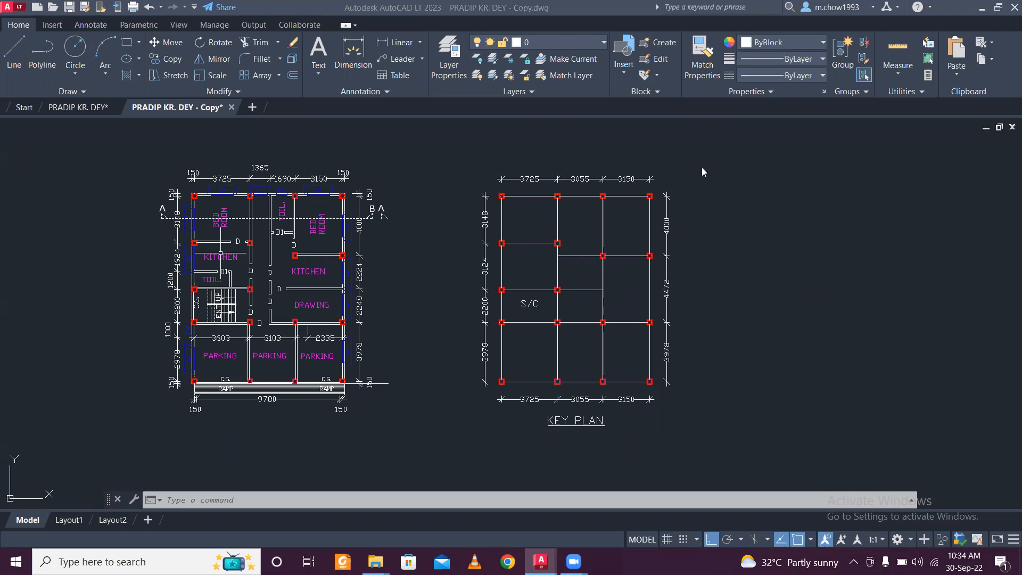
{"action": "left_click", "coordinate": [126, 142]}
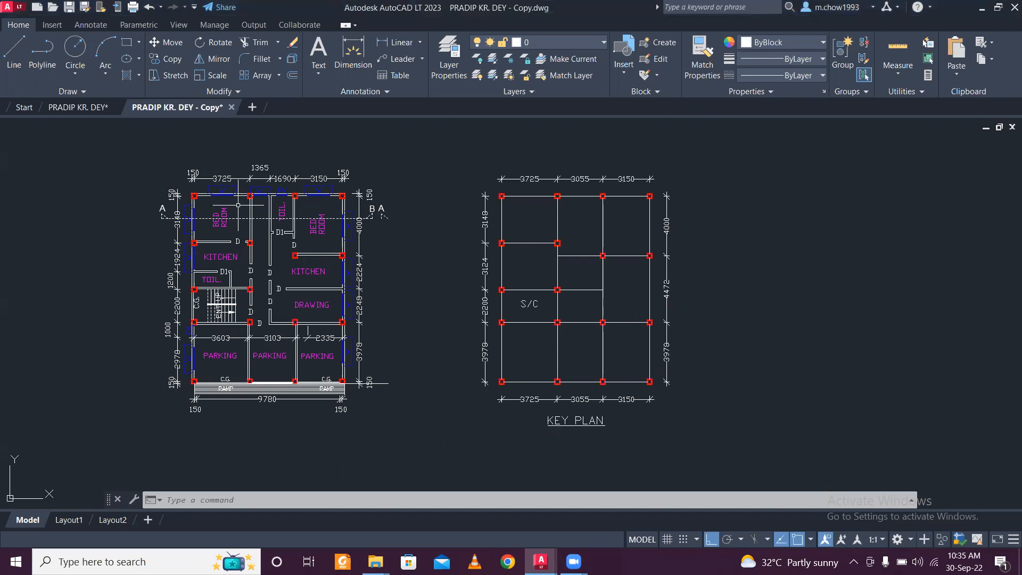
{"action": "left_click", "coordinate": [131, 145]}
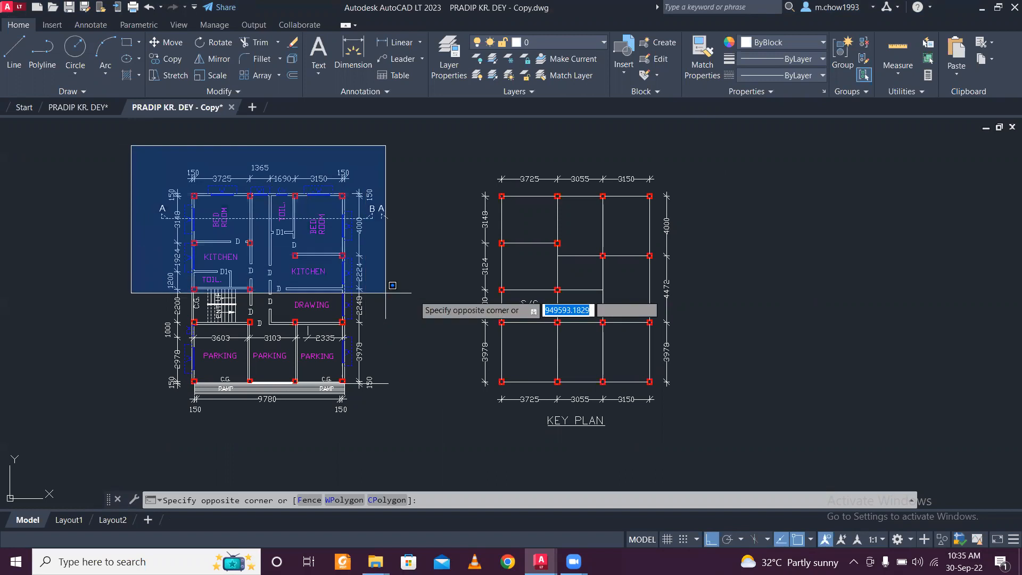
{"action": "left_click", "coordinate": [718, 455]}
{"action": "key", "text": "Escape"}
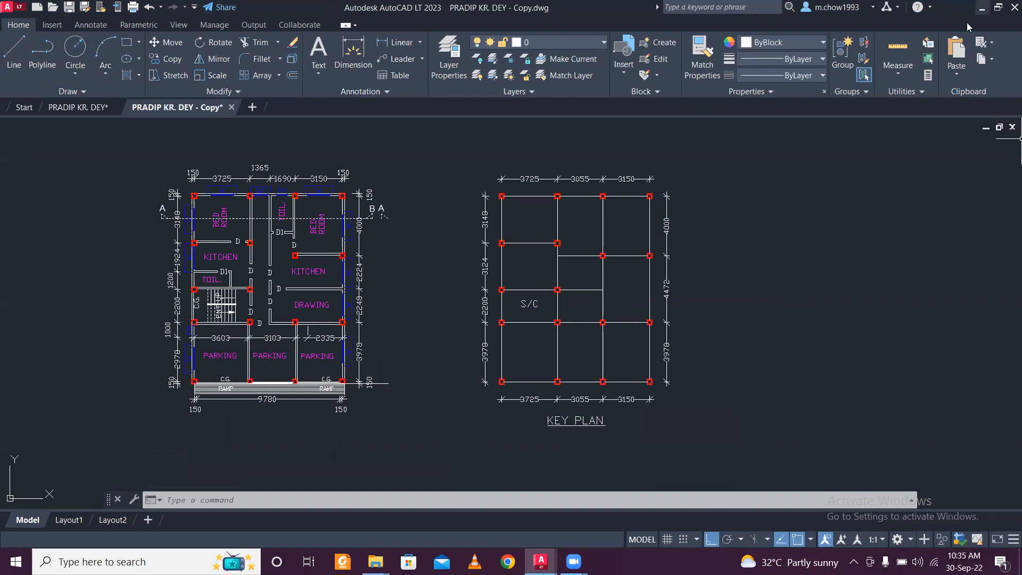
{"action": "left_click", "coordinate": [114, 145]}
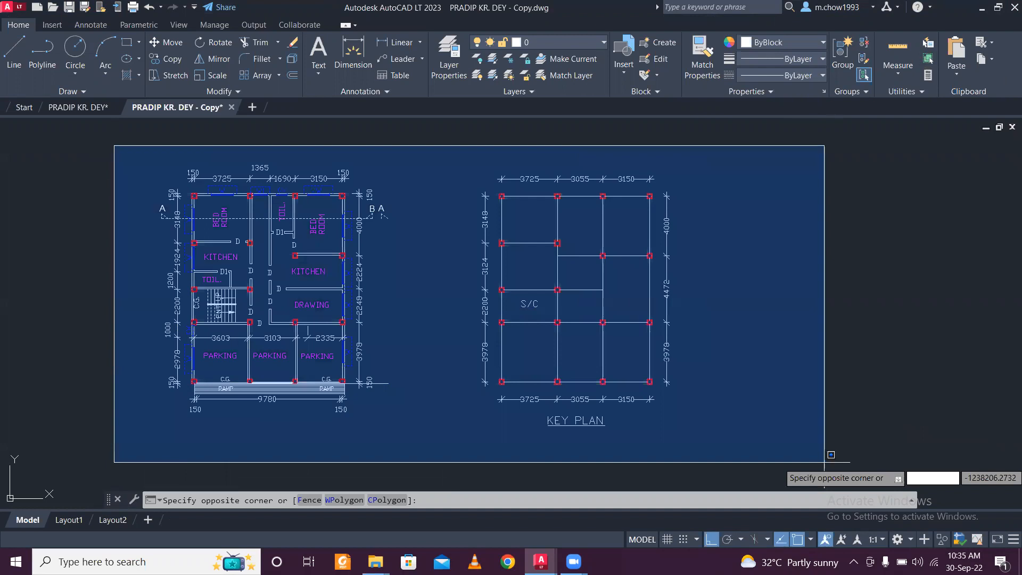
{"action": "key", "text": "Escape"}
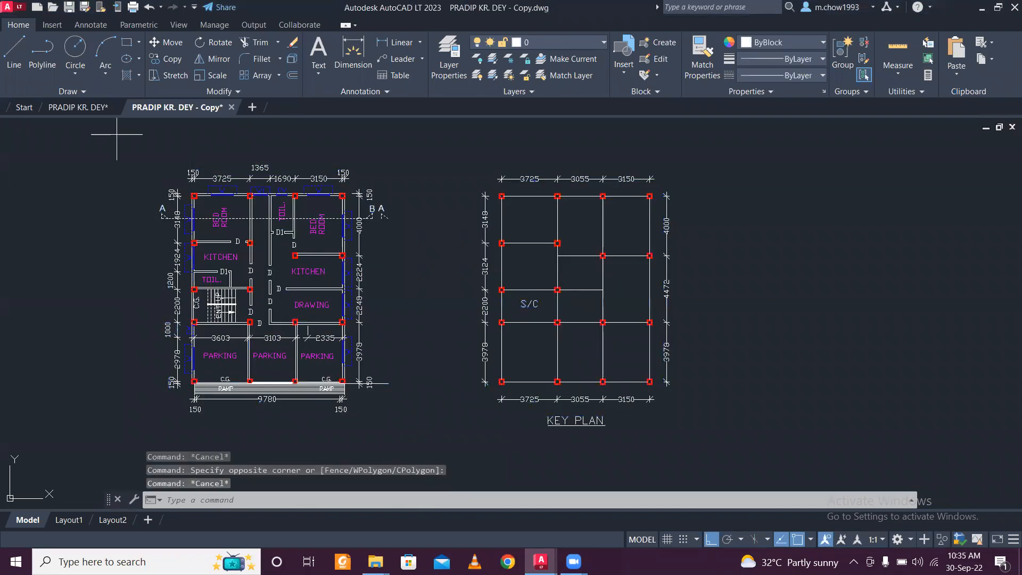
{"action": "left_click", "coordinate": [117, 134]}
{"action": "left_click", "coordinate": [957, 453]}
{"action": "key", "text": "Escape"}
{"action": "left_click", "coordinate": [111, 139]}
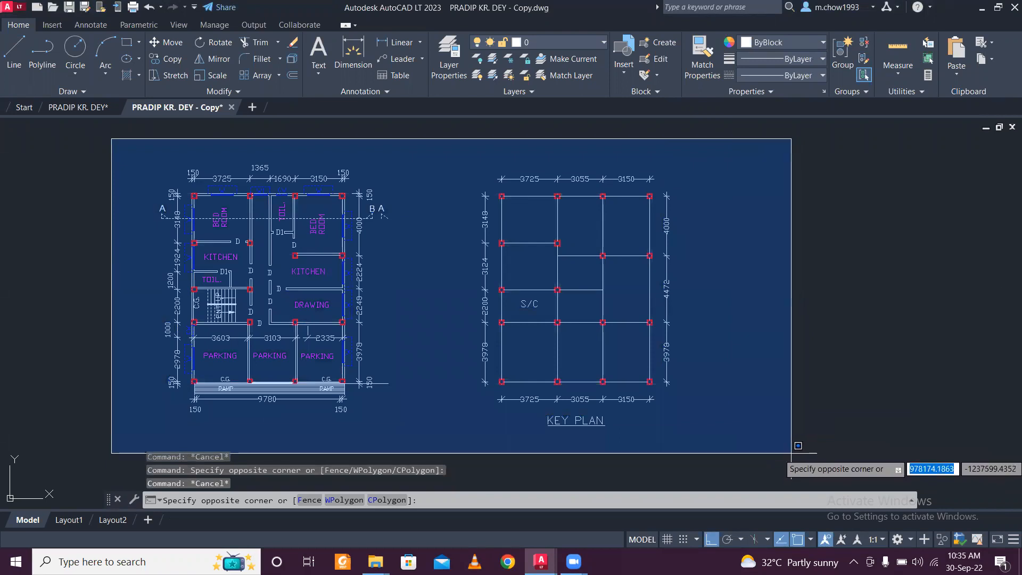
{"action": "left_click", "coordinate": [790, 439]}
{"action": "key", "text": "Escape"}
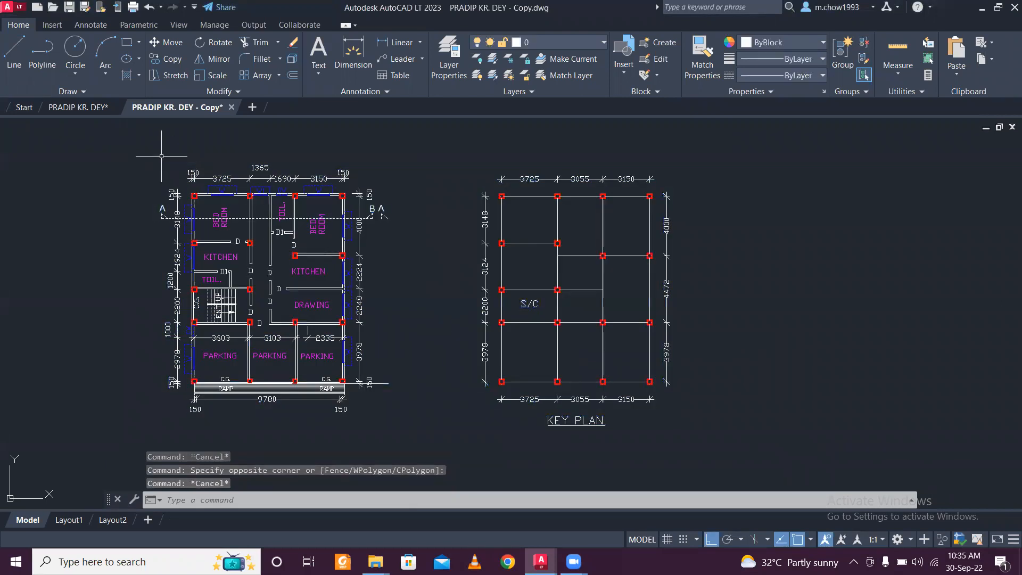
{"action": "left_click", "coordinate": [135, 148]}
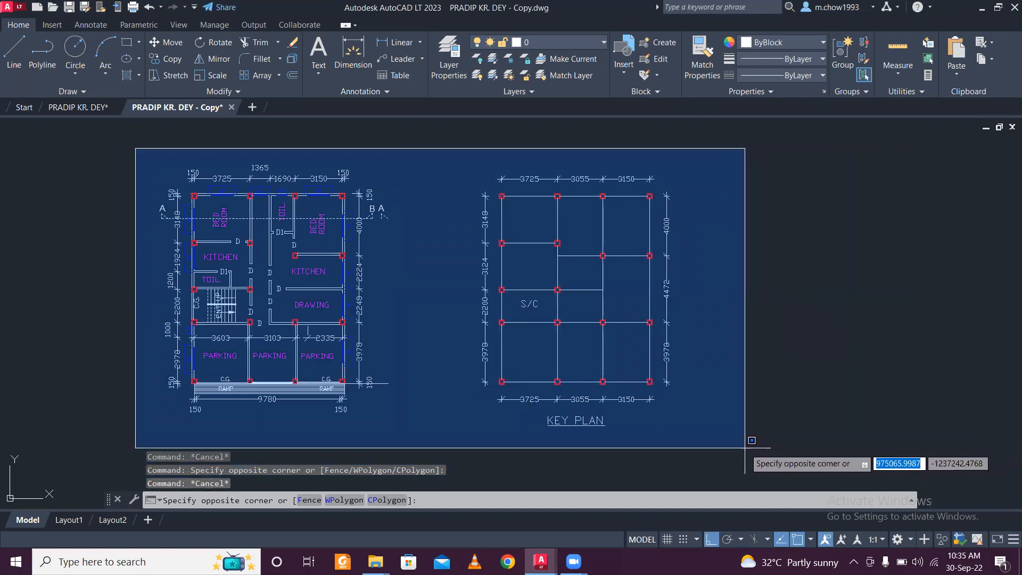
{"action": "key", "text": "Escape"}
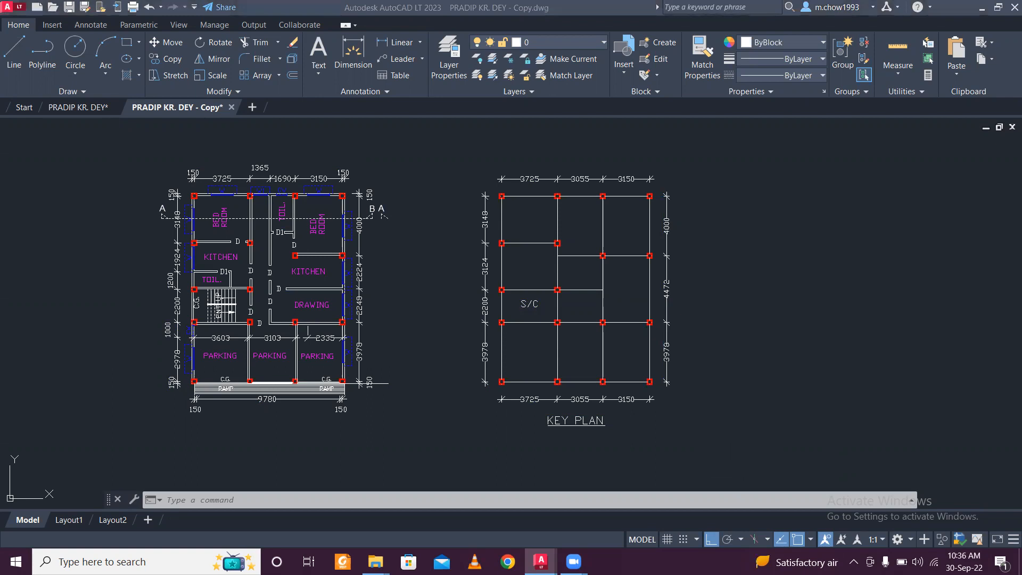
{"action": "left_click", "coordinate": [422, 202]}
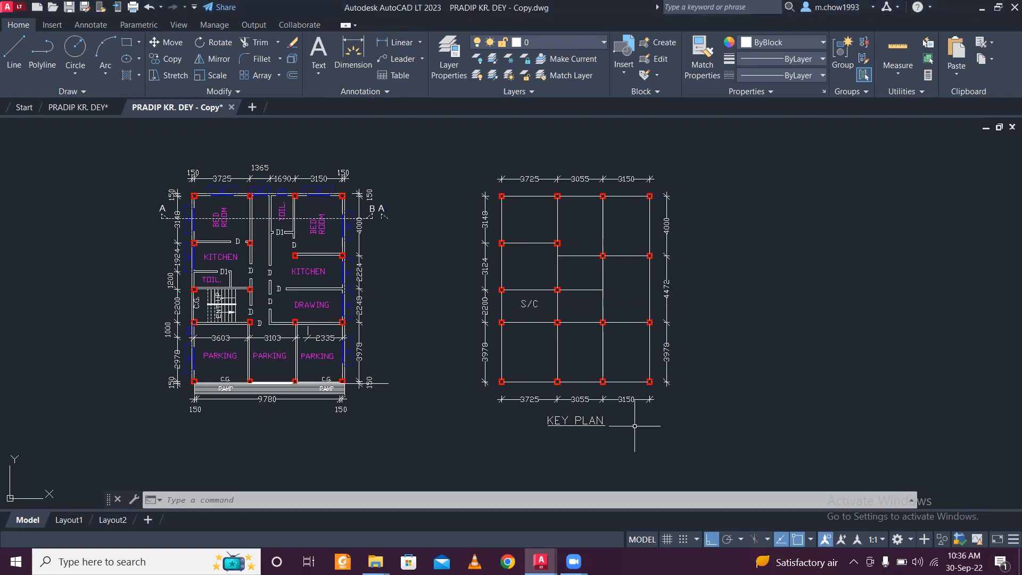
{"action": "scroll", "coordinate": [634, 426], "scroll_direction": "up", "scroll_amount": 4}
{"action": "scroll", "coordinate": [444, 352], "scroll_direction": "down", "scroll_amount": 4}
{"action": "scroll", "coordinate": [434, 326], "scroll_direction": "up", "scroll_amount": 3}
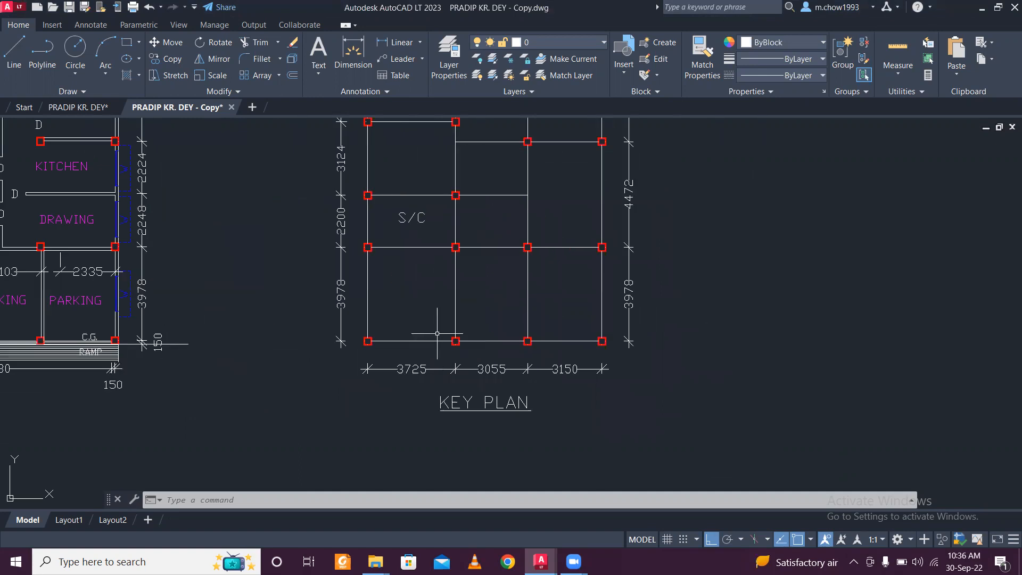
{"action": "left_click", "coordinate": [441, 352]}
{"action": "left_click", "coordinate": [409, 291]}
{"action": "key", "text": "Escape"}
{"action": "scroll", "coordinate": [413, 353], "scroll_direction": "down", "scroll_amount": 3}
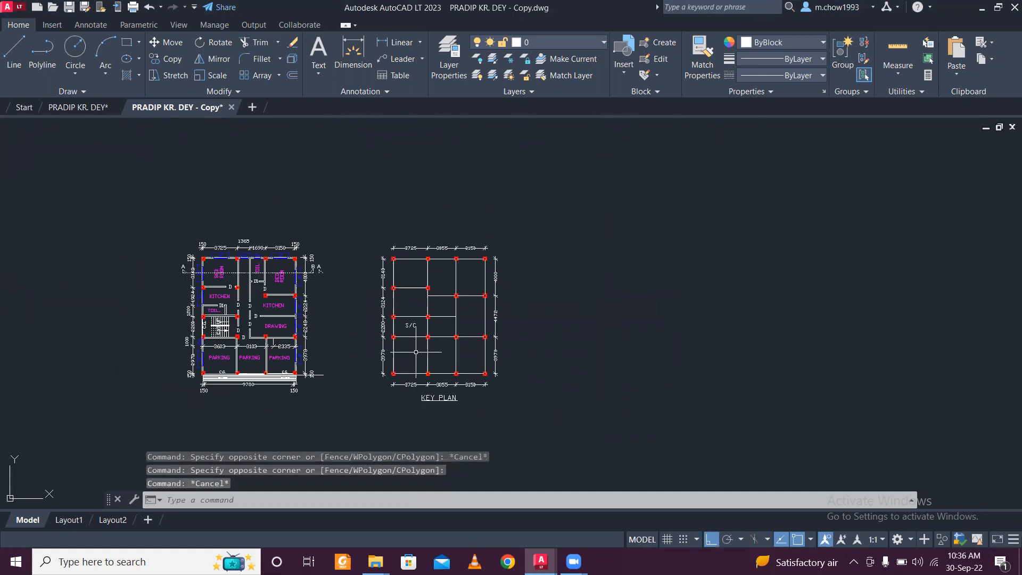
{"action": "scroll", "coordinate": [426, 395], "scroll_direction": "up", "scroll_amount": 3}
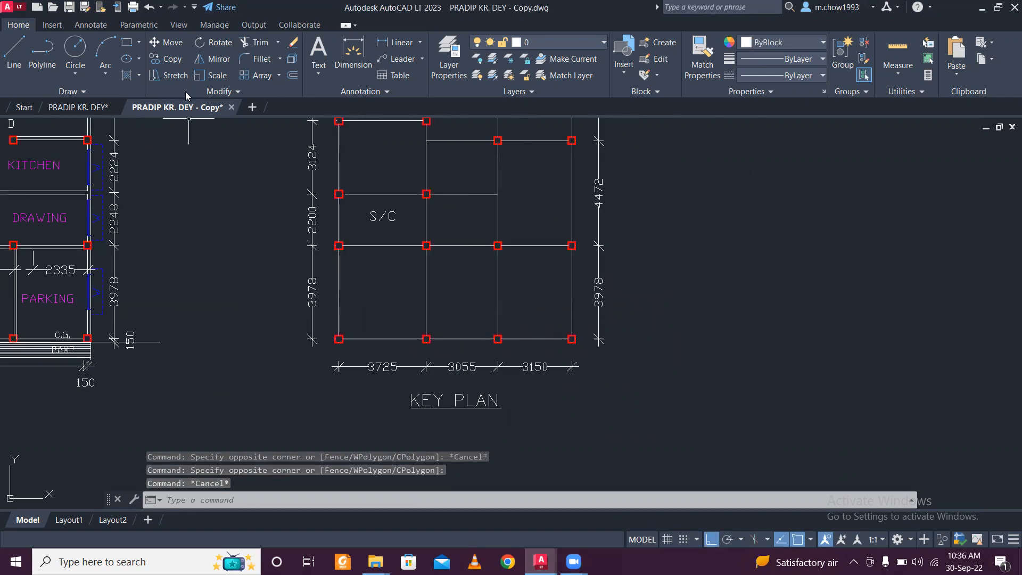
{"action": "scroll", "coordinate": [358, 336], "scroll_direction": "up", "scroll_amount": 4}
{"action": "scroll", "coordinate": [358, 336], "scroll_direction": "down", "scroll_amount": 5}
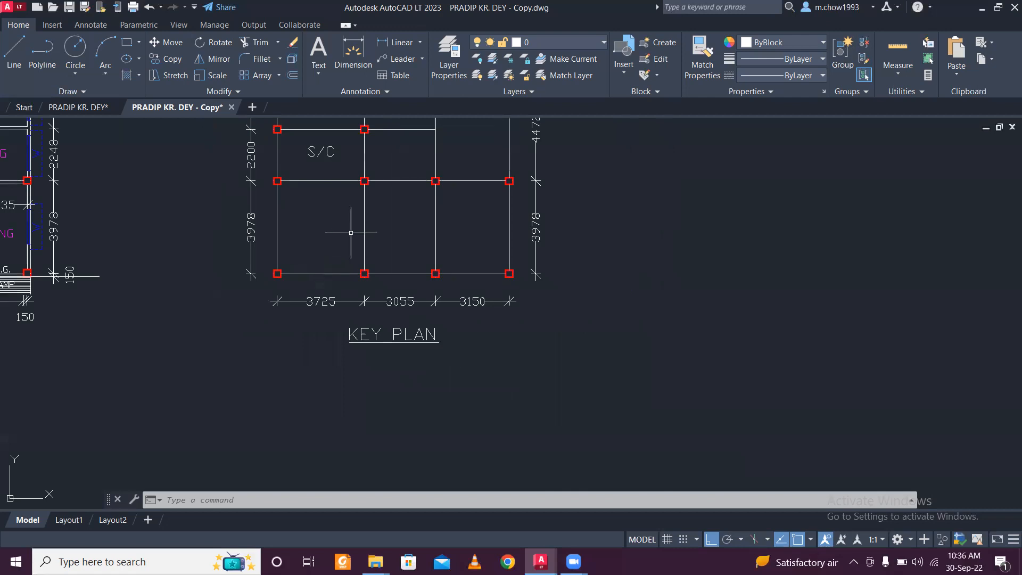
Step: Add the multiline text "(0,0)" just above and beside the lower-left column of the key plan
{"action": "middle_click_drag", "start_coordinate": [351, 234], "coordinate": [332, 304]}
{"action": "scroll", "coordinate": [333, 299], "scroll_direction": "down", "scroll_amount": 4}
{"action": "scroll", "coordinate": [306, 334], "scroll_direction": "up", "scroll_amount": 8}
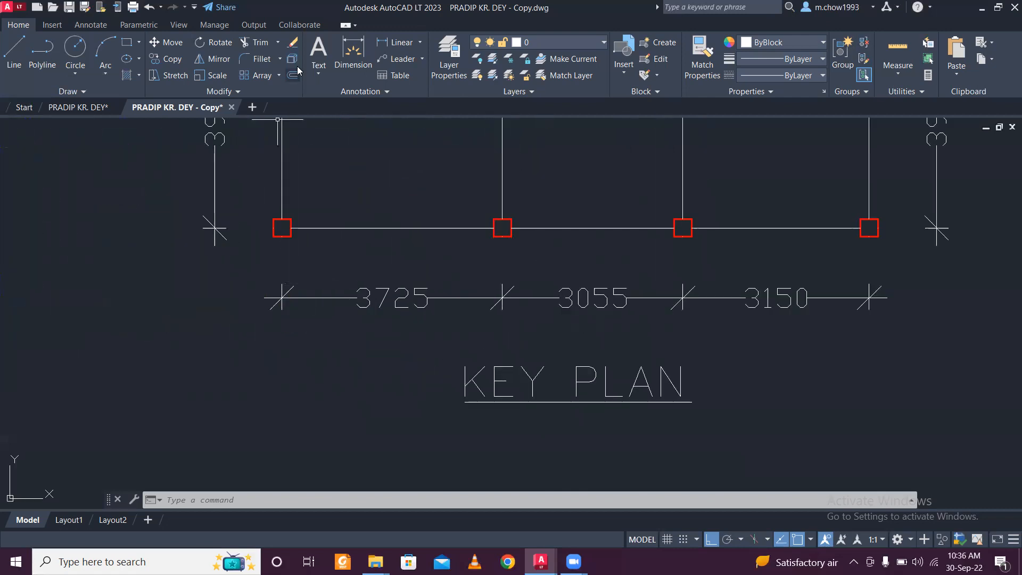
{"action": "left_click", "coordinate": [318, 73]}
{"action": "left_click", "coordinate": [334, 98]}
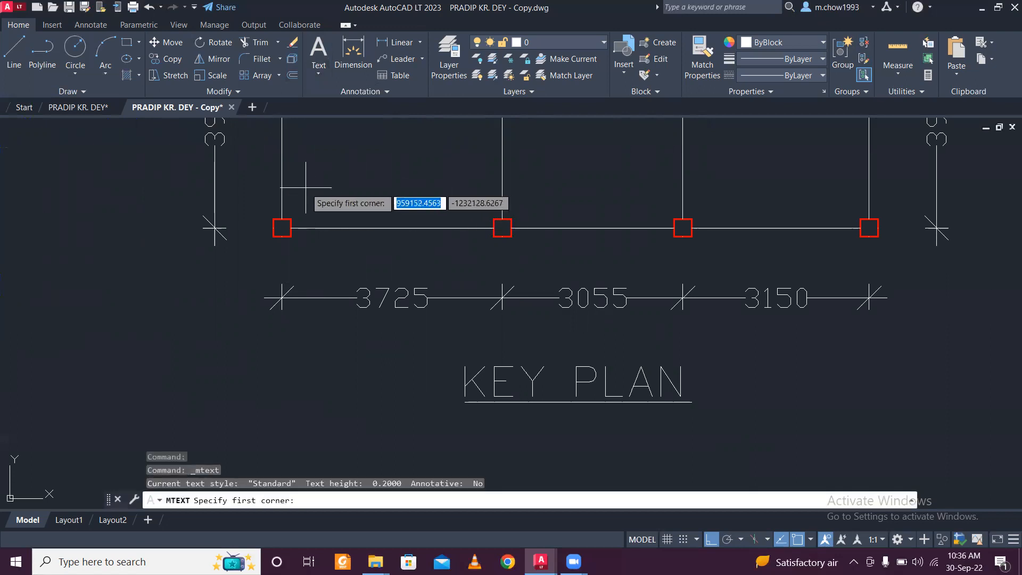
{"action": "left_click", "coordinate": [305, 187]}
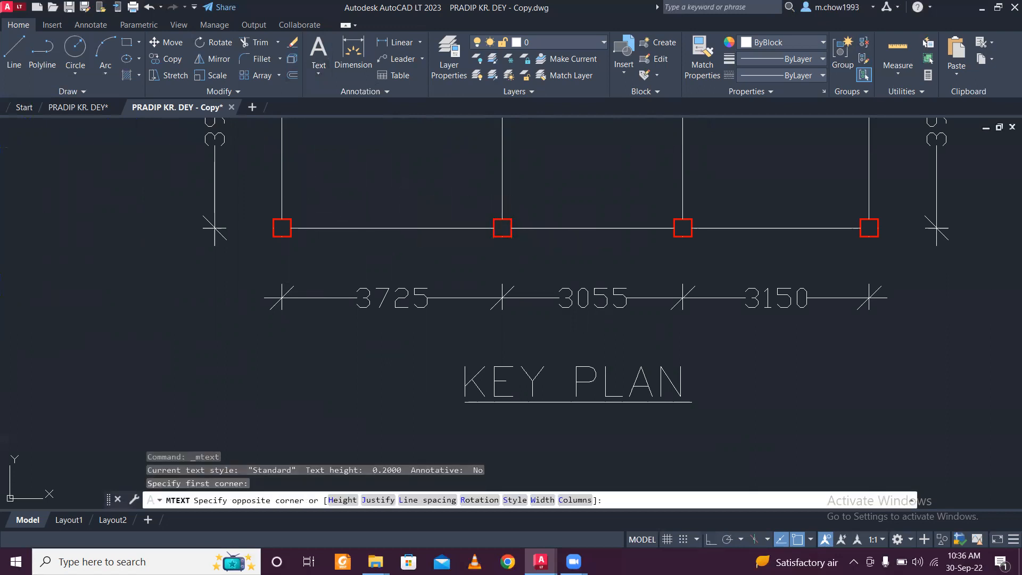
{"action": "left_click", "coordinate": [415, 214]}
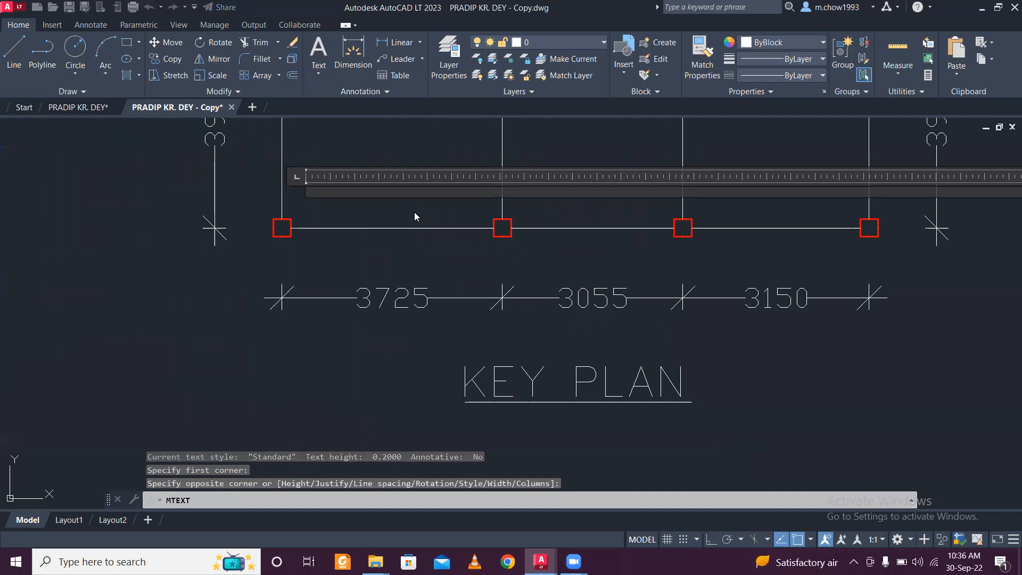
{"action": "type", "text": "CO"}
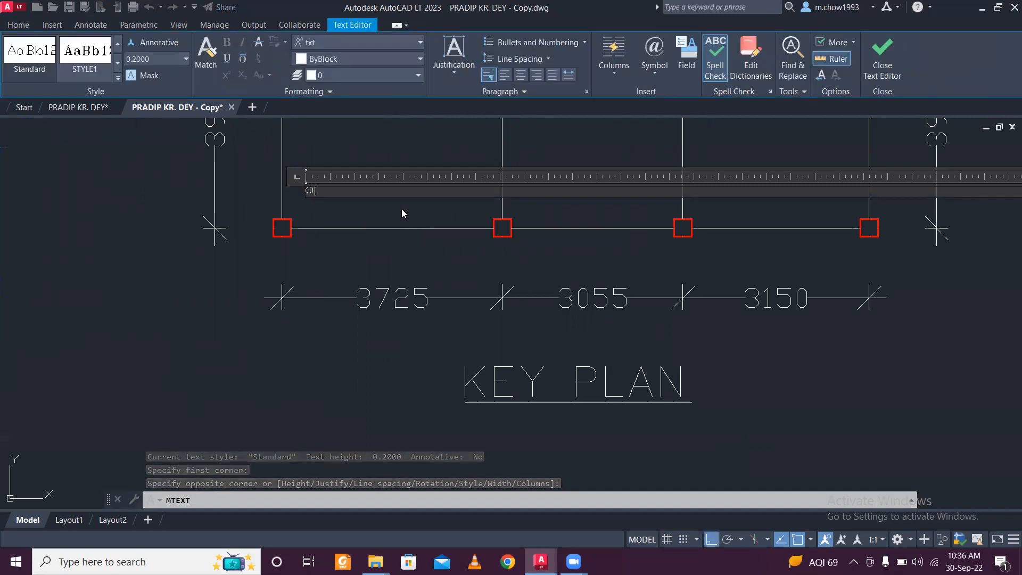
{"action": "type", "text": ",0)"}
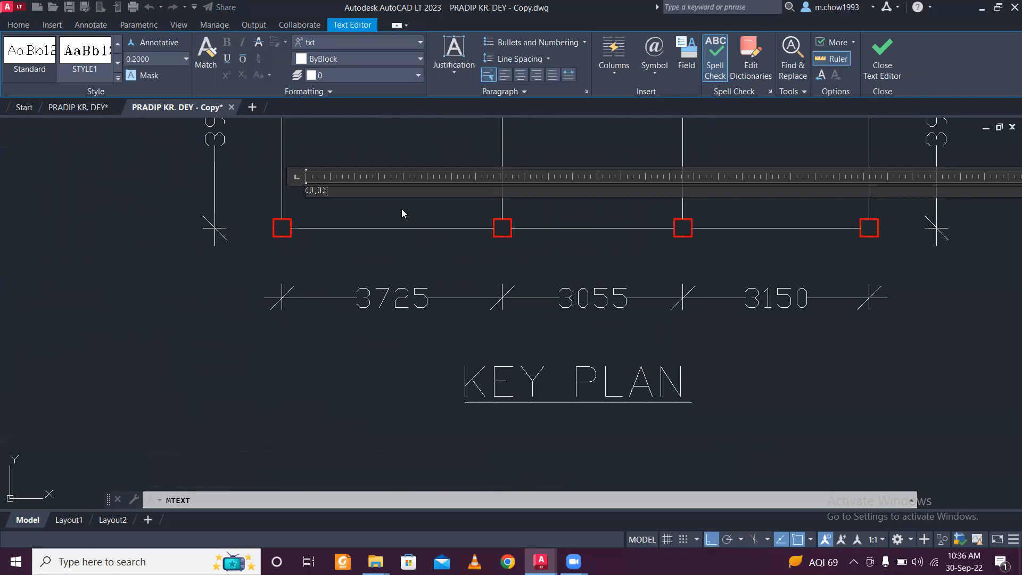
{"action": "left_click", "coordinate": [401, 209]}
{"action": "scroll", "coordinate": [305, 183], "scroll_direction": "up", "scroll_amount": 4}
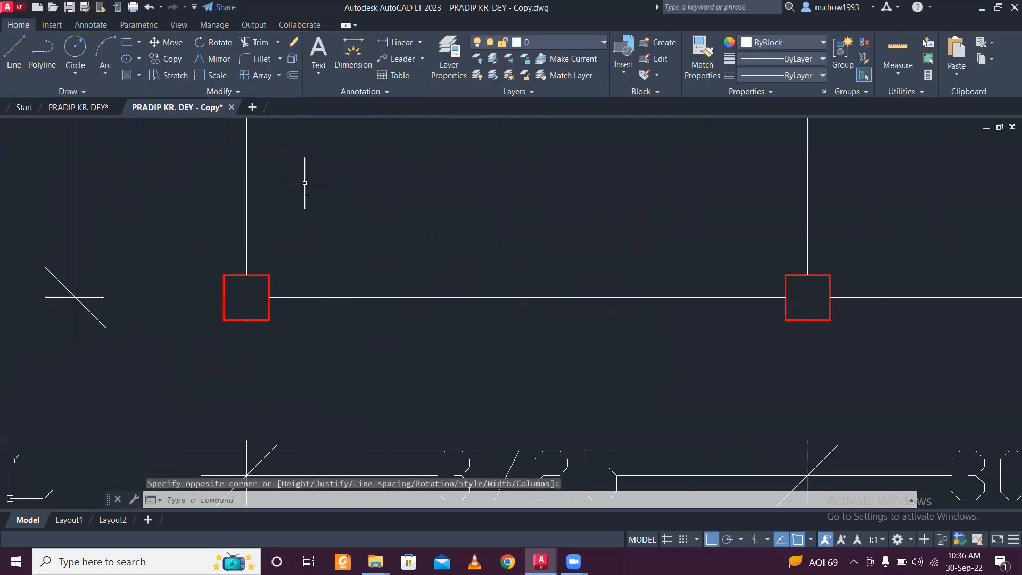
{"action": "scroll", "coordinate": [311, 189], "scroll_direction": "down", "scroll_amount": 4}
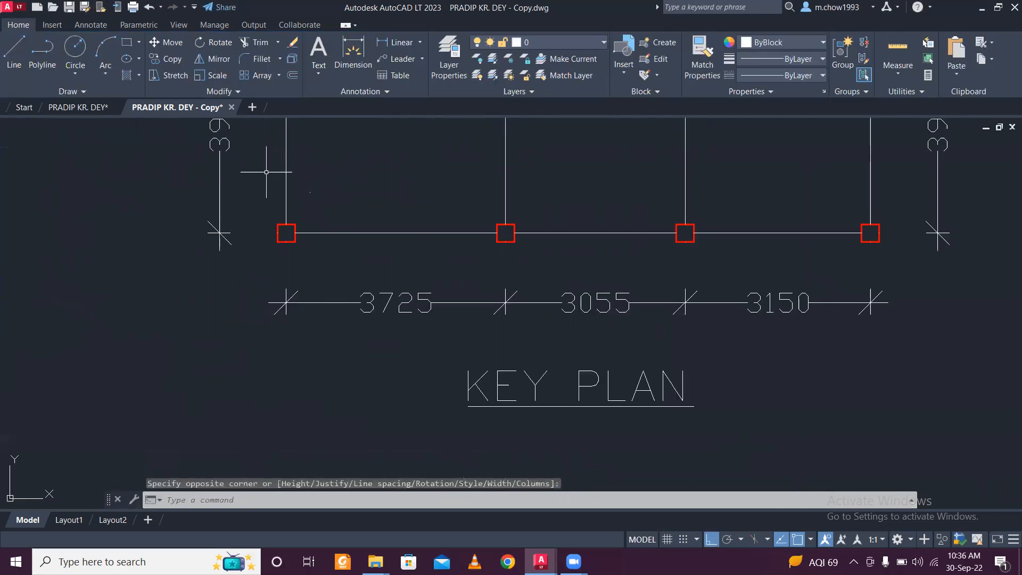
Step: Match the properties of the floor plan's rightmost PARKING label onto the new "(0,0)" text in the key plan
{"action": "left_click", "coordinate": [236, 153]}
{"action": "left_click", "coordinate": [286, 182]}
{"action": "scroll", "coordinate": [292, 184], "scroll_direction": "down", "scroll_amount": 4}
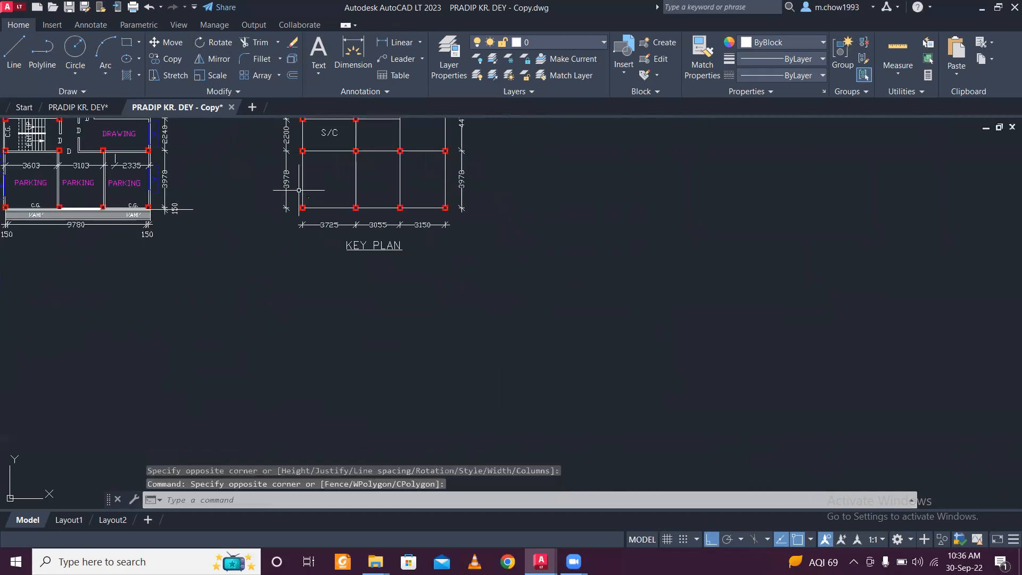
{"action": "scroll", "coordinate": [320, 220], "scroll_direction": "up", "scroll_amount": 1}
{"action": "middle_click_drag", "start_coordinate": [310, 241], "coordinate": [465, 346]}
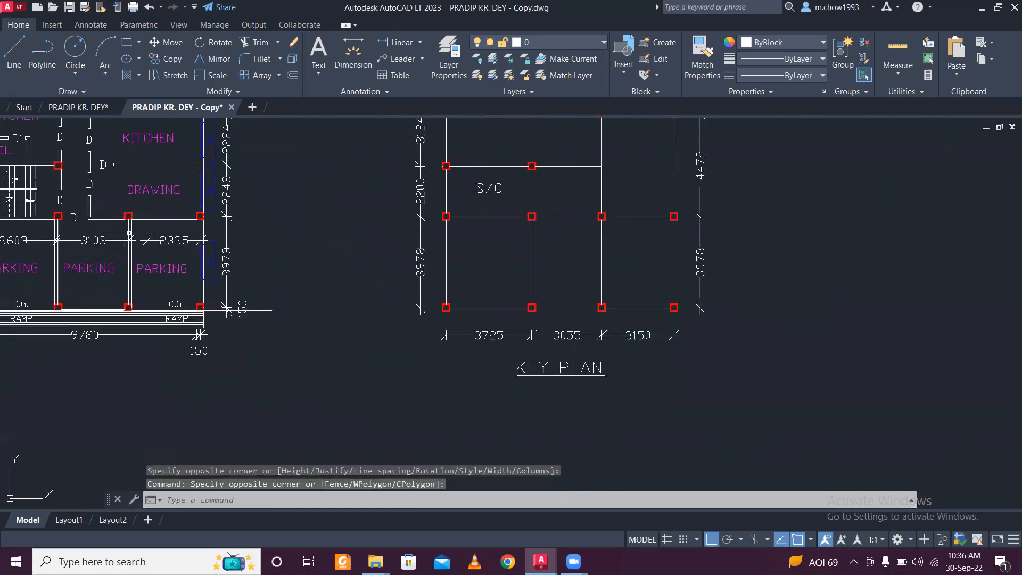
{"action": "scroll", "coordinate": [141, 239], "scroll_direction": "up", "scroll_amount": 2}
{"action": "left_click", "coordinate": [192, 294]}
{"action": "left_click", "coordinate": [175, 276]}
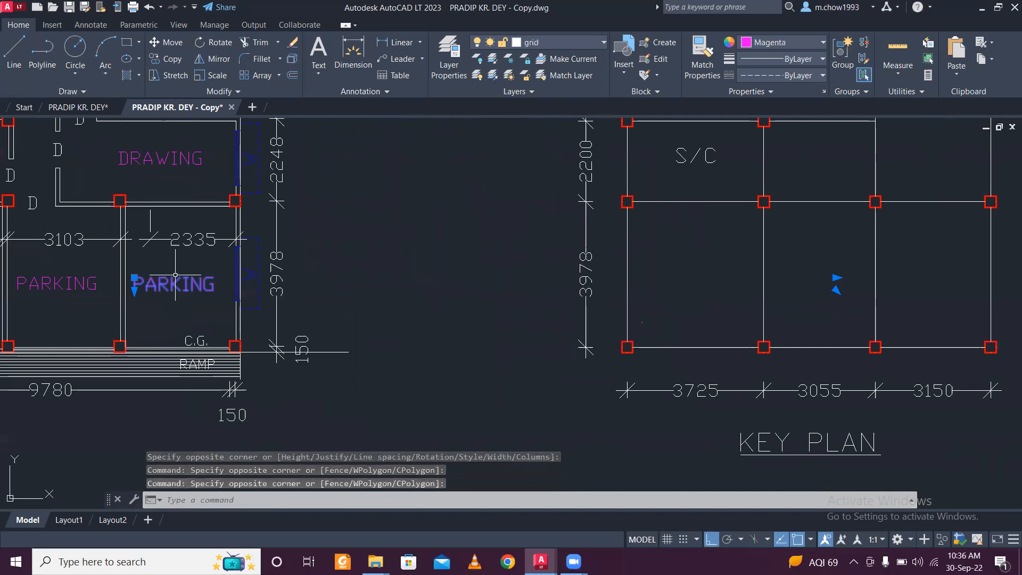
{"action": "type", "text": "MA"}
{"action": "key", "text": "Return"}
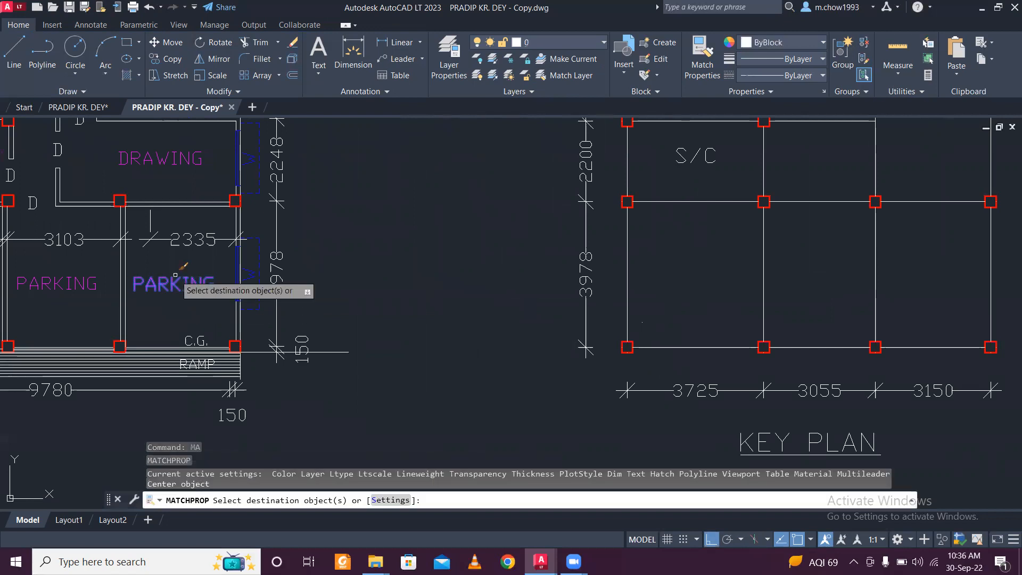
{"action": "left_click", "coordinate": [679, 318]}
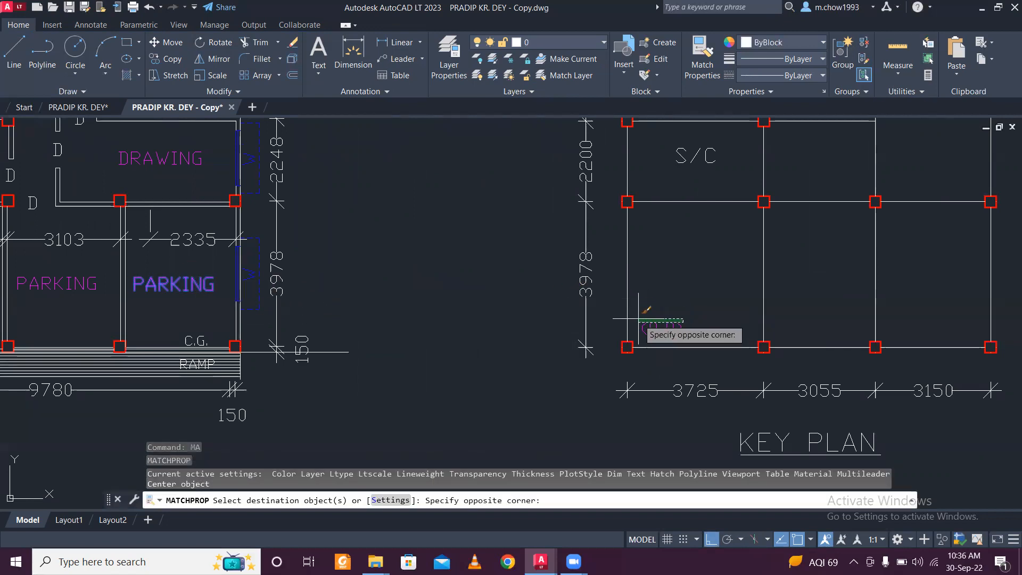
{"action": "left_click", "coordinate": [643, 300]}
{"action": "key", "text": "Escape"}
Step: Move the "(0,0)" label down and then left so it sits close beside the key plan's lower-left column
{"action": "middle_click_drag", "start_coordinate": [715, 327], "coordinate": [540, 320]}
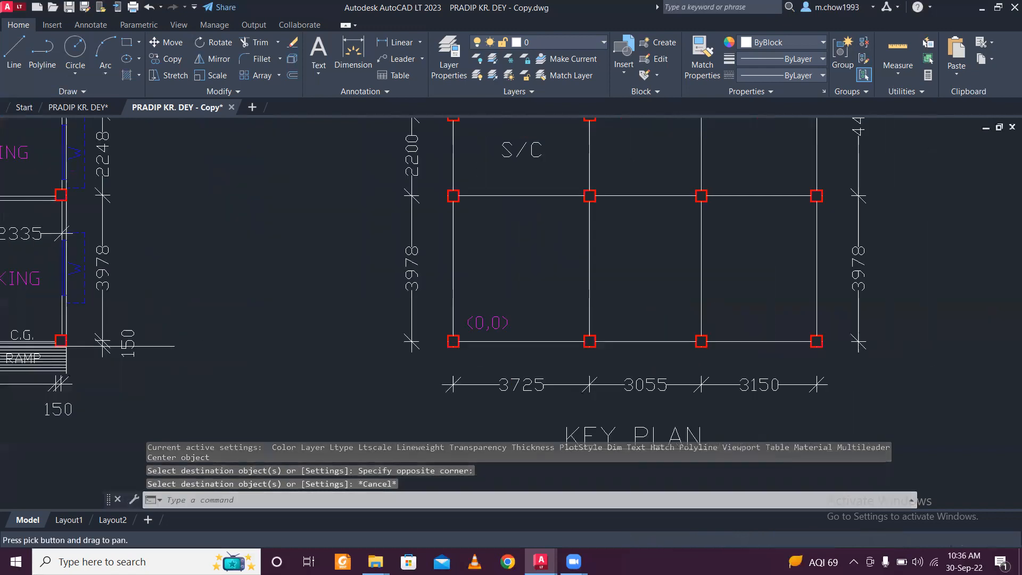
{"action": "scroll", "coordinate": [527, 334], "scroll_direction": "up", "scroll_amount": 4}
{"action": "left_click", "coordinate": [494, 313]}
{"action": "left_click", "coordinate": [447, 280]}
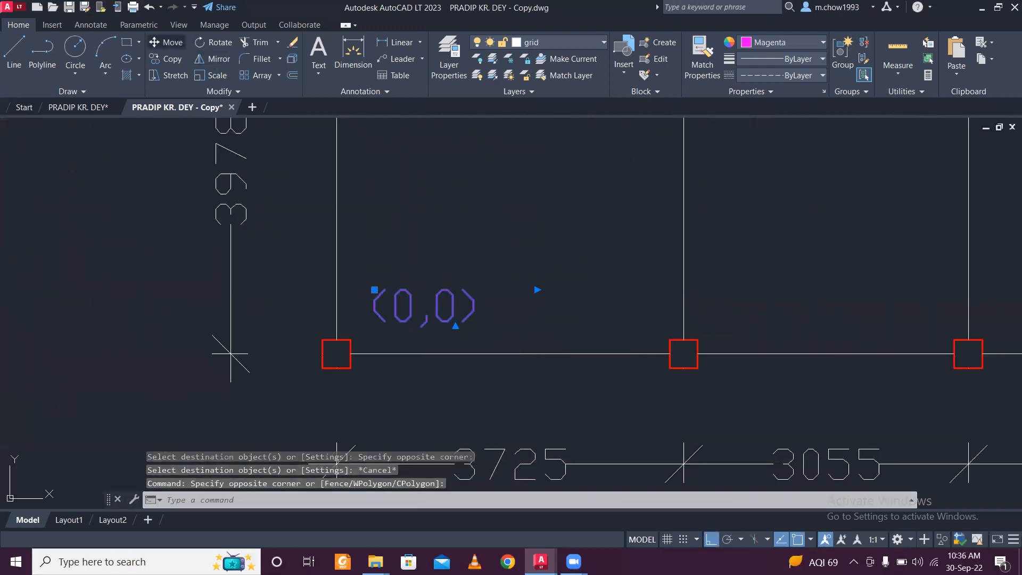
{"action": "left_click", "coordinate": [165, 42]}
{"action": "left_click", "coordinate": [615, 230]}
{"action": "left_click", "coordinate": [616, 249]}
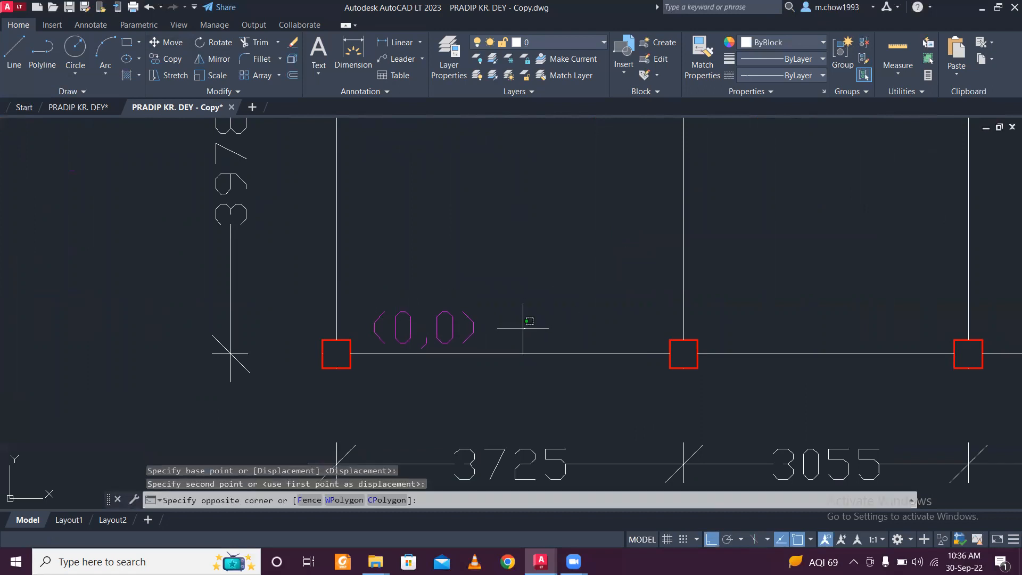
{"action": "left_click", "coordinate": [523, 328]}
{"action": "left_click", "coordinate": [432, 286]}
{"action": "left_click", "coordinate": [165, 42]}
{"action": "left_click", "coordinate": [549, 229]}
{"action": "left_click", "coordinate": [550, 237]}
Step: Copy the "(0,0)" label horizontally about 2500 mm to the right, next to the second column of the bottom row
{"action": "left_click", "coordinate": [515, 314]}
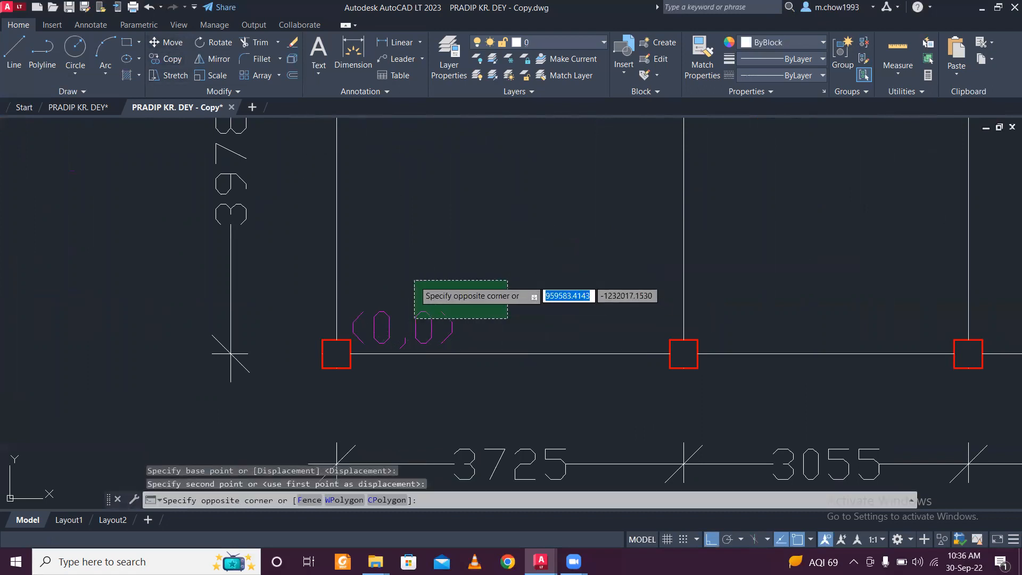
{"action": "left_click", "coordinate": [394, 260]}
{"action": "left_click", "coordinate": [171, 59]}
{"action": "left_click", "coordinate": [380, 234]}
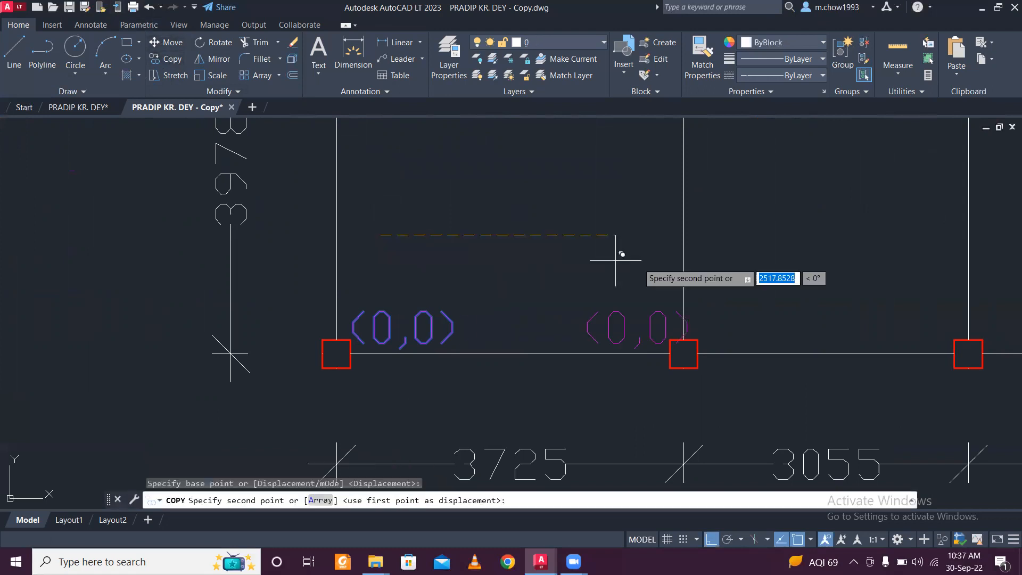
{"action": "left_click", "coordinate": [621, 257]}
{"action": "key", "text": "Escape"}
Step: Keep the key plan's bottom row of columns and dimensions in view and open the Windows Calculator app
{"action": "scroll", "coordinate": [495, 253], "scroll_direction": "down", "scroll_amount": 2}
{"action": "mouse_move", "coordinate": [593, 264]}
{"action": "middle_mouse_down"}
{"action": "mouse_move", "coordinate": [408, 327]}
{"action": "mouse_move", "coordinate": [352, 282]}
{"action": "middle_mouse_up"}
{"action": "scroll", "coordinate": [375, 349], "scroll_direction": "up", "scroll_amount": 1}
{"action": "scroll", "coordinate": [352, 281], "scroll_direction": "up", "scroll_amount": 2}
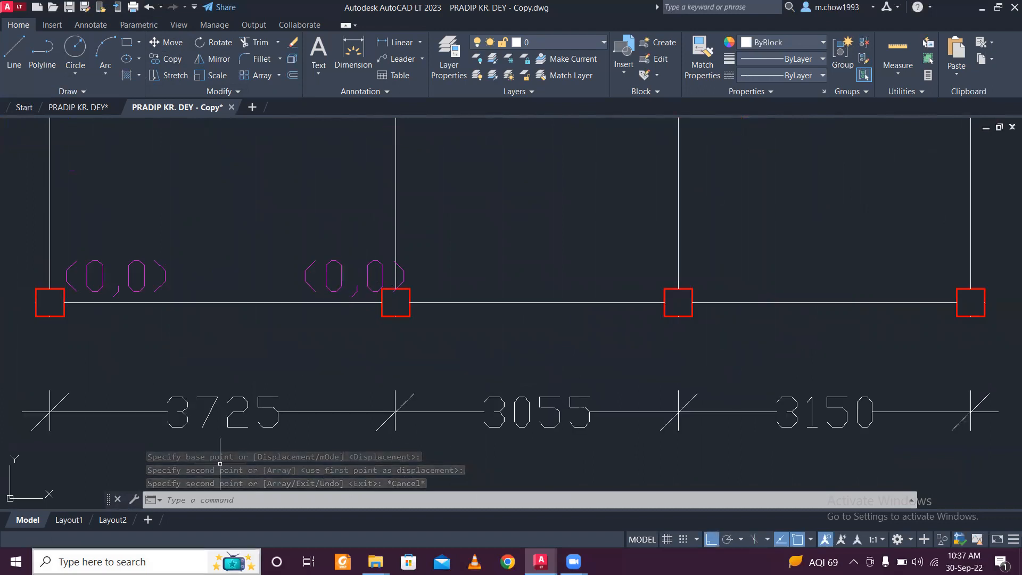
{"action": "left_click", "coordinate": [133, 561]}
{"action": "type", "text": "calculator"}
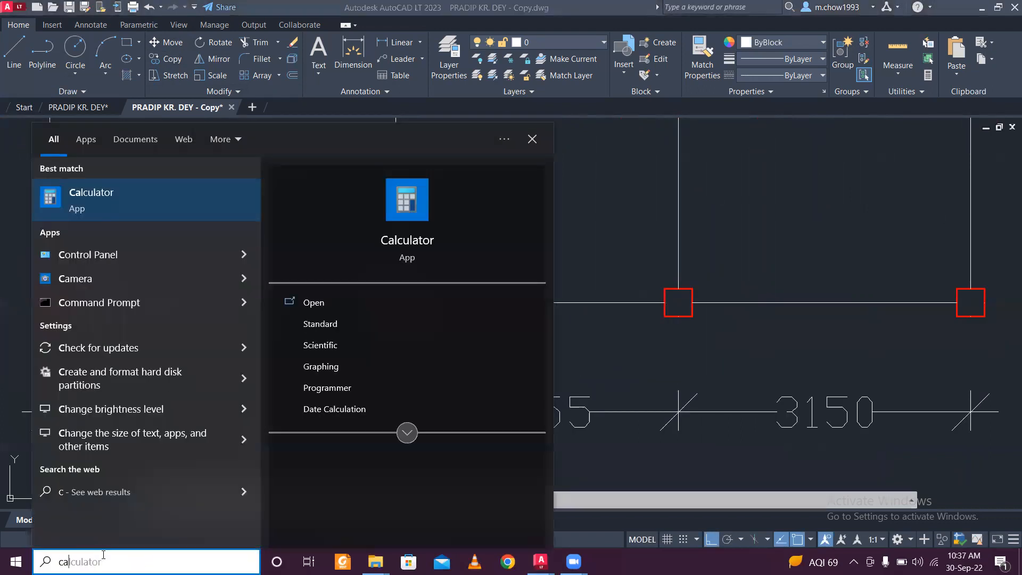
{"action": "left_click", "coordinate": [124, 189]}
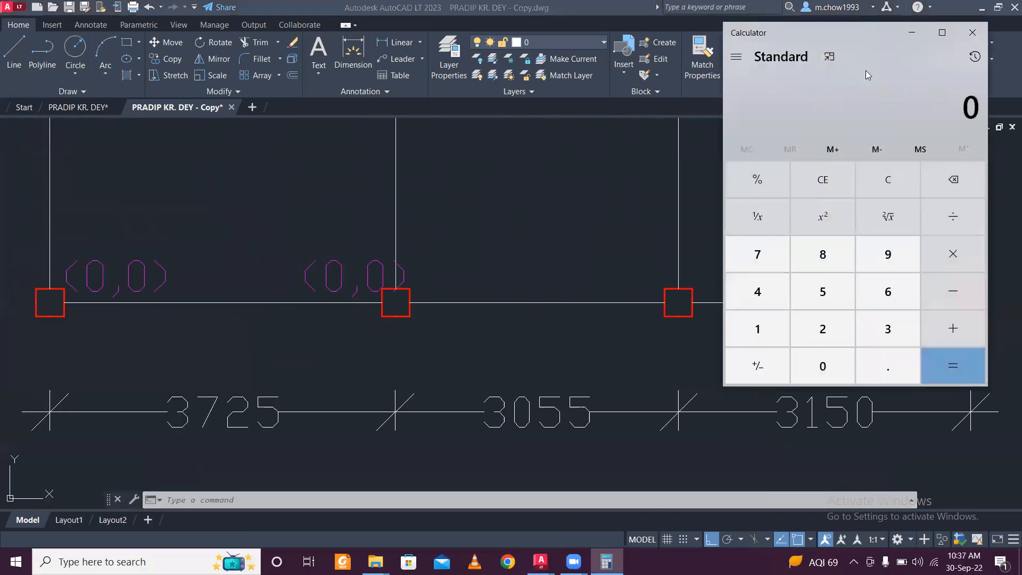
Step: Return to AutoCAD and change the x-coordinate of the bottom row's second label so it reads "(3725,0)"
{"action": "left_click", "coordinate": [916, 41]}
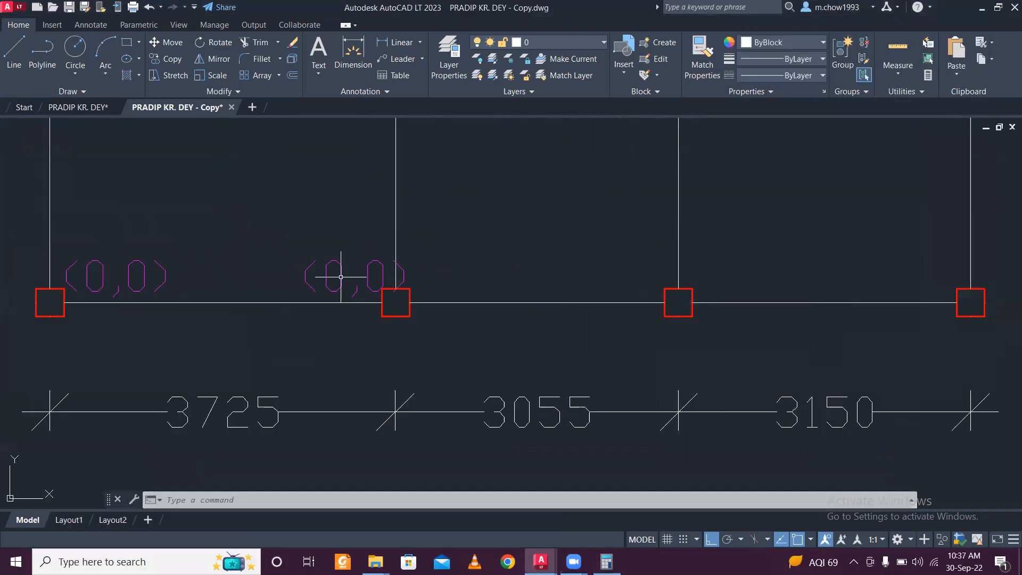
{"action": "left_click", "coordinate": [341, 271]}
{"action": "double_click", "coordinate": [325, 277]}
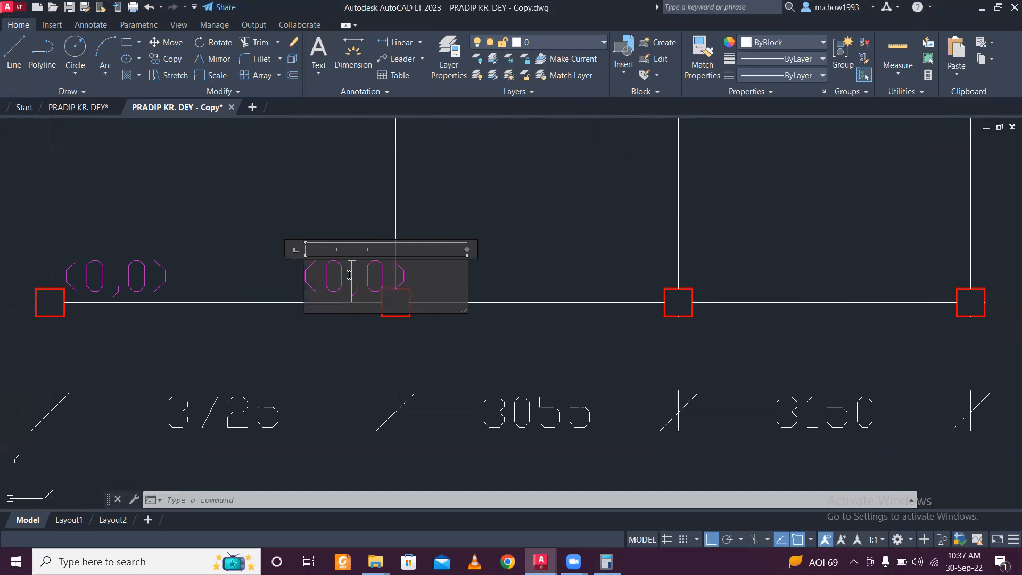
{"action": "type", "text": "3725"}
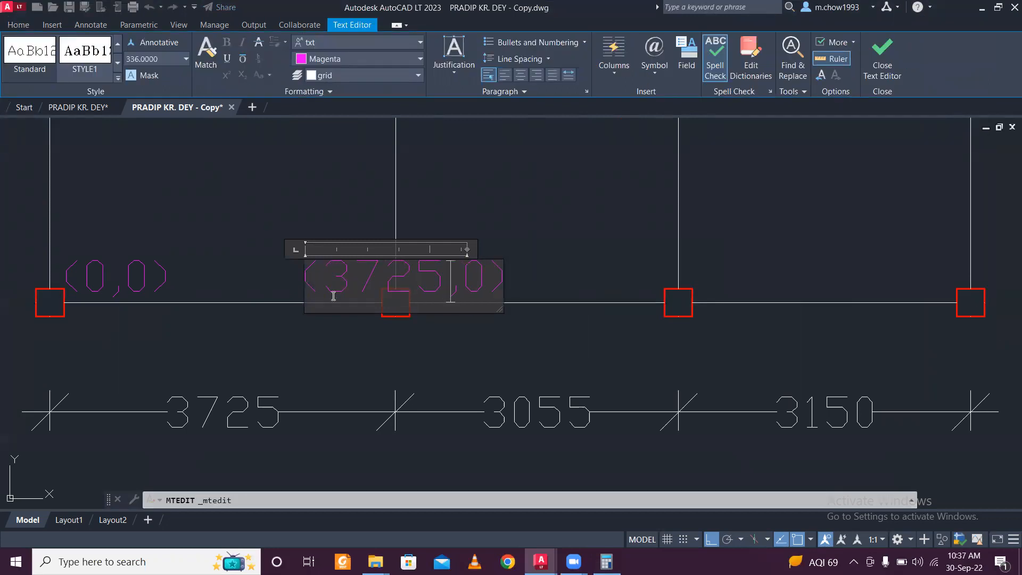
{"action": "left_click", "coordinate": [466, 362]}
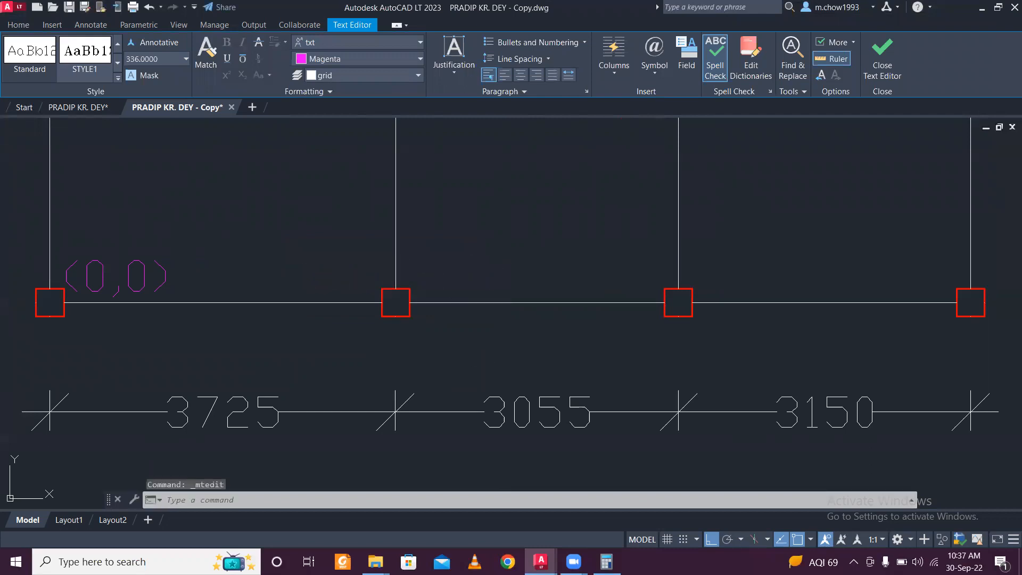
Step: Copy the "(3725,0)" label horizontally to the third column of the bottom row
{"action": "left_click", "coordinate": [525, 278]}
{"action": "left_click", "coordinate": [332, 138]}
{"action": "left_click", "coordinate": [168, 61]}
{"action": "left_click", "coordinate": [286, 179]}
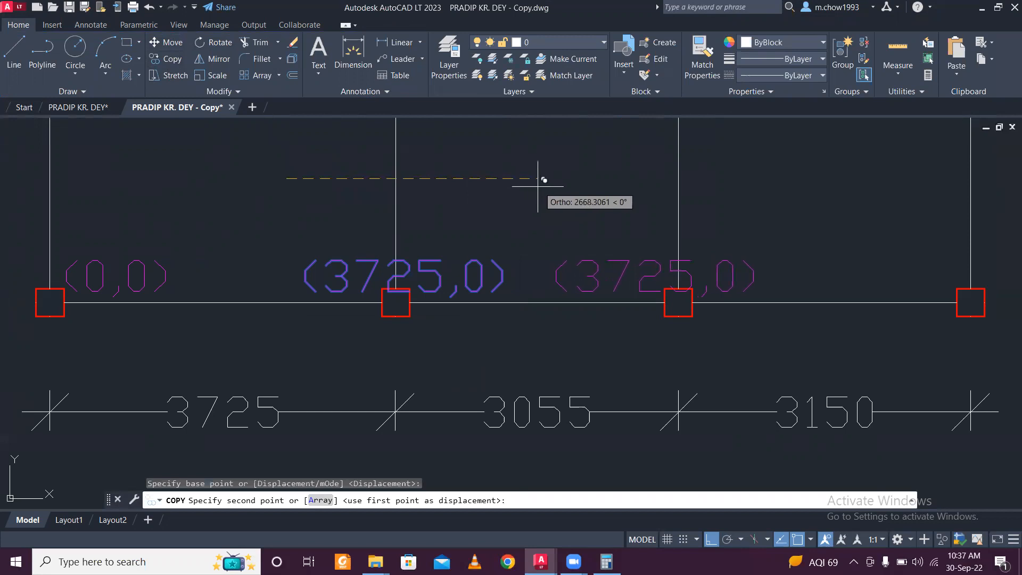
{"action": "left_click", "coordinate": [553, 184]}
{"action": "key", "text": "Escape"}
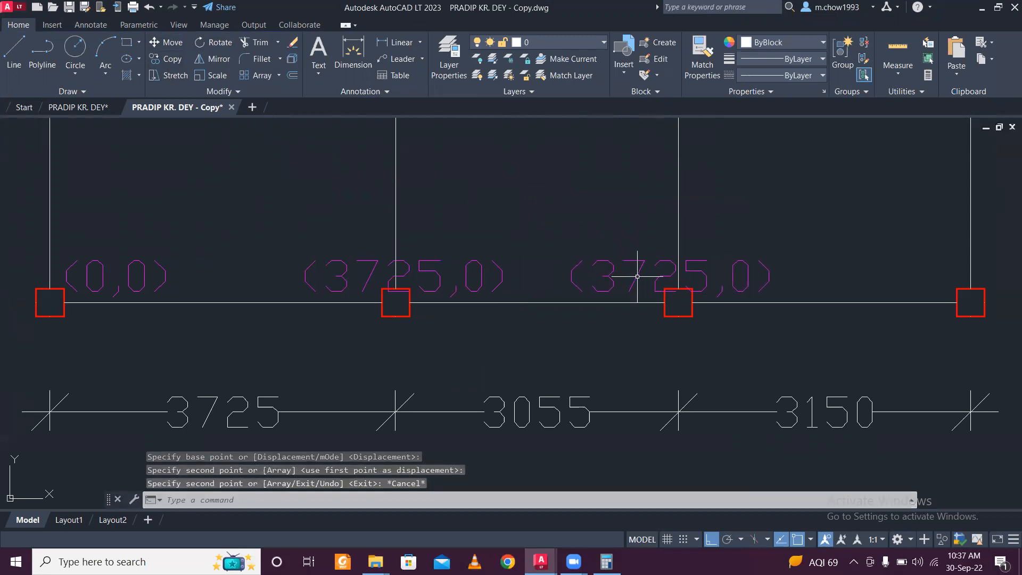
Step: Switch to Calculator, add 3725 + 3055 and put the calculator away again
{"action": "left_click", "coordinate": [607, 561]}
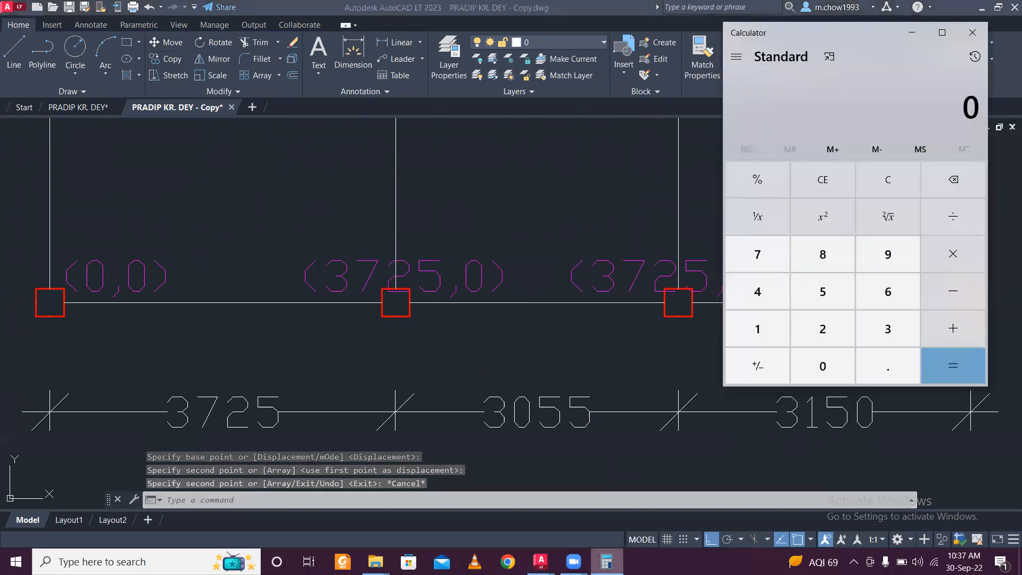
{"action": "type", "text": "3725 + "}
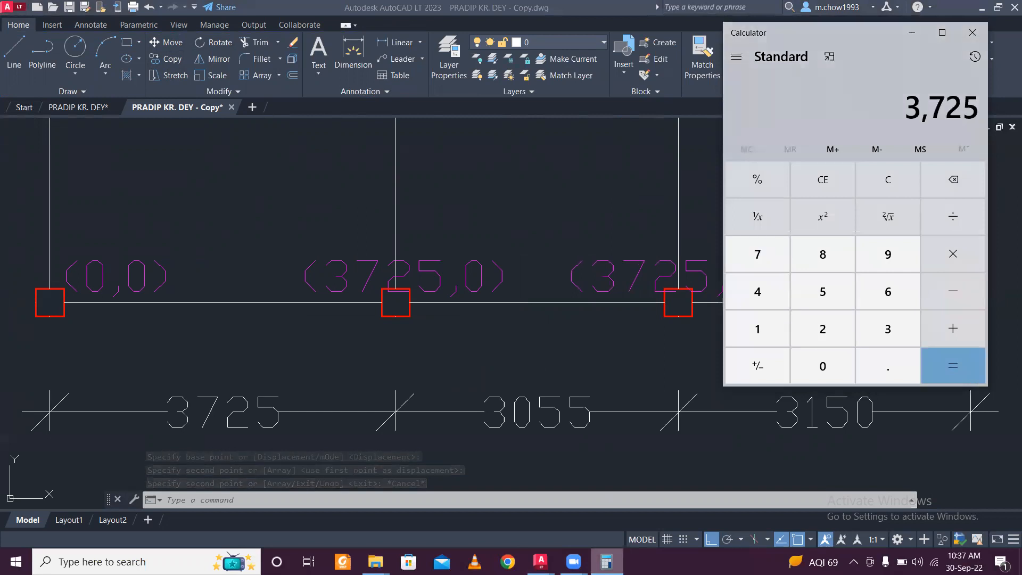
{"action": "type", "text": "3055"}
{"action": "key", "text": "Return"}
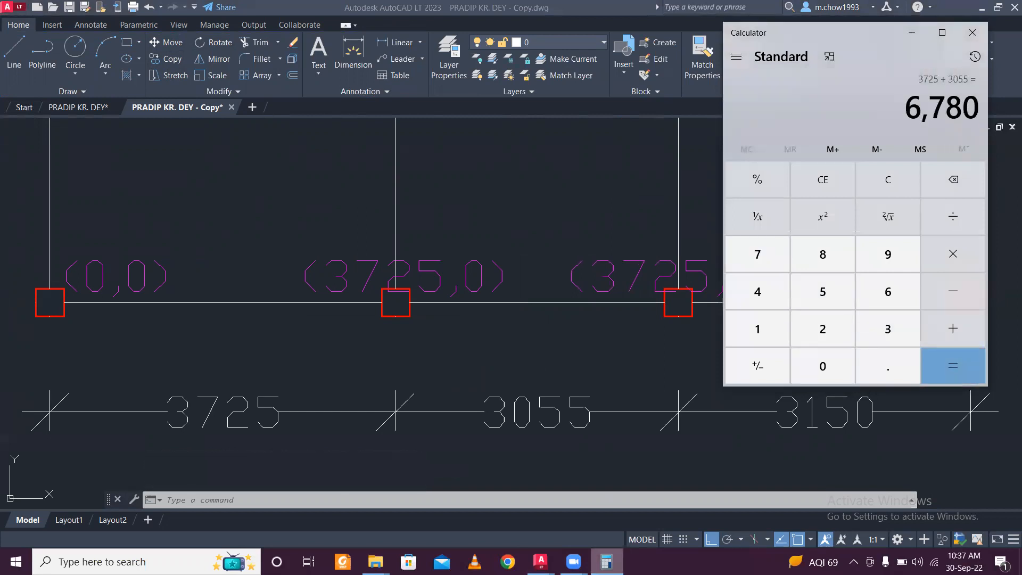
{"action": "left_click", "coordinate": [911, 32]}
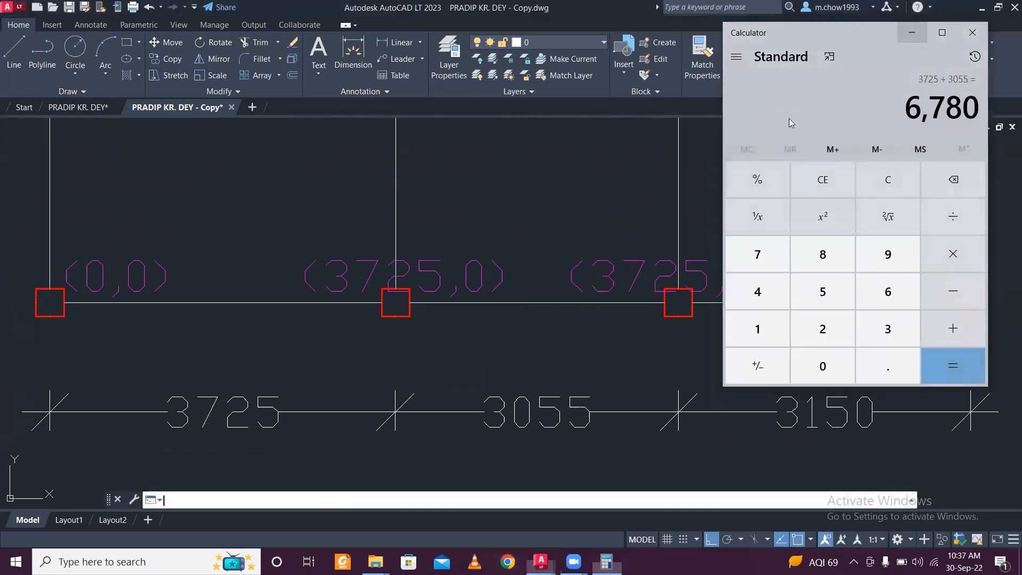
Step: Replace the x-coordinate of the third column's label in the bottom row so it reads "(6780,0)"
{"action": "double_click", "coordinate": [602, 277]}
{"action": "double_click", "coordinate": [604, 275]}
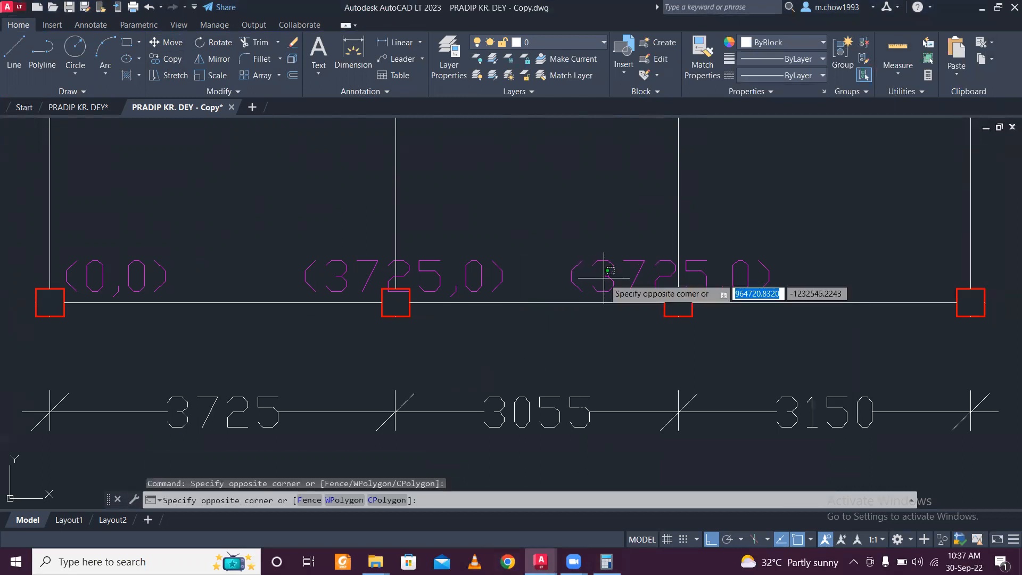
{"action": "double_click", "coordinate": [597, 276]}
{"action": "left_click_drag", "start_coordinate": [593, 275], "coordinate": [697, 274]}
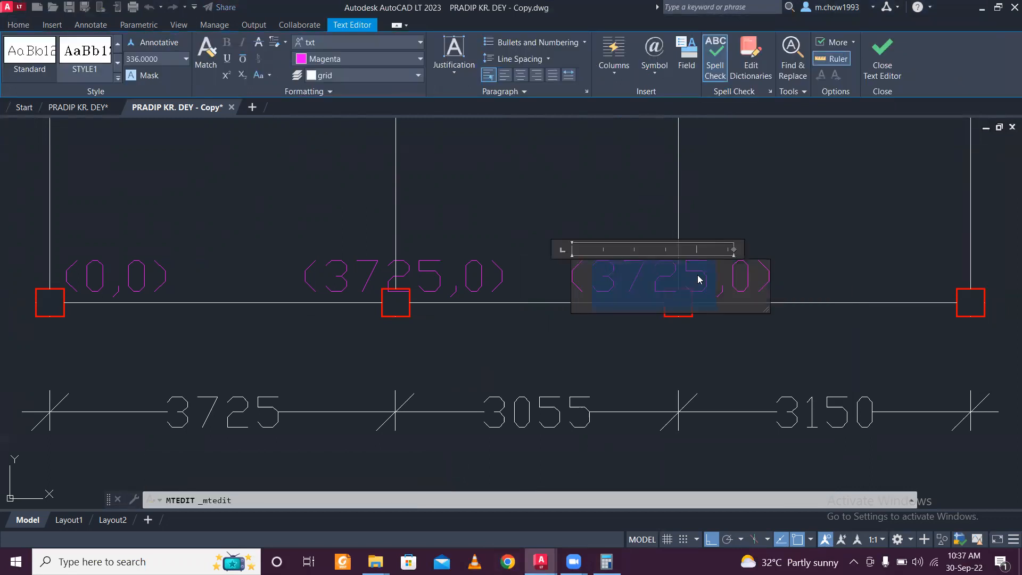
{"action": "type", "text": "6780"}
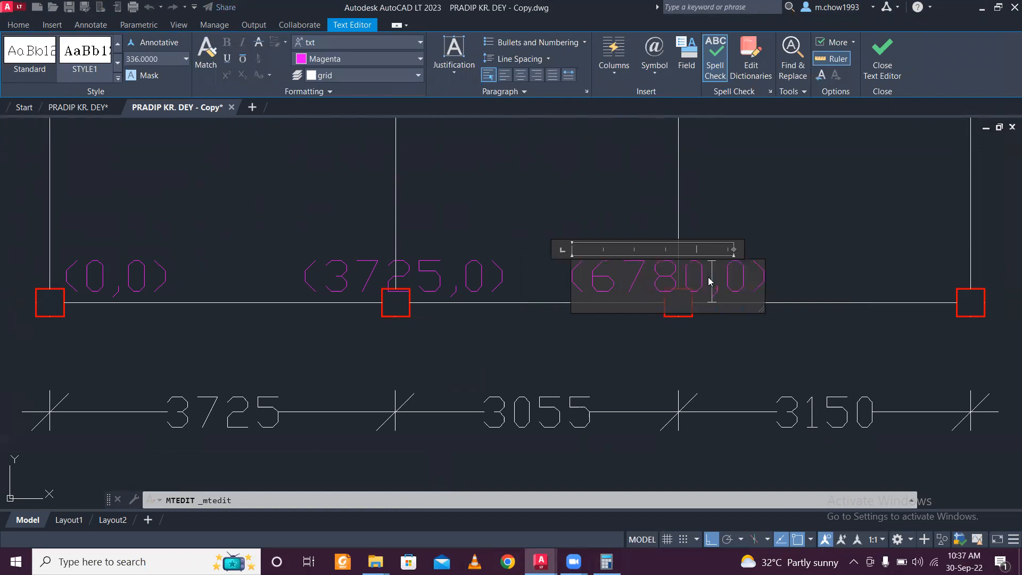
{"action": "left_click", "coordinate": [620, 190]}
Step: Copy the "(6780,0)" label horizontally to the fourth column of the bottom row
{"action": "middle_click_drag", "start_coordinate": [789, 270], "coordinate": [558, 280]}
{"action": "left_click", "coordinate": [560, 280]}
{"action": "left_click", "coordinate": [529, 246]}
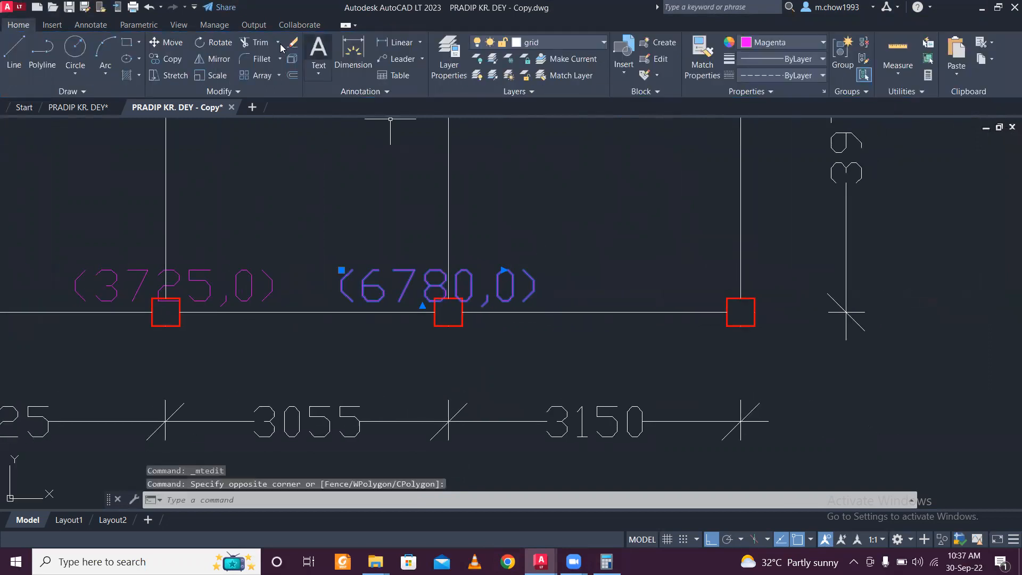
{"action": "type", "text": "co"}
{"action": "key", "text": "Return"}
{"action": "left_click", "coordinate": [389, 215]}
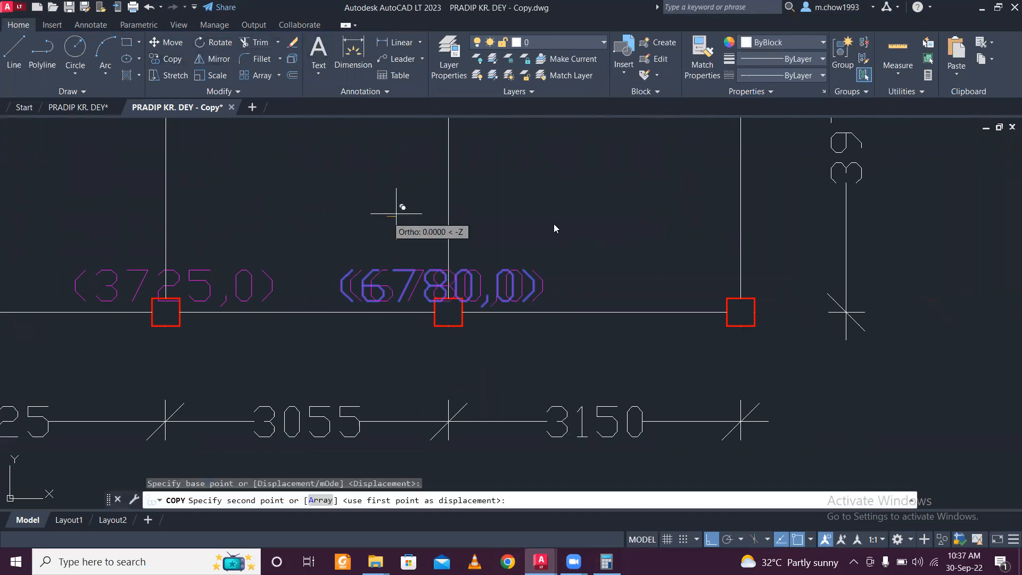
{"action": "left_click", "coordinate": [654, 214]}
{"action": "key", "text": "Escape"}
Step: Switch to Calculator, add 3150 to the previous result of 6780 and minimize it
{"action": "scroll", "coordinate": [649, 219], "scroll_direction": "down", "scroll_amount": 2}
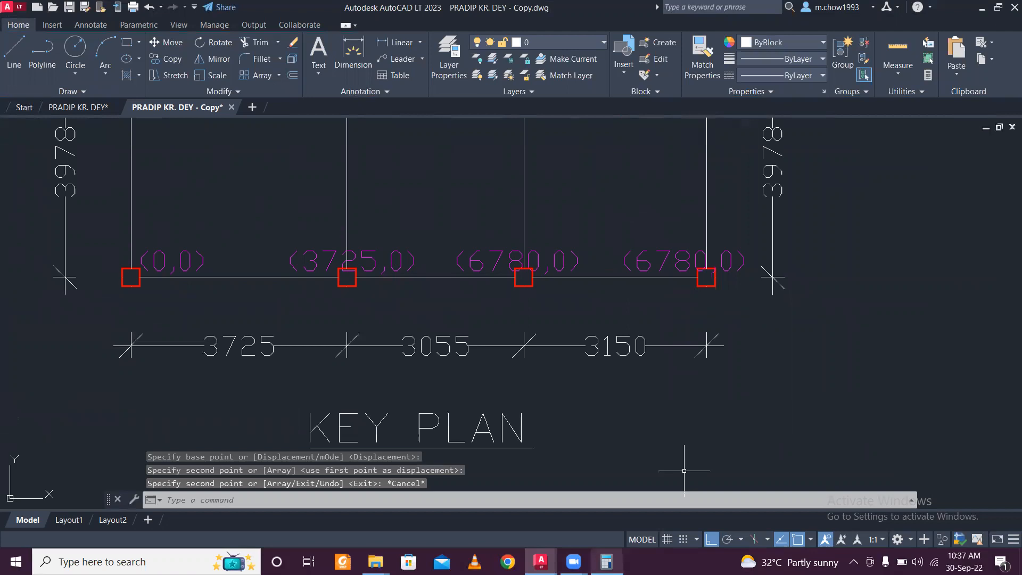
{"action": "left_click", "coordinate": [606, 561]}
{"action": "key", "text": "plus"}
{"action": "type", "text": "3150"}
{"action": "key", "text": "Return"}
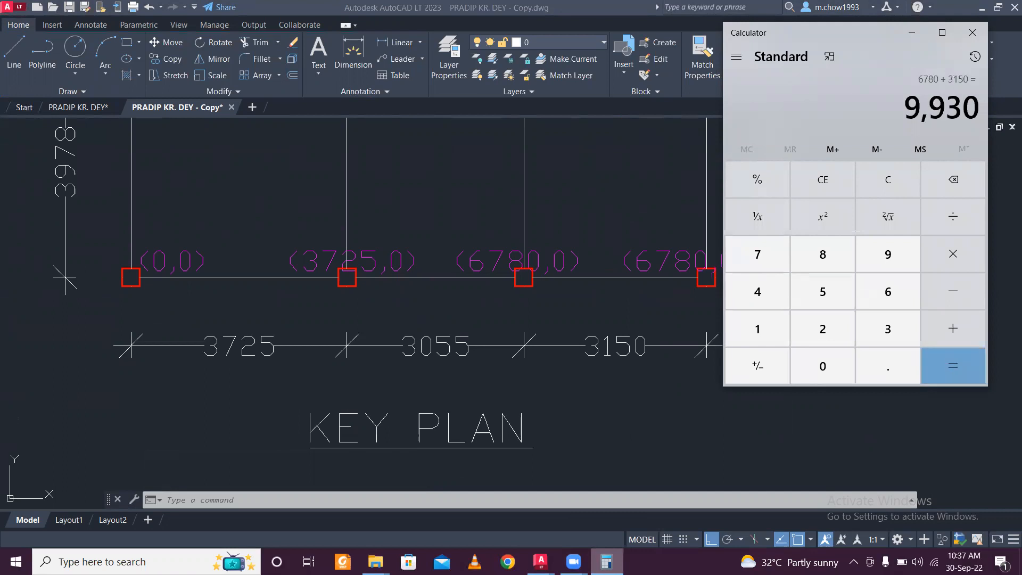
{"action": "left_click", "coordinate": [911, 32]}
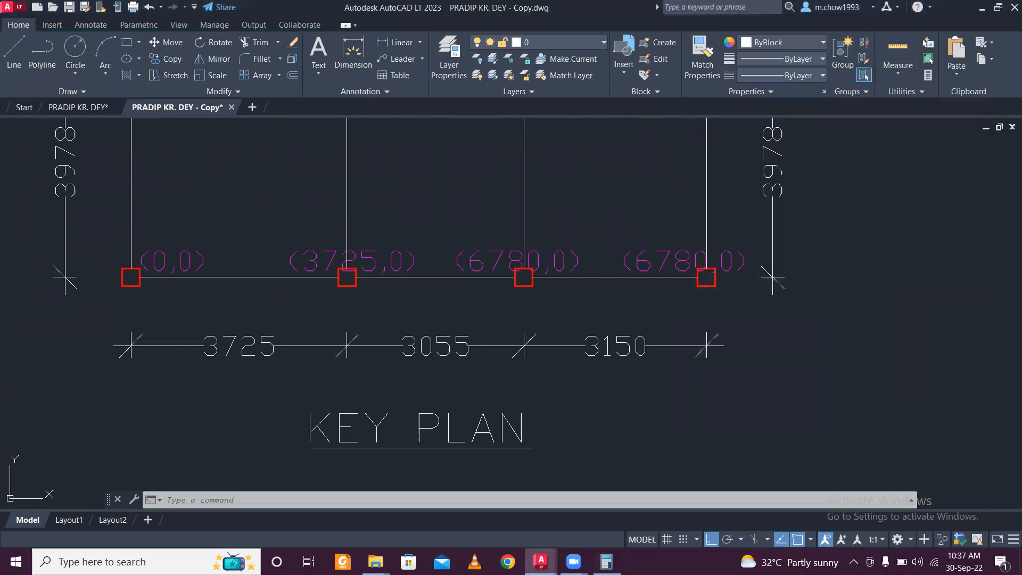
Step: Replace the x-coordinate of the bottom row's fourth label so it reads "(9930,0)"
{"action": "left_click", "coordinate": [667, 253]}
{"action": "double_click", "coordinate": [705, 266]}
{"action": "left_click_drag", "start_coordinate": [711, 266], "coordinate": [676, 266]}
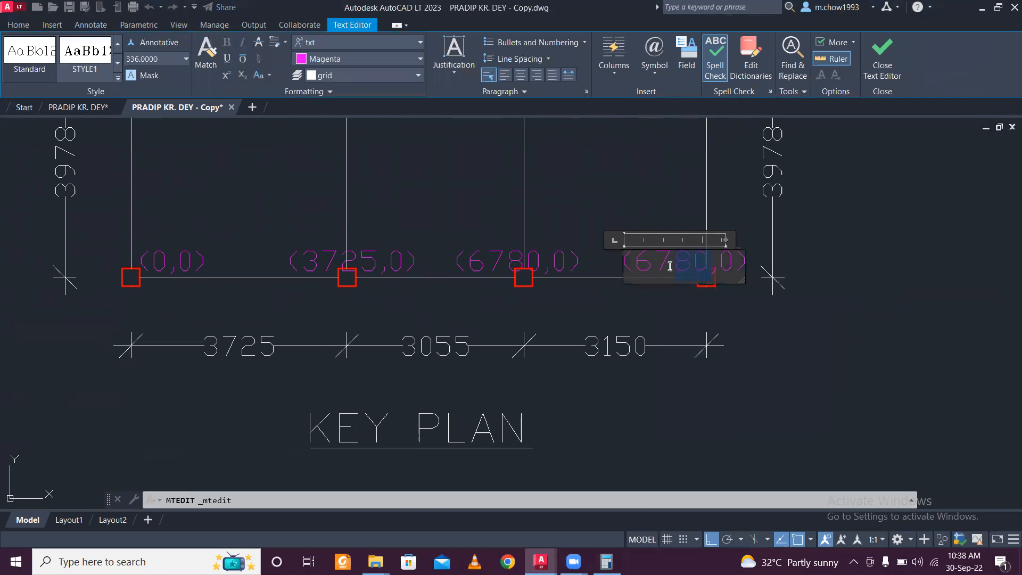
{"action": "type", "text": "9930"}
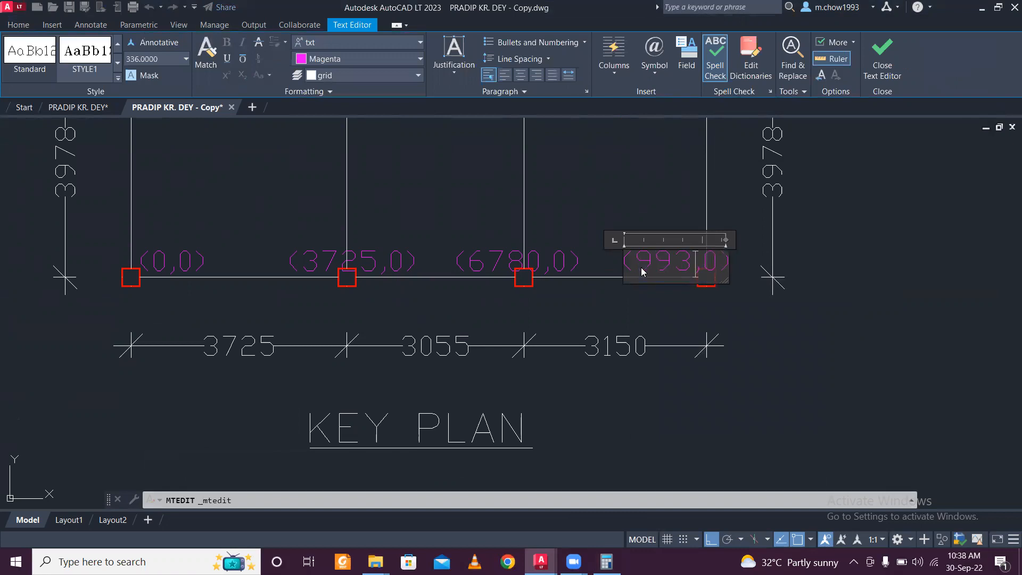
{"action": "left_click", "coordinate": [718, 305]}
Step: Copy all four bottom-row coordinate labels straight up to just below the second row of columns
{"action": "mouse_move", "coordinate": [468, 222]}
{"action": "middle_mouse_down"}
{"action": "mouse_move", "coordinate": [399, 326]}
{"action": "mouse_move", "coordinate": [286, 336]}
{"action": "middle_mouse_up"}
{"action": "scroll", "coordinate": [313, 343], "scroll_direction": "down", "scroll_amount": 2}
{"action": "middle_click_drag", "start_coordinate": [279, 411], "coordinate": [280, 358]}
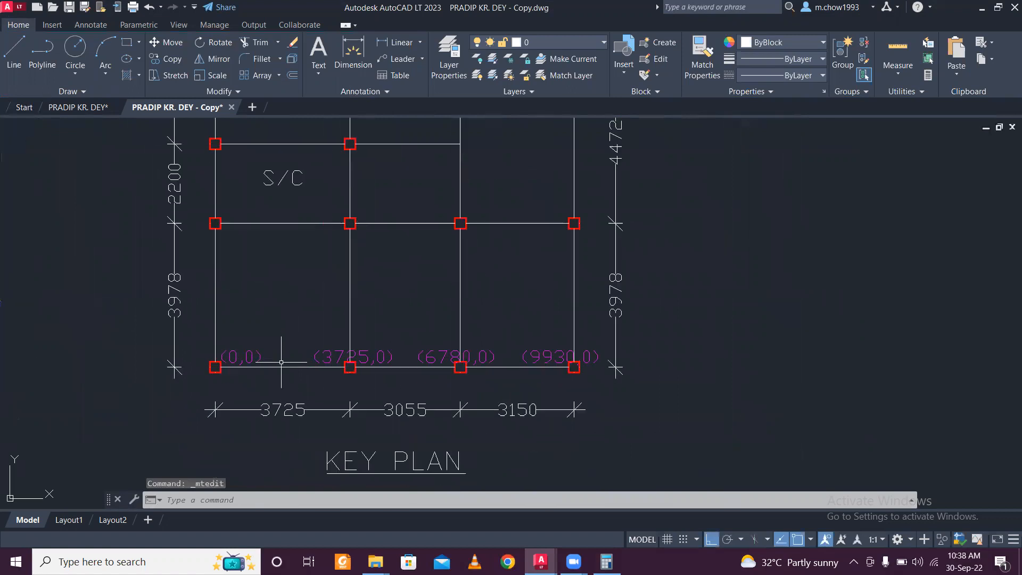
{"action": "scroll", "coordinate": [281, 358], "scroll_direction": "up", "scroll_amount": 2}
{"action": "left_click", "coordinate": [278, 352]}
{"action": "left_click", "coordinate": [236, 329]}
{"action": "left_click", "coordinate": [462, 345]}
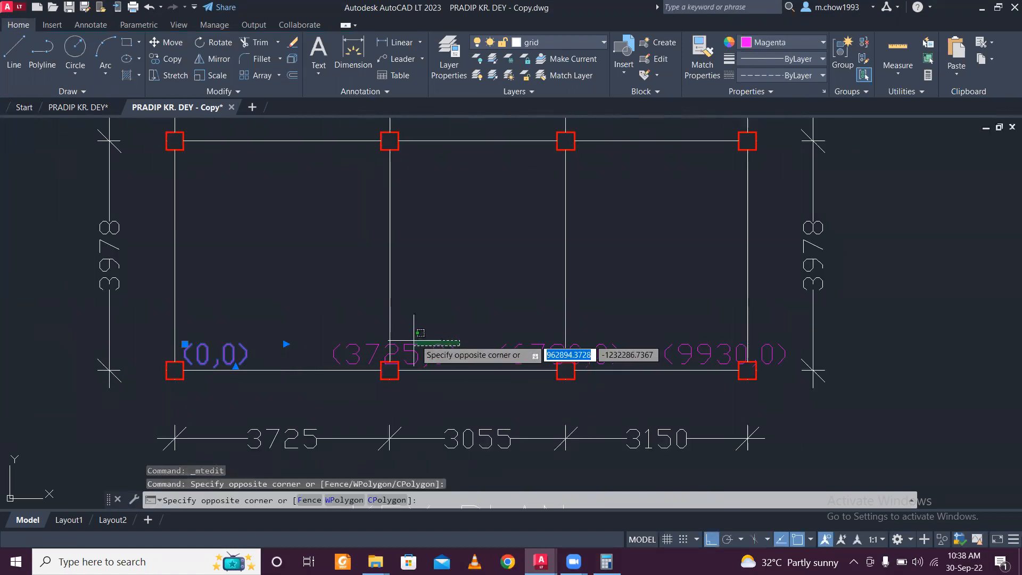
{"action": "left_click", "coordinate": [417, 337]}
{"action": "left_click", "coordinate": [541, 333]}
{"action": "left_click", "coordinate": [504, 342]}
{"action": "left_click", "coordinate": [719, 325]}
{"action": "left_click", "coordinate": [667, 350]}
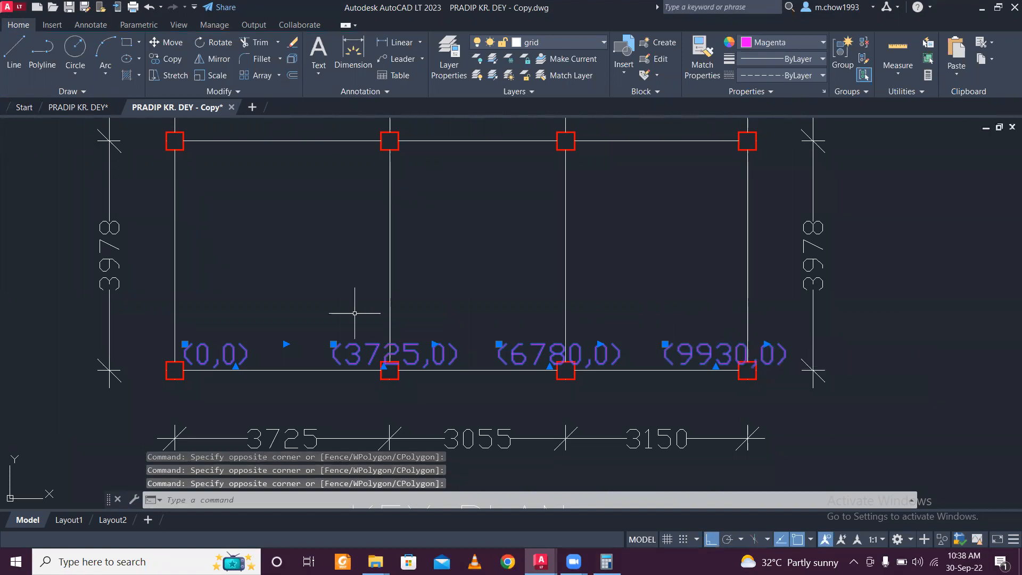
{"action": "left_click", "coordinate": [170, 59]}
{"action": "left_click", "coordinate": [39, 311]}
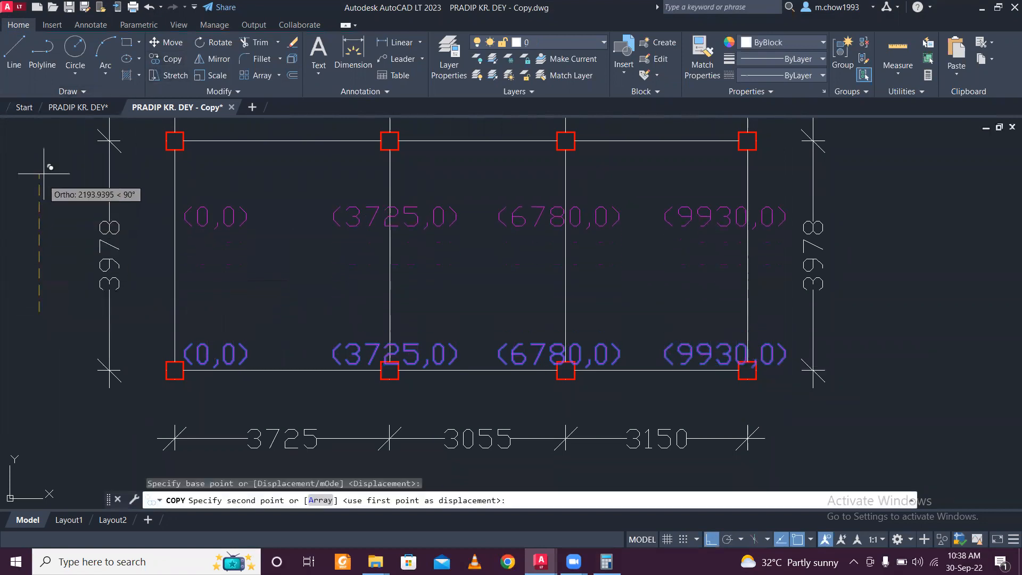
{"action": "left_click", "coordinate": [38, 122]}
{"action": "key", "text": "Escape"}
Step: Replace the y-coordinate of the second row's first label so it reads "(0,3978)"
{"action": "middle_click_drag", "start_coordinate": [221, 163], "coordinate": [228, 211]}
{"action": "left_click", "coordinate": [228, 211]}
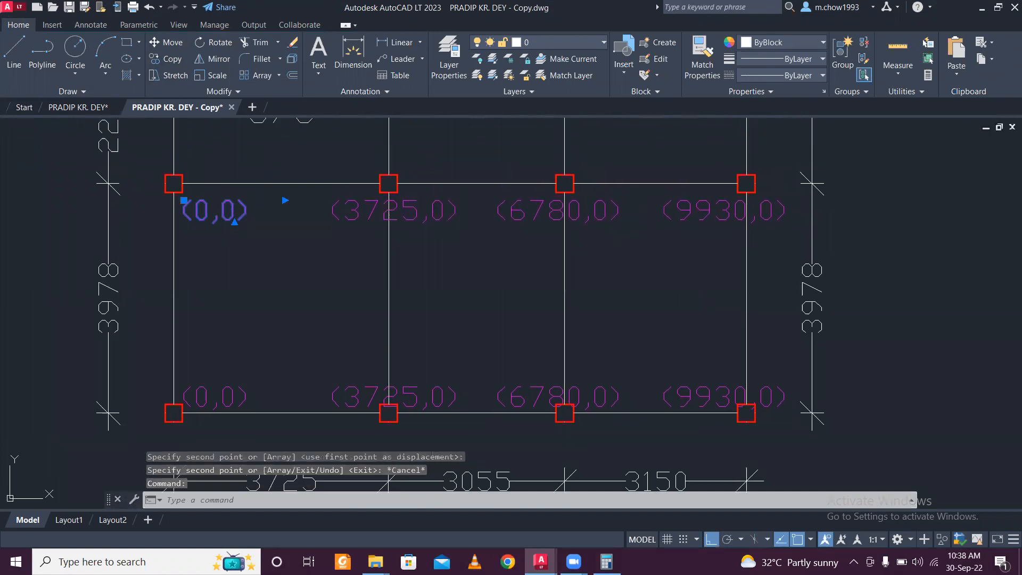
{"action": "double_click", "coordinate": [235, 211]}
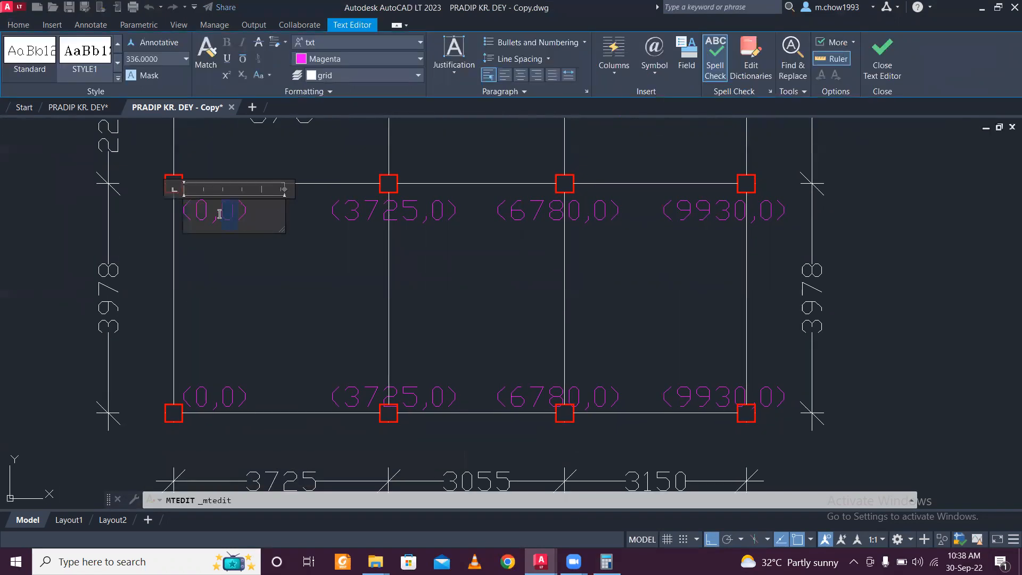
{"action": "type", "text": "3978"}
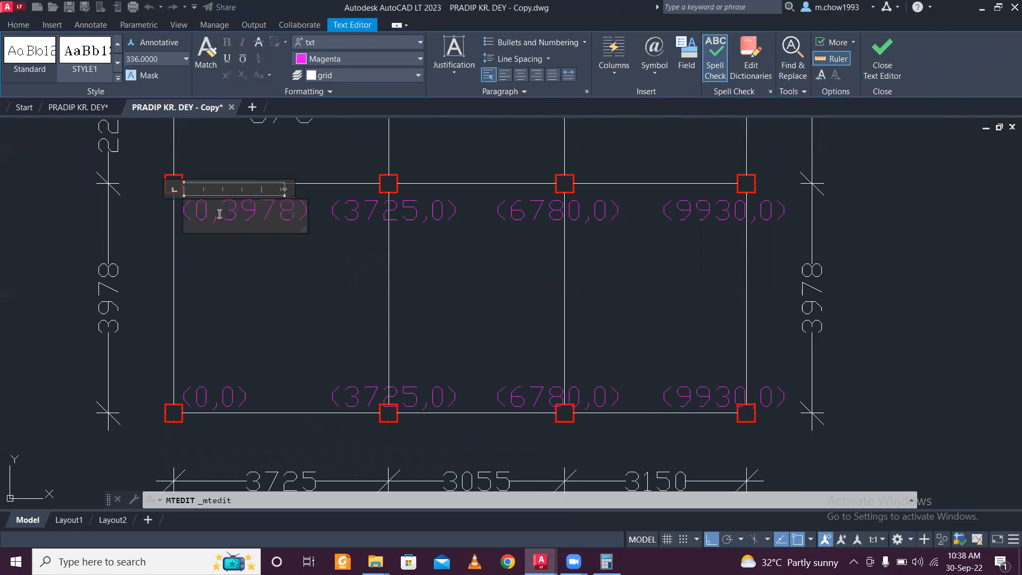
{"action": "left_click", "coordinate": [262, 260]}
Step: Copy the 3978 value out of the "(0,3978)" label's text for reuse and leave the label as it is
{"action": "left_click", "coordinate": [444, 205]}
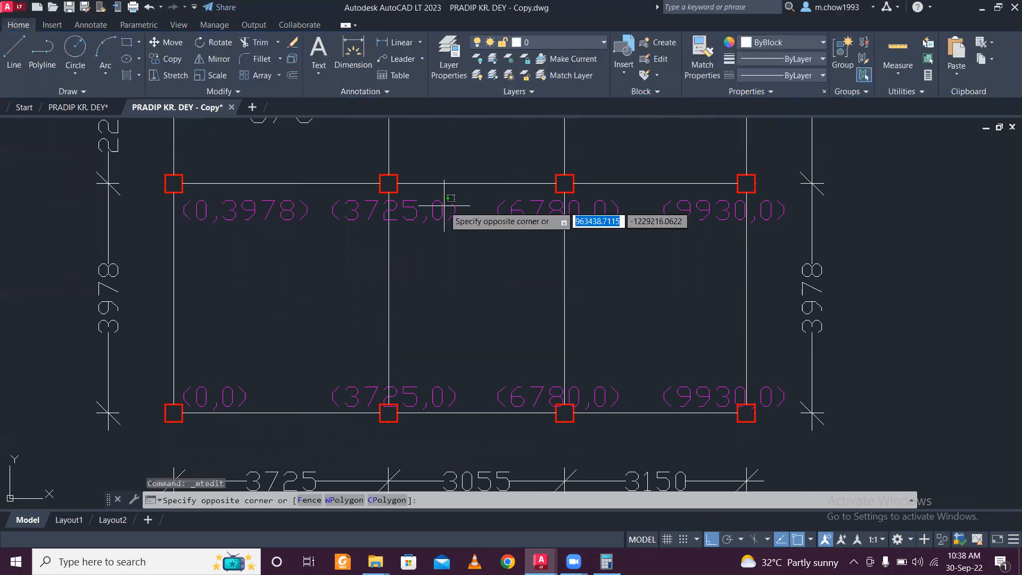
{"action": "key", "text": "Escape"}
{"action": "left_click", "coordinate": [274, 211]}
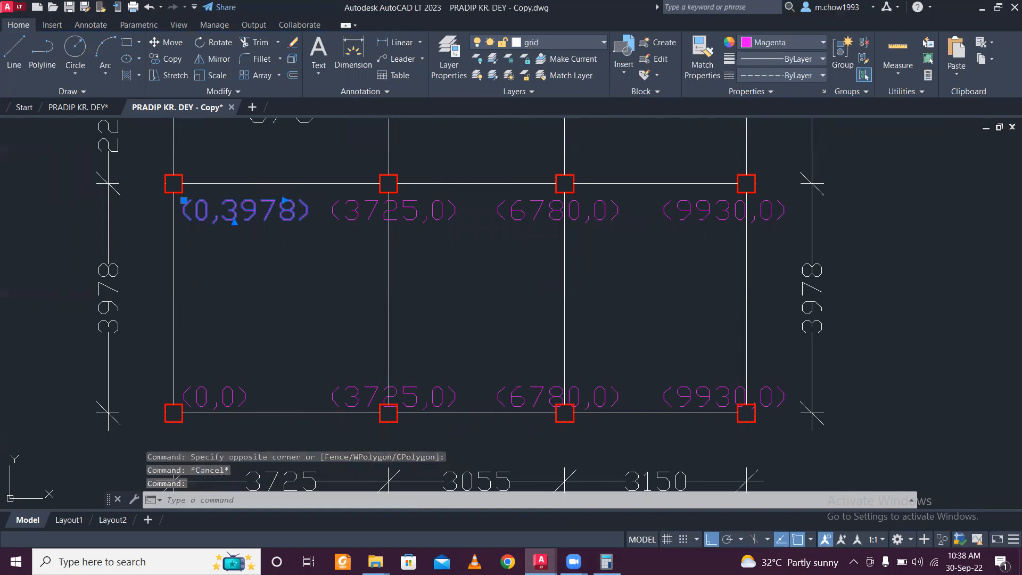
{"action": "double_click", "coordinate": [225, 207]}
{"action": "double_click", "coordinate": [224, 208]}
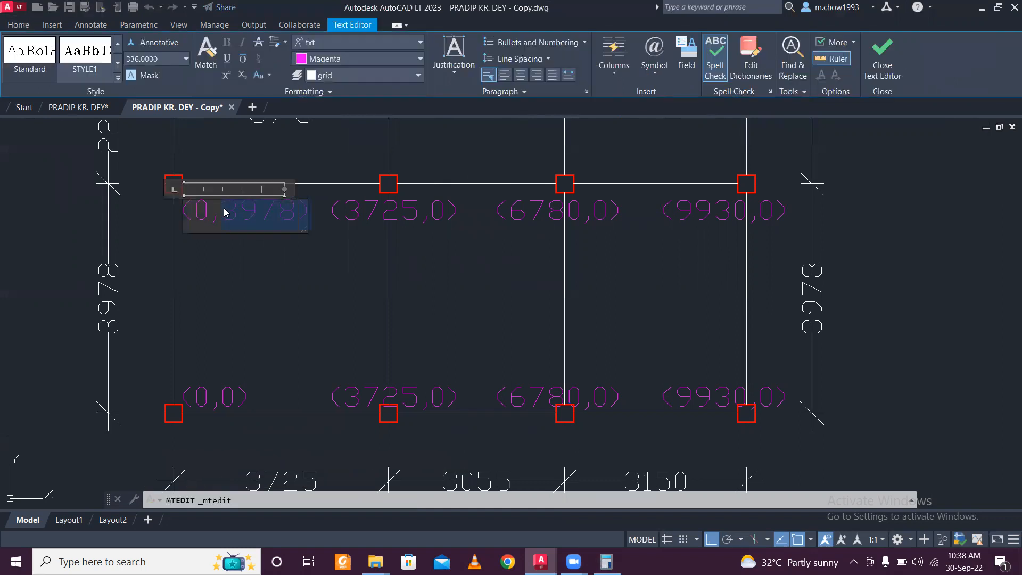
{"action": "left_click", "coordinate": [417, 214]}
Step: Replace the y-coordinate of the second row's "(3725,0)" label with 3978
{"action": "left_click", "coordinate": [394, 209]}
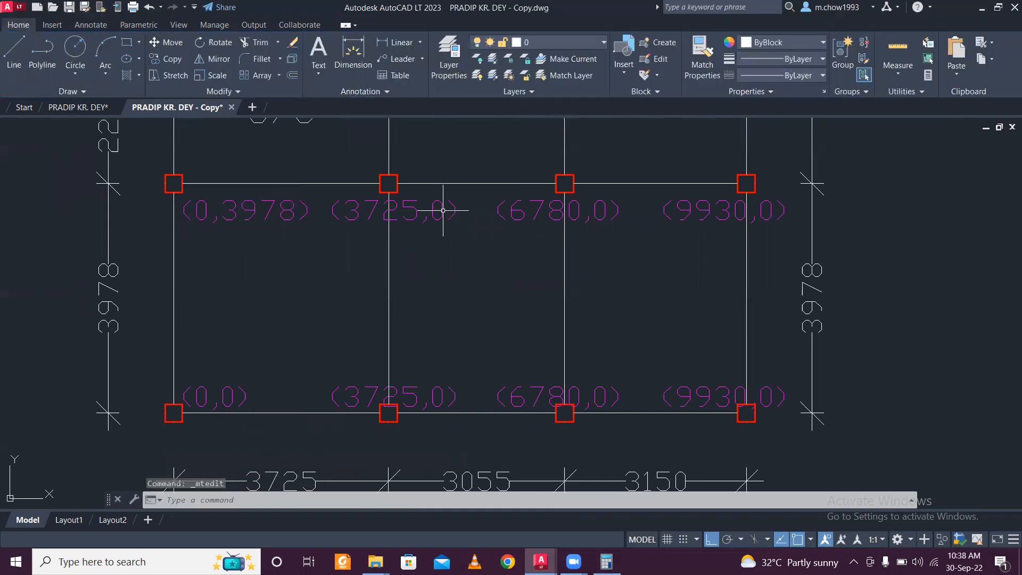
{"action": "double_click", "coordinate": [394, 210]}
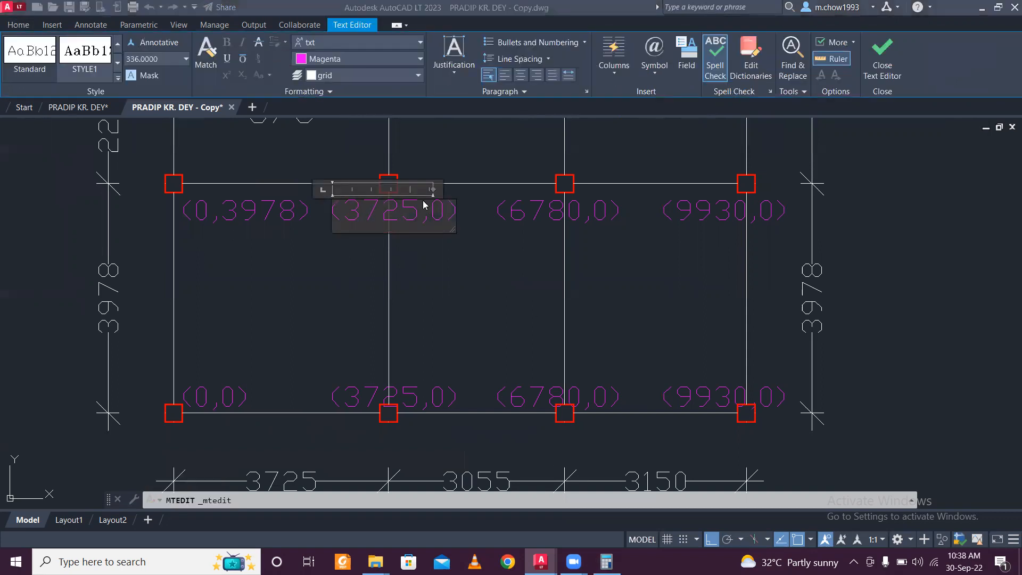
{"action": "type", "text": "3978"}
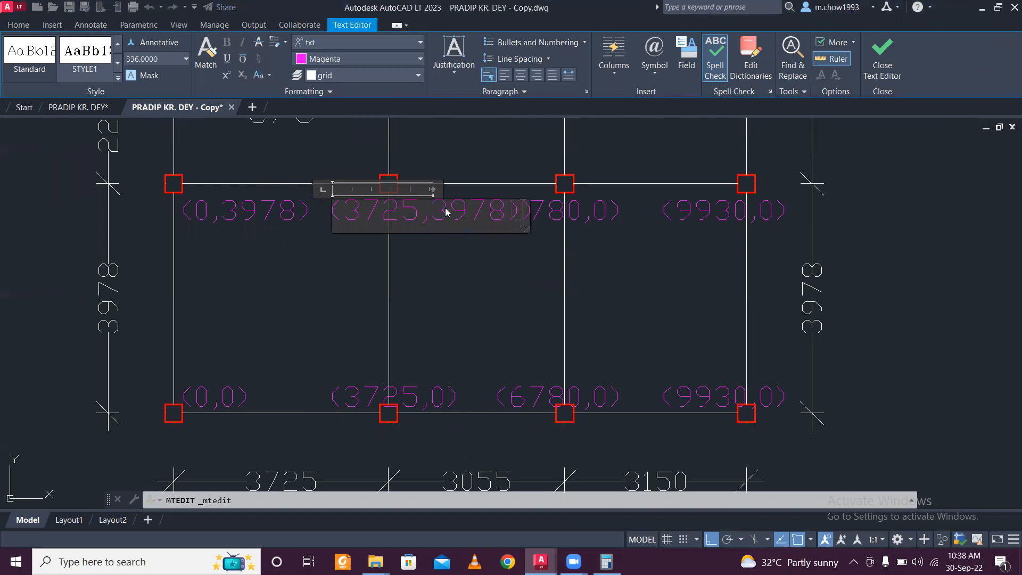
{"action": "left_click", "coordinate": [547, 222]}
{"action": "key", "text": "Escape"}
Step: Finish the "3725" label edit and move the second row's "(6780,0)" label straight down about 500 mm, clear of it
{"action": "left_click", "coordinate": [543, 239]}
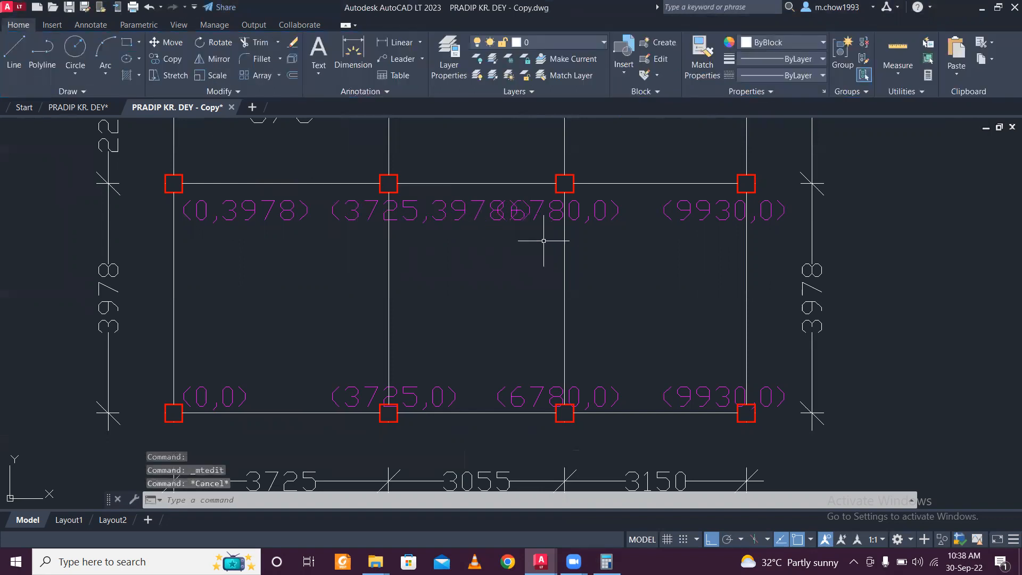
{"action": "left_click", "coordinate": [536, 200]}
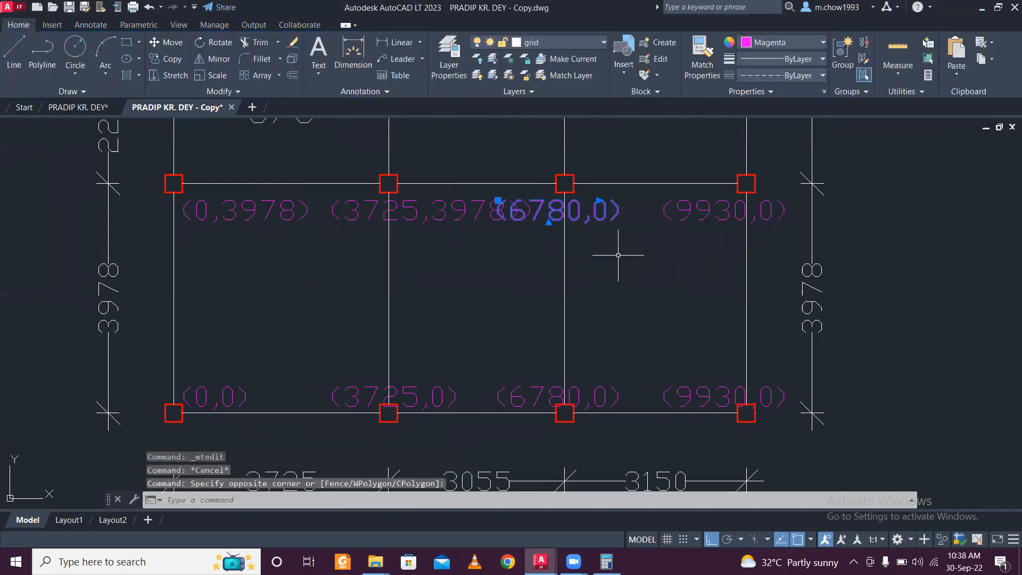
{"action": "type", "text": "m"}
{"action": "key", "text": "Return"}
{"action": "left_click", "coordinate": [612, 231]}
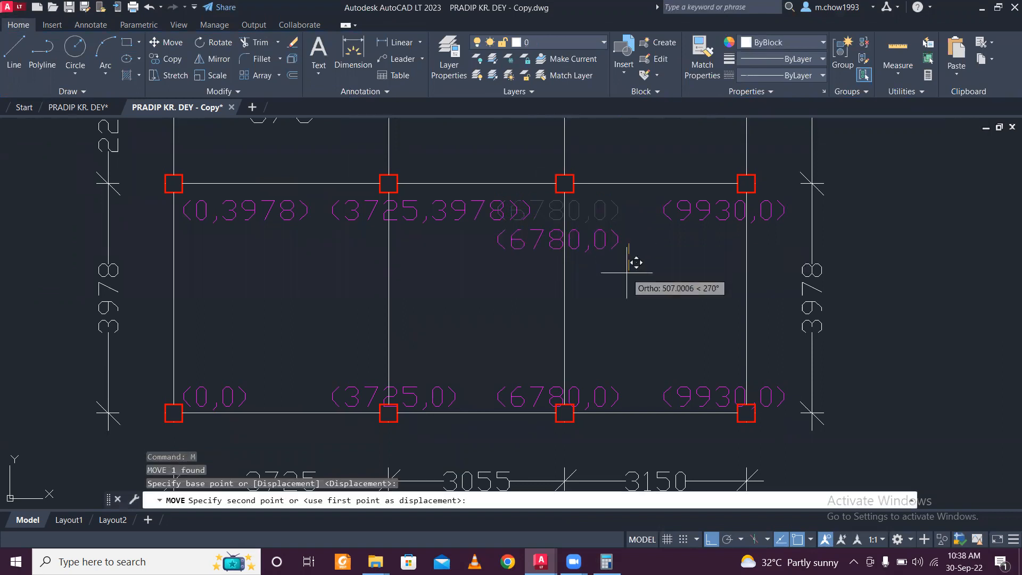
{"action": "left_click", "coordinate": [607, 248]}
Step: Replace the zero y-coordinate of the second row's "(6780,0)" label with 3978
{"action": "left_click", "coordinate": [604, 228]}
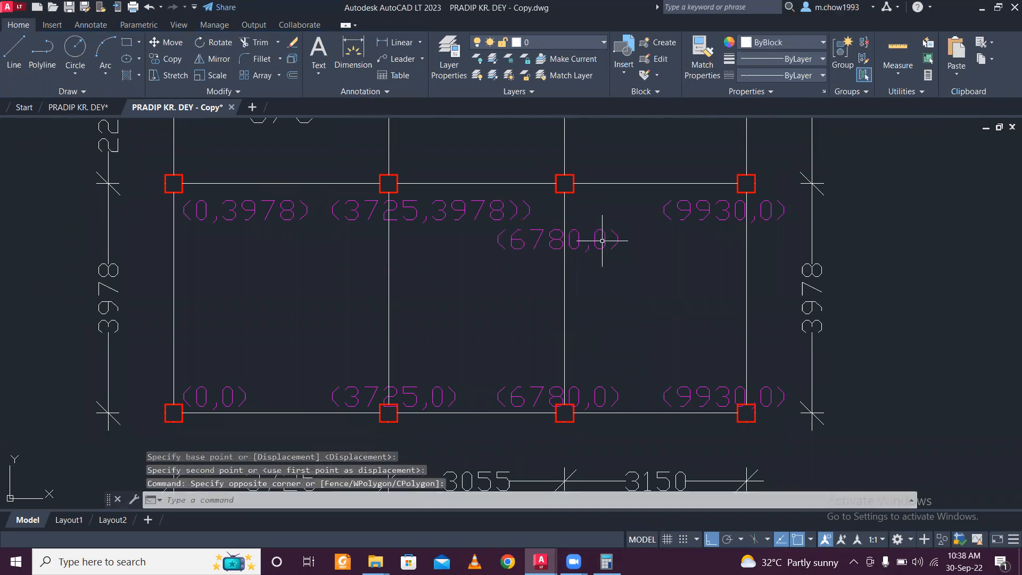
{"action": "left_click", "coordinate": [598, 234]}
{"action": "double_click", "coordinate": [599, 241]}
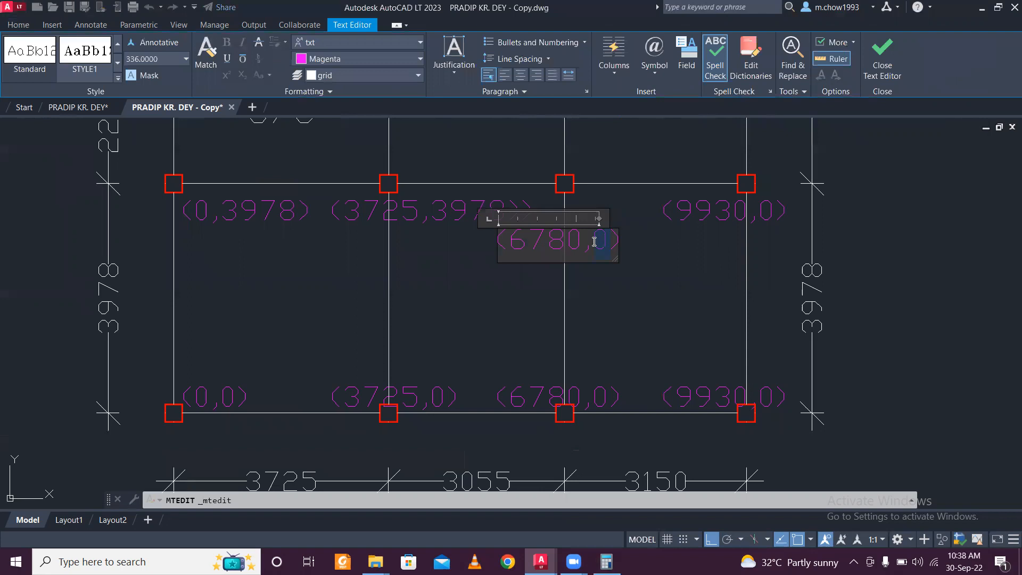
{"action": "type", "text": "3978"}
{"action": "left_click", "coordinate": [638, 287]}
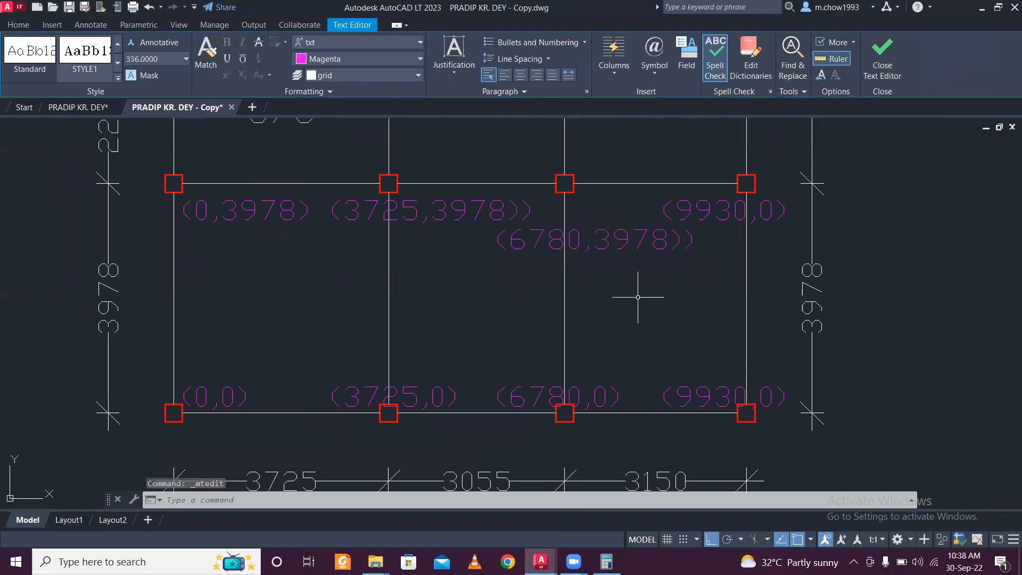
Step: Replace the zero y-coordinate of the second row's "(9930,0)" label with 3978
{"action": "left_click", "coordinate": [733, 211]}
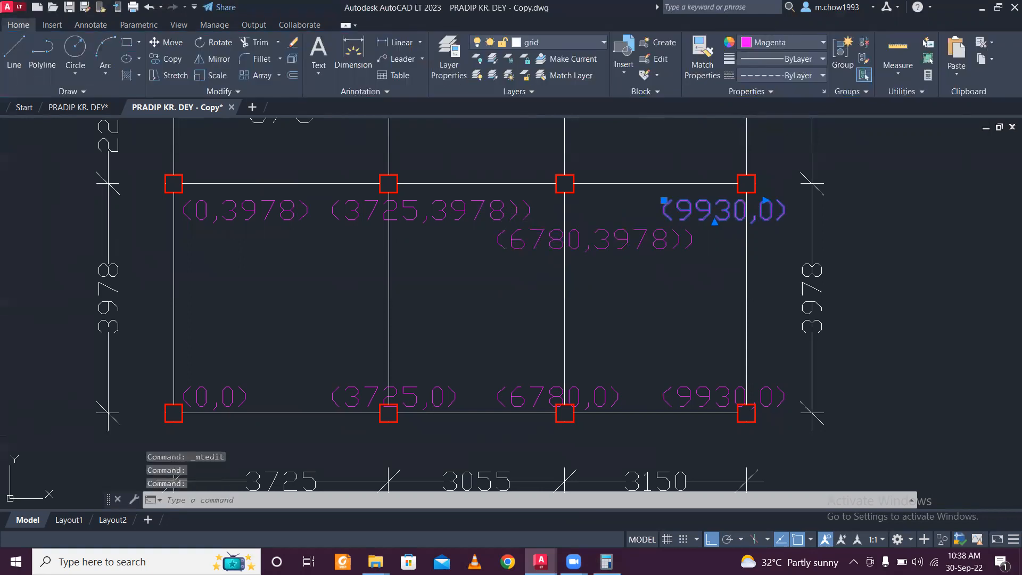
{"action": "double_click", "coordinate": [772, 211]}
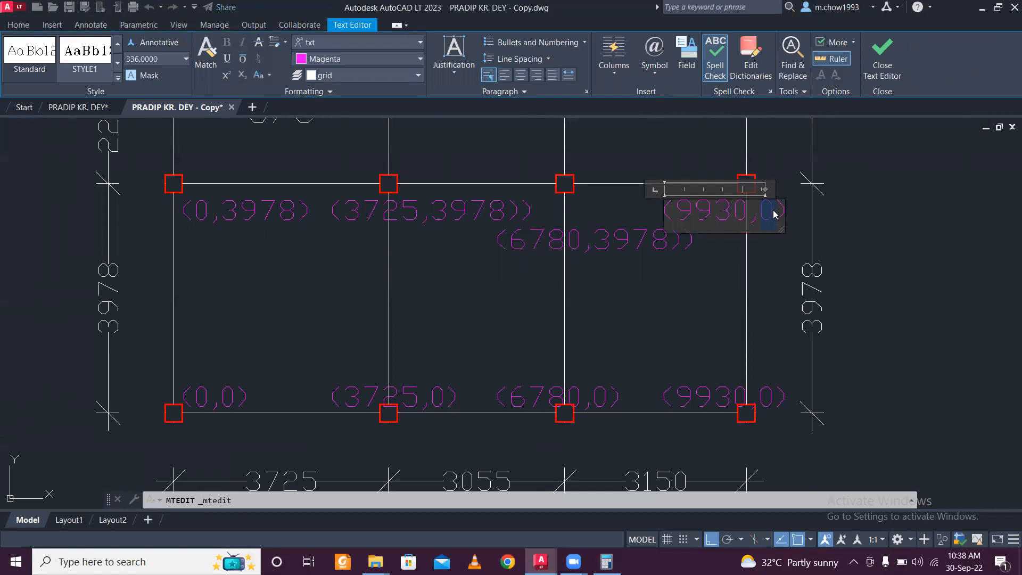
{"action": "type", "text": "3978"}
{"action": "left_click", "coordinate": [786, 251]}
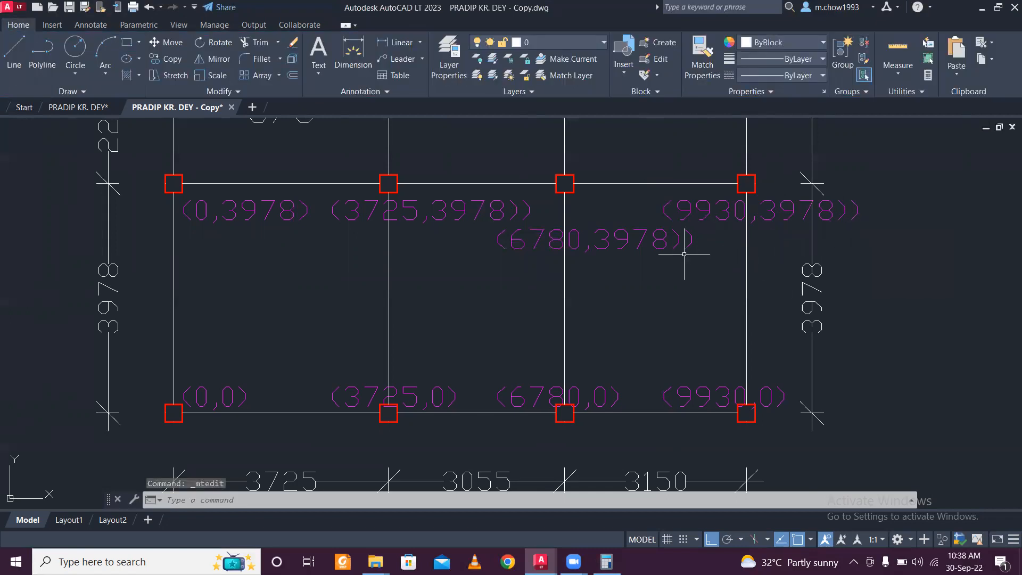
Step: Remove the extra closing parenthesis so the second row's third label reads "(6780,3978)"
{"action": "left_click", "coordinate": [674, 239]}
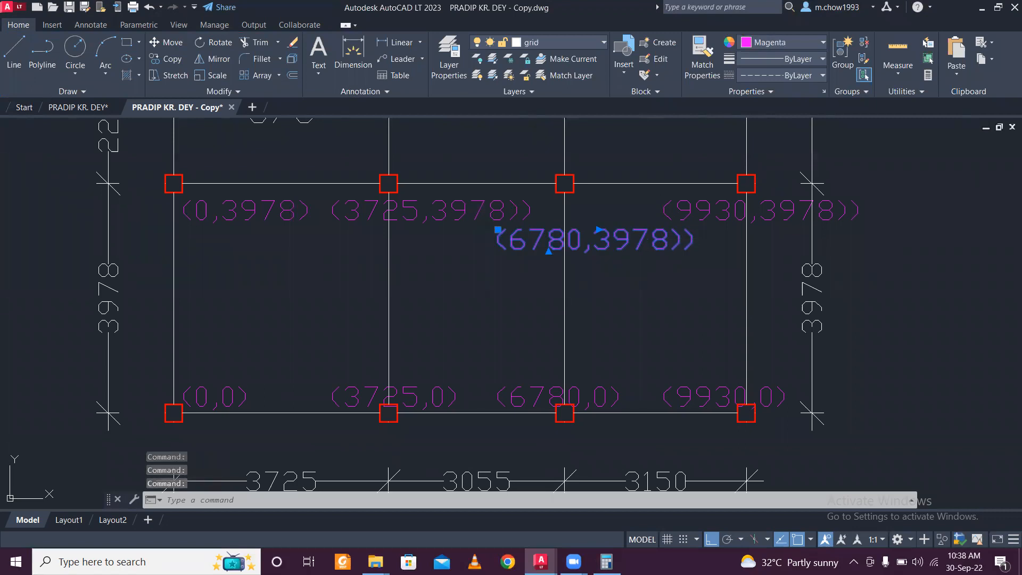
{"action": "double_click", "coordinate": [674, 238]}
{"action": "key", "text": "BackSpace"}
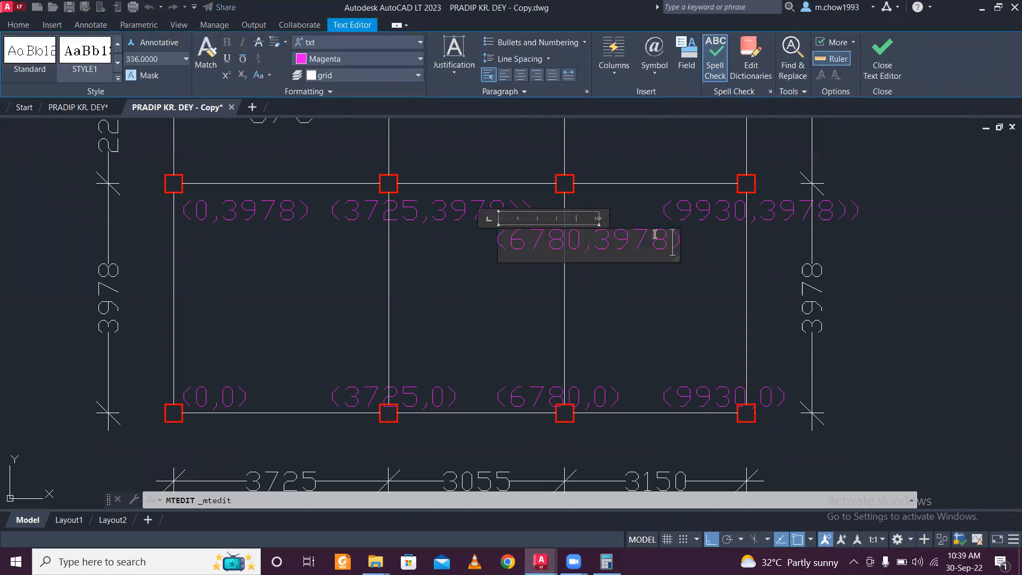
{"action": "left_click", "coordinate": [524, 200]}
Step: Remove the extra closing parenthesis so the second row's second label reads "(3725,3978)"
{"action": "left_click", "coordinate": [491, 209]}
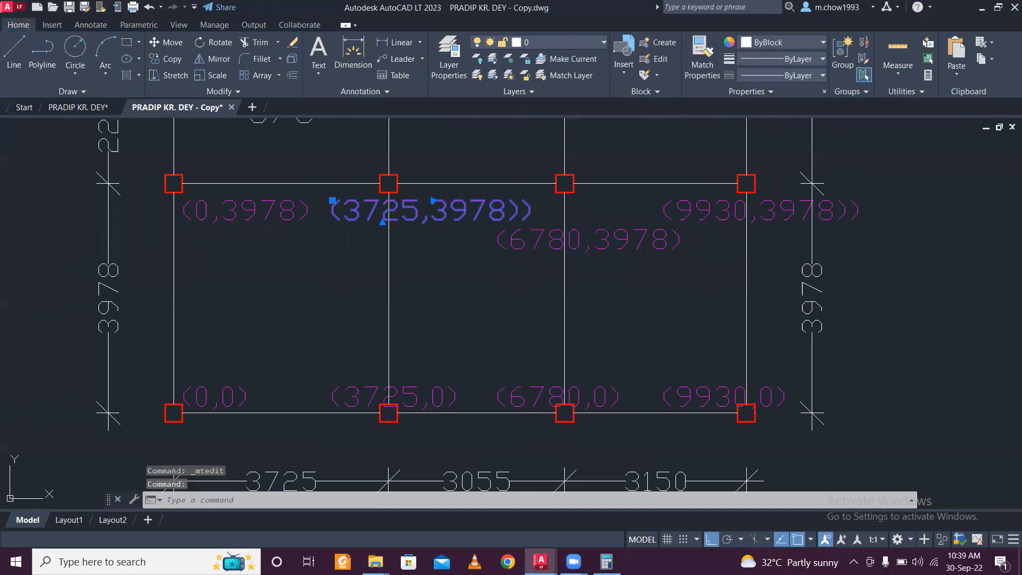
{"action": "double_click", "coordinate": [522, 208]}
{"action": "left_click_drag", "start_coordinate": [522, 208], "coordinate": [511, 209]}
{"action": "key", "text": "BackSpace"}
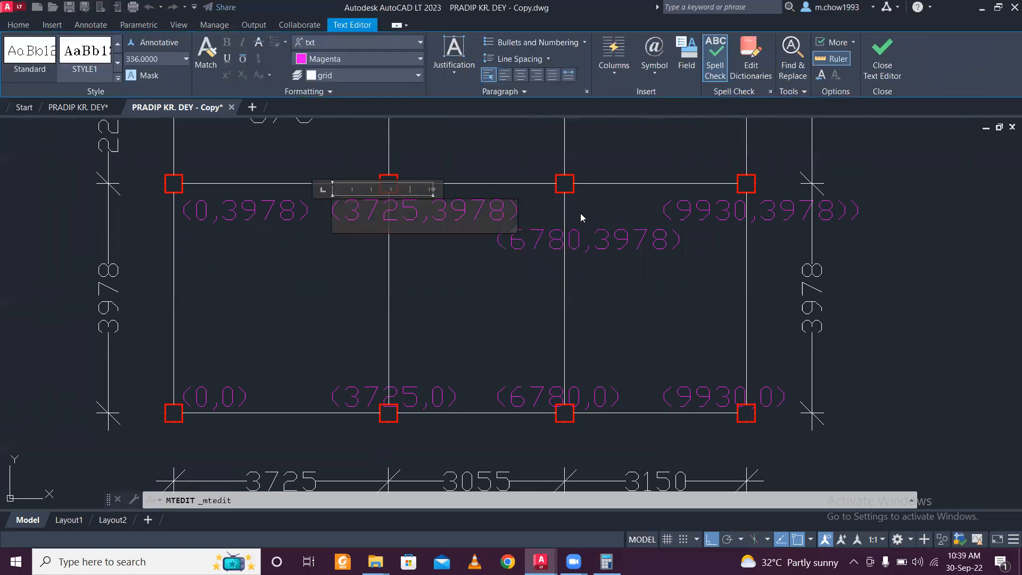
{"action": "left_click", "coordinate": [880, 208]}
Step: Remove the extra closing parenthesis so the second row's last label reads "(9930,3978)"
{"action": "left_click", "coordinate": [848, 221]}
{"action": "left_click", "coordinate": [849, 208]}
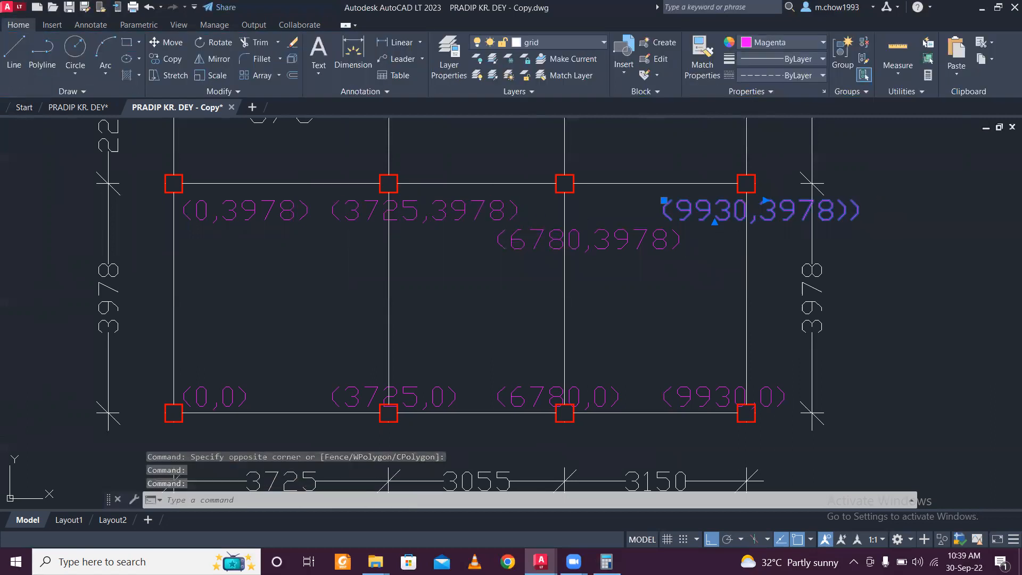
{"action": "double_click", "coordinate": [838, 213]}
{"action": "left_click", "coordinate": [844, 210]}
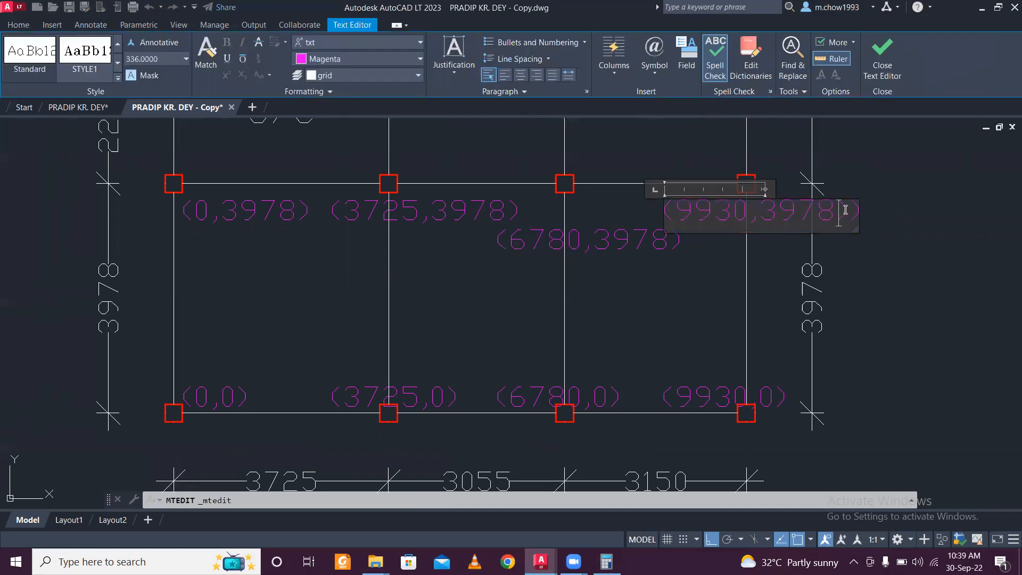
{"action": "key", "text": "Delete"}
{"action": "left_click", "coordinate": [833, 239]}
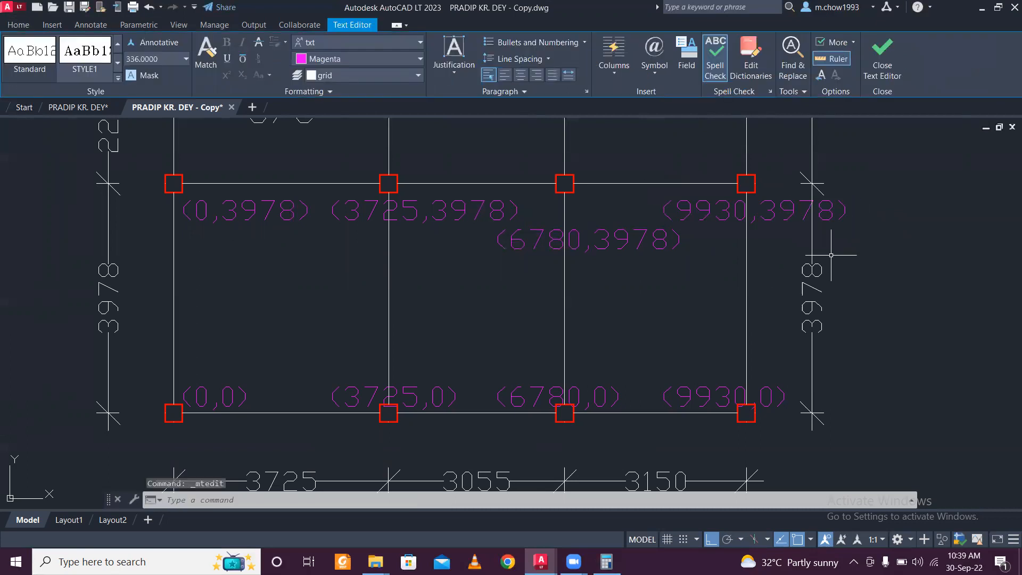
Step: Copy the "(0,3978)" and "(3725,3978)" labels straight up to just below the third row's two columns
{"action": "scroll", "coordinate": [567, 216], "scroll_direction": "down", "scroll_amount": 1}
{"action": "middle_click_drag", "start_coordinate": [518, 204], "coordinate": [404, 269]}
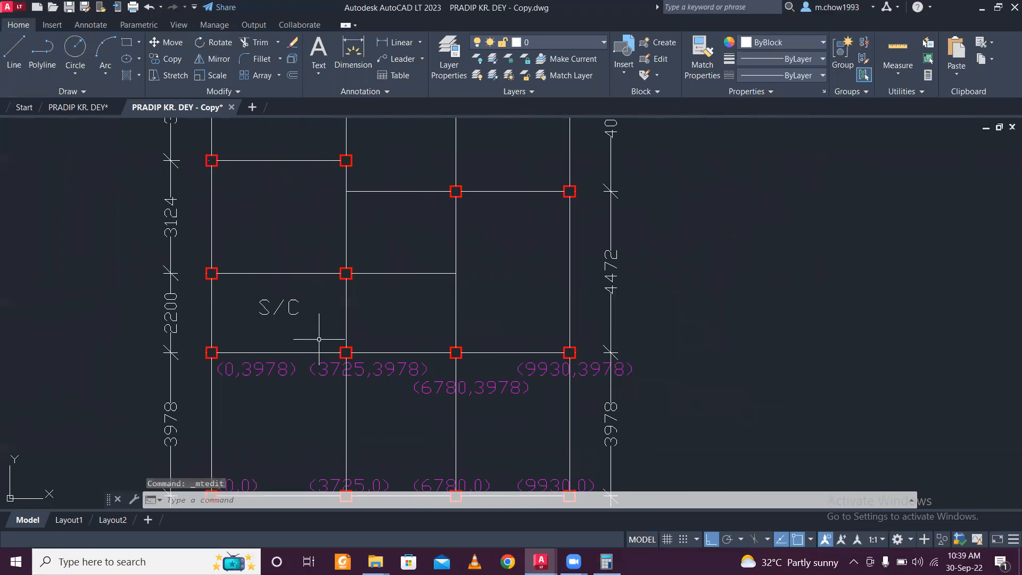
{"action": "scroll", "coordinate": [276, 371], "scroll_direction": "up", "scroll_amount": 4}
{"action": "left_click", "coordinate": [288, 390]}
{"action": "left_click", "coordinate": [252, 360]}
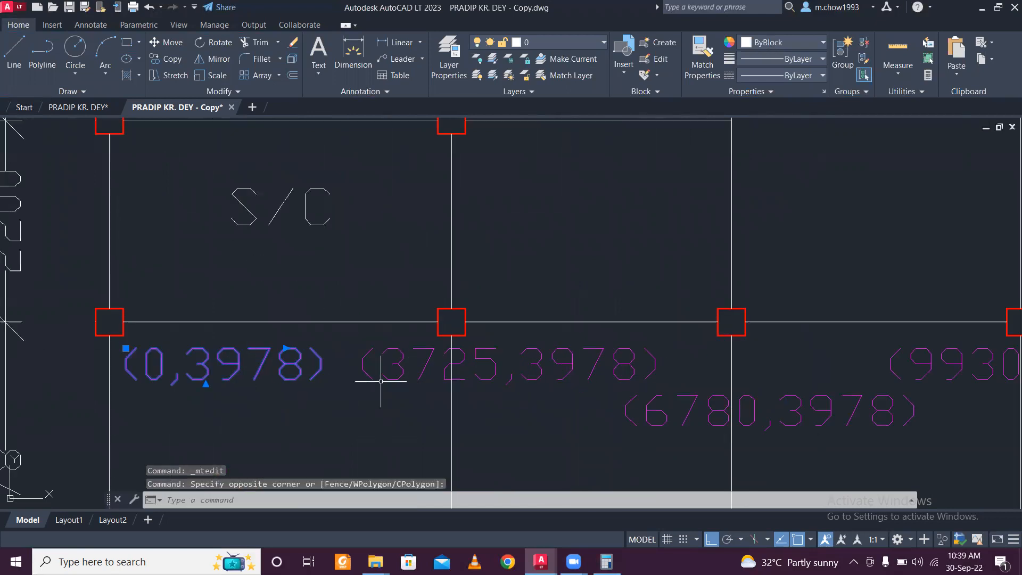
{"action": "left_click", "coordinate": [556, 398]}
{"action": "left_click", "coordinate": [514, 341]}
{"action": "scroll", "coordinate": [480, 347], "scroll_direction": "down", "scroll_amount": 2}
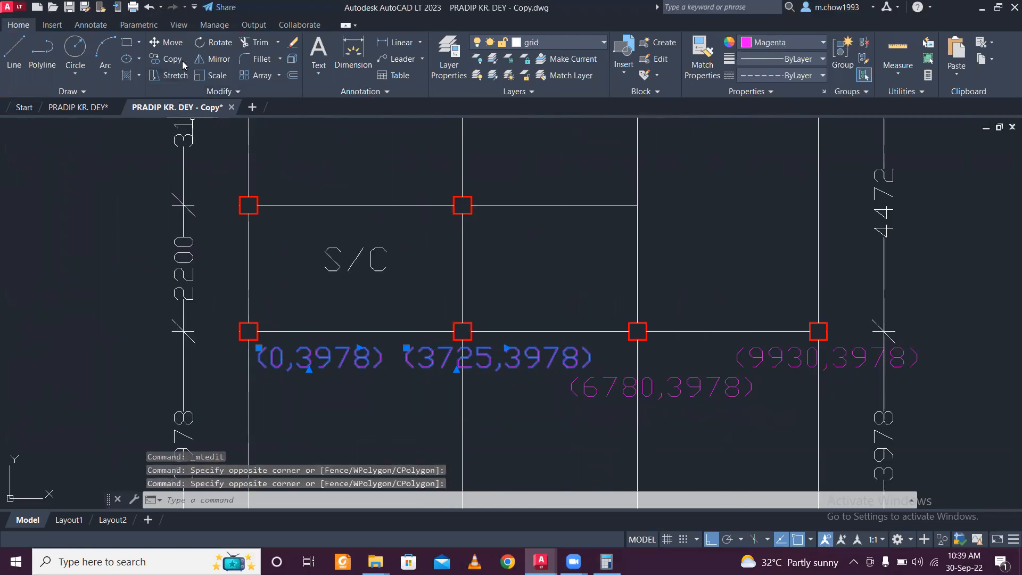
{"action": "left_click", "coordinate": [166, 59]}
{"action": "left_click", "coordinate": [512, 366]}
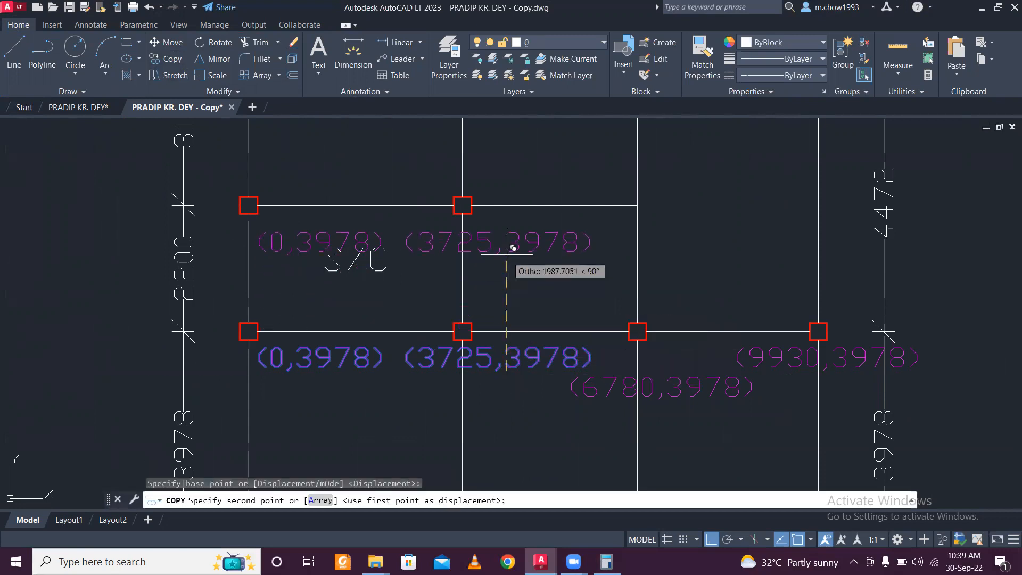
{"action": "left_click", "coordinate": [508, 245]}
{"action": "key", "text": "Escape"}
Step: Move the "(6780,3978)" label straight up about 3750 mm, to just above the third row's grid line
{"action": "scroll", "coordinate": [404, 224], "scroll_direction": "down", "scroll_amount": 2}
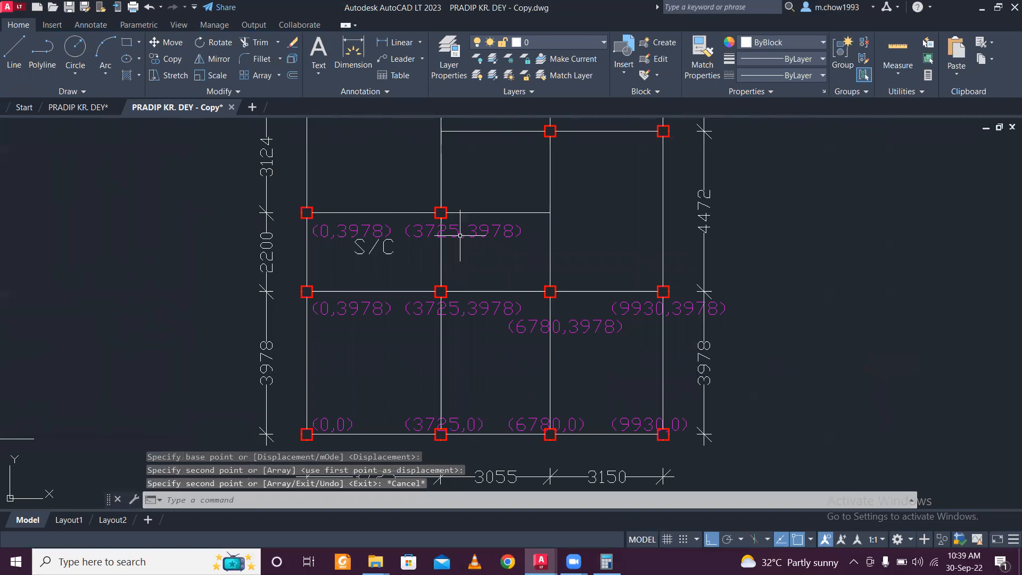
{"action": "left_click", "coordinate": [579, 338]}
{"action": "left_click", "coordinate": [552, 296]}
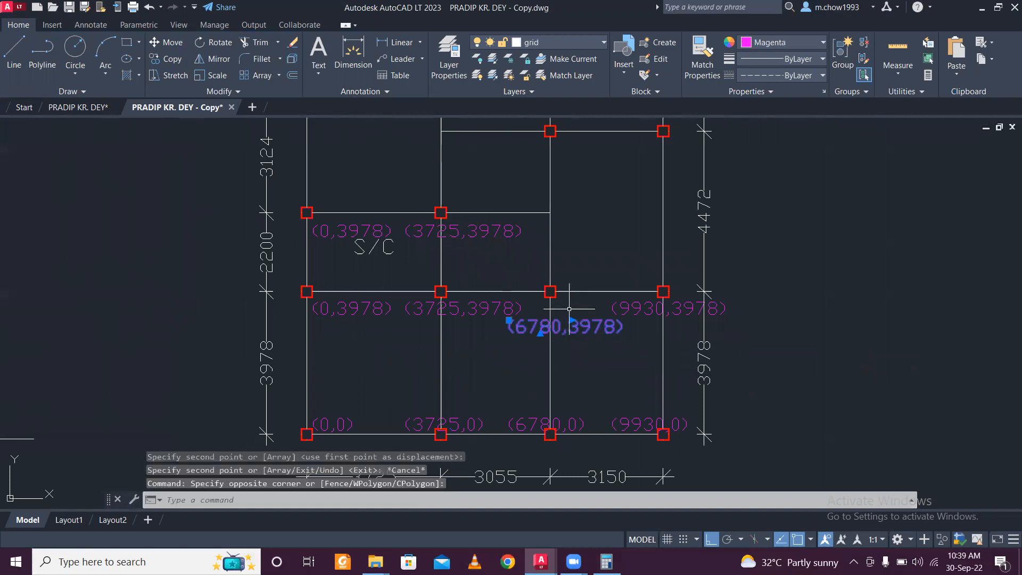
{"action": "left_click", "coordinate": [173, 43]}
{"action": "left_click", "coordinate": [520, 334]}
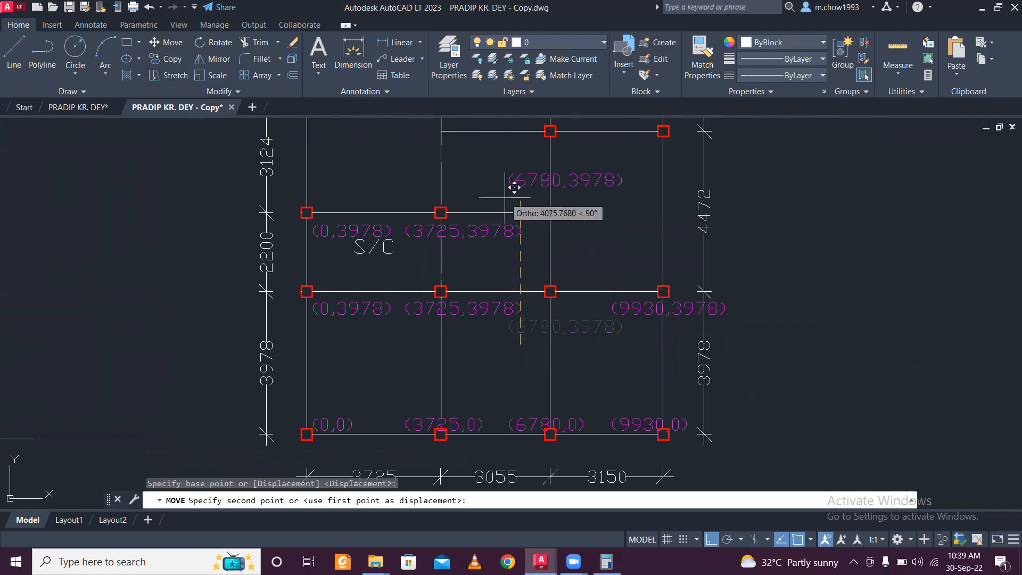
{"action": "scroll", "coordinate": [504, 197], "scroll_direction": "up", "scroll_amount": 5}
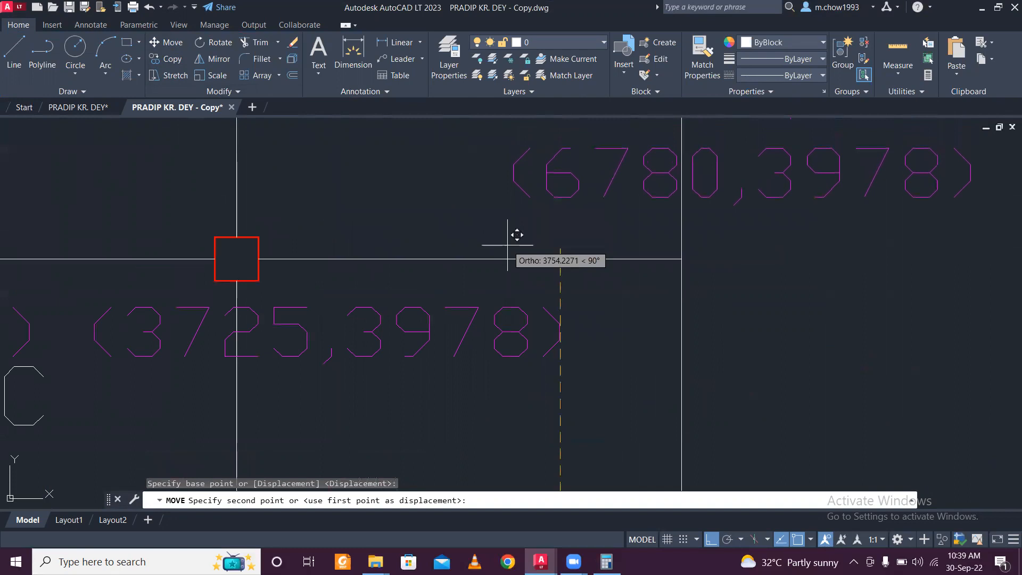
{"action": "key", "text": "Escape"}
Step: Add 3978 and 2200 in Calculator to get the third row's y-coordinate, and return to the drawing
{"action": "scroll", "coordinate": [484, 234], "scroll_direction": "down", "scroll_amount": 5}
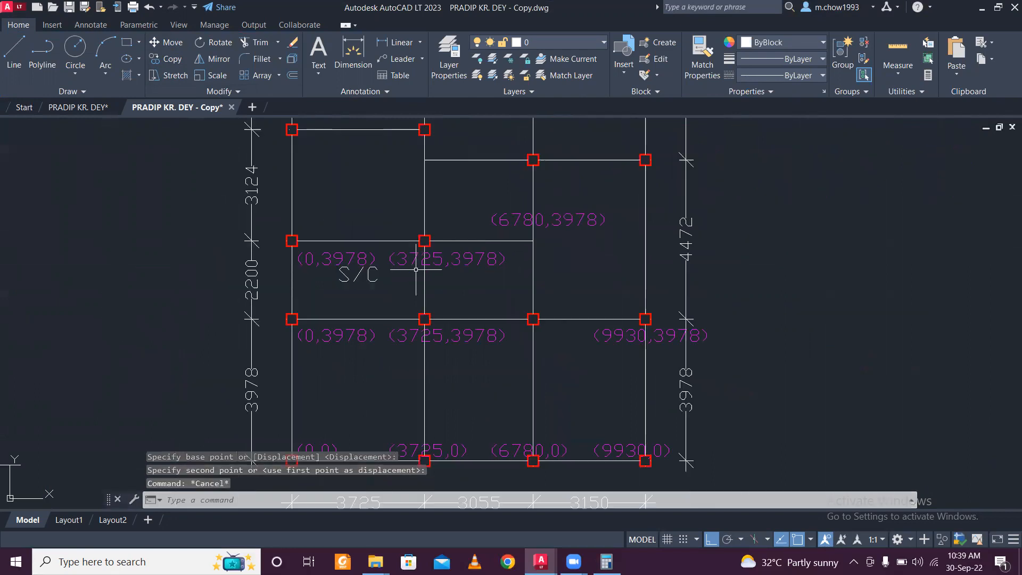
{"action": "scroll", "coordinate": [415, 270], "scroll_direction": "up", "scroll_amount": 2}
{"action": "scroll", "coordinate": [385, 261], "scroll_direction": "down", "scroll_amount": 4}
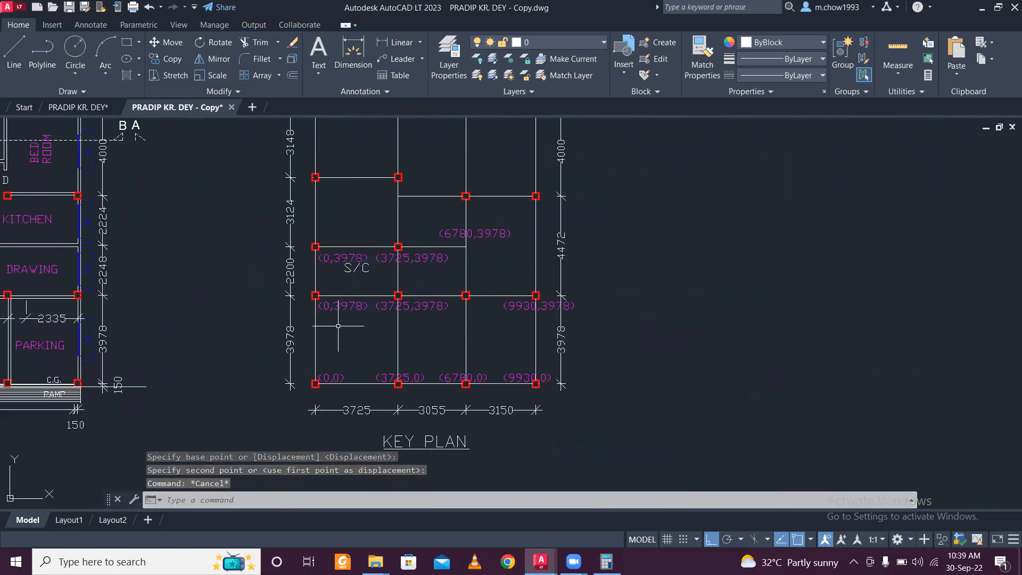
{"action": "scroll", "coordinate": [338, 325], "scroll_direction": "up", "scroll_amount": 2}
{"action": "left_click", "coordinate": [606, 562]}
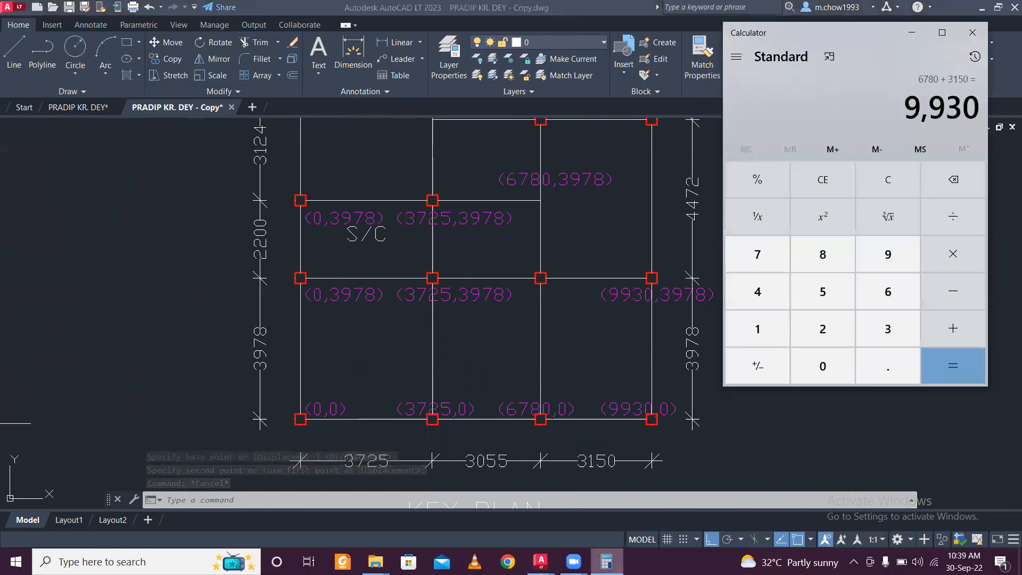
{"action": "key", "text": "Escape"}
{"action": "key", "text": "3"}
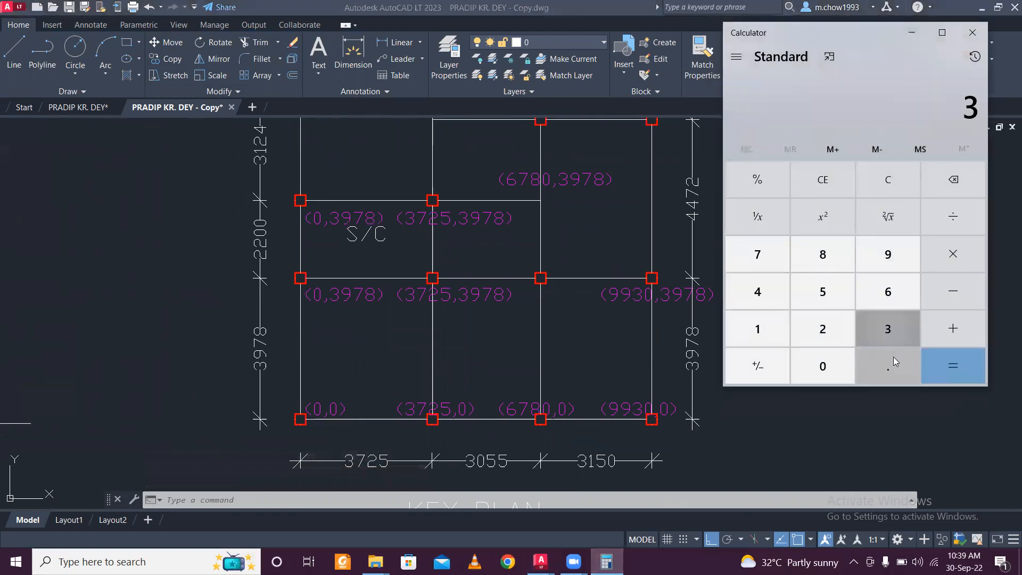
{"action": "key", "text": "period"}
{"action": "key", "text": "Escape"}
{"action": "type", "text": "3"}
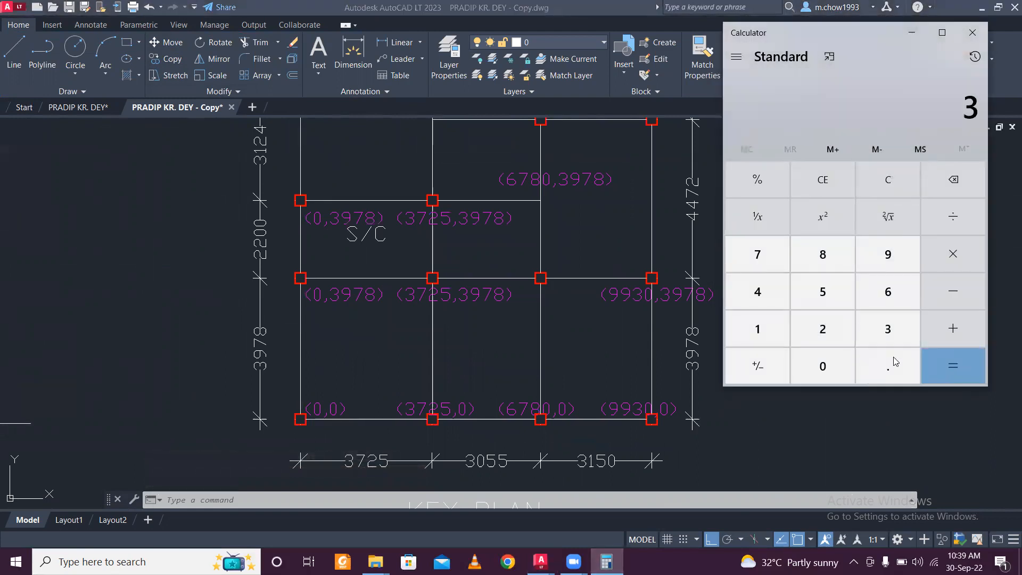
{"action": "type", "text": "978"}
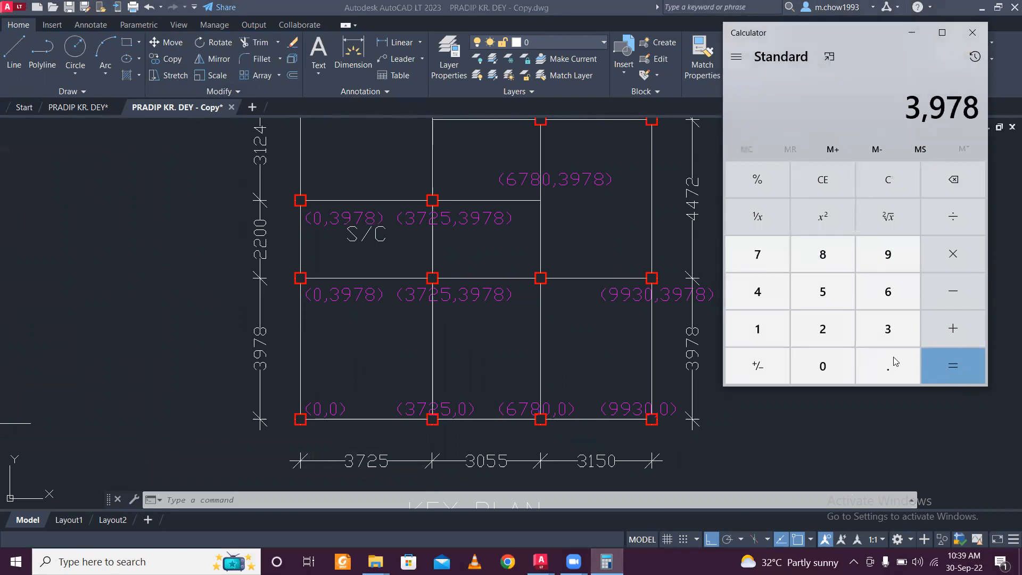
{"action": "type", "text": " + 2200"}
{"action": "key", "text": "Return"}
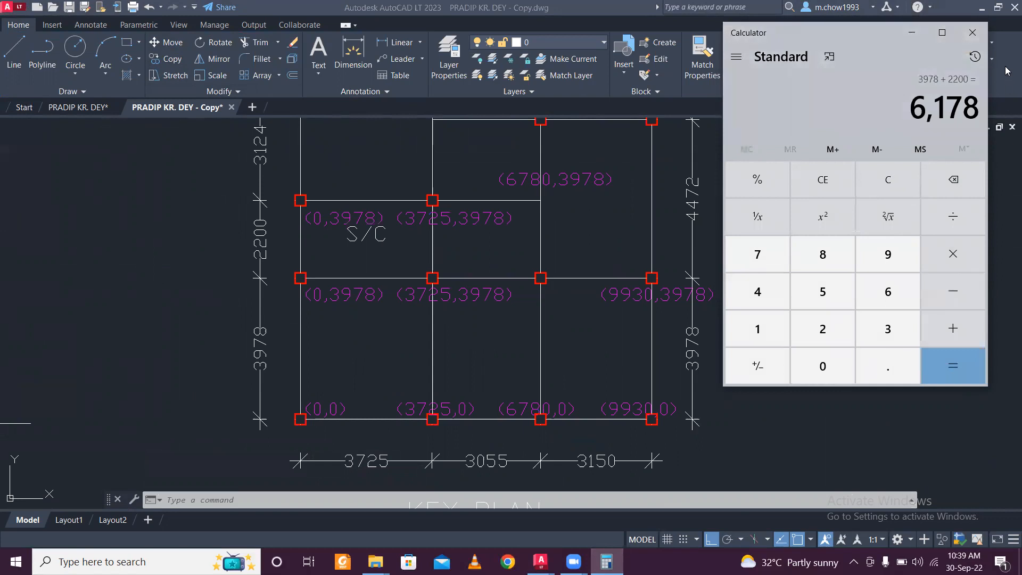
{"action": "left_click", "coordinate": [911, 33]}
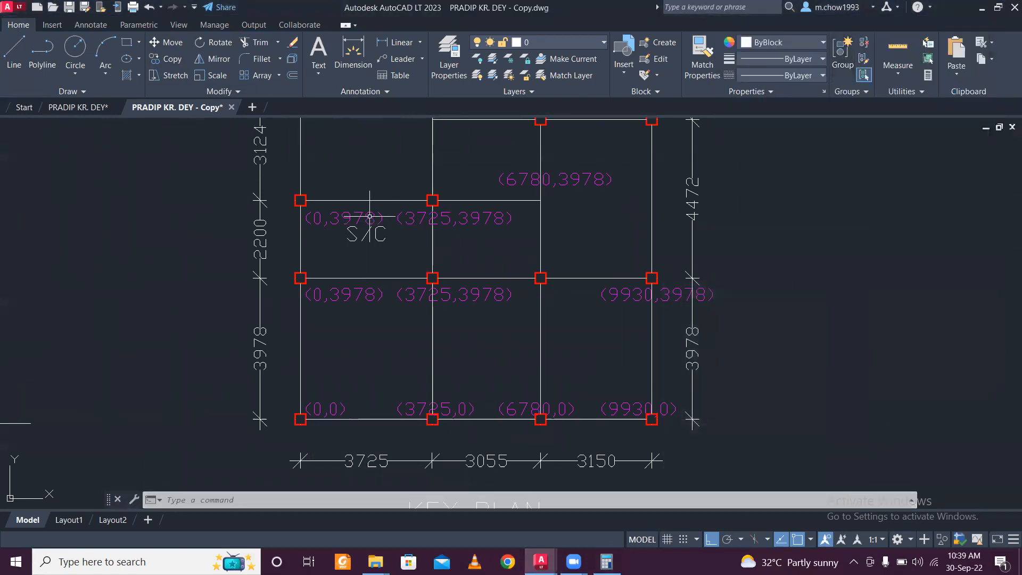
Step: Change the y-coordinate of the third row's first label so it reads "(0,6178)"
{"action": "left_click", "coordinate": [369, 216]}
{"action": "double_click", "coordinate": [361, 222]}
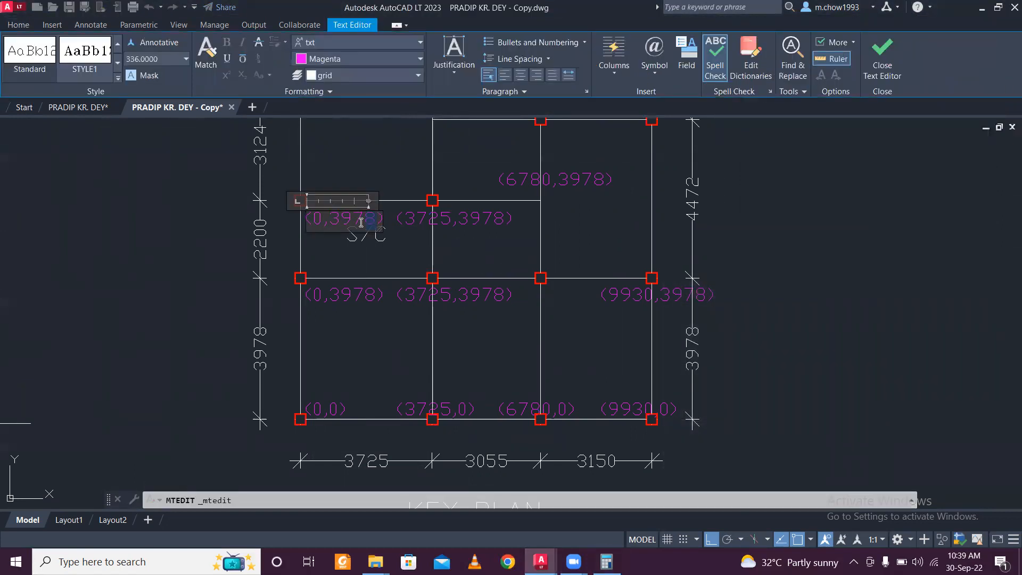
{"action": "type", "text": "617"}
{"action": "left_click", "coordinate": [431, 303]}
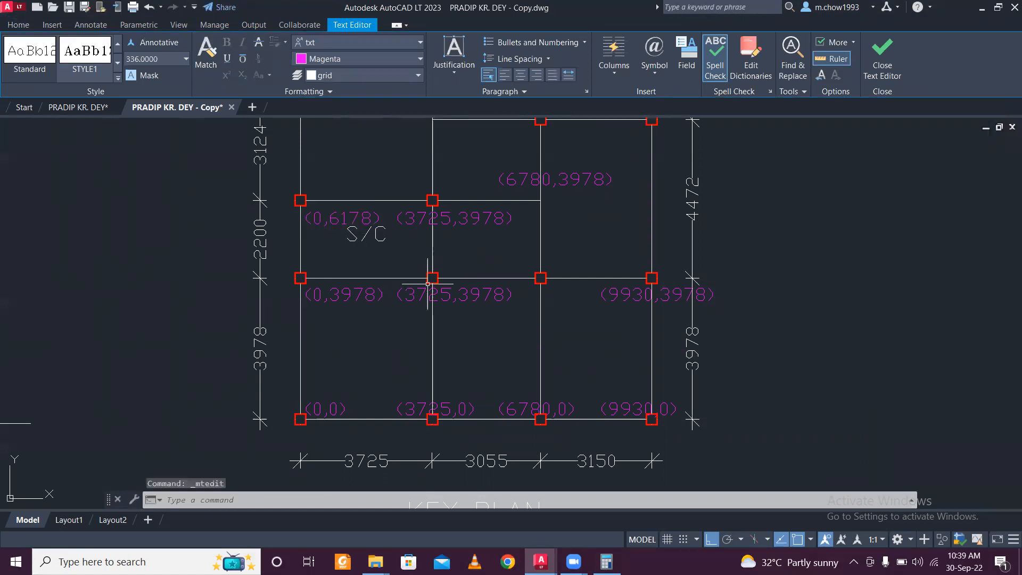
Step: Change the y-coordinate of the third row's second label so it reads "(3725,6178)"
{"action": "double_click", "coordinate": [473, 222]}
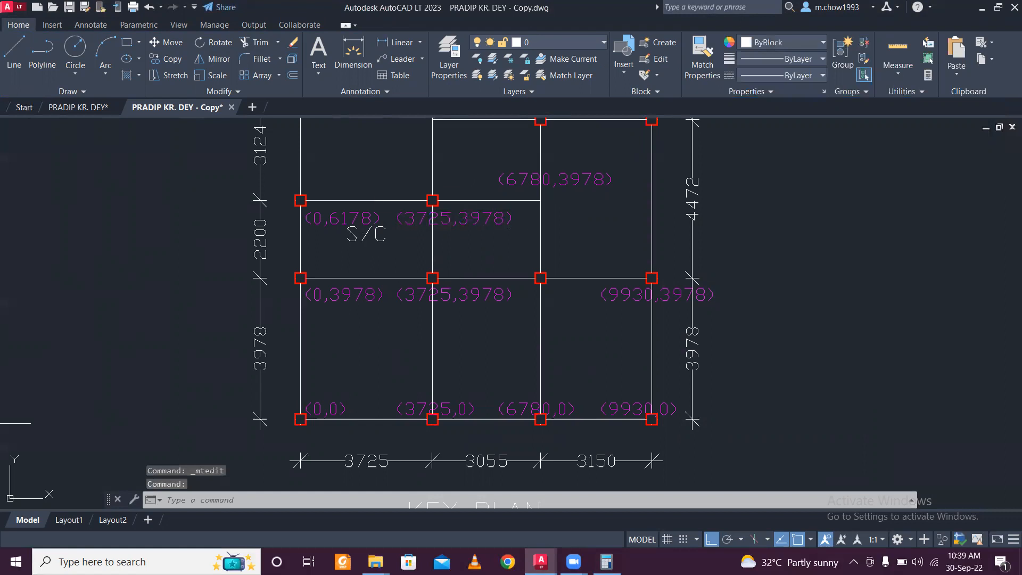
{"action": "type", "text": "6178"}
{"action": "left_click", "coordinate": [498, 253]}
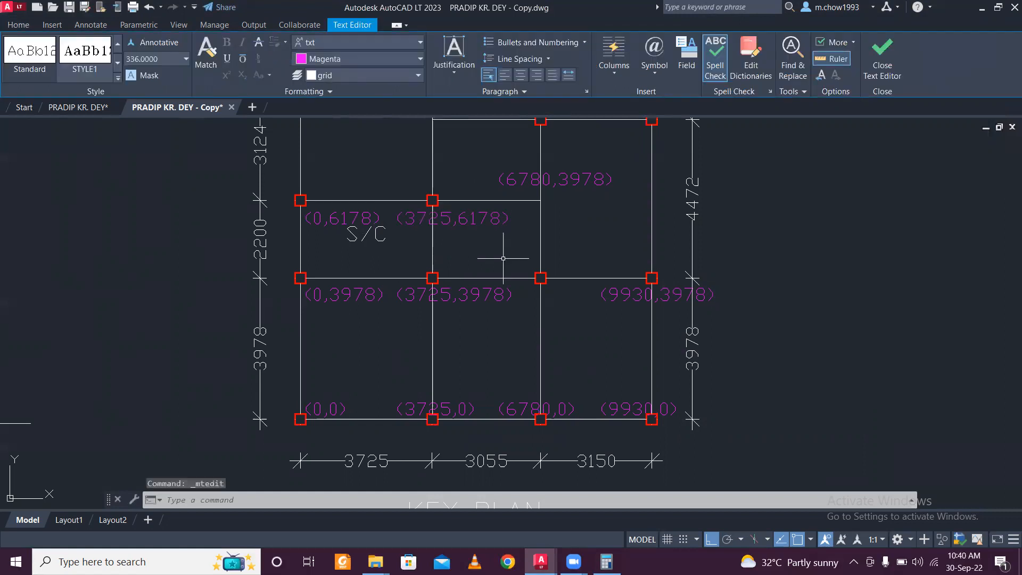
Step: Change the y-coordinate of the label just above the third row's grid line so it reads "(6780,6178)"
{"action": "middle_click_drag", "start_coordinate": [528, 234], "coordinate": [456, 257]}
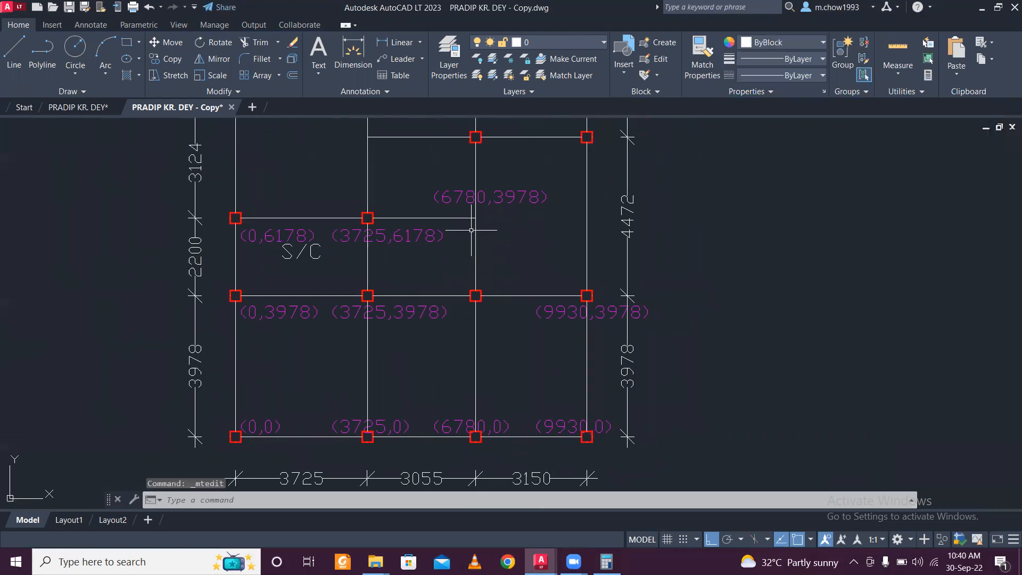
{"action": "left_click", "coordinate": [524, 193]}
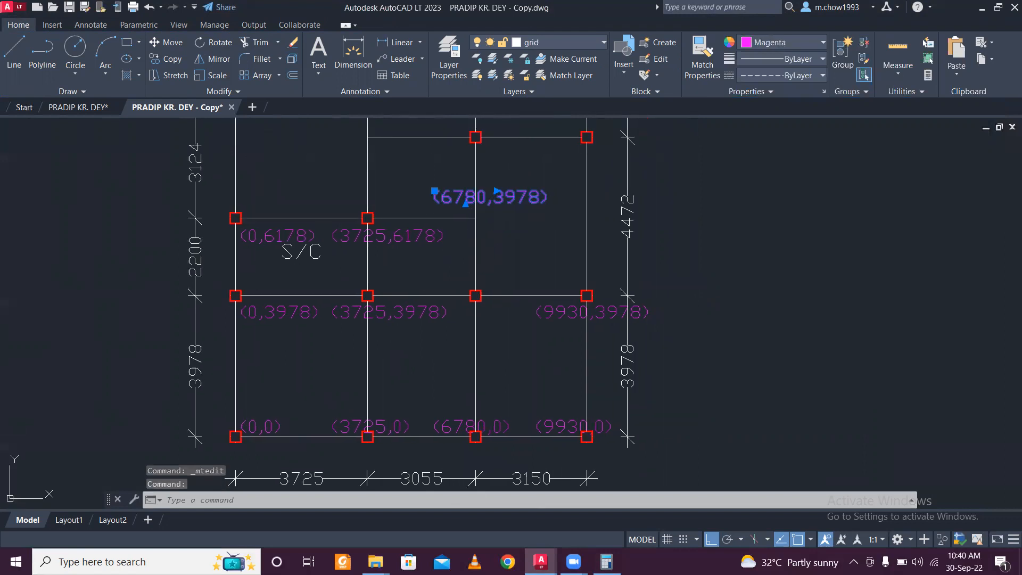
{"action": "double_click", "coordinate": [521, 197]}
{"action": "double_click", "coordinate": [537, 202]}
{"action": "type", "text": "6178"}
{"action": "left_click", "coordinate": [543, 251]}
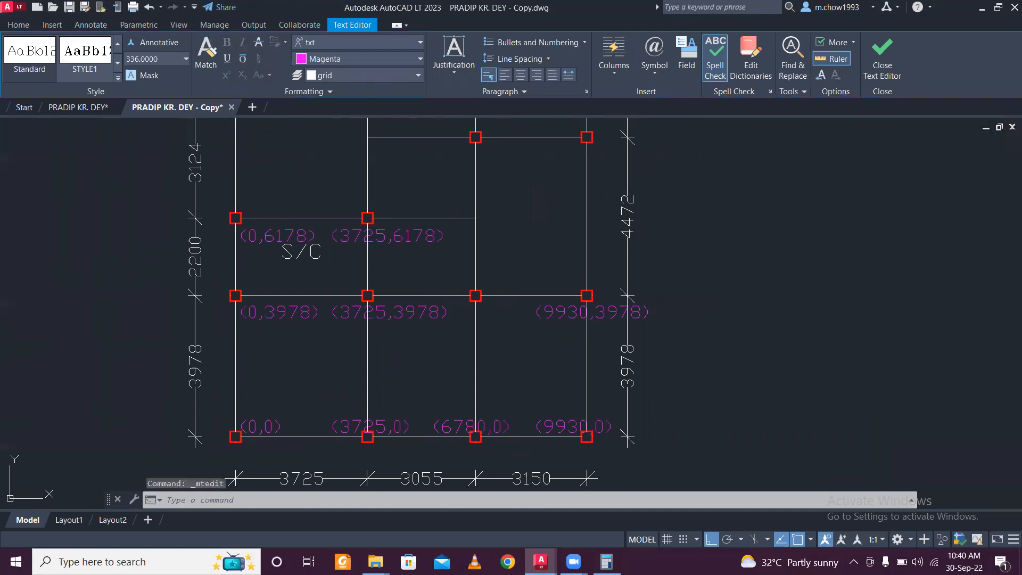
Step: Copy the "(3725,6178)" and "(6780,6178)" labels straight up about 2270 mm, to the next grid line of the right-hand bays
{"action": "middle_click_drag", "start_coordinate": [467, 221], "coordinate": [453, 277]}
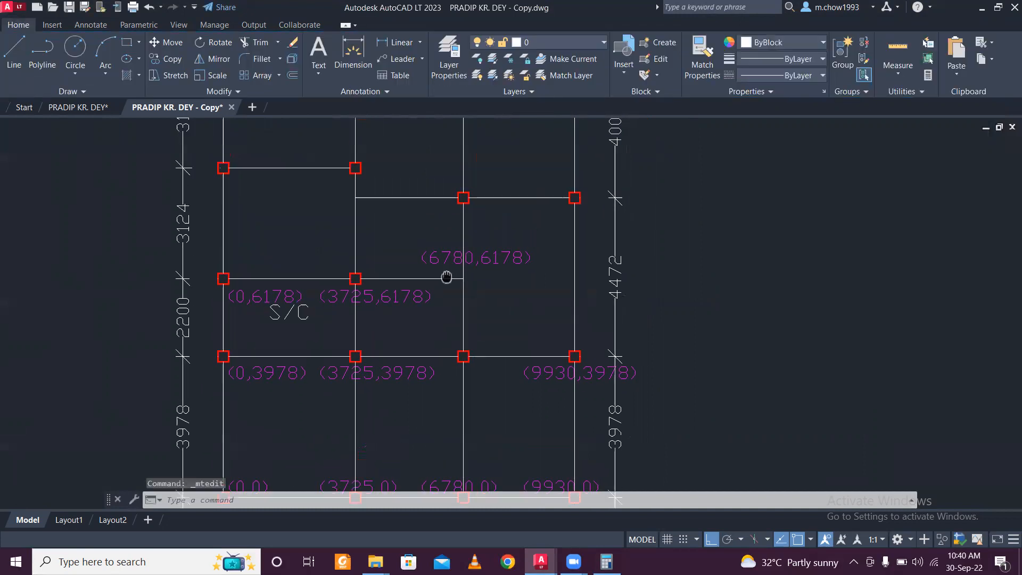
{"action": "left_click", "coordinate": [409, 309]}
{"action": "left_click", "coordinate": [394, 290]}
{"action": "left_click", "coordinate": [522, 280]}
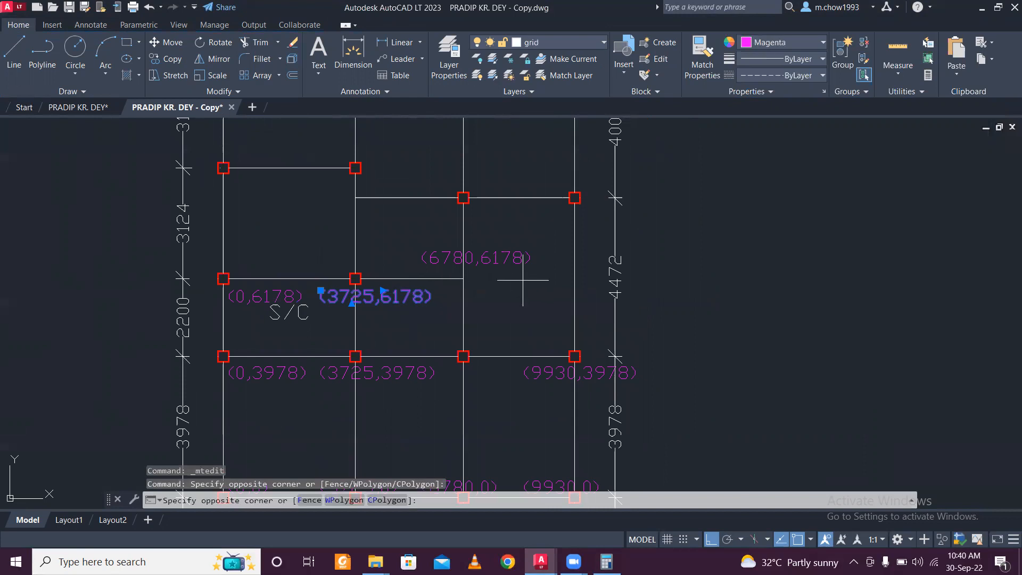
{"action": "left_click", "coordinate": [509, 246]}
{"action": "left_click", "coordinate": [166, 59]}
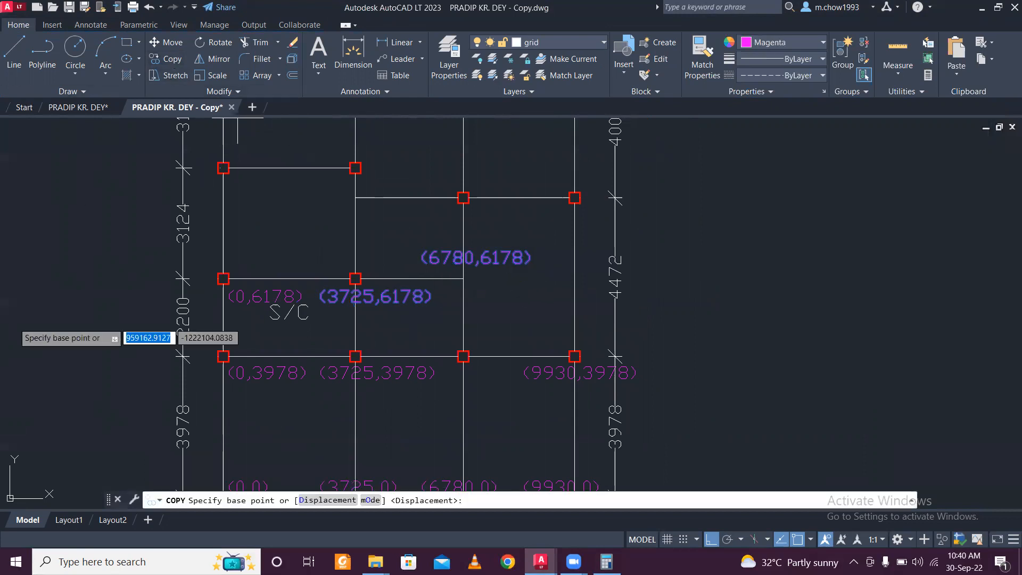
{"action": "left_click", "coordinate": [43, 324]}
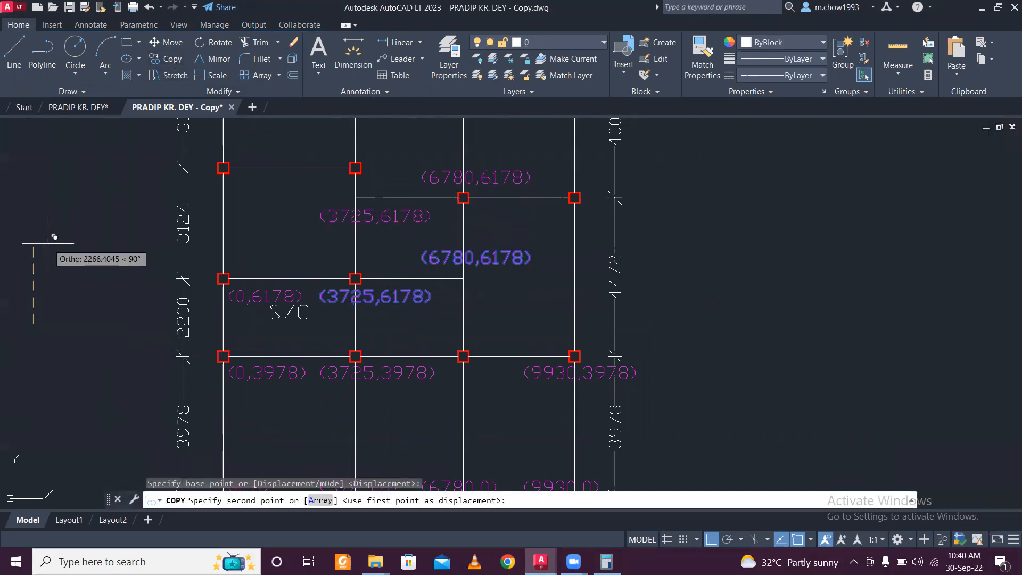
{"action": "left_click", "coordinate": [49, 242]}
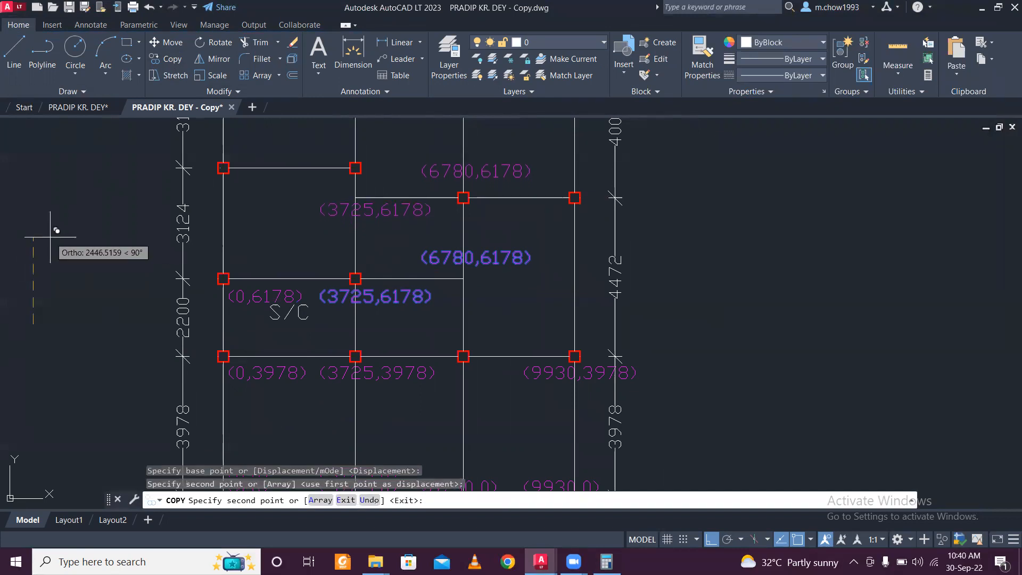
{"action": "key", "text": "Escape"}
Step: Move the copied "(3725,6178)" label slightly to the left, so it extends further past its vertical grid line
{"action": "scroll", "coordinate": [411, 216], "scroll_direction": "up", "scroll_amount": 2}
{"action": "left_click", "coordinate": [411, 216]}
{"action": "left_click", "coordinate": [406, 221]}
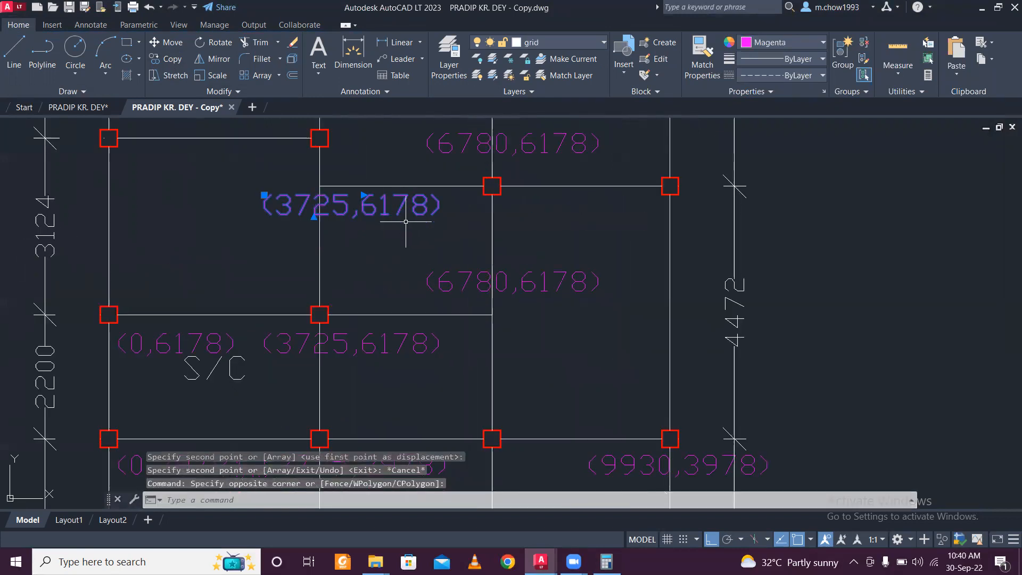
{"action": "type", "text": "m"}
{"action": "key", "text": "Return"}
{"action": "left_click", "coordinate": [429, 237]}
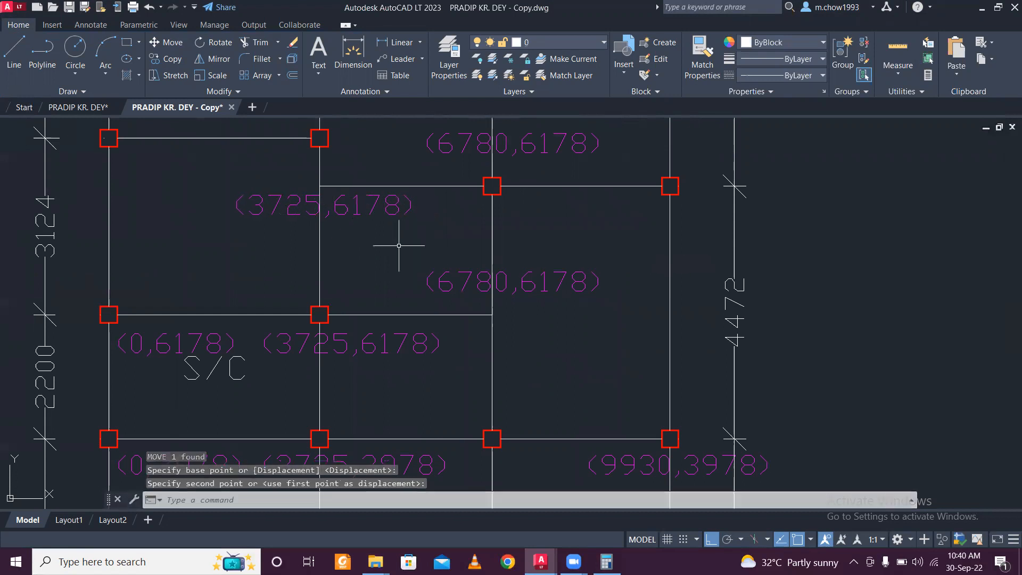
Step: Move the upper "(6780,6178)" label horizontally about 600 mm to the left
{"action": "left_click", "coordinate": [548, 164]}
{"action": "left_click", "coordinate": [540, 142]}
{"action": "middle_click_drag", "start_coordinate": [574, 216], "coordinate": [508, 296]}
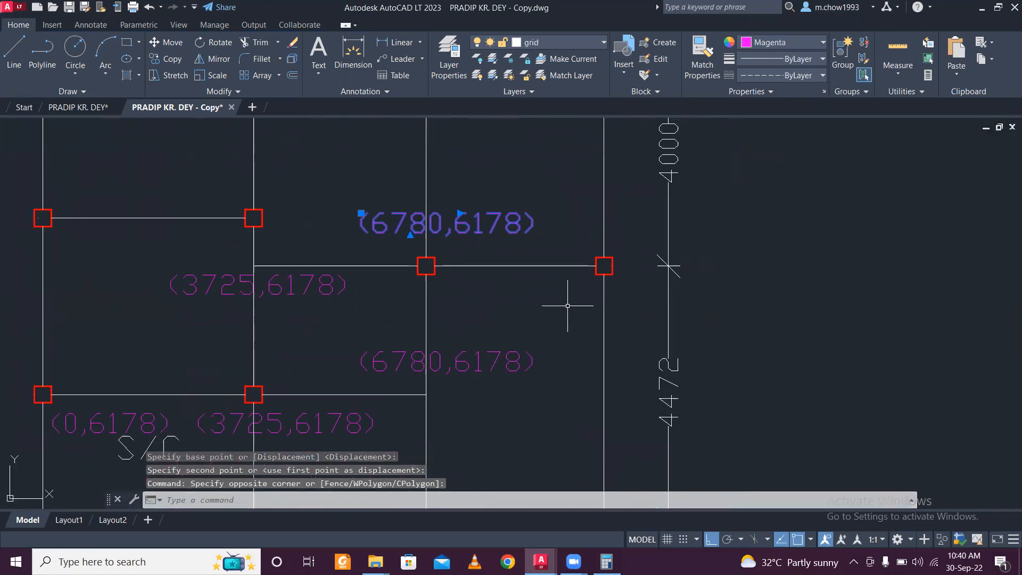
{"action": "type", "text": "m"}
{"action": "key", "text": "Return"}
{"action": "left_click", "coordinate": [570, 304]}
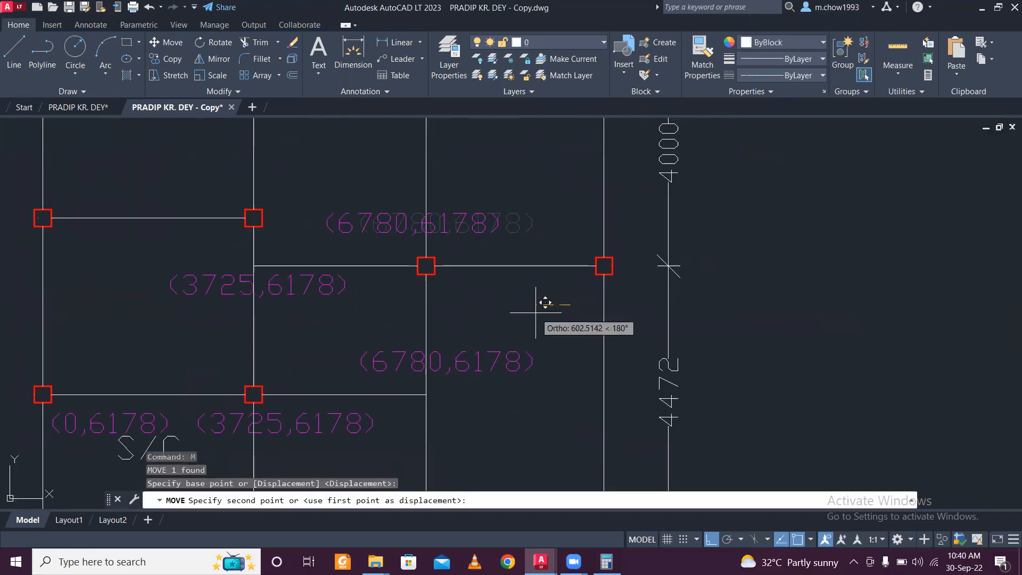
{"action": "left_click", "coordinate": [537, 301]}
Step: Move the upper "(6780,6178)" label slightly straight down, to just above its column and grid line
{"action": "left_click", "coordinate": [506, 250]}
{"action": "left_click", "coordinate": [490, 205]}
{"action": "type", "text": "m"}
{"action": "key", "text": "Return"}
{"action": "left_click", "coordinate": [500, 161]}
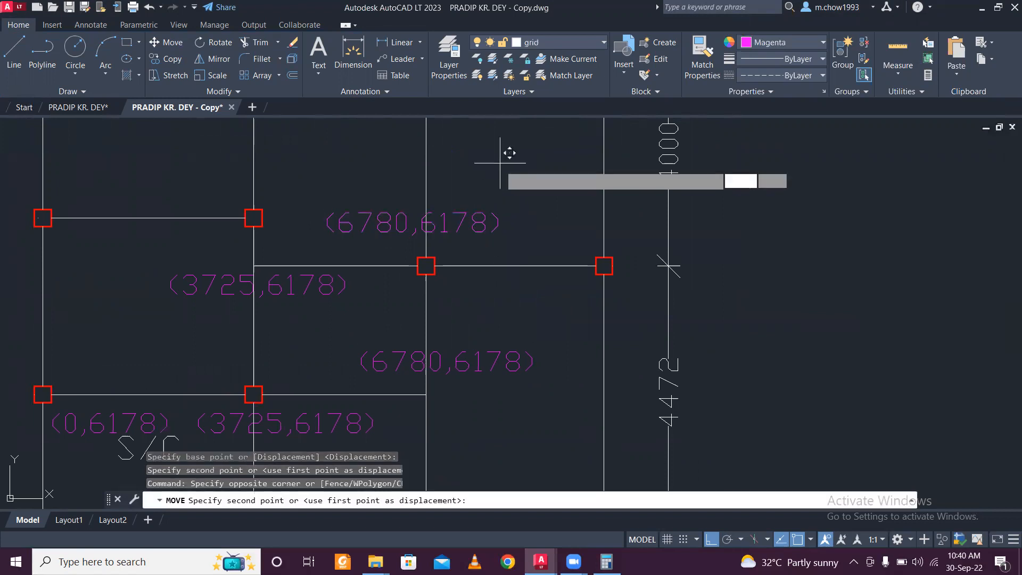
{"action": "left_click", "coordinate": [502, 173]}
{"action": "scroll", "coordinate": [520, 212], "scroll_direction": "down", "scroll_amount": 2}
{"action": "scroll", "coordinate": [522, 237], "scroll_direction": "up", "scroll_amount": 2}
{"action": "left_click", "coordinate": [524, 213]}
{"action": "key", "text": "Escape"}
Step: Copy the "(9930,3978)" label straight up to just above the next column on its grid line, with object snap off only during placement
{"action": "scroll", "coordinate": [522, 205], "scroll_direction": "down", "scroll_amount": 4}
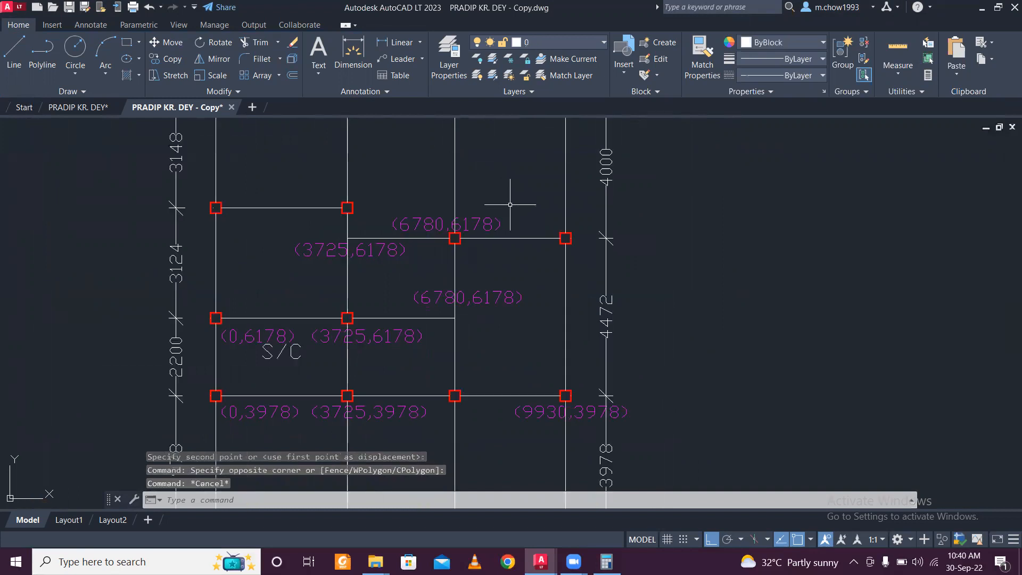
{"action": "scroll", "coordinate": [543, 319], "scroll_direction": "up", "scroll_amount": 2}
{"action": "left_click", "coordinate": [568, 341]}
{"action": "left_click", "coordinate": [567, 340]}
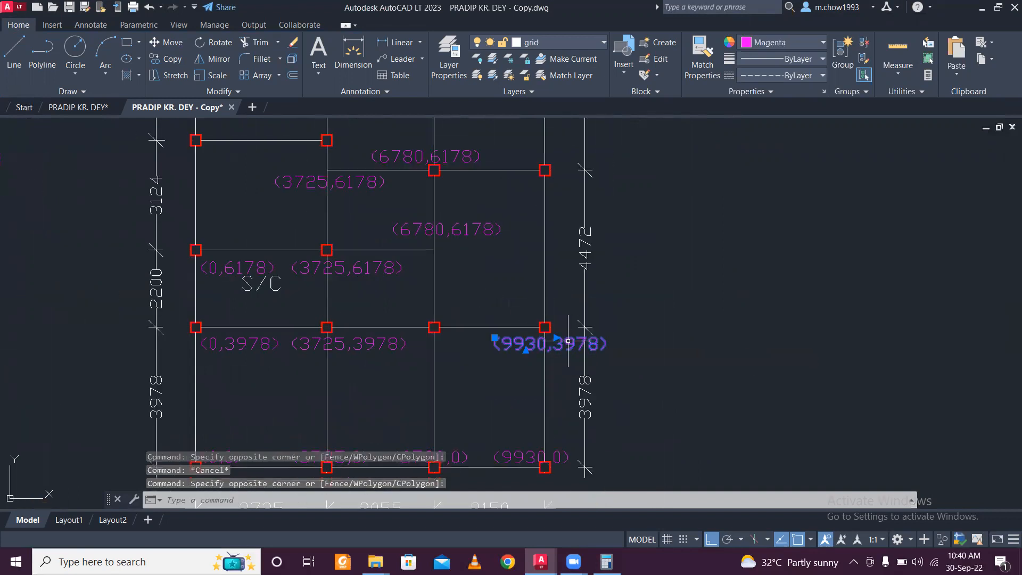
{"action": "left_click", "coordinate": [166, 58]}
{"action": "left_click", "coordinate": [523, 356]}
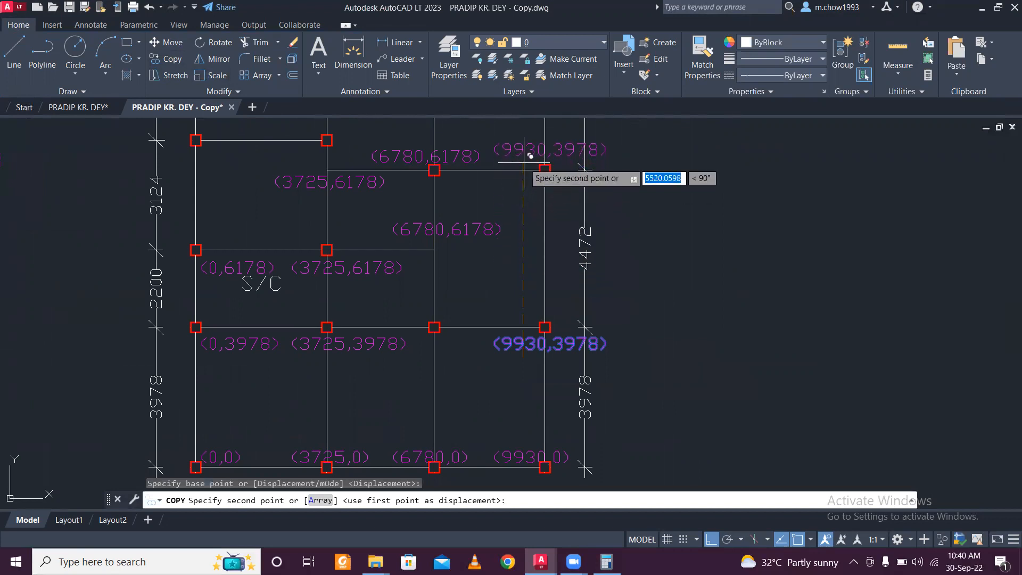
{"action": "scroll", "coordinate": [524, 163], "scroll_direction": "up", "scroll_amount": 5}
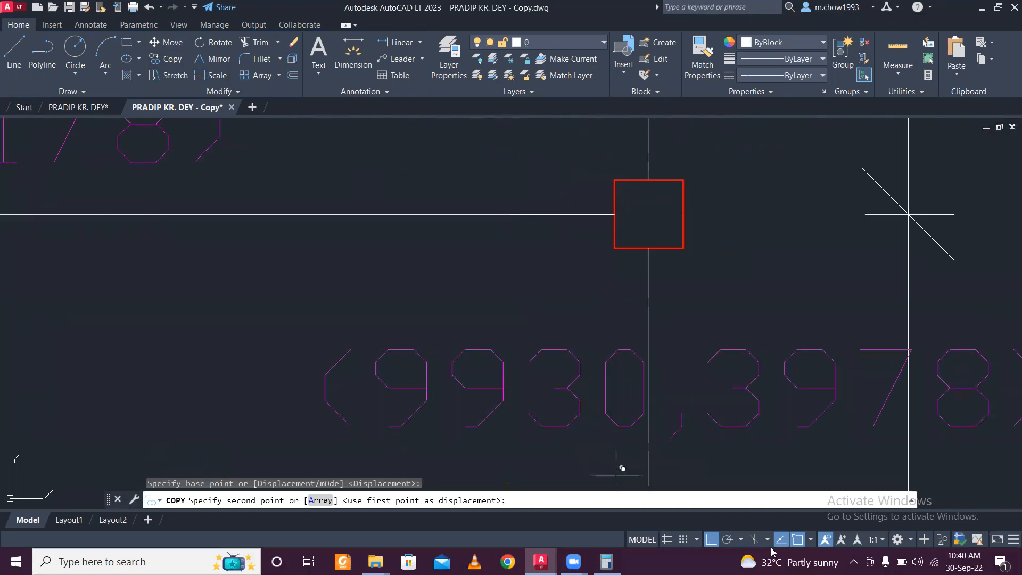
{"action": "left_click", "coordinate": [798, 540]}
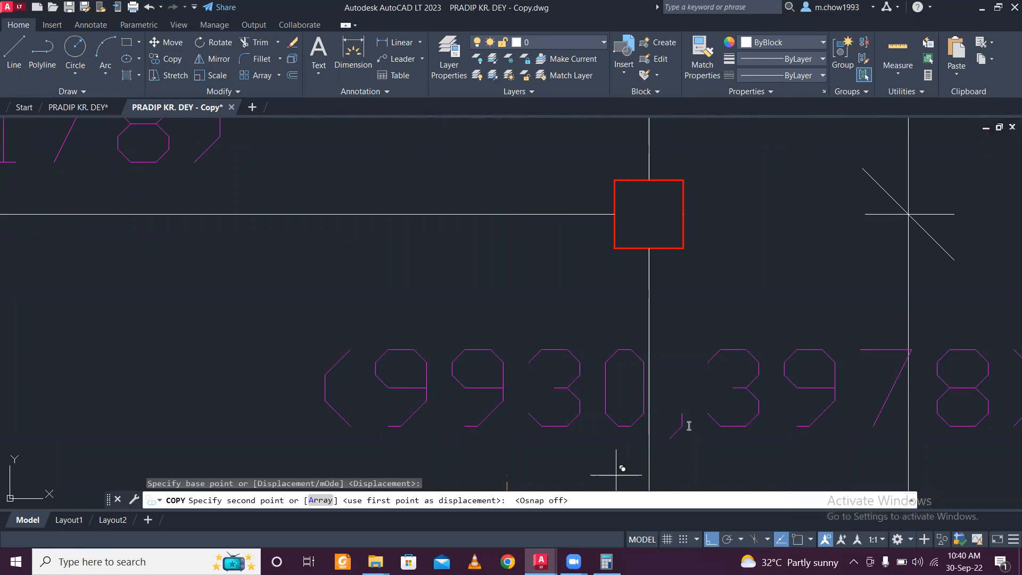
{"action": "left_click", "coordinate": [582, 206]}
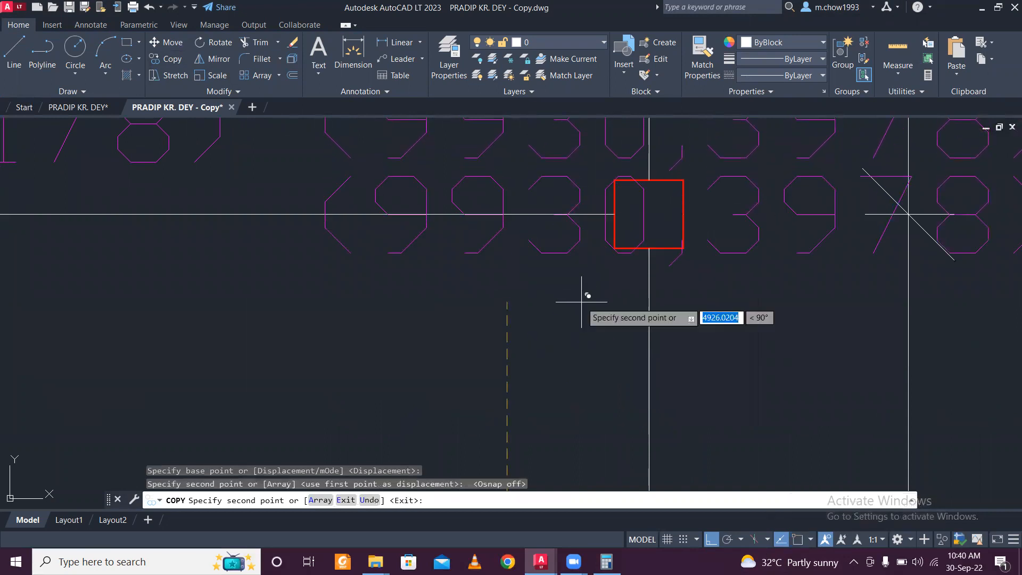
{"action": "key", "text": "Escape"}
{"action": "scroll", "coordinate": [580, 282], "scroll_direction": "down", "scroll_amount": 5}
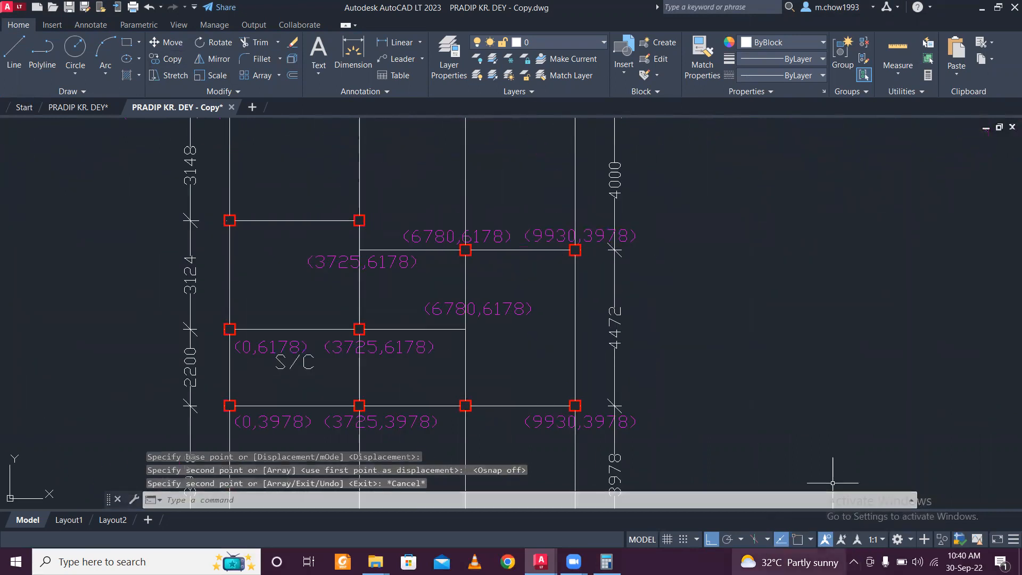
{"action": "left_click", "coordinate": [798, 541]}
Step: Add 3978 and 4472 in Calculator to get the next right-hand row's y-coordinate, and return to the drawing
{"action": "scroll", "coordinate": [240, 308], "scroll_direction": "down", "scroll_amount": 3}
{"action": "scroll", "coordinate": [285, 297], "scroll_direction": "up", "scroll_amount": 3}
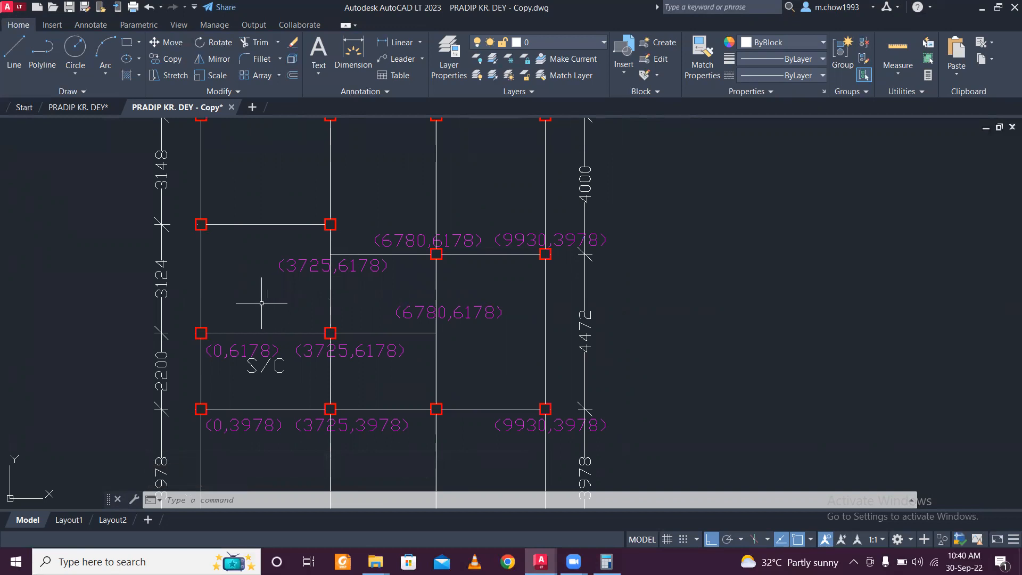
{"action": "middle_click_drag", "start_coordinate": [436, 308], "coordinate": [460, 277]}
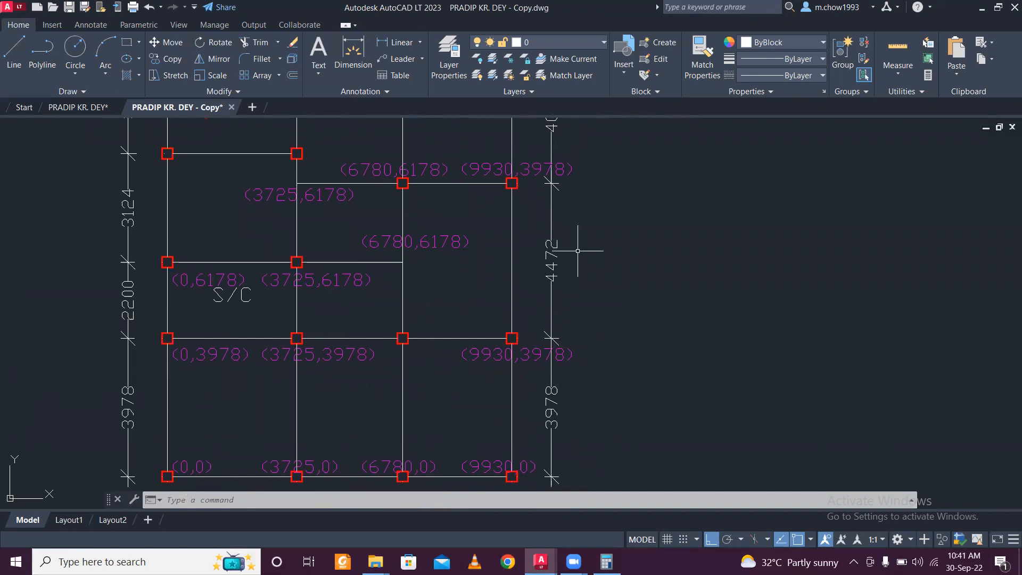
{"action": "left_click", "coordinate": [606, 561]}
{"action": "left_click", "coordinate": [887, 179]}
{"action": "type", "text": "3978 + "}
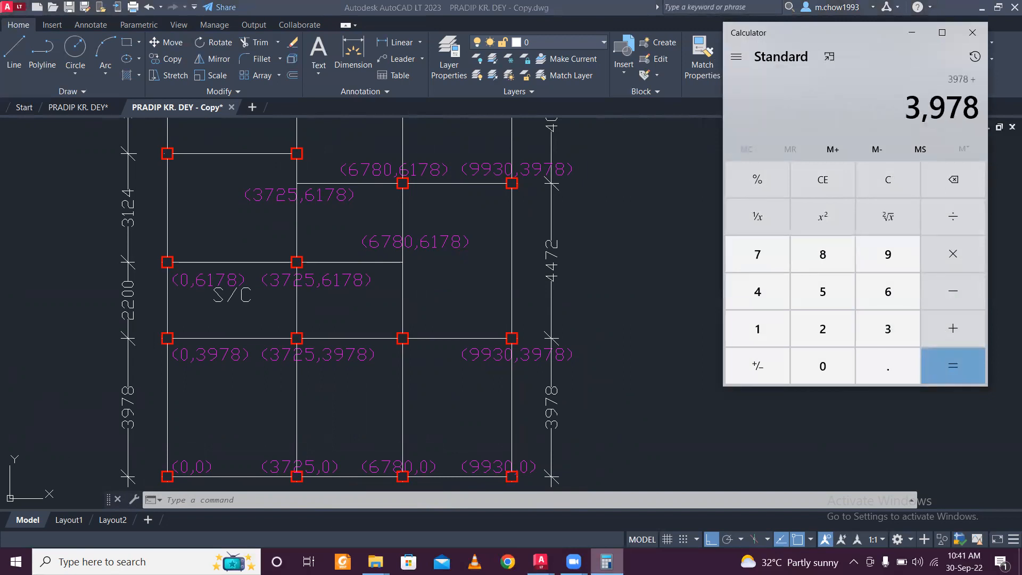
{"action": "type", "text": "4472"}
{"action": "key", "text": "Return"}
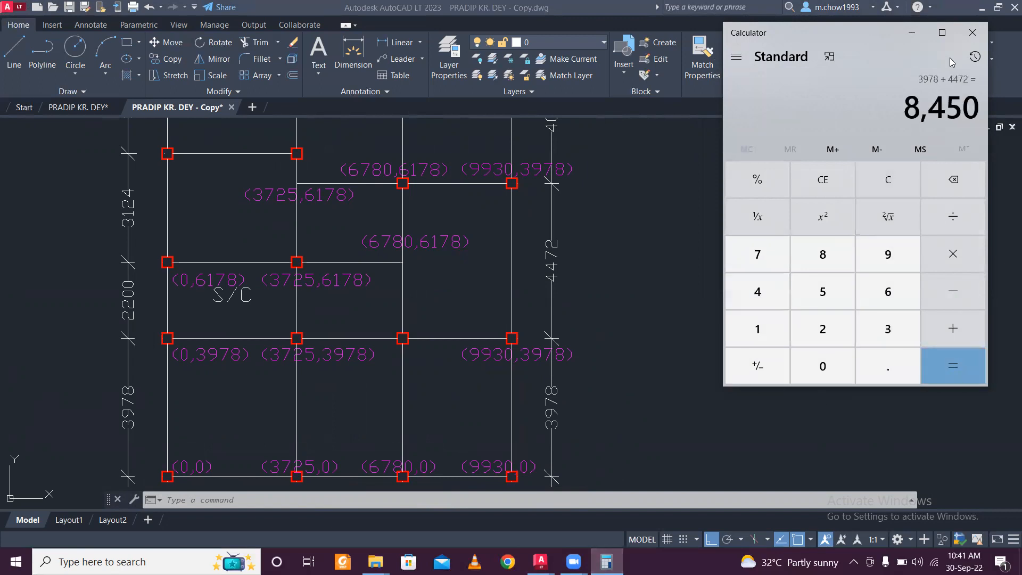
{"action": "left_click", "coordinate": [911, 32]}
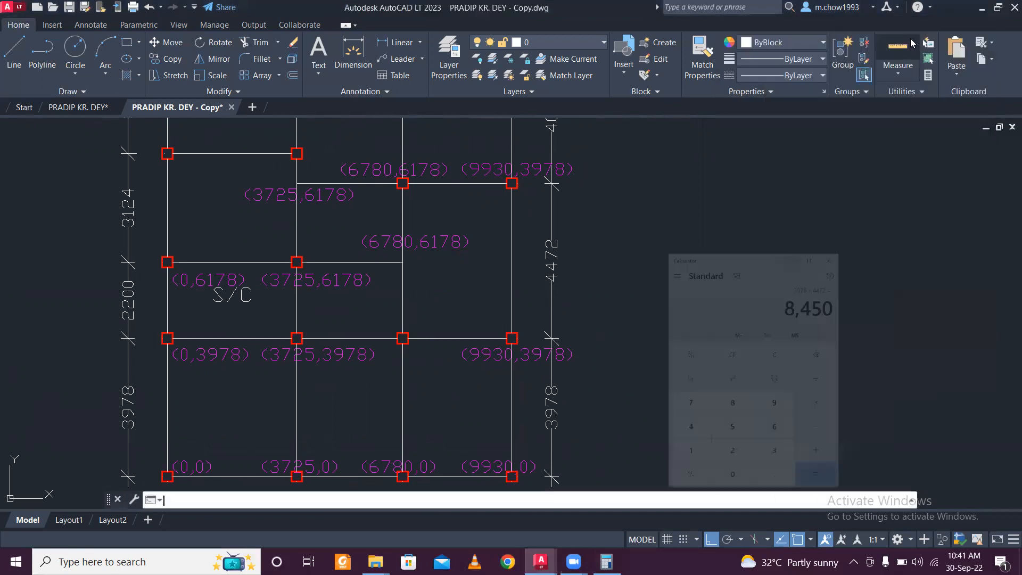
Step: Change the y-coordinate of the upper "(6780,6178)" label so it reads "(6780,8450)"
{"action": "left_click", "coordinate": [408, 176]}
{"action": "double_click", "coordinate": [408, 174]}
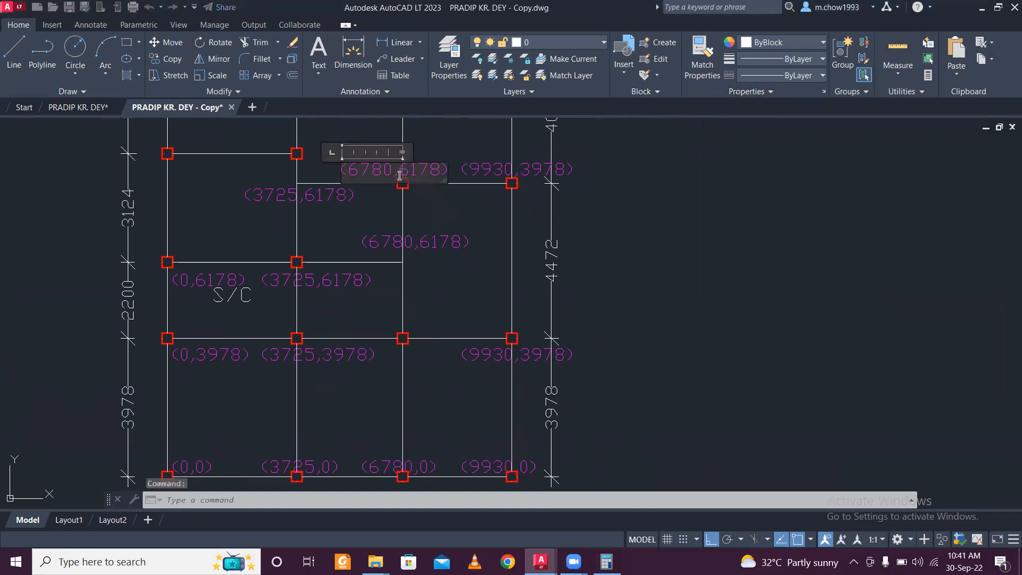
{"action": "left_click_drag", "start_coordinate": [399, 170], "coordinate": [424, 169]}
{"action": "type", "text": "8450"}
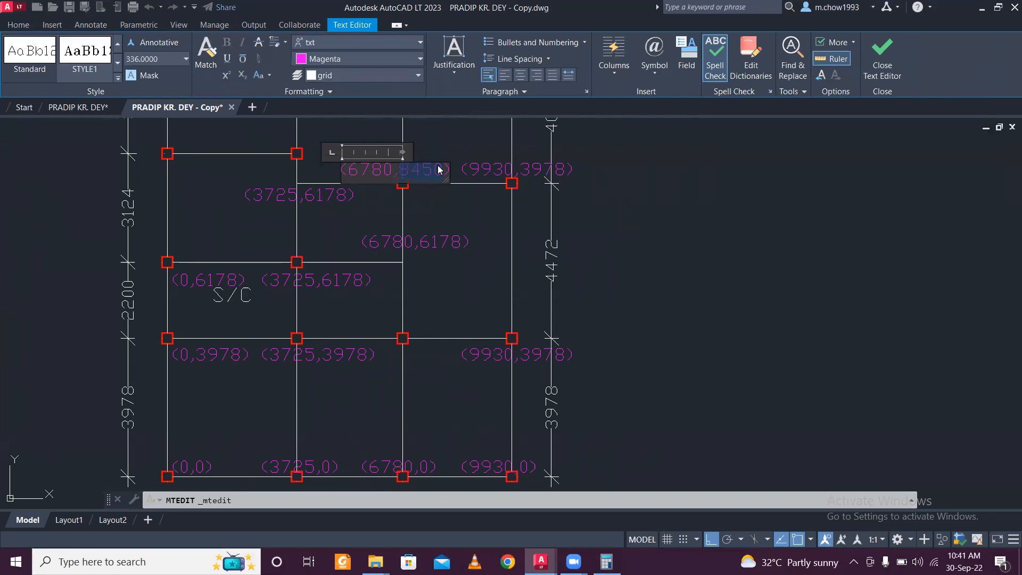
{"action": "left_click", "coordinate": [479, 201]}
Step: Change the y-coordinate of the upper "(9930,3978)" label so it reads "(9930,8450)"
{"action": "left_click", "coordinate": [547, 165]}
{"action": "left_click", "coordinate": [537, 170]}
{"action": "double_click", "coordinate": [537, 170]}
{"action": "left_click_drag", "start_coordinate": [565, 171], "coordinate": [527, 175]}
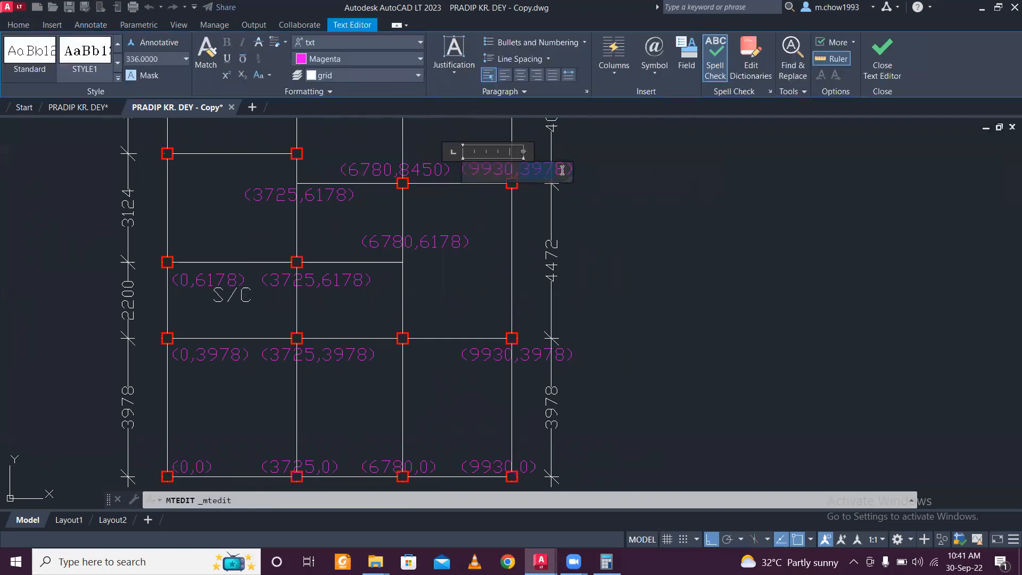
{"action": "type", "text": "8450"}
{"action": "left_click", "coordinate": [441, 201]}
Step: Copy the "(0,6178)" and "(3725,6178)" labels beside S/C straight up to just above the next row's two columns
{"action": "middle_click_drag", "start_coordinate": [401, 203], "coordinate": [426, 255]}
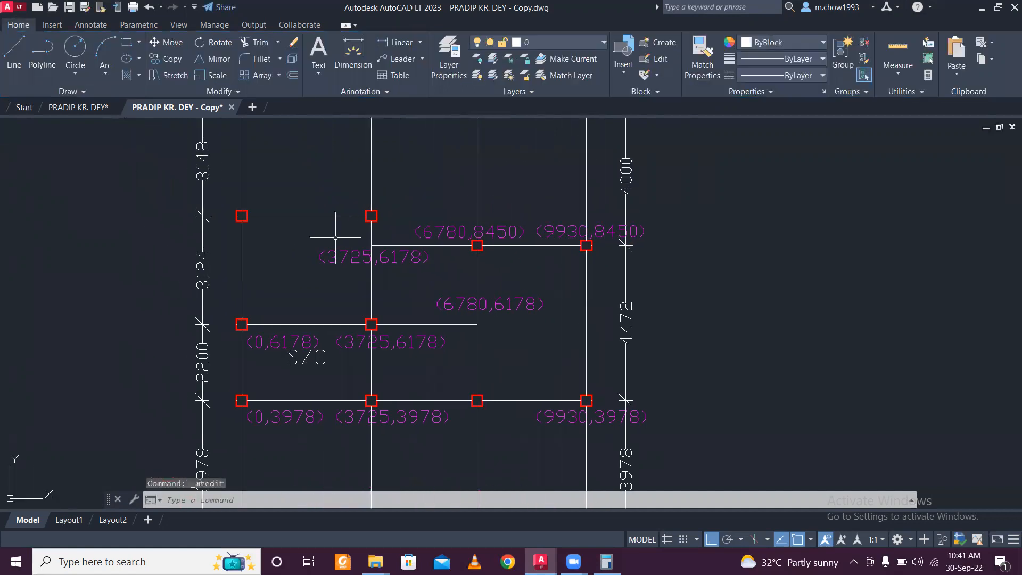
{"action": "middle_click_drag", "start_coordinate": [282, 252], "coordinate": [332, 270]}
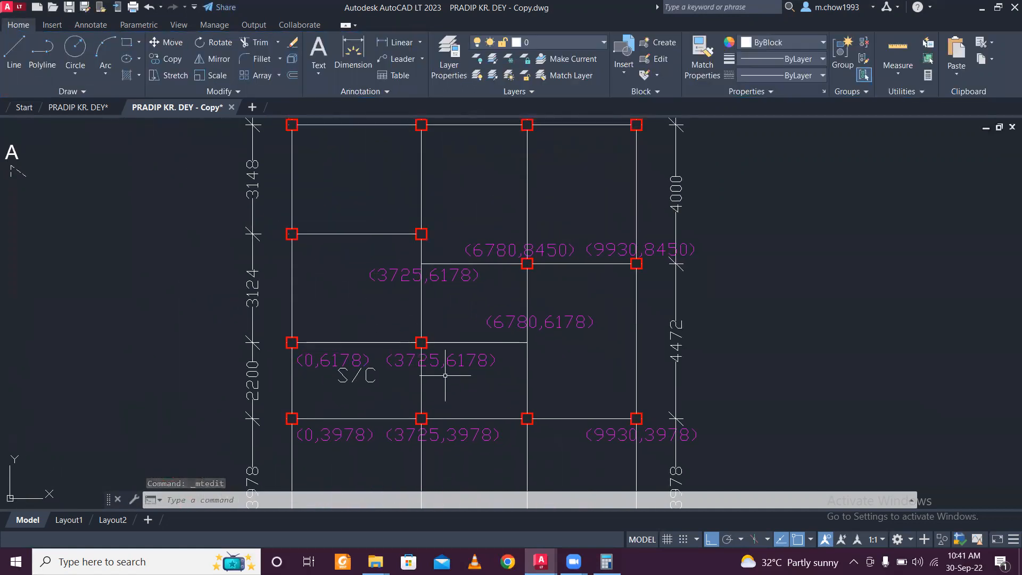
{"action": "left_click", "coordinate": [461, 354]}
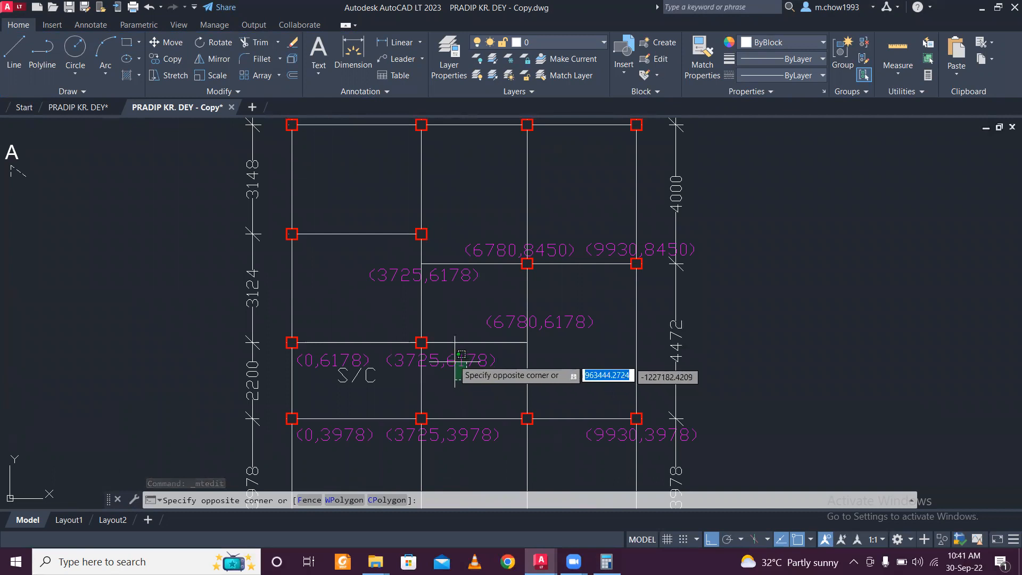
{"action": "left_click", "coordinate": [319, 358]}
{"action": "left_click", "coordinate": [169, 58]}
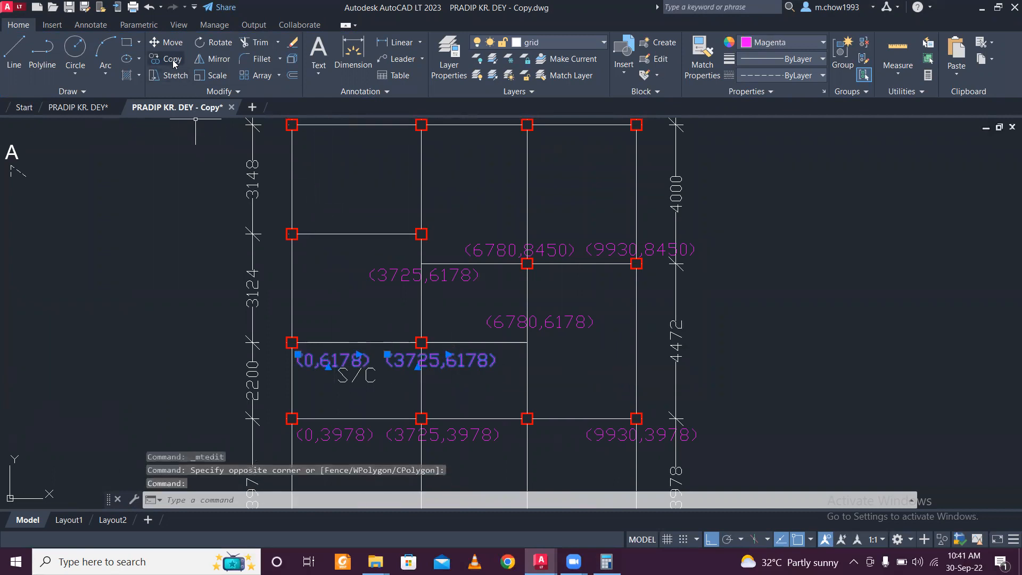
{"action": "left_click", "coordinate": [126, 371]}
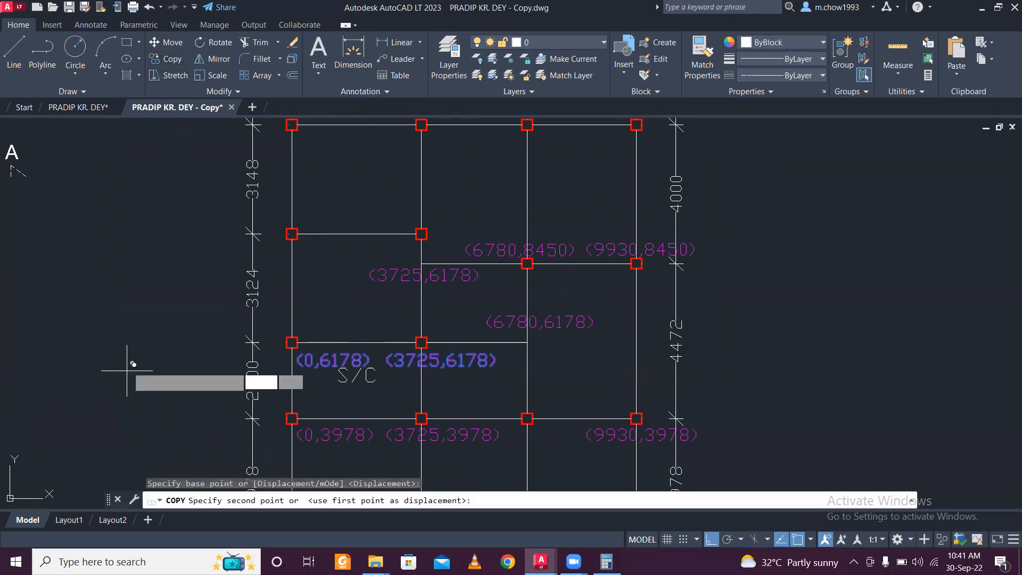
{"action": "left_click", "coordinate": [133, 228]}
{"action": "key", "text": "Escape"}
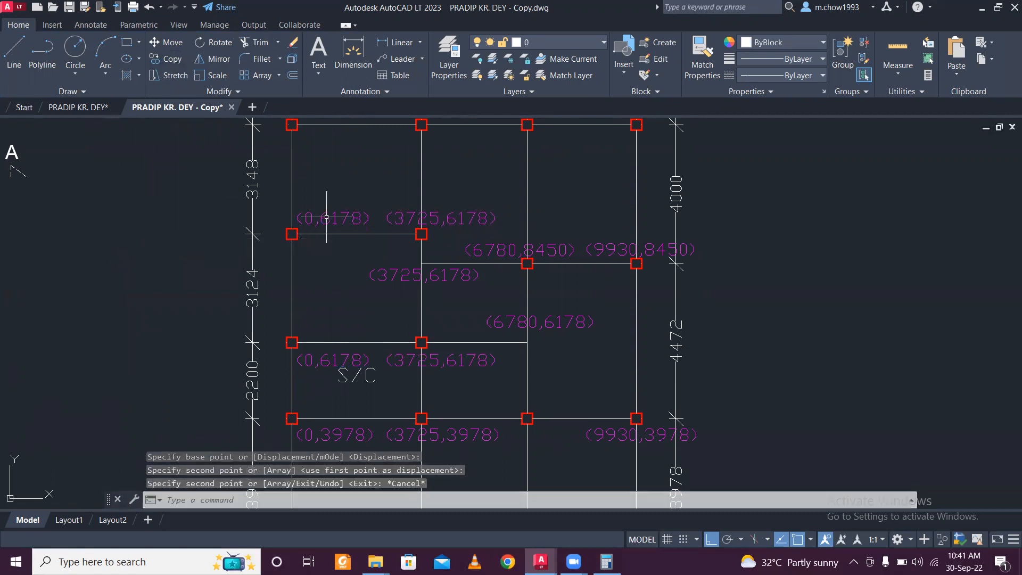
{"action": "scroll", "coordinate": [336, 213], "scroll_direction": "down", "scroll_amount": 2}
{"action": "scroll", "coordinate": [336, 214], "scroll_direction": "up", "scroll_amount": 2}
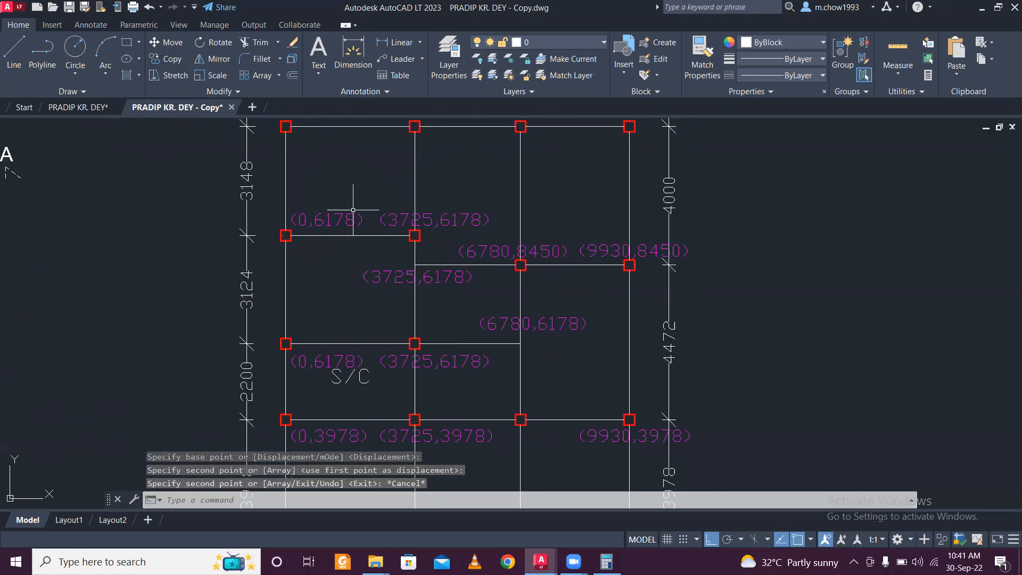
Step: Add 3978, 2200 and 3124 in Calculator to get the next left-hand row's y-coordinate, and return to the drawing
{"action": "scroll", "coordinate": [320, 267], "scroll_direction": "down", "scroll_amount": 2}
{"action": "middle_click_drag", "start_coordinate": [340, 344], "coordinate": [331, 303]}
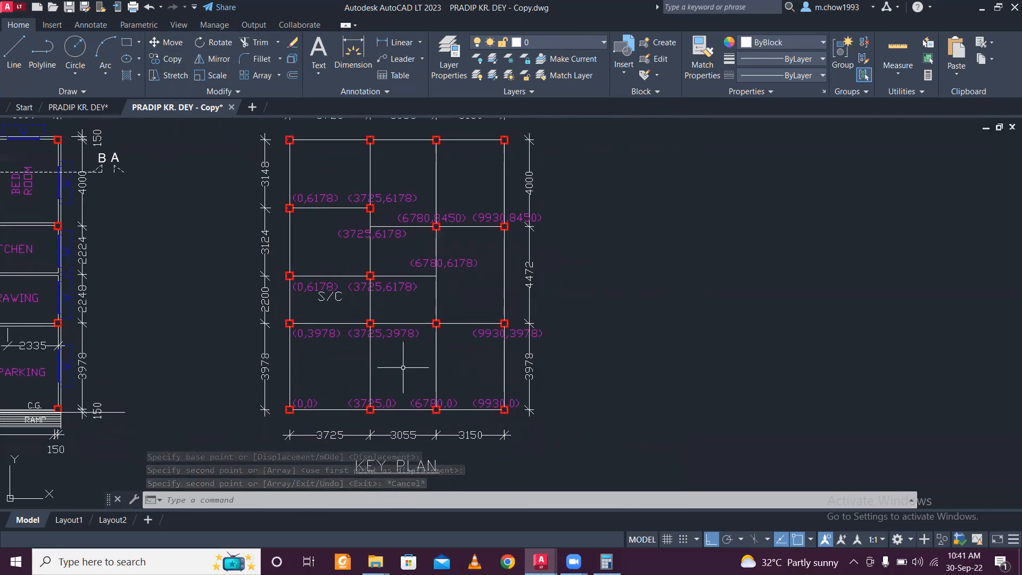
{"action": "left_click", "coordinate": [606, 561]}
{"action": "key", "text": "Escape"}
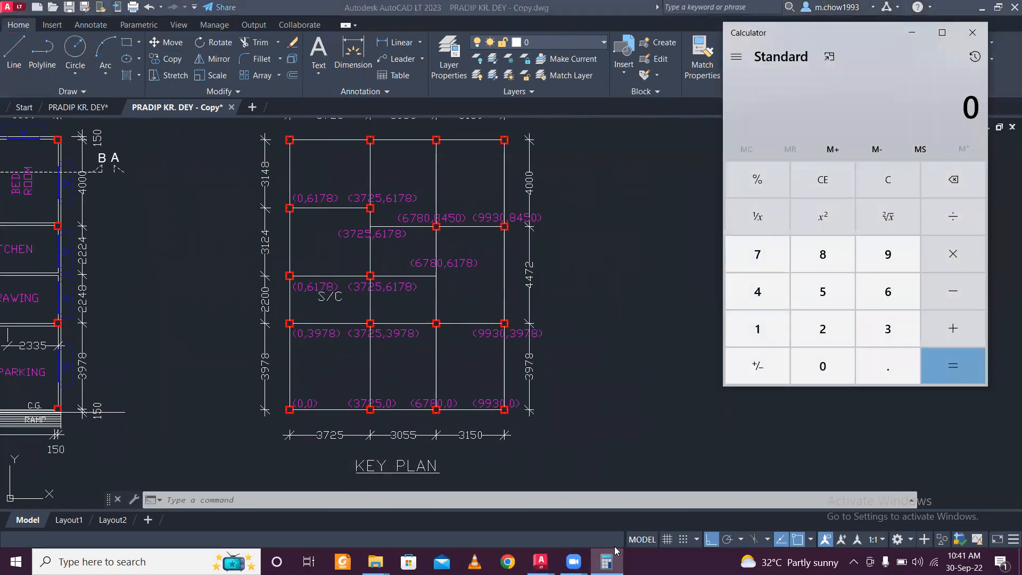
{"action": "type", "text": "3978"}
{"action": "key", "text": "plus"}
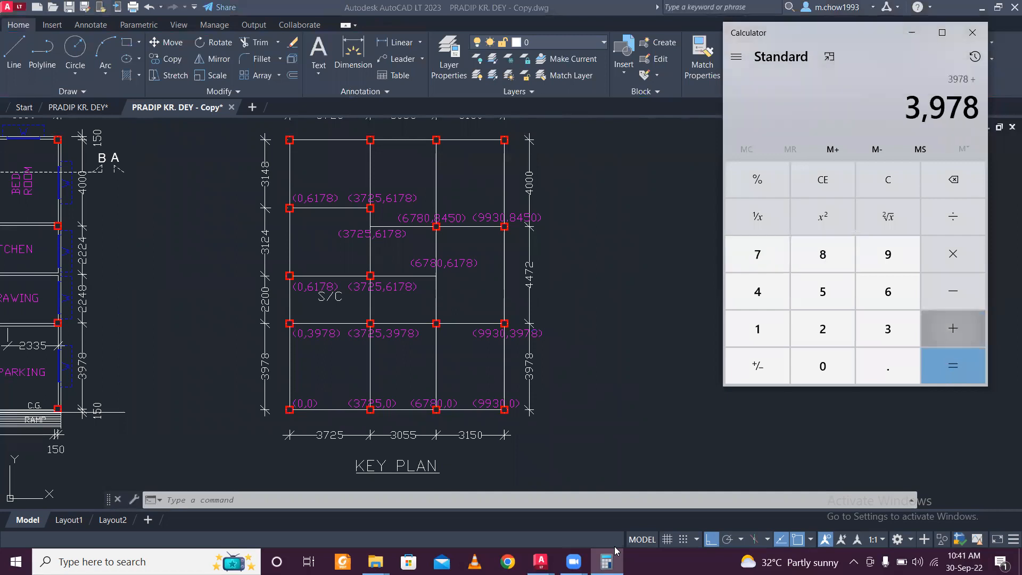
{"action": "type", "text": "2200"}
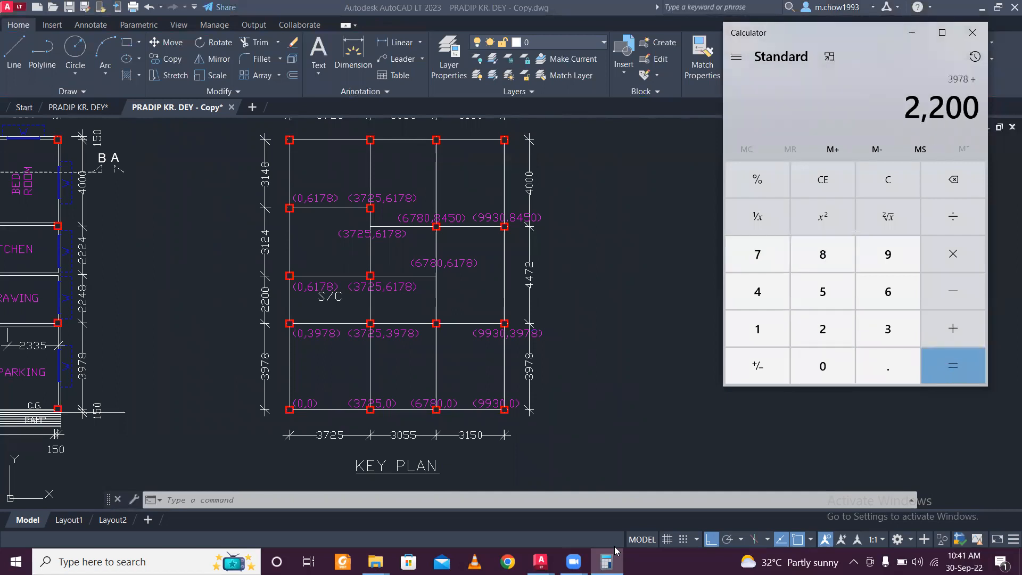
{"action": "key", "text": "Return"}
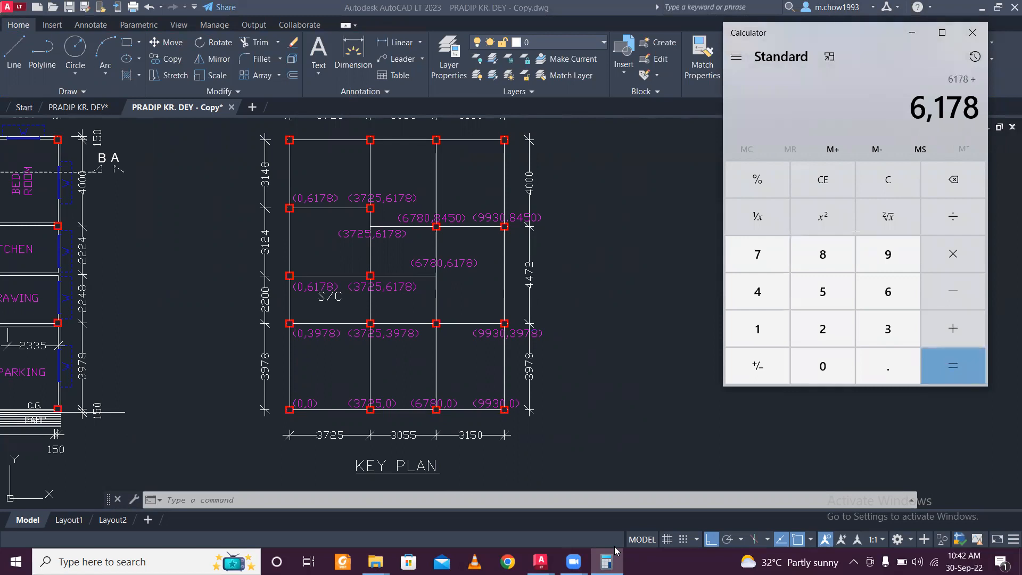
{"action": "type", "text": "3124"}
{"action": "key", "text": "Return"}
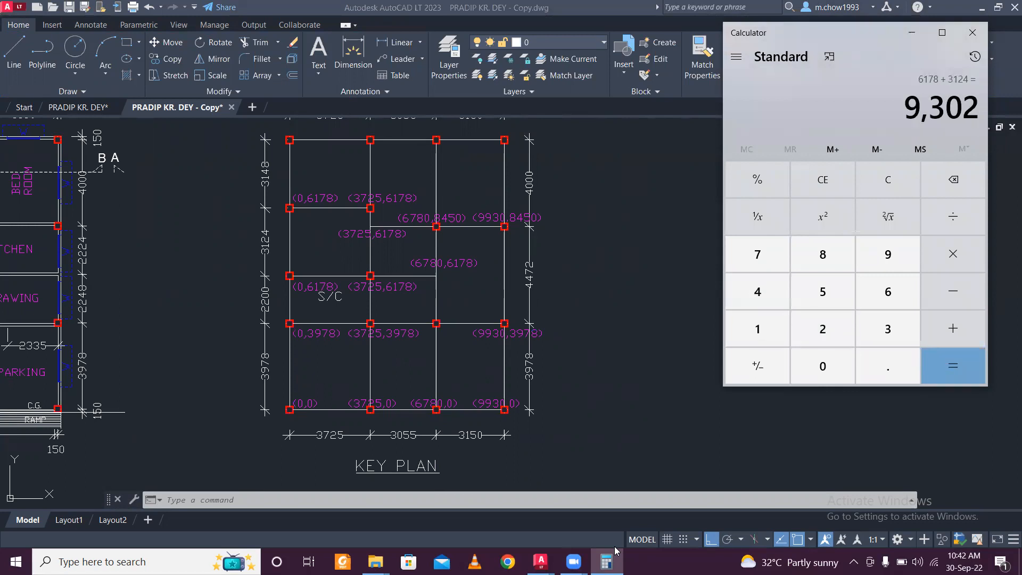
{"action": "left_click", "coordinate": [911, 33]}
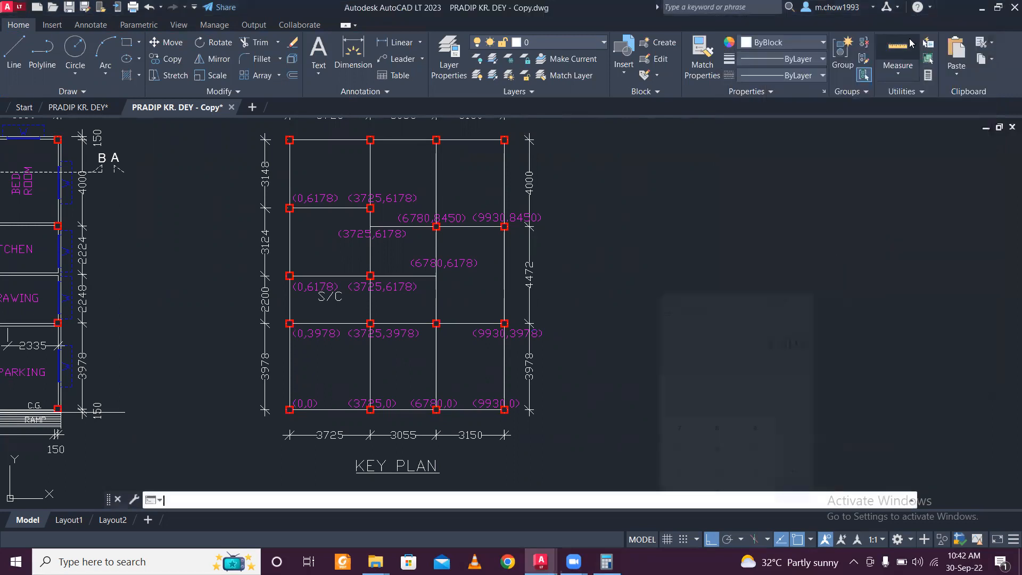
Step: Change the y-coordinate of the upper "(0,6178)" label so it reads "(0,9302)"
{"action": "scroll", "coordinate": [308, 201], "scroll_direction": "up", "scroll_amount": 6}
{"action": "left_click", "coordinate": [315, 175]}
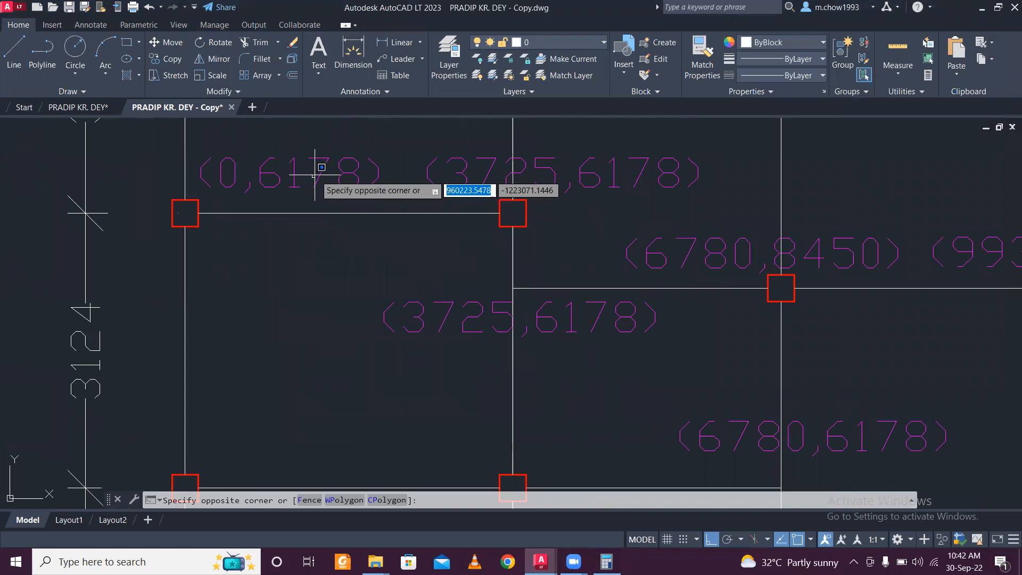
{"action": "left_click", "coordinate": [271, 184]}
{"action": "double_click", "coordinate": [267, 183]}
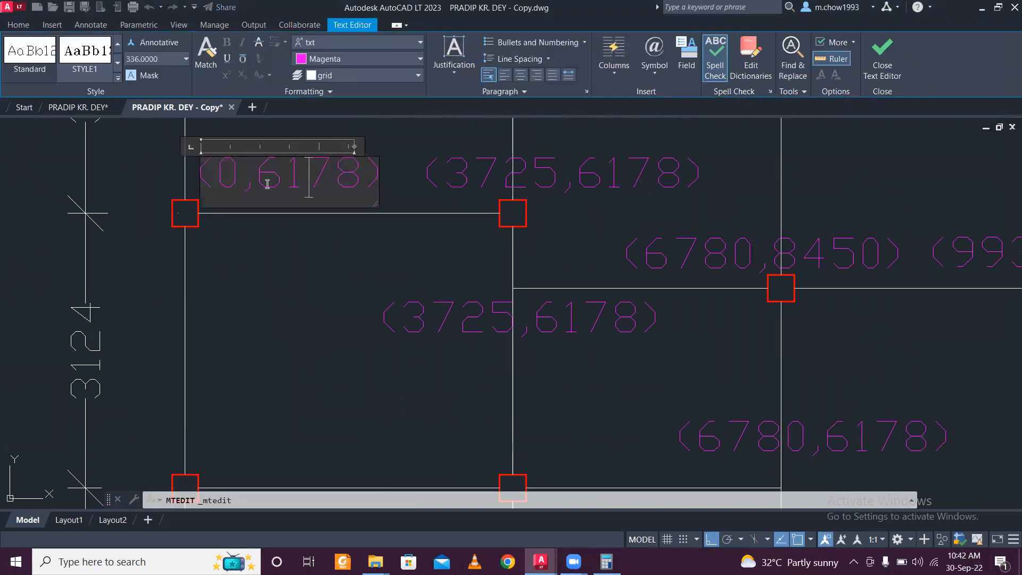
{"action": "left_click_drag", "start_coordinate": [343, 179], "coordinate": [355, 178]}
{"action": "type", "text": "9302"}
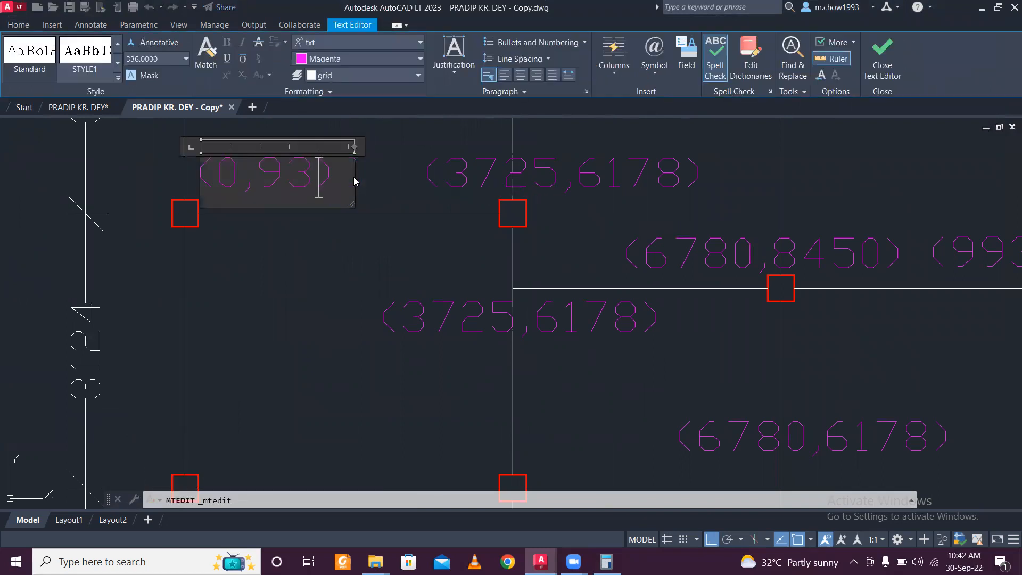
{"action": "left_click", "coordinate": [618, 189]}
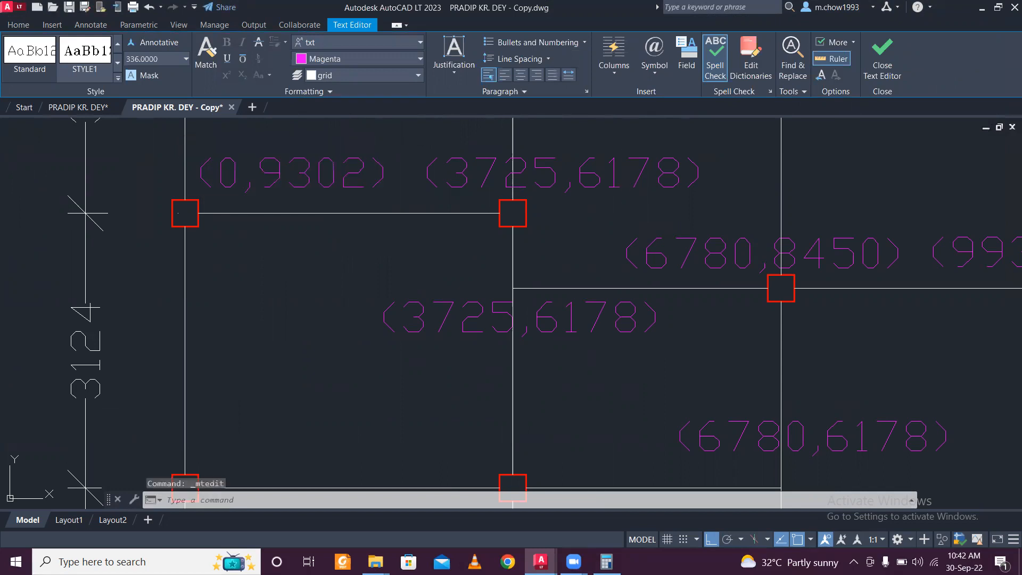
Step: Change the y-coordinate of the uppermost "(3725,6178)" label so it reads "(3725,9302)"
{"action": "left_click", "coordinate": [614, 173]}
{"action": "left_click", "coordinate": [613, 170]}
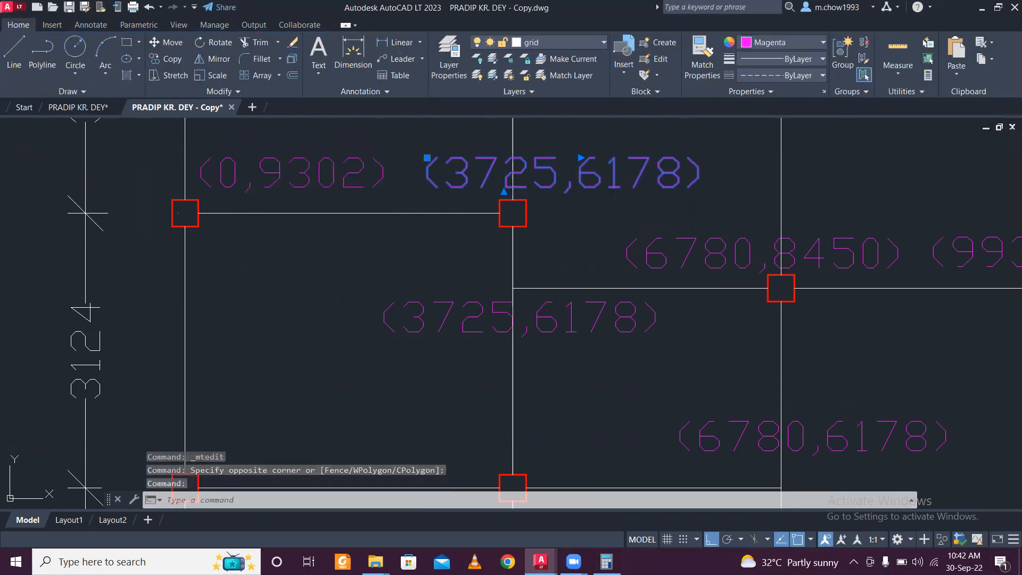
{"action": "double_click", "coordinate": [584, 172]}
{"action": "left_click_drag", "start_coordinate": [674, 165], "coordinate": [678, 169]}
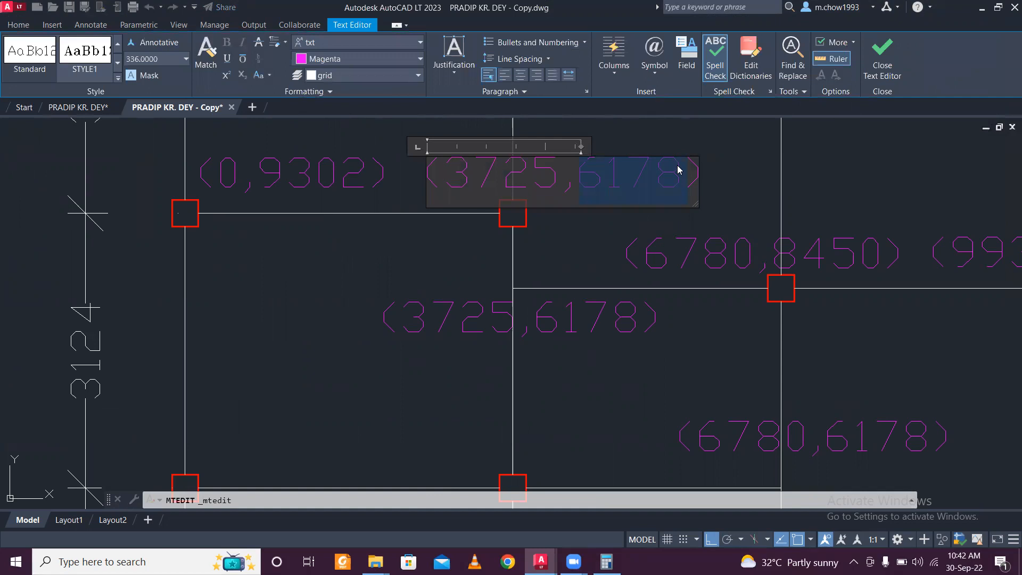
{"action": "type", "text": "9302"}
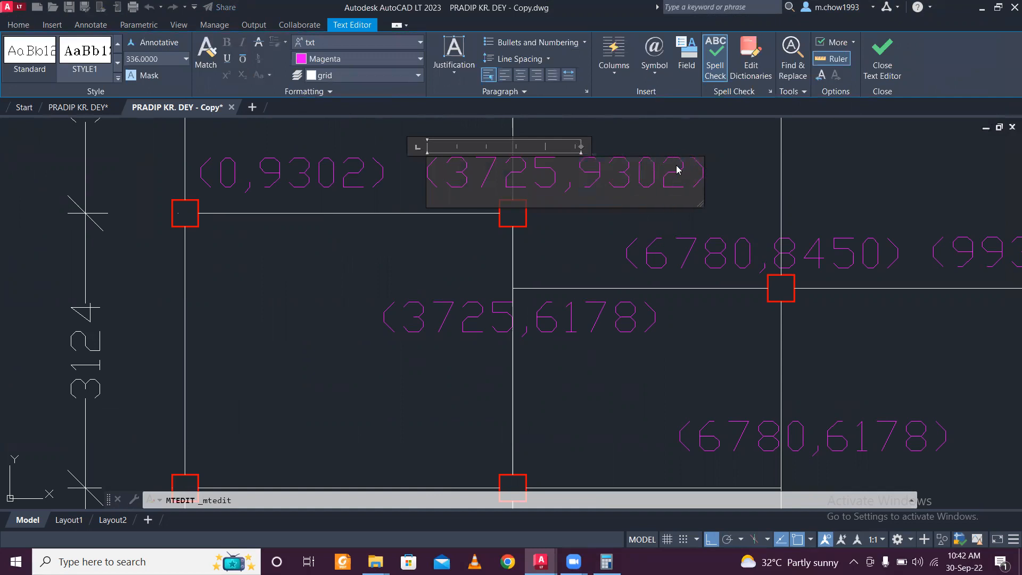
{"action": "left_click", "coordinate": [615, 235]}
Step: Copy the four bottom-row labels, "(0,0)", "(3725,0)", "(6780,0)" and "(9930,0)", straight up to just below the top row of columns
{"action": "scroll", "coordinate": [517, 281], "scroll_direction": "down", "scroll_amount": 6}
{"action": "mouse_move", "coordinate": [539, 260]}
{"action": "middle_mouse_down"}
{"action": "mouse_move", "coordinate": [619, 241]}
{"action": "mouse_move", "coordinate": [599, 269]}
{"action": "middle_mouse_up"}
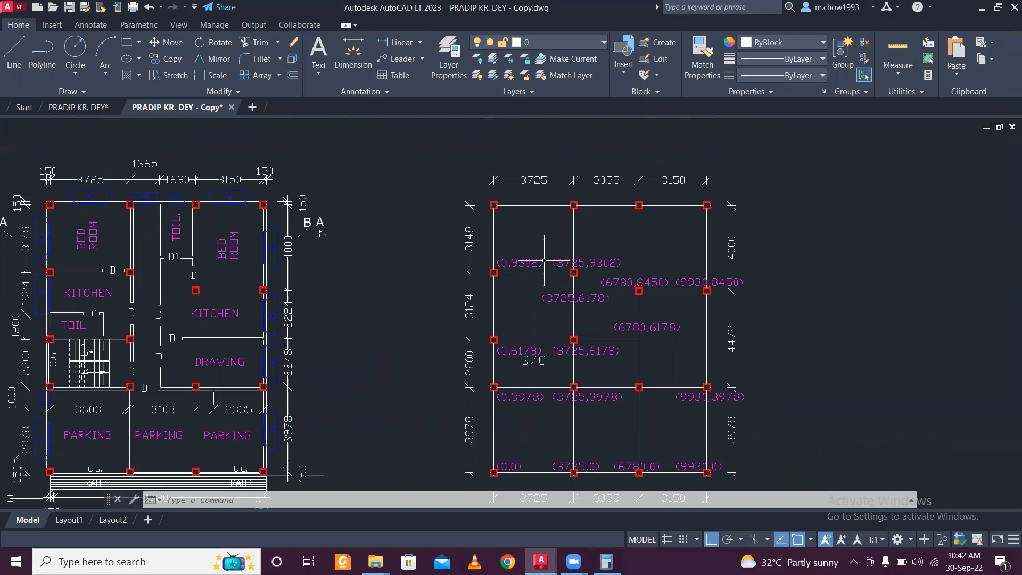
{"action": "middle_click_drag", "start_coordinate": [576, 338], "coordinate": [556, 271]}
{"action": "scroll", "coordinate": [509, 401], "scroll_direction": "up", "scroll_amount": 2}
{"action": "left_click", "coordinate": [518, 393]}
{"action": "left_click", "coordinate": [483, 394]}
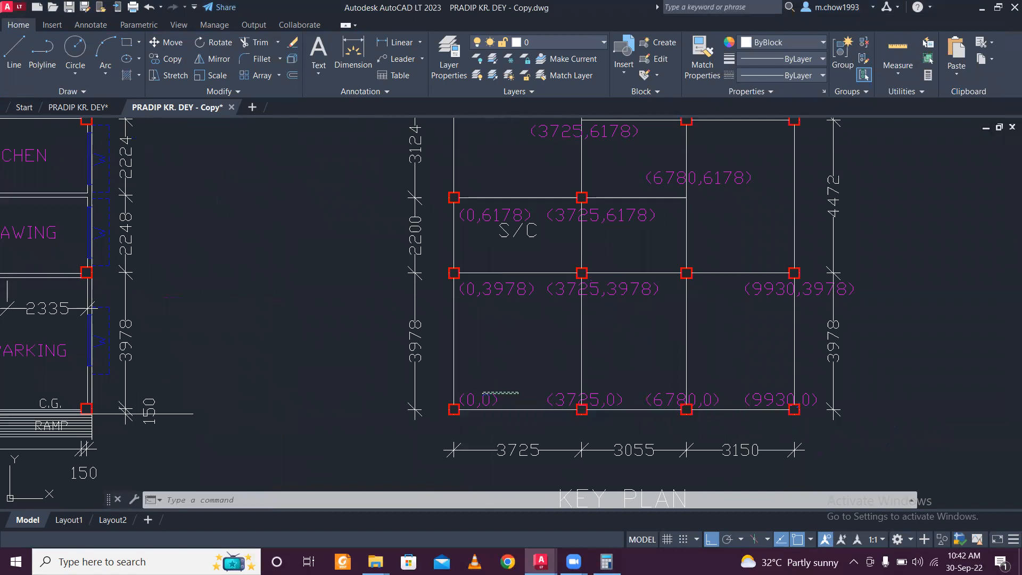
{"action": "left_click", "coordinate": [487, 398]}
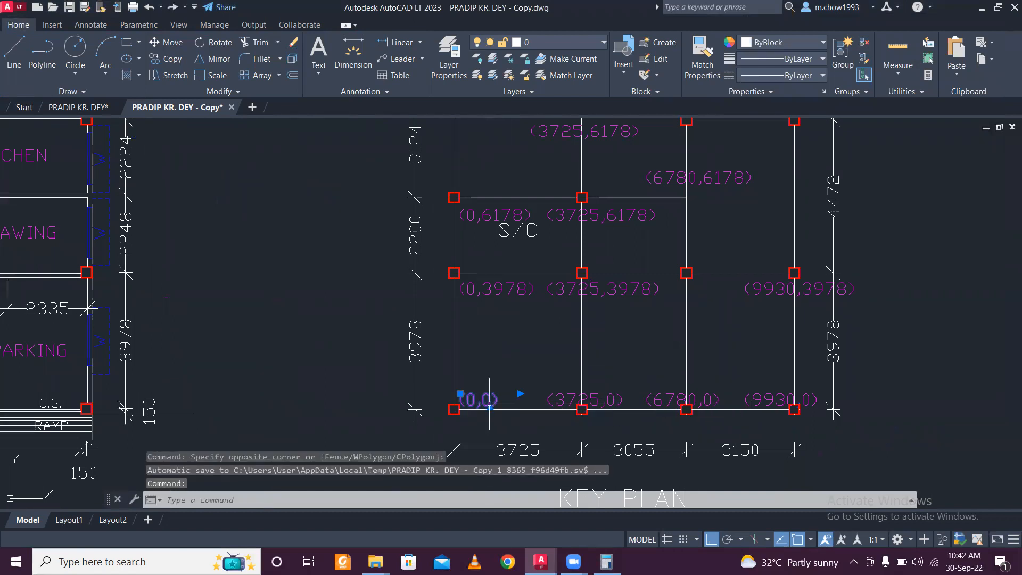
{"action": "left_click", "coordinate": [569, 396]}
{"action": "left_click", "coordinate": [561, 398]}
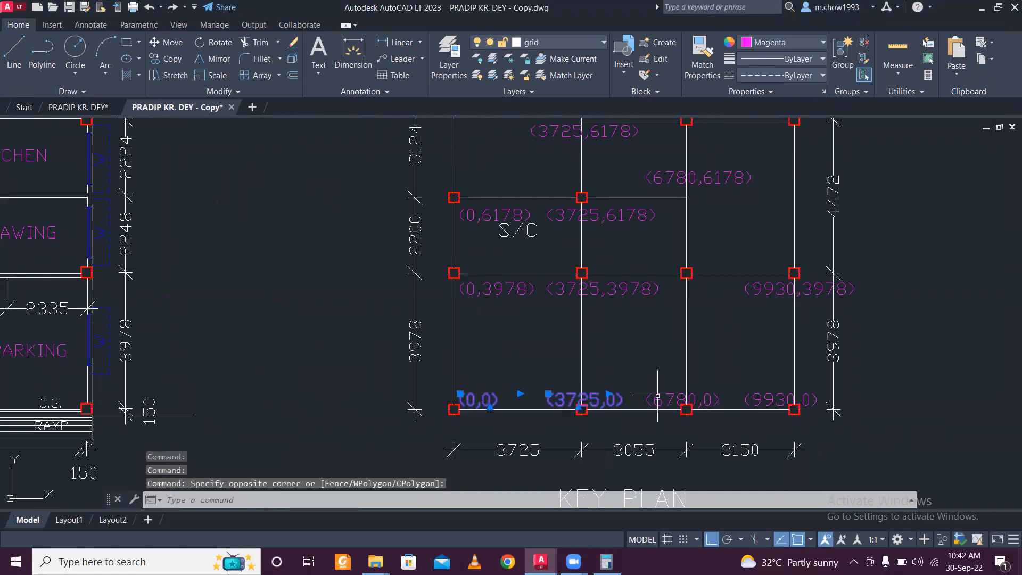
{"action": "left_click", "coordinate": [657, 396]}
{"action": "left_click", "coordinate": [777, 398]}
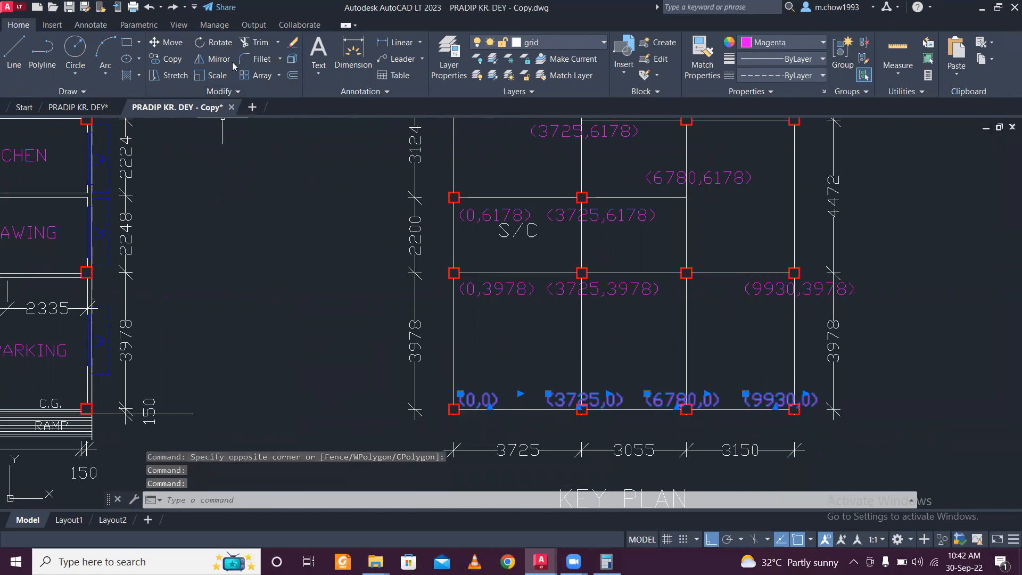
{"action": "left_click", "coordinate": [172, 59]}
{"action": "left_click", "coordinate": [283, 408]}
{"action": "middle_click_drag", "start_coordinate": [280, 290], "coordinate": [284, 476]}
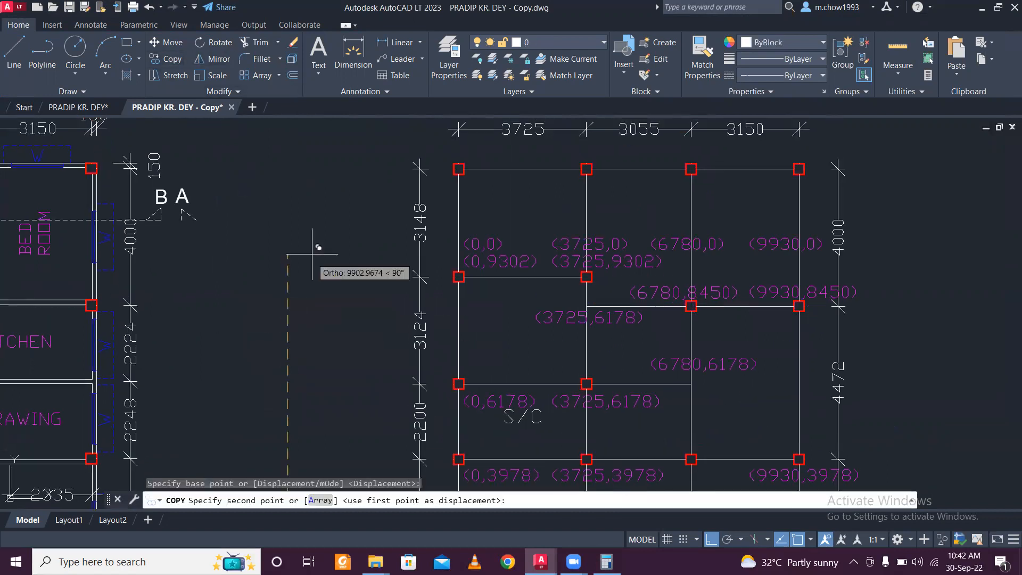
{"action": "left_click", "coordinate": [294, 200]}
{"action": "key", "text": "Escape"}
{"action": "scroll", "coordinate": [301, 198], "scroll_direction": "down", "scroll_amount": 4}
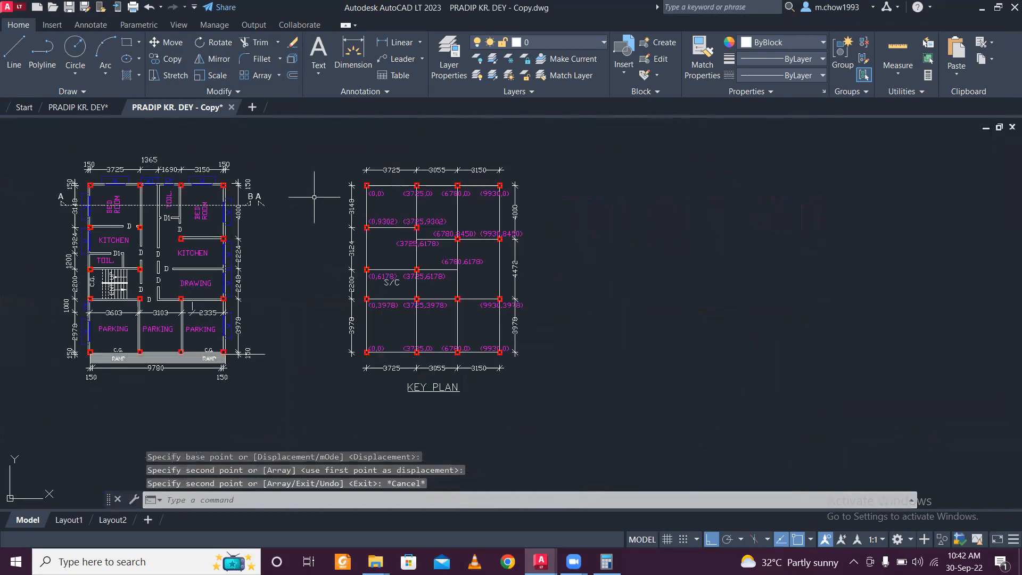
{"action": "scroll", "coordinate": [480, 217], "scroll_direction": "up", "scroll_amount": 2}
{"action": "left_click", "coordinate": [392, 42]}
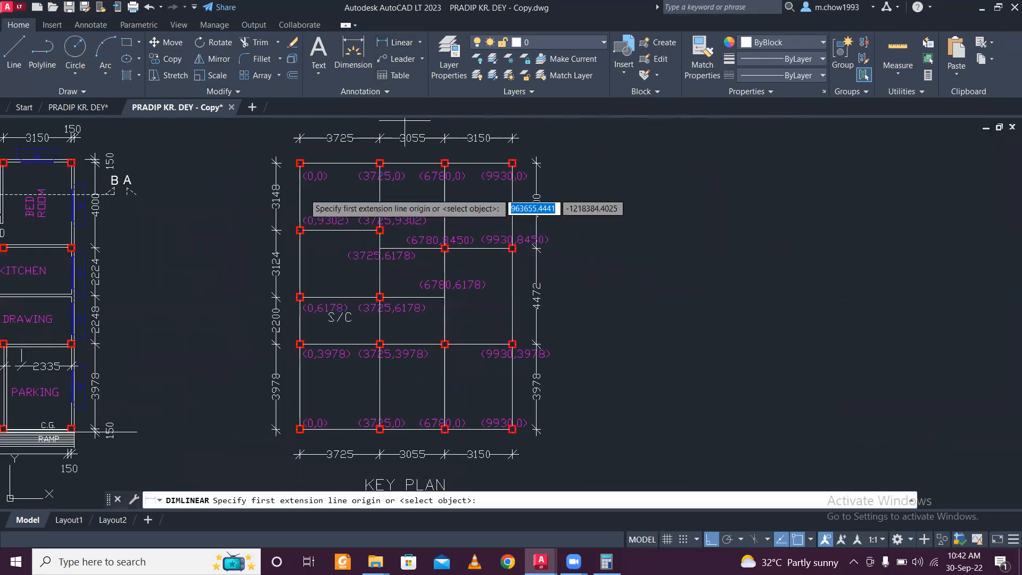
{"action": "scroll", "coordinate": [309, 154], "scroll_direction": "up", "scroll_amount": 4}
{"action": "scroll", "coordinate": [308, 155], "scroll_direction": "up", "scroll_amount": 2}
{"action": "scroll", "coordinate": [298, 180], "scroll_direction": "down", "scroll_amount": 2}
{"action": "key", "text": "Escape"}
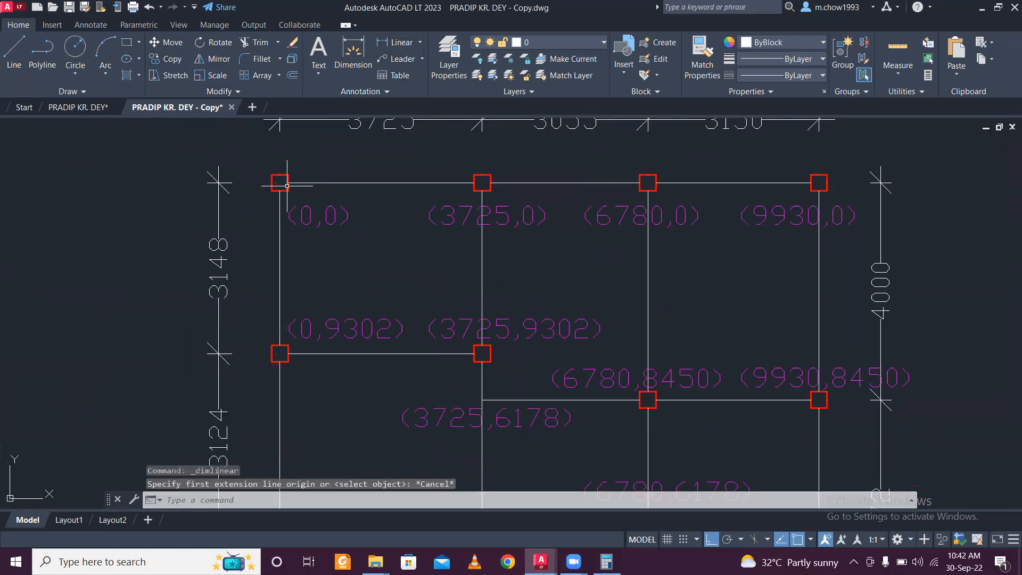
Step: Add 3148 to 9302 in Calculator to get the top row's y-coordinate, and return to the drawing
{"action": "scroll", "coordinate": [287, 186], "scroll_direction": "down", "scroll_amount": 4}
{"action": "left_click", "coordinate": [606, 561]}
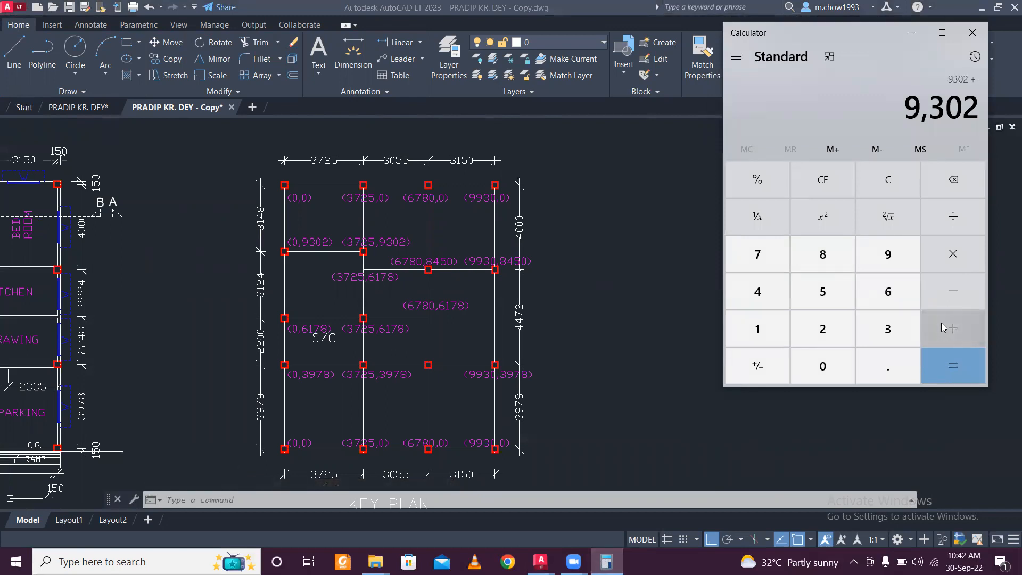
{"action": "type", "text": "3148"}
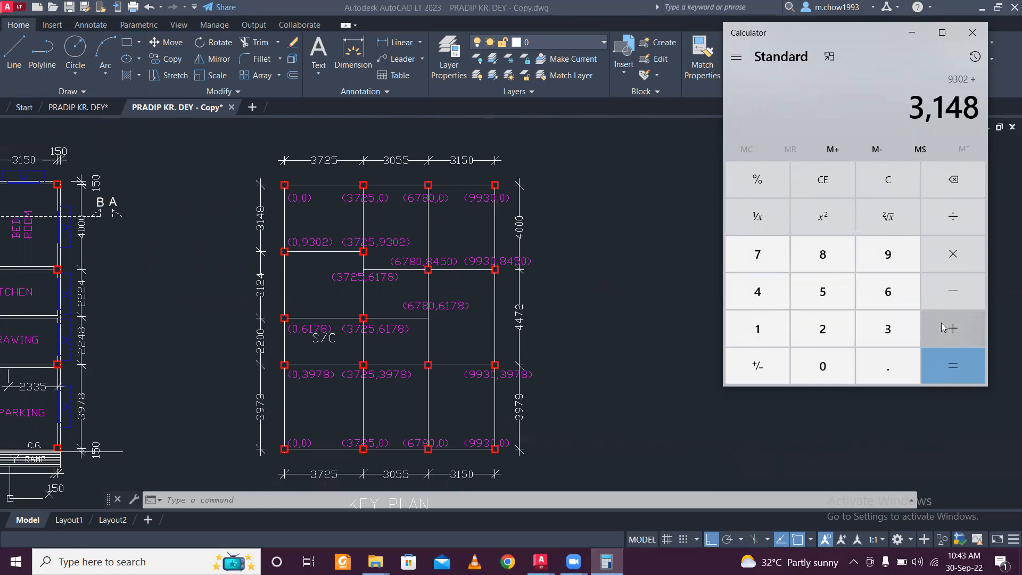
{"action": "key", "text": "Return"}
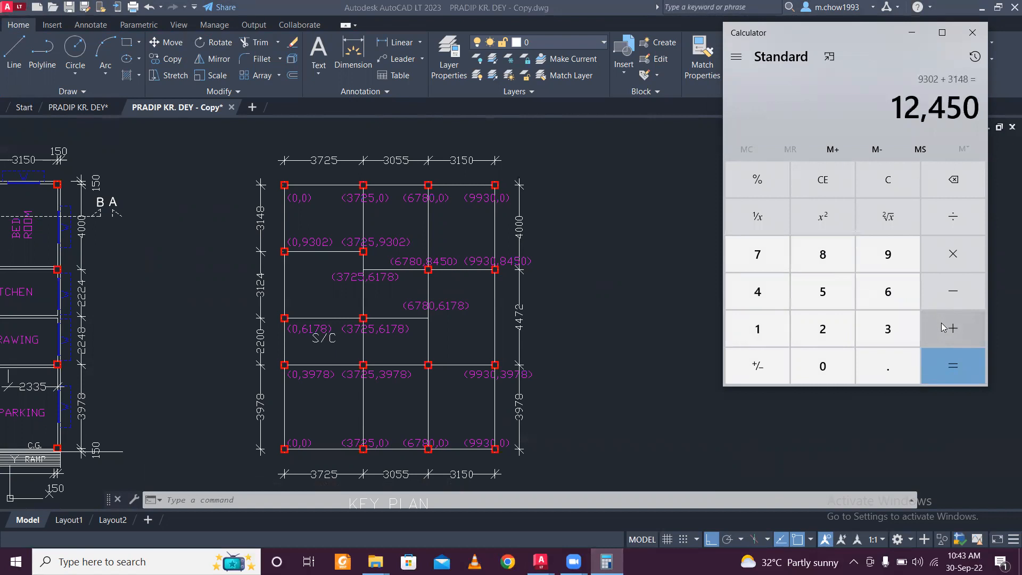
{"action": "left_click", "coordinate": [915, 36]}
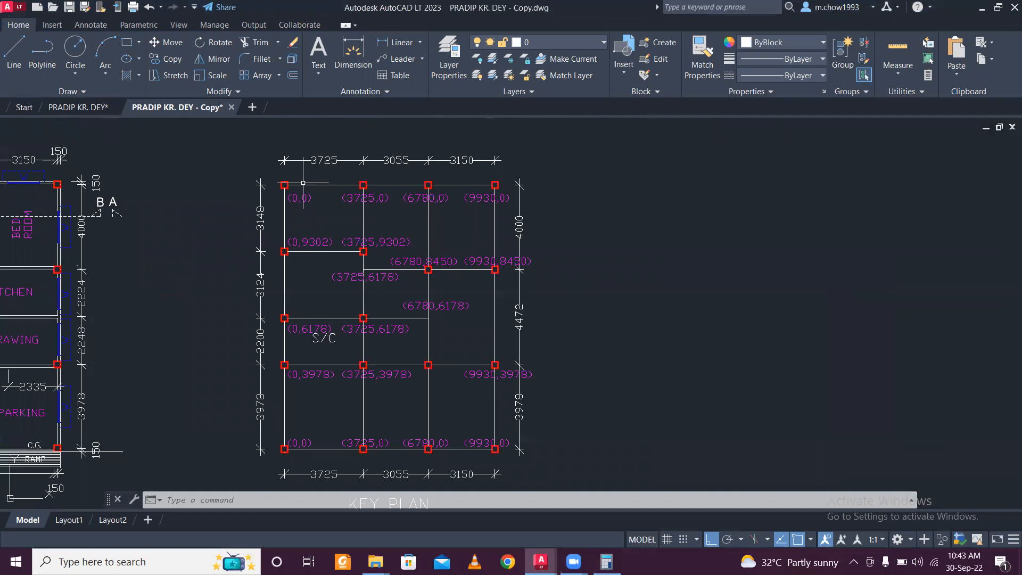
Step: Change the y-coordinate of the "(0,0)" label below the top row of columns so it reads "(0,1240)"
{"action": "scroll", "coordinate": [303, 182], "scroll_direction": "up", "scroll_amount": 6}
{"action": "double_click", "coordinate": [307, 198]}
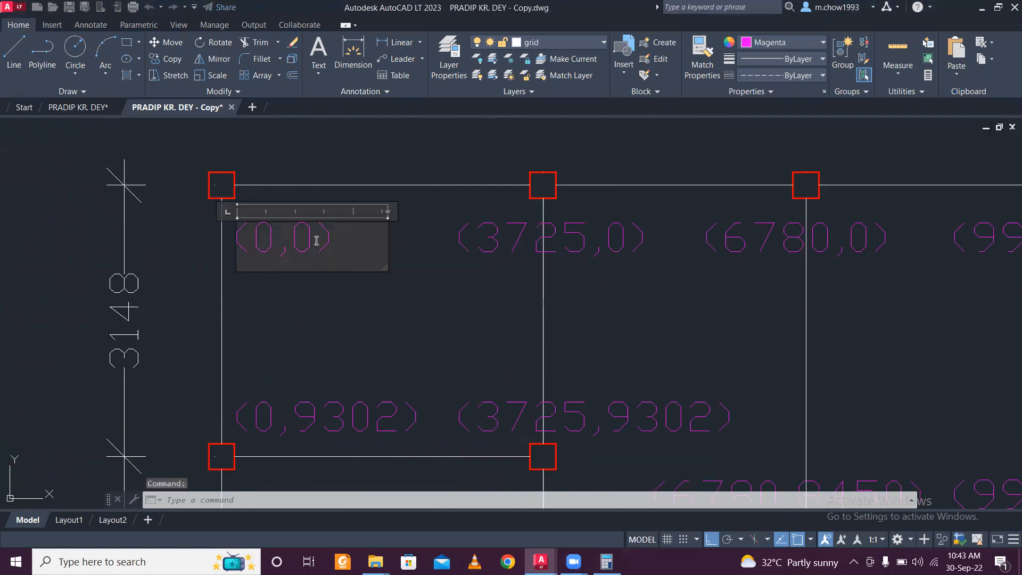
{"action": "double_click", "coordinate": [299, 243]}
{"action": "type", "text": "1240"}
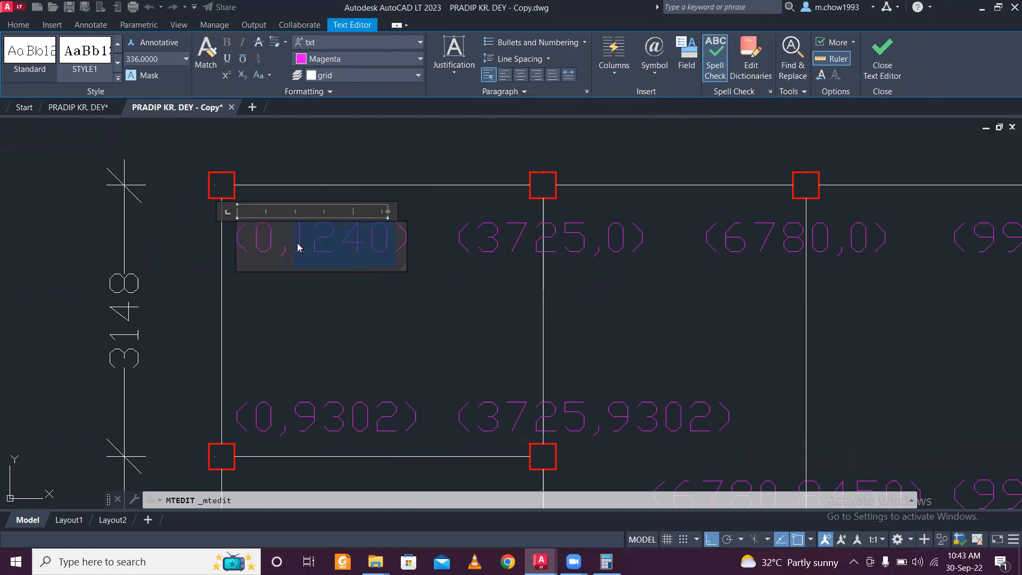
{"action": "left_click", "coordinate": [425, 352]}
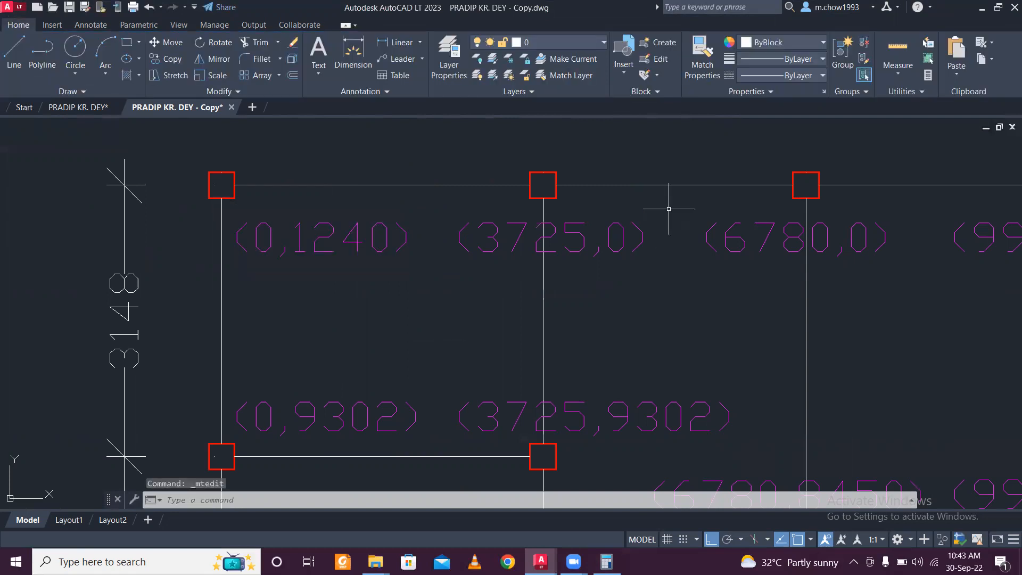
Step: Change the y-coordinate of the "(3725,0)" label below the top row so it reads "(3725,1240)"
{"action": "left_click", "coordinate": [624, 239]}
{"action": "double_click", "coordinate": [619, 237]}
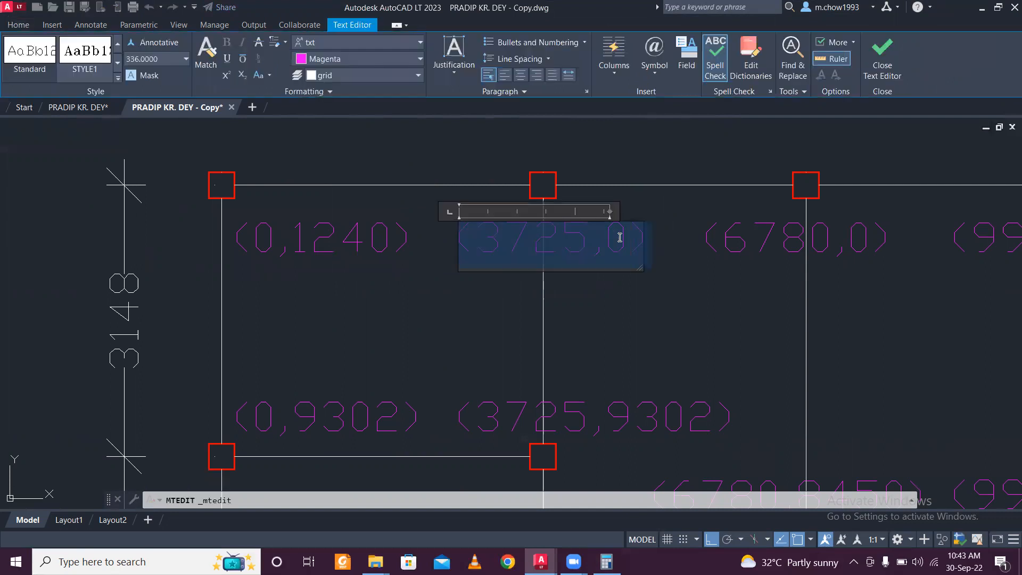
{"action": "left_click", "coordinate": [616, 240]}
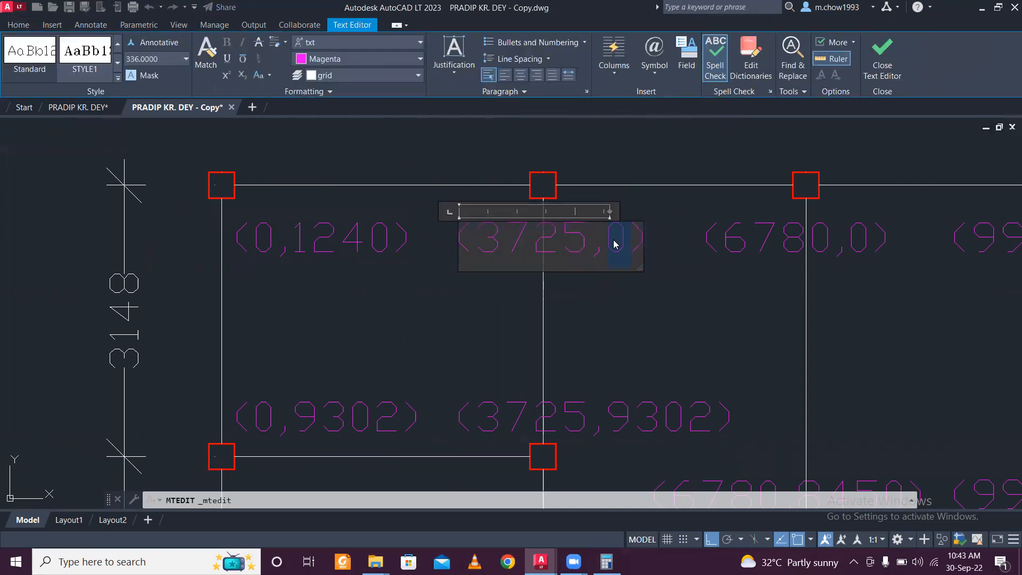
{"action": "type", "text": "1240"}
{"action": "left_click", "coordinate": [651, 336]}
Step: Change the y-coordinate of the "(6780,0)" label below the top row so it reads "(6780,1240)"
{"action": "left_click", "coordinate": [868, 239]}
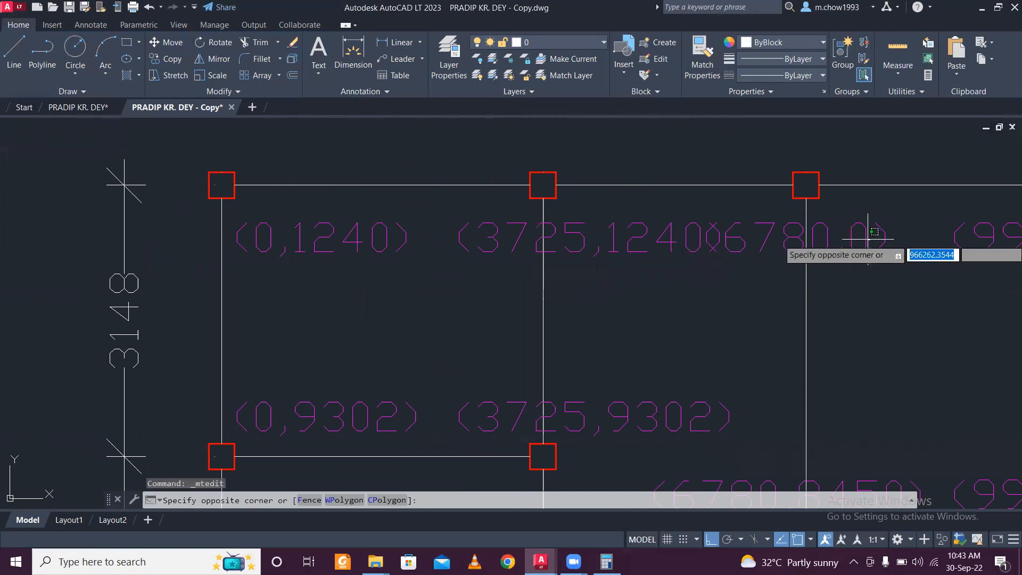
{"action": "left_click", "coordinate": [863, 235]}
{"action": "double_click", "coordinate": [863, 236]}
{"action": "left_click", "coordinate": [867, 237]}
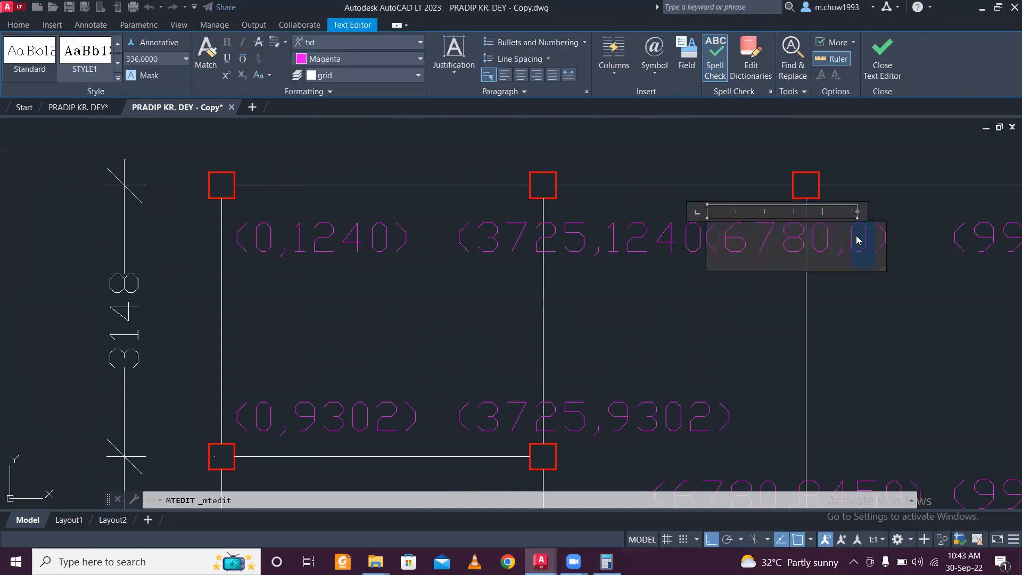
{"action": "type", "text": "1240"}
{"action": "left_click", "coordinate": [857, 323]}
Step: Change the y-coordinate of the "(9930,0)" label below the top row so it reads "(9930,1240)"
{"action": "scroll", "coordinate": [863, 303], "scroll_direction": "down", "scroll_amount": 2}
{"action": "middle_click_drag", "start_coordinate": [863, 304], "coordinate": [663, 301]}
{"action": "scroll", "coordinate": [791, 261], "scroll_direction": "up", "scroll_amount": 2}
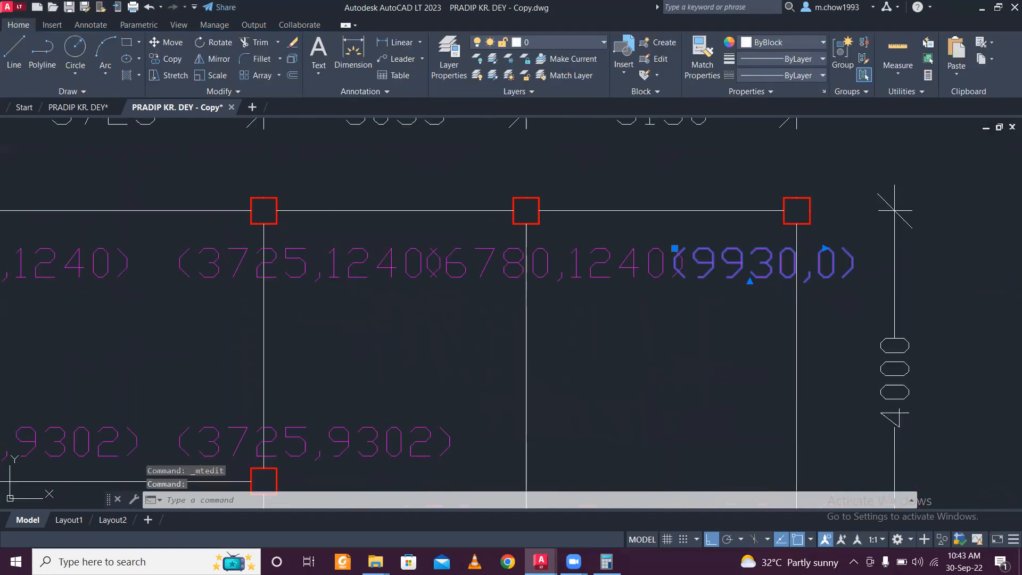
{"action": "double_click", "coordinate": [833, 260]}
{"action": "double_click", "coordinate": [822, 272]}
{"action": "type", "text": "1240"}
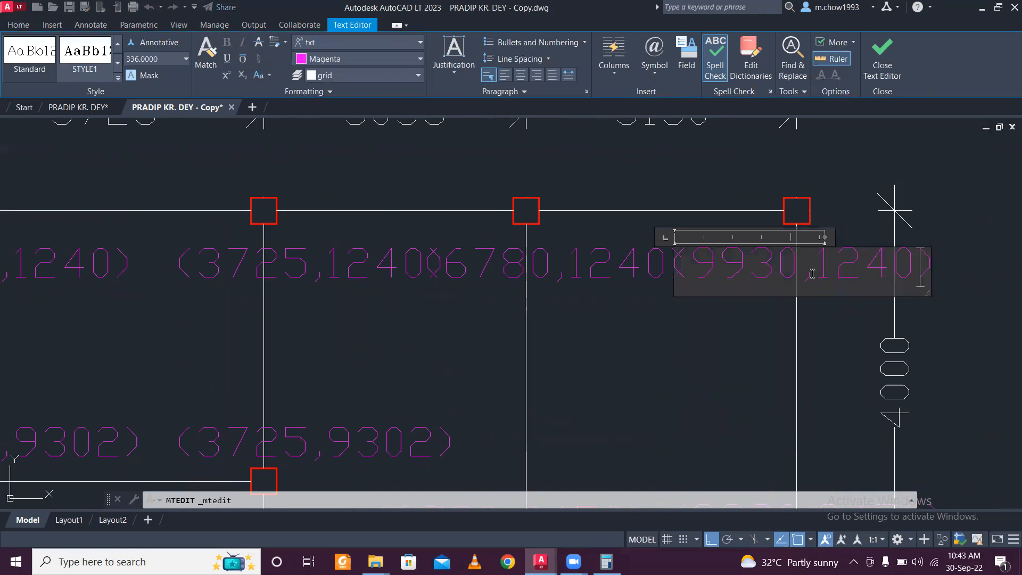
{"action": "left_click", "coordinate": [788, 311]}
Step: Move the "(3725,1240)" label slightly left to separate it from the overlapping "(6780,1240)" label
{"action": "left_click", "coordinate": [308, 263]}
{"action": "left_click", "coordinate": [306, 262]}
{"action": "left_click", "coordinate": [314, 285]}
{"action": "left_click", "coordinate": [293, 255]}
{"action": "type", "text": "m"}
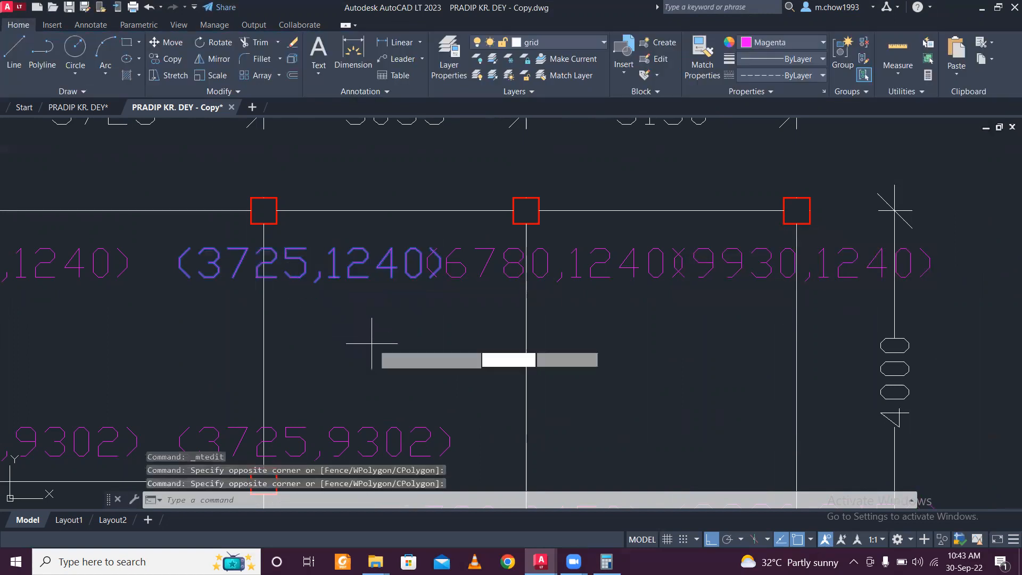
{"action": "key", "text": "Return"}
{"action": "left_click", "coordinate": [374, 338]}
{"action": "left_click", "coordinate": [342, 338]}
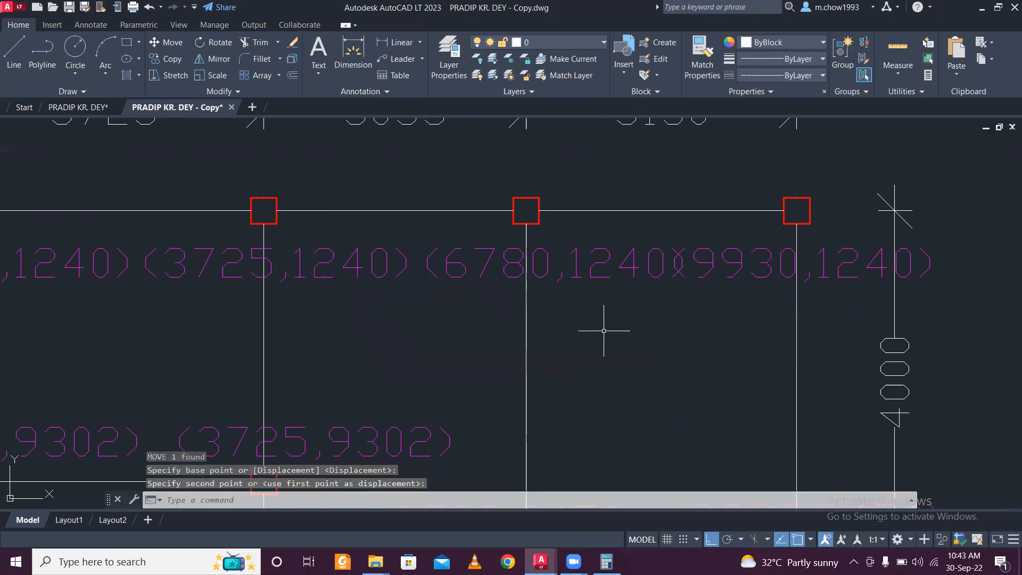
Step: Move the "(6780,1240)" label straight down below the line of its neighbouring labels
{"action": "left_click", "coordinate": [601, 333]}
{"action": "left_click", "coordinate": [589, 248]}
{"action": "type", "text": "m"}
{"action": "key", "text": "Return"}
{"action": "left_click", "coordinate": [676, 345]}
{"action": "left_click", "coordinate": [656, 388]}
Step: Move the "(3725,1240)" label a little to the right, away from the "(0,1240)" label
{"action": "scroll", "coordinate": [740, 282], "scroll_direction": "down", "scroll_amount": 3}
{"action": "scroll", "coordinate": [362, 271], "scroll_direction": "up", "scroll_amount": 5}
{"action": "left_click", "coordinate": [435, 312]}
{"action": "left_click", "coordinate": [428, 275]}
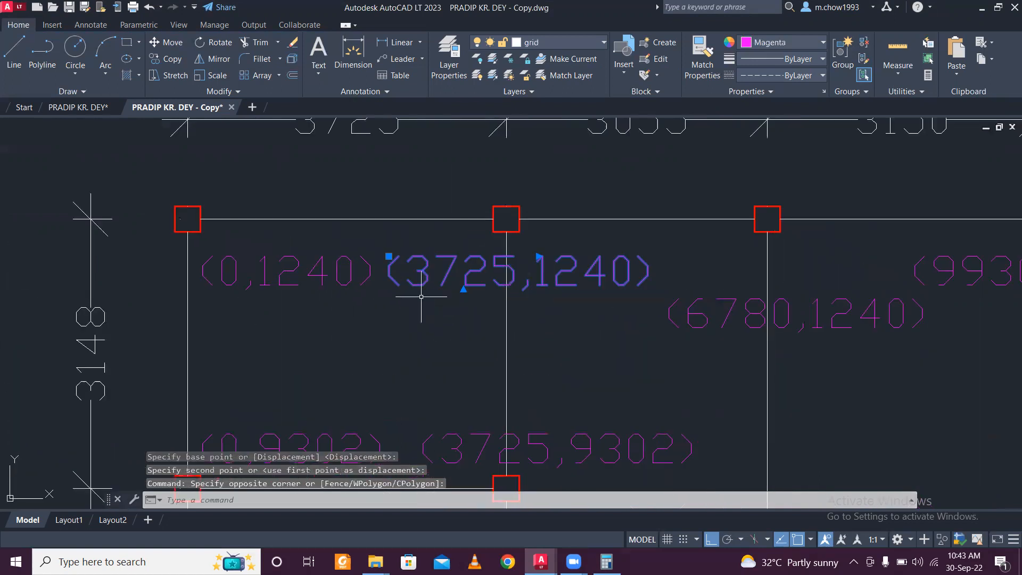
{"action": "type", "text": "m"}
{"action": "key", "text": "Return"}
{"action": "left_click", "coordinate": [404, 342]}
{"action": "left_click", "coordinate": [424, 342]}
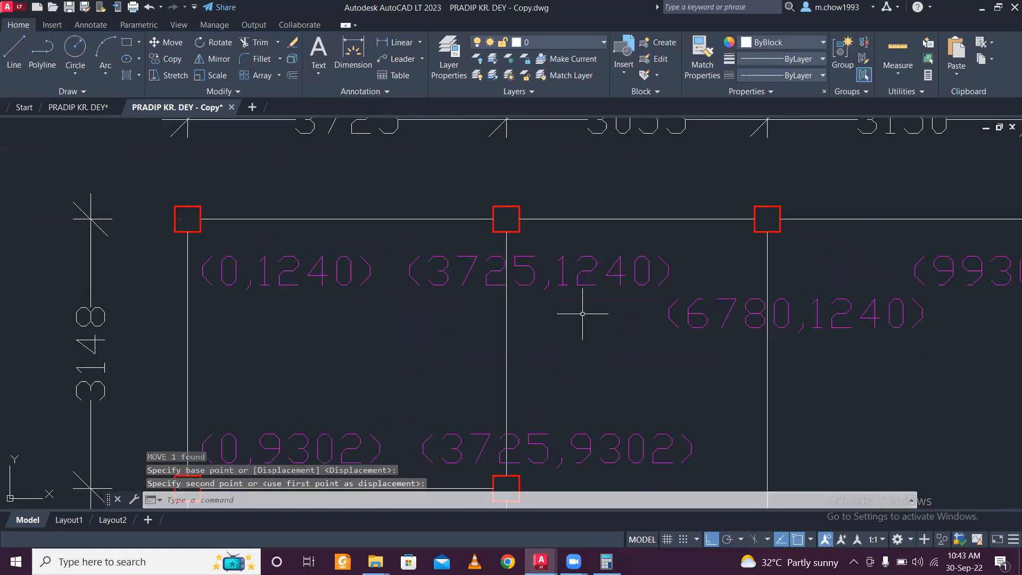
Step: Move the "(3725,1240)" label slightly up, closer to its column in the top row
{"action": "left_click", "coordinate": [581, 314]}
{"action": "left_click", "coordinate": [567, 267]}
{"action": "type", "text": "m"}
{"action": "key", "text": "Return"}
{"action": "left_click", "coordinate": [563, 349]}
{"action": "left_click", "coordinate": [564, 335]}
Step: Move the "(0,1240)" label slightly left so it starts beneath the top-left column
{"action": "left_click", "coordinate": [315, 308]}
{"action": "left_click", "coordinate": [301, 277]}
{"action": "type", "text": "m"}
{"action": "key", "text": "Return"}
{"action": "left_click", "coordinate": [341, 341]}
{"action": "left_click", "coordinate": [318, 334]}
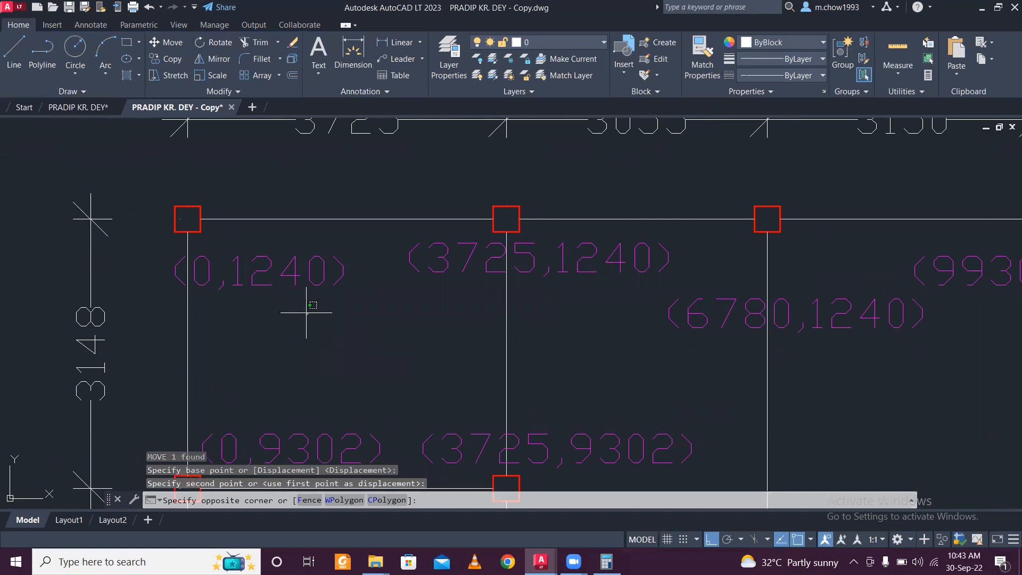
Step: Move the "(0,1240)" label slightly up, closer to the top-left column
{"action": "left_click", "coordinate": [387, 312]}
{"action": "left_click", "coordinate": [287, 269]}
{"action": "type", "text": "m"}
{"action": "key", "text": "Return"}
{"action": "left_click", "coordinate": [330, 314]}
{"action": "left_click", "coordinate": [344, 291]}
{"action": "scroll", "coordinate": [348, 290], "scroll_direction": "down", "scroll_amount": 3}
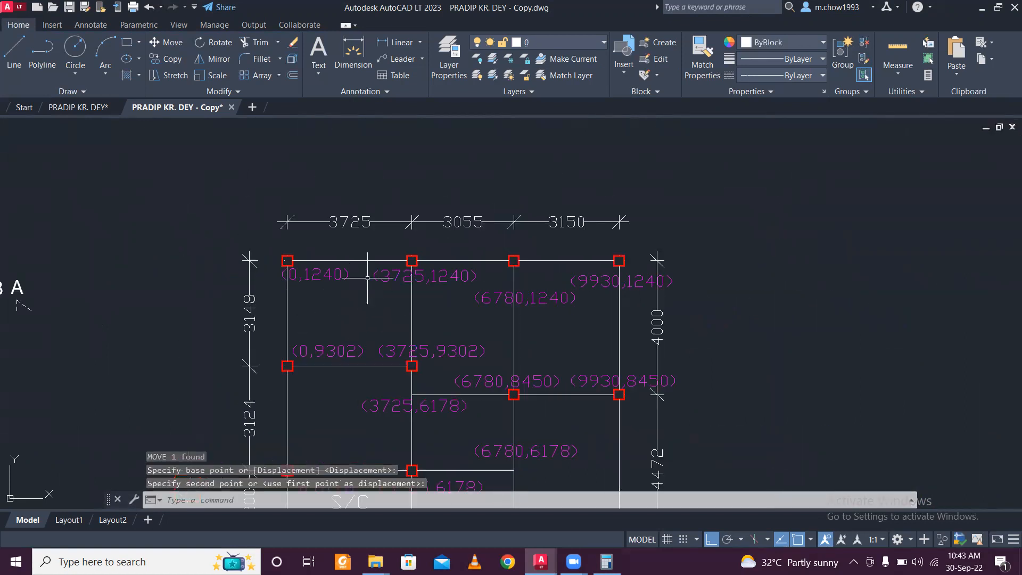
{"action": "scroll", "coordinate": [468, 324], "scroll_direction": "down", "scroll_amount": 3}
{"action": "scroll", "coordinate": [482, 372], "scroll_direction": "up", "scroll_amount": 3}
{"action": "scroll", "coordinate": [487, 312], "scroll_direction": "down", "scroll_amount": 2}
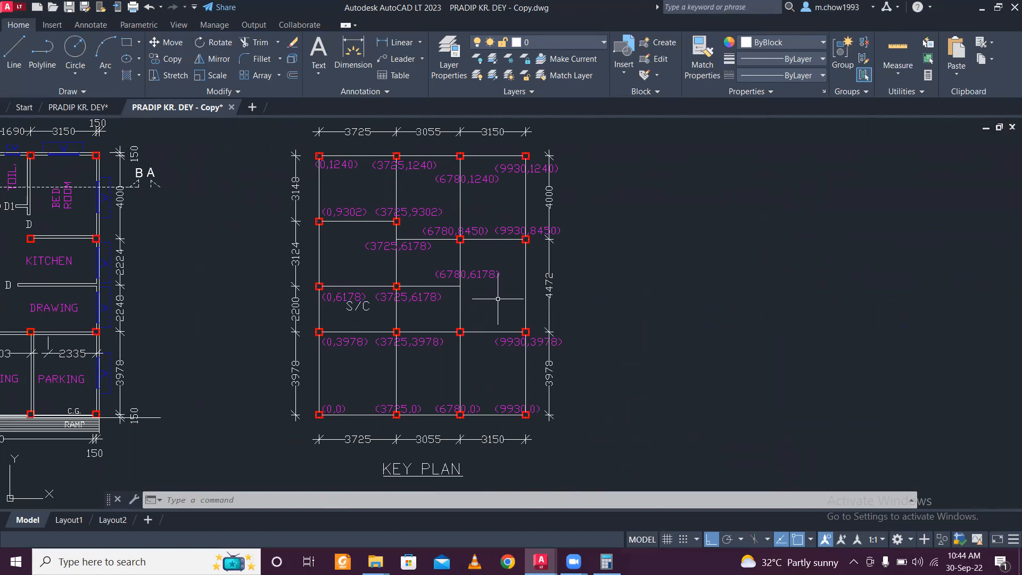
Step: Restore the drawing window to a smaller size, and create and open a new OpenDocument Spreadsheet with its default name in the client's folder
{"action": "left_click", "coordinate": [999, 11]}
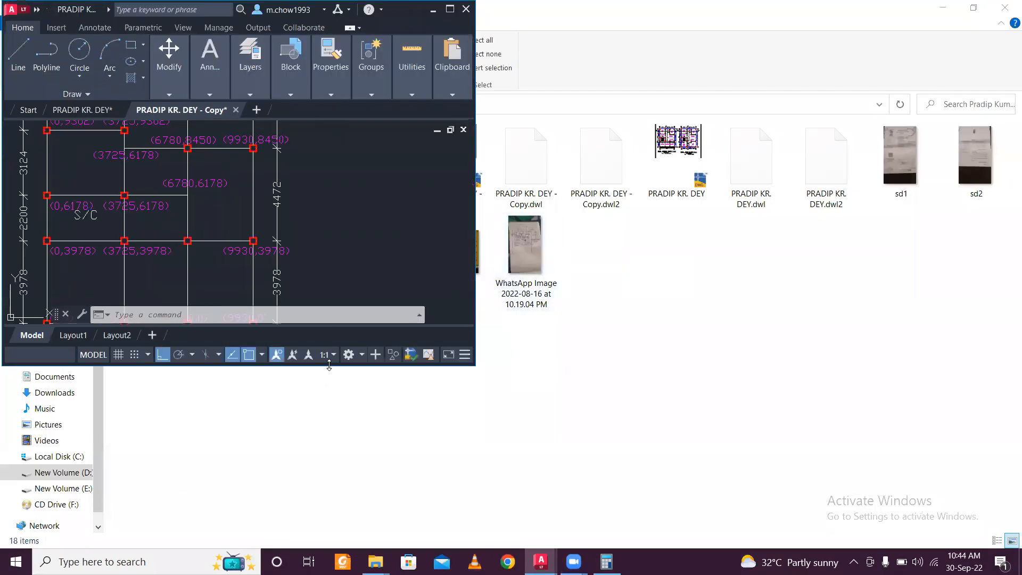
{"action": "left_click_drag", "start_coordinate": [329, 365], "coordinate": [330, 546]}
{"action": "left_click", "coordinate": [629, 353]}
{"action": "right_click", "coordinate": [629, 353]}
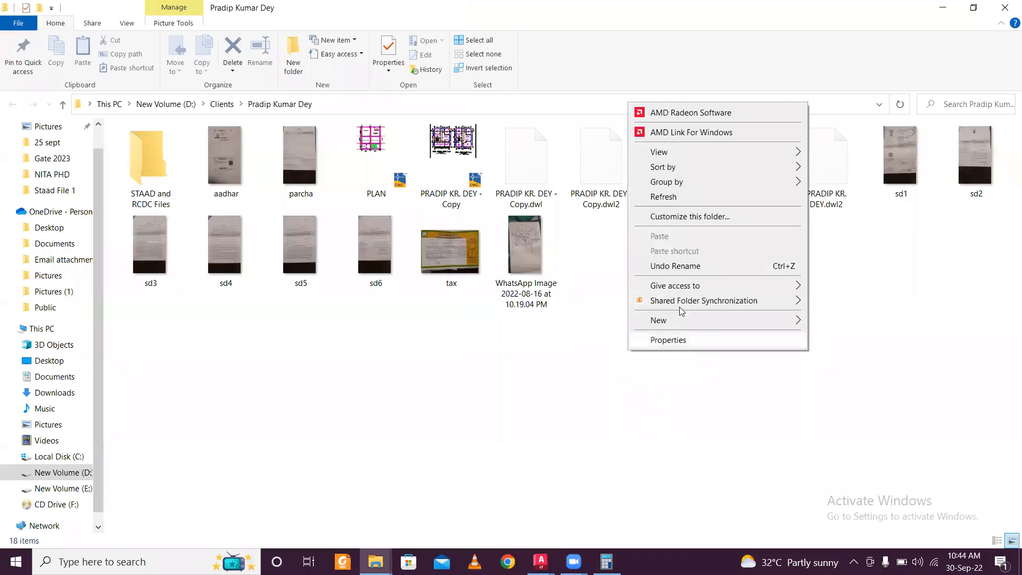
{"action": "mouse_move", "coordinate": [690, 320]}
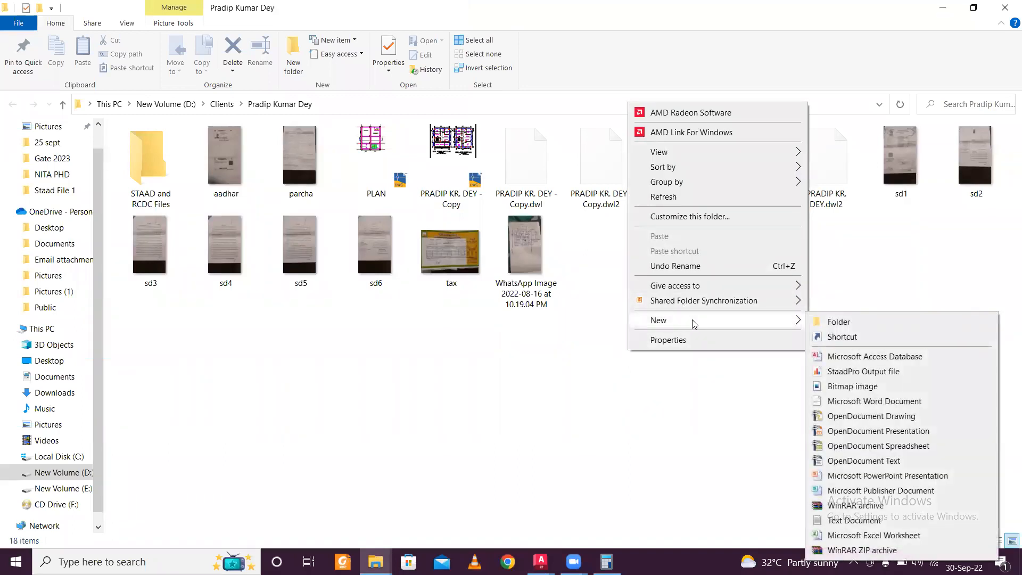
{"action": "left_click", "coordinate": [878, 446]}
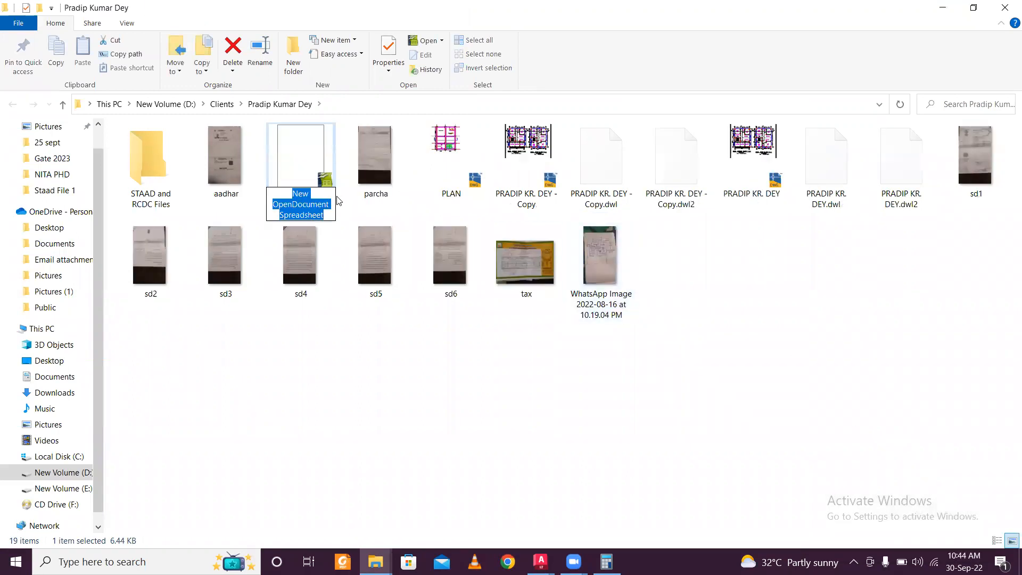
{"action": "key", "text": "Return"}
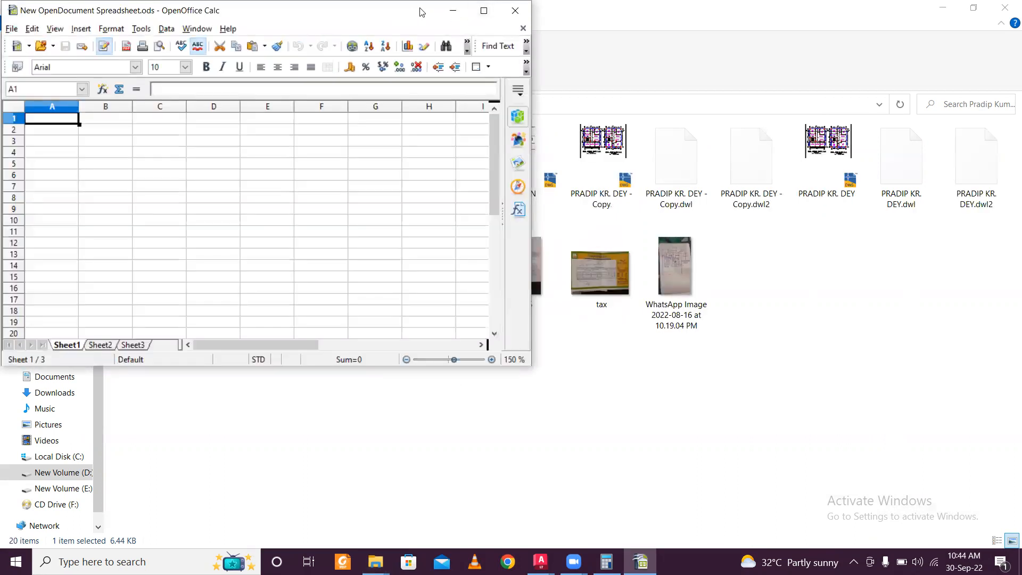
Step: Resize the OpenOffice Calc window to fill the left half of the screen at full height
{"action": "double_click", "coordinate": [420, 11]}
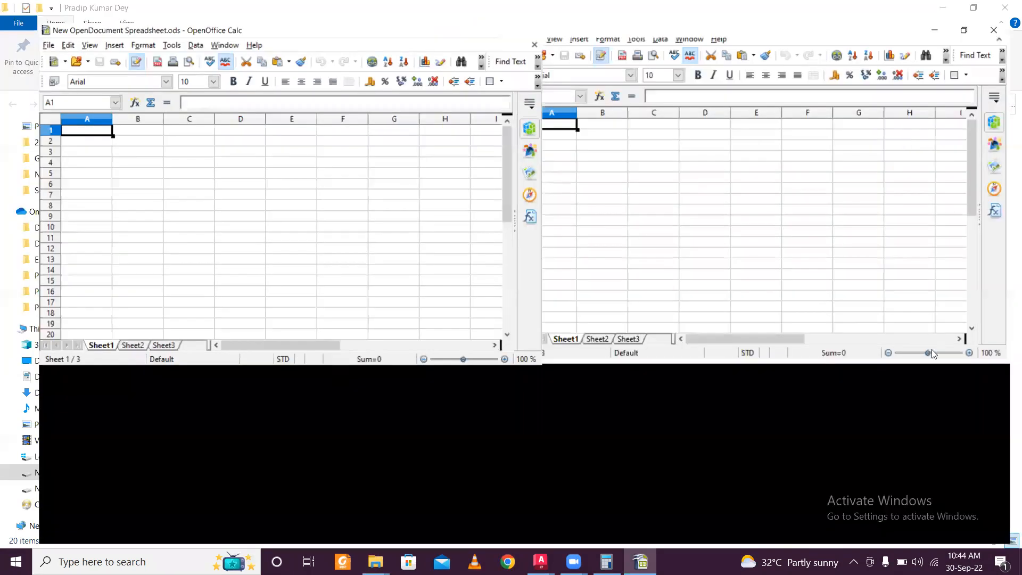
{"action": "left_click", "coordinate": [973, 8]}
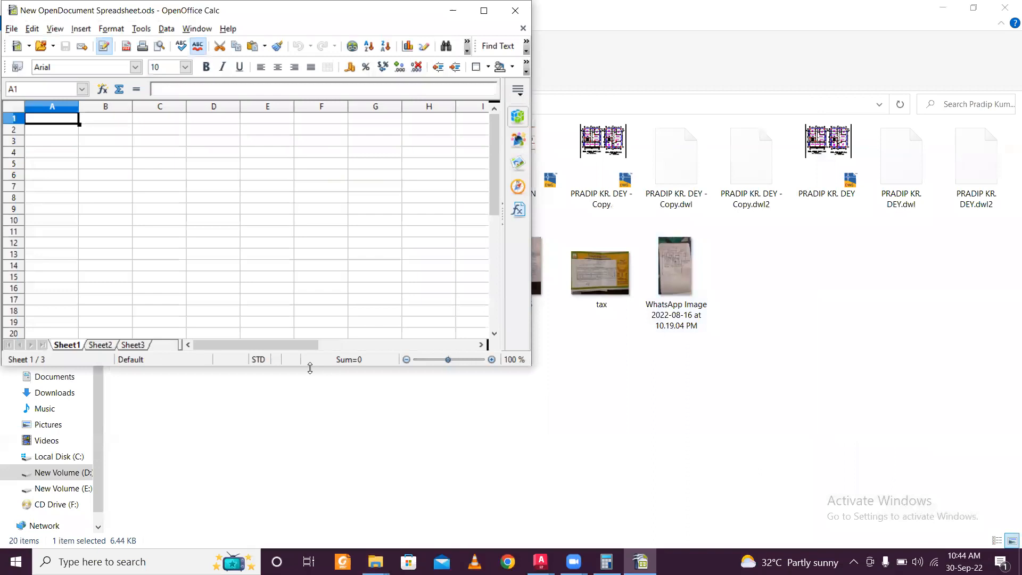
{"action": "left_click_drag", "start_coordinate": [309, 368], "coordinate": [309, 550]}
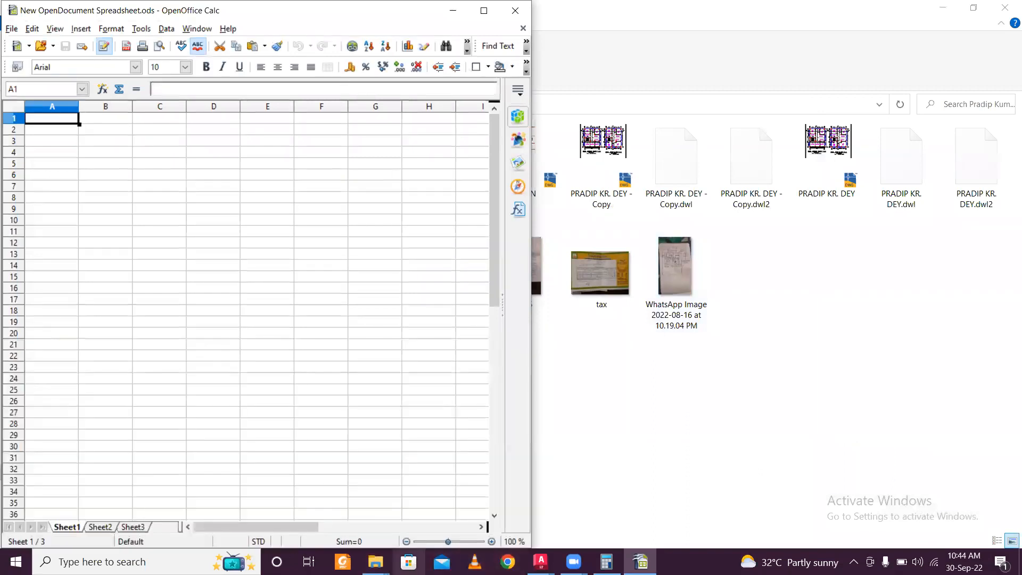
Step: Place the AutoCAD copy drawing beside the spreadsheet at full height, with the whole key plan in view
{"action": "mouse_move", "coordinate": [541, 561]}
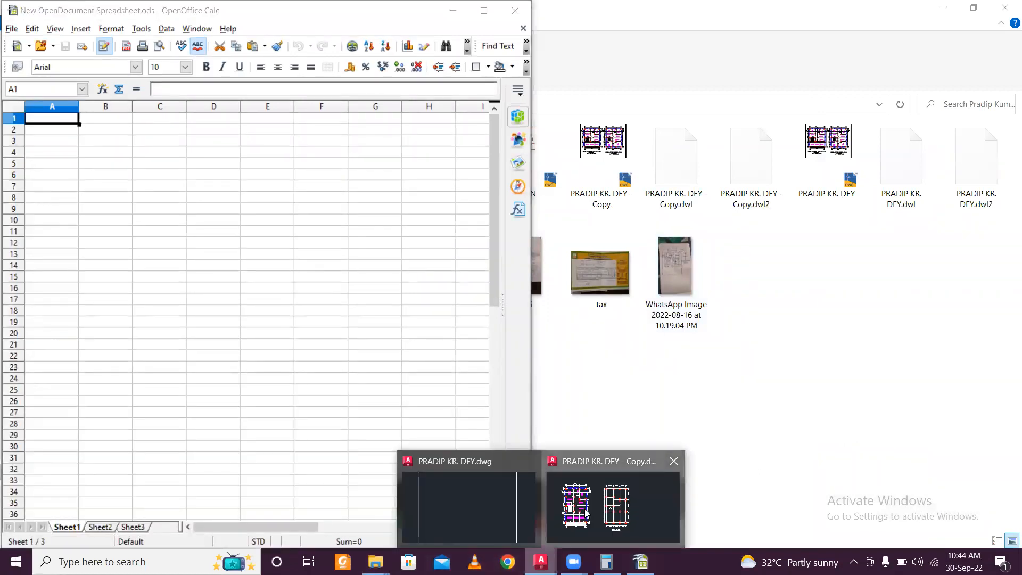
{"action": "left_click", "coordinate": [587, 511]}
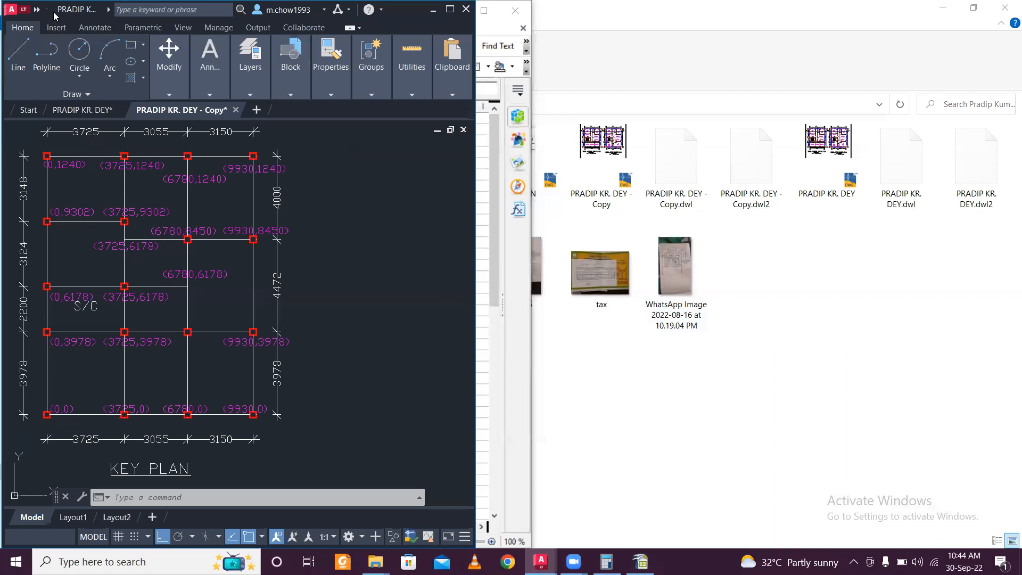
{"action": "left_click_drag", "start_coordinate": [55, 16], "coordinate": [595, 17]}
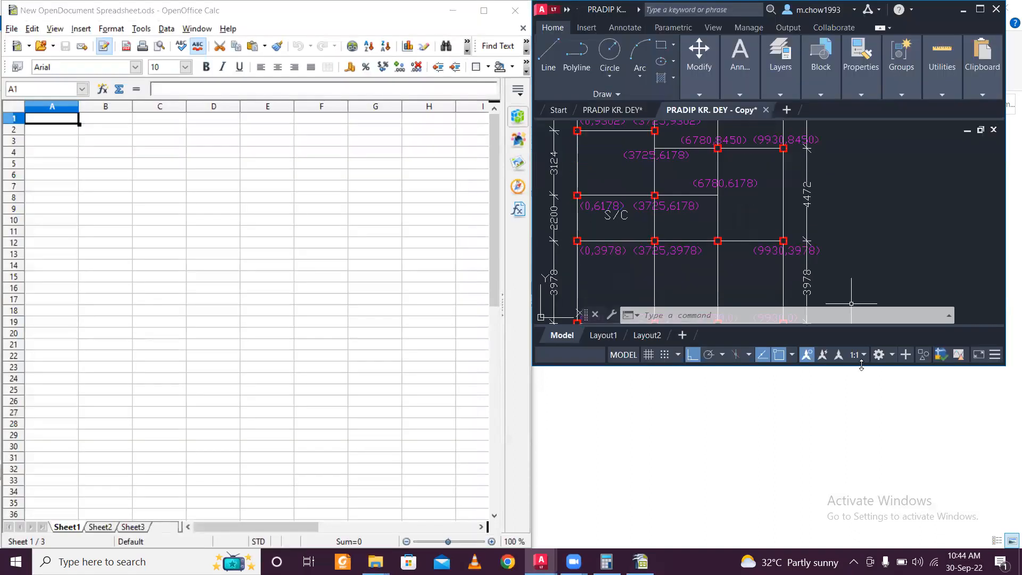
{"action": "left_click_drag", "start_coordinate": [861, 366], "coordinate": [861, 543]}
{"action": "middle_click_drag", "start_coordinate": [666, 274], "coordinate": [732, 296]}
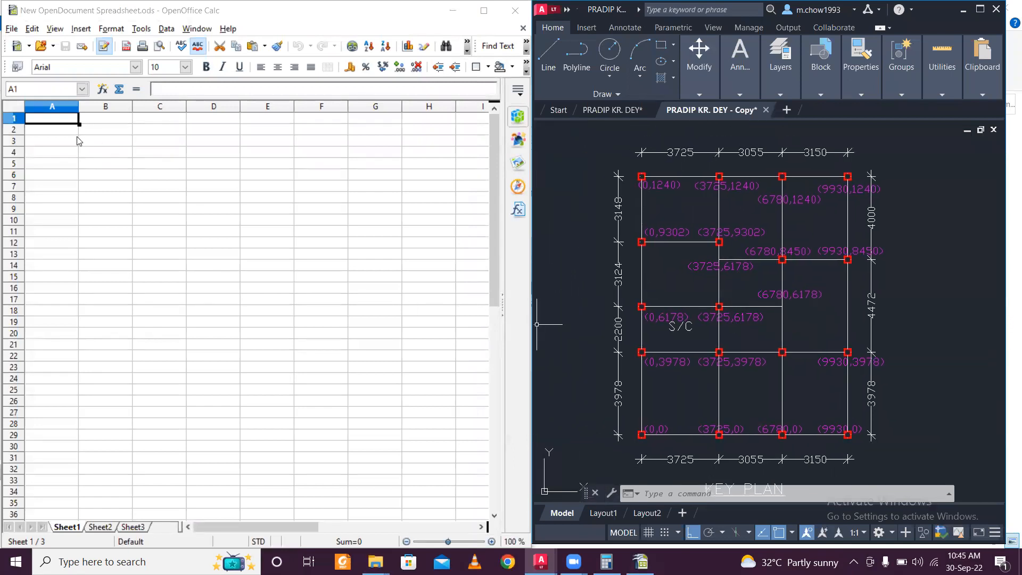
Step: Enter the column headings "node", "x", "y" and "z" in cells A2 to D2 of the spreadsheet
{"action": "left_click", "coordinate": [70, 127]}
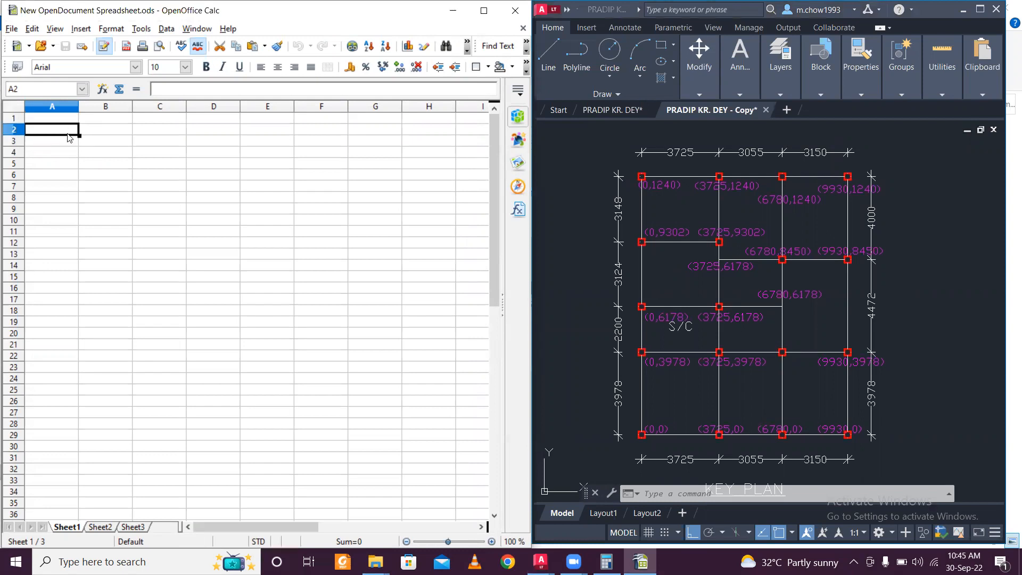
{"action": "type", "text": "node"}
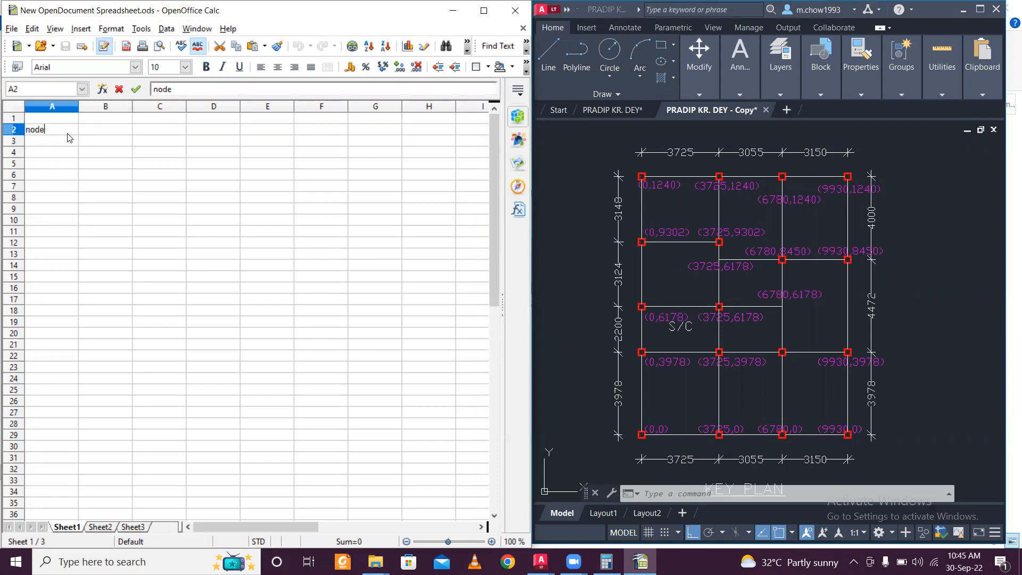
{"action": "left_click", "coordinate": [124, 132]}
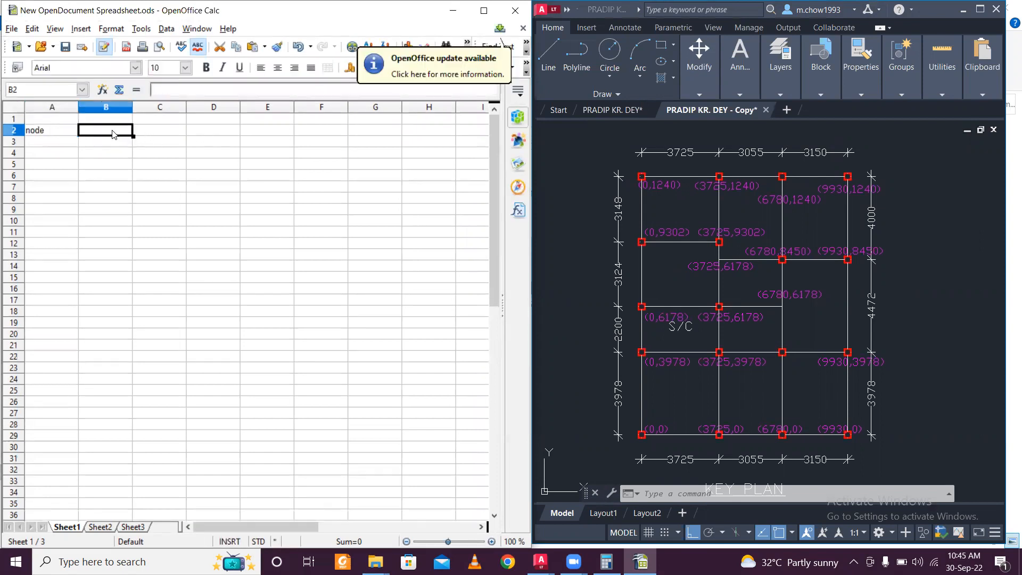
{"action": "type", "text": "x"}
{"action": "left_click", "coordinate": [163, 135]}
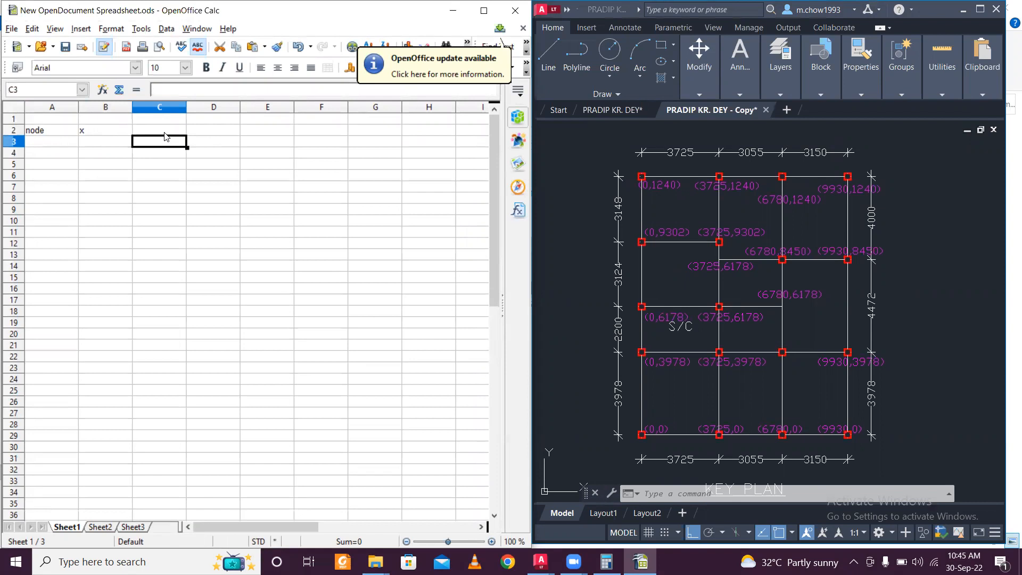
{"action": "type", "text": "y"}
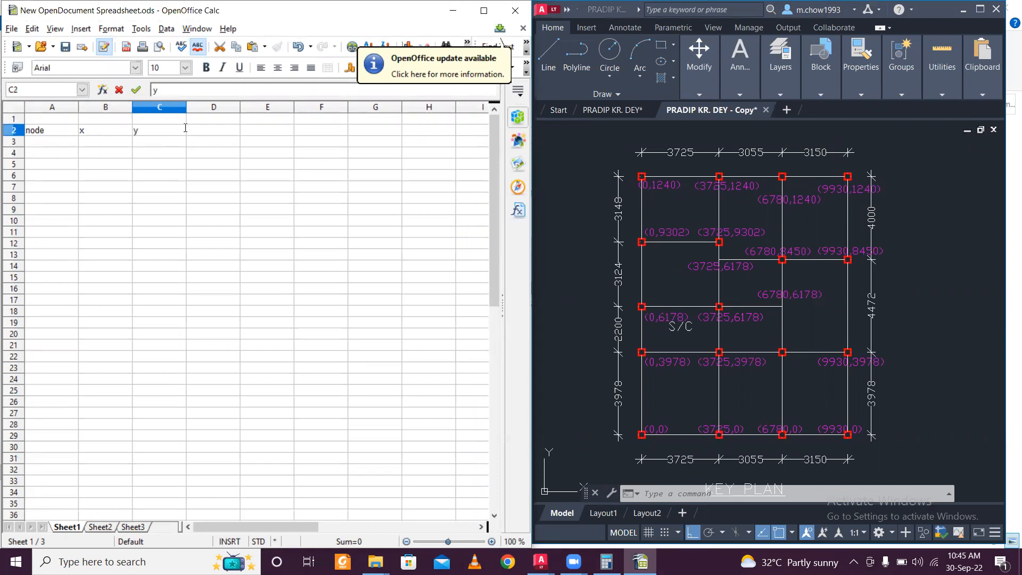
{"action": "left_click", "coordinate": [207, 135]}
{"action": "type", "text": "z"}
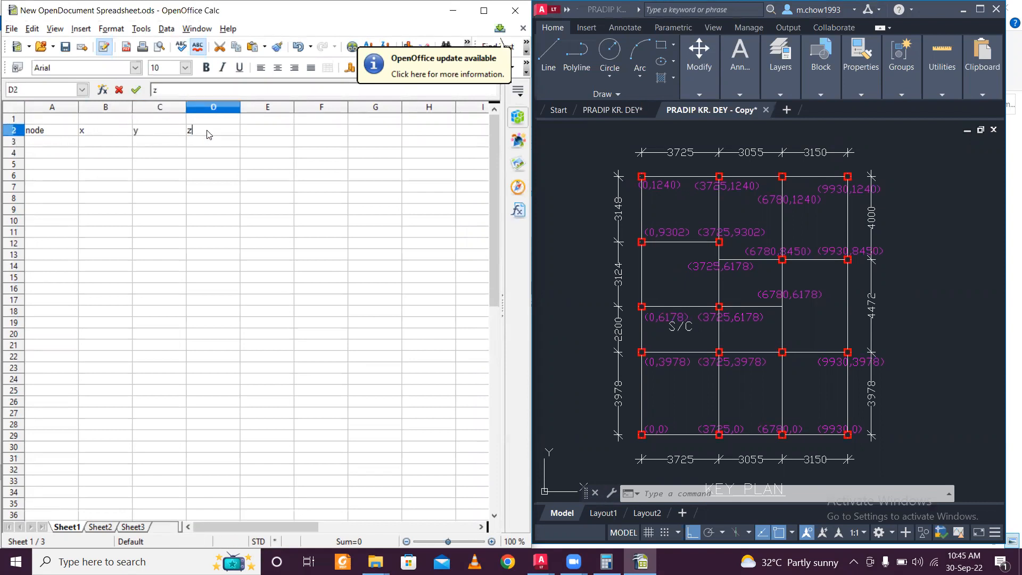
{"action": "left_click", "coordinate": [157, 151]}
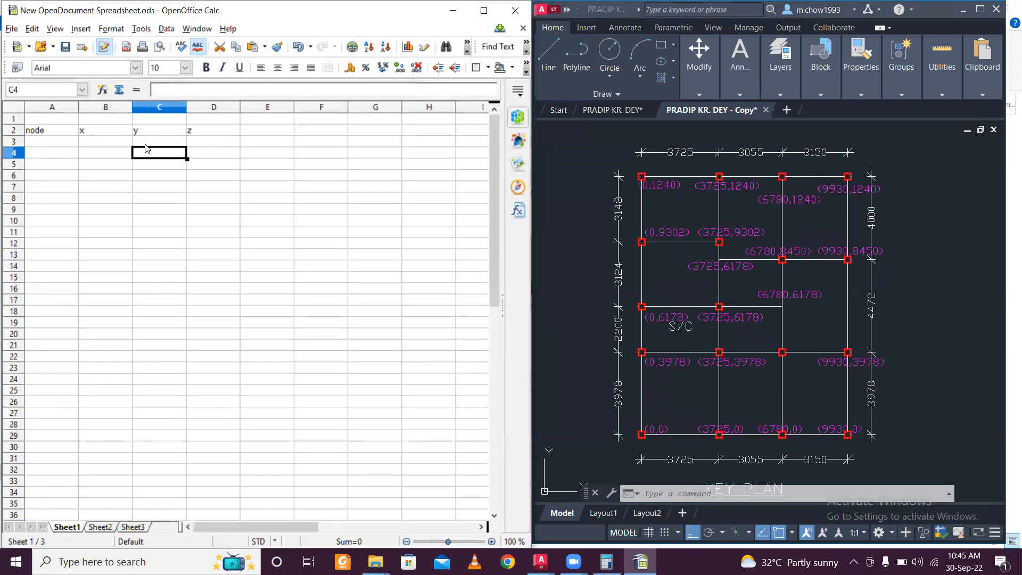
Step: Enter node 1 in row 3 of the spreadsheet with 0 for its x, y and z coordinates
{"action": "left_click", "coordinate": [162, 142]}
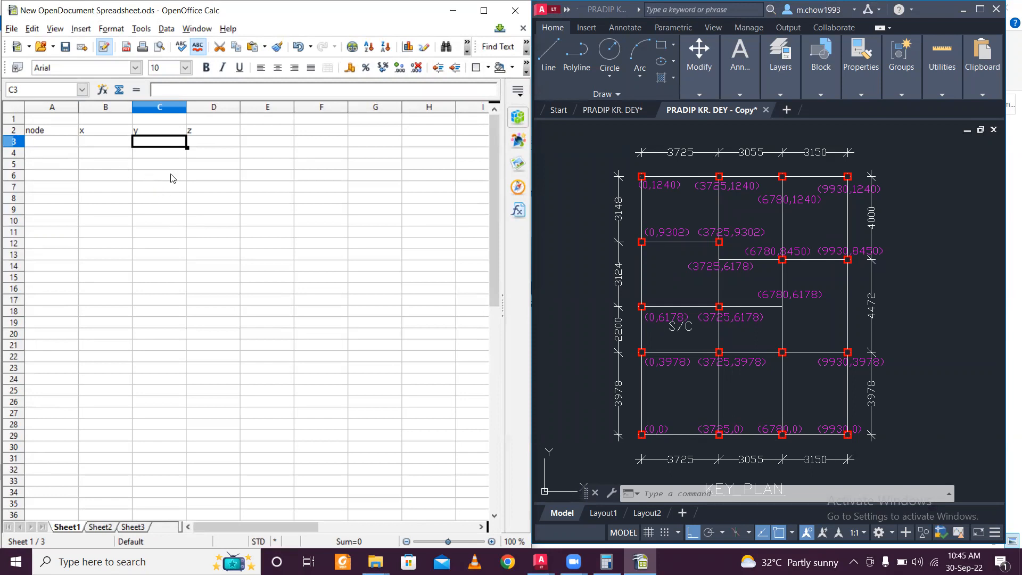
{"action": "scroll", "coordinate": [681, 450], "scroll_direction": "up", "scroll_amount": 2}
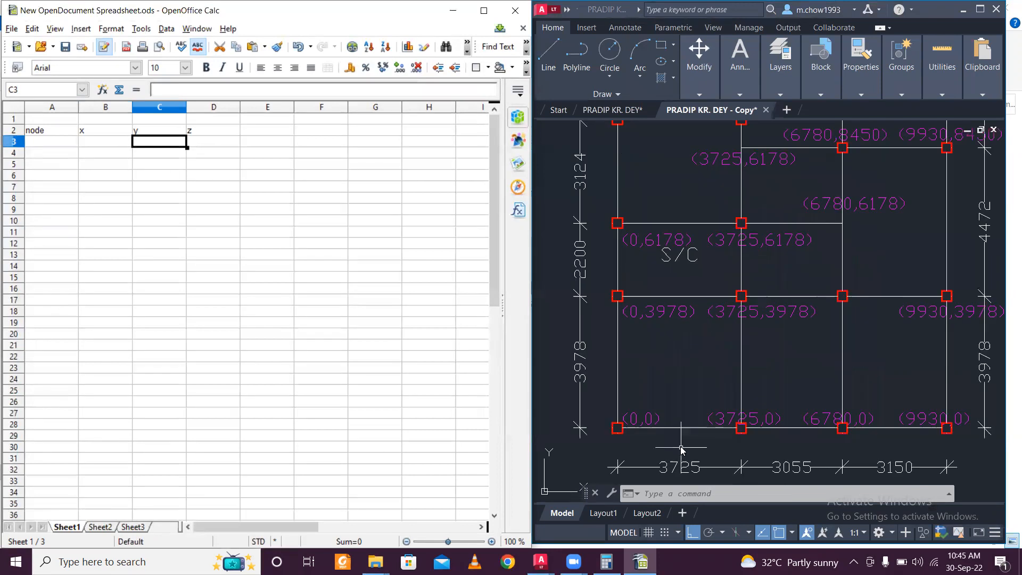
{"action": "left_click", "coordinate": [53, 150]}
{"action": "left_click", "coordinate": [54, 145]}
{"action": "type", "text": "1"}
{"action": "left_click", "coordinate": [112, 145]}
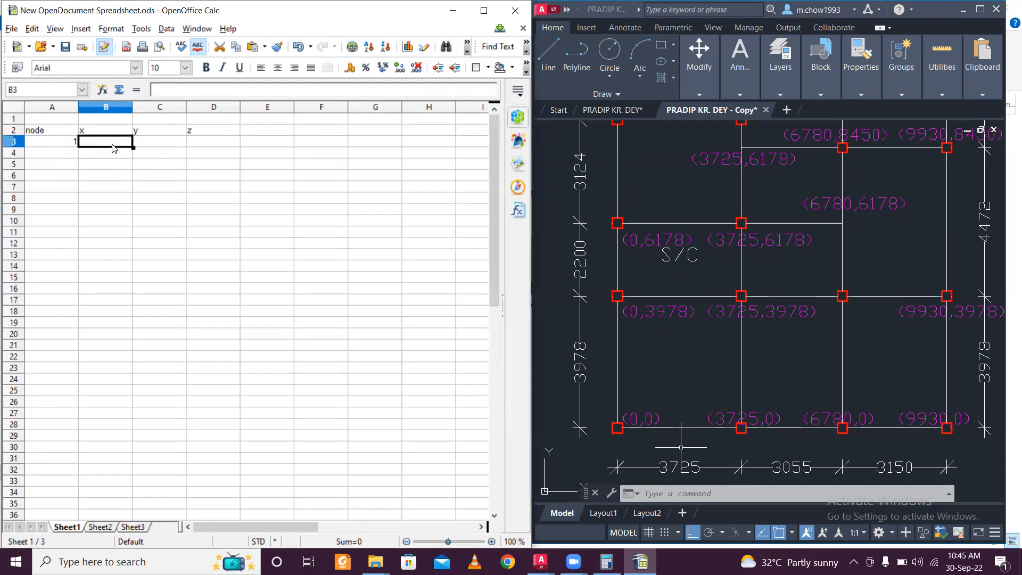
{"action": "type", "text": "0"}
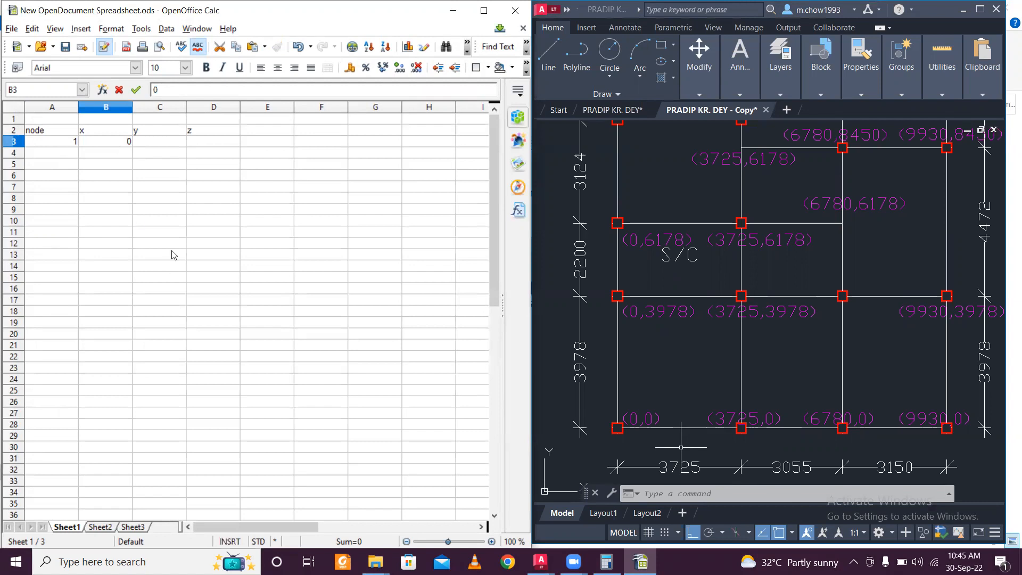
{"action": "left_click", "coordinate": [167, 147]}
{"action": "type", "text": "0"}
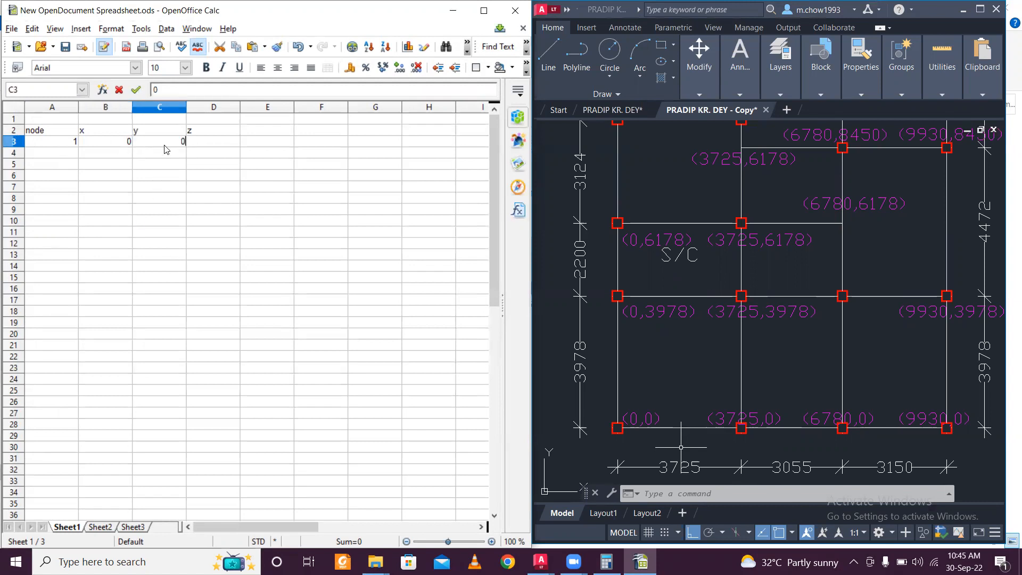
{"action": "left_click", "coordinate": [213, 143]}
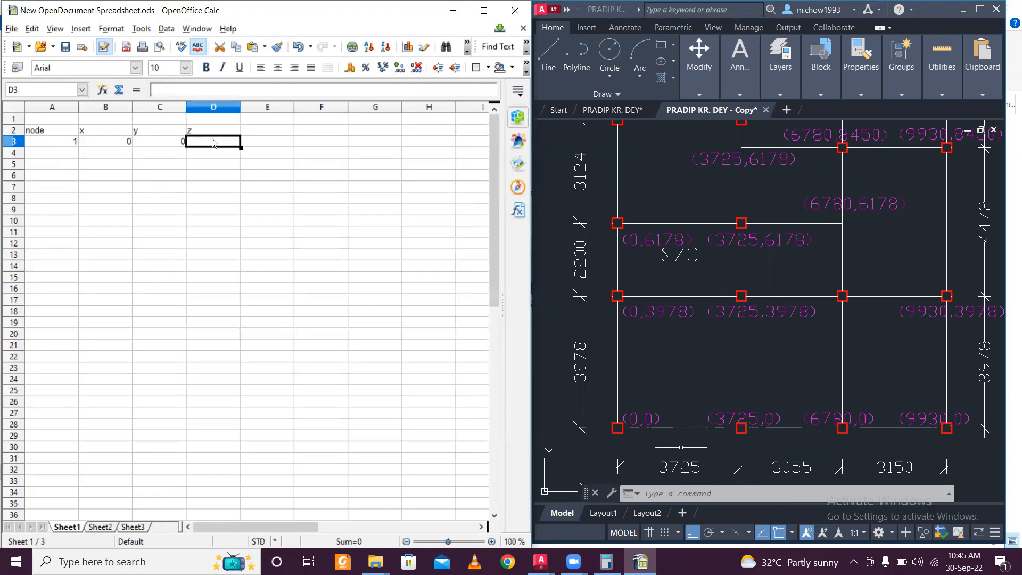
{"action": "type", "text": "0"}
Step: Enter 3.725 as the x value in B4 and format the cell to show three decimal places
{"action": "left_click_drag", "start_coordinate": [146, 171], "coordinate": [121, 172]}
{"action": "left_click", "coordinate": [98, 152]}
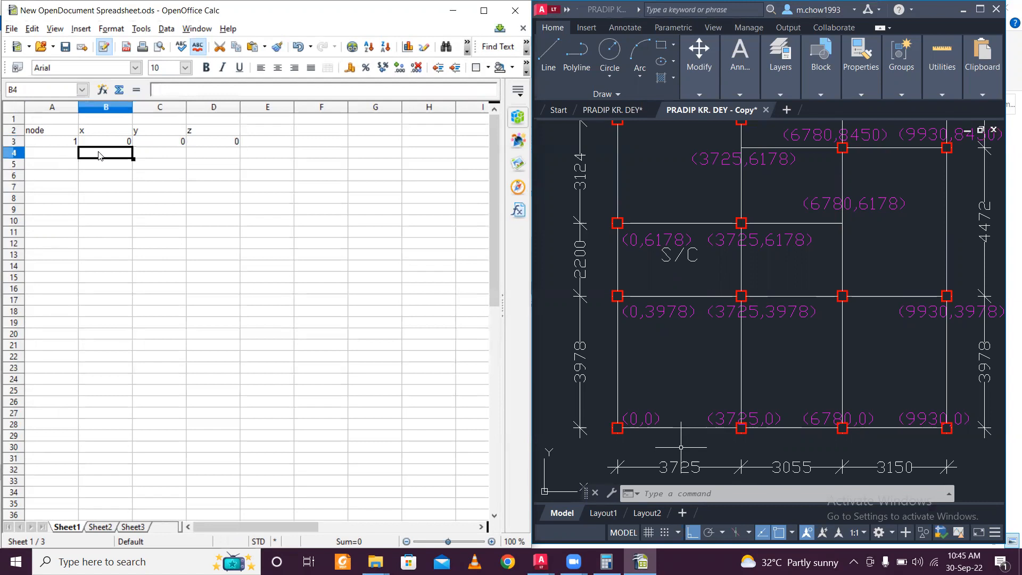
{"action": "type", "text": "3."}
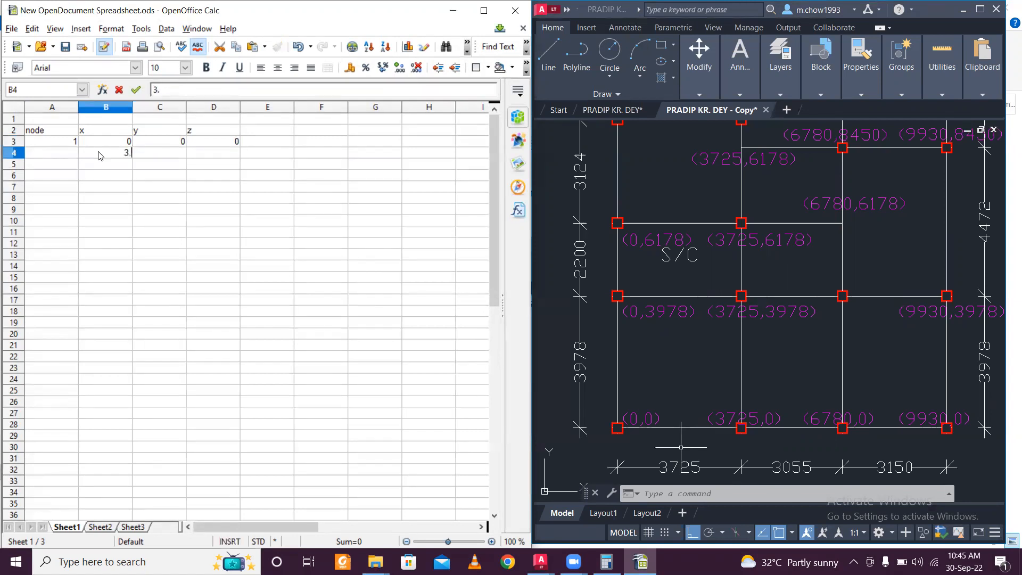
{"action": "type", "text": "725"}
{"action": "left_click", "coordinate": [269, 143]}
{"action": "left_click", "coordinate": [234, 155]}
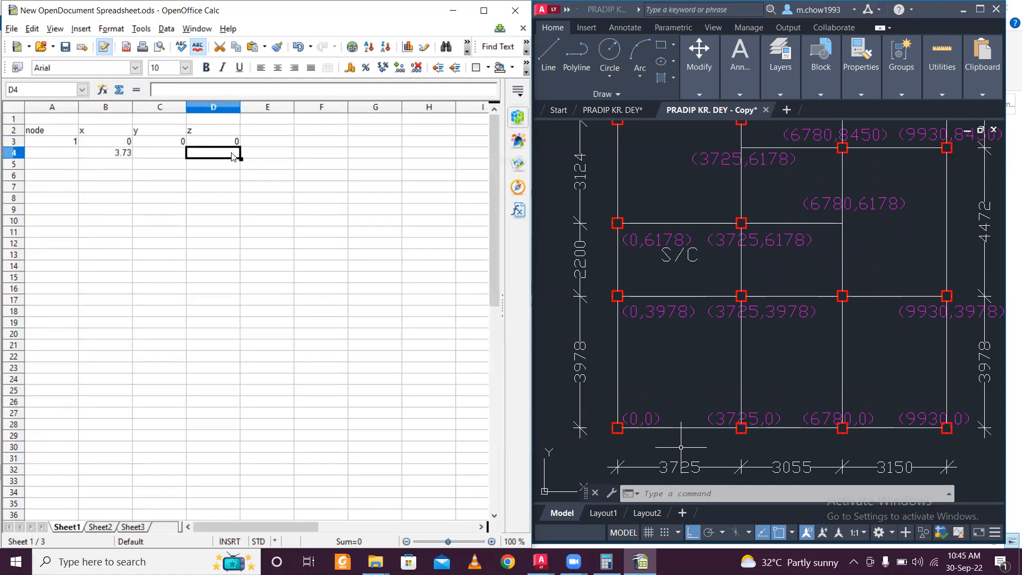
{"action": "left_click", "coordinate": [118, 156]}
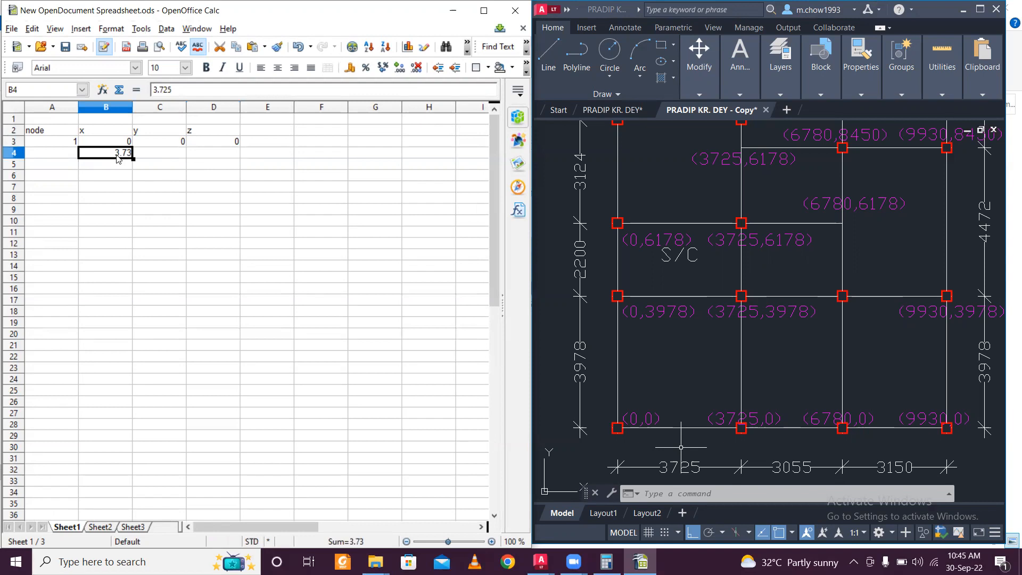
{"action": "left_click", "coordinate": [399, 73]}
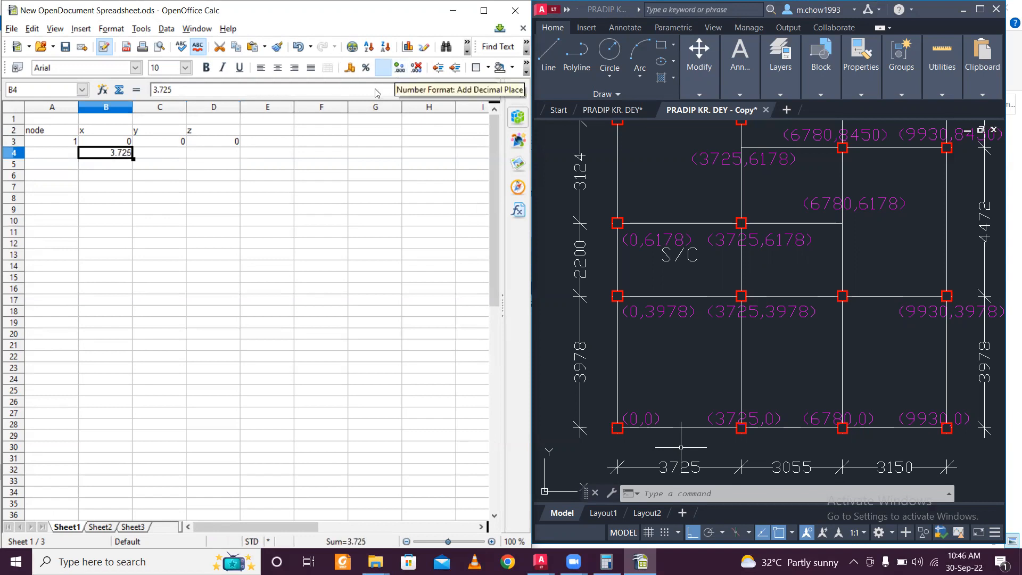
Step: Enter 0 as the y and z values in cells C4 and D4
{"action": "left_click", "coordinate": [173, 206]}
{"action": "left_click", "coordinate": [177, 165]}
{"action": "left_click", "coordinate": [203, 161]}
{"action": "left_click", "coordinate": [183, 162]}
{"action": "left_click", "coordinate": [179, 157]}
{"action": "type", "text": "0"}
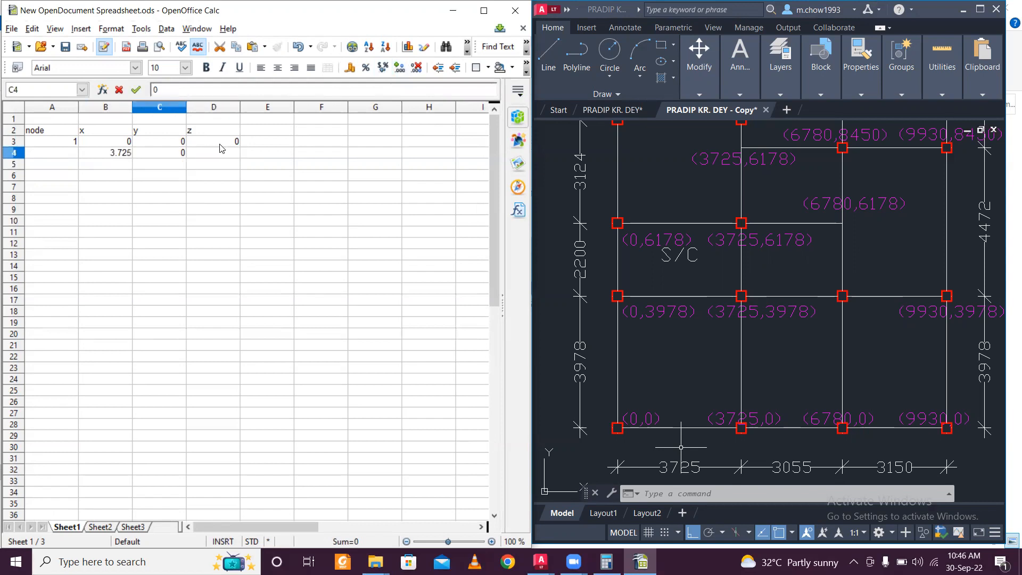
{"action": "left_click", "coordinate": [220, 155]}
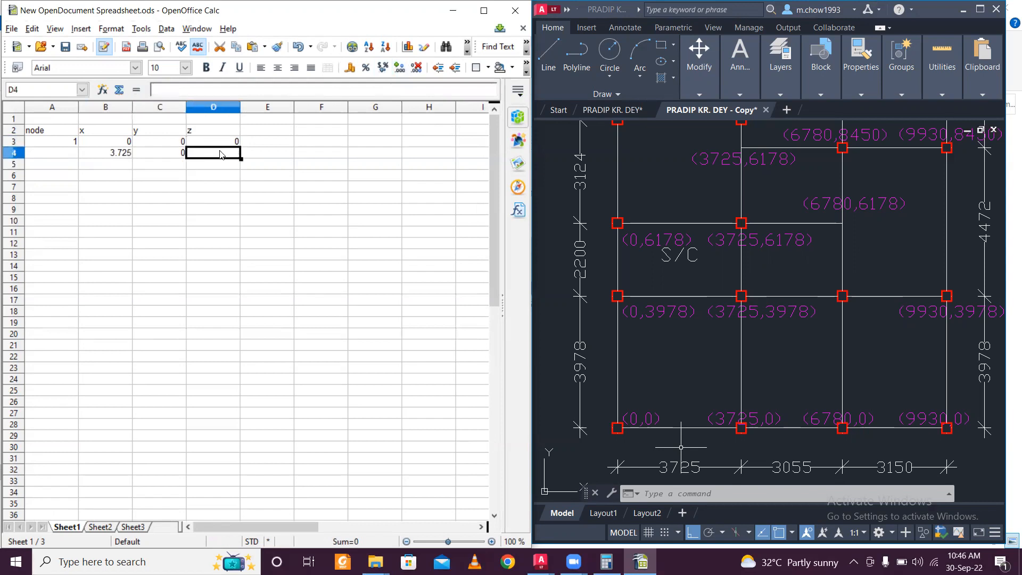
{"action": "type", "text": "0"}
Step: Enter 6.78 as the x value in B5 and 0 as the y value in C5
{"action": "left_click", "coordinate": [113, 169]}
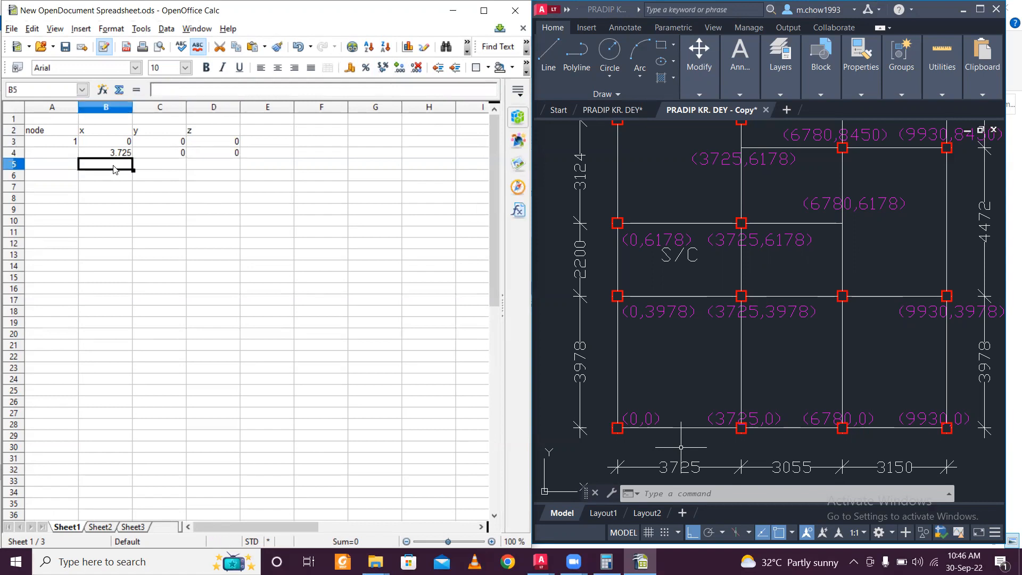
{"action": "type", "text": "6.78"}
{"action": "left_click", "coordinate": [183, 164]}
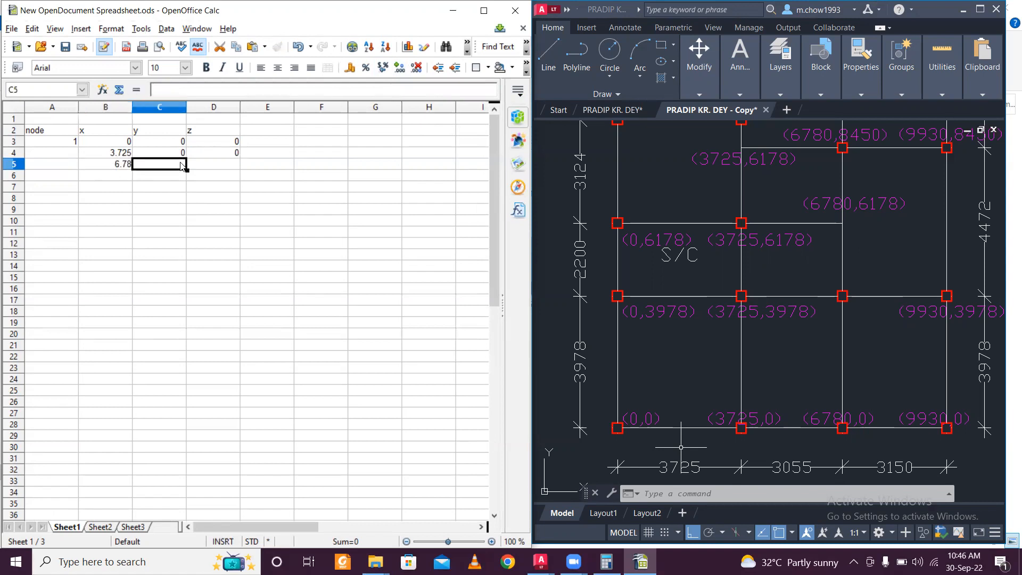
{"action": "type", "text": "0"}
Step: Try to fill the z value of cell D4 into the cells below it
{"action": "left_click_drag", "start_coordinate": [206, 157], "coordinate": [208, 160]}
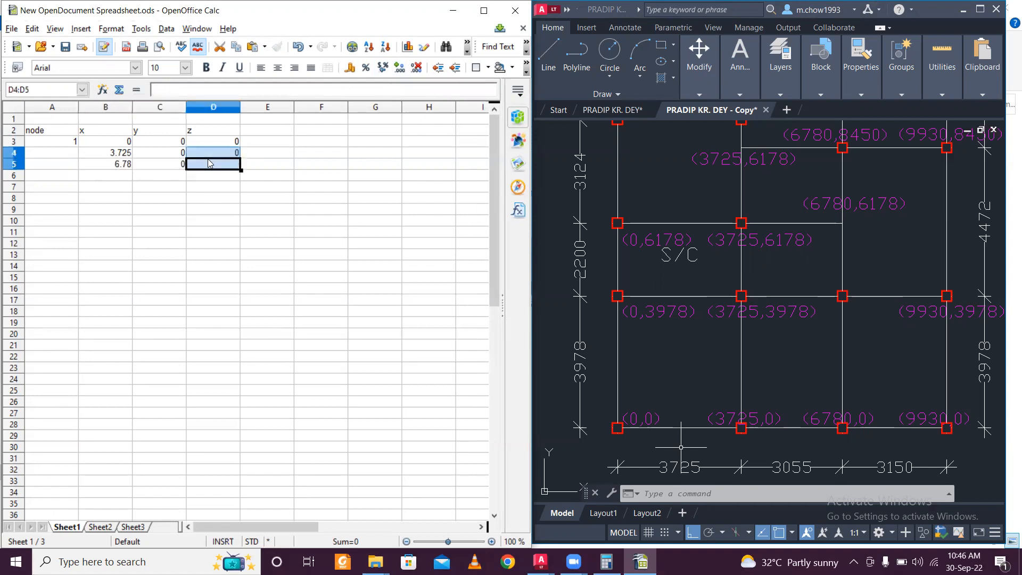
{"action": "left_click", "coordinate": [208, 159]}
{"action": "left_click", "coordinate": [238, 152]}
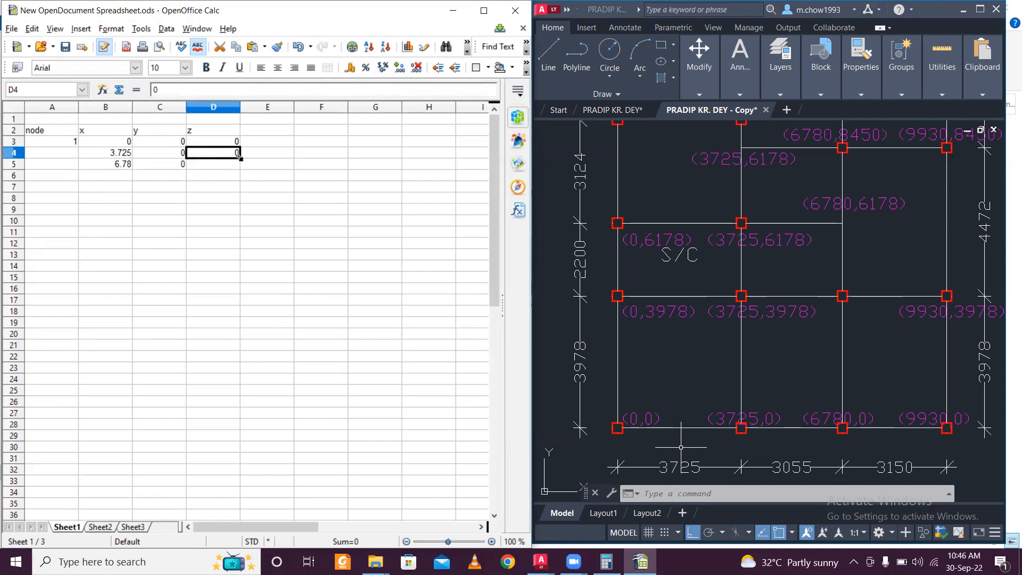
{"action": "left_click_drag", "start_coordinate": [240, 164], "coordinate": [242, 182]}
Step: Enter 0 as the z value in cells D5 and D6
{"action": "left_click", "coordinate": [223, 162]}
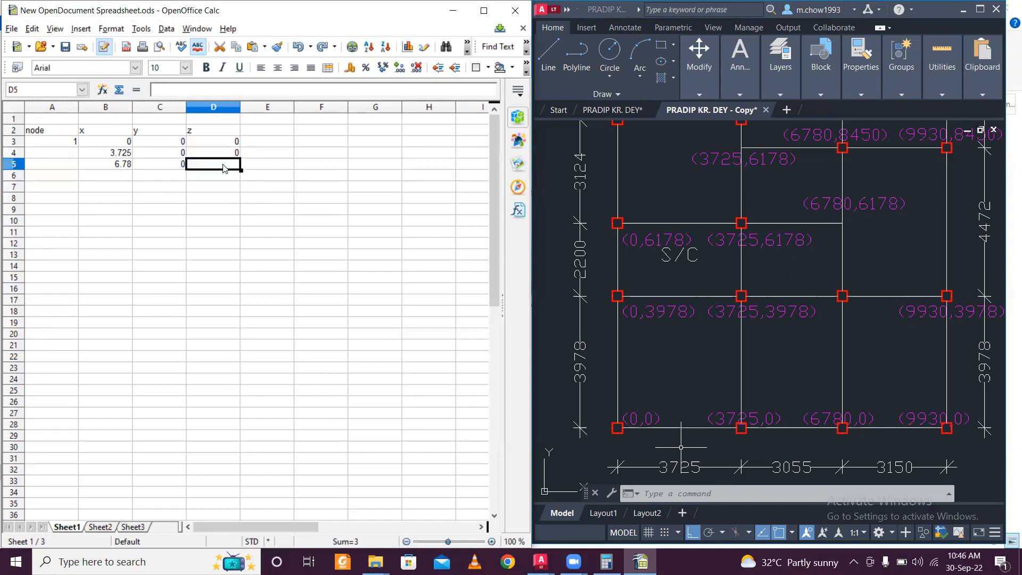
{"action": "type", "text": "0"}
{"action": "key", "text": "Return"}
{"action": "type", "text": "0"}
{"action": "key", "text": "Return"}
{"action": "left_click", "coordinate": [223, 173]}
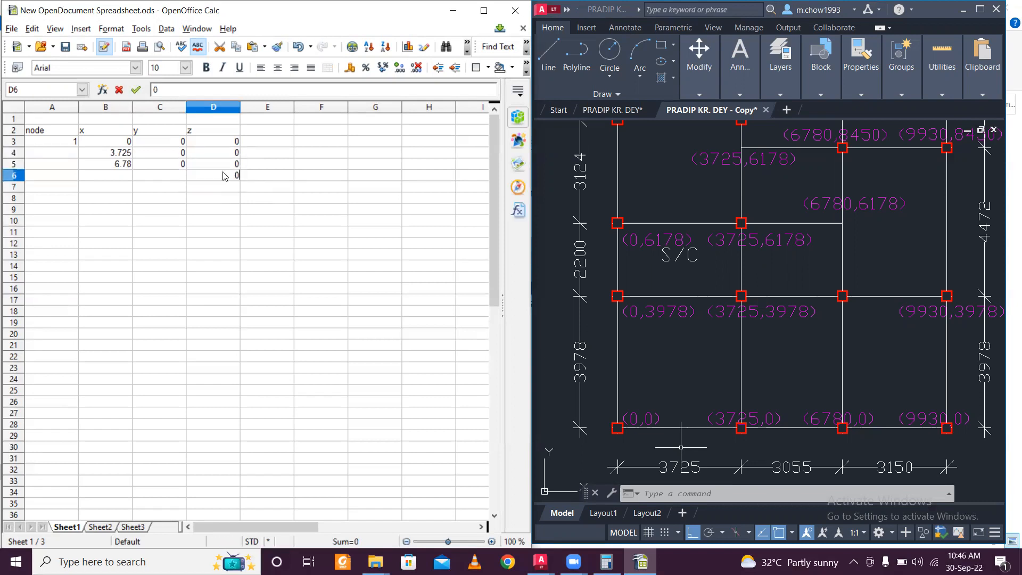
Step: Enter 9.93 as the x value in B6 and 0 as the y value in C6
{"action": "left_click", "coordinate": [116, 180]}
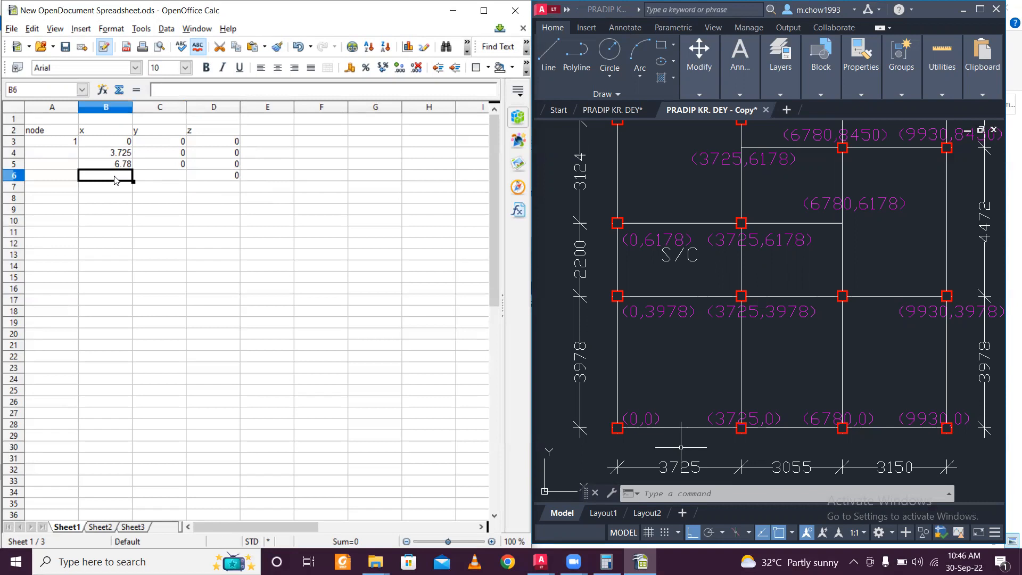
{"action": "type", "text": "9.93"}
{"action": "left_click_drag", "start_coordinate": [151, 164], "coordinate": [166, 180]}
{"action": "left_click", "coordinate": [166, 179]}
{"action": "type", "text": "0"}
Step: Enter 0 as the x value in B7 and 0 as the y value in C7
{"action": "left_click", "coordinate": [127, 190]}
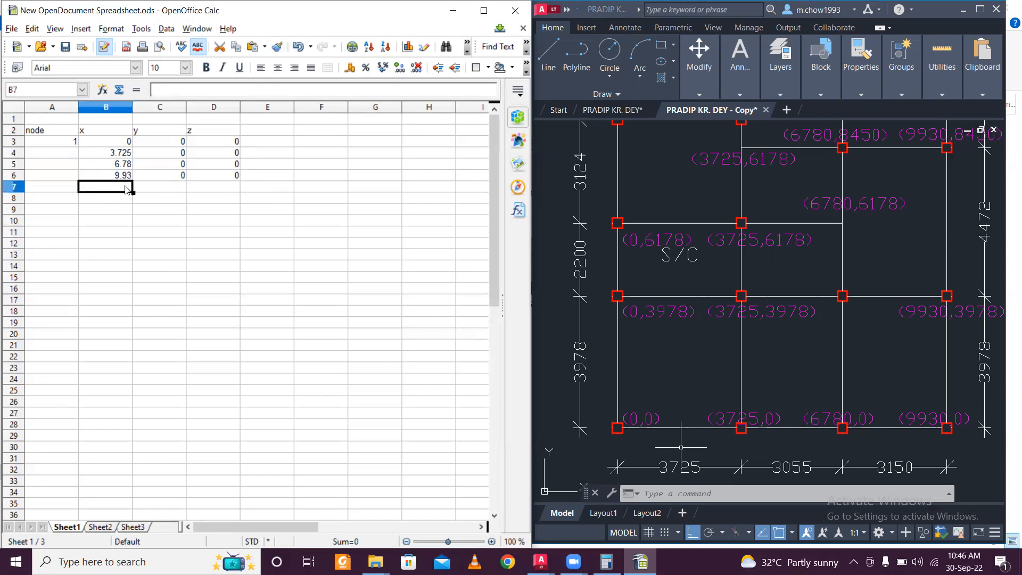
{"action": "type", "text": "0"}
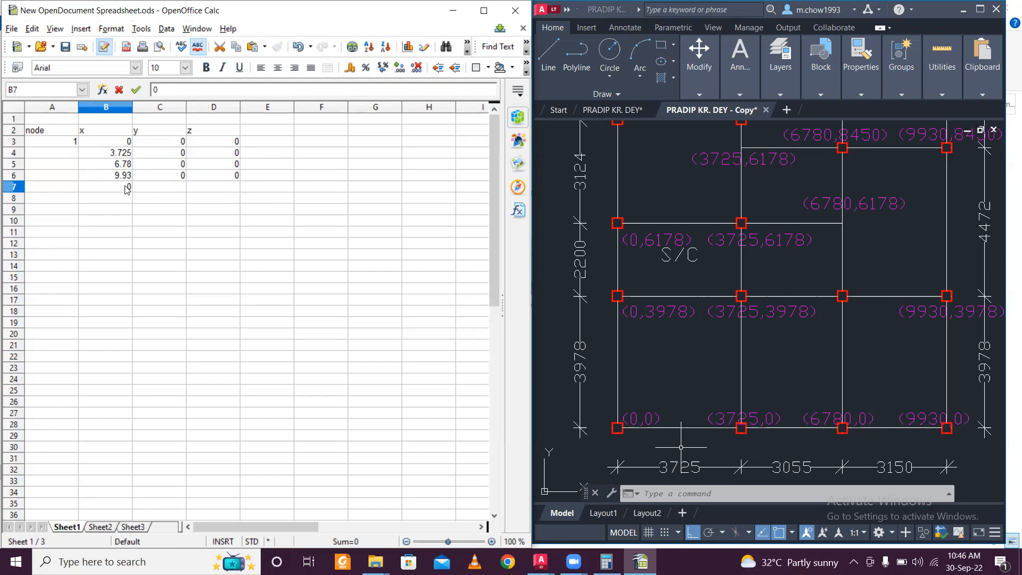
{"action": "left_click", "coordinate": [163, 187]}
{"action": "left_click", "coordinate": [222, 190]}
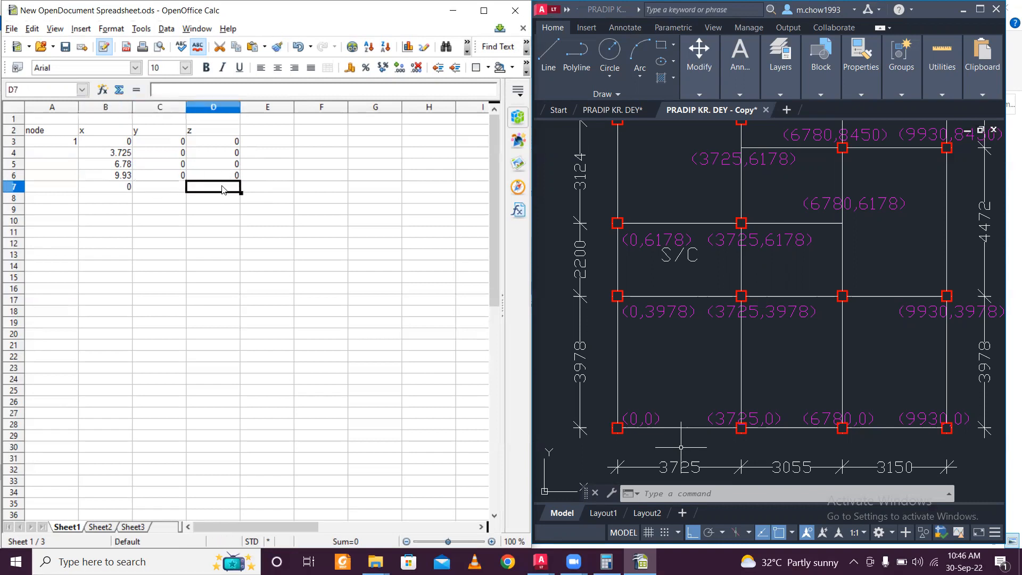
{"action": "left_click", "coordinate": [176, 187]}
{"action": "type", "text": "0"}
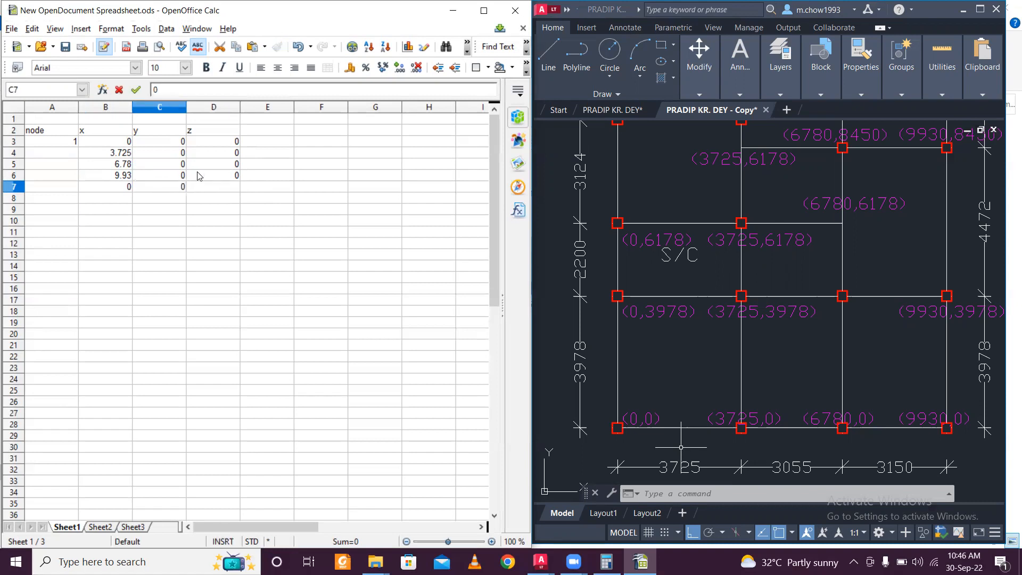
Step: Copy the y values of C3:C7 into cells C8 to C17
{"action": "left_click", "coordinate": [198, 209]}
{"action": "left_click_drag", "start_coordinate": [175, 142], "coordinate": [181, 191]}
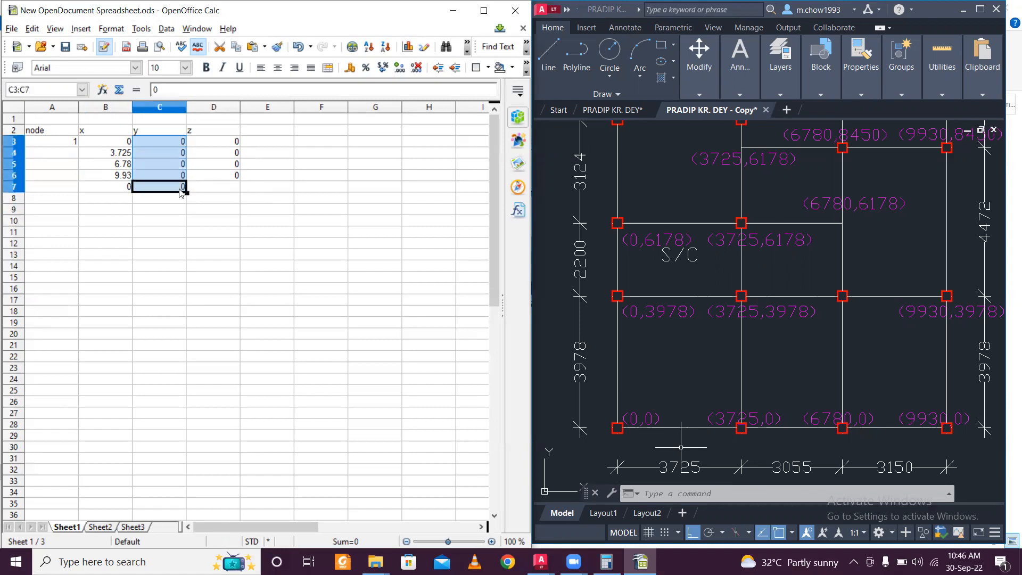
{"action": "key", "text": "ctrl+c"}
{"action": "left_click", "coordinate": [175, 199]}
{"action": "key", "text": "ctrl+v"}
{"action": "left_click", "coordinate": [171, 255]}
{"action": "key", "text": "ctrl+v"}
{"action": "left_click", "coordinate": [174, 335]}
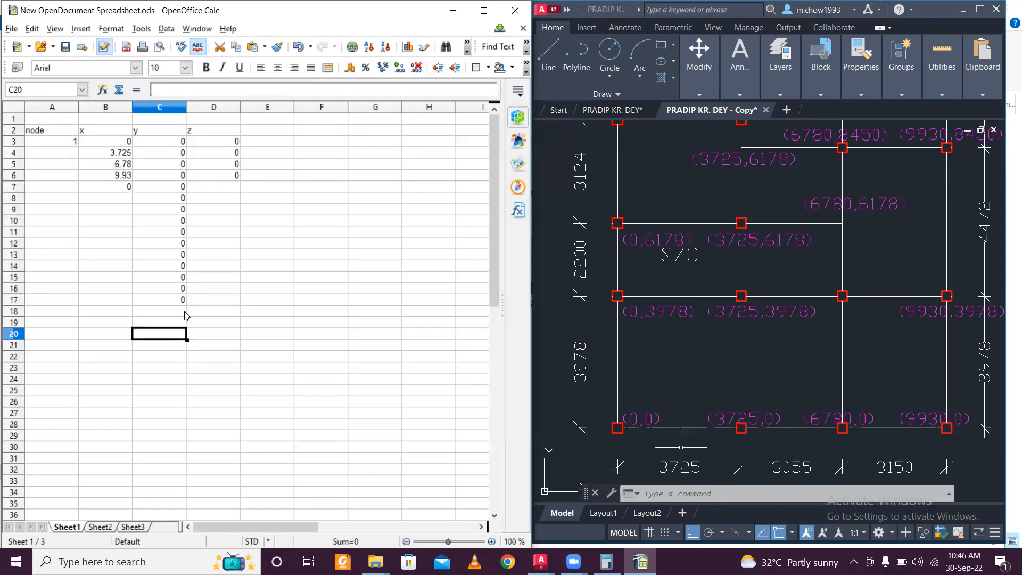
Step: Enter 3.978 as the z value in D7 and 3.725 as the x value in B8
{"action": "left_click", "coordinate": [229, 192]}
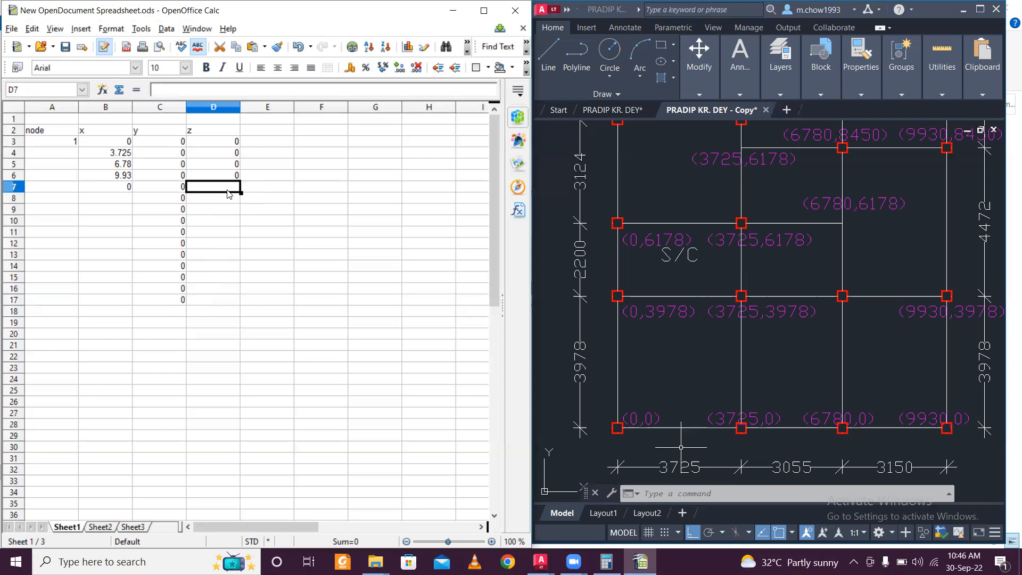
{"action": "type", "text": "3.978"}
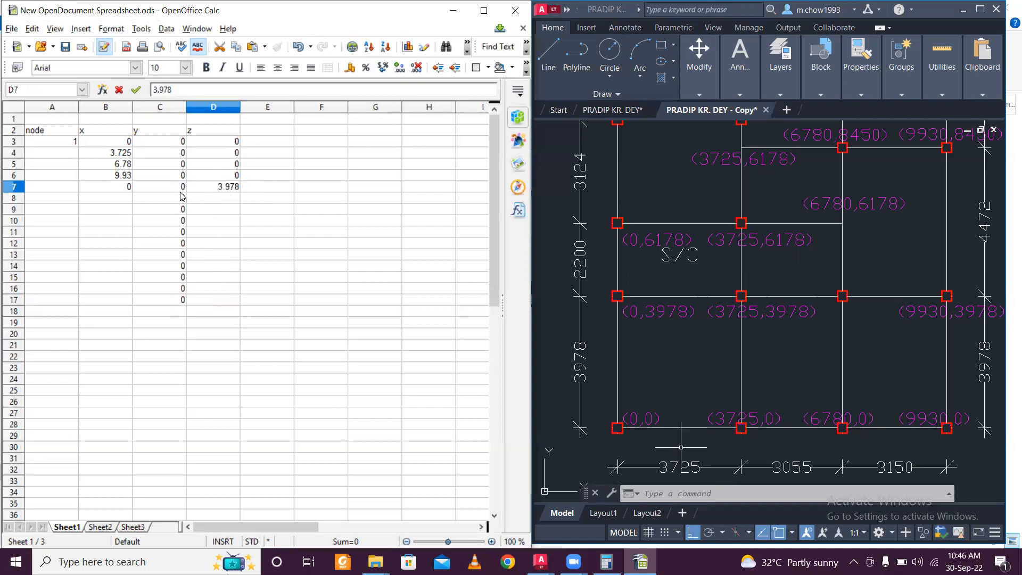
{"action": "left_click", "coordinate": [121, 205]}
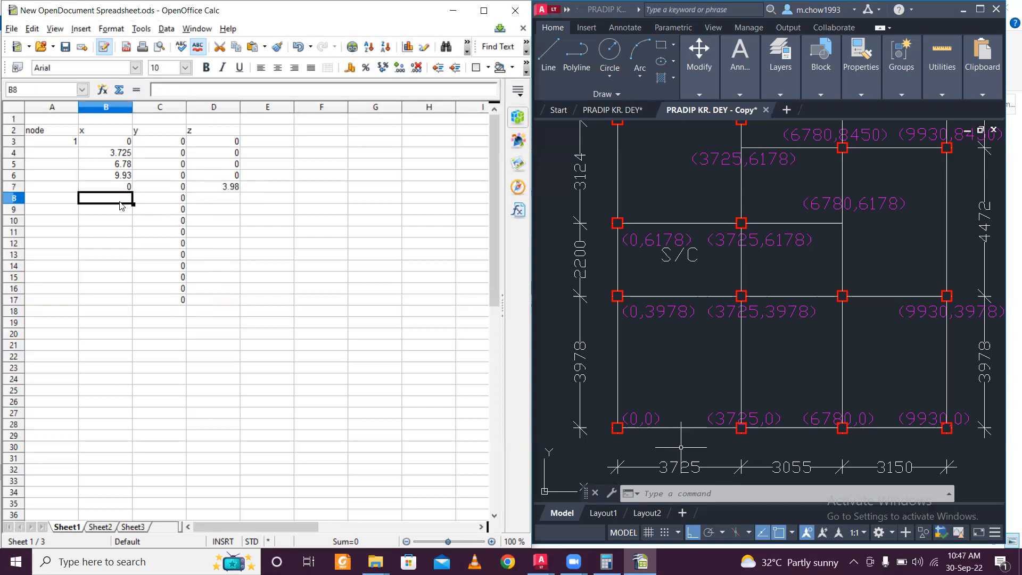
{"action": "type", "text": "3.725"}
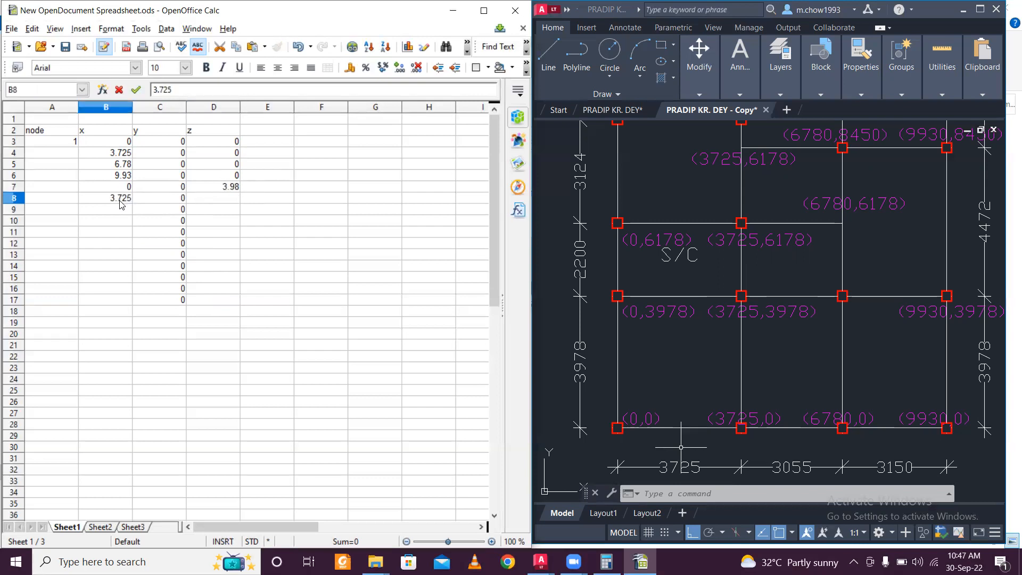
{"action": "left_click", "coordinate": [129, 212]}
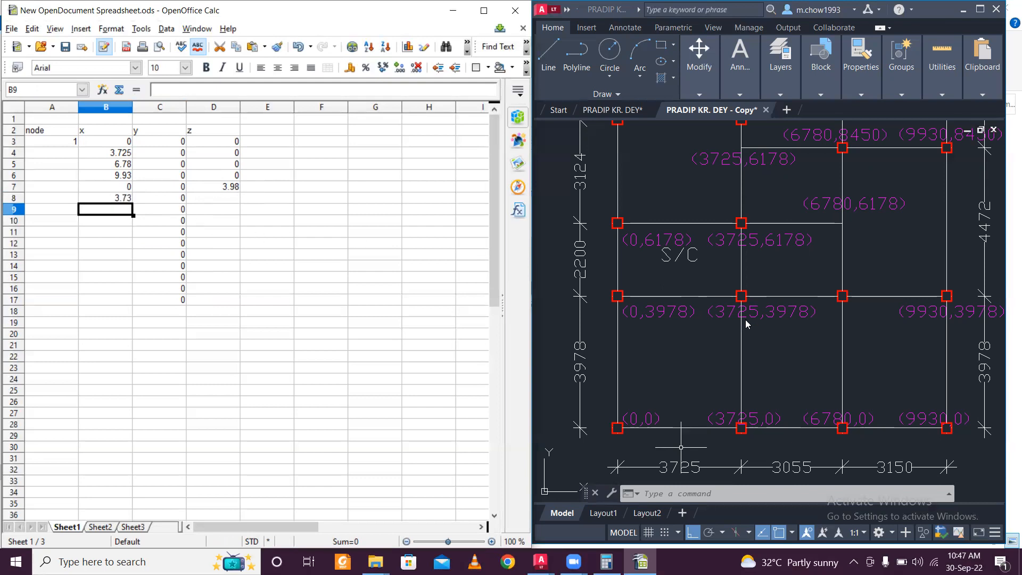
Step: In AutoCAD, copy the (6780,0) label straight up to just below the third column of the second row in the key plan
{"action": "left_click", "coordinate": [776, 338]}
{"action": "left_click", "coordinate": [884, 414]}
{"action": "left_click", "coordinate": [867, 408]}
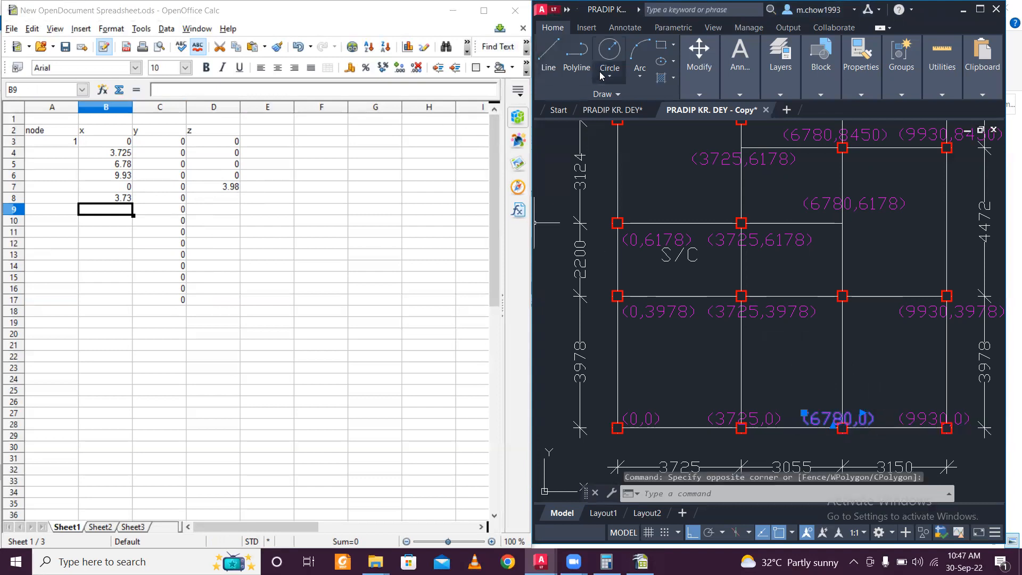
{"action": "type", "text": "co"}
{"action": "key", "text": "Return"}
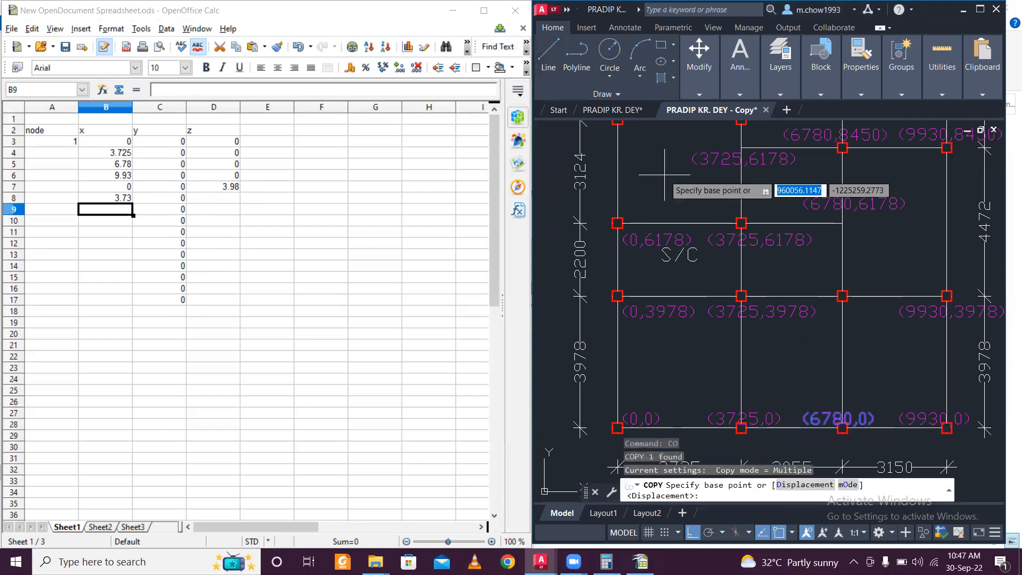
{"action": "left_click", "coordinate": [827, 418]}
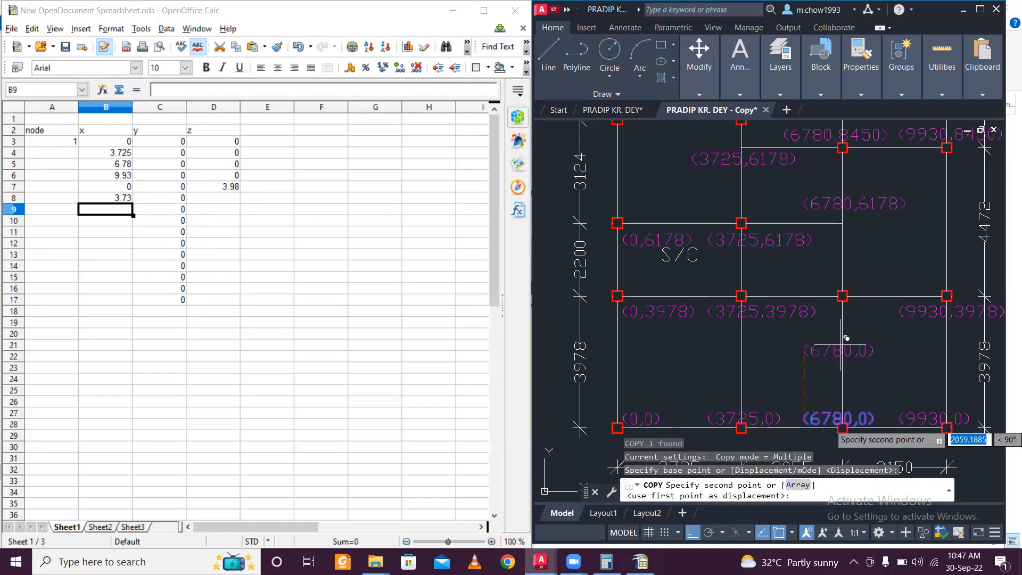
{"action": "left_click", "coordinate": [879, 318]}
{"action": "key", "text": "Escape"}
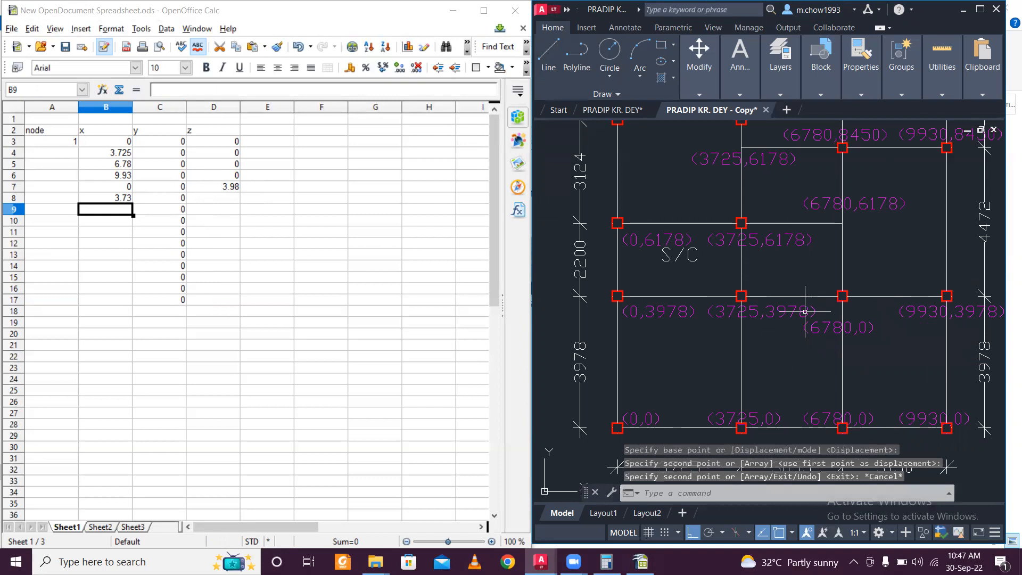
Step: Change the copied (6780,0) label below the third column of the second row to (6780,3978)
{"action": "left_click", "coordinate": [761, 311]}
{"action": "double_click", "coordinate": [766, 311]}
{"action": "left_click_drag", "start_coordinate": [810, 313], "coordinate": [773, 312]}
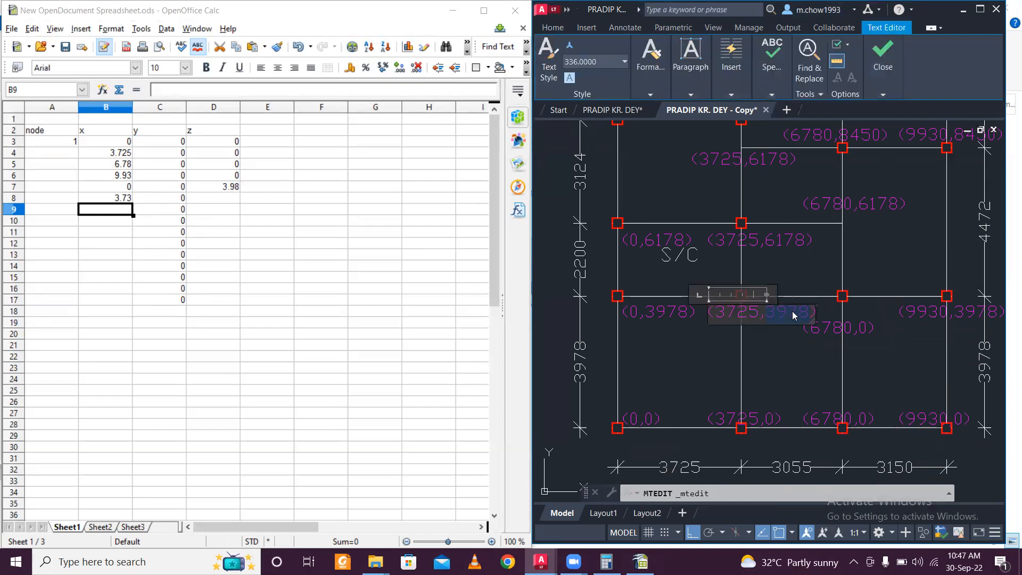
{"action": "left_click", "coordinate": [838, 327]}
{"action": "double_click", "coordinate": [852, 328]}
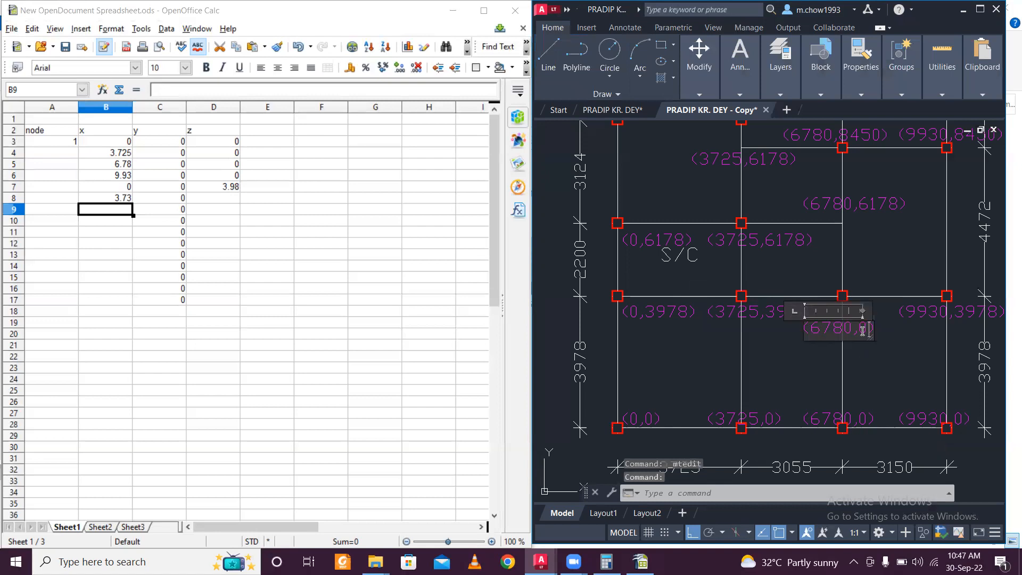
{"action": "type", "text": "3978"}
{"action": "left_click", "coordinate": [885, 364]}
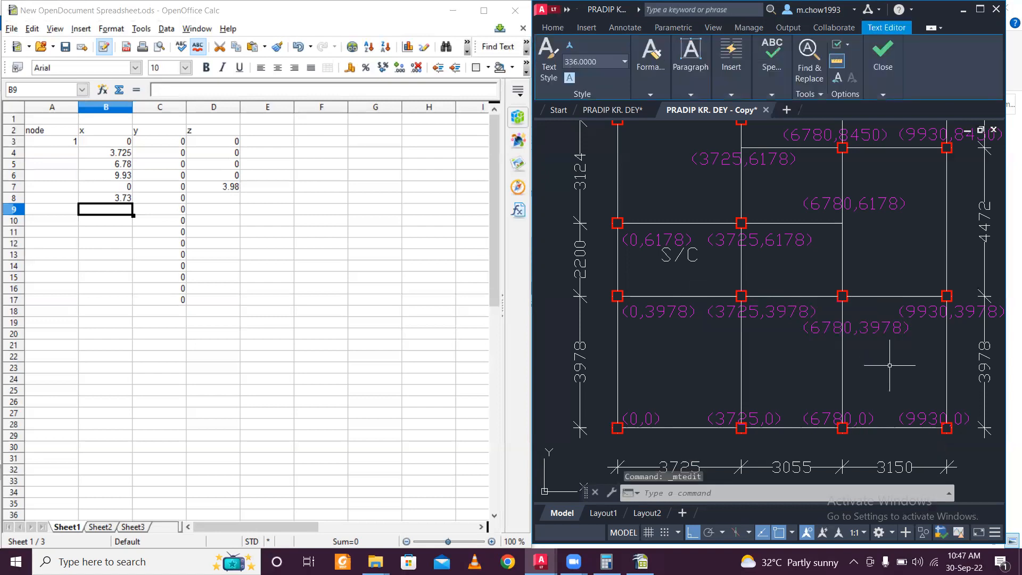
Step: Switch to OpenOffice Calc and enter 6.78 as the x value in B9
{"action": "left_click", "coordinate": [117, 213]}
{"action": "type", "text": "6.78"}
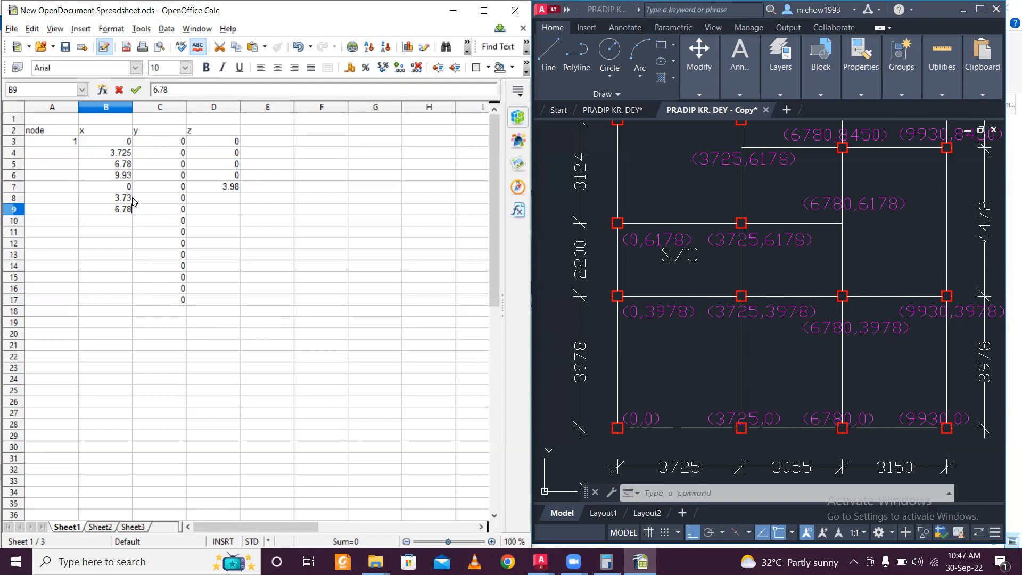
{"action": "left_click", "coordinate": [124, 224]}
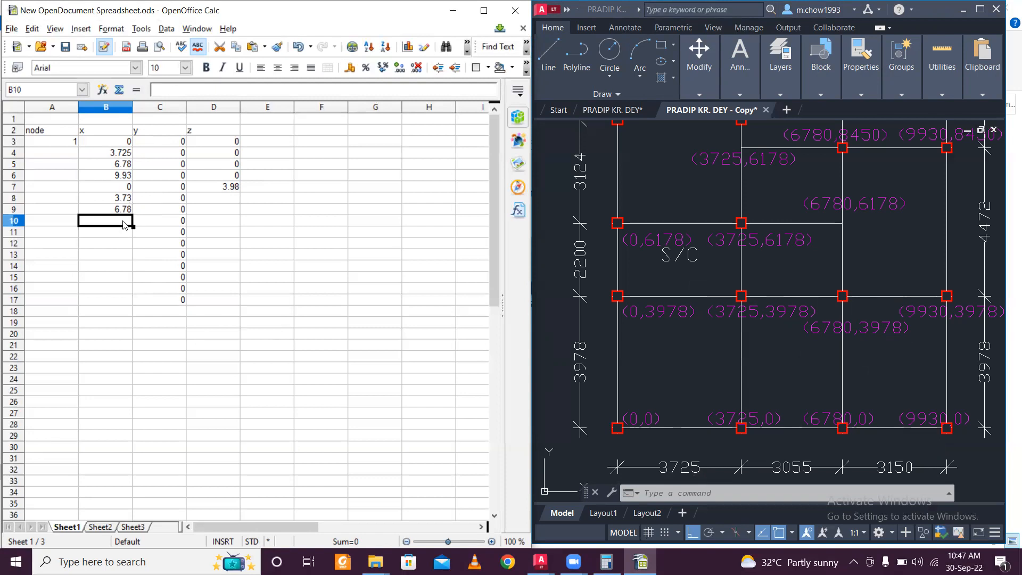
Step: Format the whole z column D to show two decimal places
{"action": "left_click", "coordinate": [232, 188]}
{"action": "left_click", "coordinate": [221, 108]}
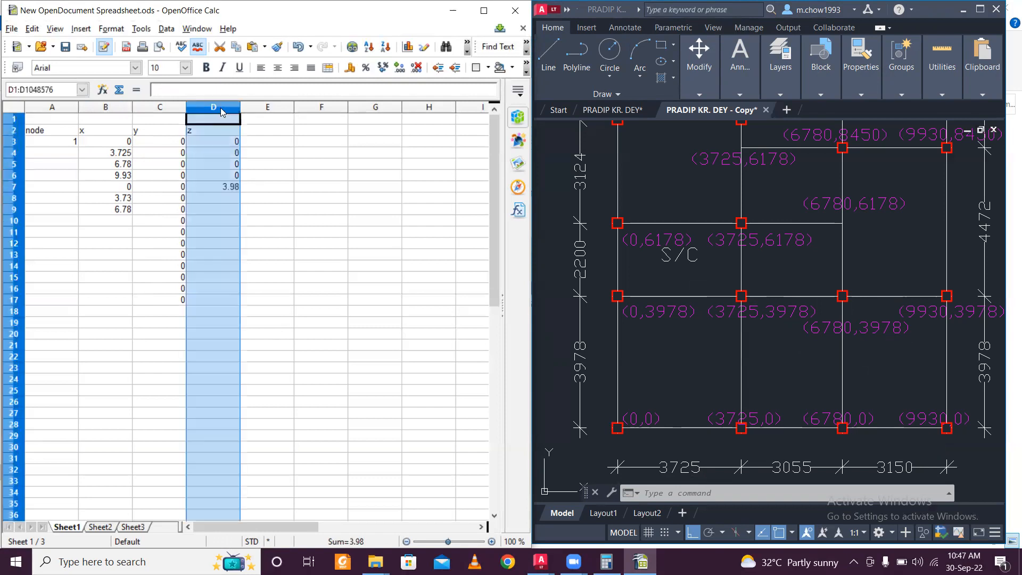
{"action": "left_click", "coordinate": [400, 68]}
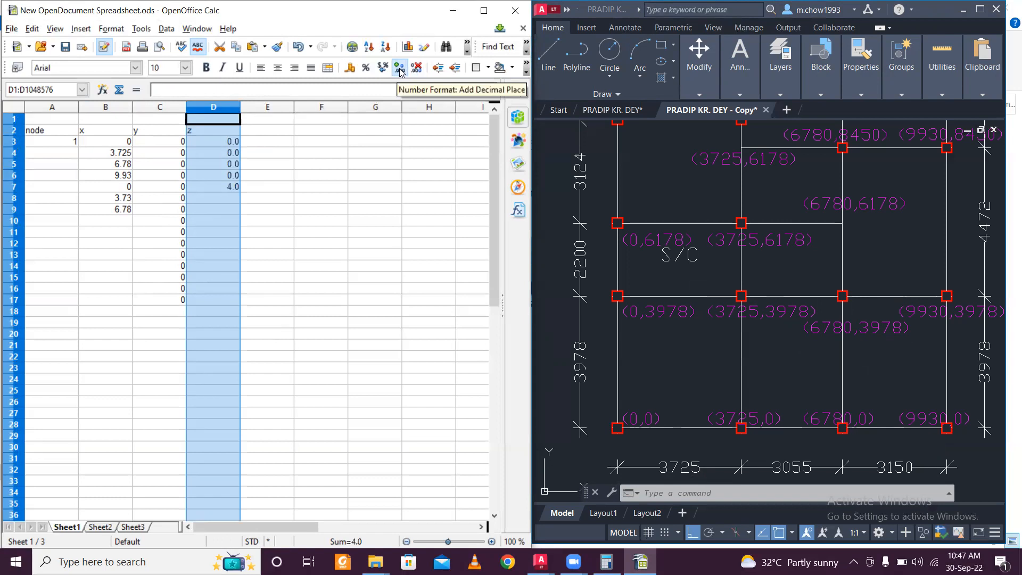
{"action": "left_click", "coordinate": [399, 68]}
{"action": "left_click", "coordinate": [287, 256]}
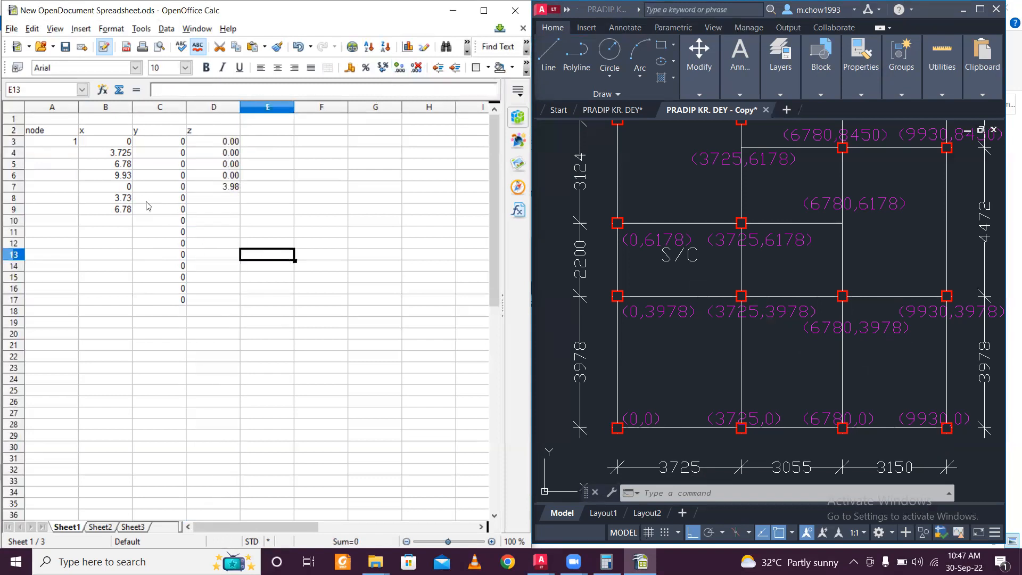
Step: Format the whole x column B to show three decimal places
{"action": "left_click", "coordinate": [119, 108]}
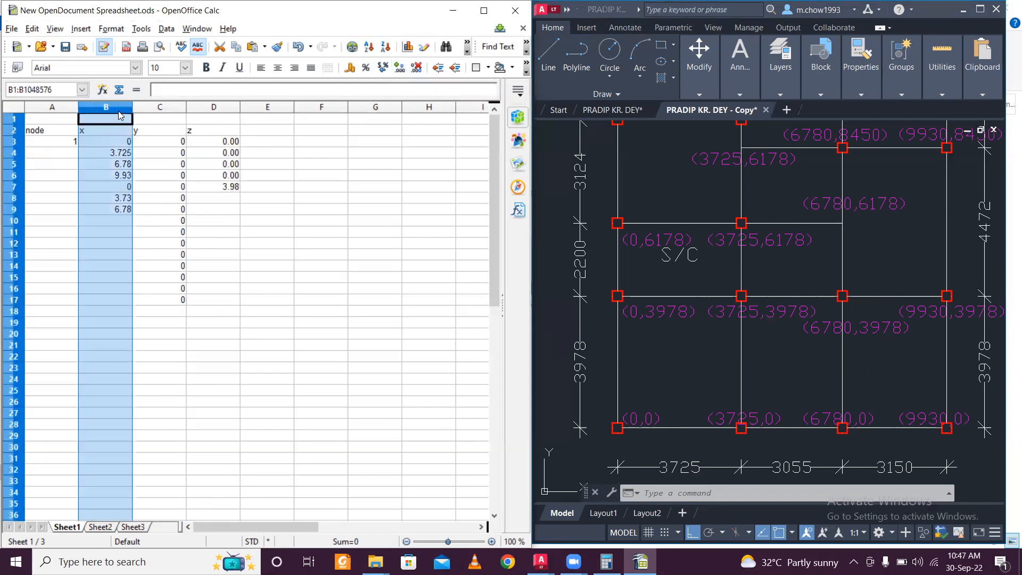
{"action": "left_click", "coordinate": [387, 74]}
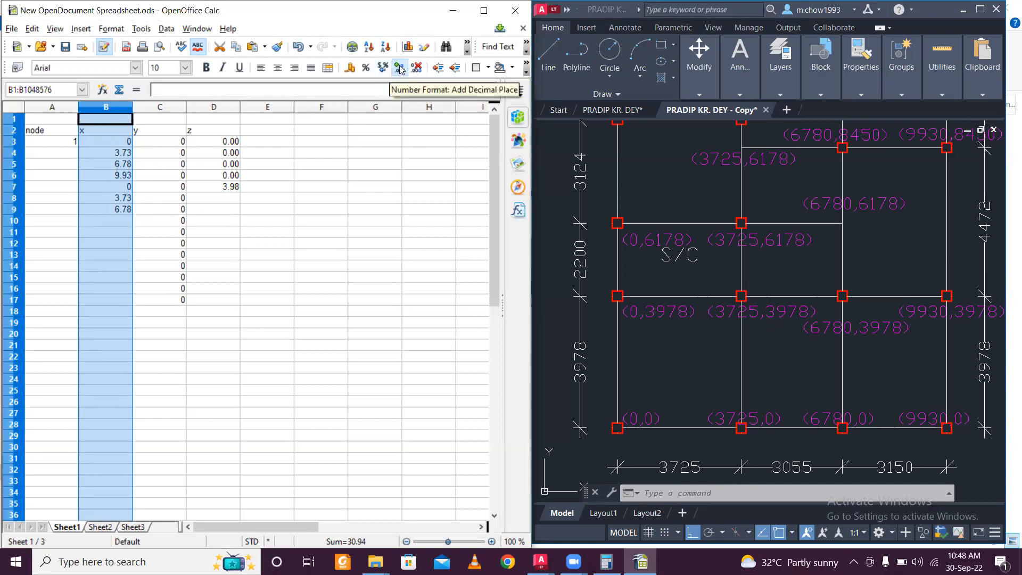
{"action": "left_click", "coordinate": [400, 69]}
{"action": "left_click", "coordinate": [399, 70]}
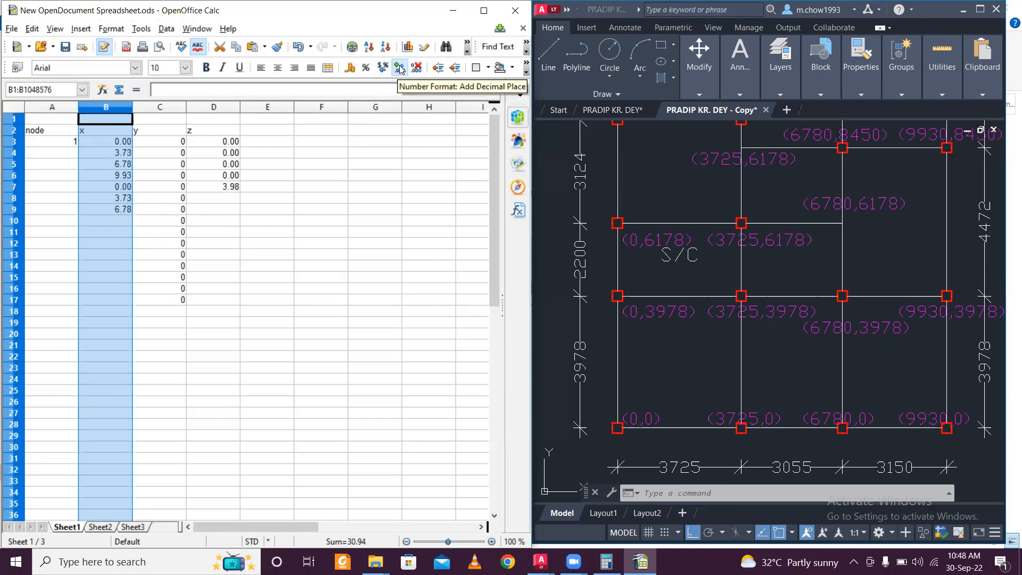
{"action": "left_click", "coordinate": [399, 70]}
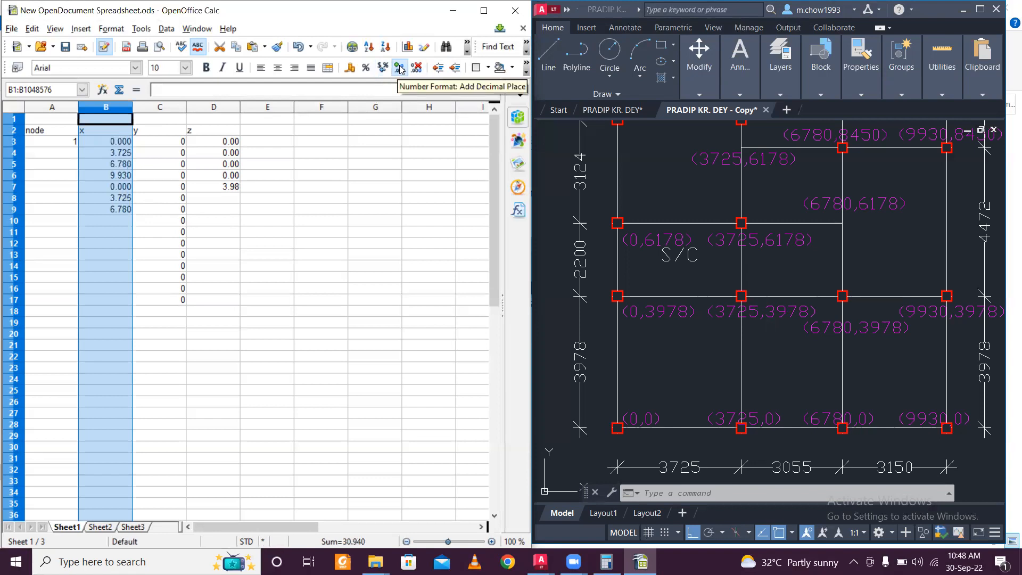
{"action": "left_click", "coordinate": [385, 200]}
{"action": "left_click", "coordinate": [250, 222]}
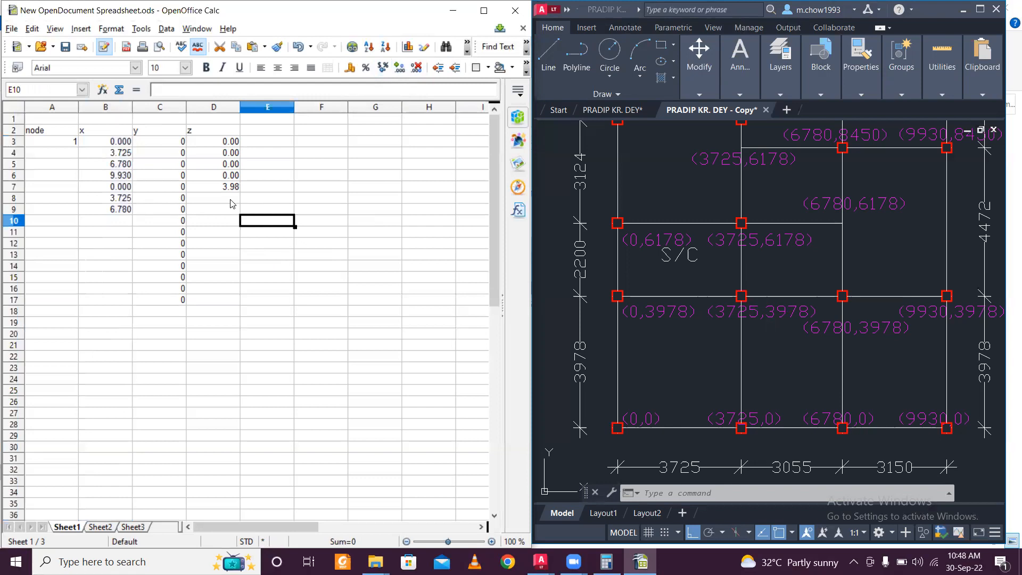
Step: Enter 9.93 as the x value in B10
{"action": "left_click", "coordinate": [230, 201]}
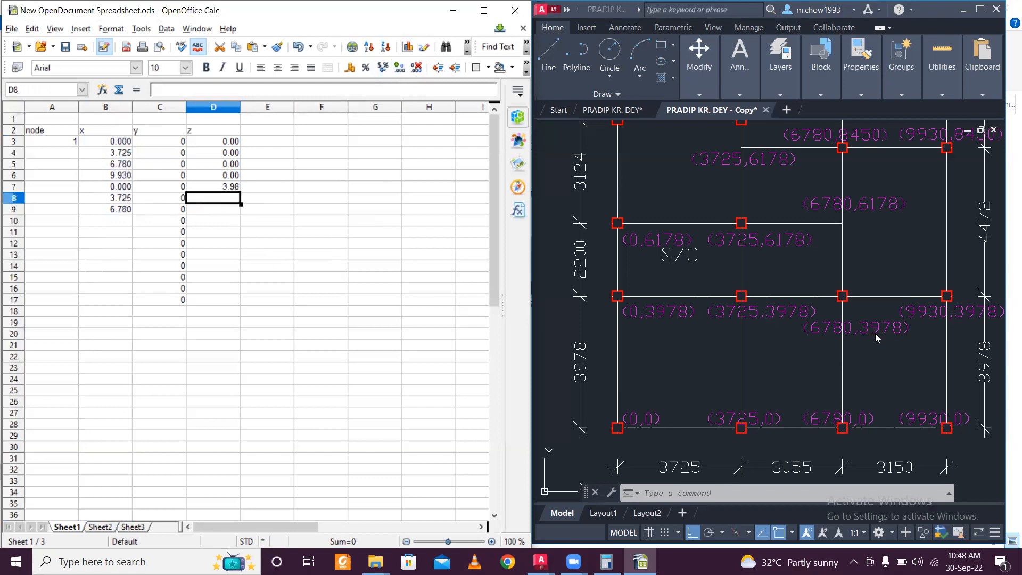
{"action": "left_click", "coordinate": [118, 226]}
{"action": "type", "text": "9.93"}
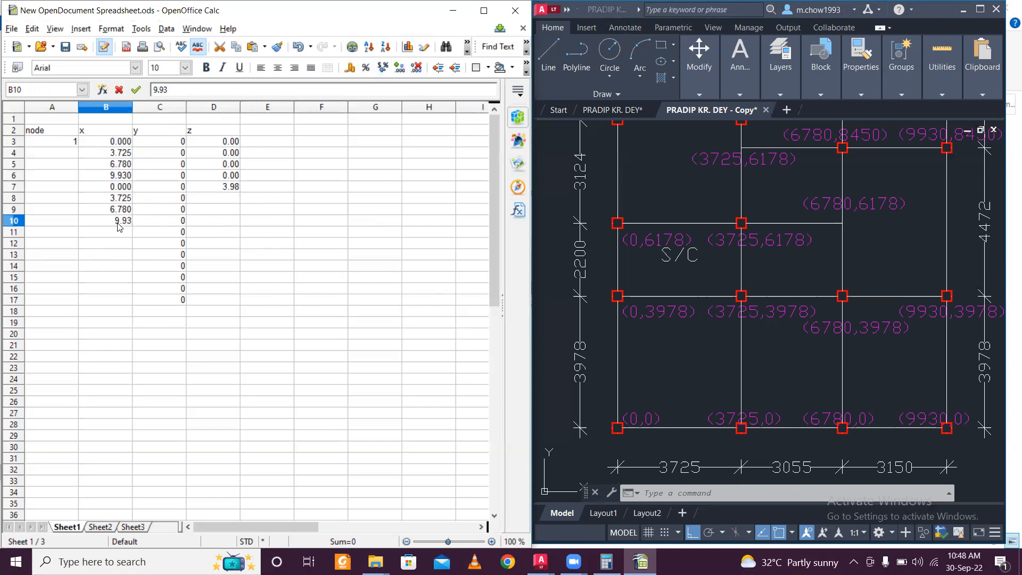
{"action": "double_click", "coordinate": [176, 212]}
Step: Format the whole z column D to show three decimal places
{"action": "left_click", "coordinate": [226, 191]}
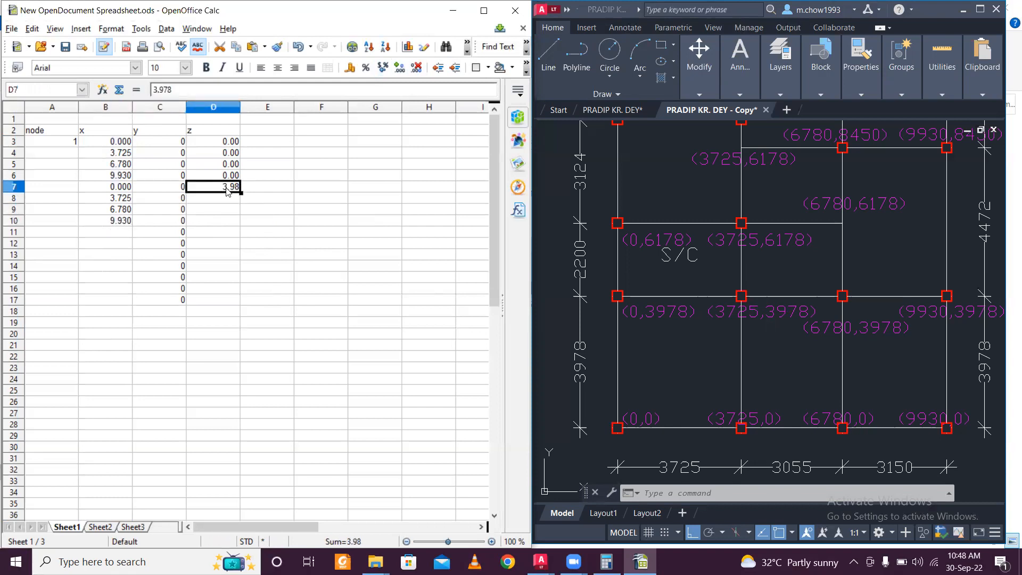
{"action": "left_click", "coordinate": [402, 73]}
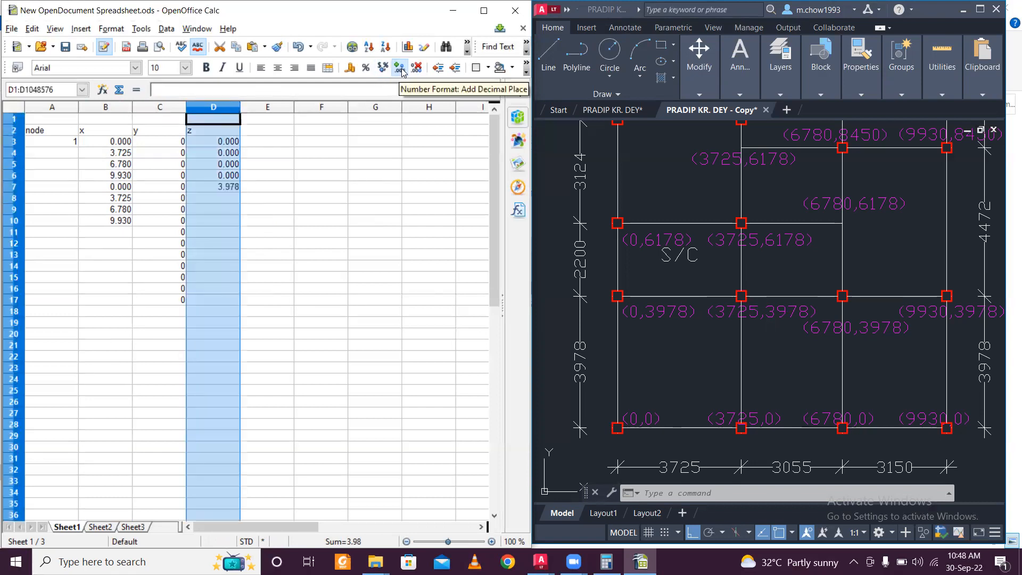
{"action": "left_click", "coordinate": [255, 232]}
{"action": "left_click", "coordinate": [222, 184]}
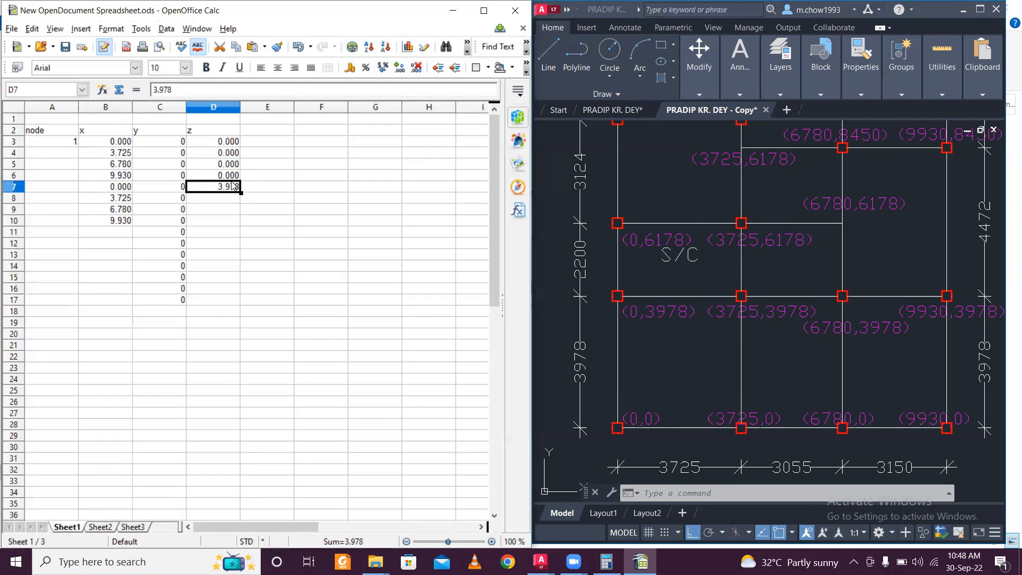
Step: Enter 3.978 as the z value in each of cells D8, D9 and D10
{"action": "left_click", "coordinate": [223, 198]}
{"action": "type", "text": "3.978"}
{"action": "key", "text": "Return"}
{"action": "type", "text": "3.978"}
{"action": "key", "text": "Return"}
{"action": "type", "text": "3.978"}
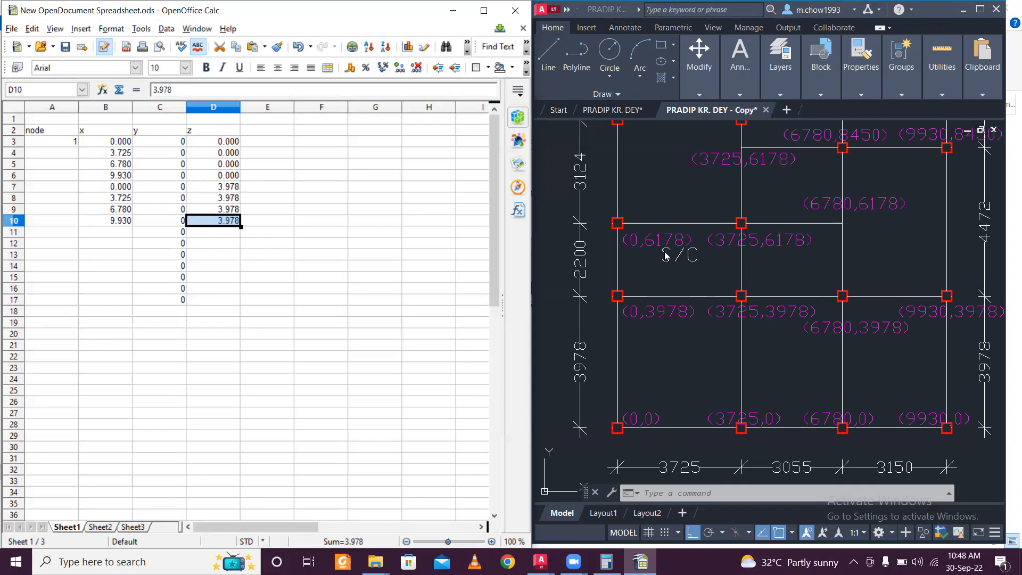
Step: Enter the x values 0, 3.725 and 6.78 in cells B11, B12 and B13
{"action": "left_click", "coordinate": [122, 238]}
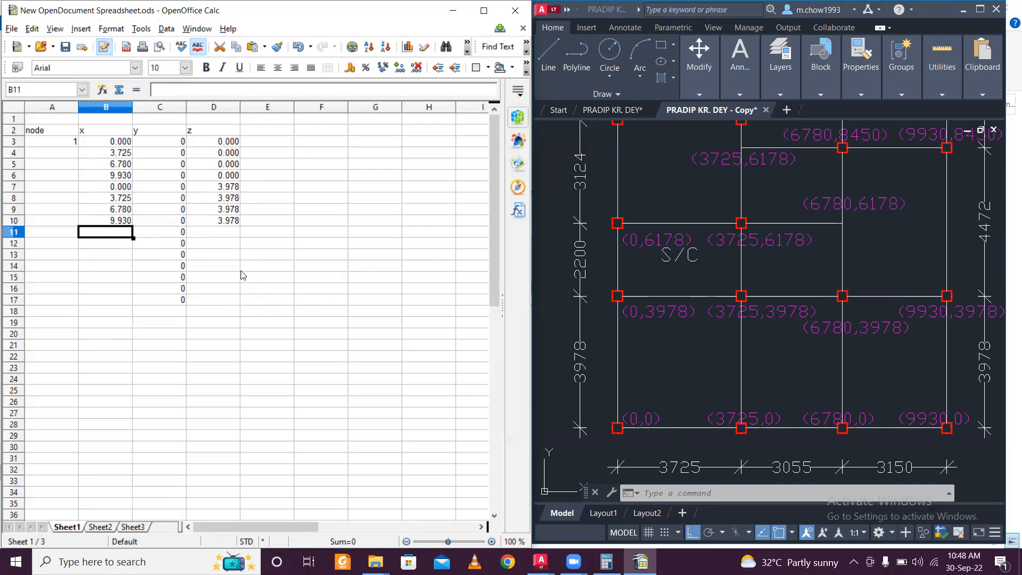
{"action": "type", "text": "0"}
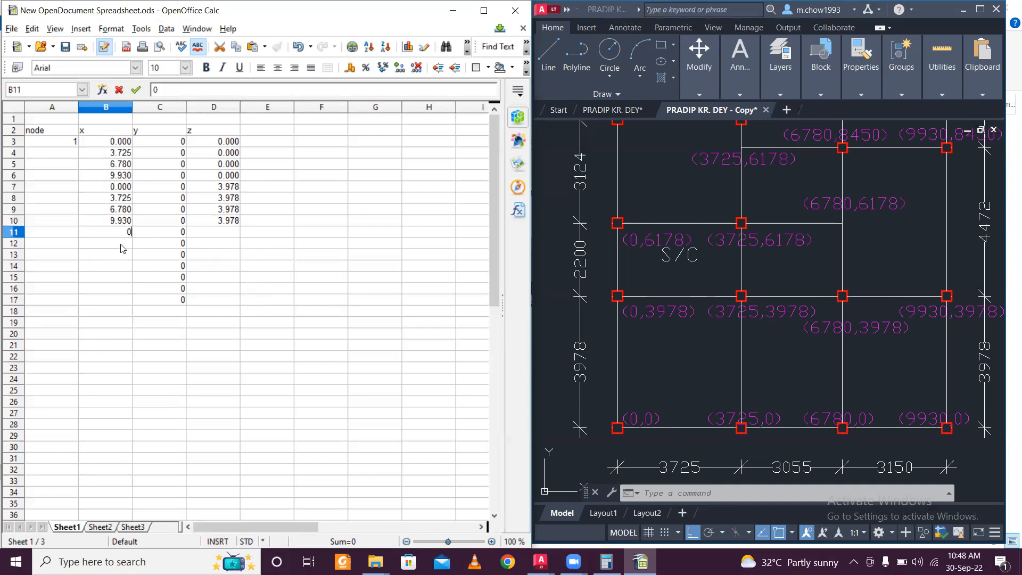
{"action": "left_click", "coordinate": [121, 245]}
{"action": "type", "text": "3.725"}
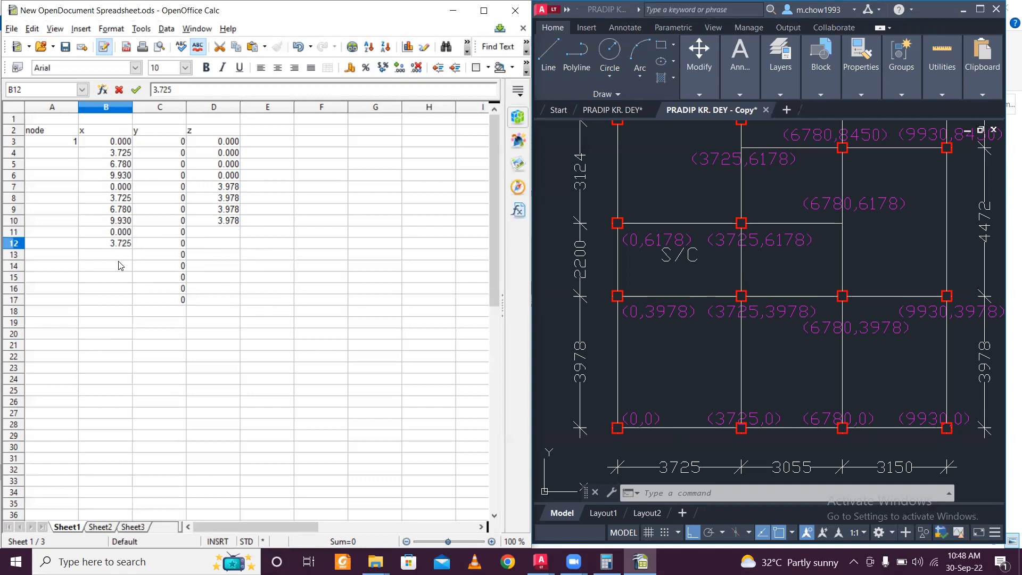
{"action": "left_click", "coordinate": [120, 266]}
{"action": "left_click", "coordinate": [121, 254]}
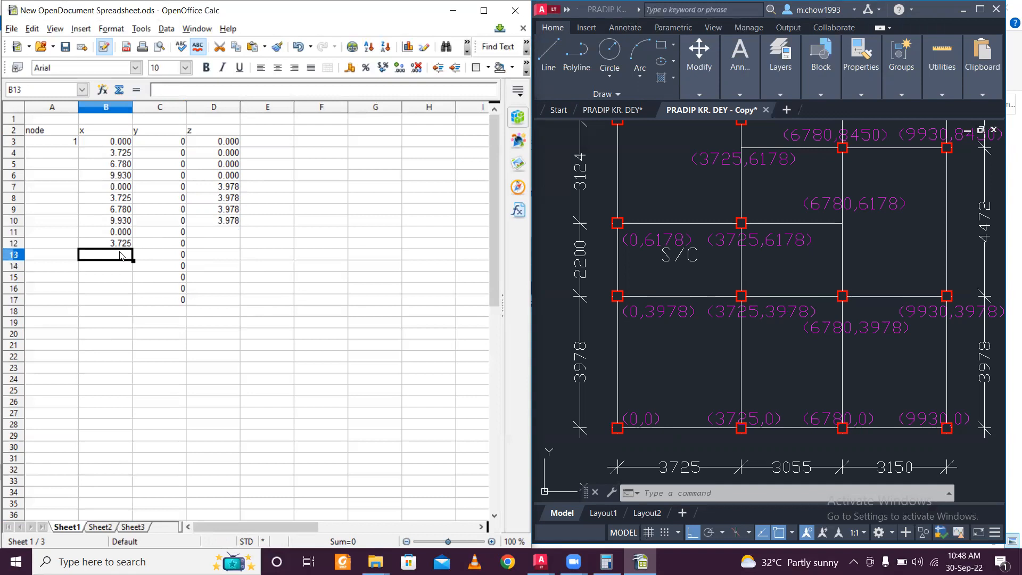
{"action": "type", "text": "6.78"}
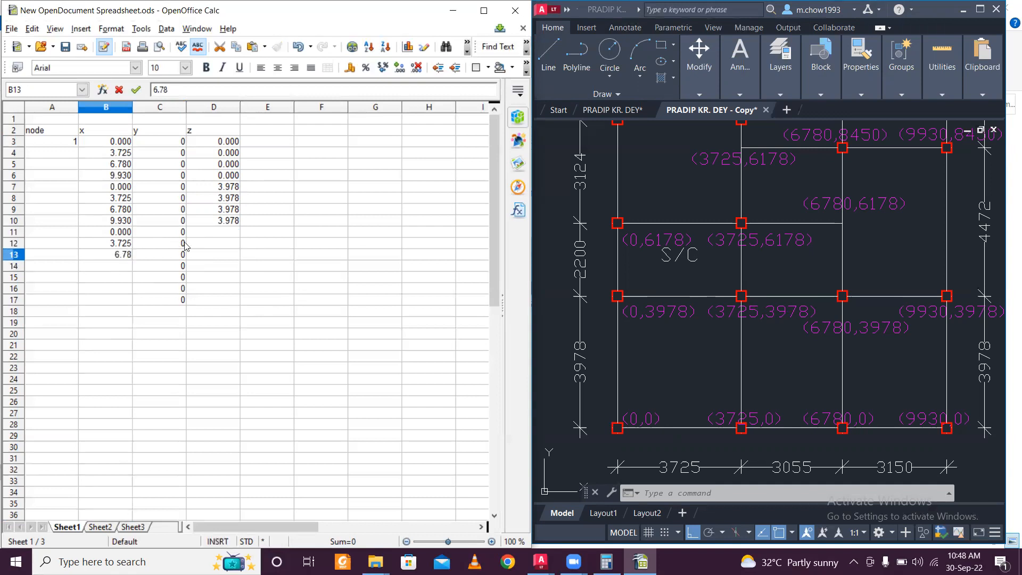
Step: Enter 6.178 as the z value in each of cells D11, D12 and D13
{"action": "left_click", "coordinate": [216, 233]}
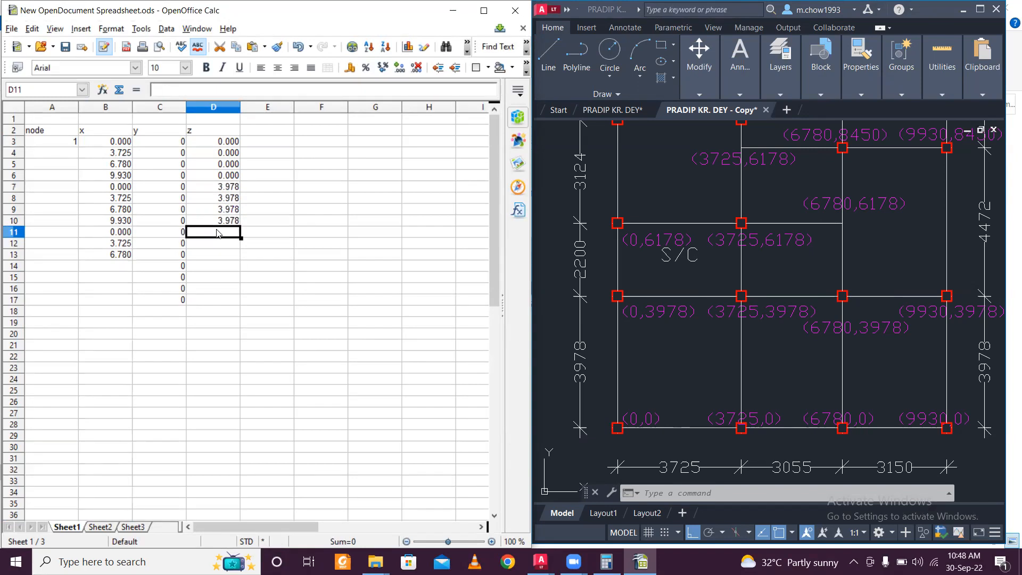
{"action": "type", "text": "6.178"}
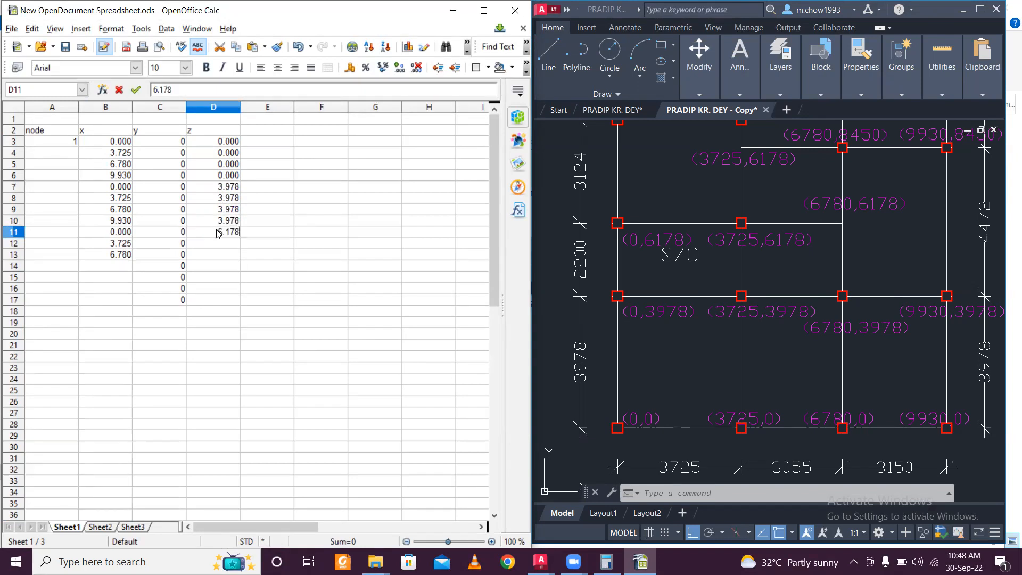
{"action": "key", "text": "Return"}
{"action": "left_click", "coordinate": [221, 235]}
{"action": "left_click", "coordinate": [225, 247]}
{"action": "type", "text": "6.178"}
{"action": "left_click", "coordinate": [224, 259]}
{"action": "type", "text": "6.178"}
{"action": "left_click", "coordinate": [238, 292]}
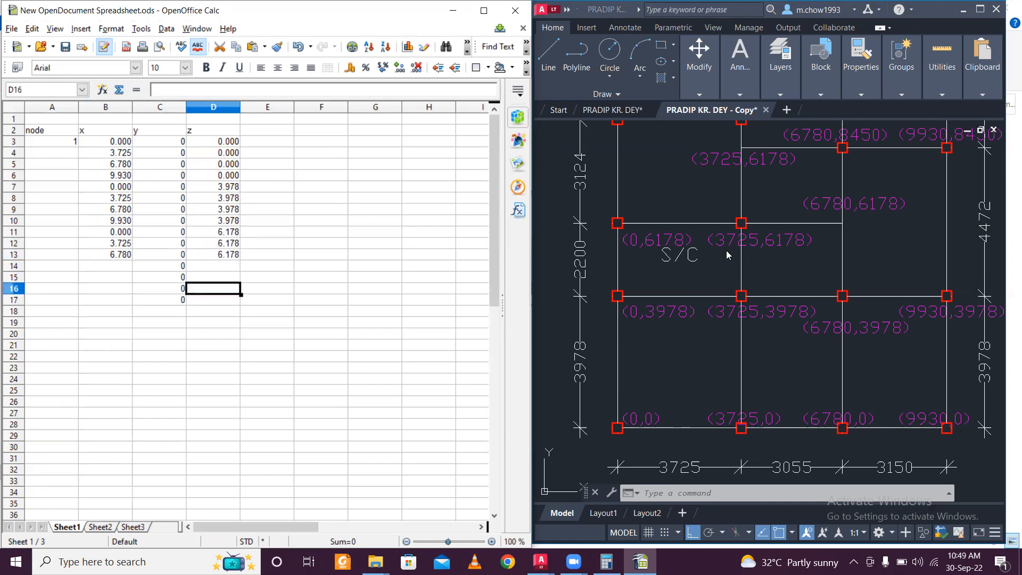
Step: In AutoCAD, change the upper (3725,6178) label, beside the beam junction level with (6780,8450), to (3725,8450)
{"action": "scroll", "coordinate": [715, 239], "scroll_direction": "down", "scroll_amount": 2}
{"action": "mouse_move", "coordinate": [792, 200]}
{"action": "middle_mouse_down"}
{"action": "mouse_move", "coordinate": [765, 303]}
{"action": "mouse_move", "coordinate": [721, 310]}
{"action": "middle_mouse_up"}
{"action": "scroll", "coordinate": [765, 304], "scroll_direction": "up", "scroll_amount": 4}
{"action": "scroll", "coordinate": [721, 310], "scroll_direction": "down", "scroll_amount": 2}
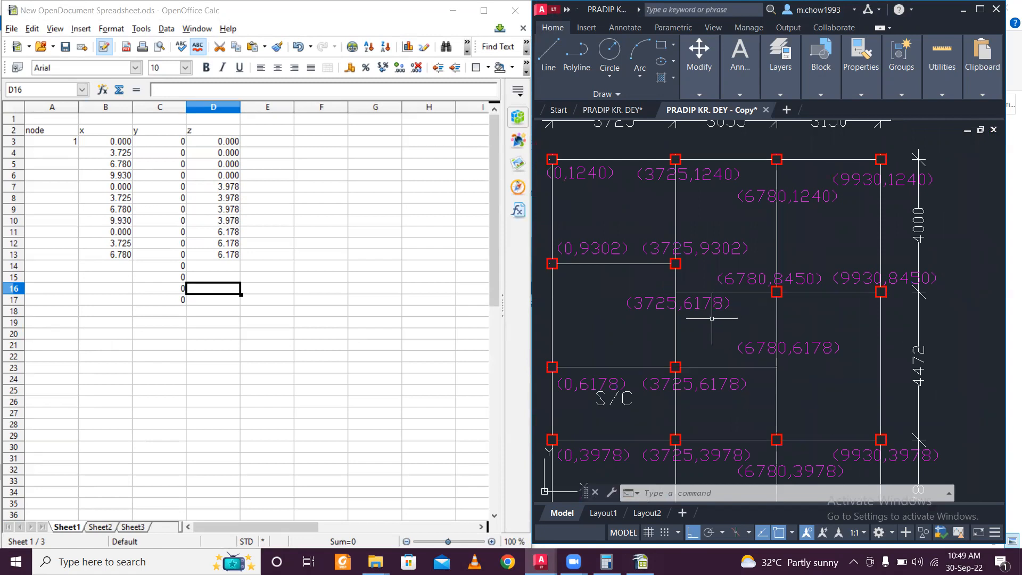
{"action": "middle_click_drag", "start_coordinate": [708, 322], "coordinate": [696, 282]}
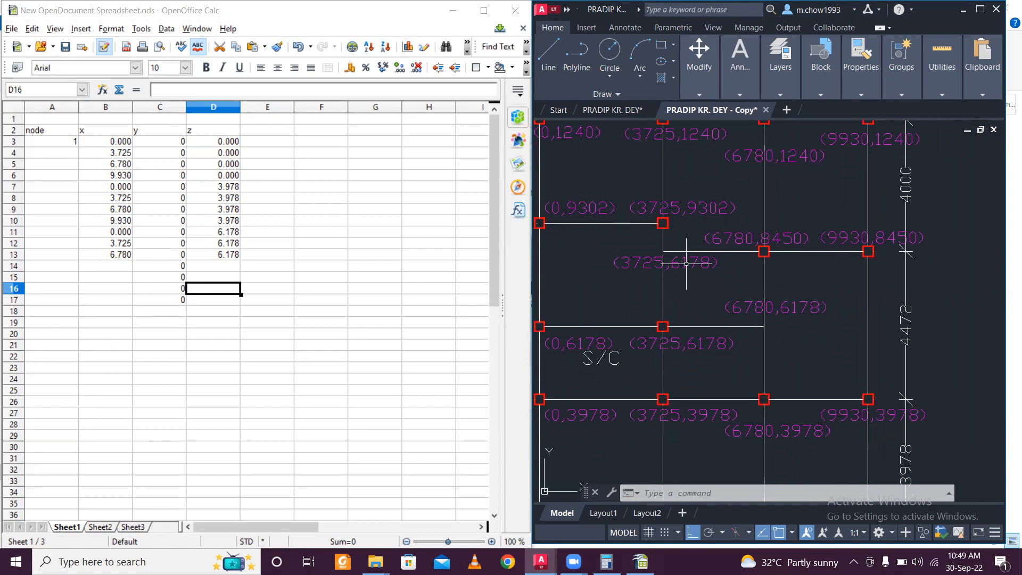
{"action": "scroll", "coordinate": [705, 262], "scroll_direction": "up", "scroll_amount": 2}
{"action": "left_click", "coordinate": [705, 262]}
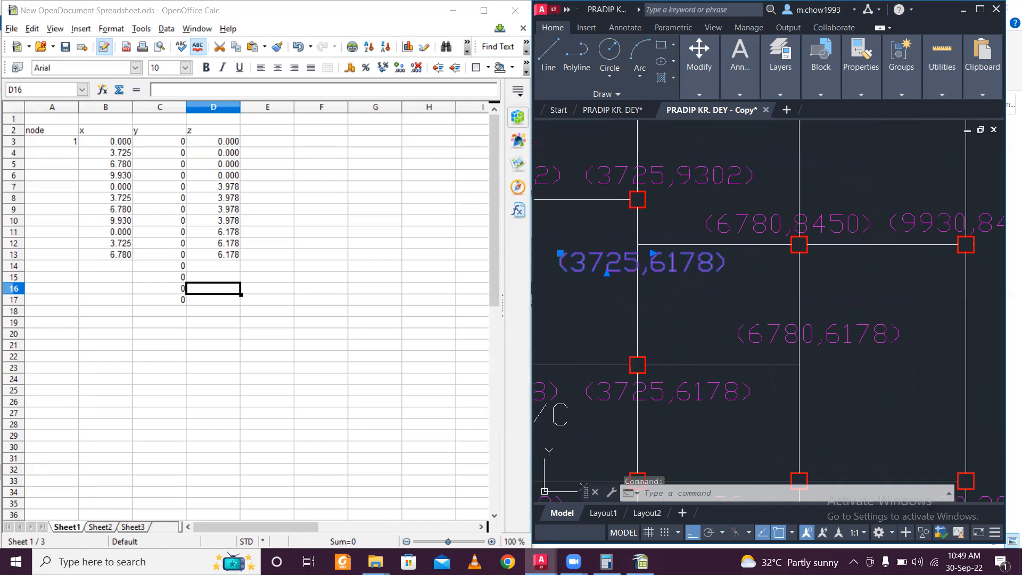
{"action": "double_click", "coordinate": [653, 264]}
{"action": "left_click_drag", "start_coordinate": [652, 266], "coordinate": [713, 266]}
{"action": "type", "text": "8450"}
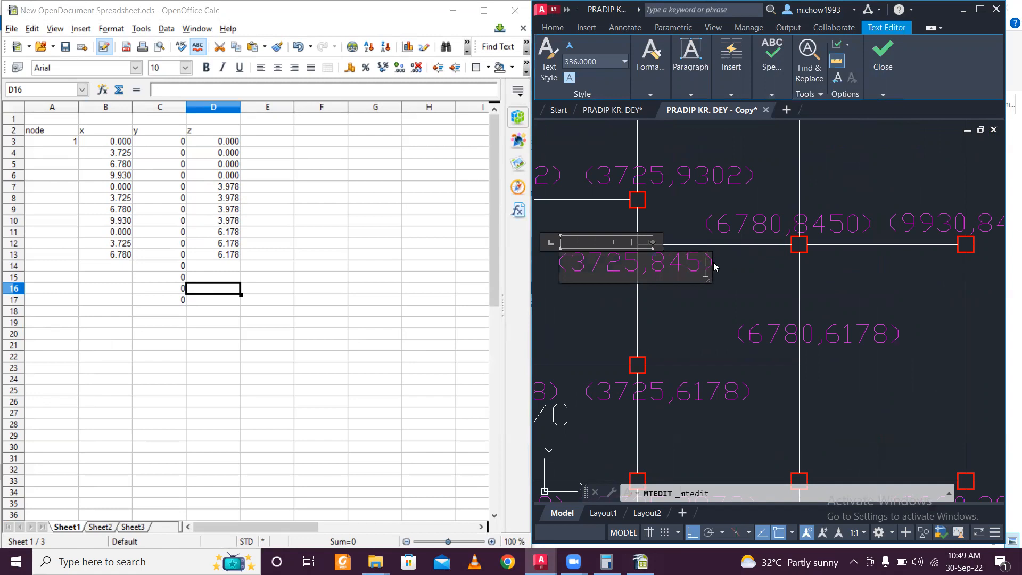
{"action": "left_click", "coordinate": [684, 306]}
Step: In the spreadsheet, enter the x values 3.725, 6.780 and 9.93 in cells B14, B15 and B16
{"action": "scroll", "coordinate": [701, 280], "scroll_direction": "down", "scroll_amount": 4}
{"action": "scroll", "coordinate": [701, 280], "scroll_direction": "up", "scroll_amount": 2}
{"action": "middle_click_drag", "start_coordinate": [706, 283], "coordinate": [733, 292]}
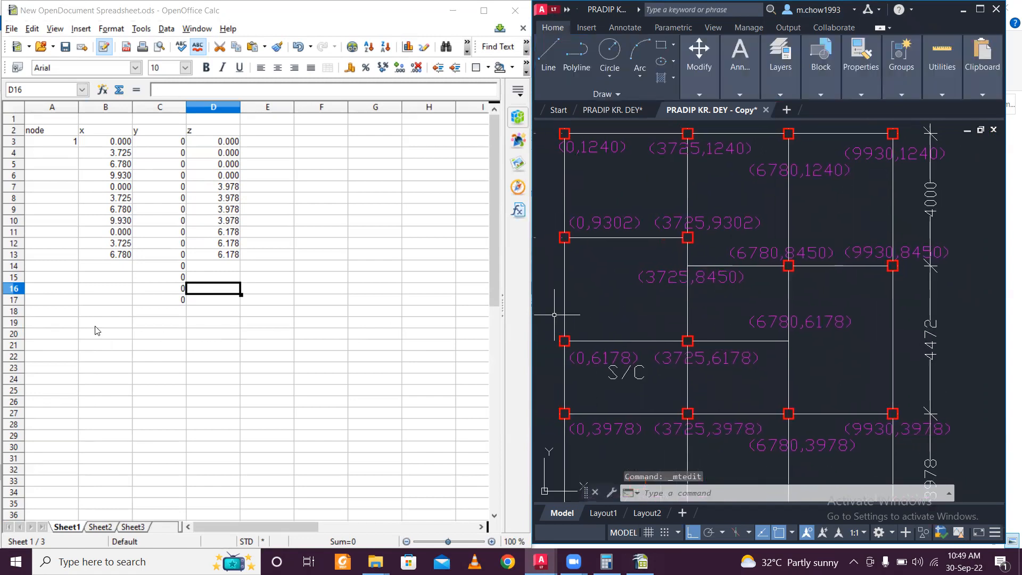
{"action": "left_click", "coordinate": [114, 266]}
{"action": "type", "text": "3.725"}
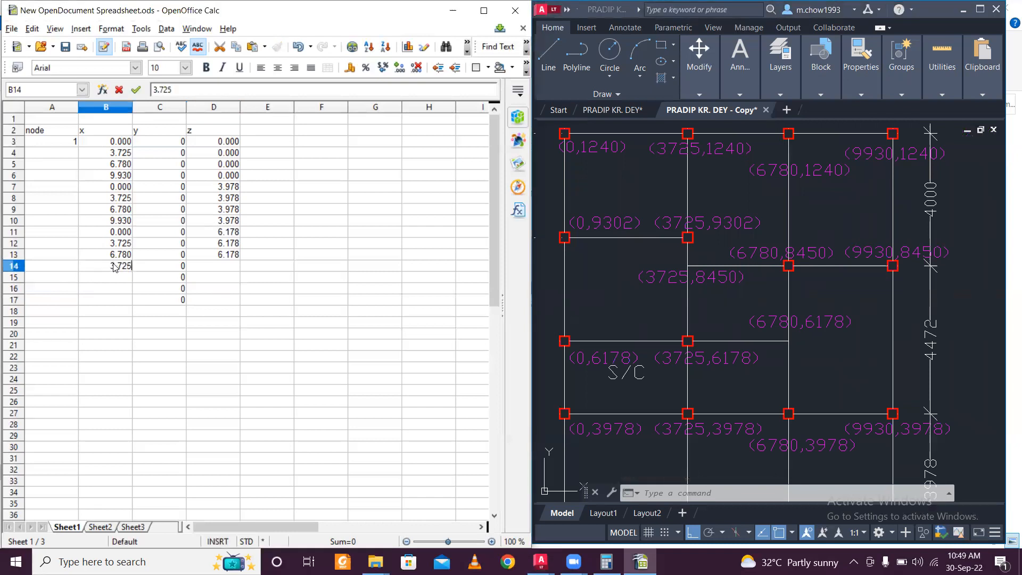
{"action": "left_click", "coordinate": [124, 278]}
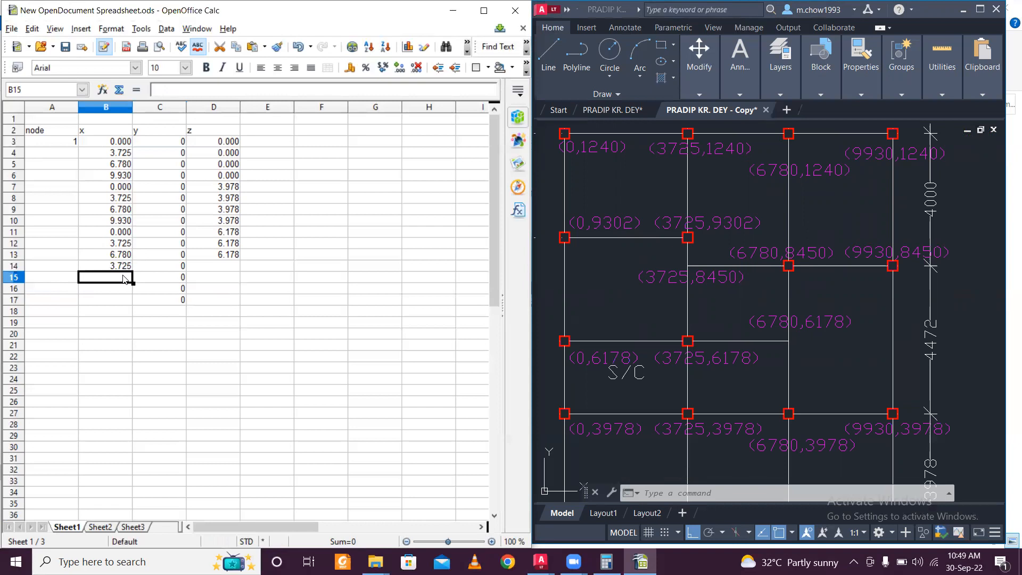
{"action": "type", "text": "6.3"}
{"action": "key", "text": "BackSpace"}
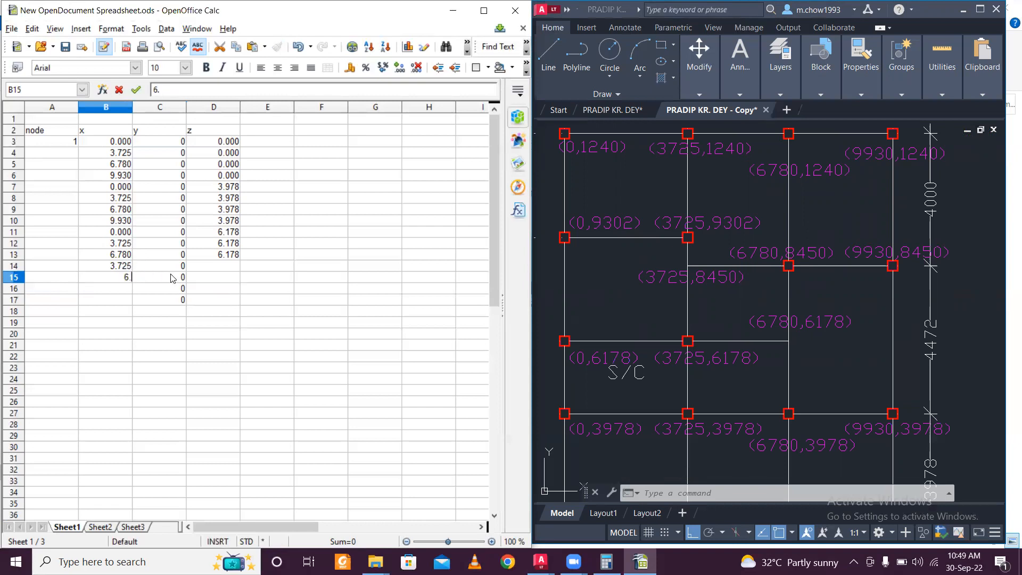
{"action": "type", "text": "780"}
{"action": "left_click", "coordinate": [124, 291]}
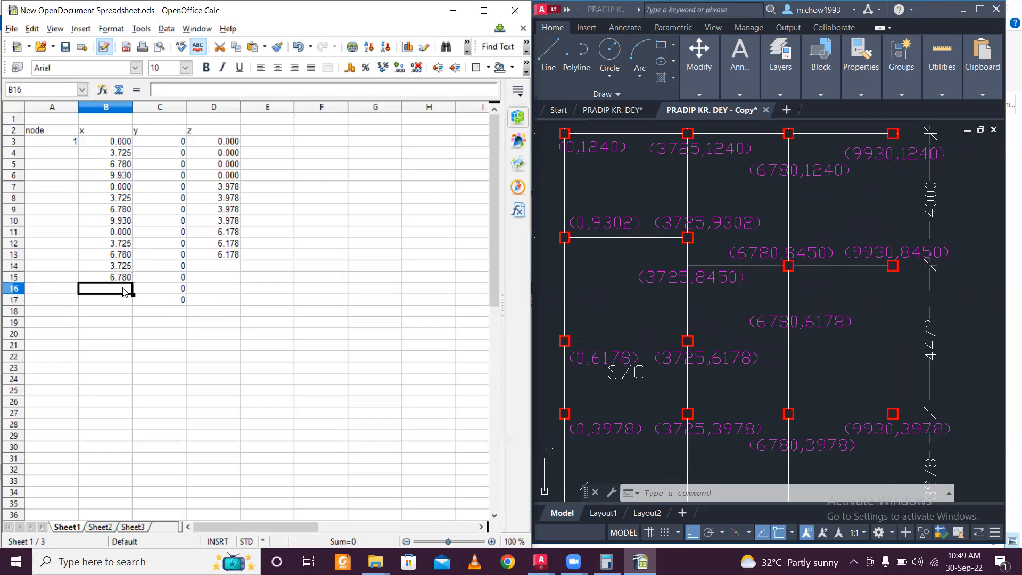
{"action": "type", "text": "9.93"}
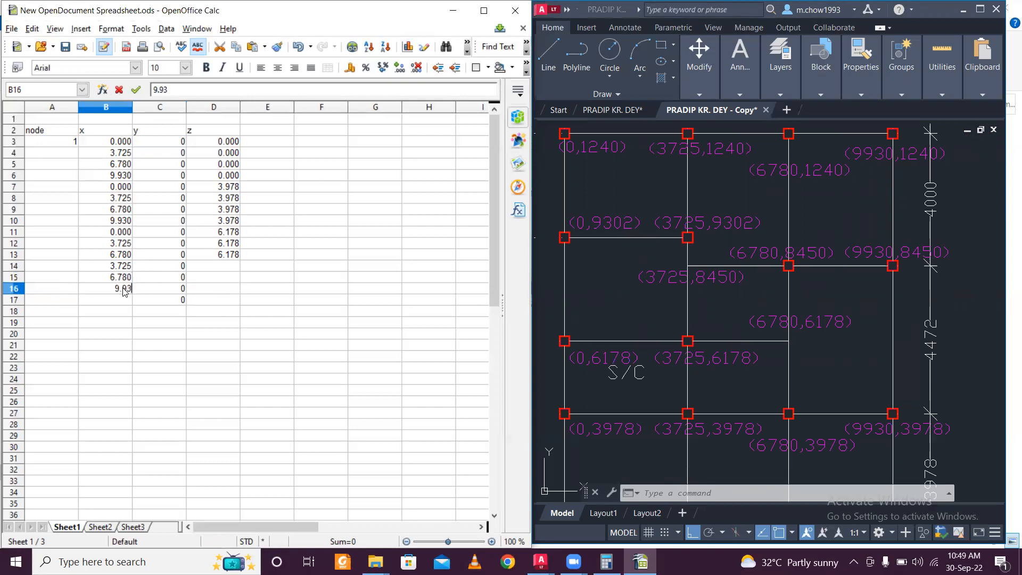
{"action": "left_click", "coordinate": [145, 320]}
Step: Enter 8.45 as the z value in D14 and copy it to D15 and D16
{"action": "left_click", "coordinate": [201, 269]}
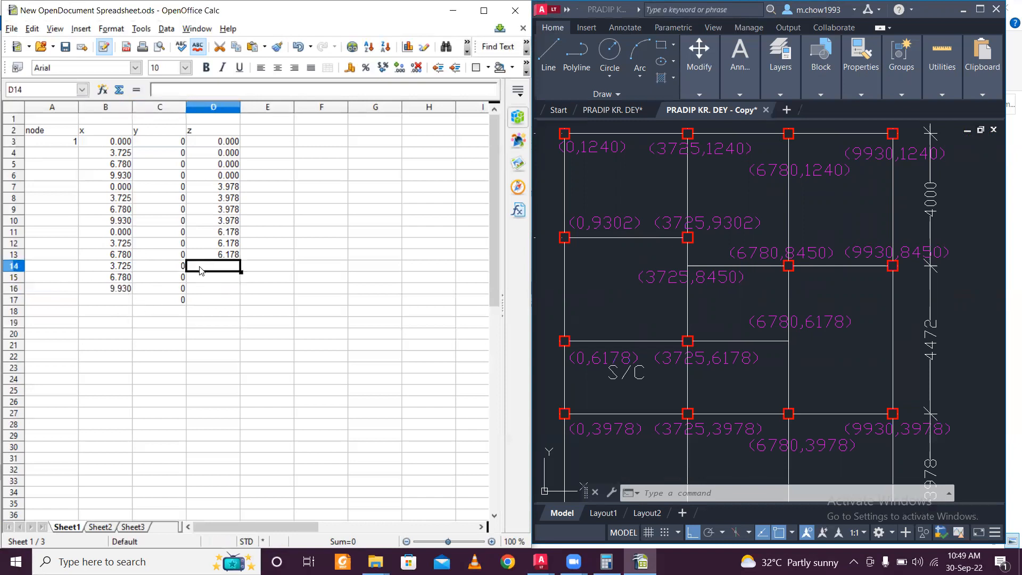
{"action": "type", "text": "8.45"}
{"action": "left_click", "coordinate": [219, 283]}
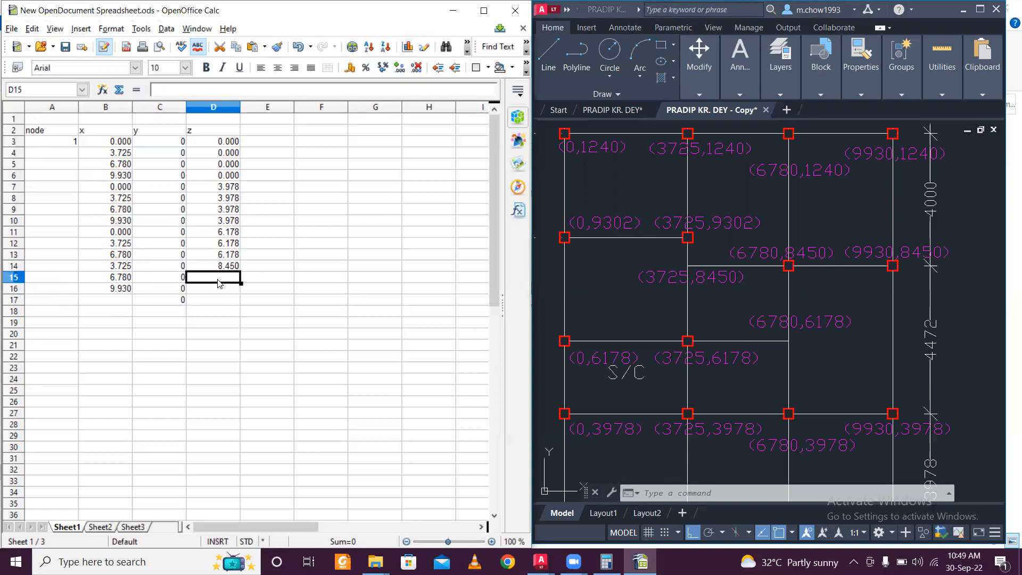
{"action": "left_click", "coordinate": [243, 265]}
{"action": "left_click", "coordinate": [234, 264]}
{"action": "key", "text": "ctrl+c"}
{"action": "left_click", "coordinate": [230, 276]}
{"action": "key", "text": "ctrl+v"}
{"action": "left_click", "coordinate": [225, 286]}
{"action": "key", "text": "ctrl+v"}
{"action": "left_click", "coordinate": [197, 311]}
Step: Enter the x values 0 and 3.725 in cells B17 and B18
{"action": "left_click", "coordinate": [112, 304]}
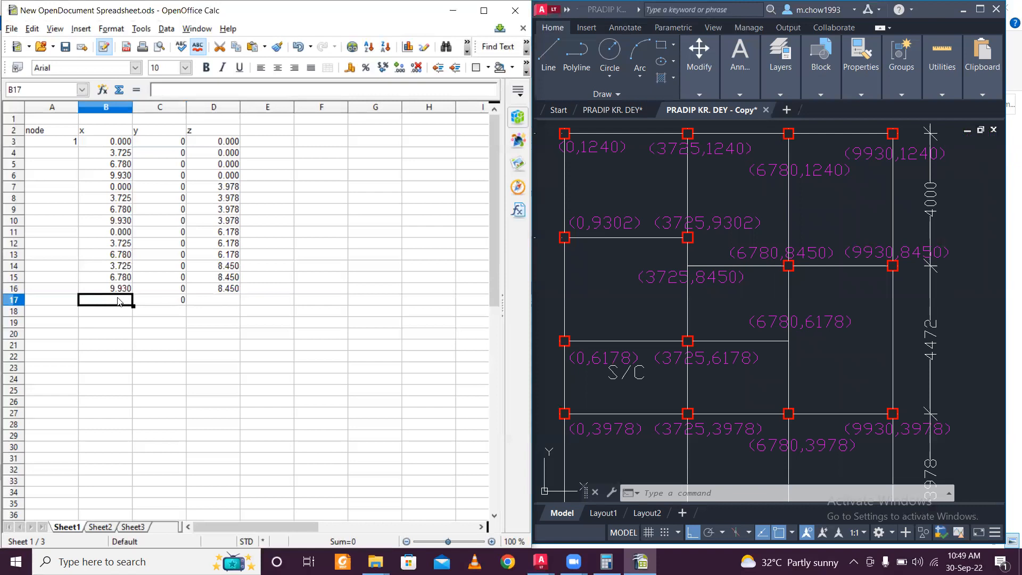
{"action": "type", "text": "0"}
{"action": "key", "text": "Return"}
{"action": "type", "text": "3.725"}
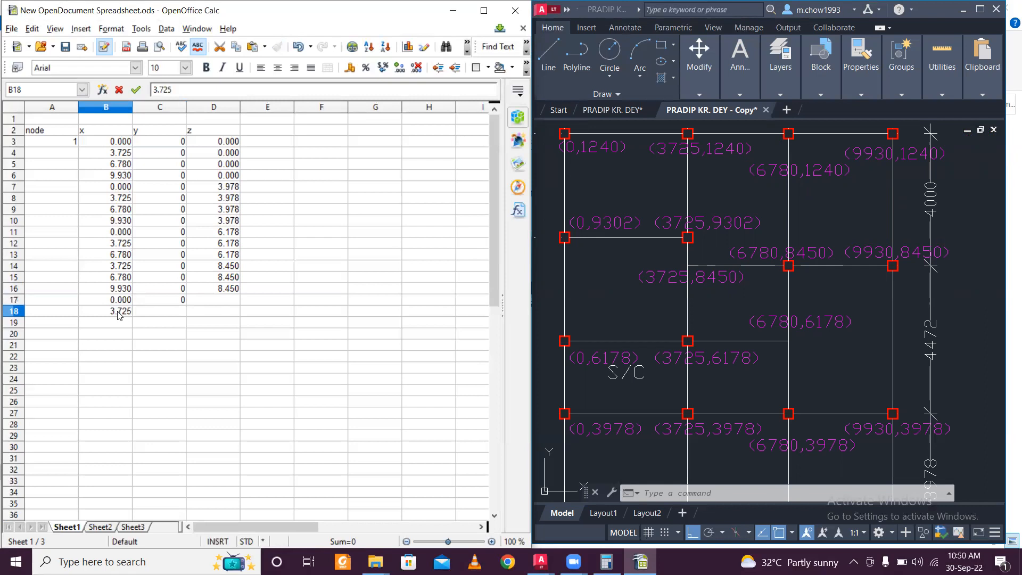
Step: Enter 9.302 as the z value in D17 and D18, and 0 as the y value in C18
{"action": "left_click", "coordinate": [231, 300]}
{"action": "type", "text": "9.302"}
{"action": "key", "text": "Return"}
{"action": "key", "text": "Up"}
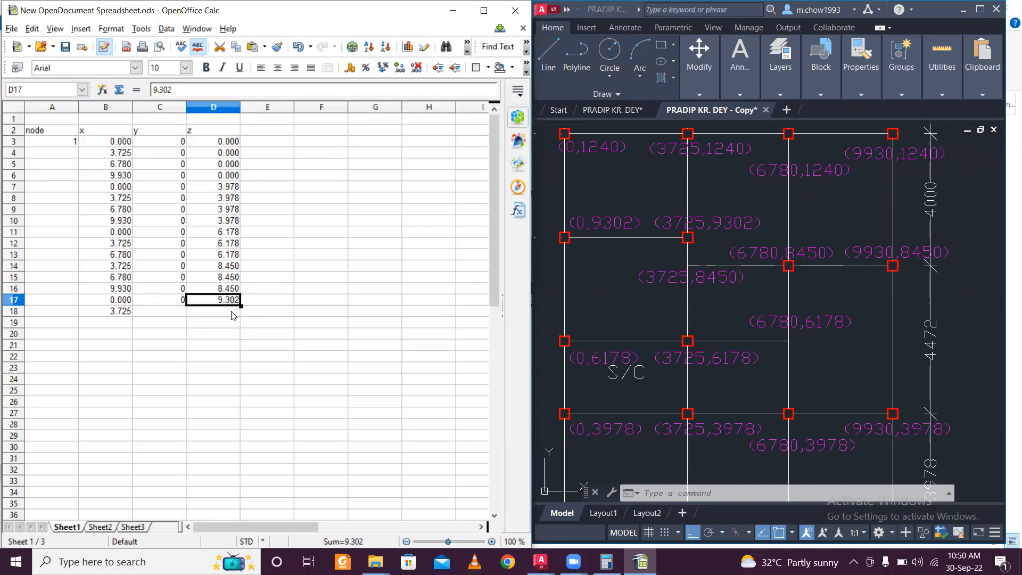
{"action": "left_click", "coordinate": [232, 312]}
{"action": "type", "text": "9.302"}
{"action": "left_click", "coordinate": [161, 313]}
{"action": "type", "text": "0"}
Step: Enter the x values 0, 3.725, 6.78 and 9.93 in cells B19 to B22
{"action": "left_click", "coordinate": [130, 324]}
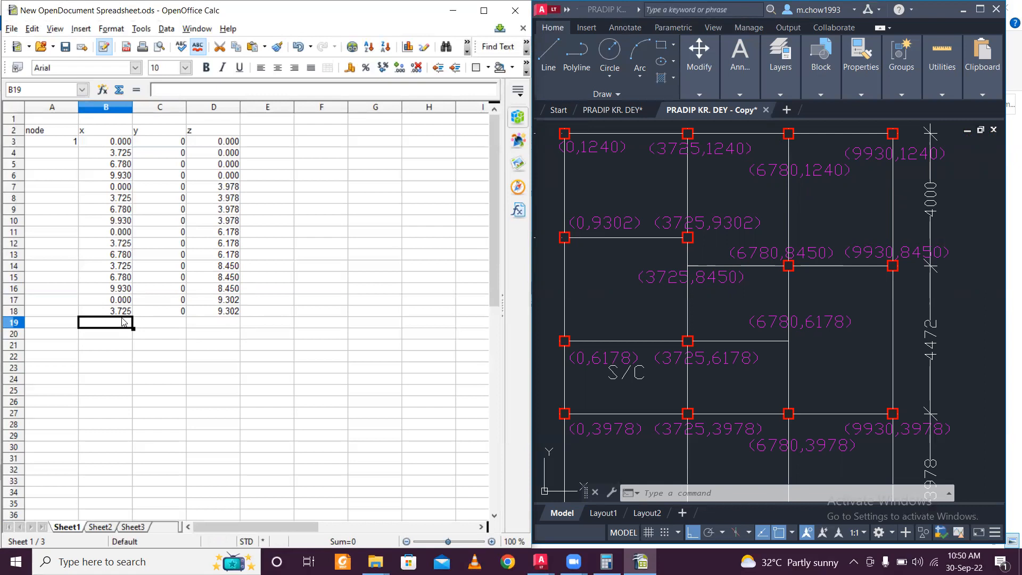
{"action": "type", "text": "0"}
{"action": "key", "text": "Return"}
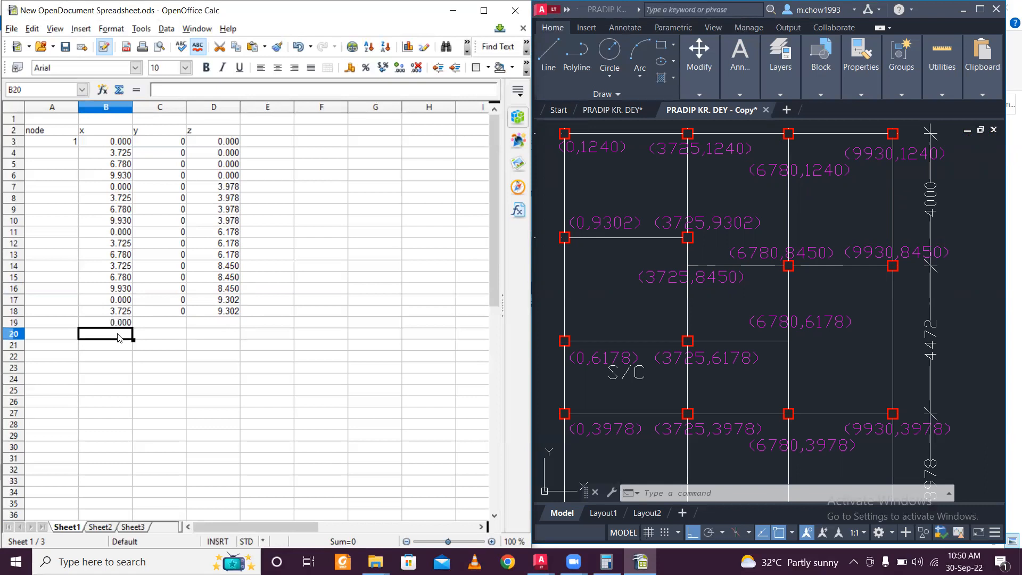
{"action": "type", "text": "3.725"}
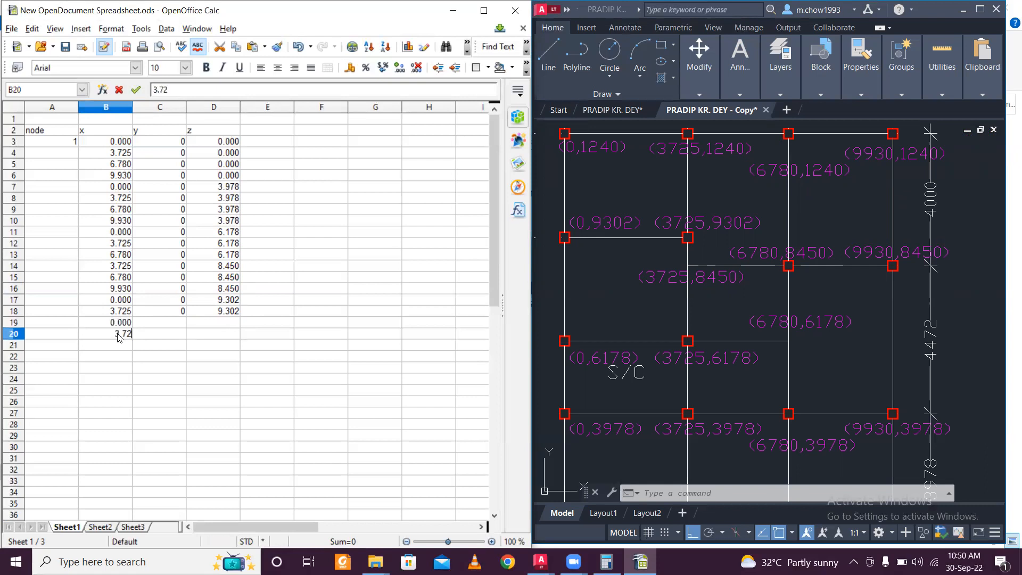
{"action": "left_click", "coordinate": [123, 346]}
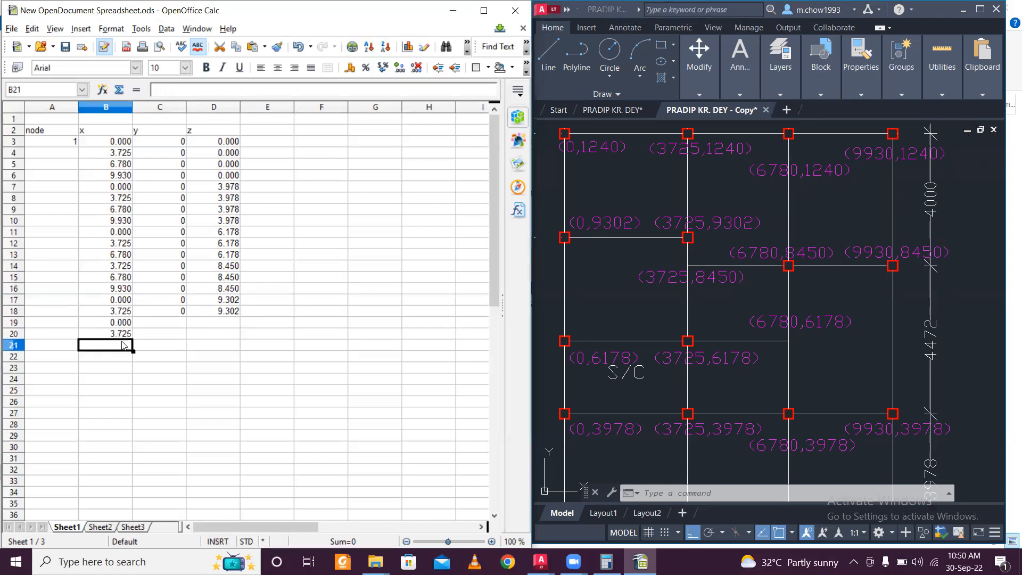
{"action": "type", "text": "6.78"}
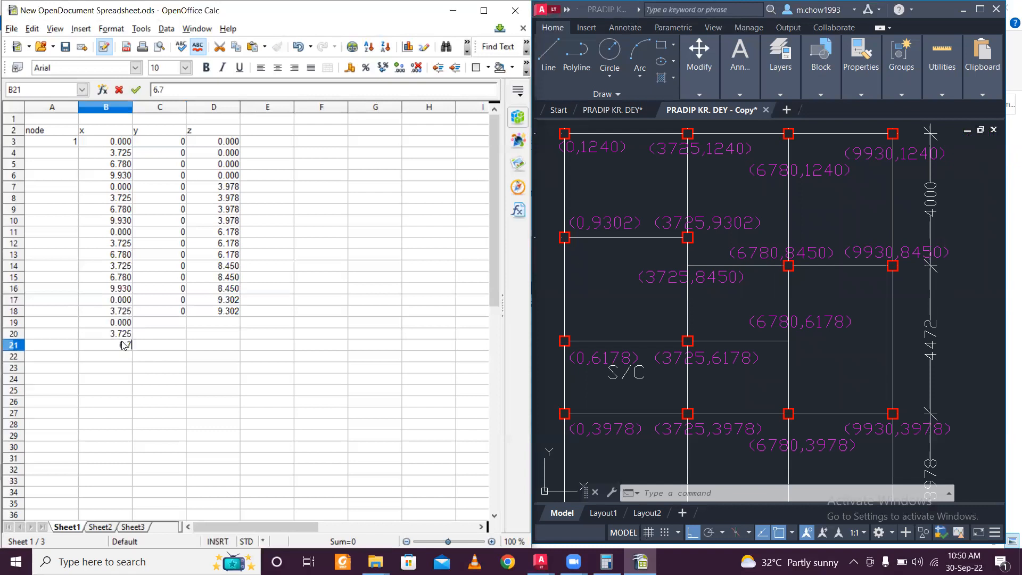
{"action": "left_click", "coordinate": [108, 357]}
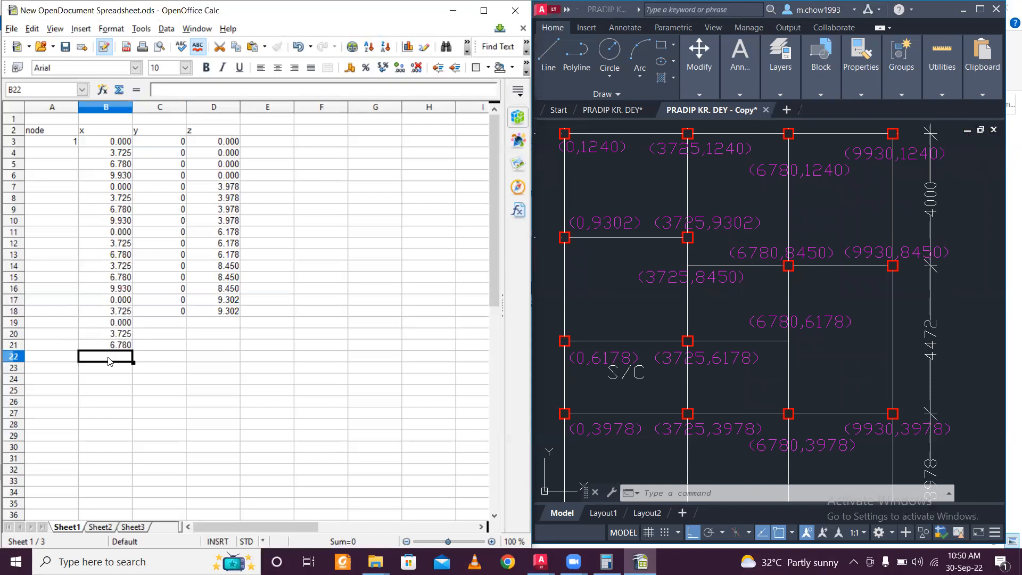
{"action": "type", "text": "9.93"}
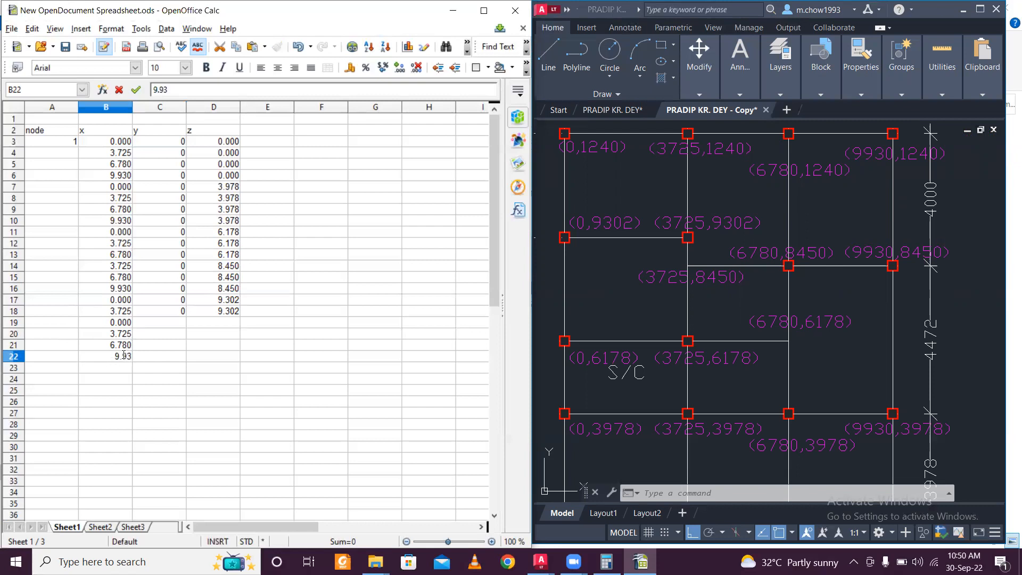
{"action": "left_click", "coordinate": [145, 378]}
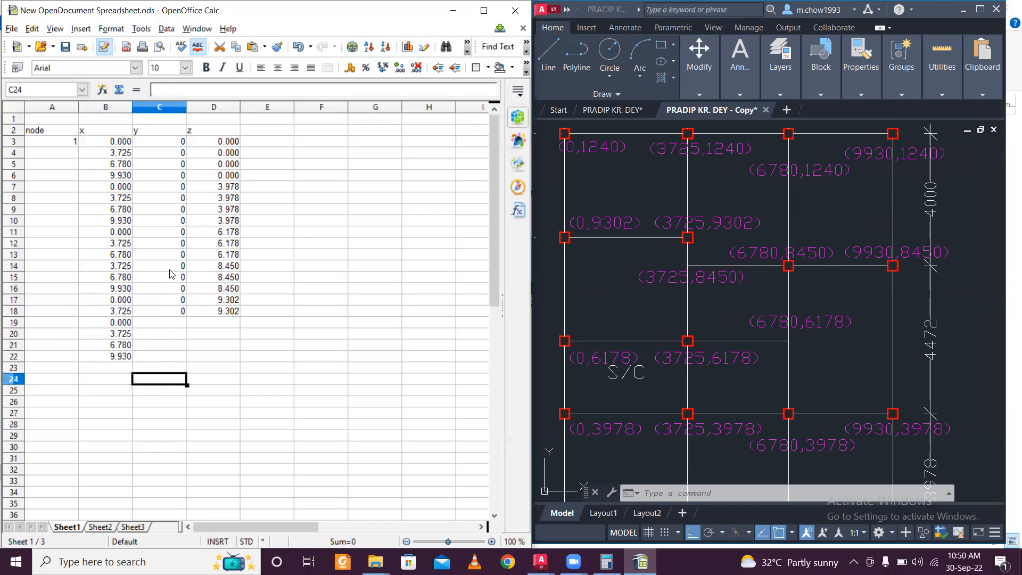
Step: Copy the zero y values from C15:C18 into C19:C22
{"action": "left_click_drag", "start_coordinate": [174, 278], "coordinate": [179, 312]}
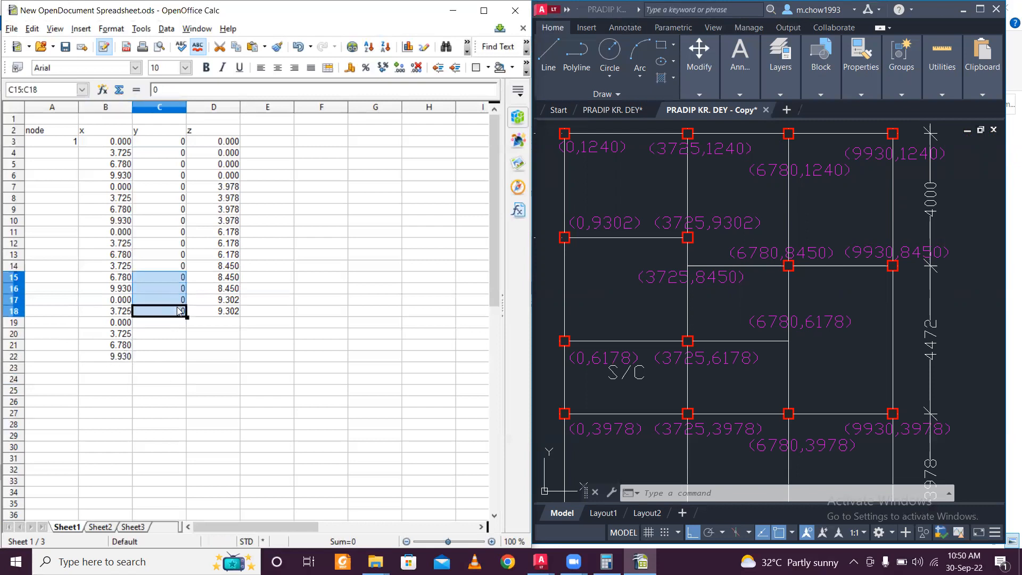
{"action": "key", "text": "ctrl+c"}
{"action": "left_click", "coordinate": [172, 327]}
{"action": "key", "text": "ctrl+v"}
Step: Enter 1.24 as the z value in D19 and copy it to D20, D21 and D22
{"action": "left_click", "coordinate": [234, 335]}
{"action": "left_click", "coordinate": [234, 325]}
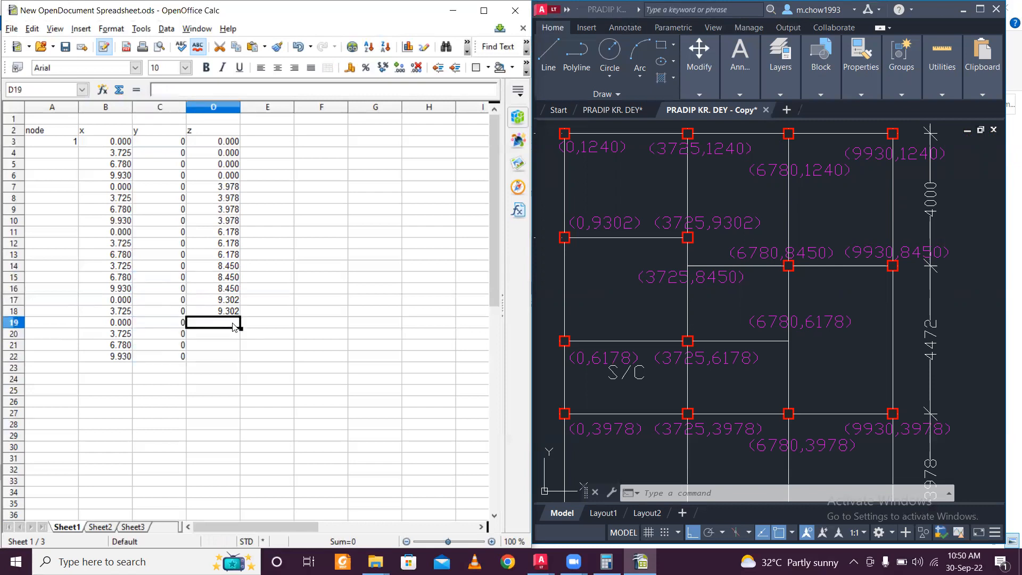
{"action": "double_click", "coordinate": [233, 324]}
{"action": "double_click", "coordinate": [231, 325]}
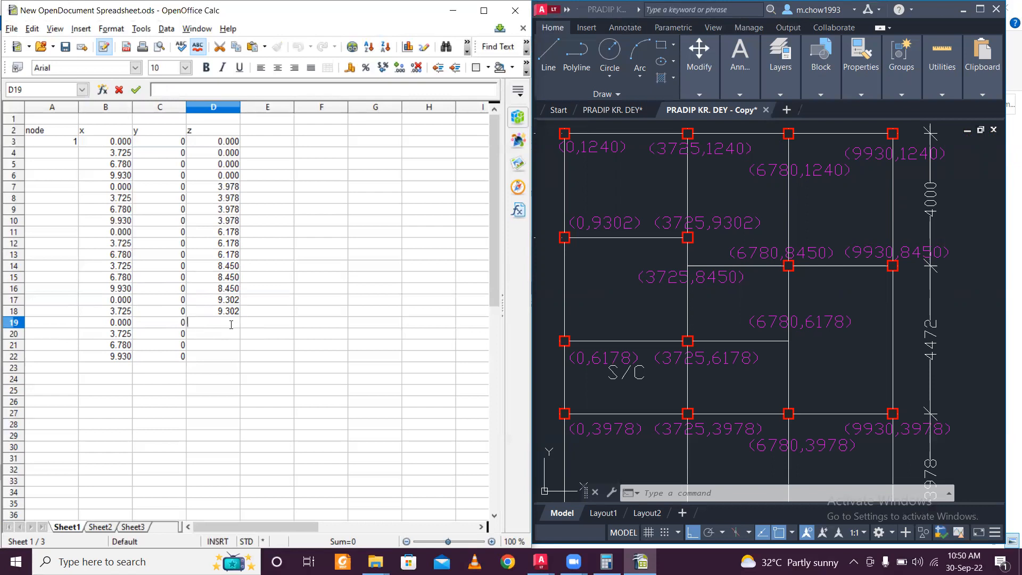
{"action": "type", "text": "1.24"}
{"action": "left_click", "coordinate": [285, 335]}
{"action": "left_click", "coordinate": [232, 326]}
{"action": "key", "text": "ctrl+c"}
{"action": "left_click", "coordinate": [226, 335]}
{"action": "key", "text": "ctrl+v"}
{"action": "left_click", "coordinate": [224, 345]}
{"action": "key", "text": "ctrl+v"}
{"action": "left_click", "coordinate": [224, 356]}
{"action": "key", "text": "ctrl+v"}
{"action": "left_click", "coordinate": [305, 355]}
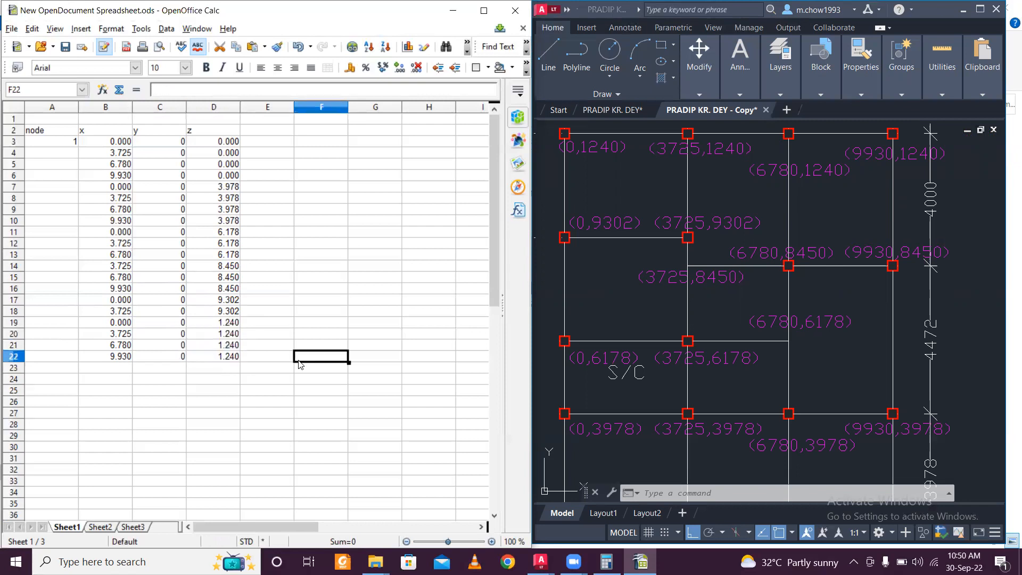
Step: Fill the node column down from A3 to A22 with the numbers 1 to 20
{"action": "left_click", "coordinate": [75, 143]}
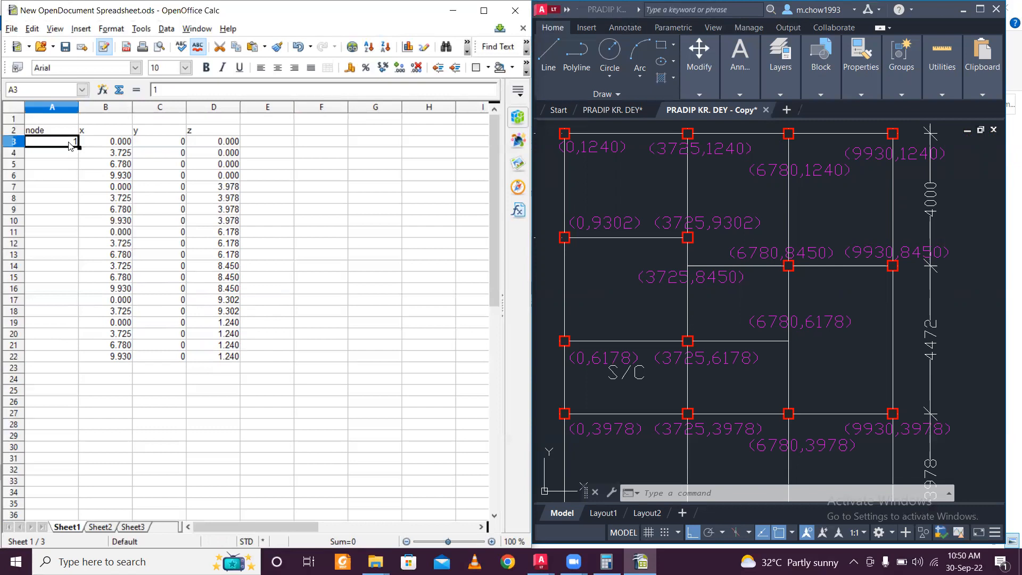
{"action": "left_click_drag", "start_coordinate": [78, 146], "coordinate": [92, 380]}
{"action": "left_click", "coordinate": [92, 380]}
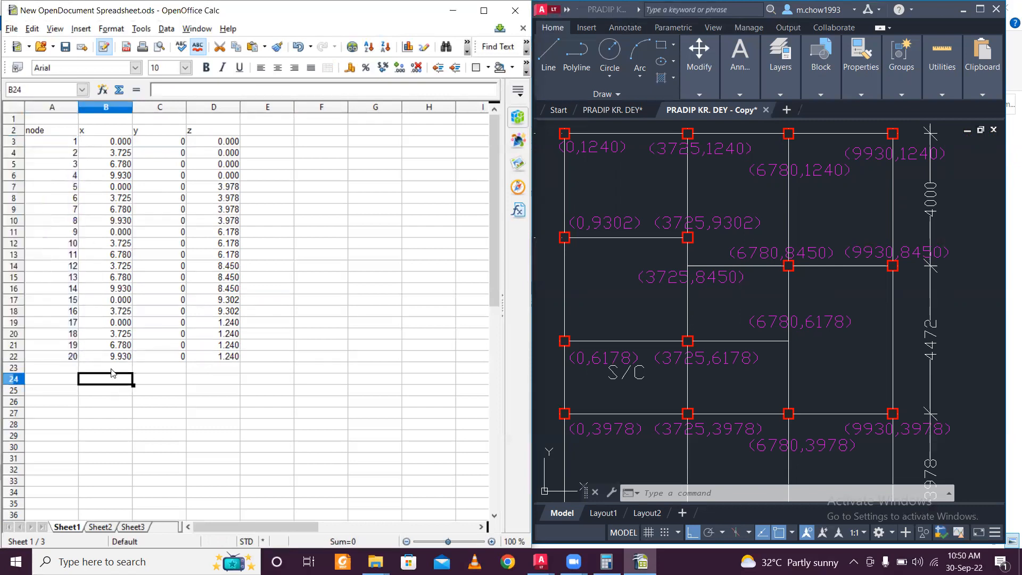
{"action": "left_click", "coordinate": [266, 379]}
Step: Minimize the AutoCAD, spreadsheet and File Explorer windows to reveal the desktop
{"action": "scroll", "coordinate": [704, 276], "scroll_direction": "down", "scroll_amount": 4}
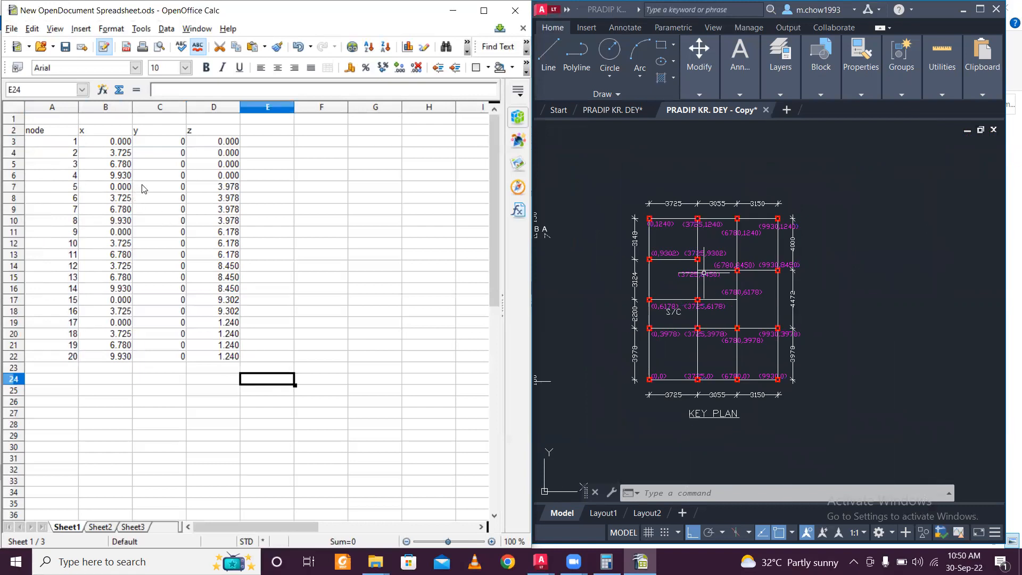
{"action": "left_click", "coordinate": [967, 12]}
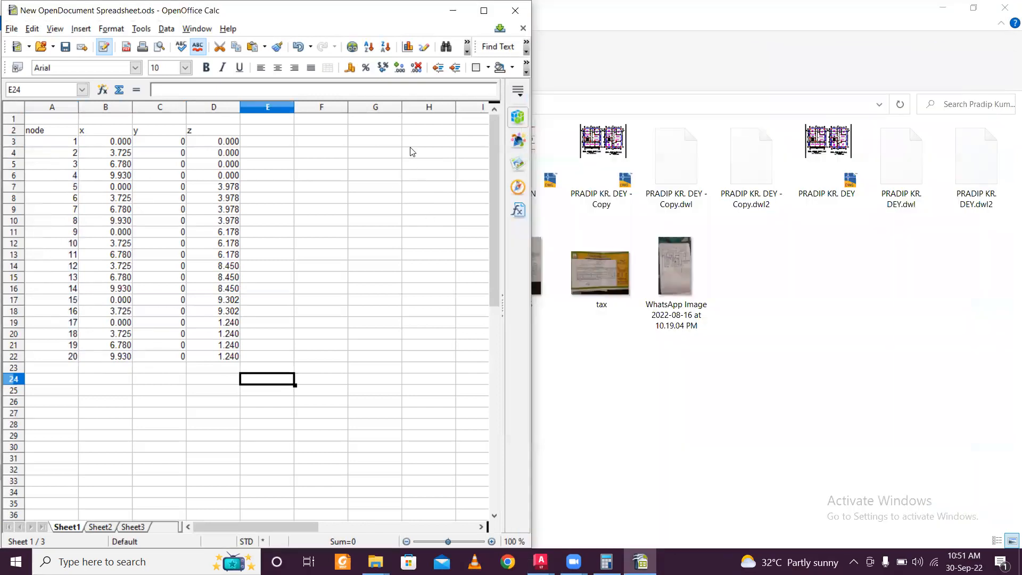
{"action": "left_click", "coordinate": [453, 11]}
{"action": "left_click", "coordinate": [950, 17]}
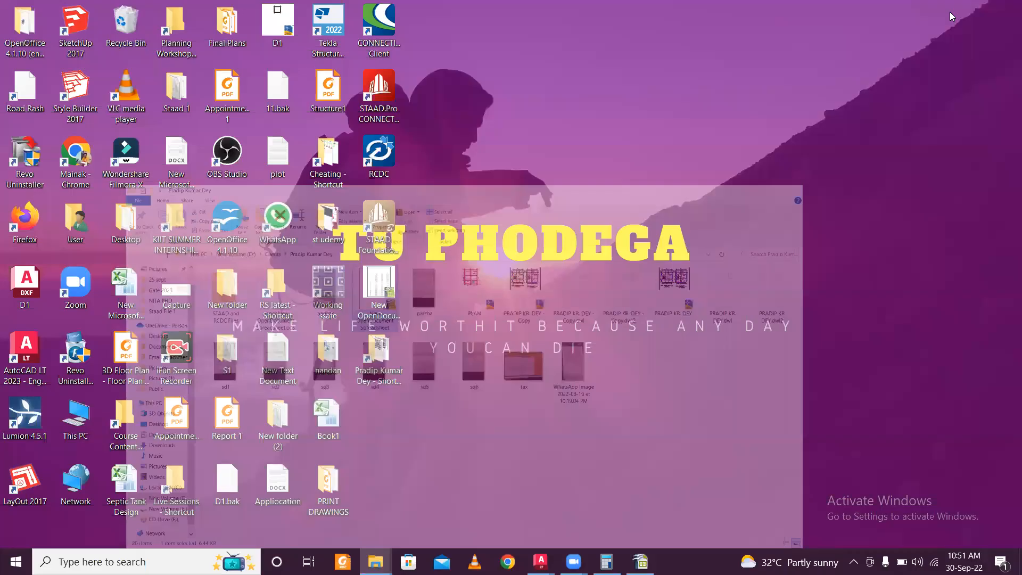
{"action": "right_click", "coordinate": [479, 233]}
{"action": "right_click", "coordinate": [524, 315]}
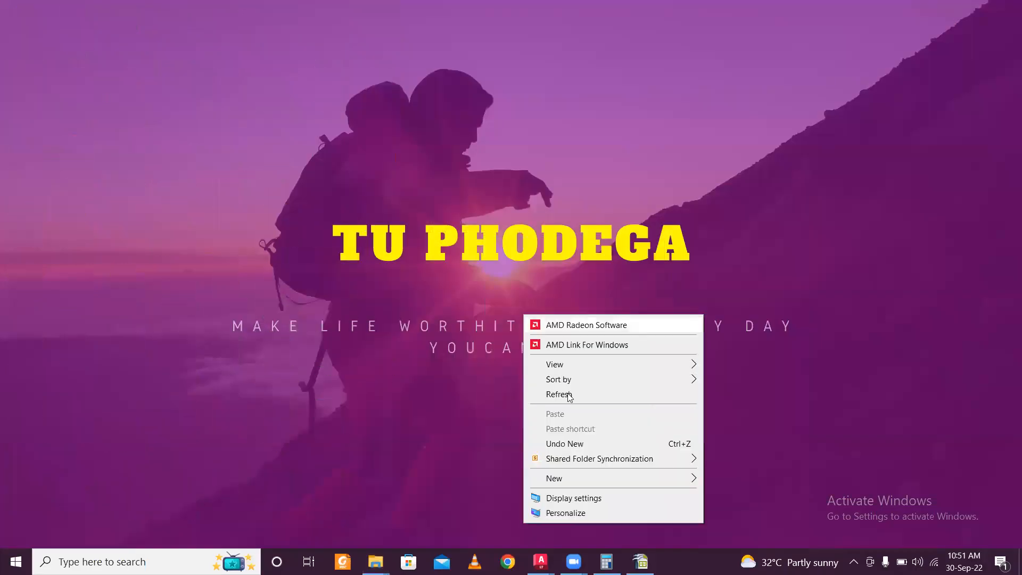
{"action": "left_click", "coordinate": [565, 392]}
{"action": "right_click", "coordinate": [565, 183]}
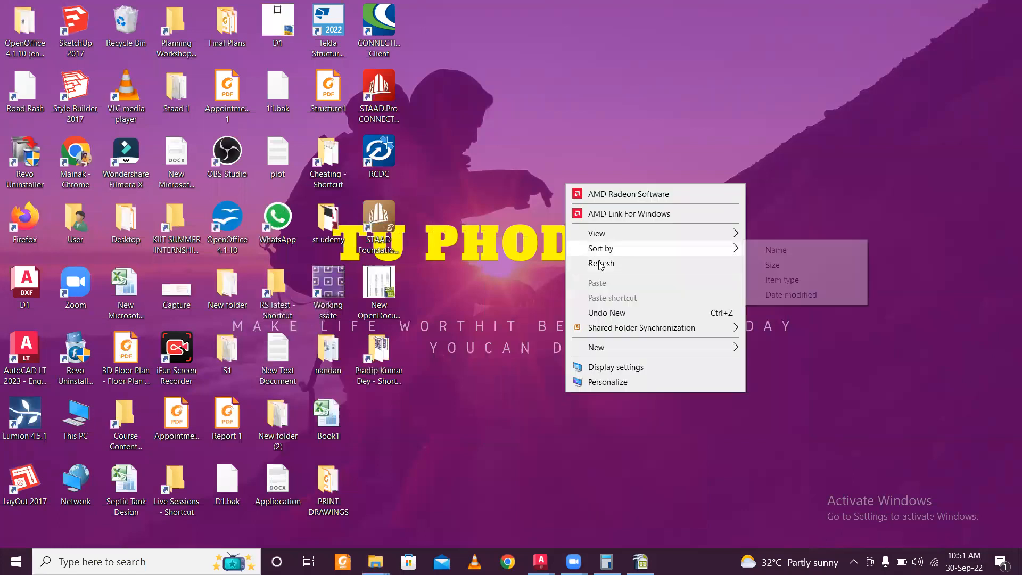
{"action": "left_click", "coordinate": [600, 262]}
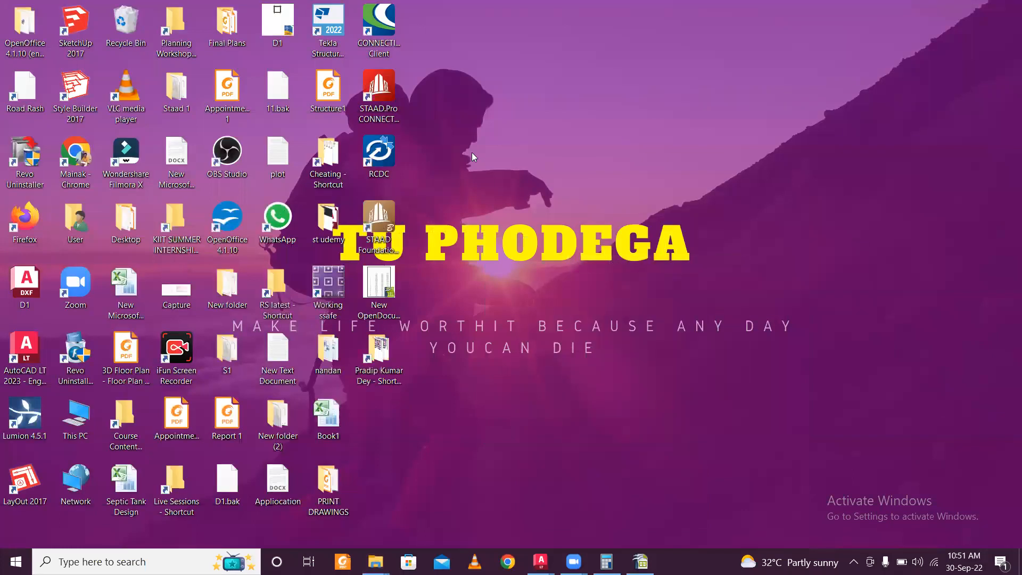
Step: Launch STAAD.Pro CONNECT Edition from the desktop and dismiss the CONNECTION Client window and CONNECT Advisor notification
{"action": "left_click", "coordinate": [392, 97]}
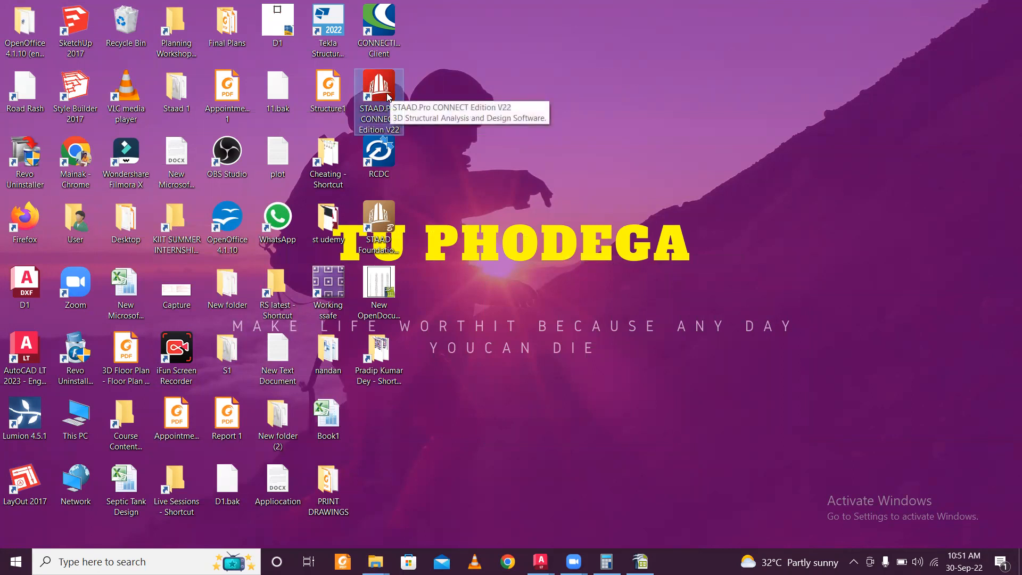
{"action": "right_click", "coordinate": [390, 97]}
{"action": "left_click", "coordinate": [396, 102]}
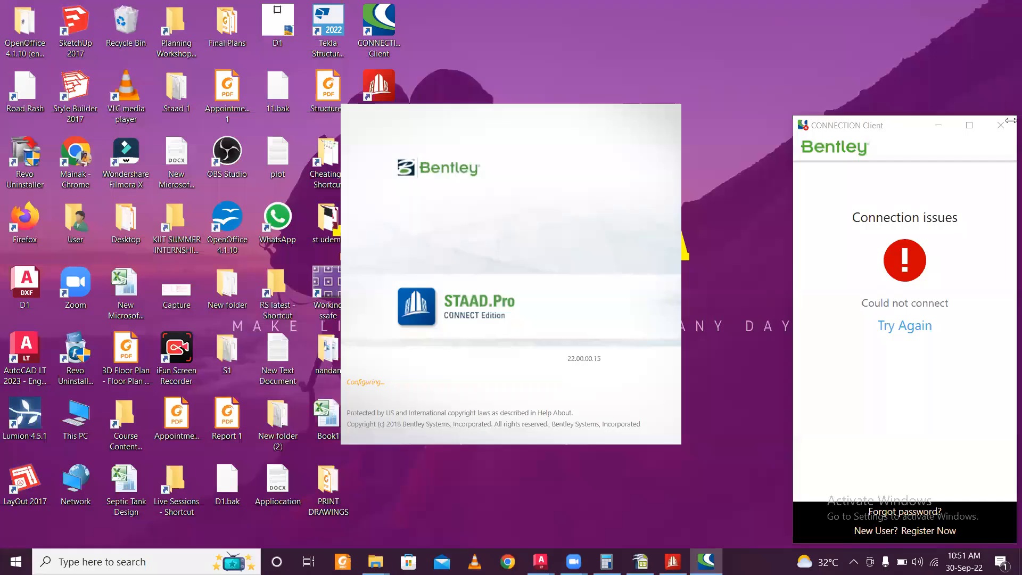
{"action": "left_click", "coordinate": [1001, 123]}
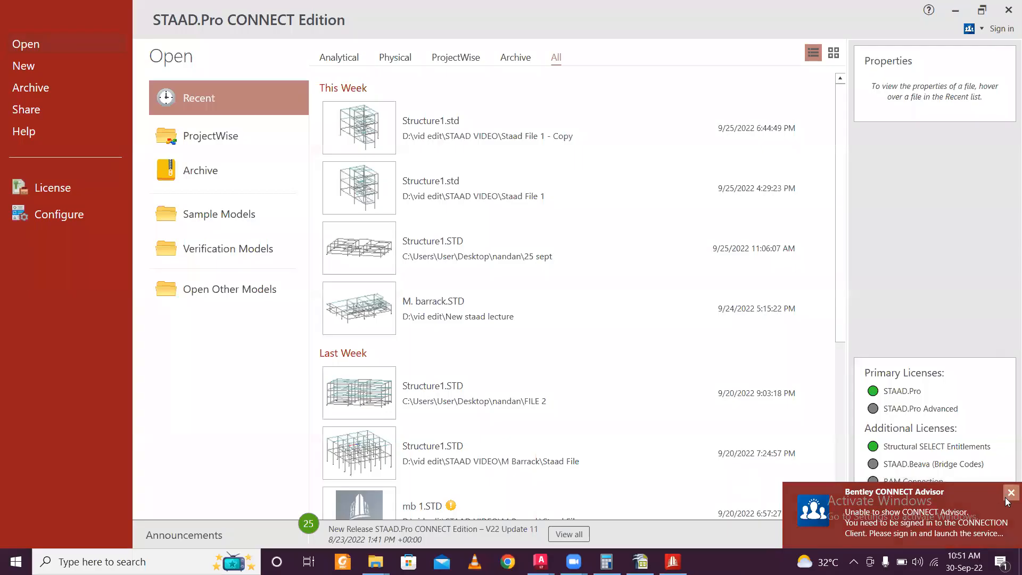
{"action": "left_click", "coordinate": [1010, 494]}
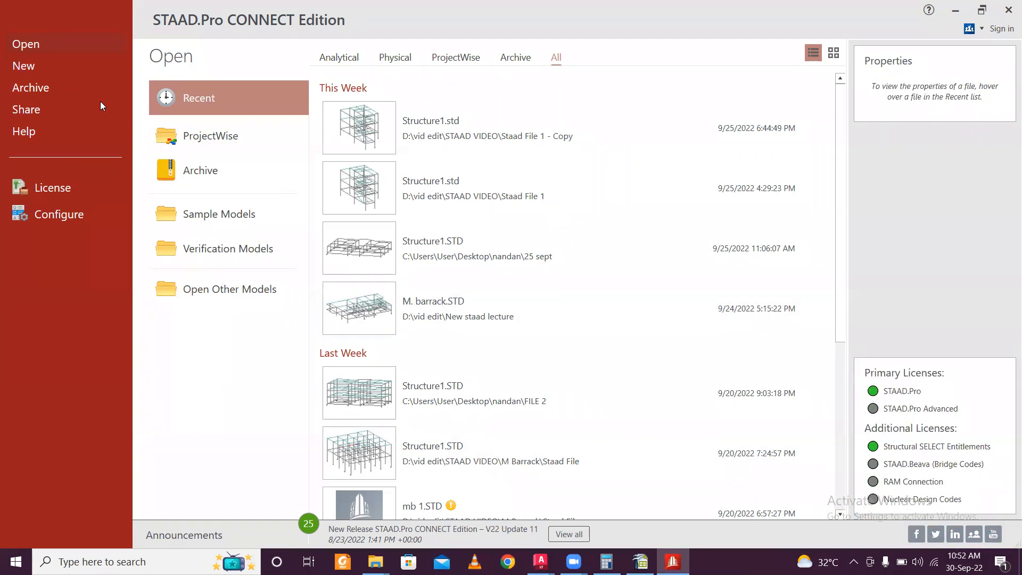
Step: Start a new model and browse through the desktop's client folder shortcut to STAAD and RCDC Files for its location
{"action": "left_click", "coordinate": [90, 68]}
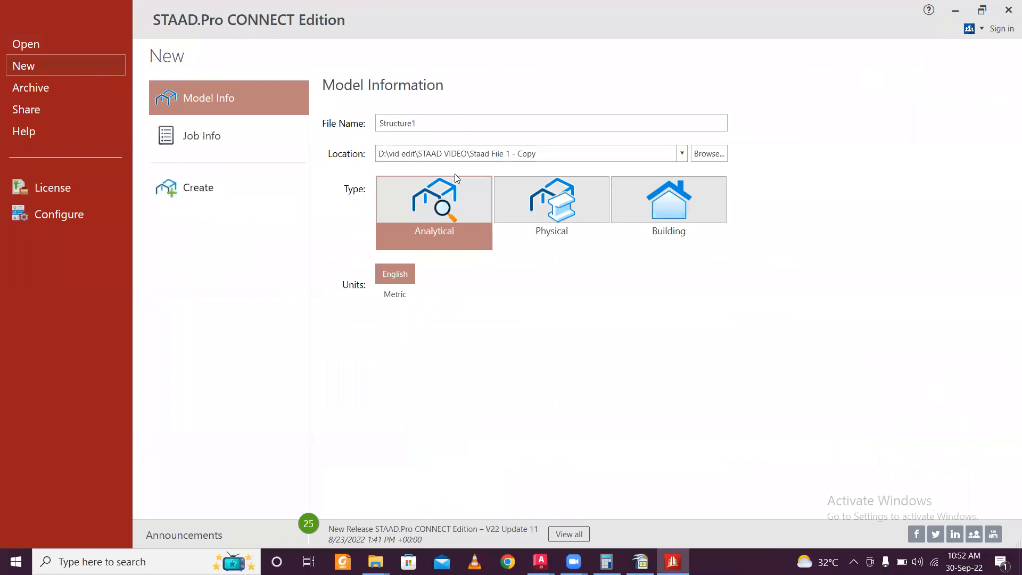
{"action": "left_click", "coordinate": [706, 154]}
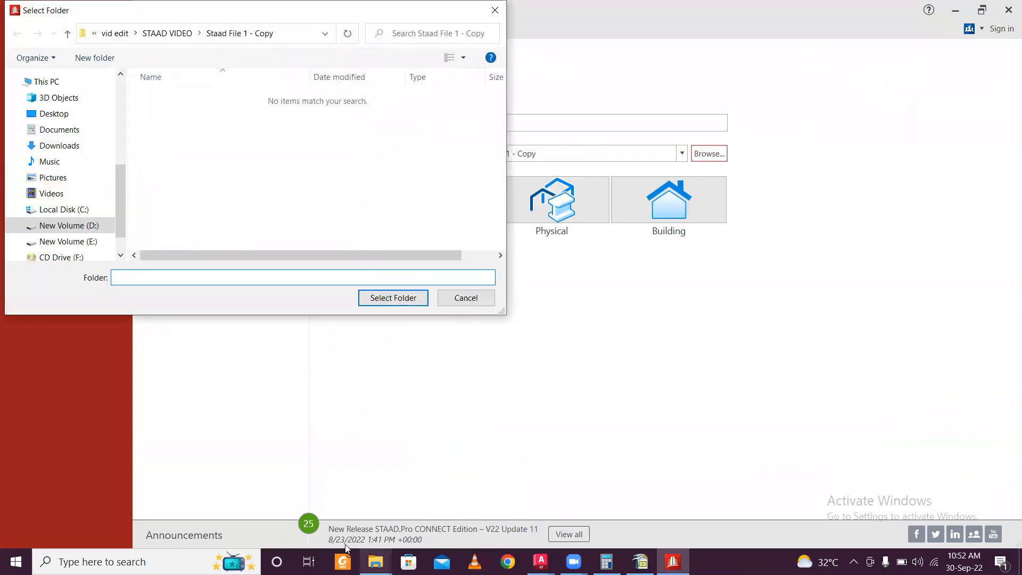
{"action": "left_click", "coordinate": [53, 113]}
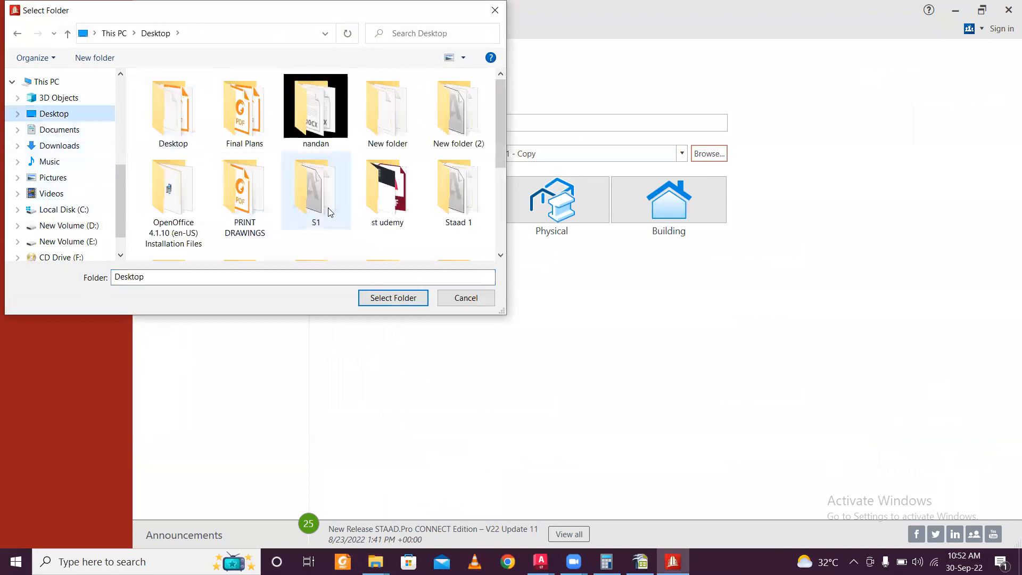
{"action": "scroll", "coordinate": [330, 212], "scroll_direction": "down", "scroll_amount": 5}
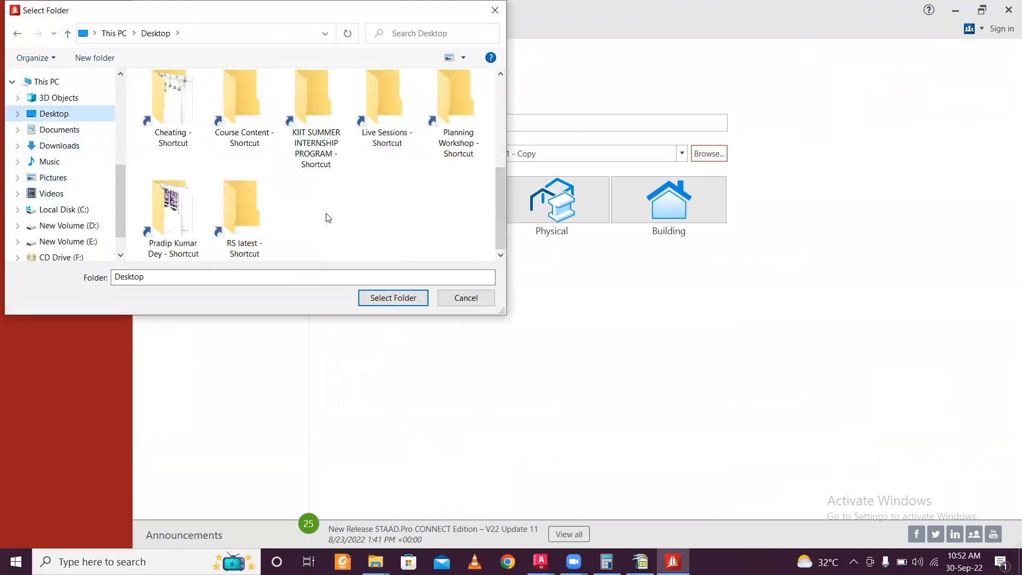
{"action": "double_click", "coordinate": [191, 227]}
{"action": "left_click", "coordinate": [180, 143]}
{"action": "double_click", "coordinate": [179, 142]}
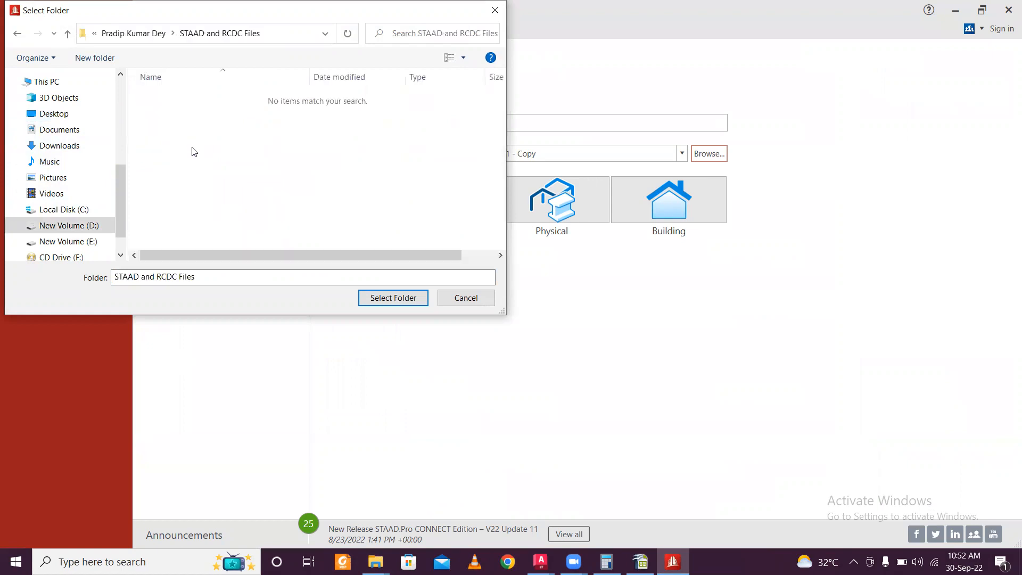
Step: Try to select a folder named STAAD file pd as the model's location
{"action": "left_click", "coordinate": [237, 278]}
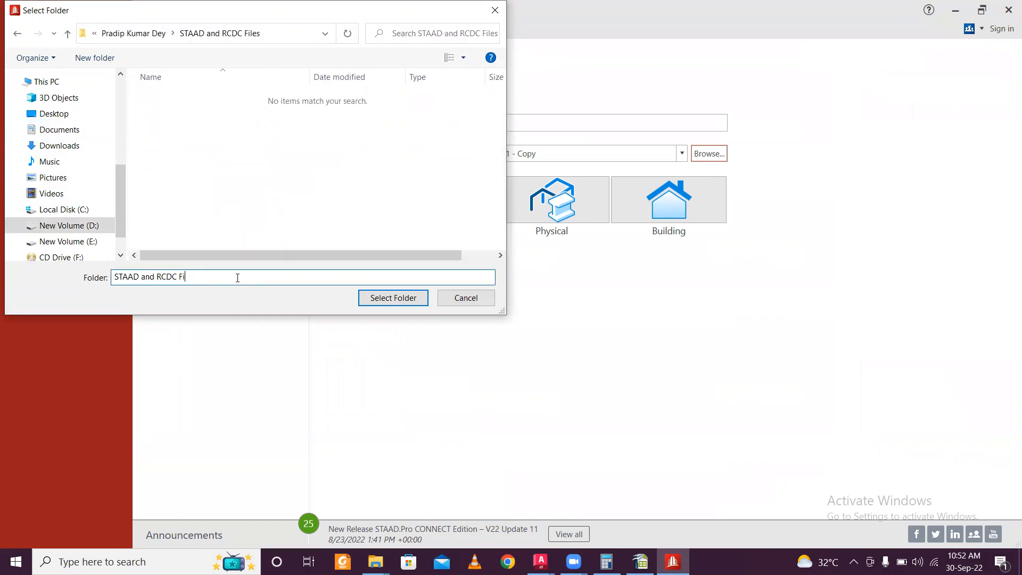
{"action": "key", "text": "BackSpace"}
{"action": "key", "text": "BackSpace"}
{"action": "key", "text": "BackSpace"}
{"action": "left_click", "coordinate": [383, 296]}
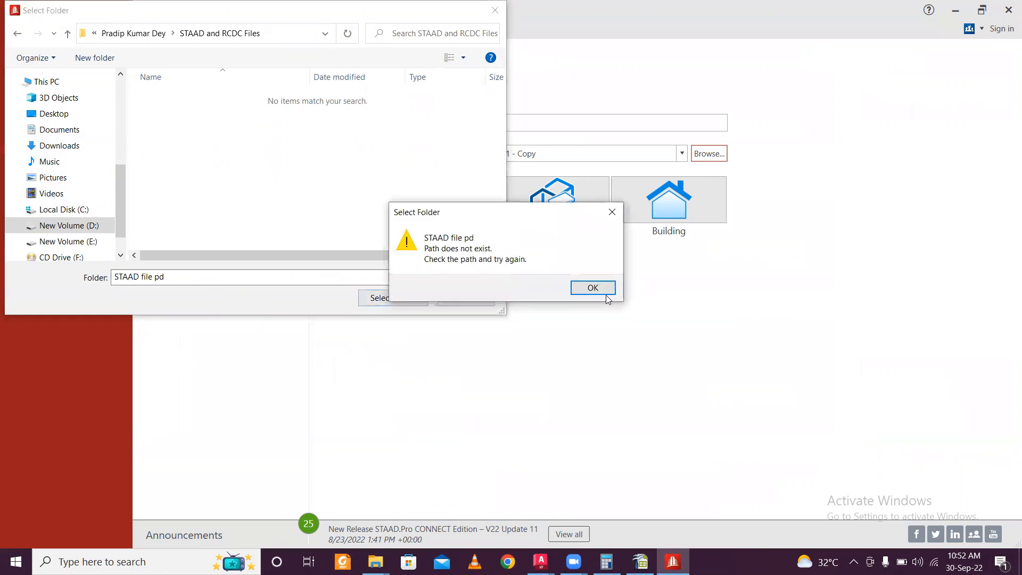
{"action": "left_click", "coordinate": [601, 291]}
Step: Clear the folder name entry and accept the open STAAD and RCDC Files folder as the model's location
{"action": "left_click_drag", "start_coordinate": [193, 277], "coordinate": [6, 281]}
{"action": "key", "text": "BackSpace"}
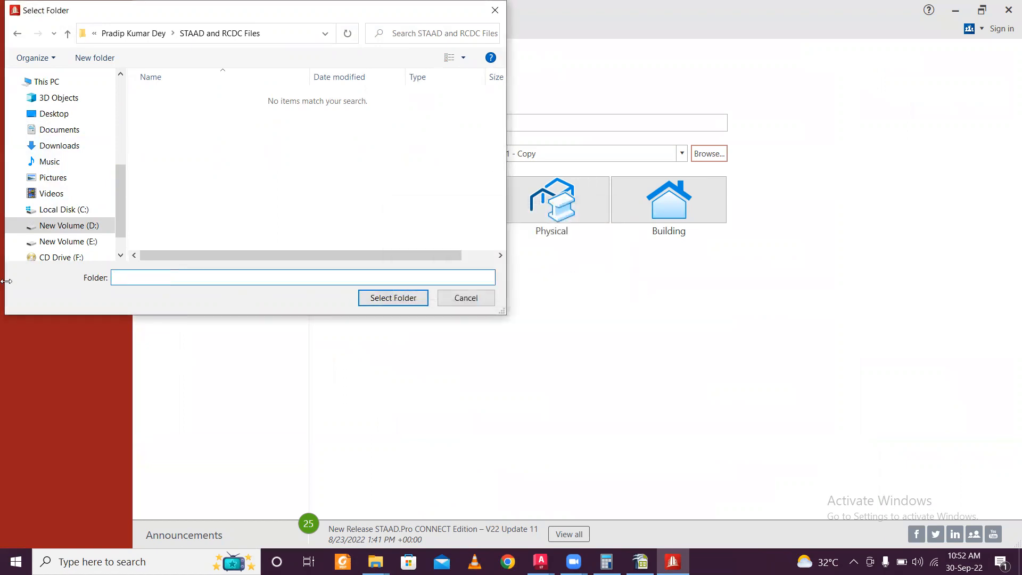
{"action": "left_click", "coordinate": [385, 299]}
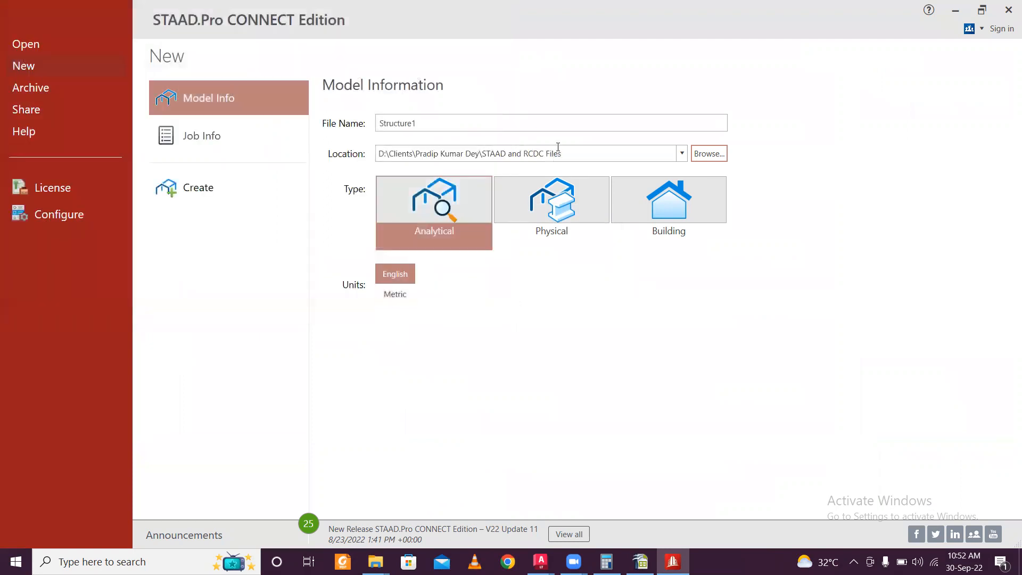
Step: Name the model staad file pd, set its units to Metric and create it as an Analytical model
{"action": "left_click_drag", "start_coordinate": [511, 122], "coordinate": [2, 145]}
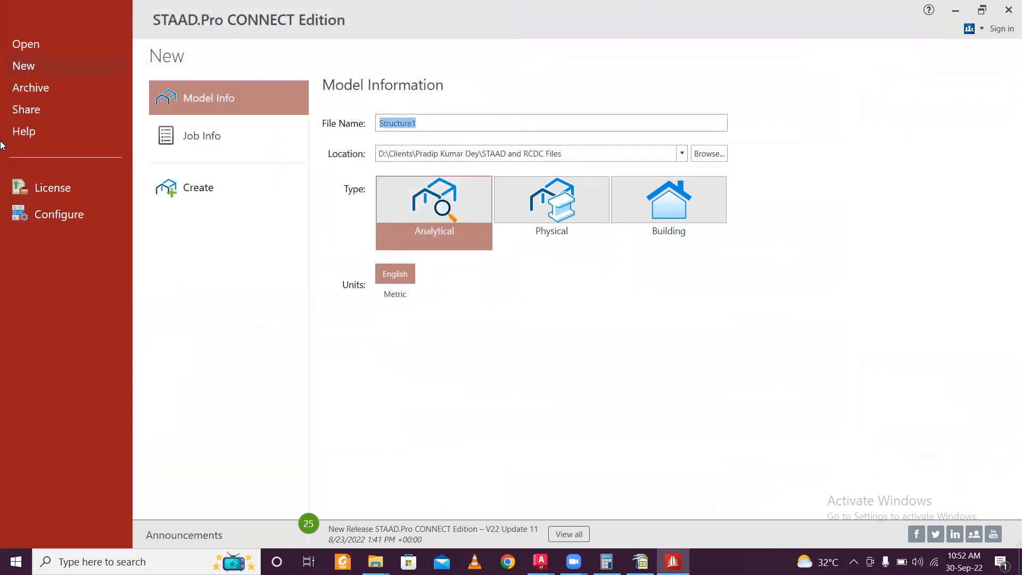
{"action": "type", "text": "staad file pd"}
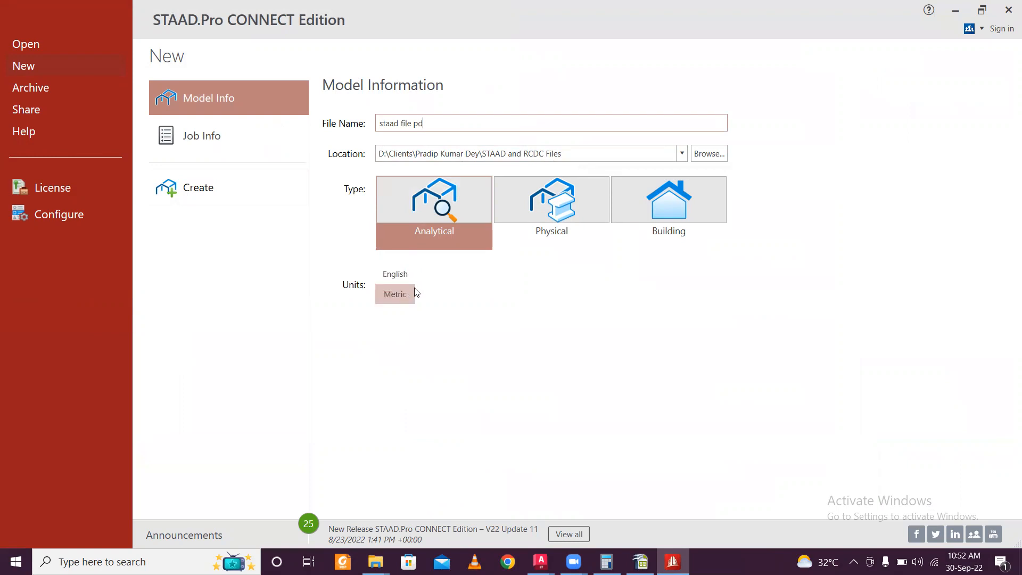
{"action": "left_click", "coordinate": [413, 292]}
{"action": "left_click", "coordinate": [230, 175]}
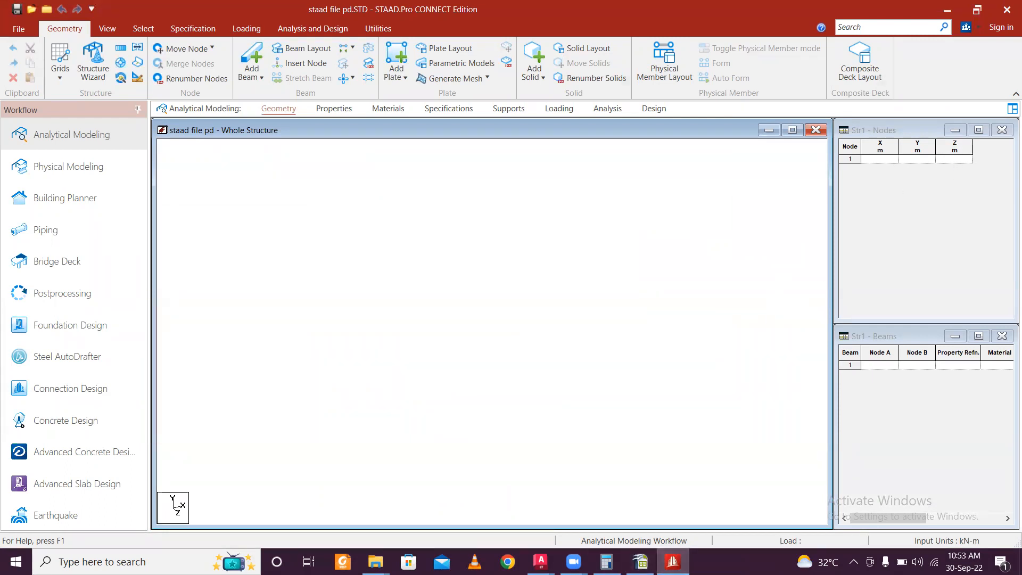
Step: Switch to OpenOffice Calc, copy the node, x, y and z values in A3:D22, and minimize the spreadsheet
{"action": "left_click", "coordinate": [640, 561]}
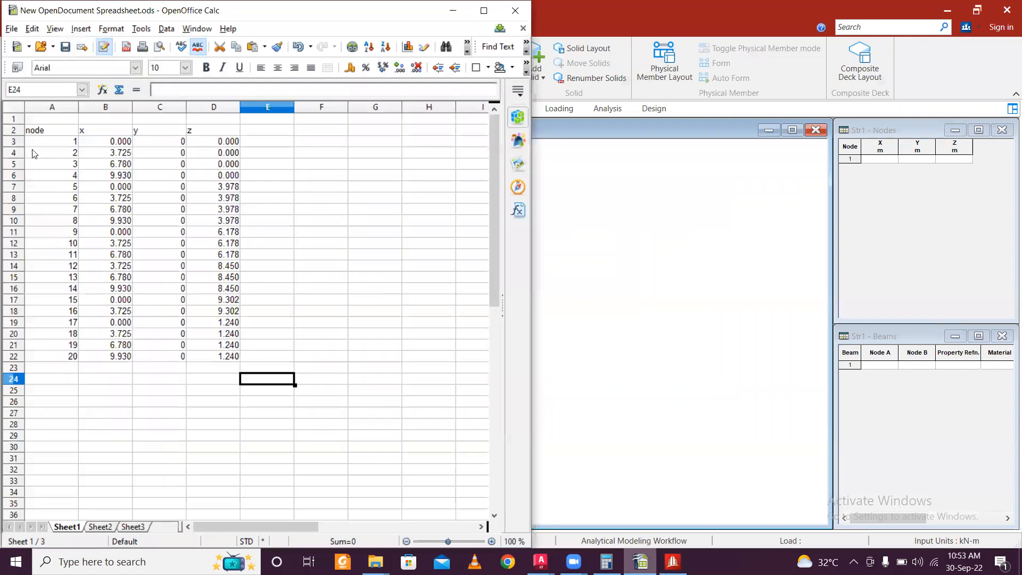
{"action": "left_click", "coordinate": [54, 143]}
{"action": "left_click_drag", "start_coordinate": [53, 143], "coordinate": [219, 360]}
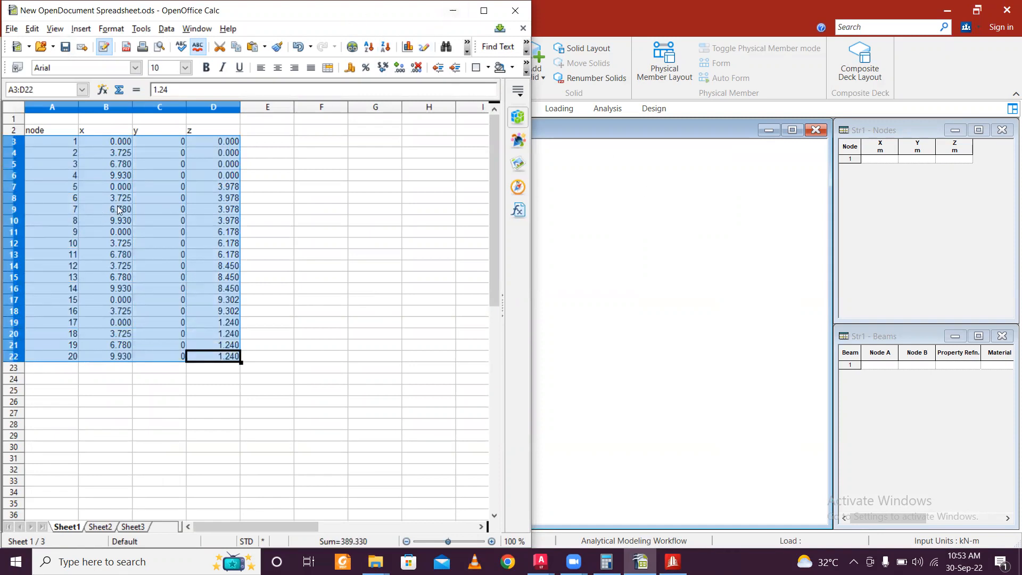
{"action": "left_click", "coordinate": [441, 10]}
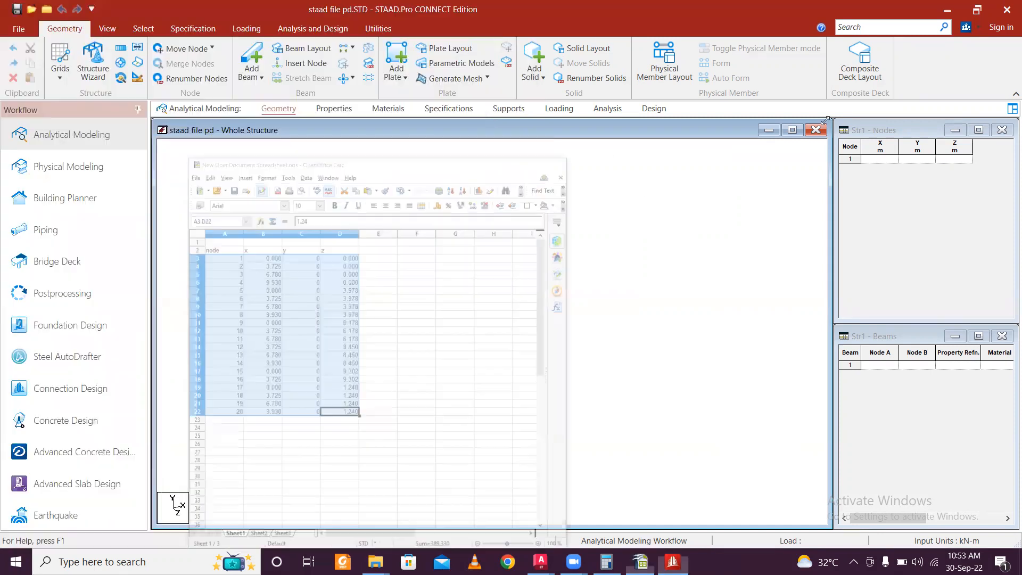
Step: Paste the copied coordinates into the Nodes table from row 1, accepting the default column mapping
{"action": "left_click", "coordinate": [853, 159]}
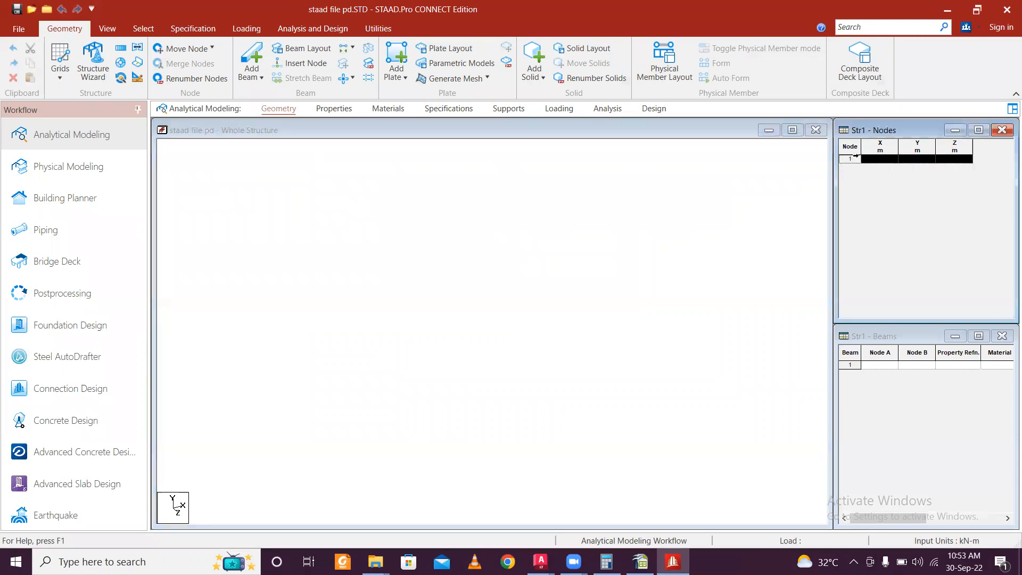
{"action": "key", "text": "ctrl+v"}
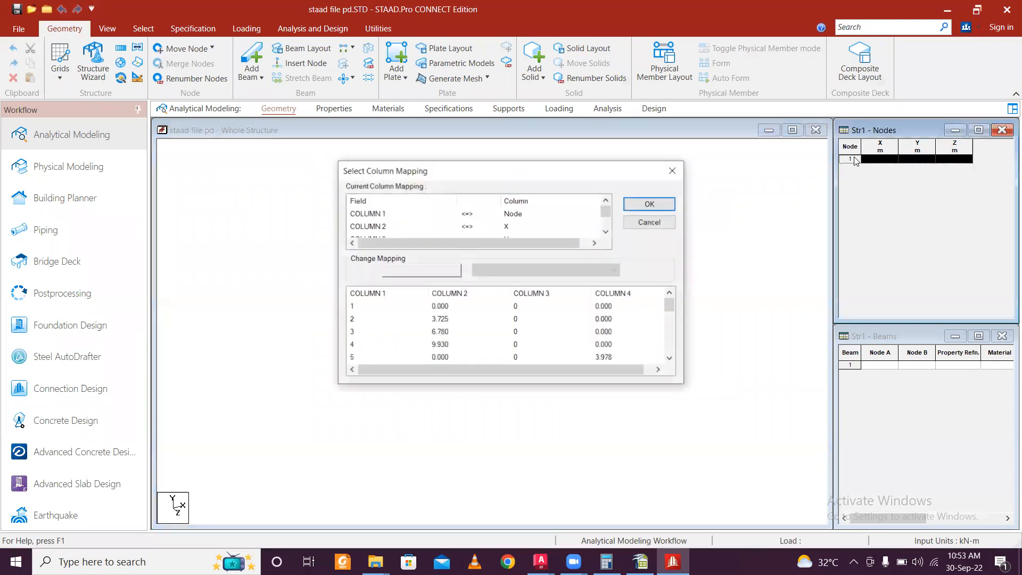
{"action": "left_click", "coordinate": [656, 204]}
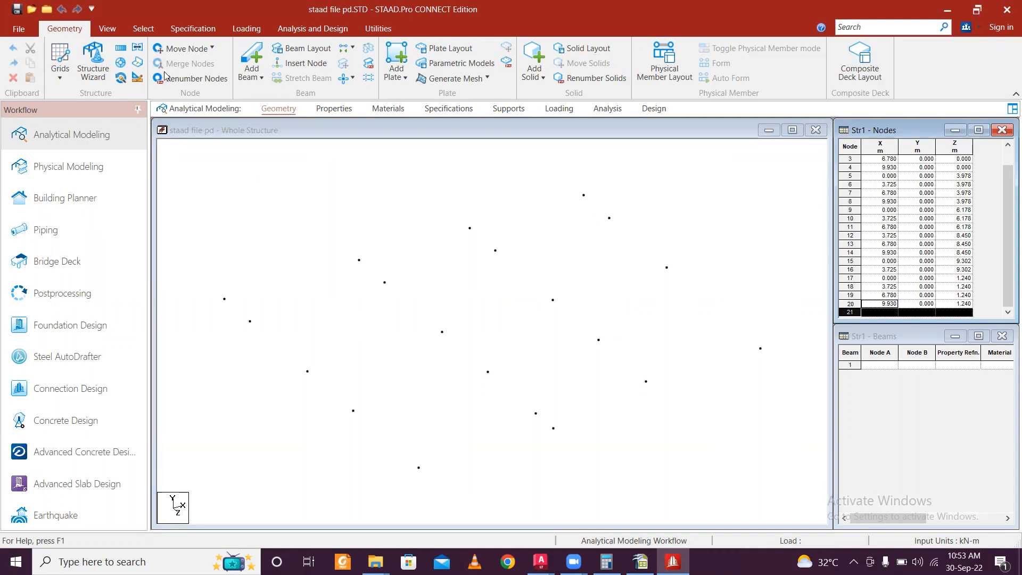
Step: View the node layout in plan, first from the bottom and then from the top
{"action": "left_click", "coordinate": [115, 31]}
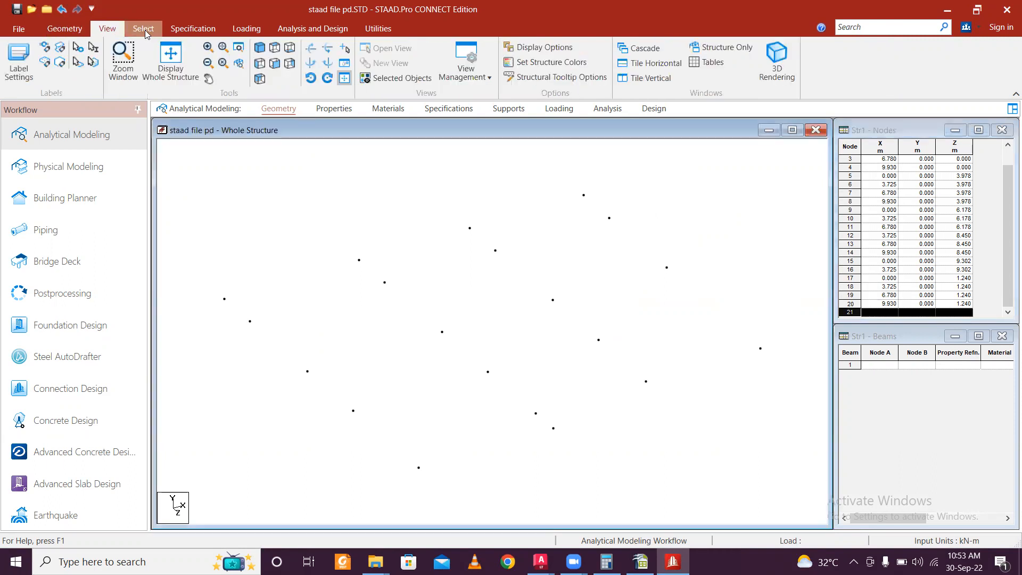
{"action": "left_click", "coordinate": [145, 30]}
{"action": "left_click", "coordinate": [115, 32]}
{"action": "left_click", "coordinate": [291, 49]}
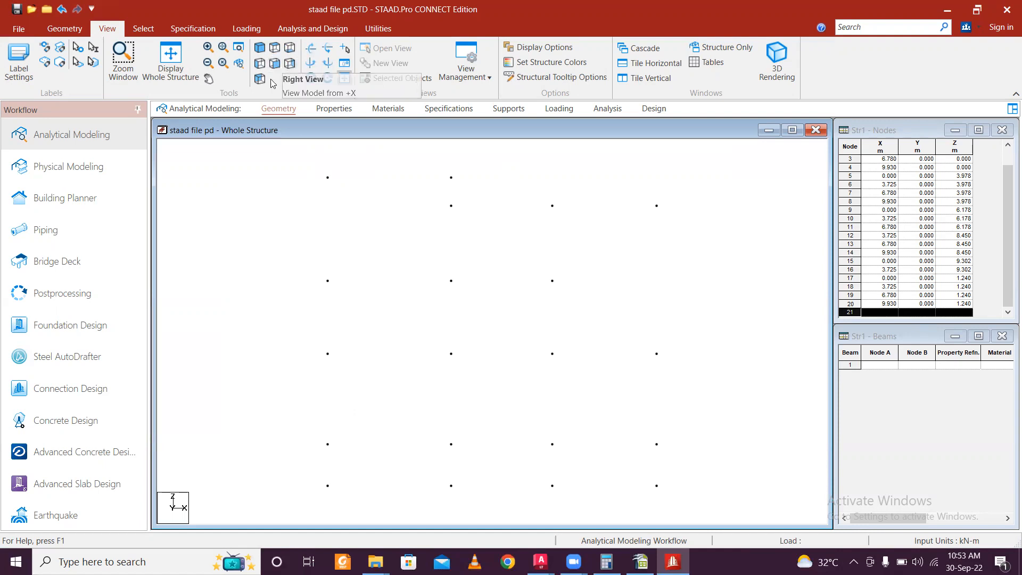
{"action": "left_click", "coordinate": [277, 46]}
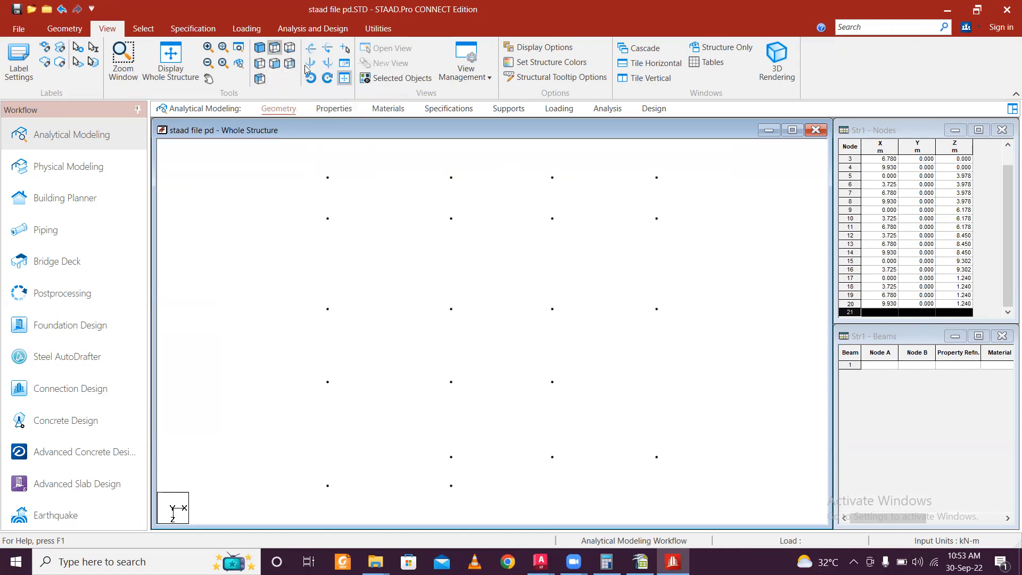
{"action": "scroll", "coordinate": [480, 225], "scroll_direction": "down", "scroll_amount": 2}
Step: Compare the plotted nodes in plan with the key plan in AutoCAD, then return to the STAAD.Pro model
{"action": "mouse_move", "coordinate": [540, 562]}
{"action": "left_click", "coordinate": [598, 506]}
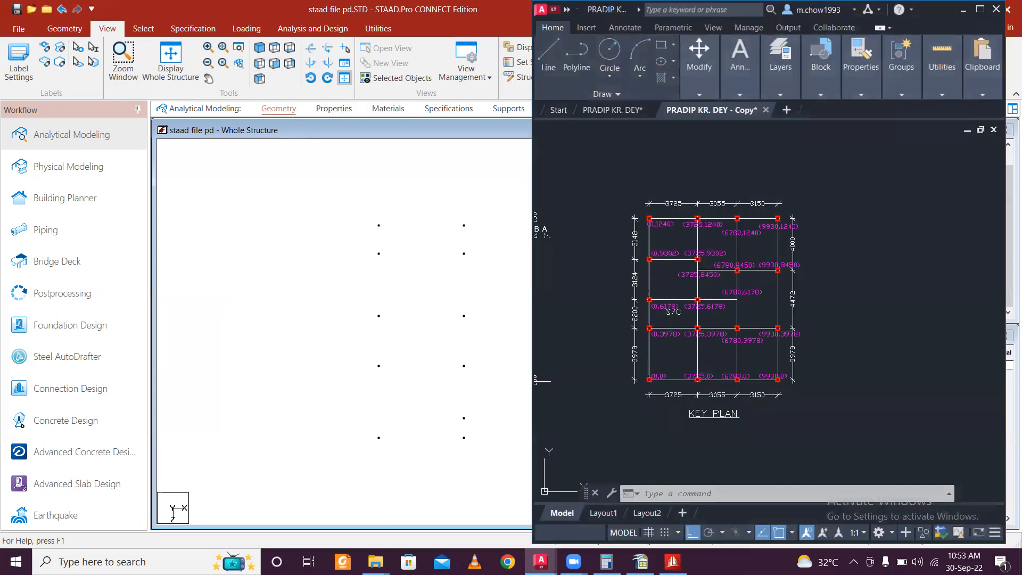
{"action": "scroll", "coordinate": [305, 322], "scroll_direction": "down", "scroll_amount": 2}
{"action": "left_click", "coordinate": [354, 312]}
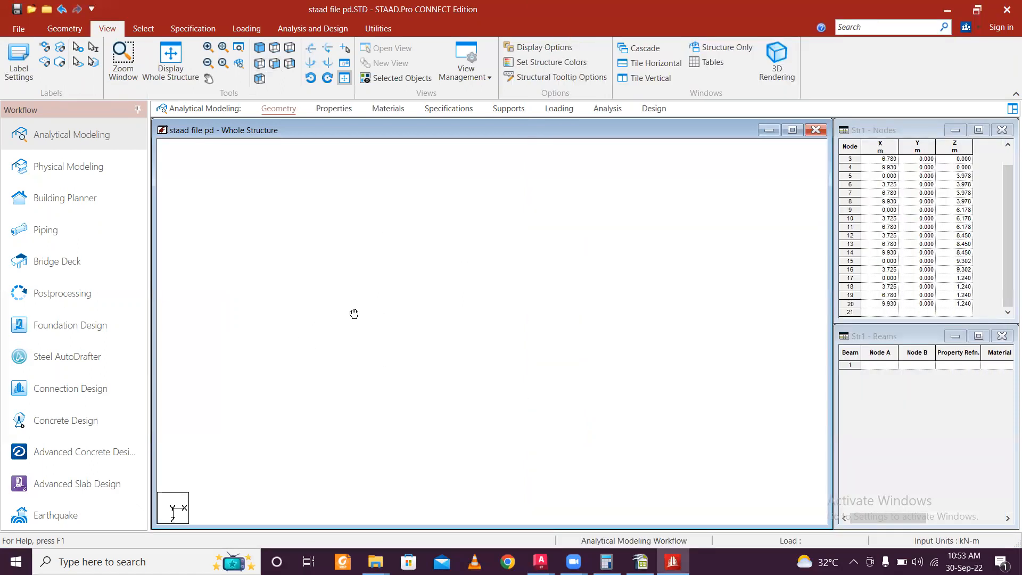
{"action": "middle_click_drag", "start_coordinate": [416, 316], "coordinate": [415, 336]}
Step: Check the plotted nodes in the bottom view against the spreadsheet's z values and the calculator's last sum
{"action": "left_click", "coordinate": [643, 560]}
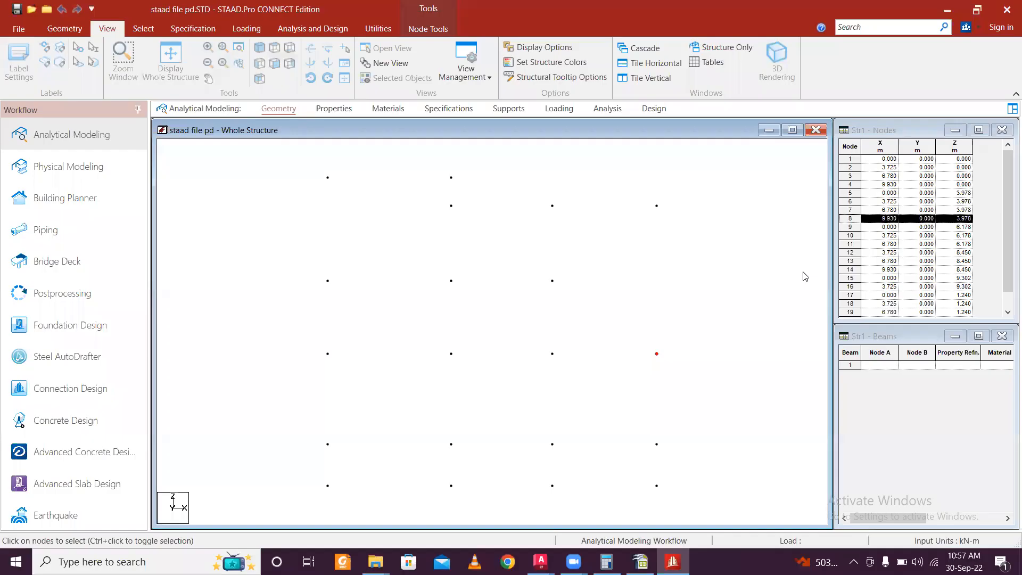
{"action": "scroll", "coordinate": [635, 326], "scroll_direction": "down", "scroll_amount": 1}
{"action": "left_click", "coordinate": [114, 28]}
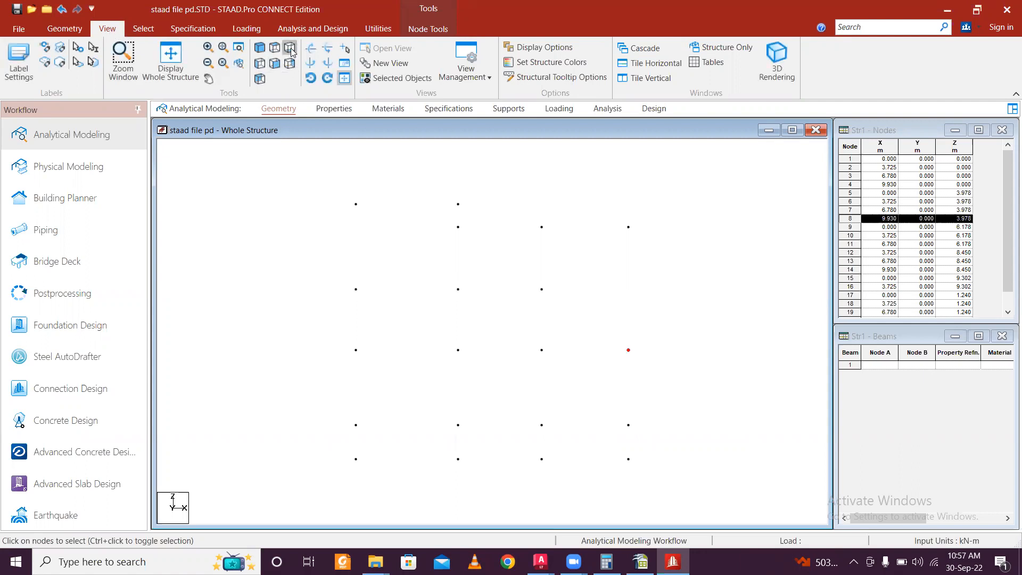
{"action": "scroll", "coordinate": [405, 228], "scroll_direction": "down", "scroll_amount": 2}
{"action": "left_click", "coordinate": [640, 562]}
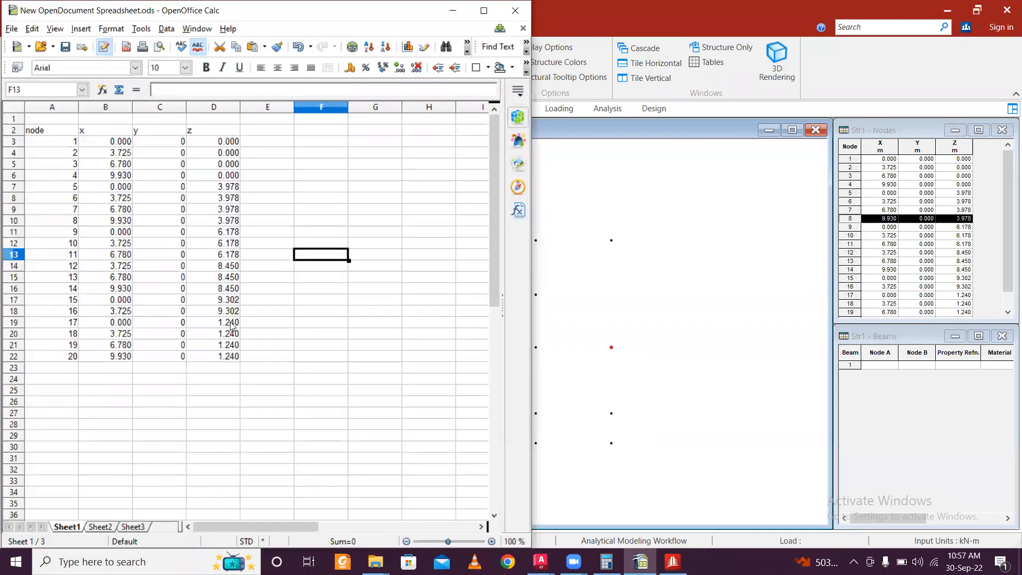
{"action": "left_click", "coordinate": [453, 10]}
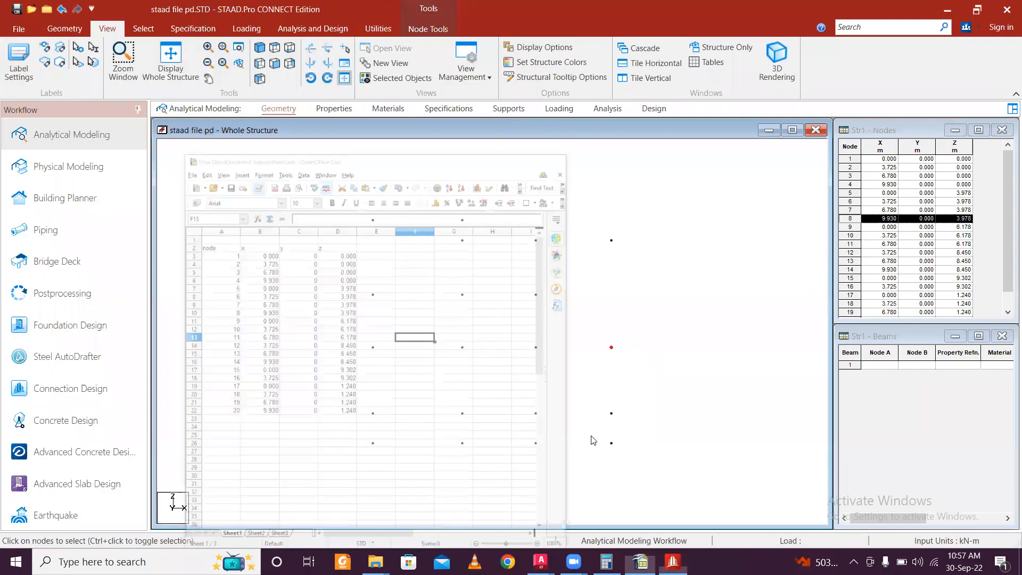
{"action": "left_click", "coordinate": [606, 561]}
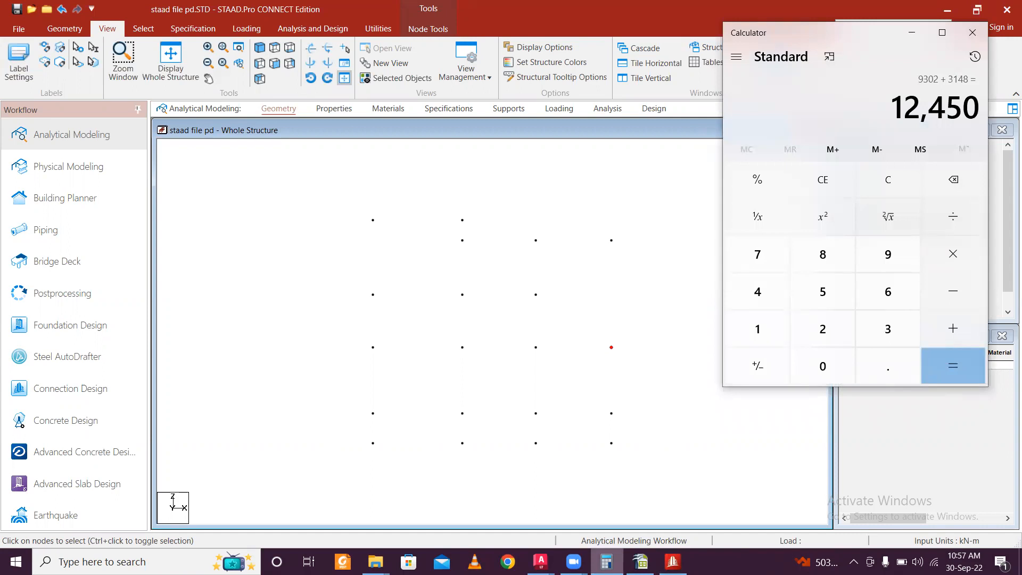
{"action": "left_click", "coordinate": [606, 561]}
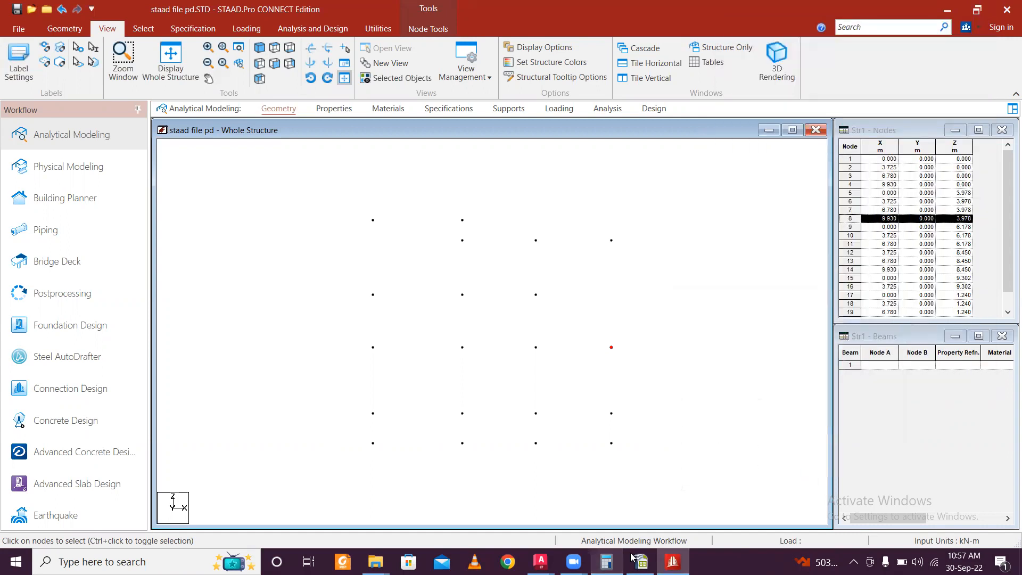
Step: Switch to AutoCAD, bring the key plan into view and maximize the window
{"action": "mouse_move", "coordinate": [540, 561]}
{"action": "left_click", "coordinate": [628, 518]}
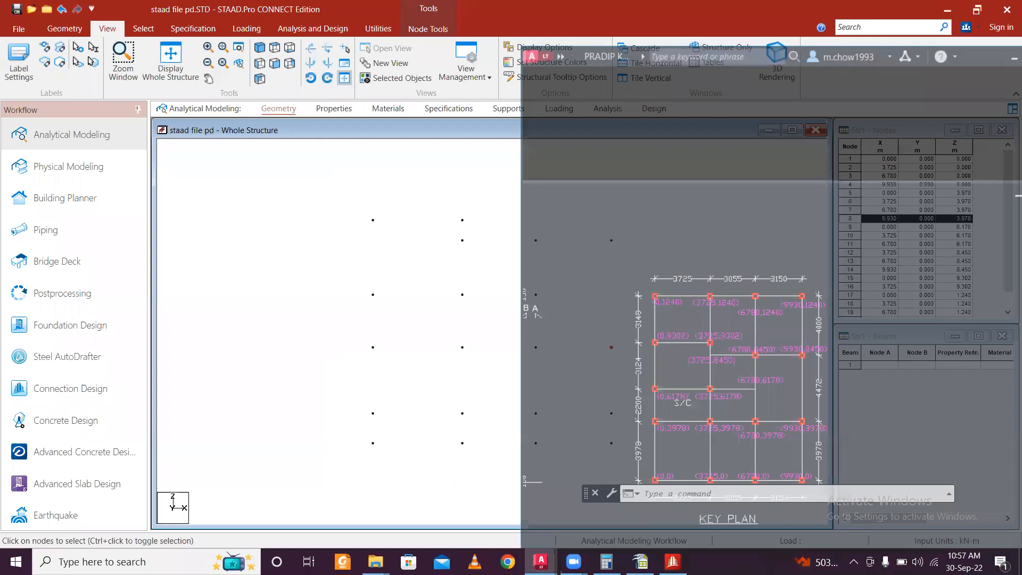
{"action": "mouse_move", "coordinate": [703, 274]}
{"action": "middle_mouse_down"}
{"action": "mouse_move", "coordinate": [591, 234]}
{"action": "mouse_move", "coordinate": [706, 215]}
{"action": "middle_mouse_up"}
{"action": "scroll", "coordinate": [697, 210], "scroll_direction": "up", "scroll_amount": 2}
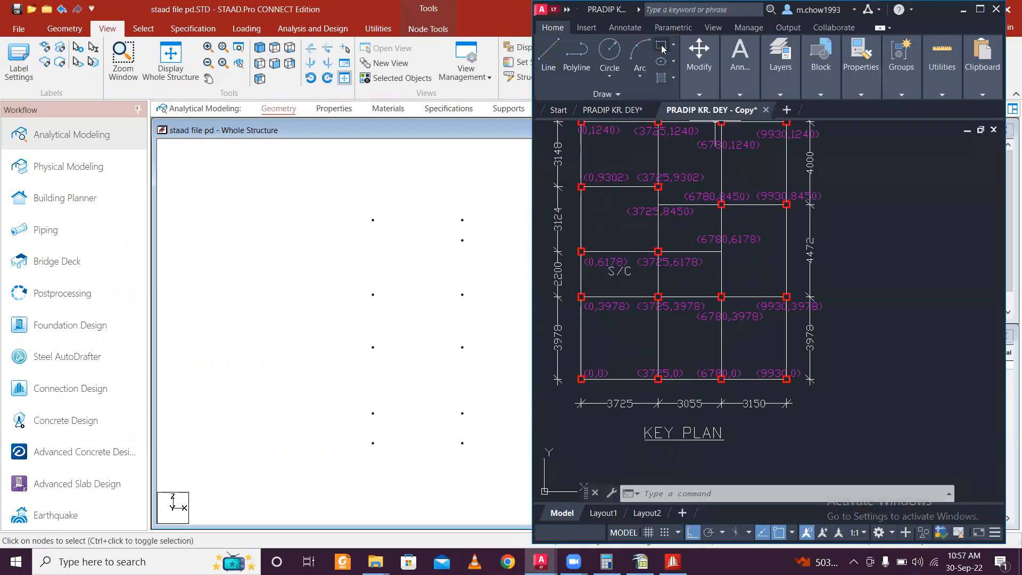
{"action": "left_click", "coordinate": [981, 10]}
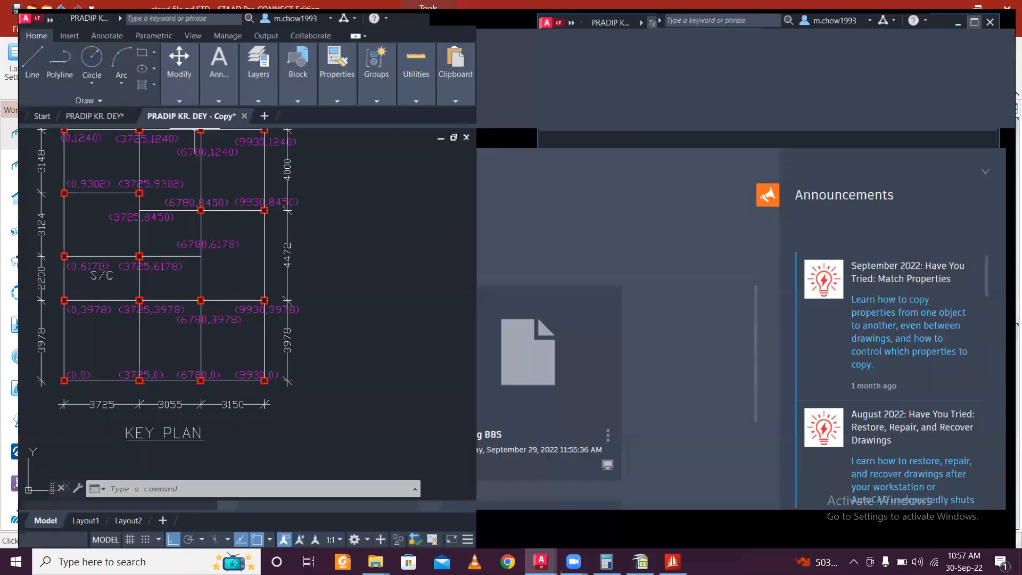
Step: Add a linear dimension for the key plan's overall height, placed outside the existing chain of vertical dimensions
{"action": "left_click", "coordinate": [394, 42]}
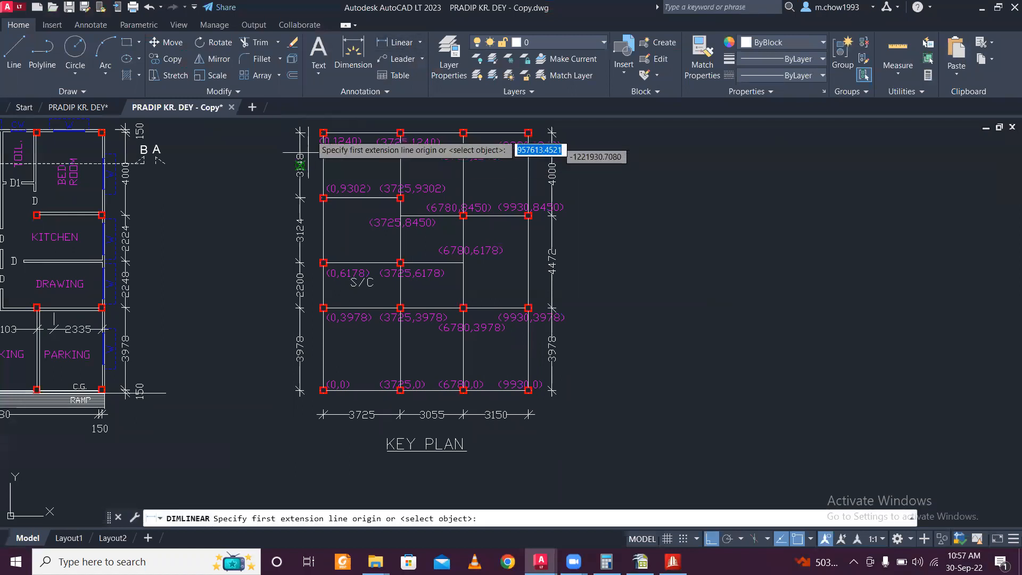
{"action": "scroll", "coordinate": [323, 133], "scroll_direction": "up", "scroll_amount": 8}
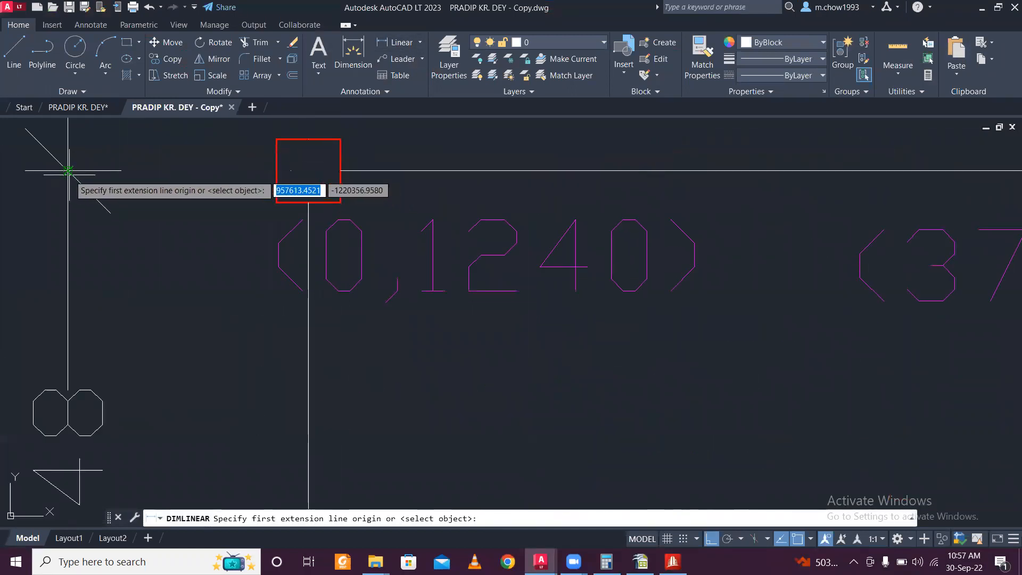
{"action": "left_click", "coordinate": [68, 171]}
{"action": "scroll", "coordinate": [138, 333], "scroll_direction": "down", "scroll_amount": 10}
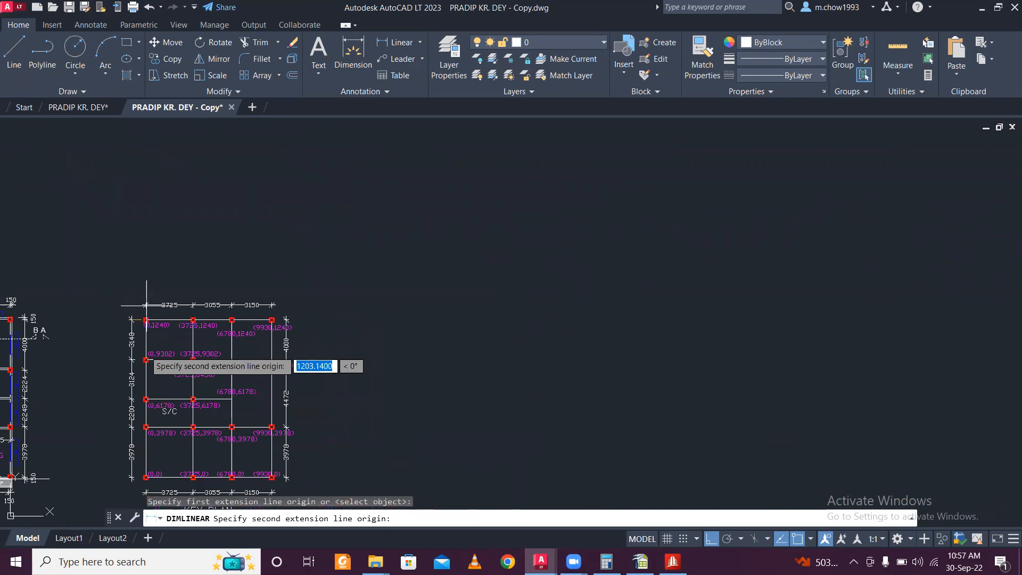
{"action": "scroll", "coordinate": [143, 482], "scroll_direction": "up", "scroll_amount": 8}
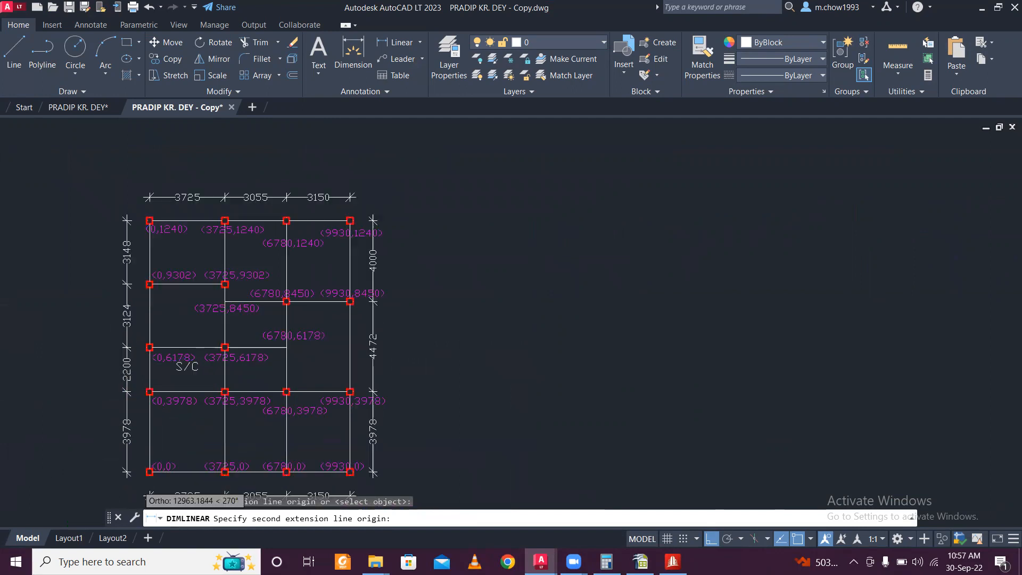
{"action": "left_click", "coordinate": [33, 357]}
{"action": "middle_click_drag", "start_coordinate": [75, 346], "coordinate": [259, 309]}
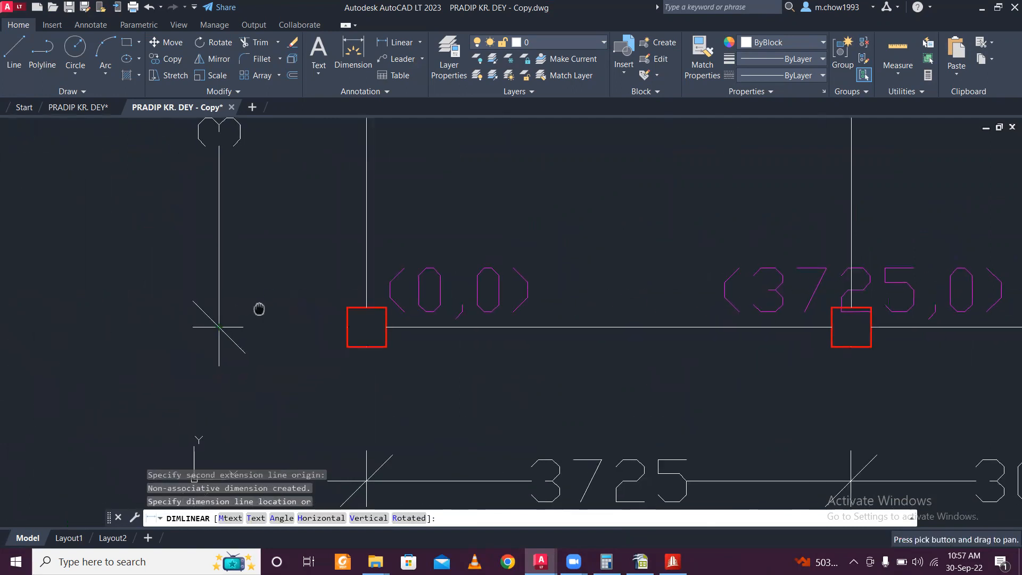
{"action": "left_click", "coordinate": [160, 346]}
{"action": "scroll", "coordinate": [159, 346], "scroll_direction": "down", "scroll_amount": 6}
{"action": "middle_click_drag", "start_coordinate": [186, 296], "coordinate": [233, 375]}
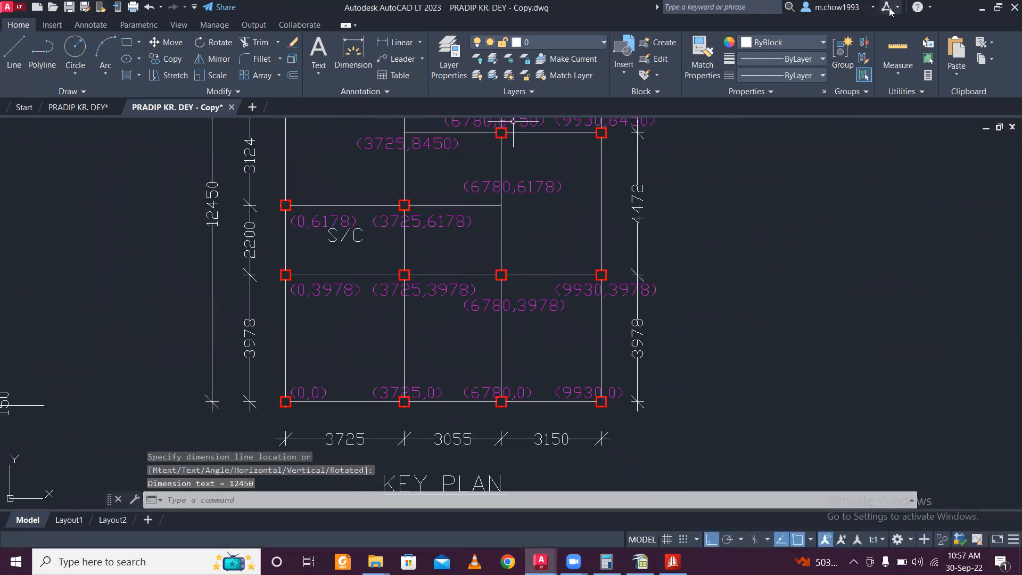
Step: Return to STAAD.Pro and set the Z coordinate of nodes 17 to 20 to 12.45 m in the node table
{"action": "left_click", "coordinate": [982, 7]}
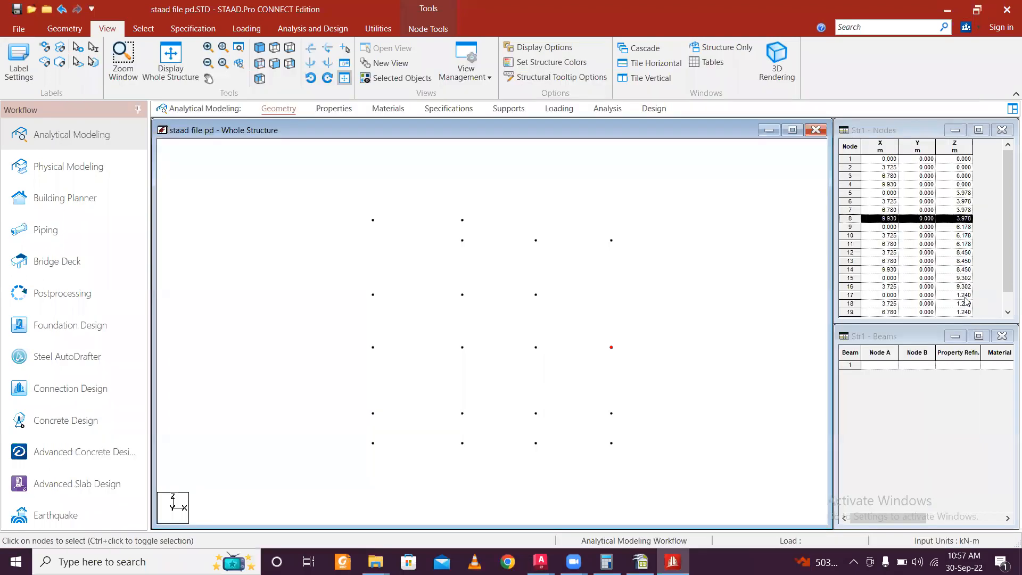
{"action": "double_click", "coordinate": [965, 297]}
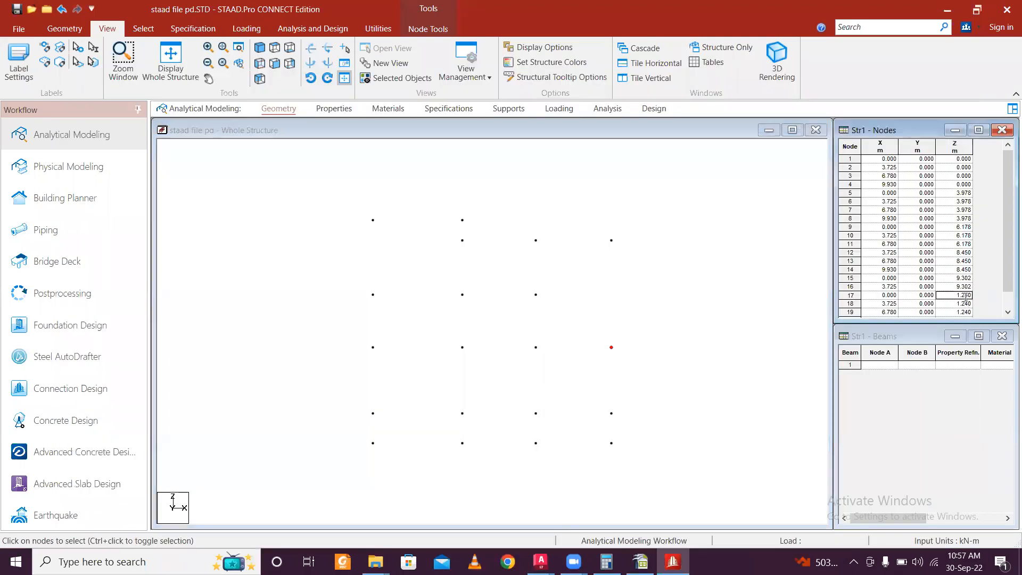
{"action": "type", "text": "12"}
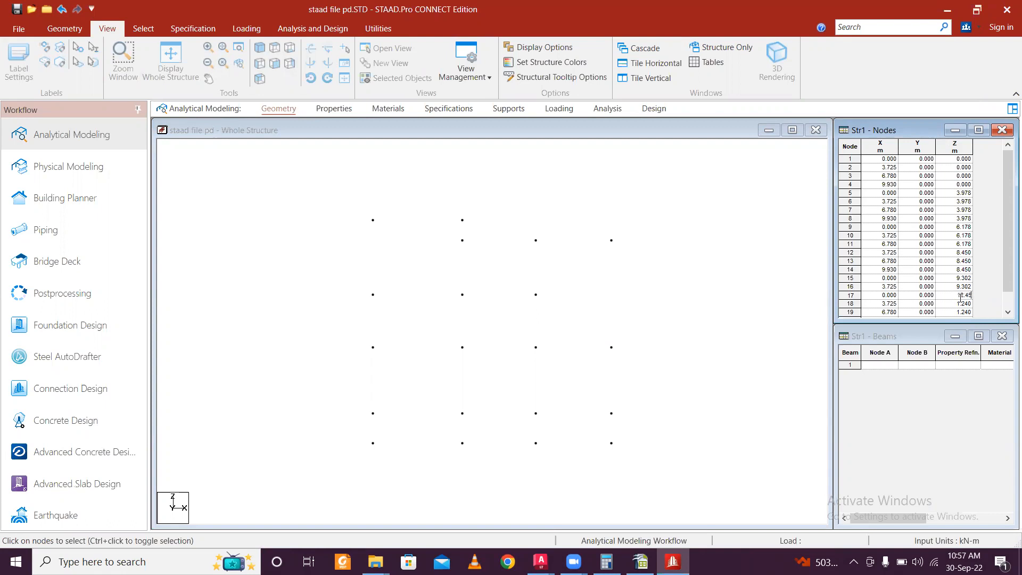
{"action": "type", "text": ".45"}
{"action": "double_click", "coordinate": [961, 304]}
{"action": "type", "text": "1"}
{"action": "scroll", "coordinate": [1007, 271], "scroll_direction": "down", "scroll_amount": 1}
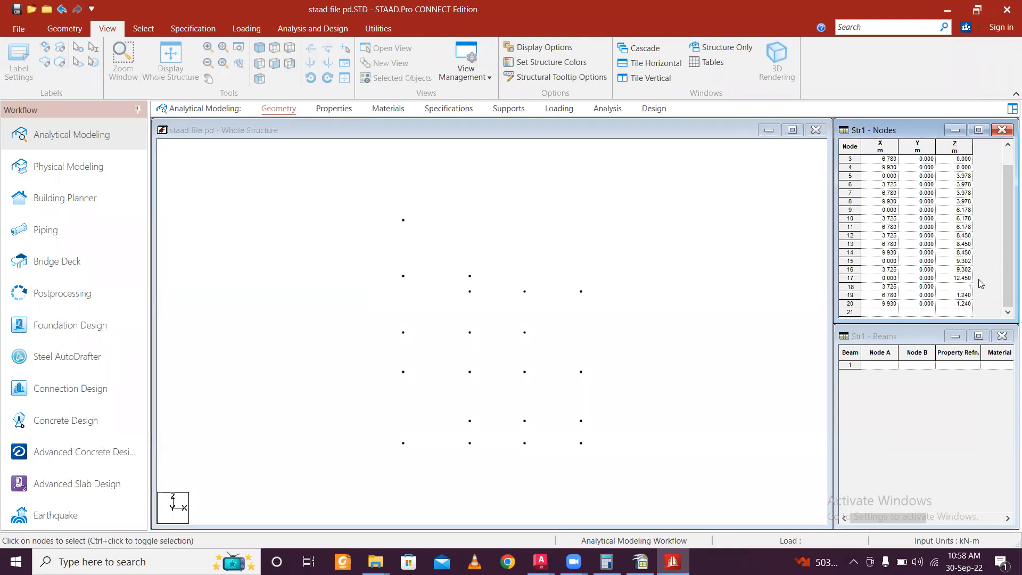
{"action": "left_click", "coordinate": [964, 295]}
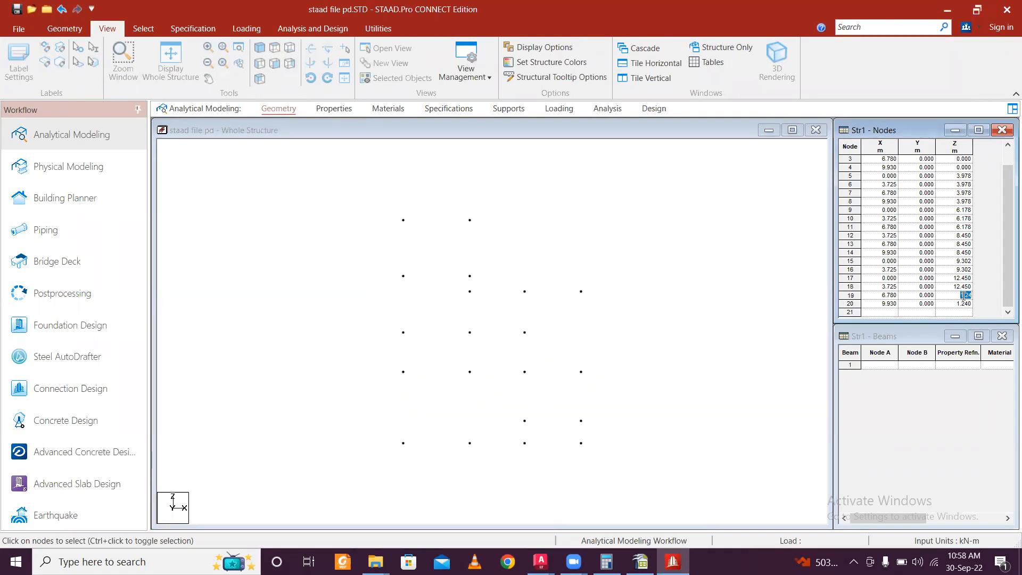
{"action": "left_click", "coordinate": [958, 304]}
{"action": "left_click", "coordinate": [925, 305]}
Step: Check the corrected node layout against the key plan copy in AutoCAD
{"action": "mouse_move", "coordinate": [541, 561]}
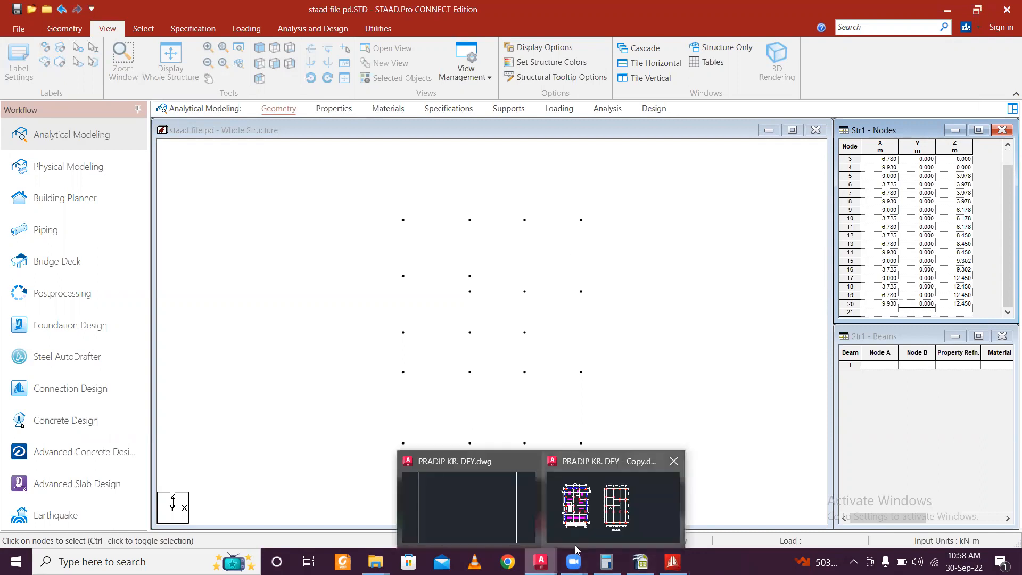
{"action": "left_click", "coordinate": [558, 476]}
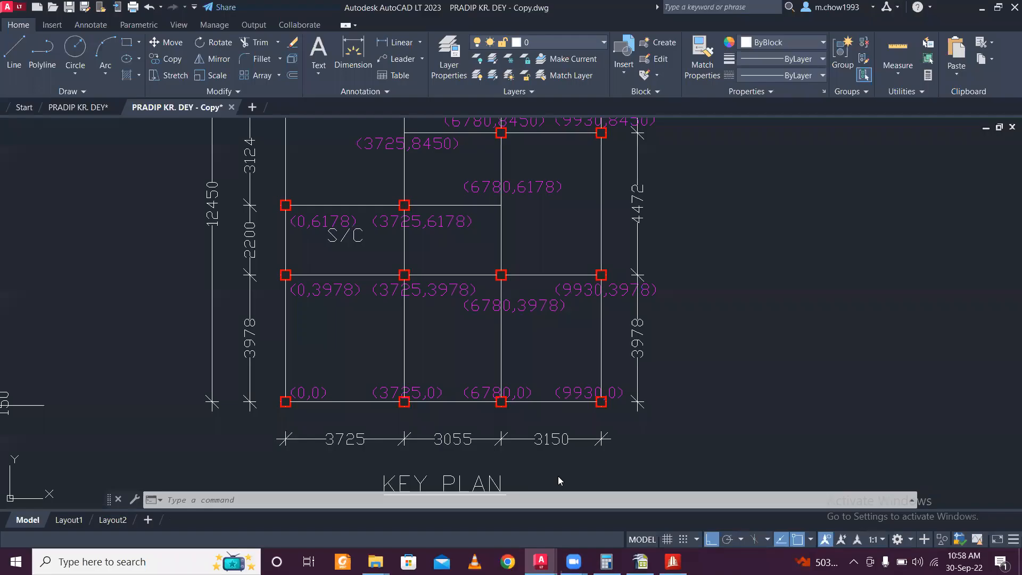
{"action": "scroll", "coordinate": [531, 372], "scroll_direction": "down", "scroll_amount": 3}
{"action": "scroll", "coordinate": [521, 394], "scroll_direction": "up", "scroll_amount": 3}
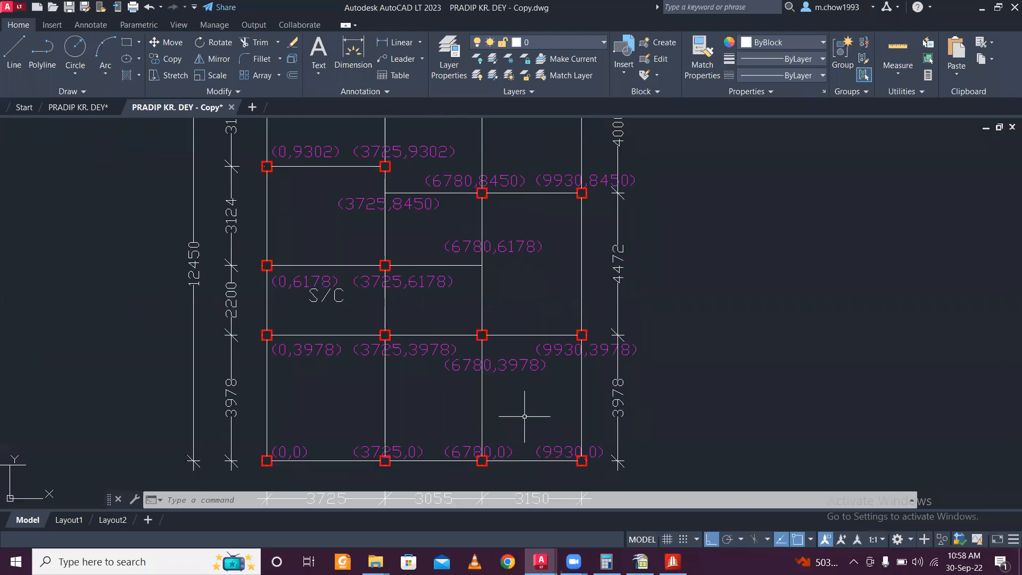
Step: Switch back to STAAD.Pro and save the modified structure
{"action": "left_click", "coordinate": [672, 561]}
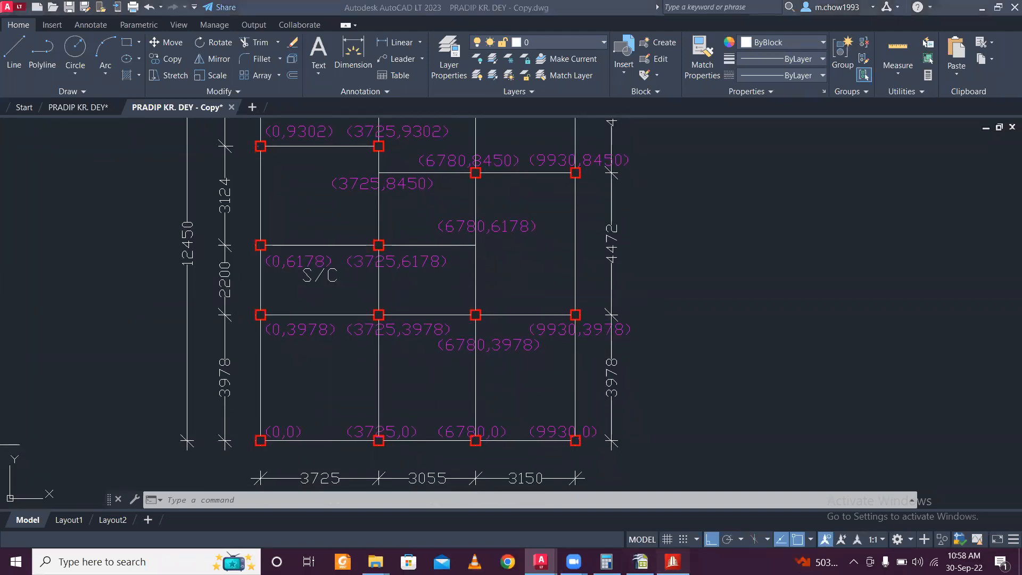
{"action": "key", "text": "alt+Tab"}
{"action": "key", "text": "alt+Tab"}
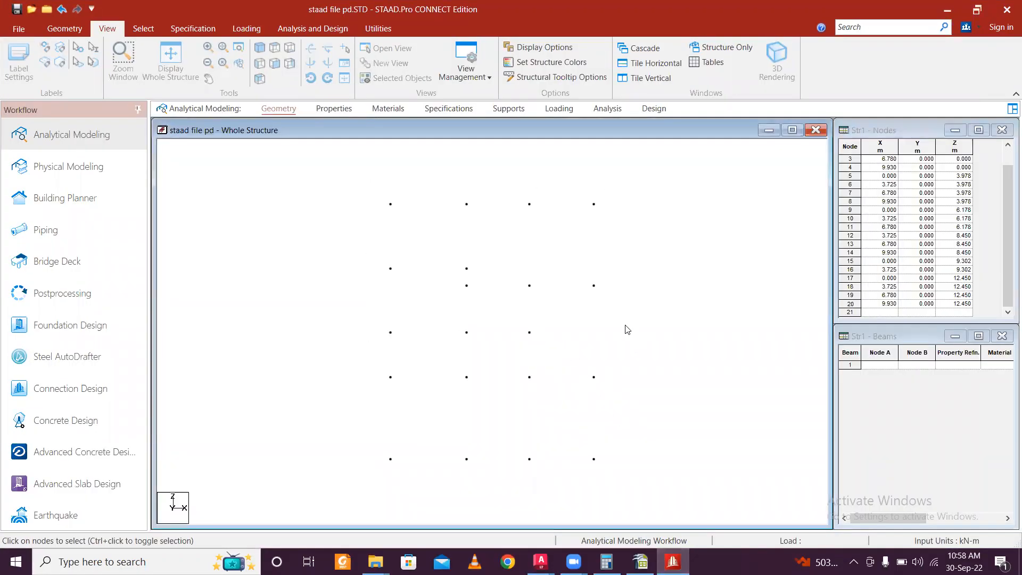
{"action": "key", "text": "ctrl+s"}
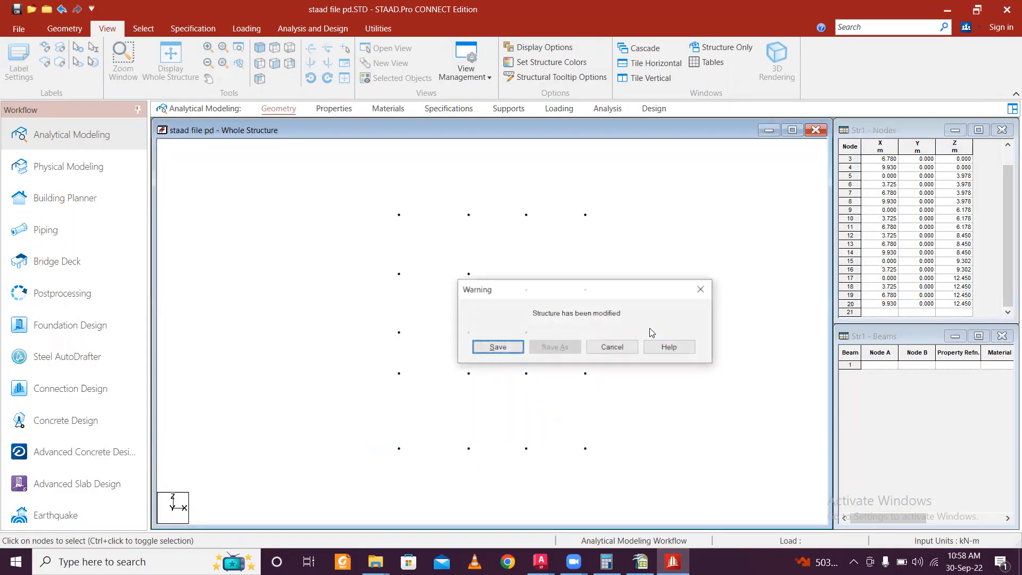
{"action": "left_click", "coordinate": [504, 346]}
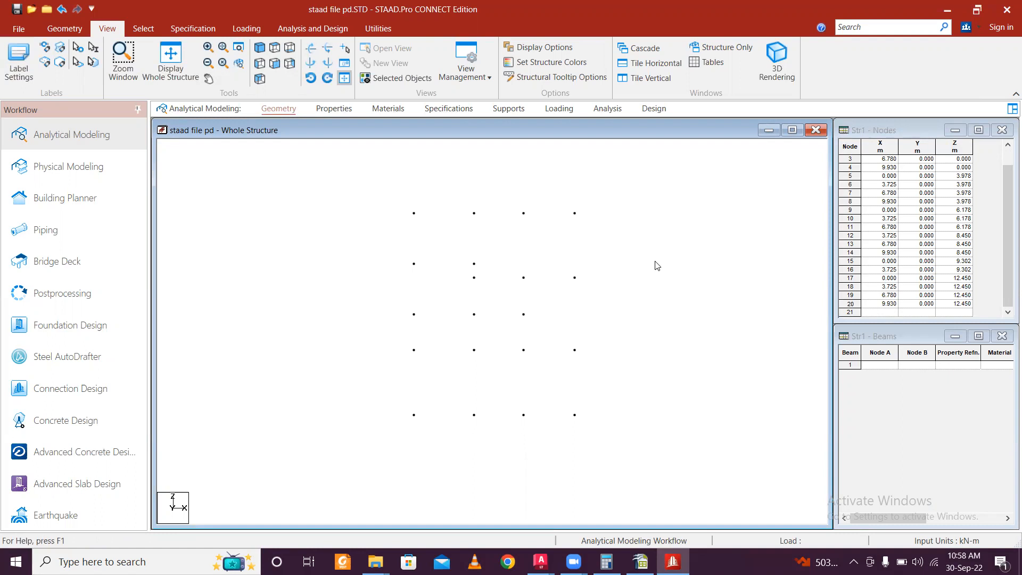
Step: Add beams along the z = 0 and z = 3.978 m node rows and connect the two rows on all four gridlines
{"action": "left_click", "coordinate": [66, 28]}
{"action": "left_click", "coordinate": [251, 61]}
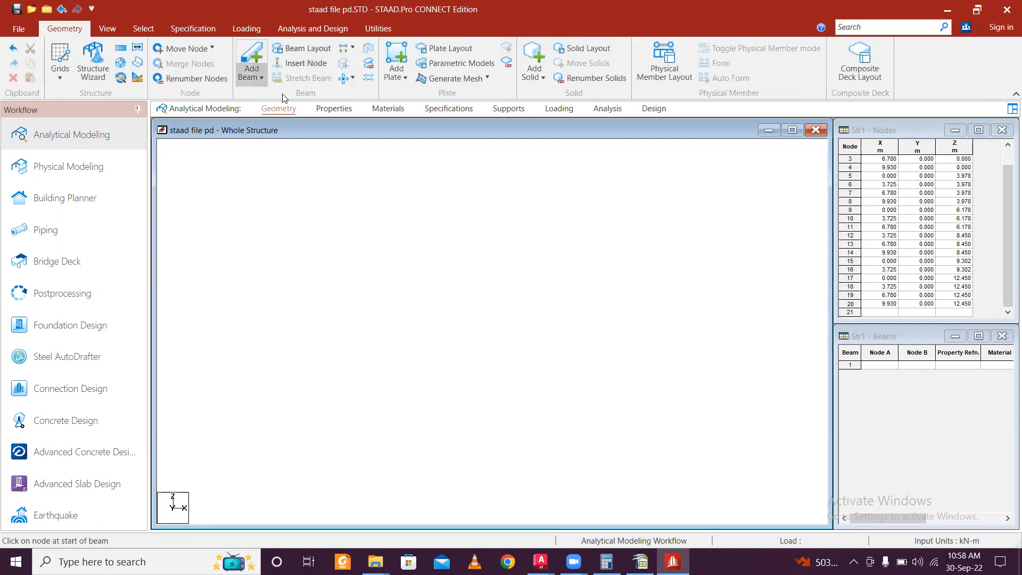
{"action": "left_click_drag", "start_coordinate": [405, 425], "coordinate": [584, 426]}
{"action": "left_click_drag", "start_coordinate": [407, 426], "coordinate": [405, 354]}
{"action": "left_click_drag", "start_coordinate": [472, 427], "coordinate": [472, 355]}
{"action": "left_click_drag", "start_coordinate": [531, 429], "coordinate": [527, 354]}
{"action": "left_click_drag", "start_coordinate": [585, 427], "coordinate": [583, 355]}
{"action": "left_click_drag", "start_coordinate": [449, 371], "coordinate": [584, 355]}
Step: Extend beams from the z = 3.978 m row to the next node on each of the four gridlines and start the 6.178 m row
{"action": "left_click_drag", "start_coordinate": [406, 355], "coordinate": [405, 315]}
{"action": "left_click_drag", "start_coordinate": [472, 354], "coordinate": [472, 315]}
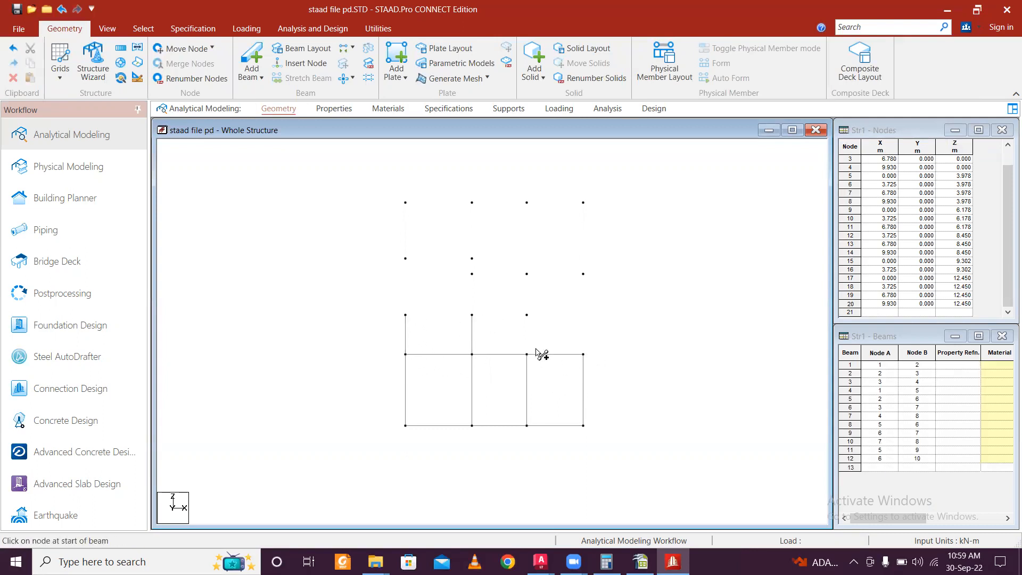
{"action": "left_click_drag", "start_coordinate": [529, 355], "coordinate": [527, 316]}
{"action": "mouse_move", "coordinate": [584, 354]}
{"action": "left_mouse_down"}
{"action": "mouse_move", "coordinate": [600, 298]}
{"action": "mouse_move", "coordinate": [582, 274]}
{"action": "left_mouse_up"}
{"action": "mouse_move", "coordinate": [410, 315]}
{"action": "left_mouse_down"}
{"action": "mouse_move", "coordinate": [527, 315]}
{"action": "mouse_move", "coordinate": [585, 329]}
{"action": "mouse_move", "coordinate": [588, 319]}
{"action": "mouse_move", "coordinate": [558, 326]}
{"action": "mouse_move", "coordinate": [589, 320]}
{"action": "mouse_move", "coordinate": [578, 475]}
{"action": "mouse_move", "coordinate": [584, 269]}
{"action": "mouse_move", "coordinate": [531, 472]}
{"action": "left_mouse_up"}
Step: Examine the key plan in AutoCAD to see which nodes the remaining beams connect
{"action": "mouse_move", "coordinate": [541, 561]}
{"action": "left_click", "coordinate": [589, 524]}
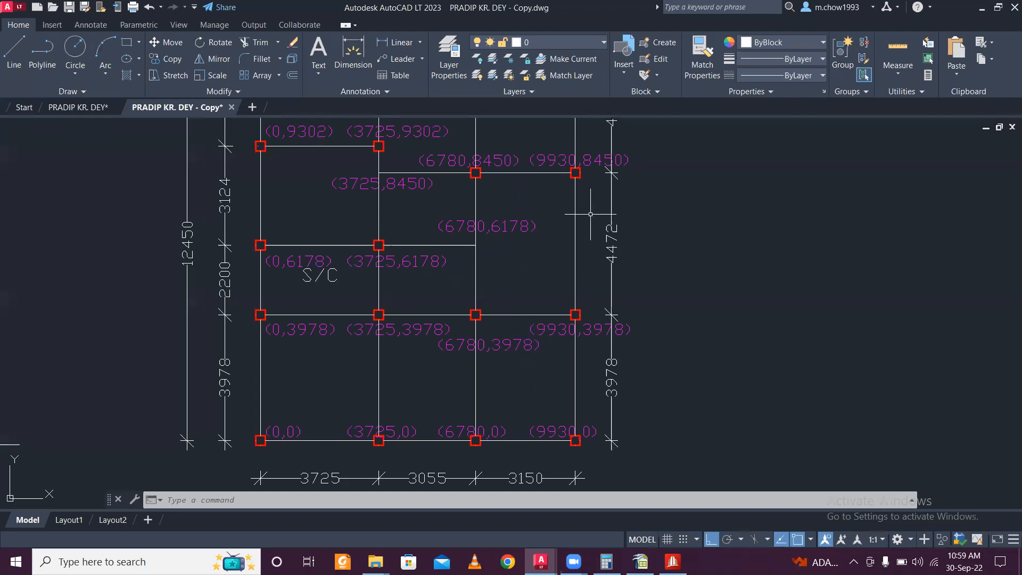
{"action": "left_click", "coordinate": [672, 560]}
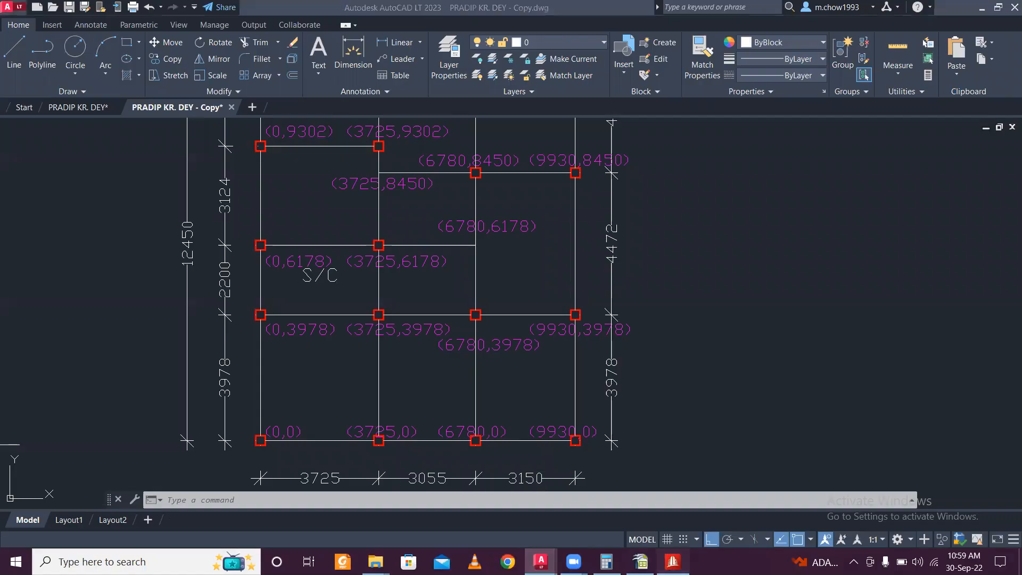
{"action": "left_click", "coordinate": [541, 561]}
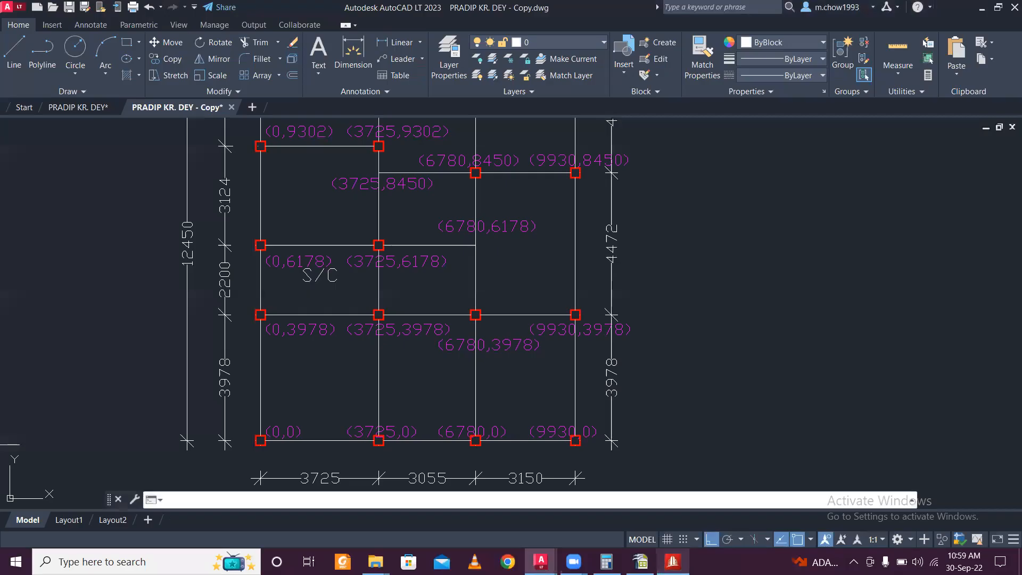
Step: Switch to STAAD.Pro and add beams along Z = 8.450 m from X = 9.930 to 3.725, plus connecting beams from Z = 6.178 at X = 6.780 and 3.725
{"action": "left_click", "coordinate": [673, 561]}
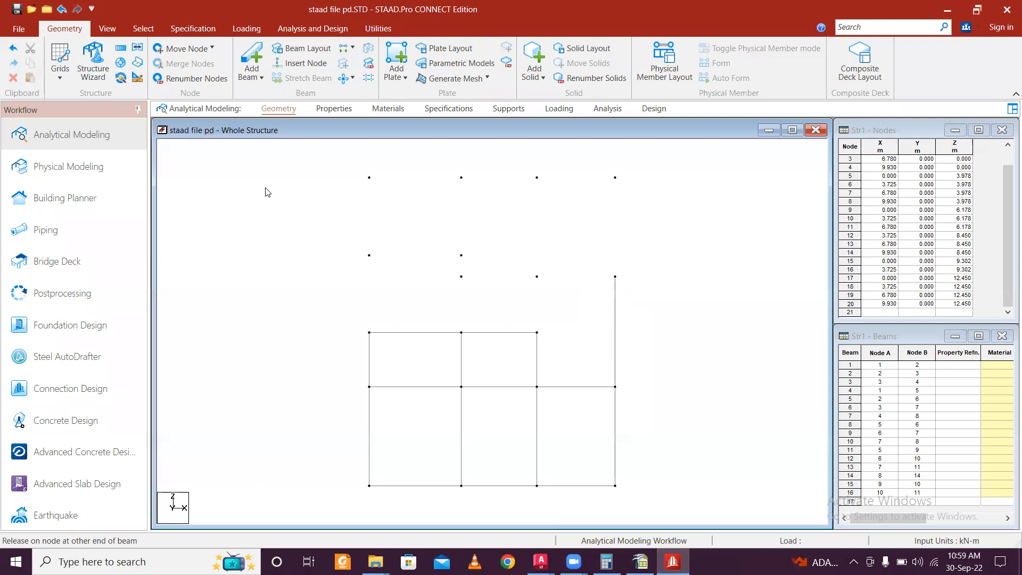
{"action": "left_click", "coordinate": [248, 62]}
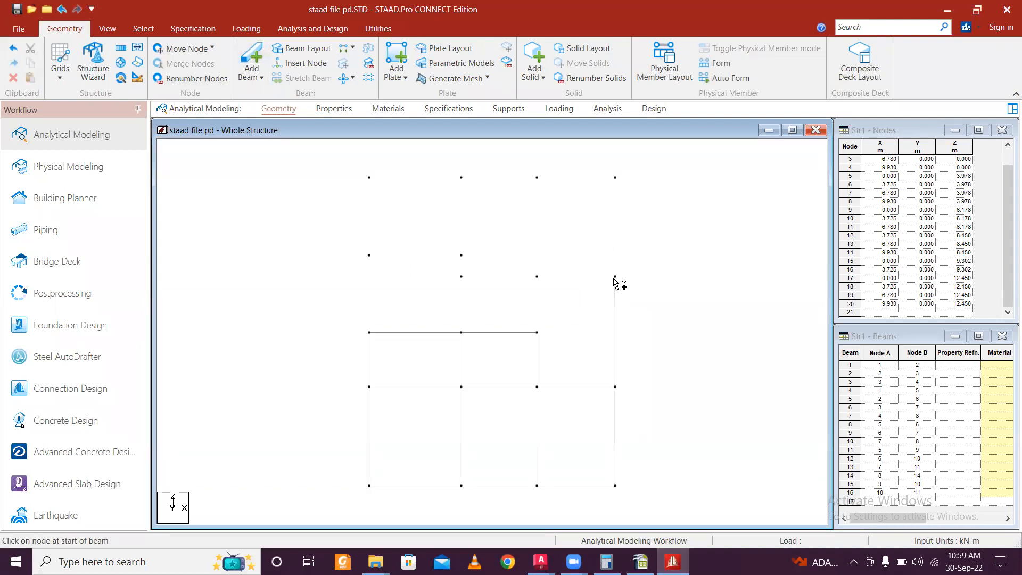
{"action": "left_click_drag", "start_coordinate": [615, 276], "coordinate": [461, 276]}
{"action": "left_click_drag", "start_coordinate": [537, 333], "coordinate": [536, 277]}
{"action": "left_click_drag", "start_coordinate": [461, 332], "coordinate": [462, 276]}
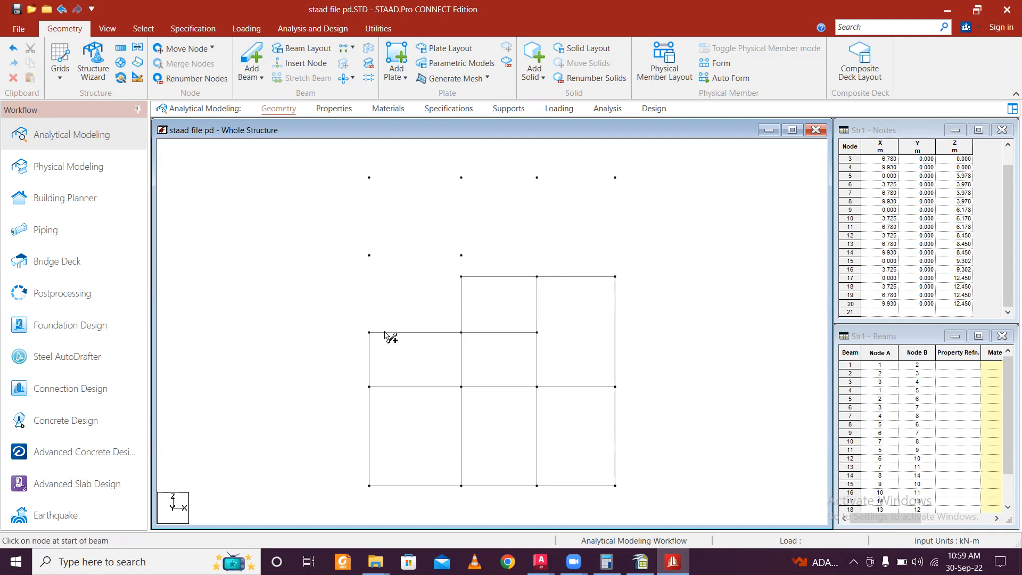
Step: Add beams to Z = 9.302 m along X = 0 and X = 3.725, and join those two end nodes with a cross beam
{"action": "left_click_drag", "start_coordinate": [369, 332], "coordinate": [370, 256]}
{"action": "left_click_drag", "start_coordinate": [462, 277], "coordinate": [461, 256]}
{"action": "left_click_drag", "start_coordinate": [370, 256], "coordinate": [461, 255]}
Step: Extend beams on all four X grid lines to Z = 12.450 m and close the frame with a beam along Z = 12.450
{"action": "left_click_drag", "start_coordinate": [370, 255], "coordinate": [369, 177]}
{"action": "left_click_drag", "start_coordinate": [461, 256], "coordinate": [462, 178]}
{"action": "left_click_drag", "start_coordinate": [537, 277], "coordinate": [537, 178]}
{"action": "left_click_drag", "start_coordinate": [615, 276], "coordinate": [615, 177]}
{"action": "mouse_move", "coordinate": [370, 178]}
{"action": "left_mouse_down"}
{"action": "mouse_move", "coordinate": [537, 179]}
{"action": "mouse_move", "coordinate": [598, 194]}
{"action": "mouse_move", "coordinate": [615, 179]}
{"action": "left_mouse_up"}
{"action": "scroll", "coordinate": [531, 236], "scroll_direction": "down", "scroll_amount": 1}
{"action": "scroll", "coordinate": [530, 235], "scroll_direction": "down", "scroll_amount": 1}
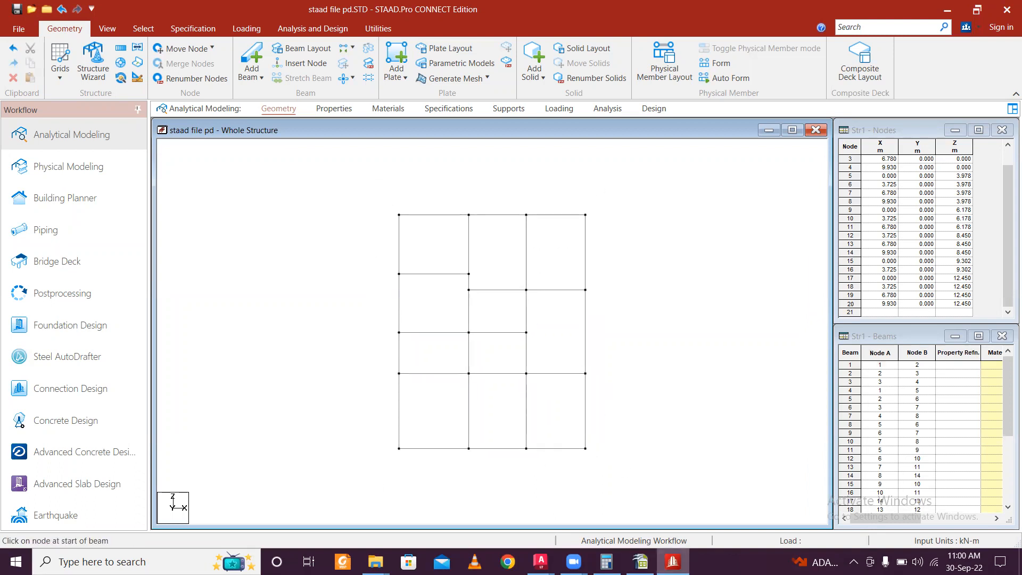
Step: Compare the completed beam grid with the key plan in AutoCAD, switching between the two programs
{"action": "left_click", "coordinate": [541, 561]}
{"action": "scroll", "coordinate": [526, 330], "scroll_direction": "down", "scroll_amount": 2}
{"action": "scroll", "coordinate": [534, 323], "scroll_direction": "up", "scroll_amount": 1}
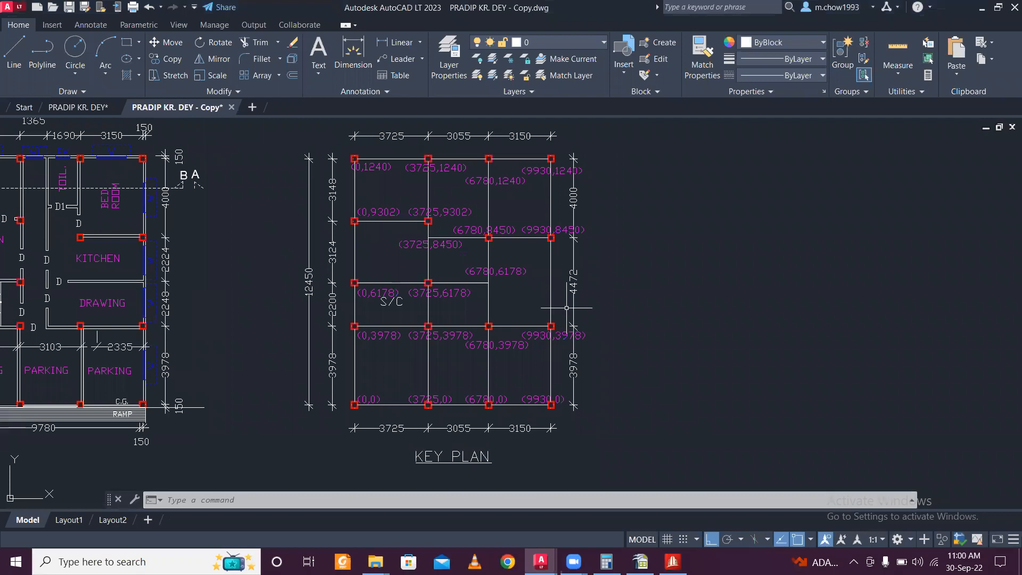
{"action": "middle_click_drag", "start_coordinate": [566, 307], "coordinate": [552, 333]}
{"action": "left_click", "coordinate": [672, 561]}
{"action": "left_click", "coordinate": [672, 561]}
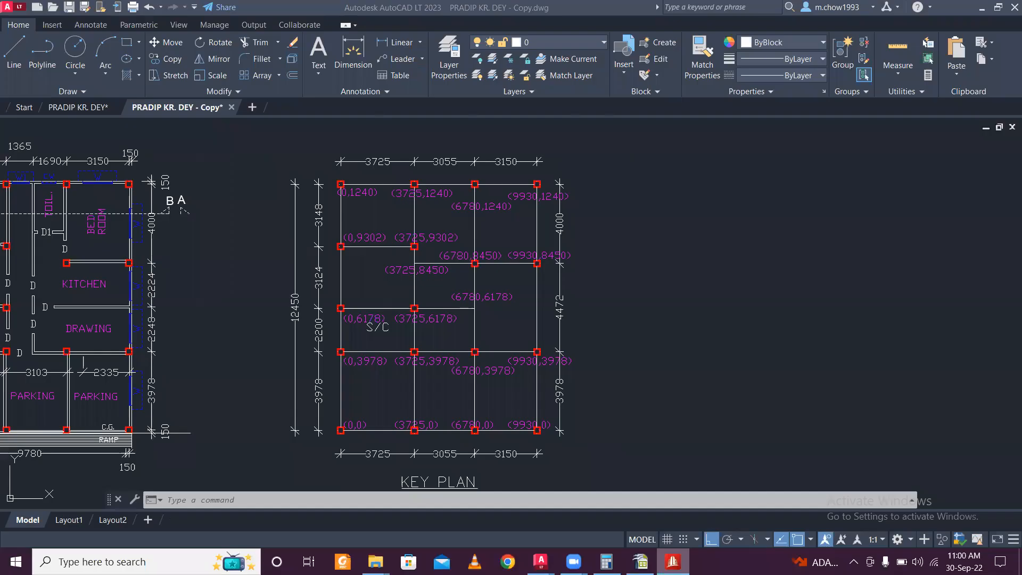
{"action": "left_click", "coordinate": [673, 562]}
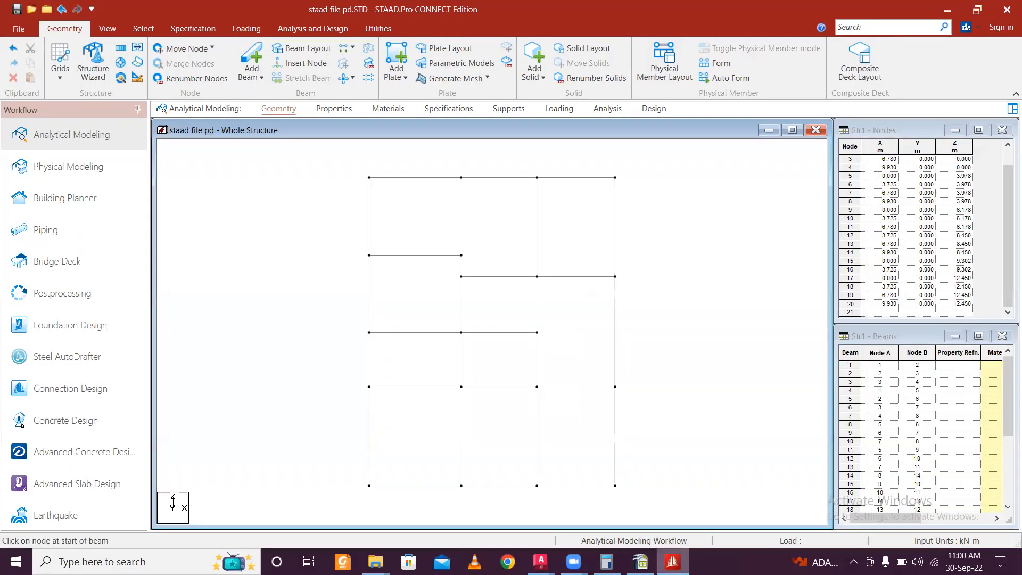
{"action": "left_click", "coordinate": [672, 561]}
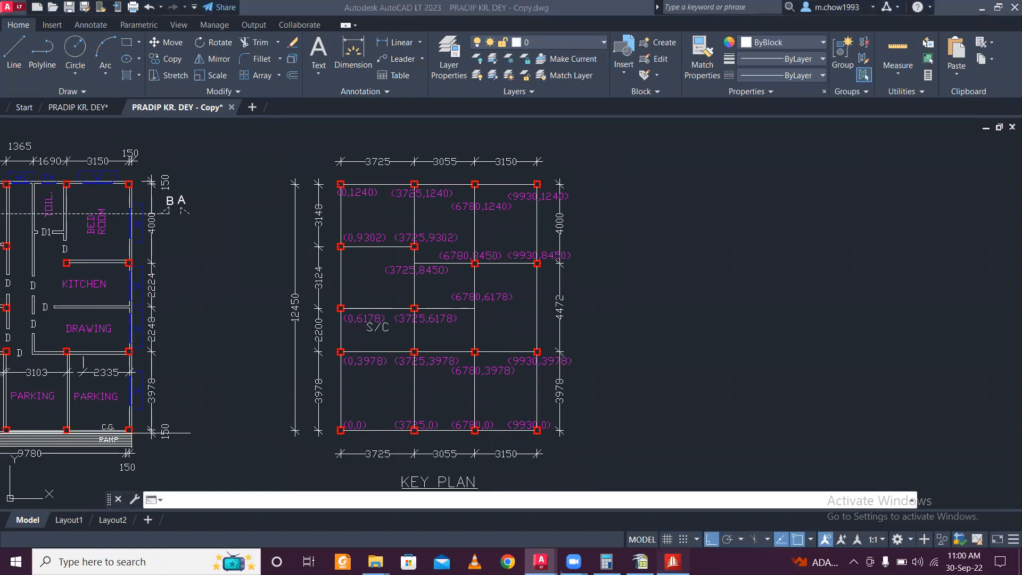
{"action": "key", "text": "alt+Tab"}
{"action": "scroll", "coordinate": [521, 297], "scroll_direction": "down", "scroll_amount": 1}
{"action": "middle_click_drag", "start_coordinate": [566, 332], "coordinate": [562, 303]}
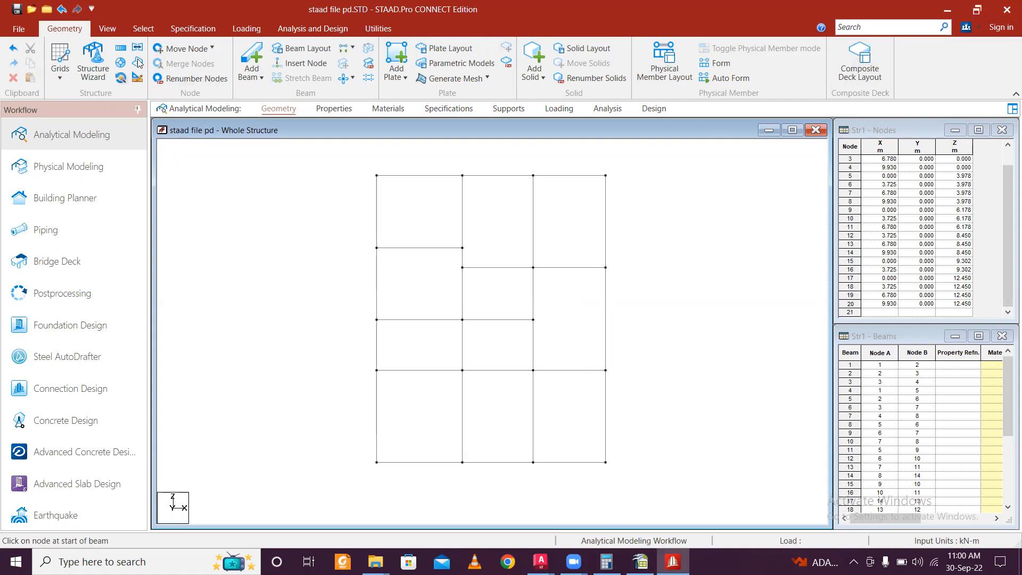
Step: Activate the Node Cursor for selecting nodes in the beam grid
{"action": "left_click", "coordinate": [143, 28]}
{"action": "left_click", "coordinate": [16, 63]}
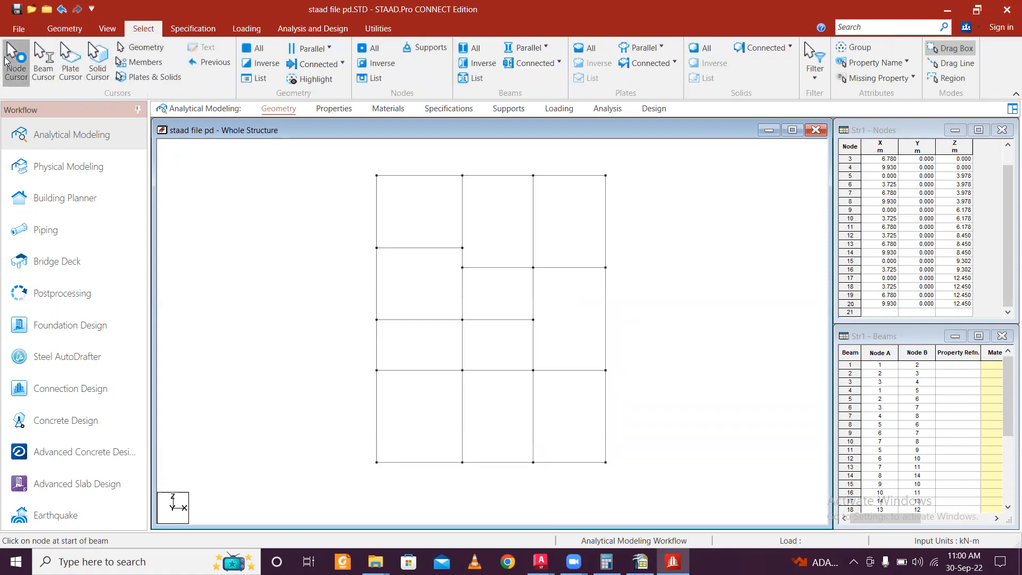
{"action": "scroll", "coordinate": [431, 323], "scroll_direction": "down", "scroll_amount": 2}
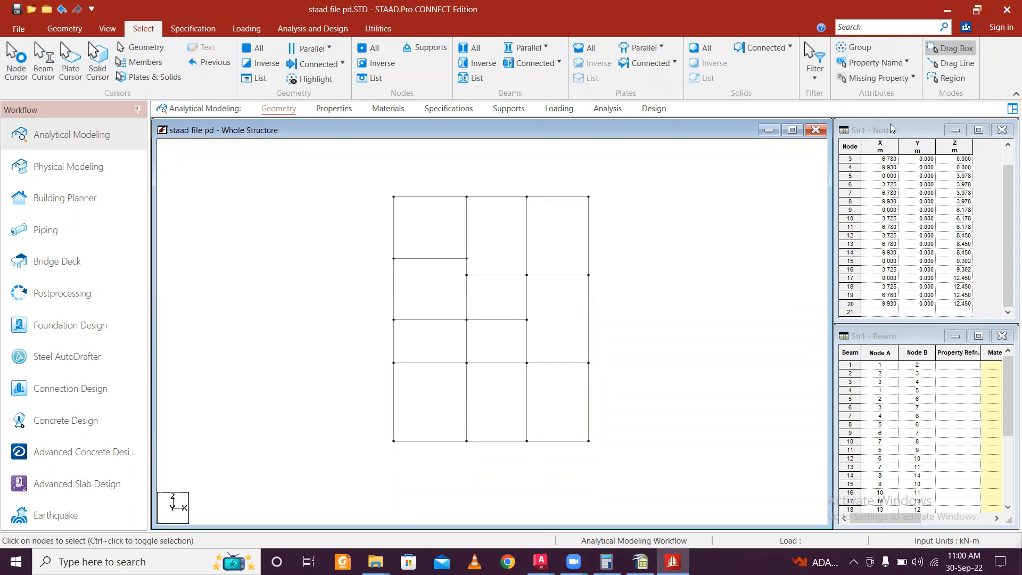
Step: Arrange the STAAD.Pro and AutoCAD windows side by side so the beam grid and the key plan are both visible
{"action": "left_click", "coordinate": [979, 9]}
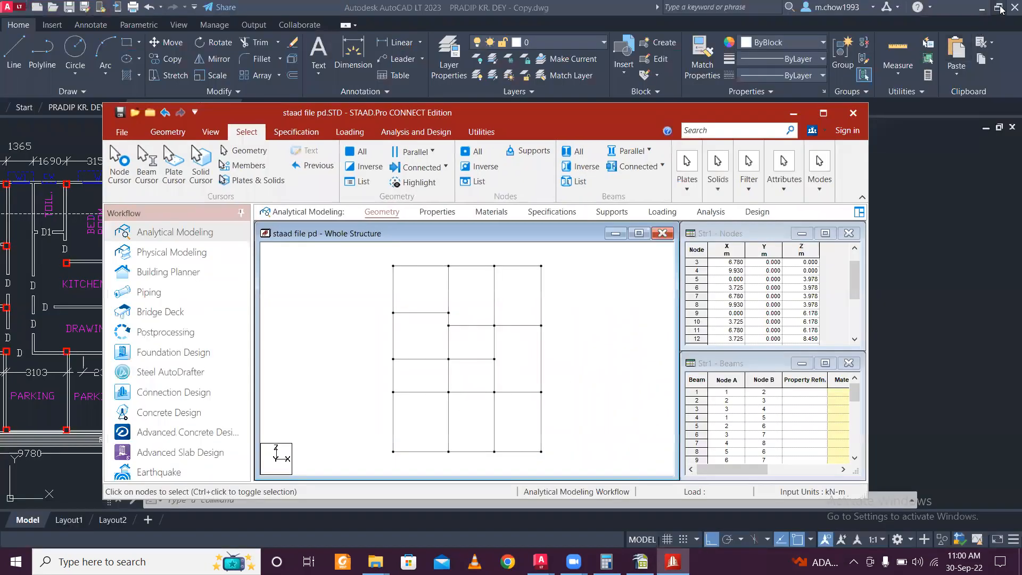
{"action": "left_click", "coordinate": [999, 8]}
{"action": "left_click", "coordinate": [999, 7]}
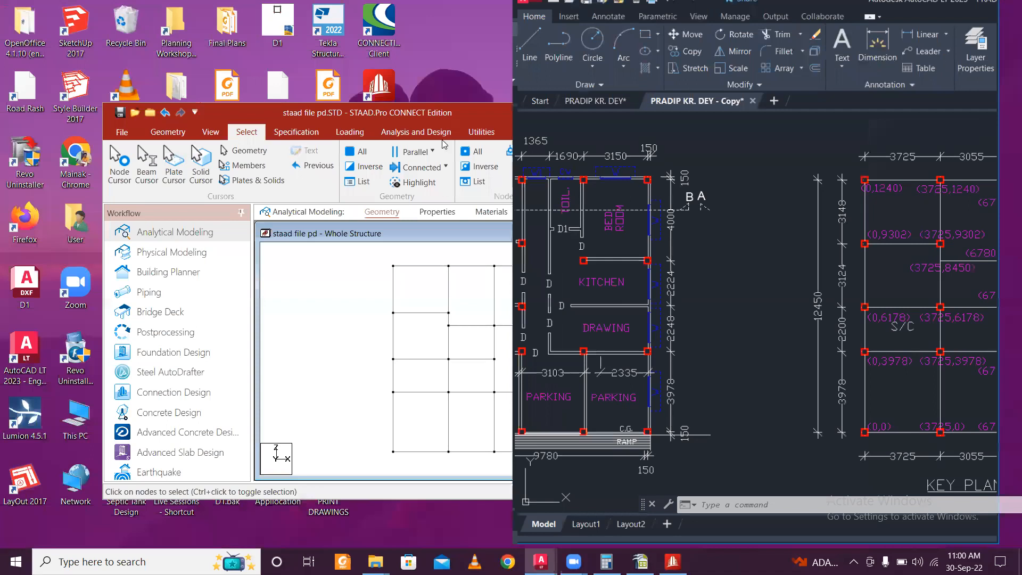
{"action": "left_click", "coordinate": [450, 115]}
{"action": "left_click_drag", "start_coordinate": [449, 114], "coordinate": [346, 57]}
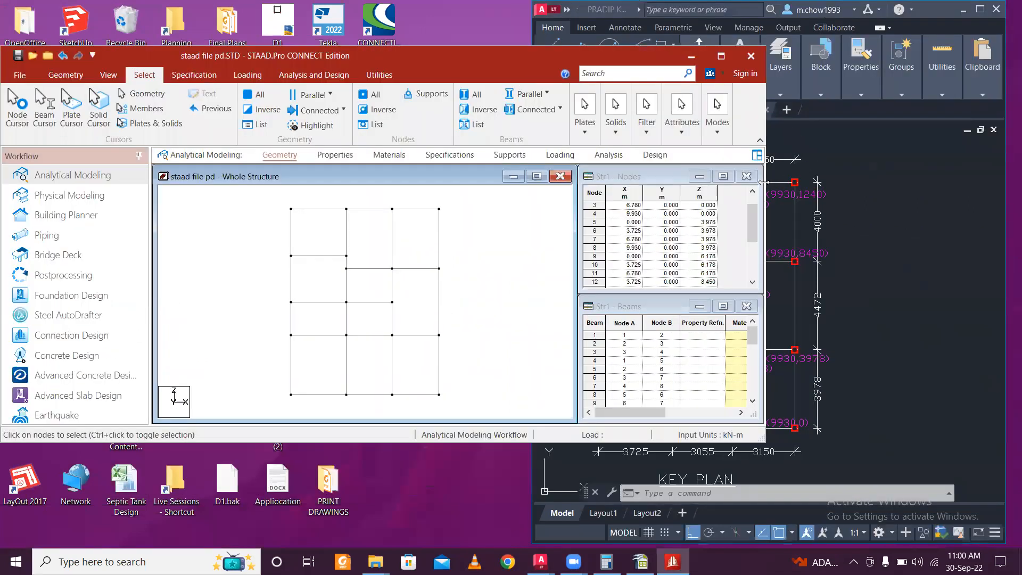
{"action": "left_click_drag", "start_coordinate": [764, 182], "coordinate": [553, 182]}
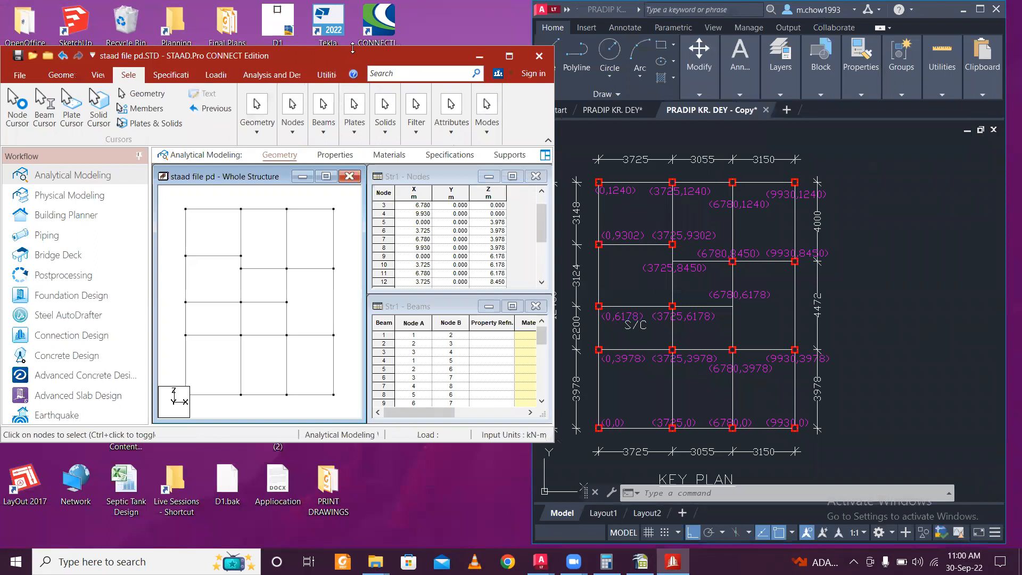
{"action": "left_click_drag", "start_coordinate": [352, 48], "coordinate": [352, 3]}
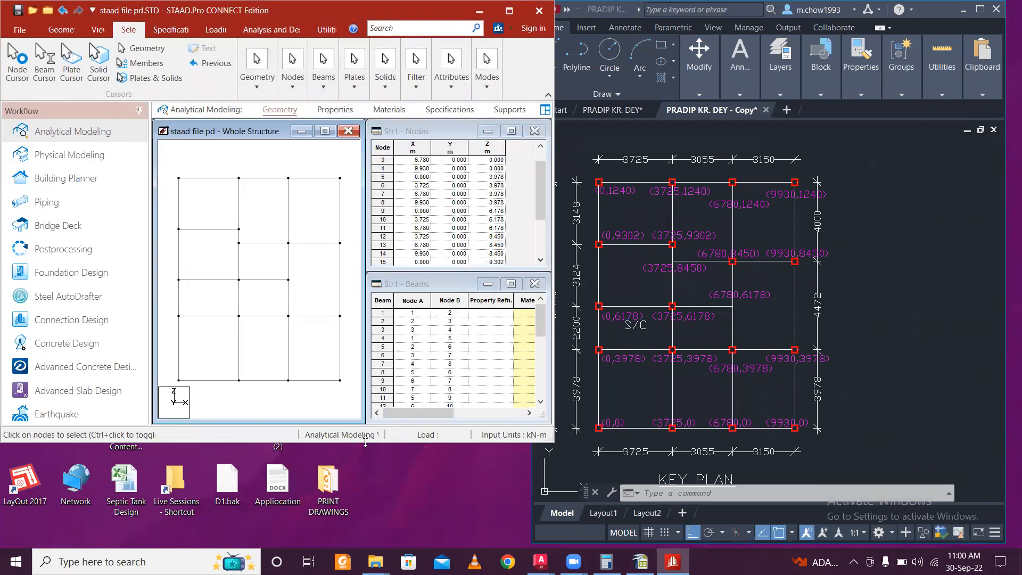
{"action": "left_click_drag", "start_coordinate": [365, 442], "coordinate": [364, 547]}
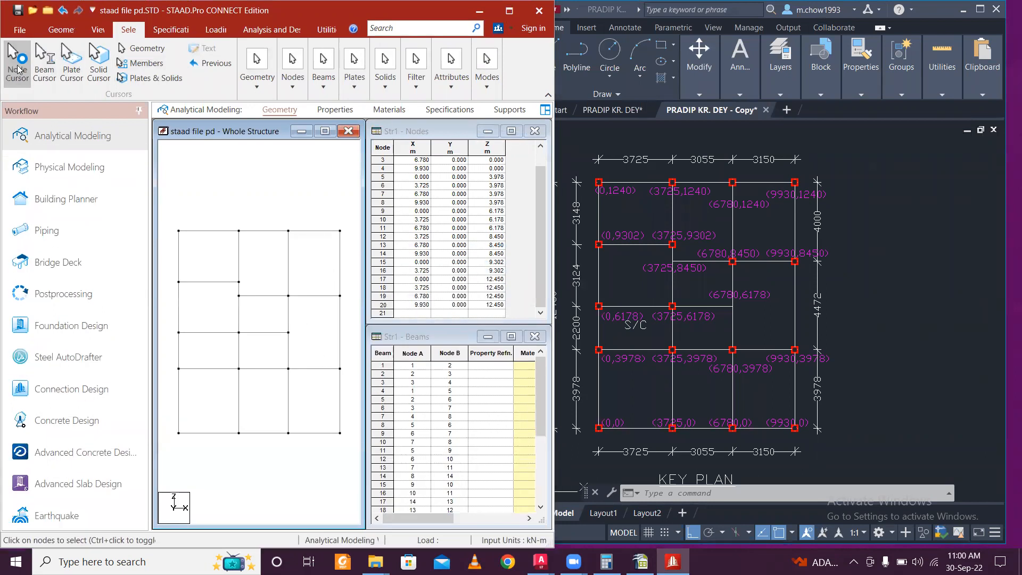
Step: Select the four nodes at Z = 12.450 m and the column nodes at Z = 9.302 and 8.450, leaving out the node at X = 3.725, Z = 8.450
{"action": "left_click", "coordinate": [189, 243]}
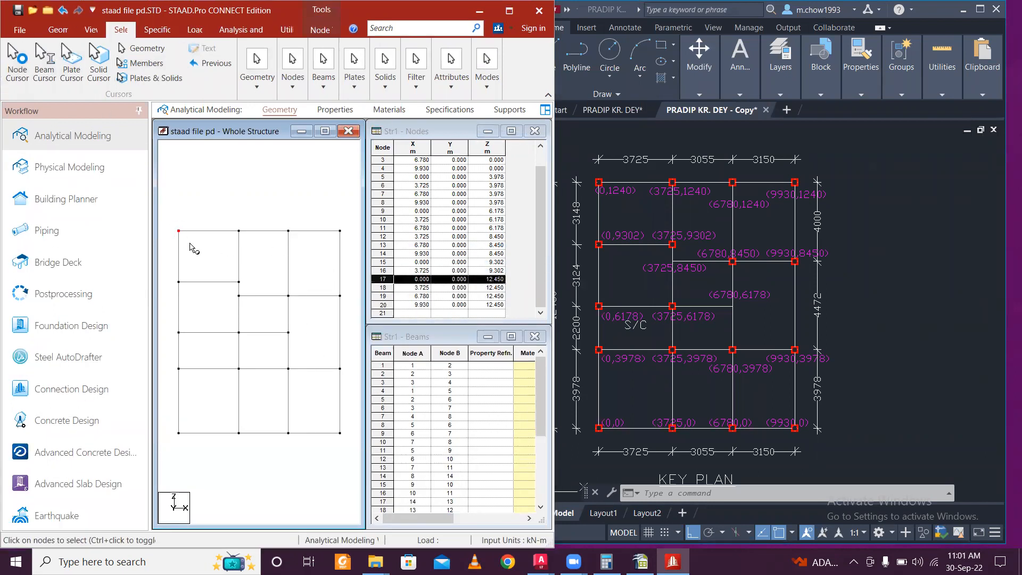
{"action": "left_click", "coordinate": [239, 231], "text": "ctrl"}
{"action": "left_click", "coordinate": [288, 230], "text": "ctrl"}
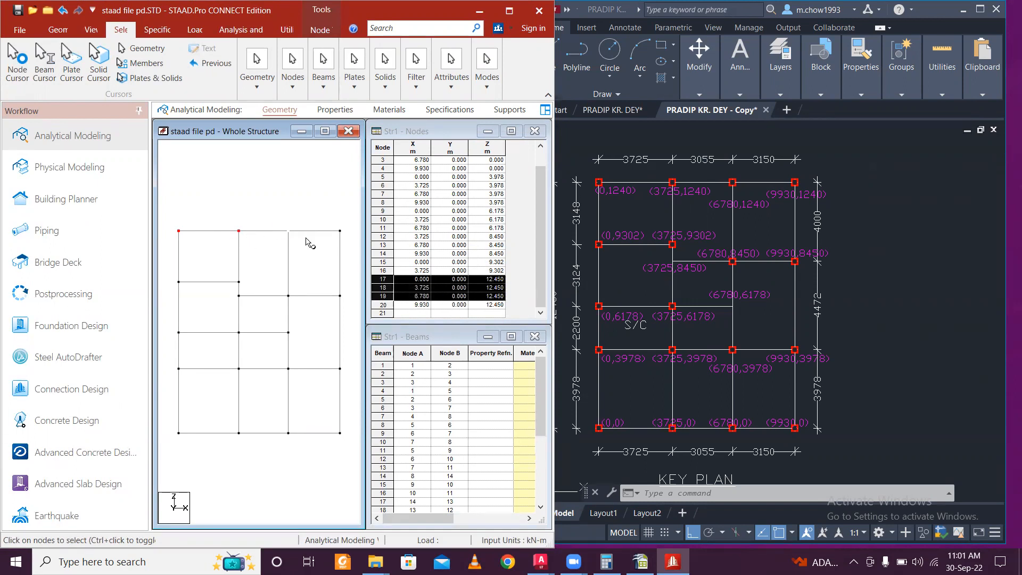
{"action": "left_click", "coordinate": [339, 231], "text": "ctrl"}
{"action": "left_click_drag", "start_coordinate": [174, 274], "coordinate": [348, 304], "text": "ctrl"}
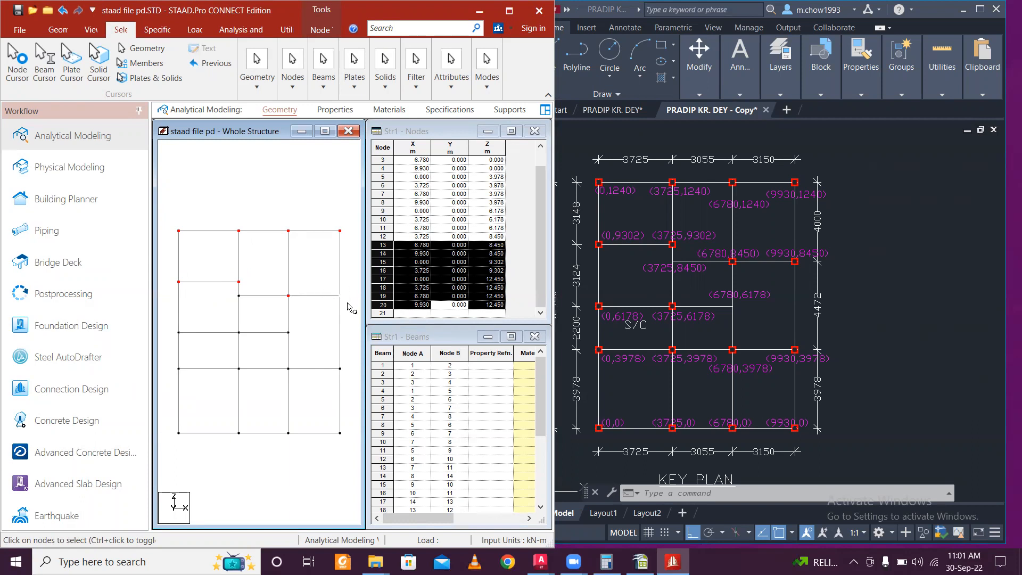
Step: Add the column nodes at Z = 6.178, 3.978 and 0 m to the selection, leaving out the node at X = 6.780, Z = 6.178
{"action": "left_click_drag", "start_coordinate": [185, 338], "coordinate": [247, 337], "text": "ctrl"}
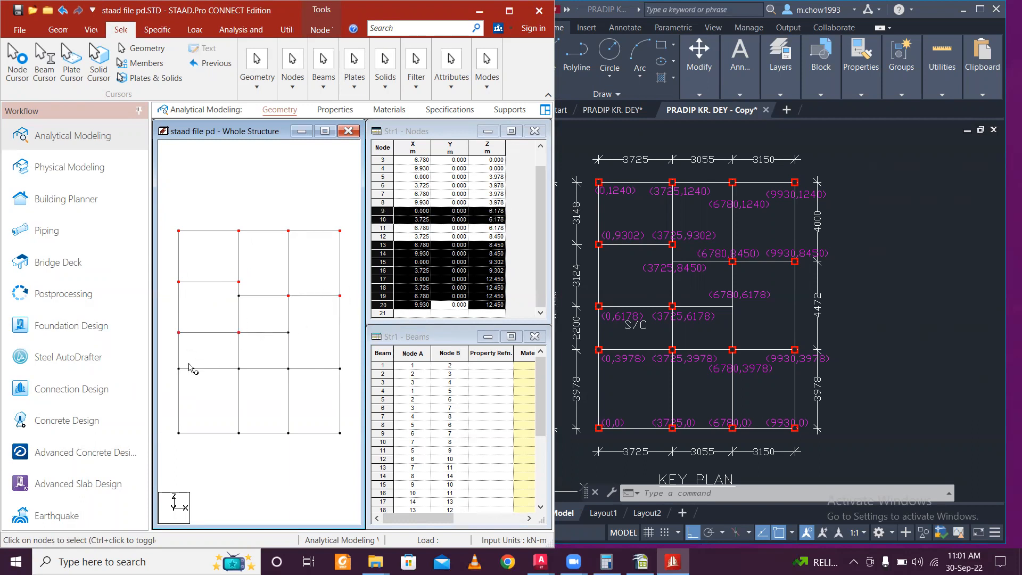
{"action": "left_click_drag", "start_coordinate": [173, 368], "coordinate": [249, 379], "text": "ctrl"}
{"action": "left_click", "coordinate": [296, 378], "text": "ctrl"}
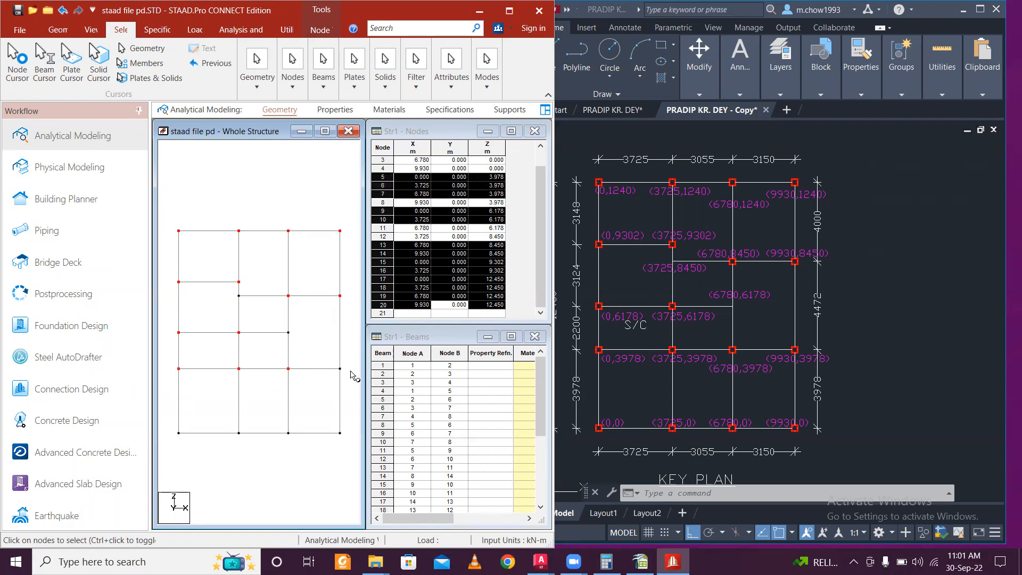
{"action": "left_click_drag", "start_coordinate": [348, 376], "coordinate": [349, 377], "text": "ctrl"}
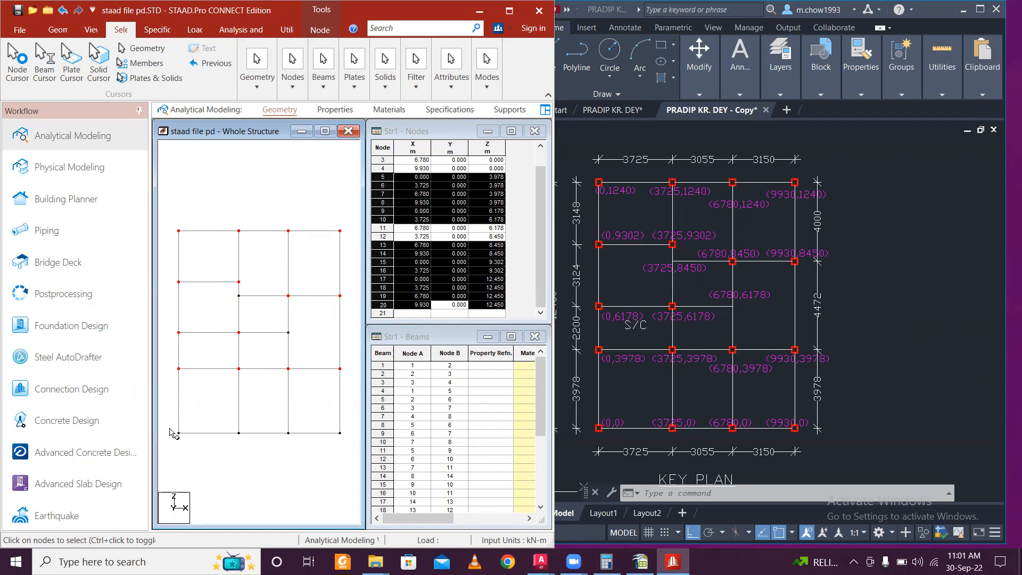
{"action": "left_click_drag", "start_coordinate": [170, 428], "coordinate": [298, 451], "text": "ctrl"}
{"action": "left_click_drag", "start_coordinate": [336, 451], "coordinate": [355, 450], "text": "ctrl"}
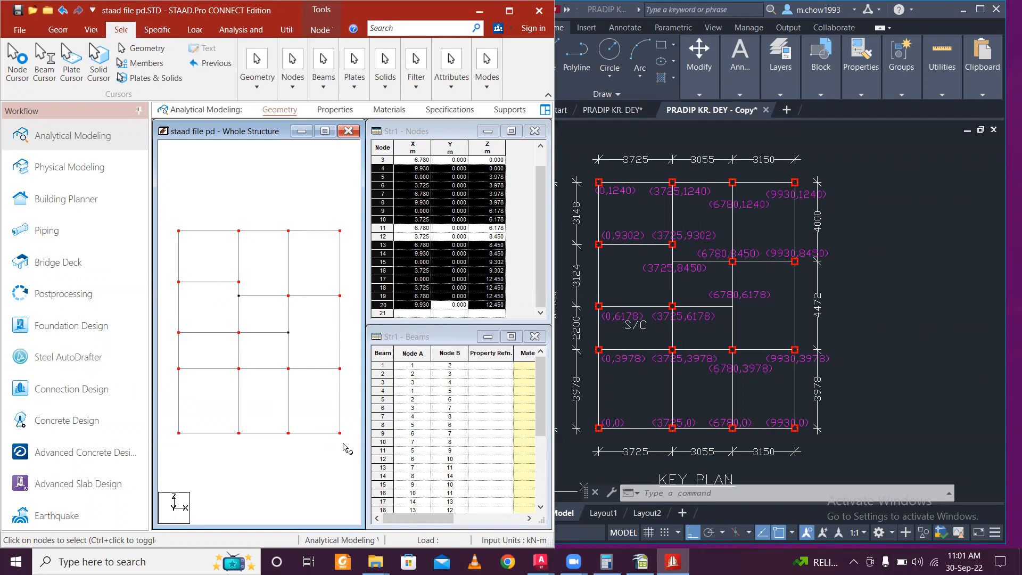
Step: Maximize STAAD.Pro and copy the selected column nodes with Translational Repeat, one step at -1.95 m spacing in the global Y direction
{"action": "left_click", "coordinate": [516, 9]}
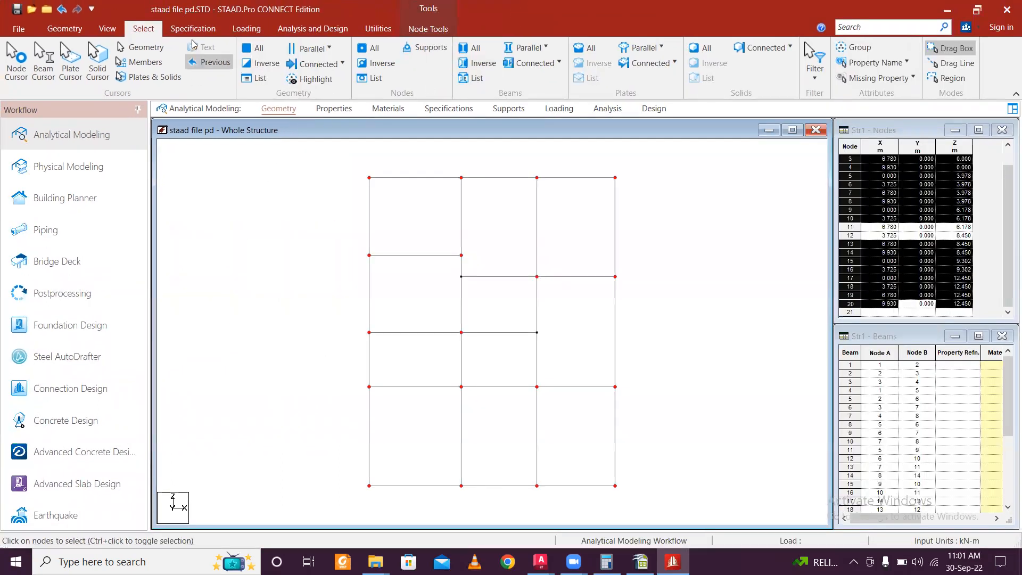
{"action": "left_click", "coordinate": [75, 30]}
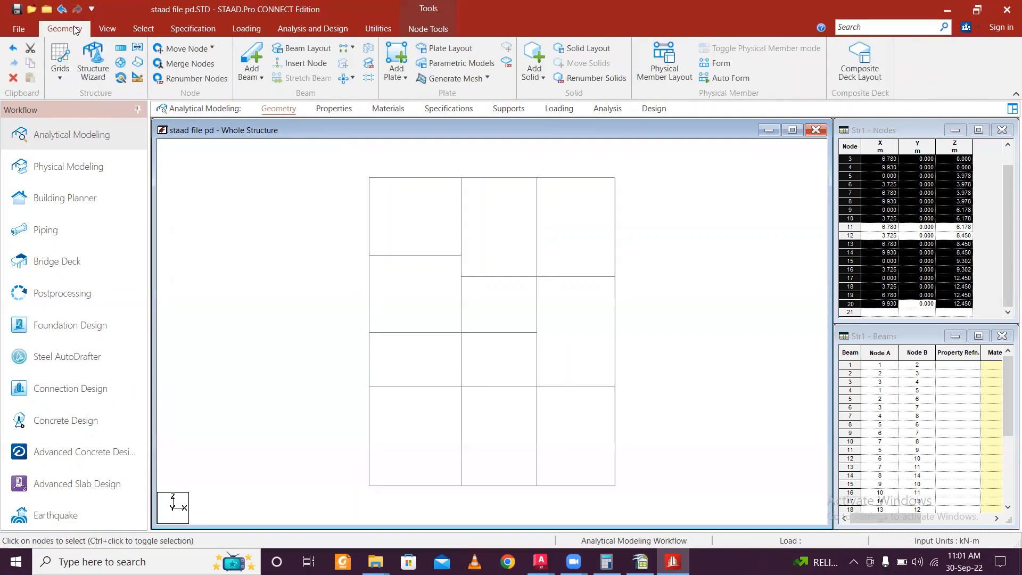
{"action": "left_click", "coordinate": [121, 49]}
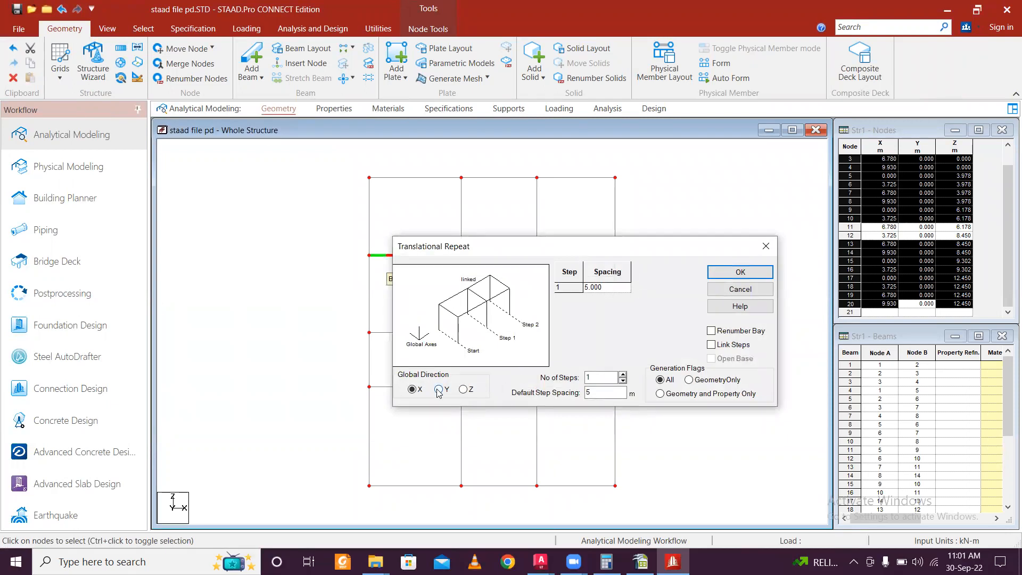
{"action": "left_click", "coordinate": [607, 286]}
{"action": "type", "text": "1.95"}
{"action": "left_click", "coordinate": [610, 394]}
{"action": "left_click", "coordinate": [618, 289]}
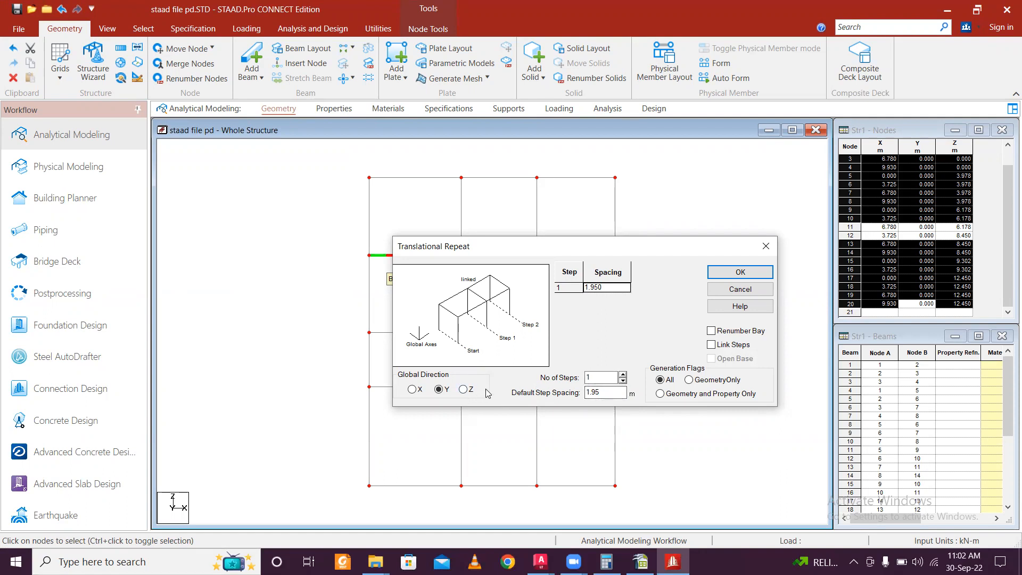
{"action": "left_click", "coordinate": [587, 392]}
{"action": "left_click", "coordinate": [598, 285]}
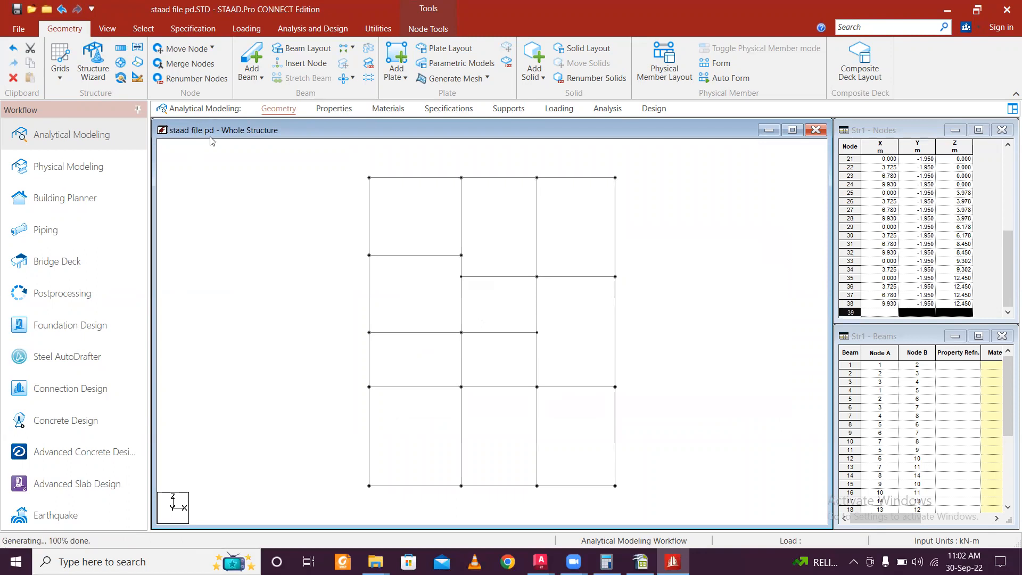
Step: Add four column members along Z = 12.450 m, connecting each copied lower node to the grid node above it
{"action": "left_click", "coordinate": [107, 29]}
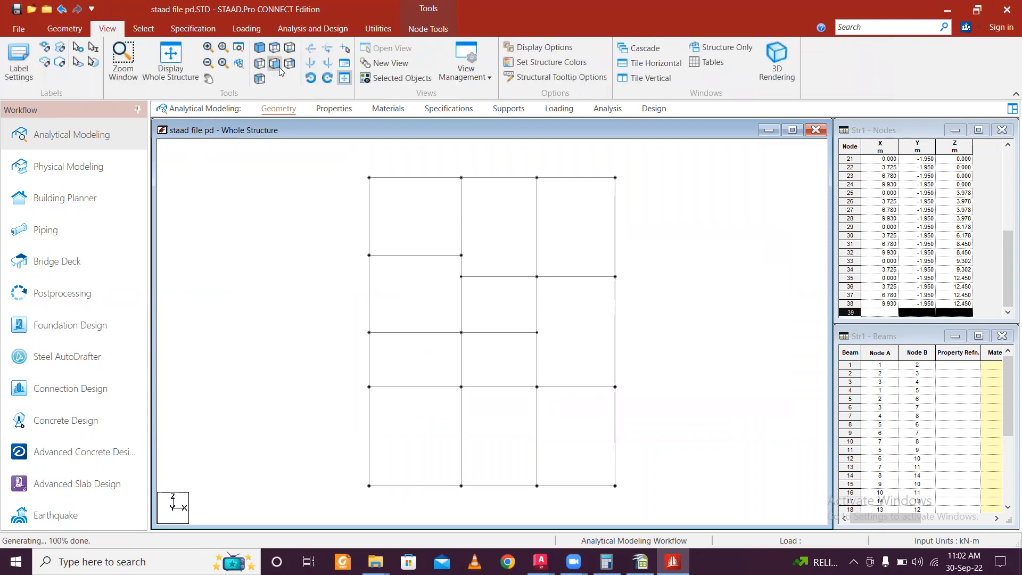
{"action": "left_click", "coordinate": [266, 50]}
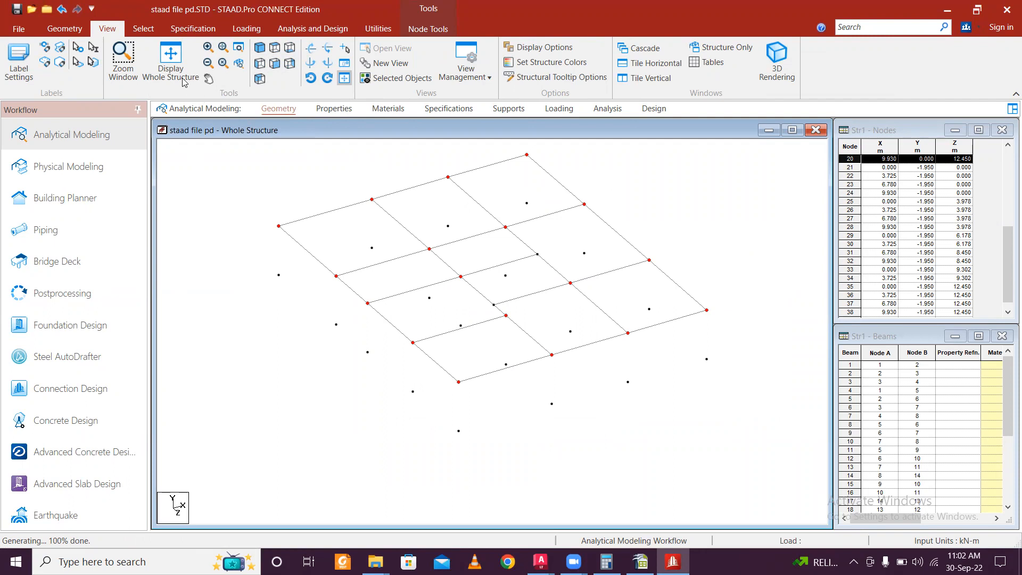
{"action": "left_click", "coordinate": [65, 29]}
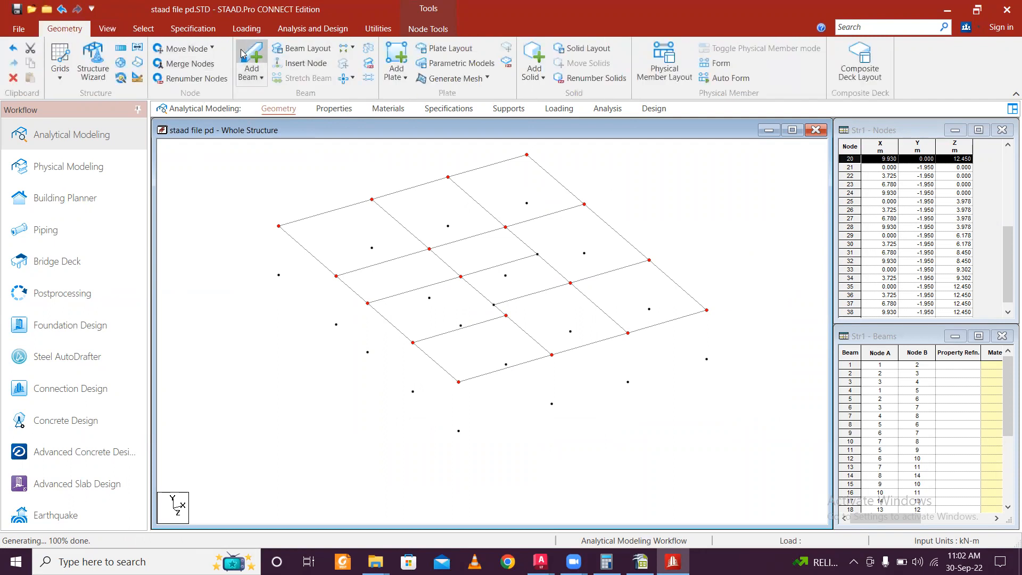
{"action": "left_click", "coordinate": [244, 53]}
{"action": "left_click_drag", "start_coordinate": [458, 430], "coordinate": [459, 381]}
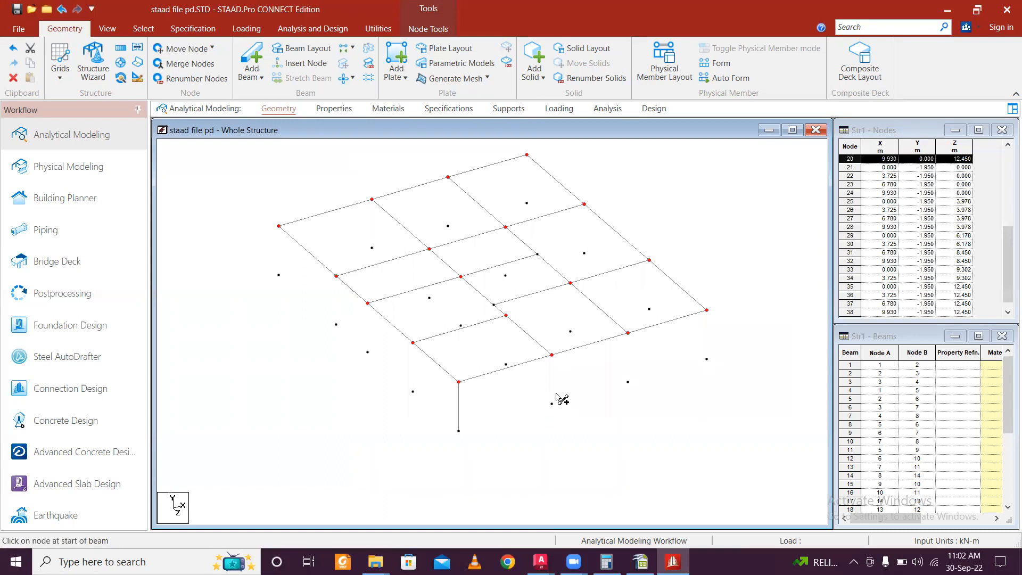
{"action": "left_click_drag", "start_coordinate": [552, 402], "coordinate": [552, 355]}
{"action": "left_click_drag", "start_coordinate": [628, 382], "coordinate": [628, 334]}
{"action": "left_click_drag", "start_coordinate": [706, 359], "coordinate": [706, 311]}
Step: Add six column members from the lower nodes to the grid nodes at Z = 9.302, 8.450 and 6.178 m
{"action": "left_click_drag", "start_coordinate": [413, 392], "coordinate": [413, 342]}
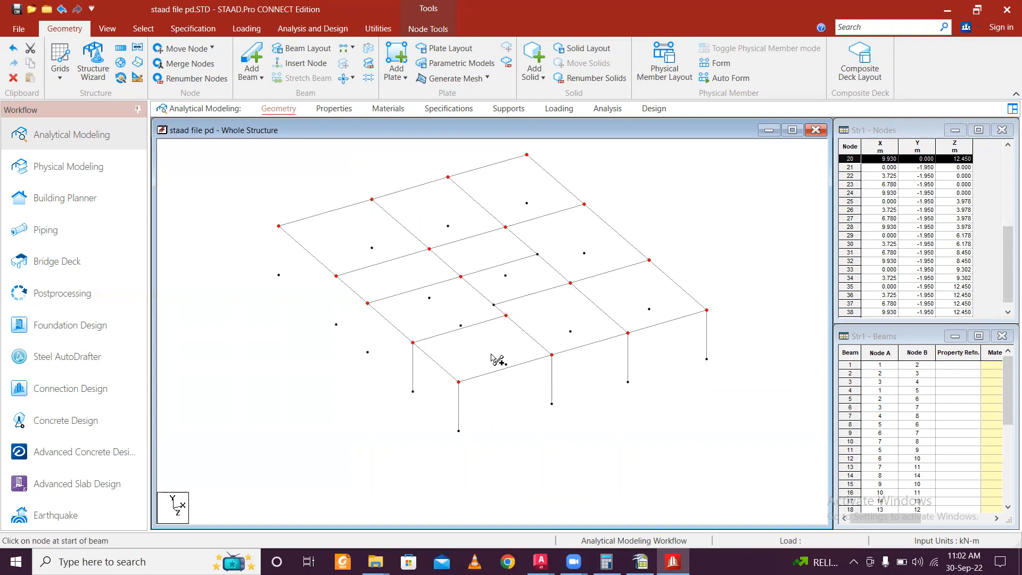
{"action": "left_click_drag", "start_coordinate": [506, 365], "coordinate": [506, 315]}
{"action": "left_click_drag", "start_coordinate": [570, 330], "coordinate": [570, 283]}
{"action": "left_click_drag", "start_coordinate": [650, 309], "coordinate": [649, 259]}
{"action": "left_click_drag", "start_coordinate": [368, 352], "coordinate": [368, 304]}
{"action": "left_click_drag", "start_coordinate": [461, 325], "coordinate": [461, 276]}
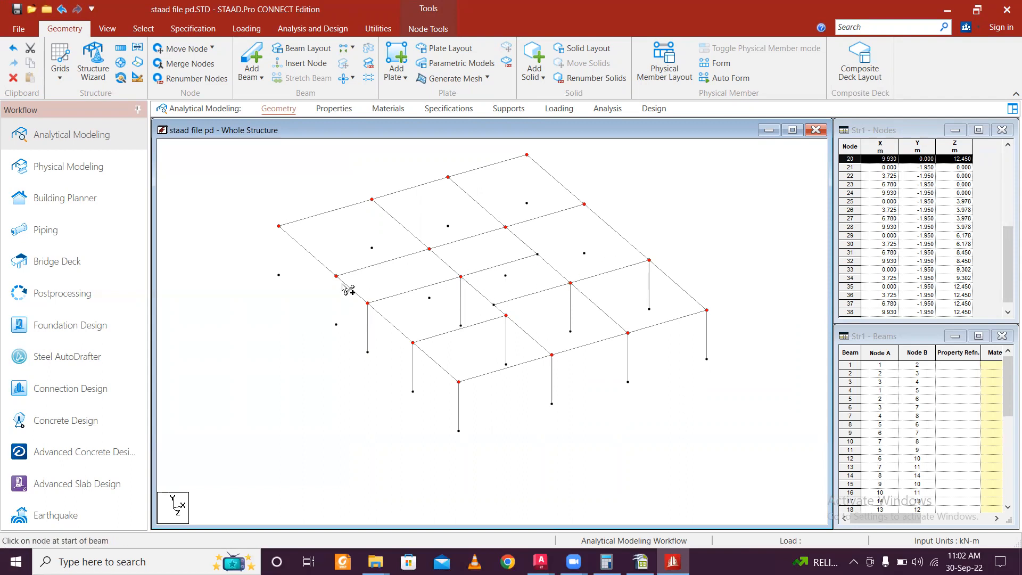
Step: Add eight column members from the lower nodes to the grid nodes above them at Z = 3.978 and 0 m
{"action": "left_click_drag", "start_coordinate": [336, 324], "coordinate": [336, 276]}
{"action": "left_click_drag", "start_coordinate": [429, 296], "coordinate": [429, 249]}
{"action": "left_click_drag", "start_coordinate": [505, 275], "coordinate": [505, 227]}
{"action": "left_click_drag", "start_coordinate": [584, 252], "coordinate": [584, 204]}
{"action": "left_click_drag", "start_coordinate": [279, 275], "coordinate": [281, 227]}
{"action": "left_click_drag", "start_coordinate": [373, 250], "coordinate": [372, 200]}
{"action": "left_click_drag", "start_coordinate": [449, 228], "coordinate": [449, 180]}
{"action": "mouse_move", "coordinate": [529, 207]}
{"action": "left_mouse_down"}
{"action": "mouse_move", "coordinate": [540, 160]}
{"action": "mouse_move", "coordinate": [527, 156]}
{"action": "left_mouse_up"}
Step: Select all horizontal grid beams with the Beam Cursor in the front view, then return to the isometric view
{"action": "scroll", "coordinate": [482, 307], "scroll_direction": "down", "scroll_amount": 3}
{"action": "middle_click_drag", "start_coordinate": [519, 289], "coordinate": [517, 305]}
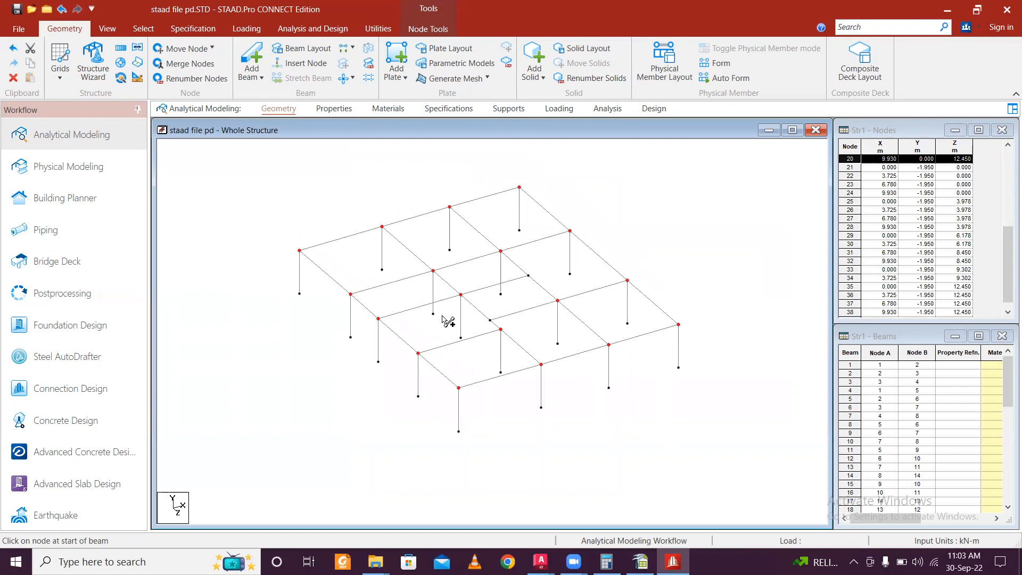
{"action": "scroll", "coordinate": [468, 324], "scroll_direction": "up", "scroll_amount": 1}
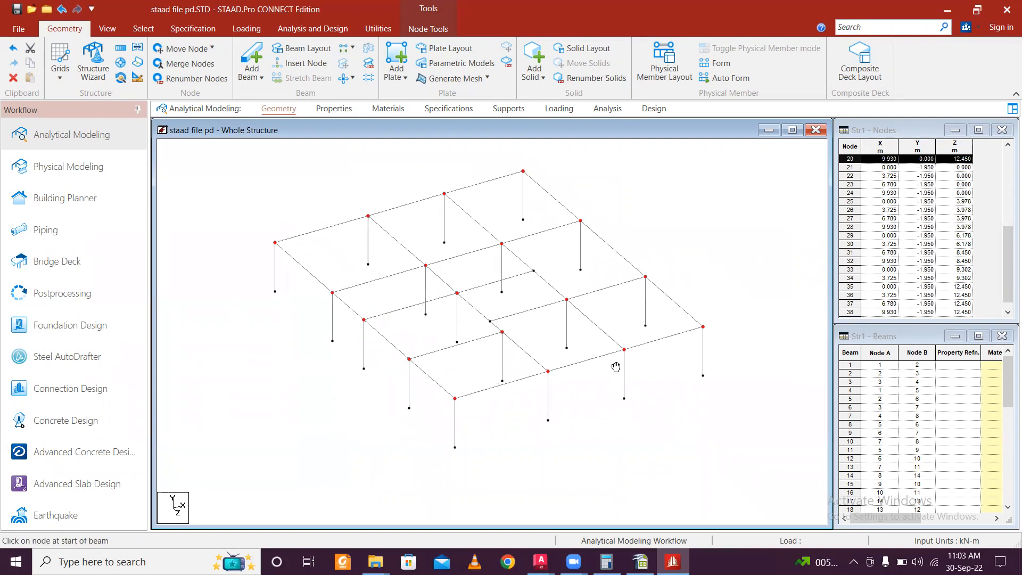
{"action": "middle_click_drag", "start_coordinate": [613, 364], "coordinate": [616, 378]}
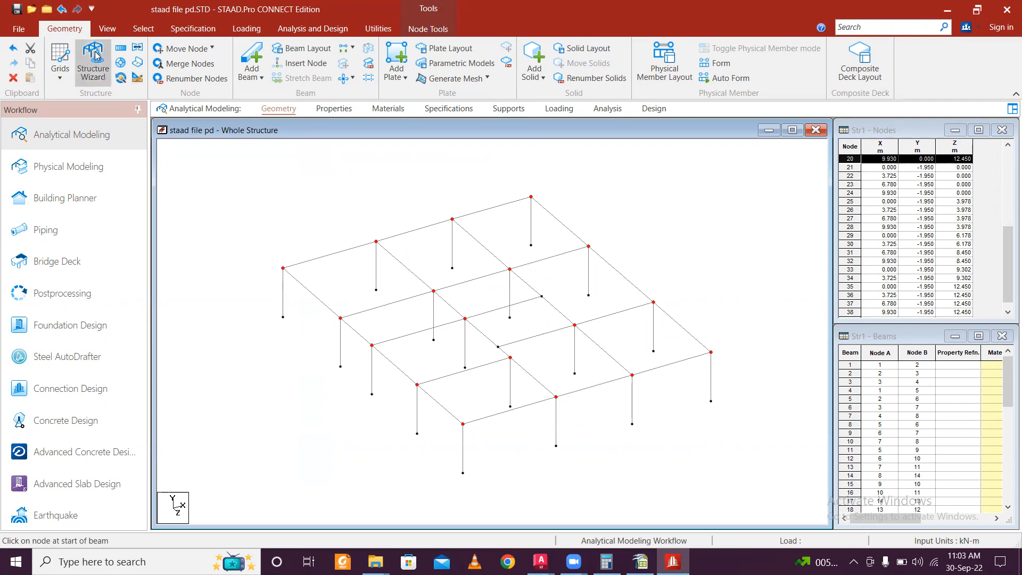
{"action": "left_click", "coordinate": [108, 29]}
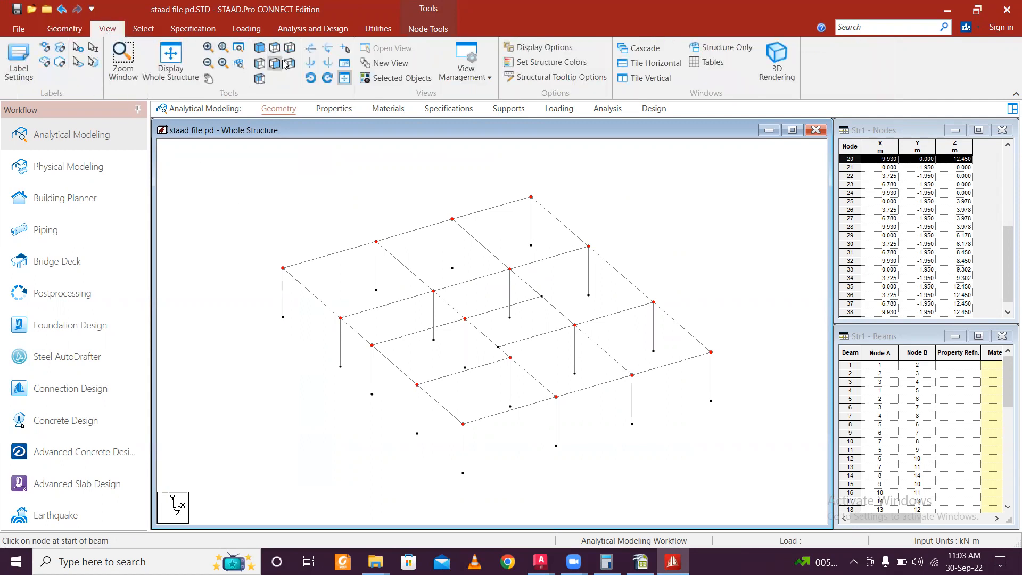
{"action": "left_click", "coordinate": [276, 65]}
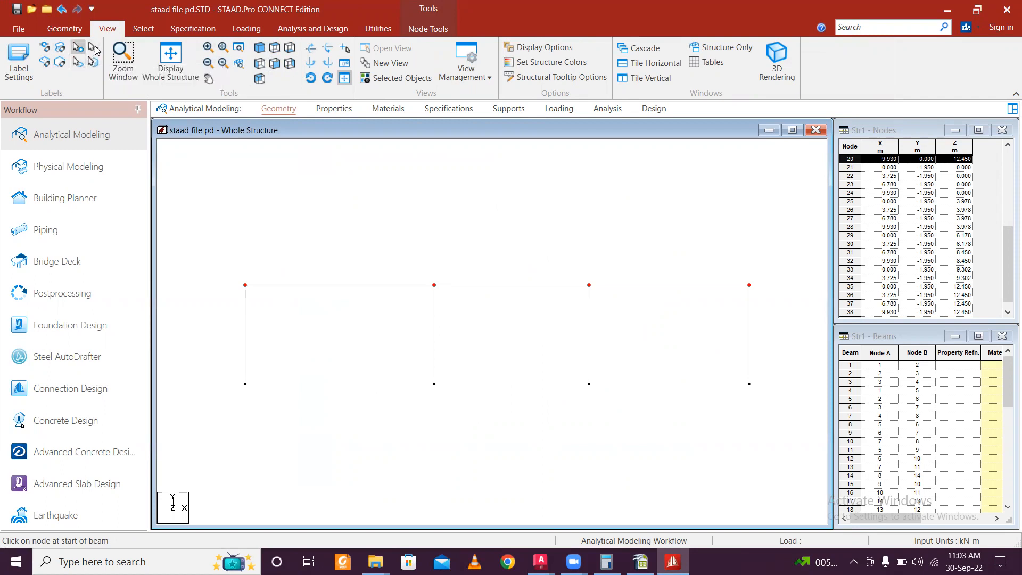
{"action": "left_click", "coordinate": [143, 29]}
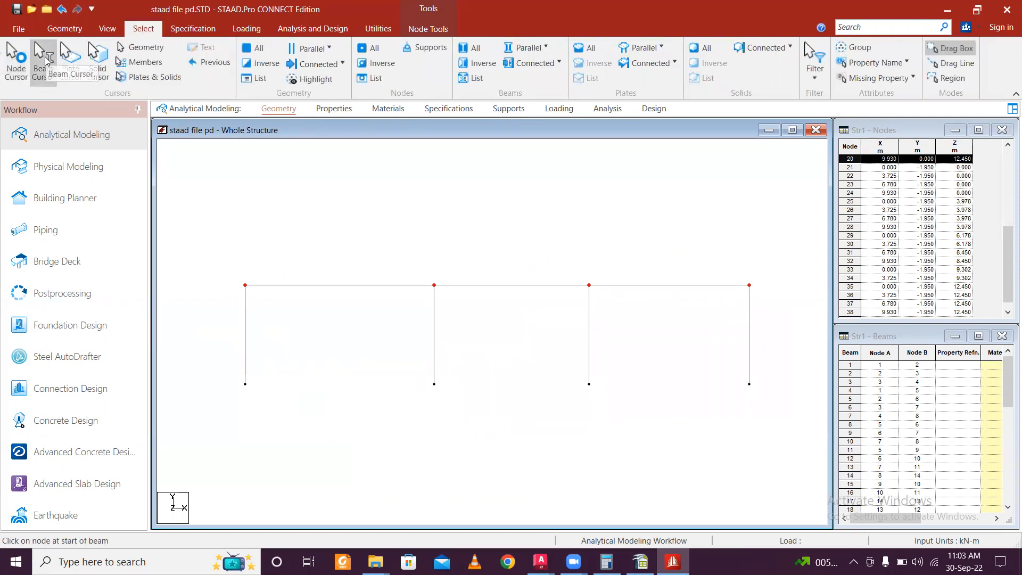
{"action": "left_click", "coordinate": [216, 265]}
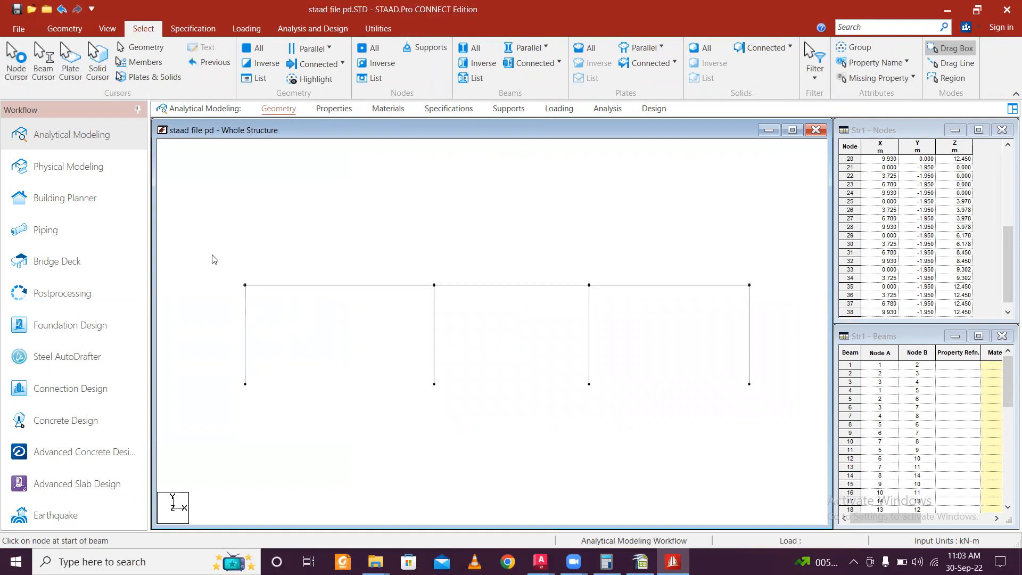
{"action": "left_click_drag", "start_coordinate": [390, 304], "coordinate": [786, 296]}
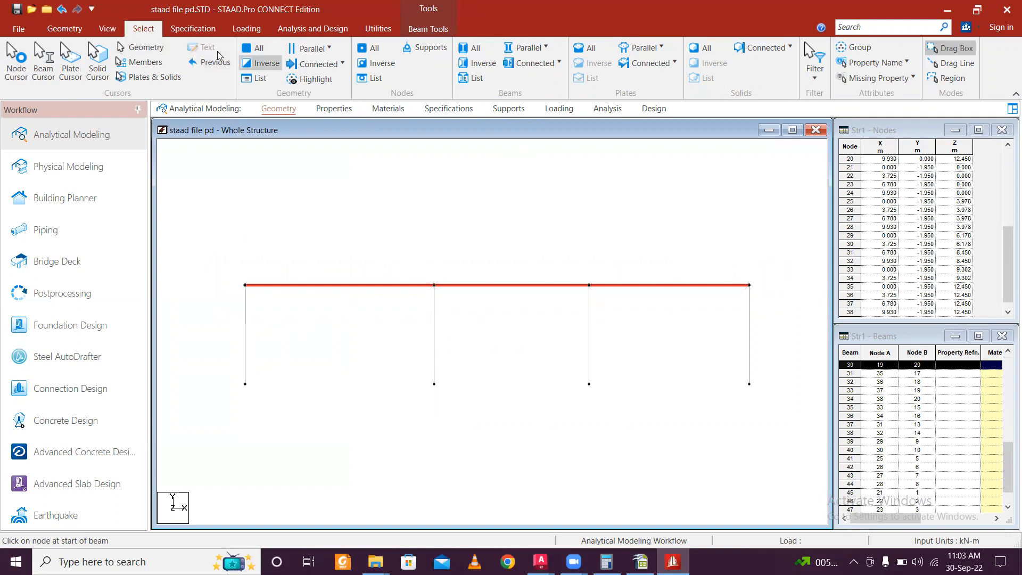
{"action": "left_click", "coordinate": [108, 29]}
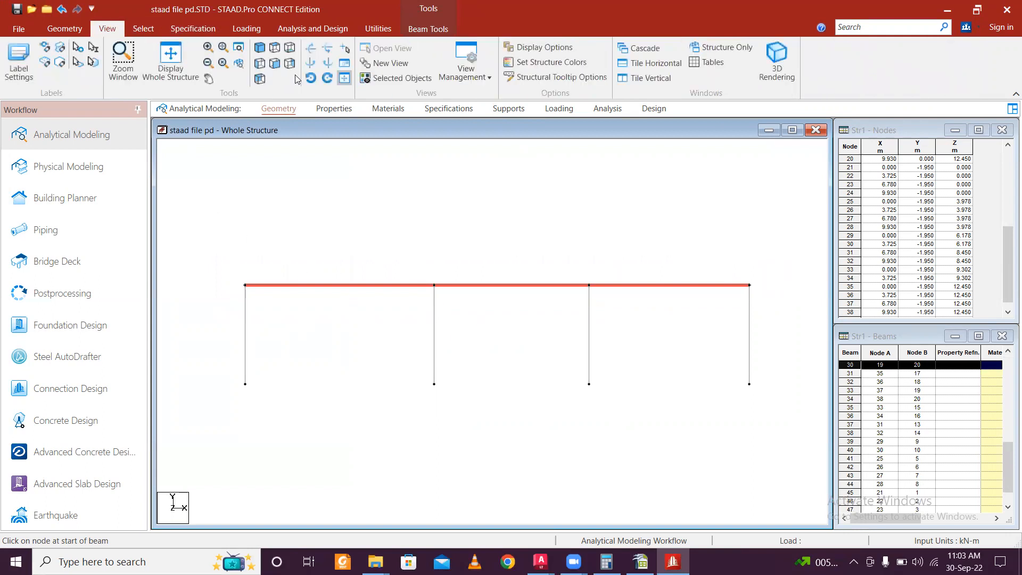
{"action": "left_click", "coordinate": [260, 48]}
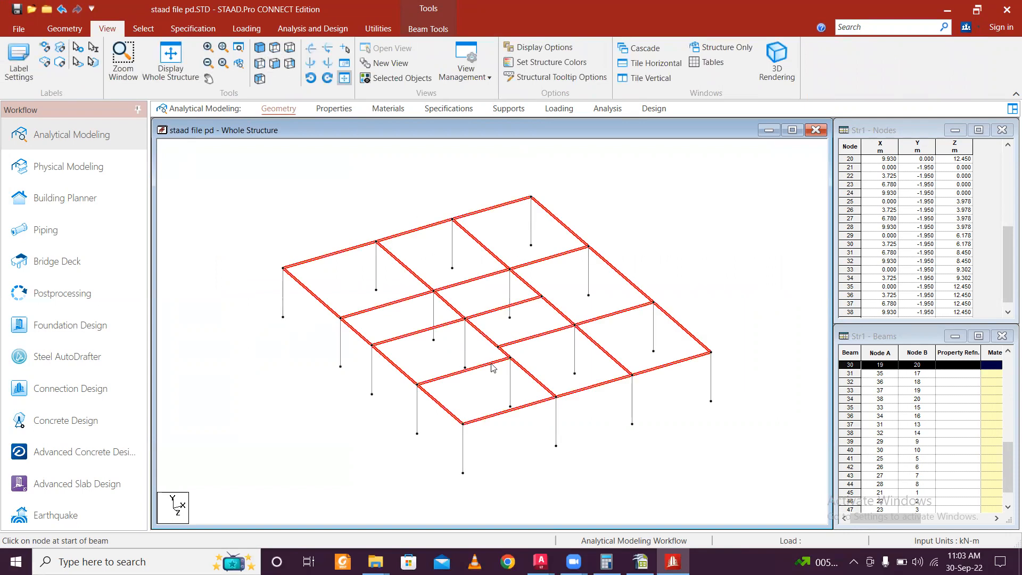
Step: Start a Translational Repeat of the selected beams in the global Y direction
{"action": "scroll", "coordinate": [503, 370], "scroll_direction": "down", "scroll_amount": 1}
{"action": "middle_click_drag", "start_coordinate": [725, 289], "coordinate": [712, 304]}
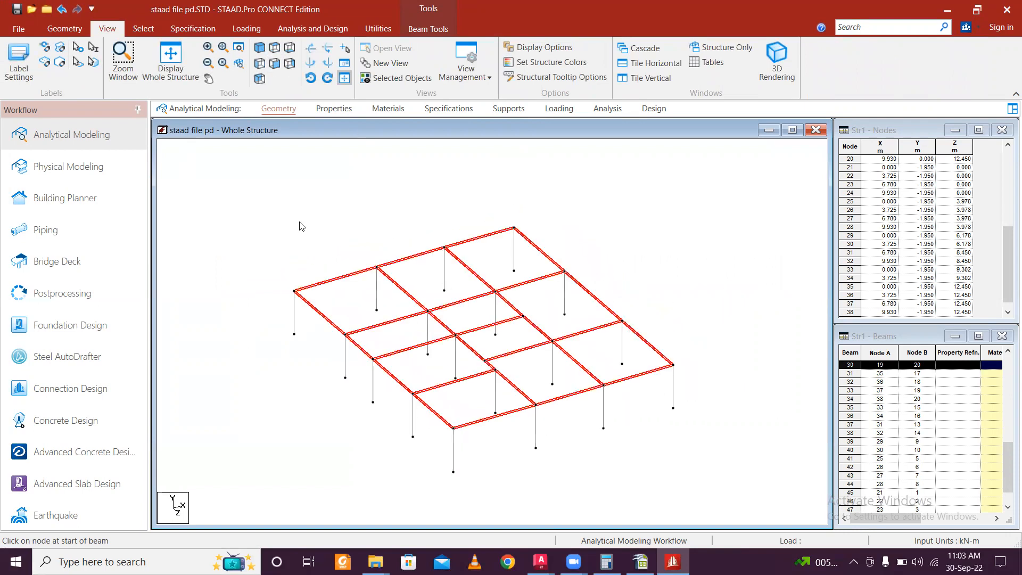
{"action": "left_click", "coordinate": [65, 29]}
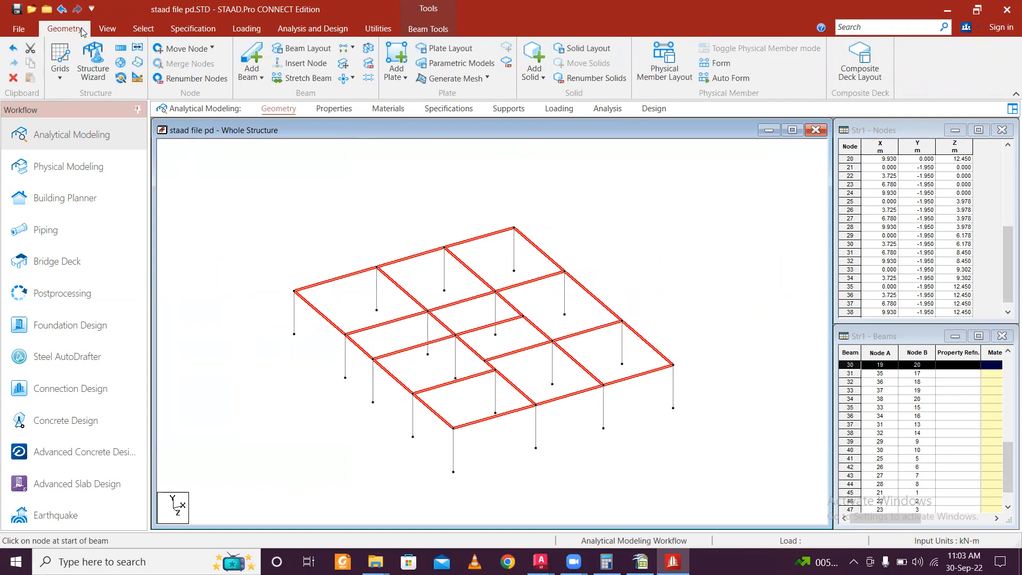
{"action": "left_click", "coordinate": [122, 48]}
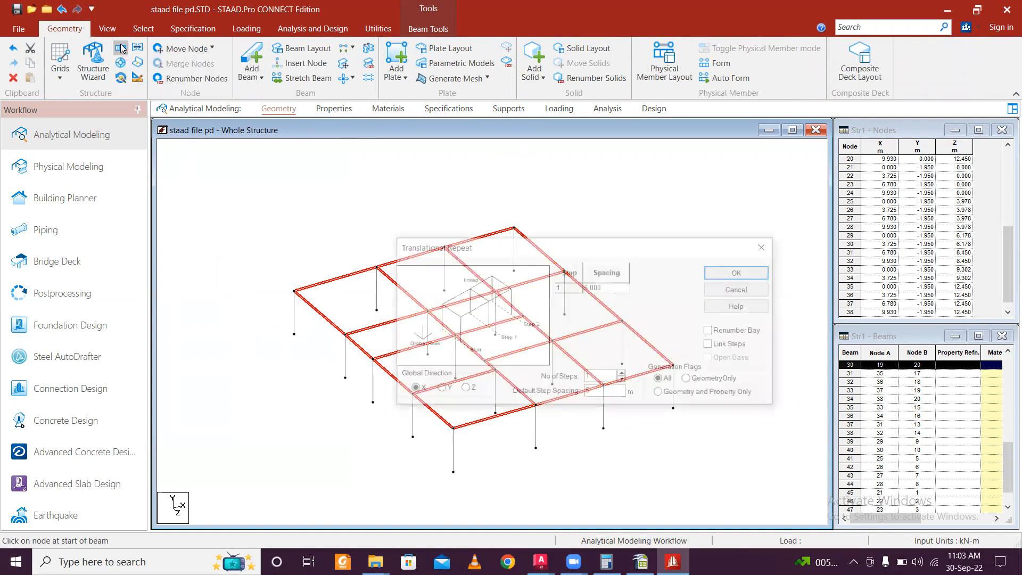
{"action": "left_click", "coordinate": [439, 389]}
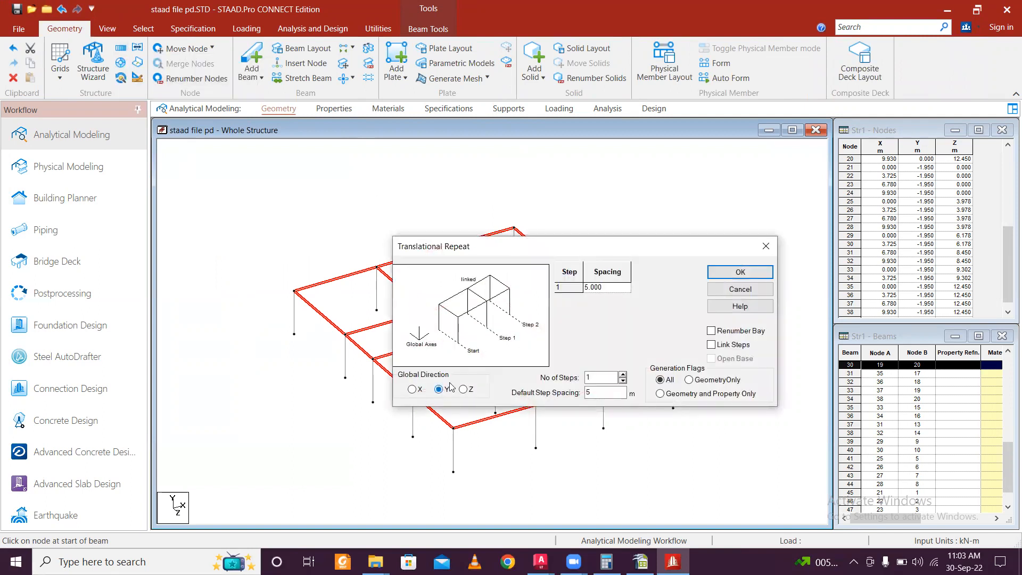
{"action": "left_click", "coordinate": [615, 292]}
Step: Switch to AutoCAD, check the storey height in Section on AB, and return to STAAD.Pro
{"action": "left_click", "coordinate": [540, 562]}
{"action": "left_click", "coordinate": [483, 522]}
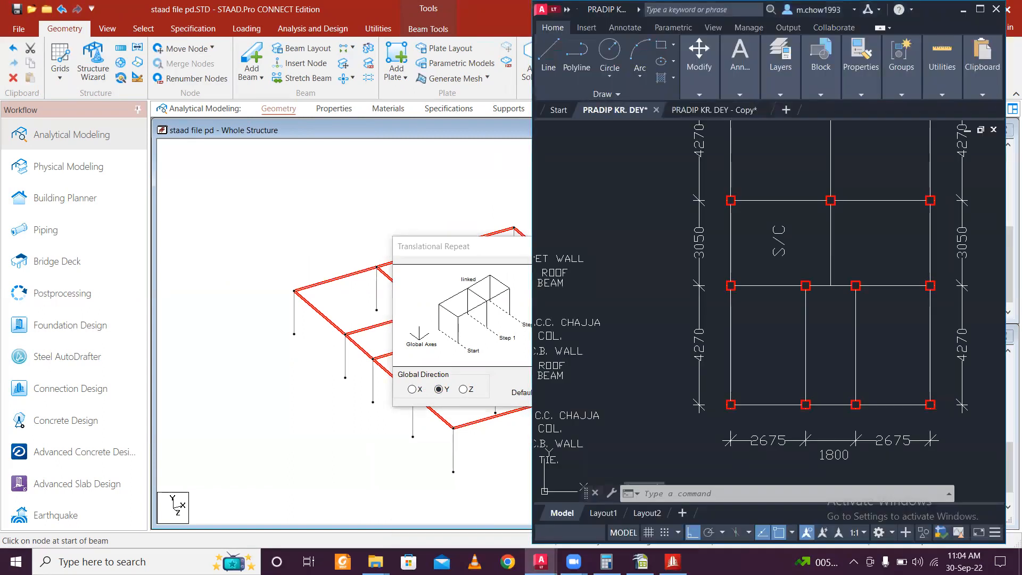
{"action": "scroll", "coordinate": [625, 234], "scroll_direction": "up", "scroll_amount": 5}
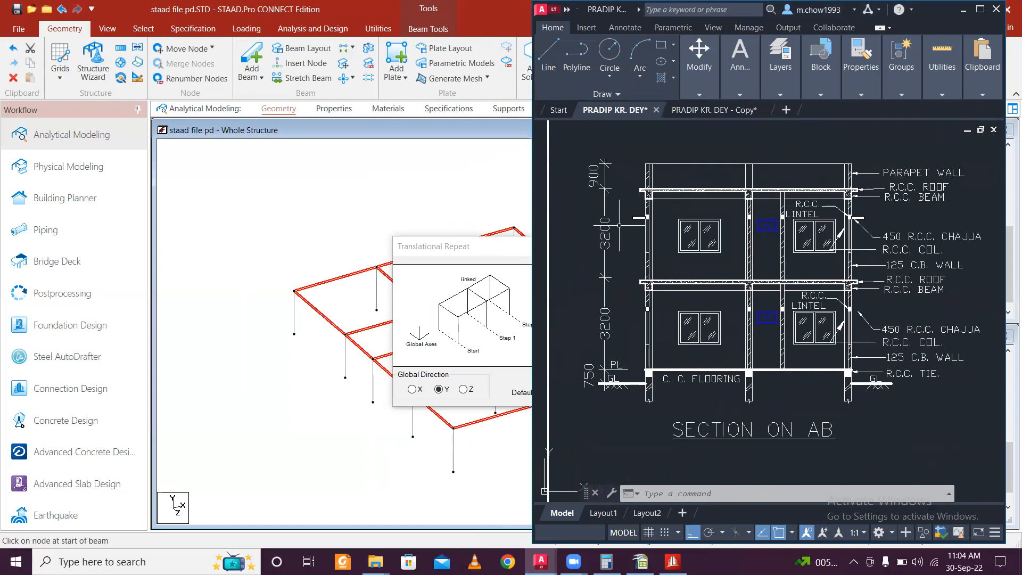
{"action": "left_click", "coordinate": [963, 9]}
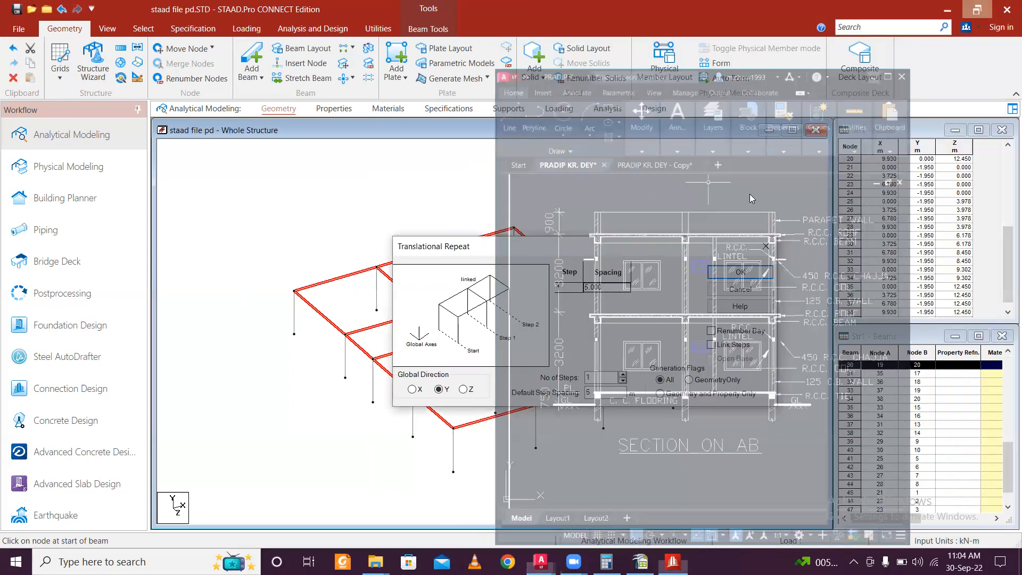
Step: Set the default step spacing to 3.2 m, generate the one-step copy of the beam grid, and clear the selection
{"action": "left_click", "coordinate": [616, 282]}
{"action": "key", "text": "Tab"}
{"action": "key", "text": "Tab"}
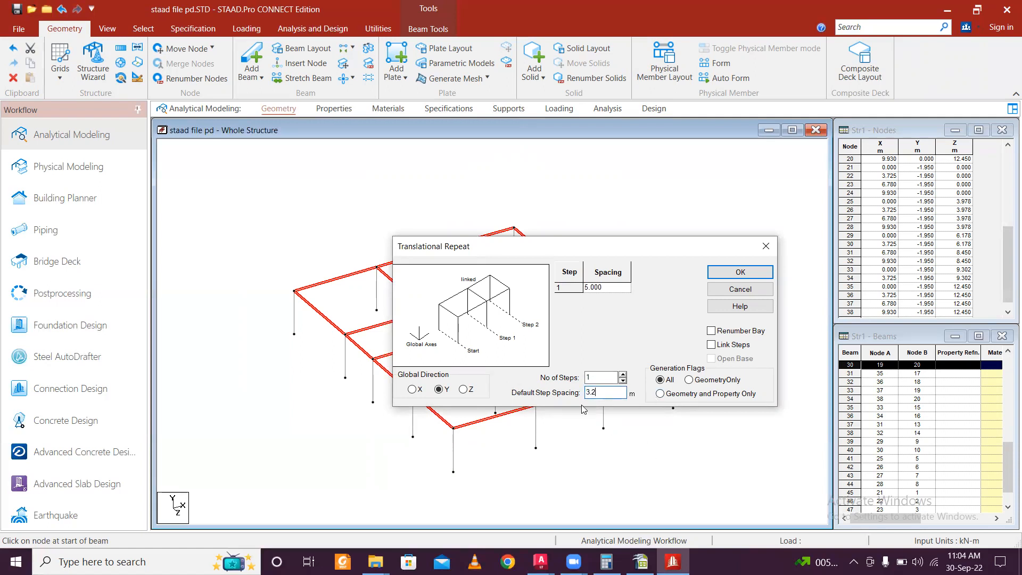
{"action": "left_click", "coordinate": [741, 272]}
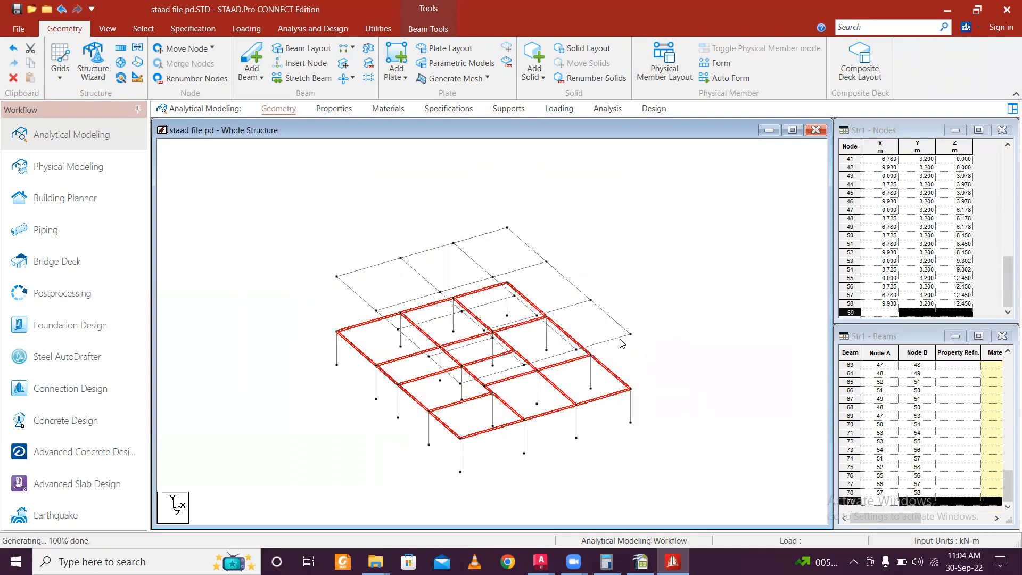
{"action": "left_click", "coordinate": [647, 371]}
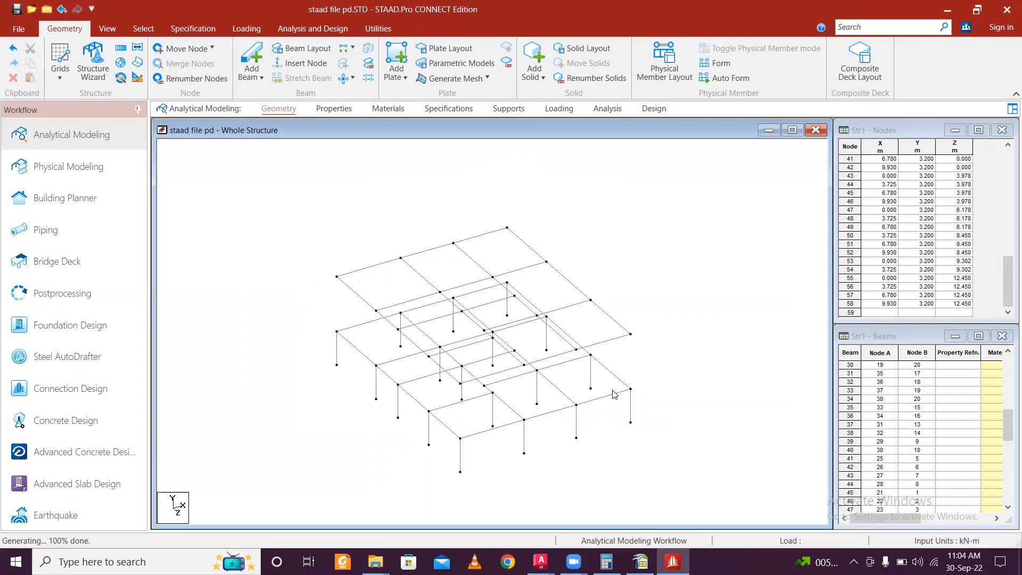
Step: Add four column members along Z = 12.450 m, connecting the lower beam grid to the copied grid 3.2 m above
{"action": "left_click", "coordinate": [251, 59]}
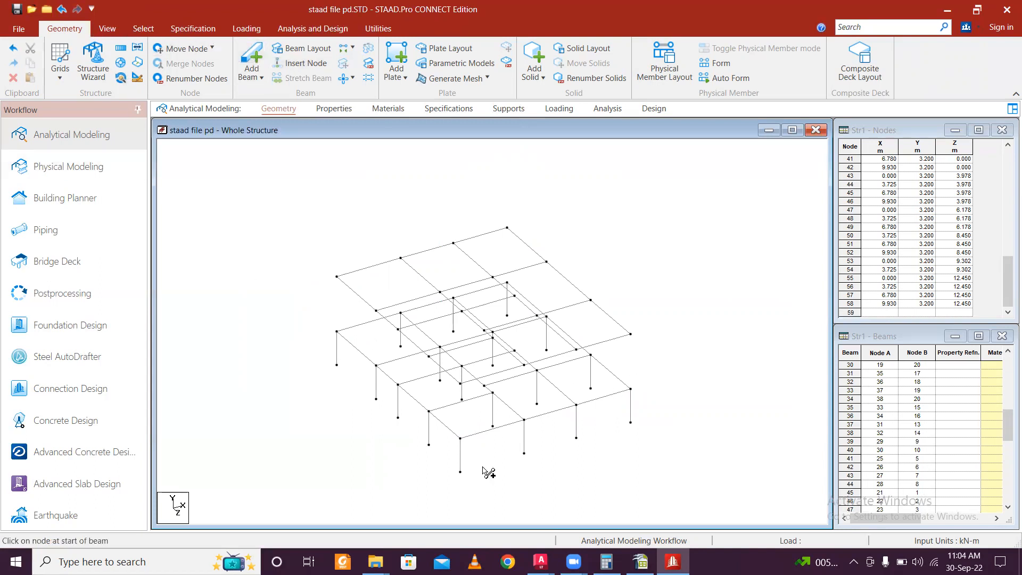
{"action": "scroll", "coordinate": [485, 470], "scroll_direction": "up", "scroll_amount": 2}
{"action": "left_click", "coordinate": [436, 398]}
{"action": "left_click", "coordinate": [436, 326]}
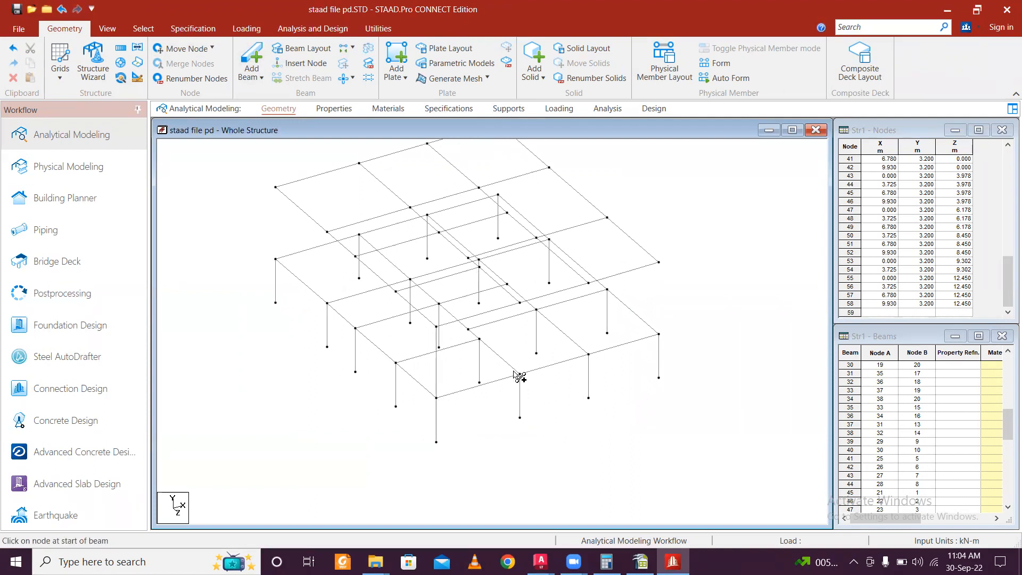
{"action": "left_click", "coordinate": [519, 374]}
{"action": "left_click", "coordinate": [519, 302]}
{"action": "left_click", "coordinate": [588, 354]}
{"action": "left_click", "coordinate": [588, 283]}
{"action": "left_click", "coordinate": [659, 334]}
{"action": "left_click", "coordinate": [658, 262]}
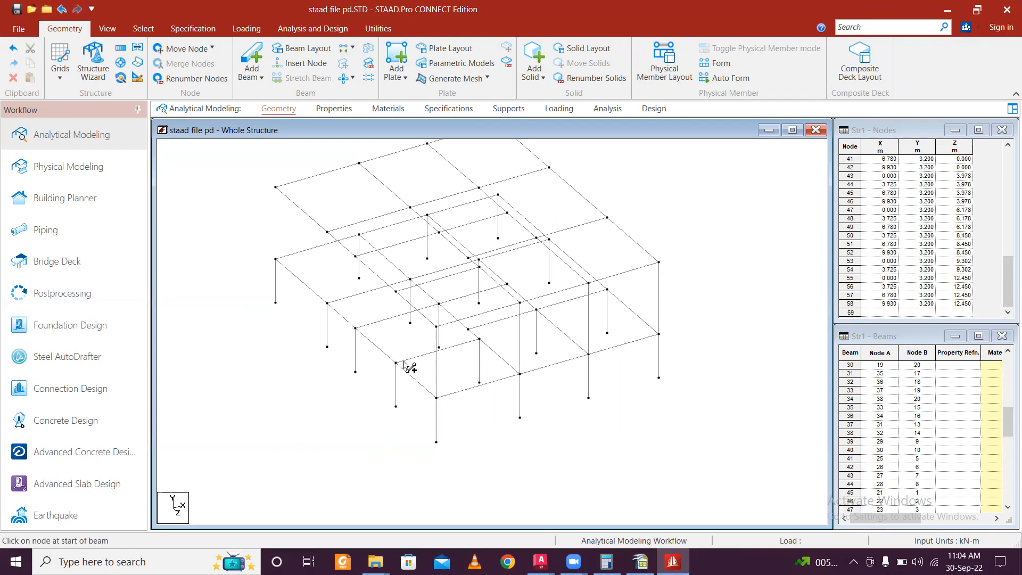
Step: Add upper-storey column members at Z = 9.302 m for X = 0 and 3.725 m
{"action": "left_click_drag", "start_coordinate": [396, 363], "coordinate": [395, 291]}
{"action": "key", "text": "Up"}
{"action": "key", "text": "Right"}
{"action": "key", "text": "Right"}
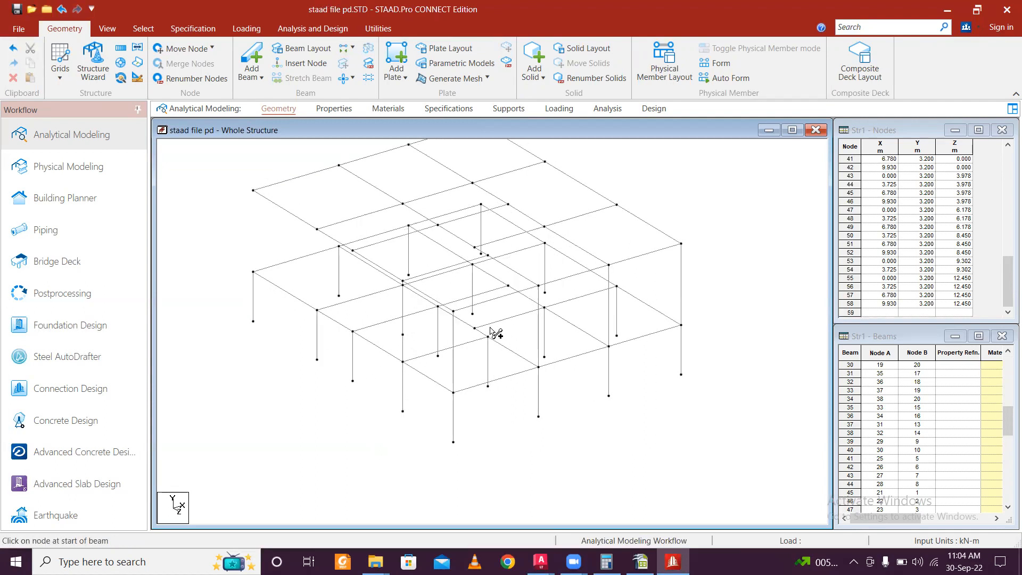
{"action": "key", "text": "Right"}
{"action": "key", "text": "Right"}
{"action": "key", "text": "Right"}
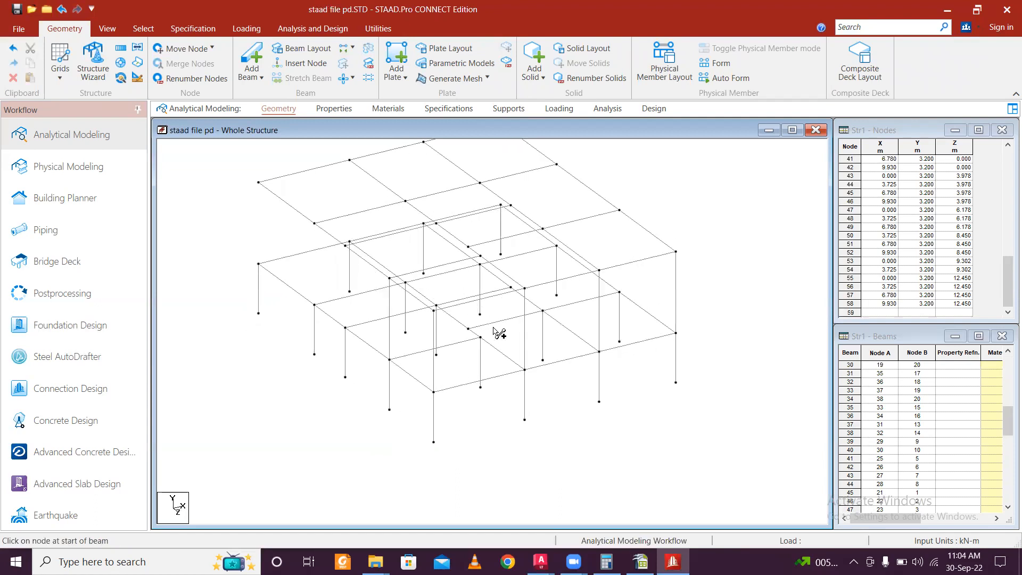
{"action": "left_click_drag", "start_coordinate": [482, 335], "coordinate": [494, 225]}
{"action": "key", "text": "Right"}
{"action": "key", "text": "Right"}
{"action": "key", "text": "Up"}
{"action": "key", "text": "Up"}
{"action": "key", "text": "Up"}
{"action": "key", "text": "Right"}
{"action": "key", "text": "Down"}
{"action": "key", "text": "Down"}
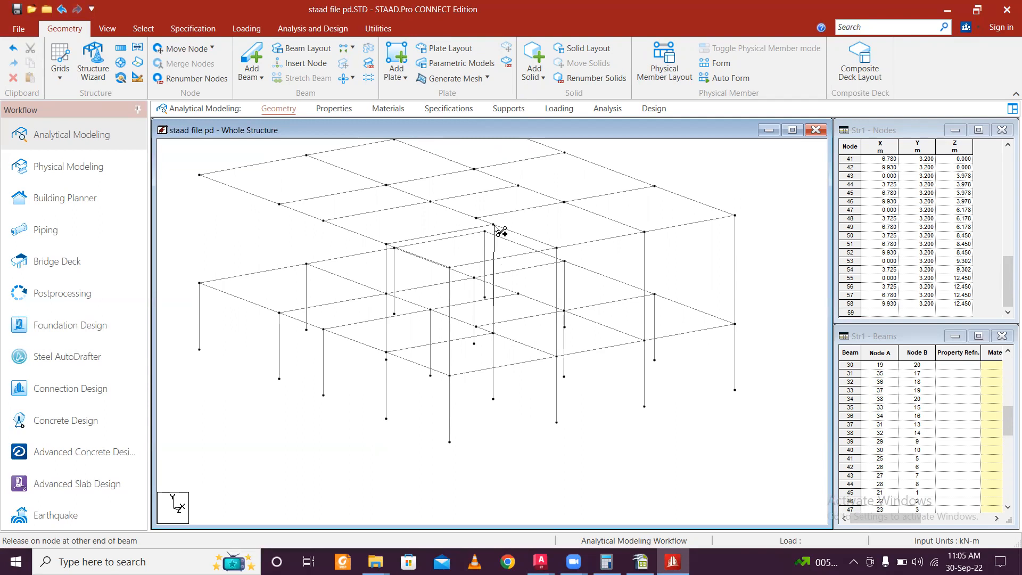
{"action": "left_click_drag", "start_coordinate": [494, 225], "coordinate": [494, 226]}
Step: Add upper-storey column members at Z = 8.450 m for X = 9.930 and 6.780 m
{"action": "key", "text": "Right"}
{"action": "key", "text": "Right"}
{"action": "key", "text": "Right"}
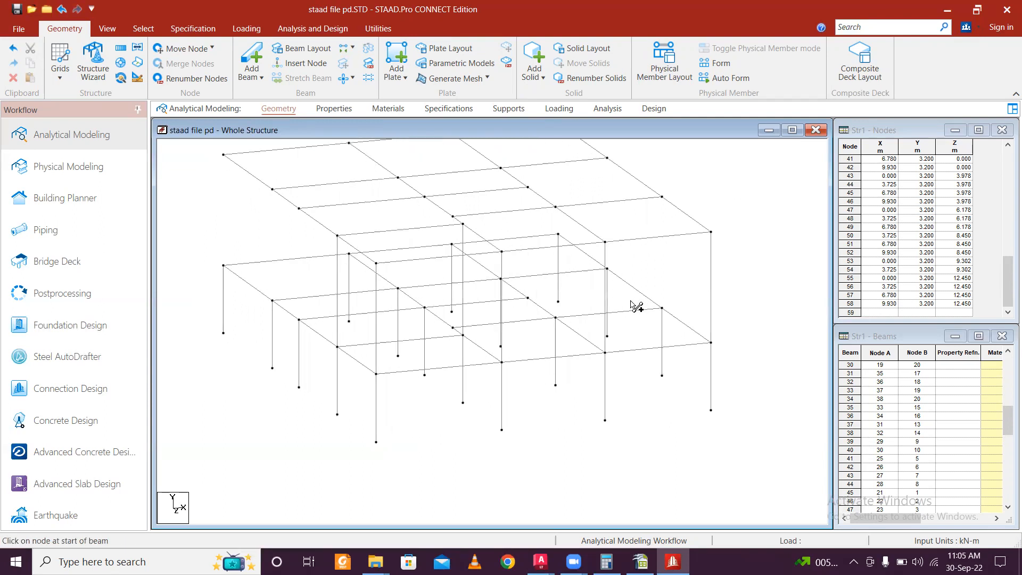
{"action": "key", "text": "Right"}
{"action": "key", "text": "Right"}
{"action": "key", "text": "Right"}
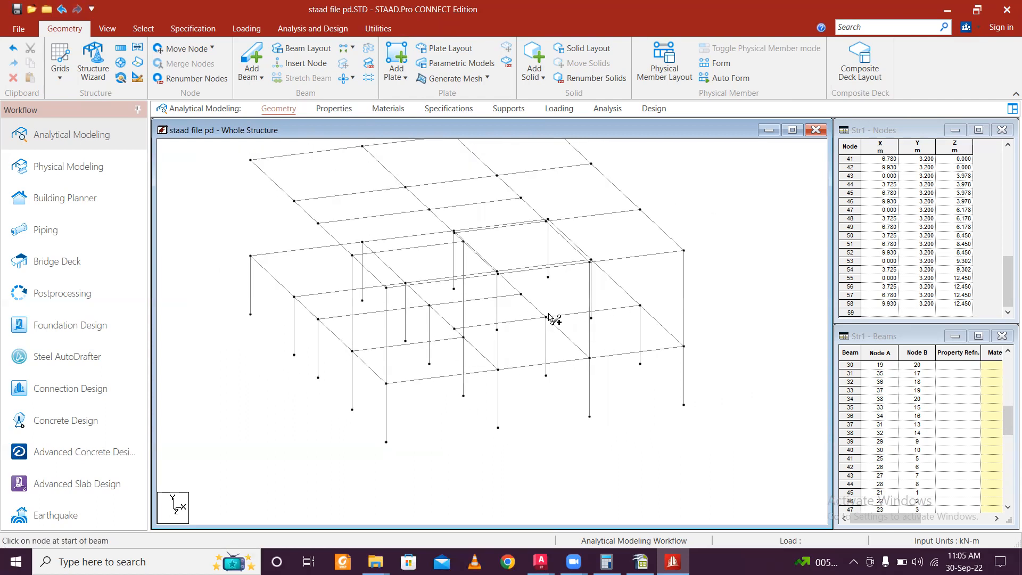
{"action": "left_click_drag", "start_coordinate": [640, 305], "coordinate": [640, 210]}
{"action": "key", "text": "Right"}
{"action": "key", "text": "Right"}
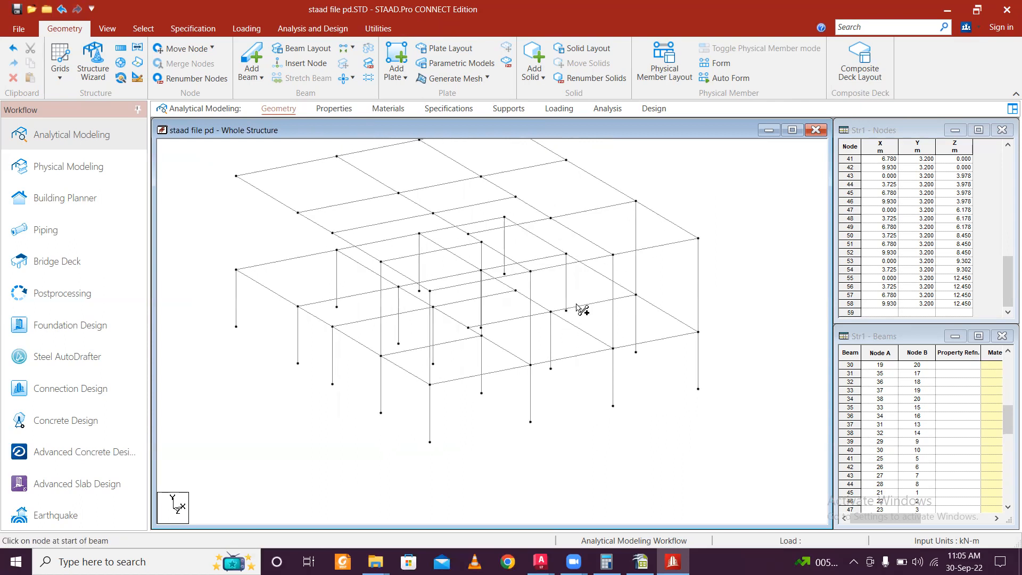
{"action": "left_click_drag", "start_coordinate": [552, 311], "coordinate": [551, 217]}
Step: Add three upper-storey column members along X = 0 at Z = 6.178, 3.978 and 0 m
{"action": "scroll", "coordinate": [658, 332], "scroll_direction": "down", "scroll_amount": 1}
{"action": "key", "text": "Right"}
{"action": "key", "text": "Right"}
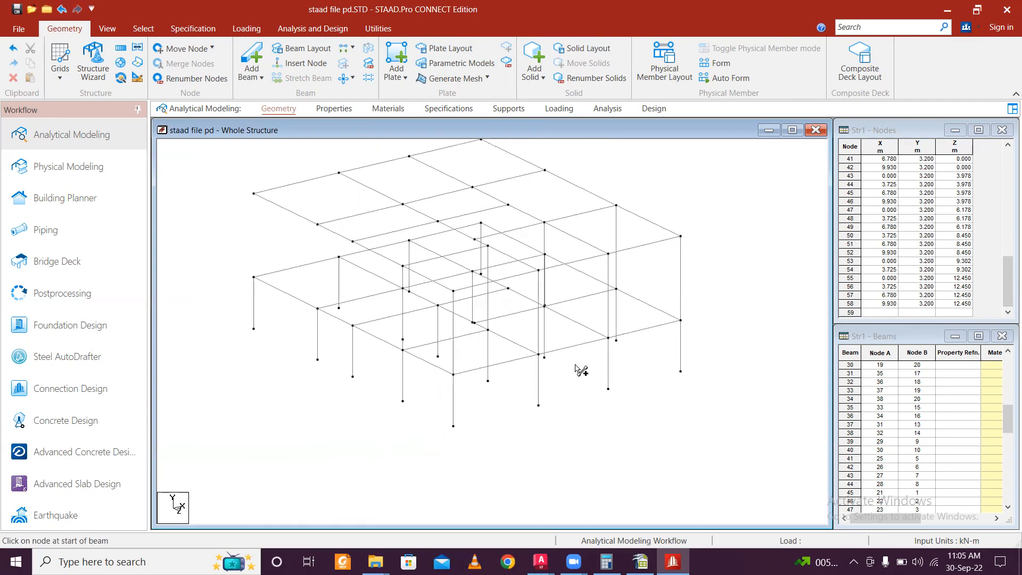
{"action": "left_click_drag", "start_coordinate": [360, 328], "coordinate": [361, 245]}
{"action": "mouse_move", "coordinate": [321, 313]}
{"action": "left_mouse_down"}
{"action": "mouse_move", "coordinate": [331, 235]}
{"action": "mouse_move", "coordinate": [320, 229]}
{"action": "left_mouse_up"}
{"action": "left_click_drag", "start_coordinate": [249, 283], "coordinate": [249, 200]}
Step: Add three upper-storey column members along Z = 0 at X = 3.725, 6.780 and 9.930 m
{"action": "left_click_drag", "start_coordinate": [329, 261], "coordinate": [330, 177]}
{"action": "left_click_drag", "start_coordinate": [393, 241], "coordinate": [394, 158]}
{"action": "left_click", "coordinate": [564, 311]}
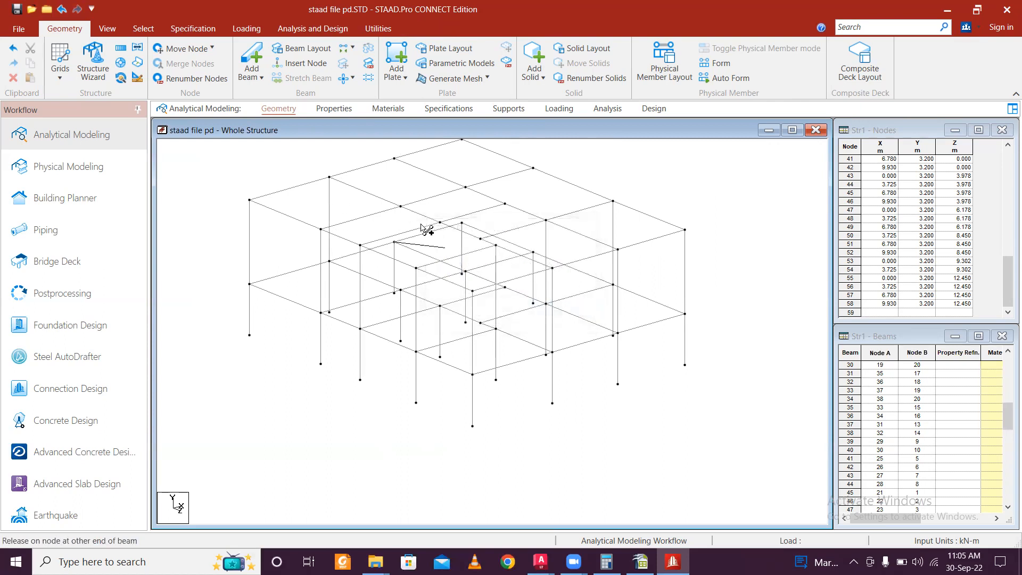
{"action": "left_click_drag", "start_coordinate": [461, 223], "coordinate": [480, 174]}
{"action": "middle_click_drag", "start_coordinate": [479, 174], "coordinate": [498, 250]}
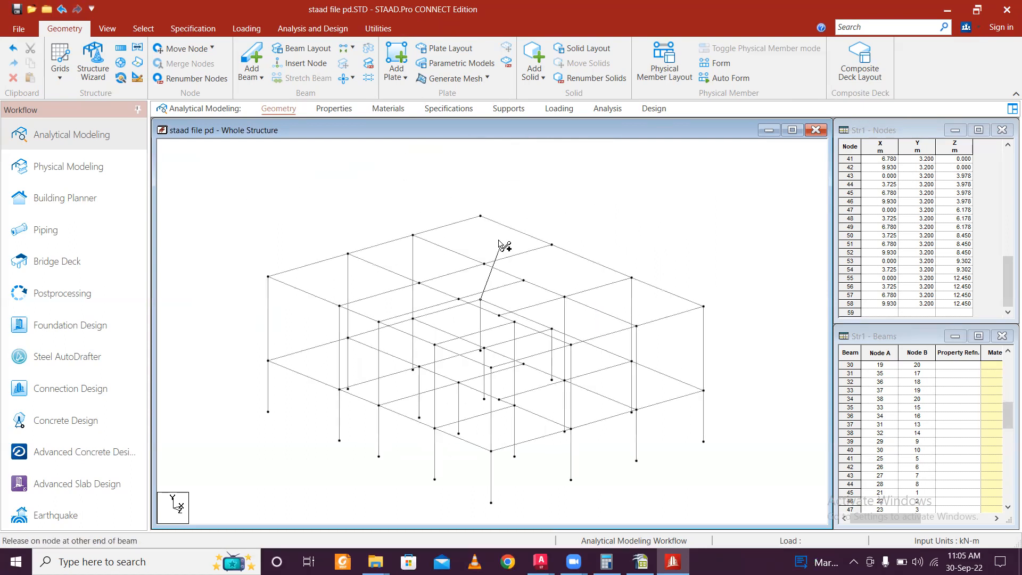
{"action": "left_click", "coordinate": [480, 215]}
Step: Add the upper-storey column member at X = 9.930 m, Z = 3.978 m
{"action": "scroll", "coordinate": [638, 253], "scroll_direction": "down", "scroll_amount": 1}
{"action": "middle_click_drag", "start_coordinate": [666, 268], "coordinate": [623, 201]}
{"action": "key", "text": "Left"}
{"action": "key", "text": "Left"}
{"action": "key", "text": "Left"}
{"action": "key", "text": "Left"}
{"action": "key", "text": "Left"}
{"action": "key", "text": "Left"}
{"action": "key", "text": "Left"}
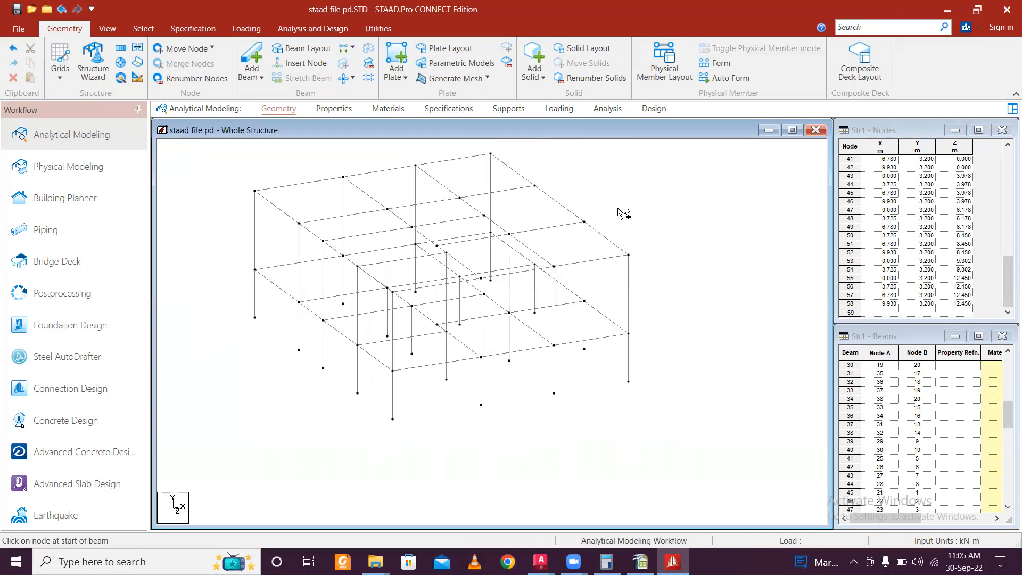
{"action": "key", "text": "Left"}
{"action": "key", "text": "Left"}
{"action": "key", "text": "Left"}
{"action": "key", "text": "Left"}
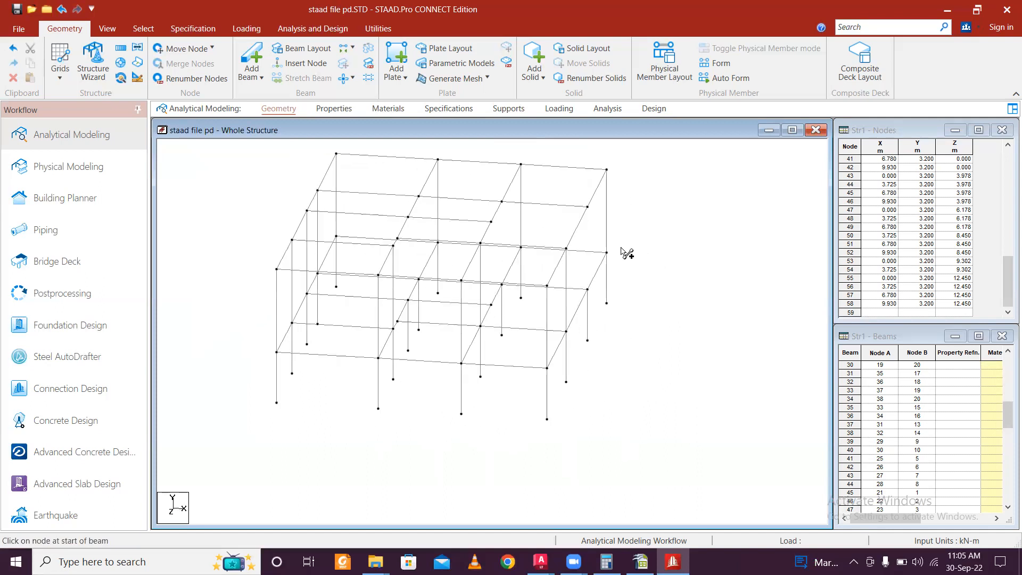
{"action": "left_click", "coordinate": [588, 294]}
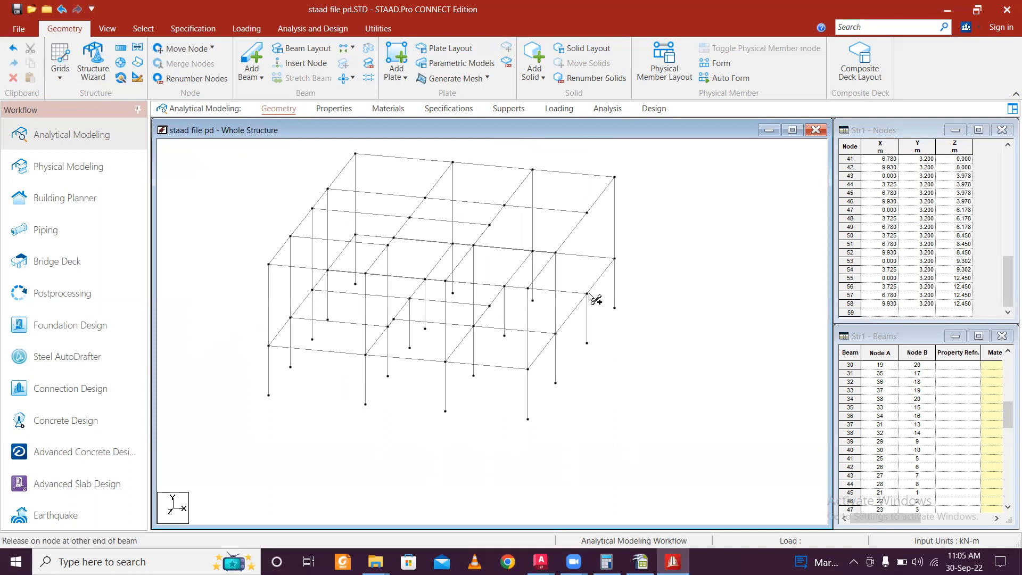
{"action": "left_click", "coordinate": [586, 213]}
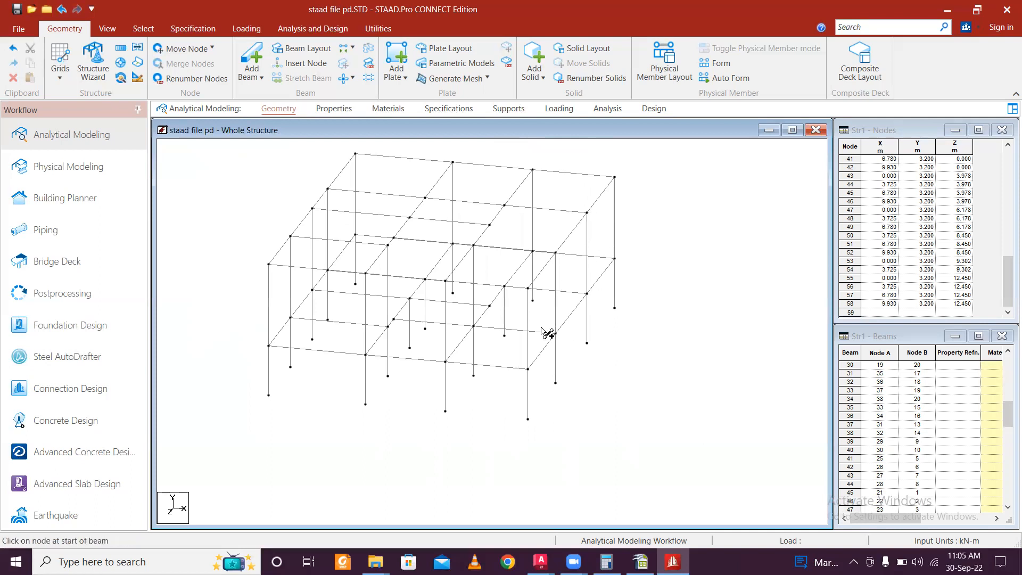
Step: Add the upper-storey column member at X = 6.780 m, Z = 3.978 m
{"action": "key", "text": "Left"}
{"action": "key", "text": "Right"}
{"action": "key", "text": "Right"}
{"action": "key", "text": "Right"}
{"action": "key", "text": "Right"}
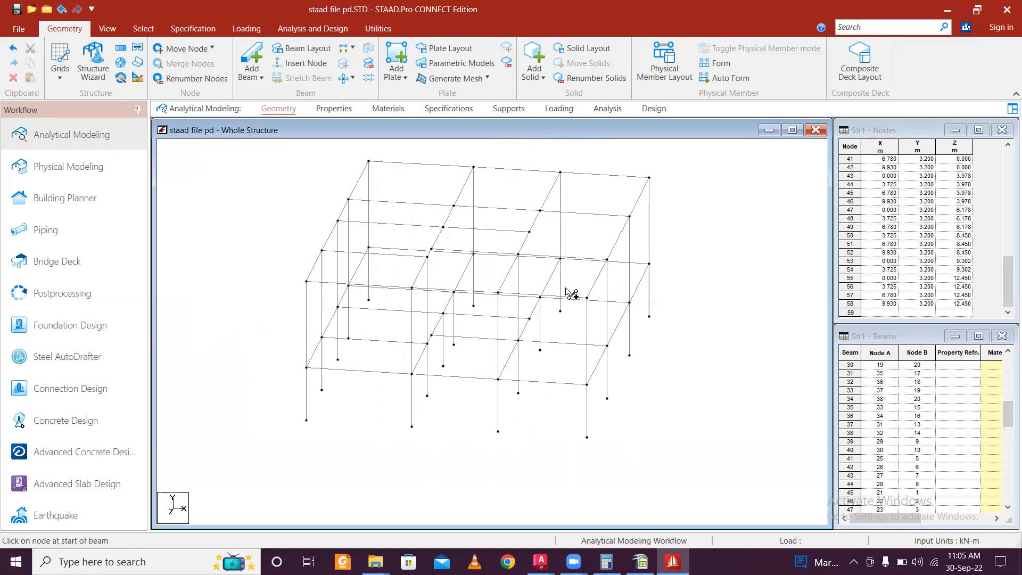
{"action": "key", "text": "Left"}
{"action": "key", "text": "Left"}
{"action": "key", "text": "Left"}
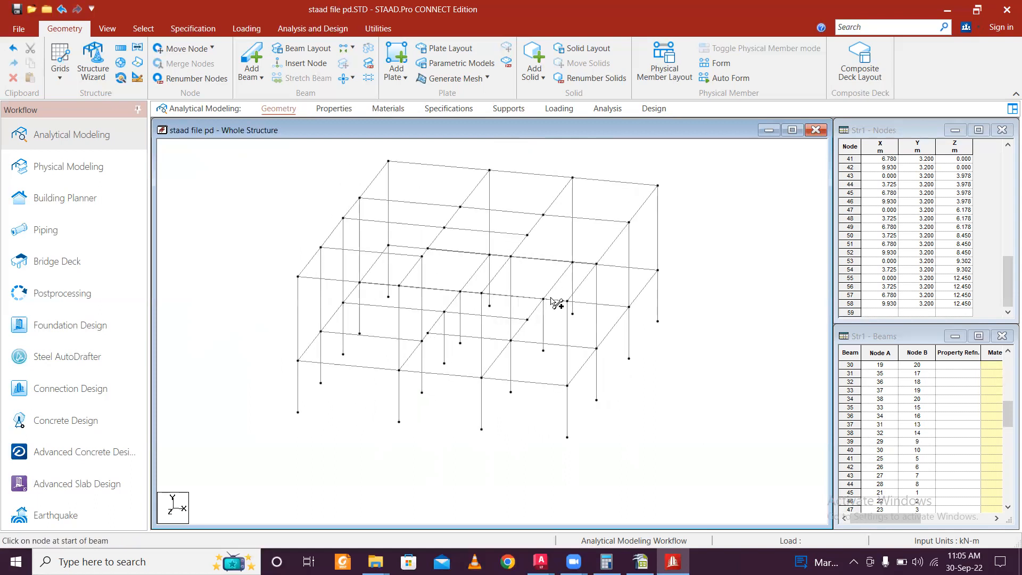
{"action": "left_click_drag", "start_coordinate": [547, 302], "coordinate": [544, 214]}
Step: Add upper-storey column members along X = 3.725 m at Z = 3.978 and 6.178 m
{"action": "middle_click_drag", "start_coordinate": [669, 308], "coordinate": [656, 320]}
{"action": "key", "text": "Right"}
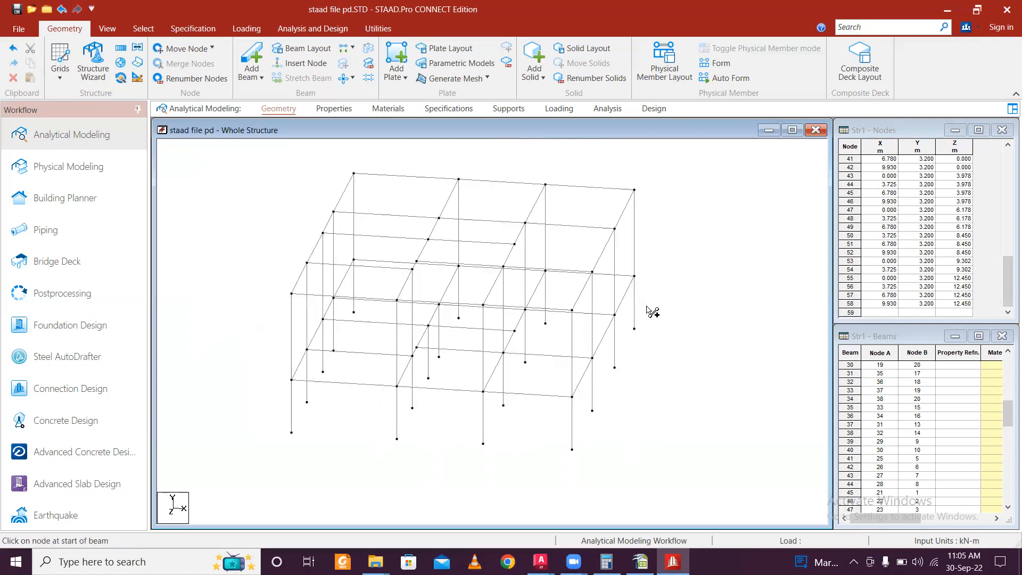
{"action": "key", "text": "Left"}
{"action": "key", "text": "Left"}
{"action": "key", "text": "Left"}
{"action": "key", "text": "Left"}
{"action": "key", "text": "Left"}
{"action": "key", "text": "Left"}
{"action": "key", "text": "Left"}
{"action": "key", "text": "Left"}
{"action": "key", "text": "Left"}
{"action": "key", "text": "Left"}
{"action": "key", "text": "Left"}
{"action": "key", "text": "Left"}
{"action": "key", "text": "Left"}
{"action": "key", "text": "Left"}
{"action": "key", "text": "Left"}
{"action": "key", "text": "Left"}
{"action": "key", "text": "Left"}
{"action": "key", "text": "Left"}
{"action": "key", "text": "Left"}
{"action": "key", "text": "Left"}
{"action": "key", "text": "Left"}
{"action": "key", "text": "Left"}
{"action": "key", "text": "Left"}
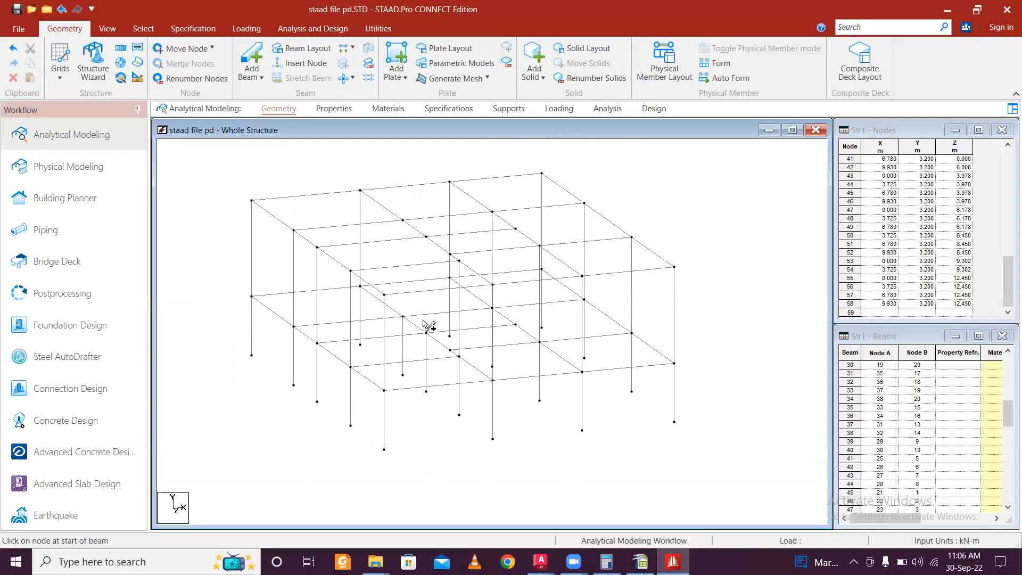
{"action": "left_click", "coordinate": [402, 317]}
{"action": "left_click", "coordinate": [404, 222]}
{"action": "left_click_drag", "start_coordinate": [425, 333], "coordinate": [425, 235]}
Step: Examine the frame from several sides to check that the upper-storey columns are complete
{"action": "key", "text": "Right"}
{"action": "key", "text": "Right"}
{"action": "key", "text": "Right"}
{"action": "key", "text": "Right"}
{"action": "key", "text": "Right"}
{"action": "key", "text": "Right"}
{"action": "key", "text": "Right"}
{"action": "key", "text": "Right"}
{"action": "key", "text": "Right"}
{"action": "key", "text": "Right"}
{"action": "key", "text": "Right"}
{"action": "key", "text": "Right"}
{"action": "key", "text": "Right"}
{"action": "key", "text": "Right"}
{"action": "key", "text": "Right"}
{"action": "key", "text": "Right"}
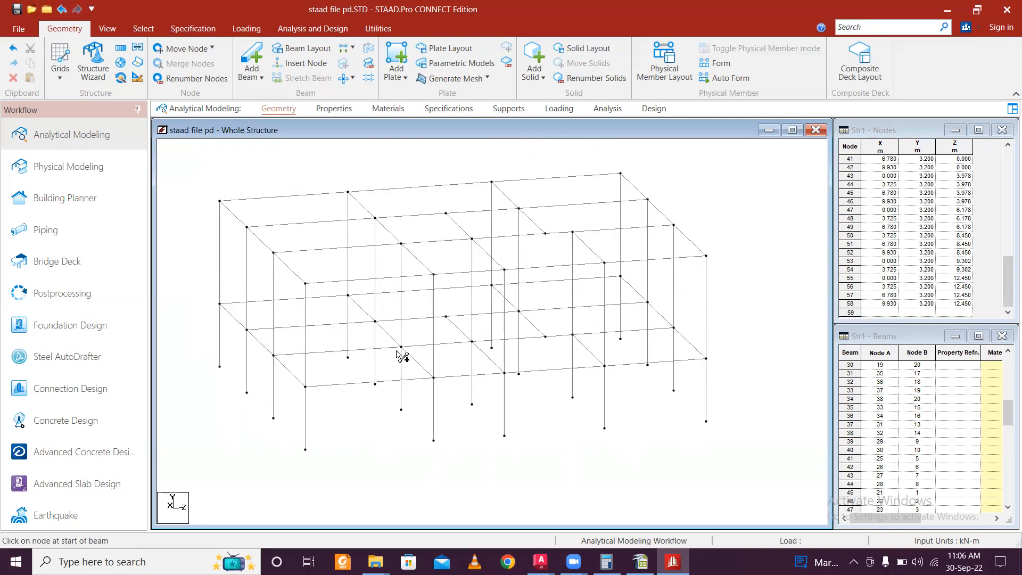
{"action": "key", "text": "Right"}
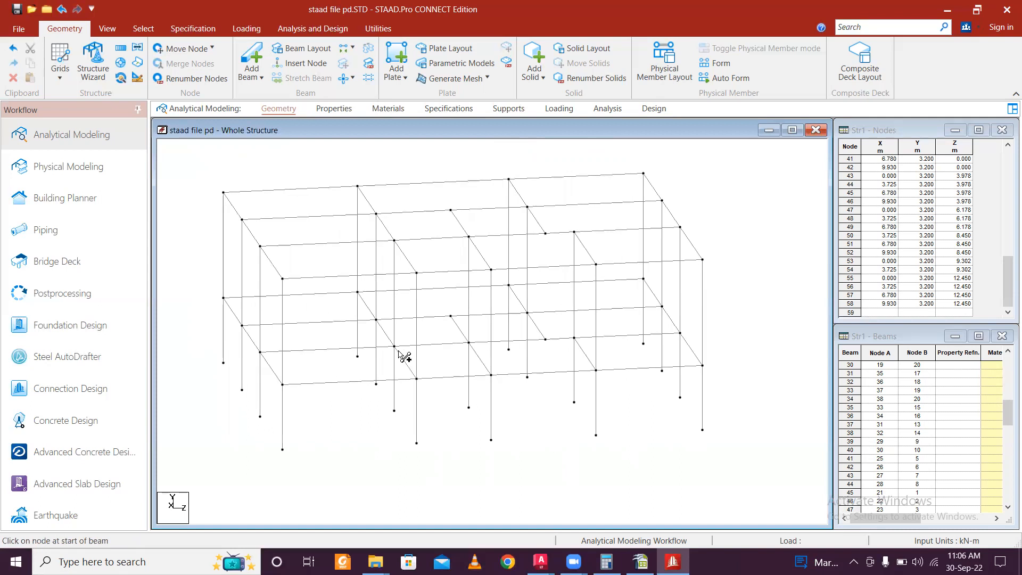
{"action": "key", "text": "Right"}
{"action": "key", "text": "Right"}
{"action": "key", "text": "Right"}
{"action": "key", "text": "Right"}
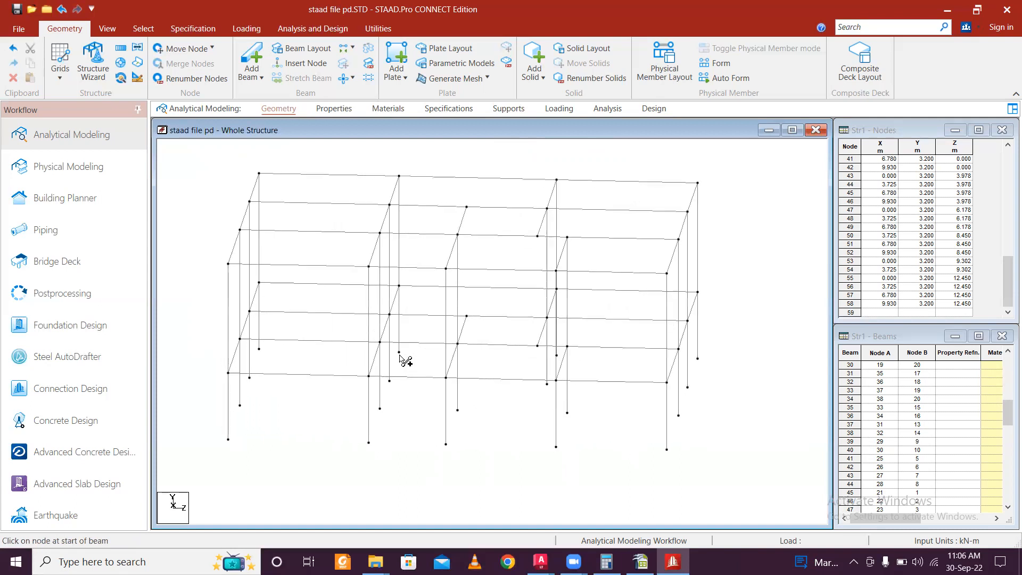
{"action": "key", "text": "Right"}
{"action": "key", "text": "Right"}
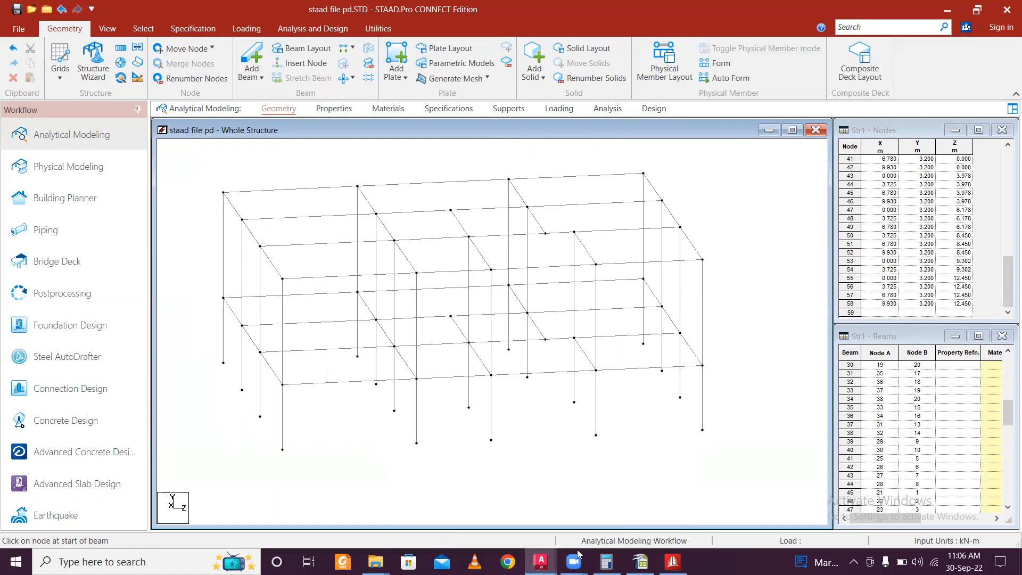
Step: Switch to AutoCAD to compare the frame with the key plan's column layout, and return to STAAD.Pro
{"action": "left_click", "coordinate": [542, 561]}
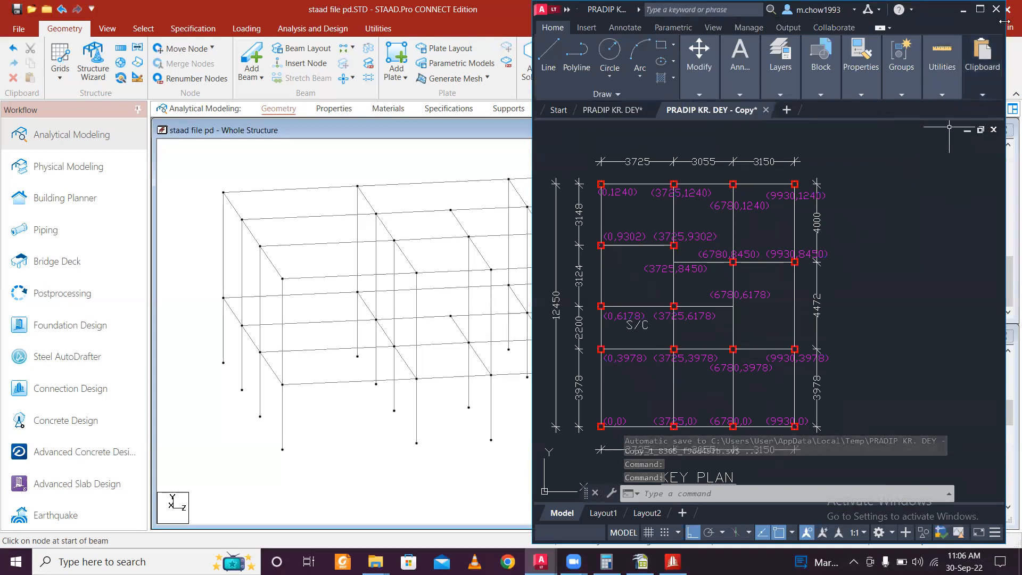
{"action": "left_click", "coordinate": [963, 10]}
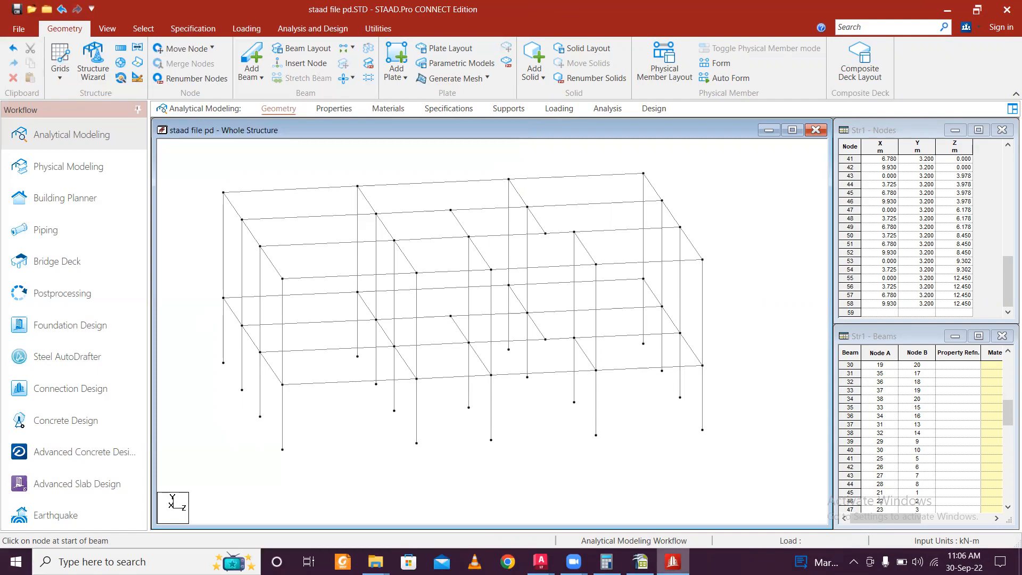
{"action": "left_click", "coordinate": [673, 561]}
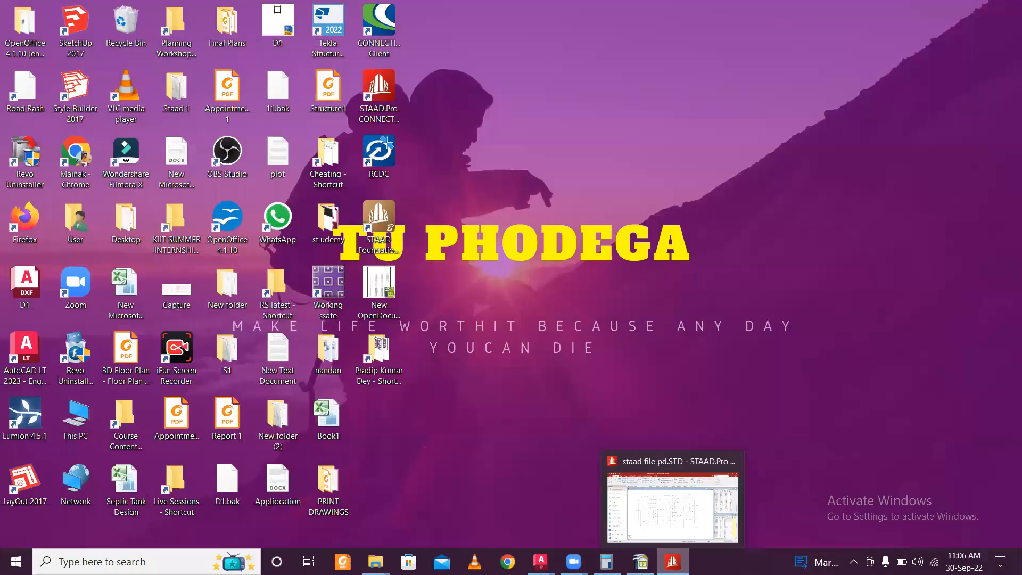
{"action": "left_click", "coordinate": [672, 561]}
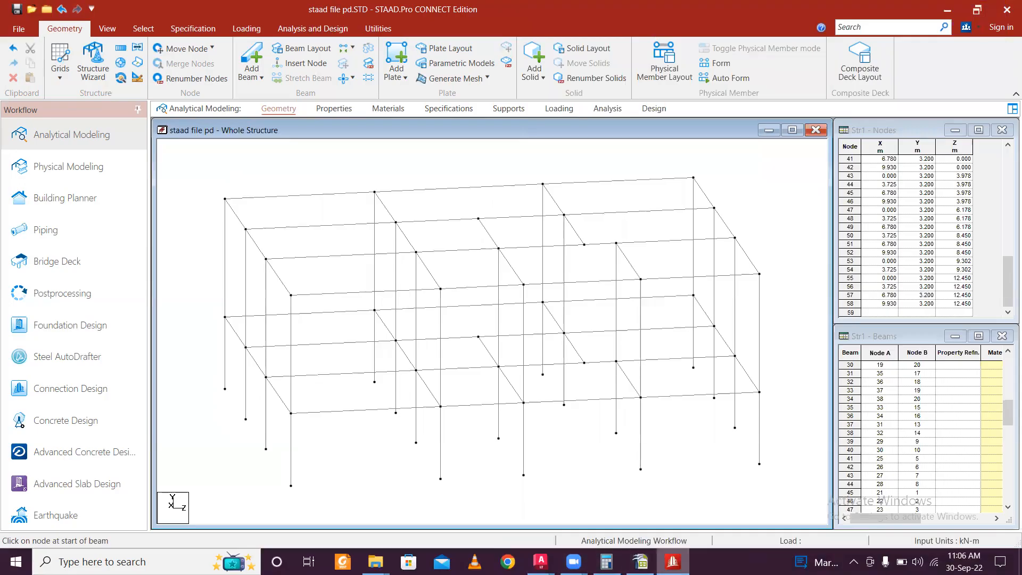
{"action": "mouse_move", "coordinate": [541, 561]}
{"action": "left_click", "coordinate": [659, 483]}
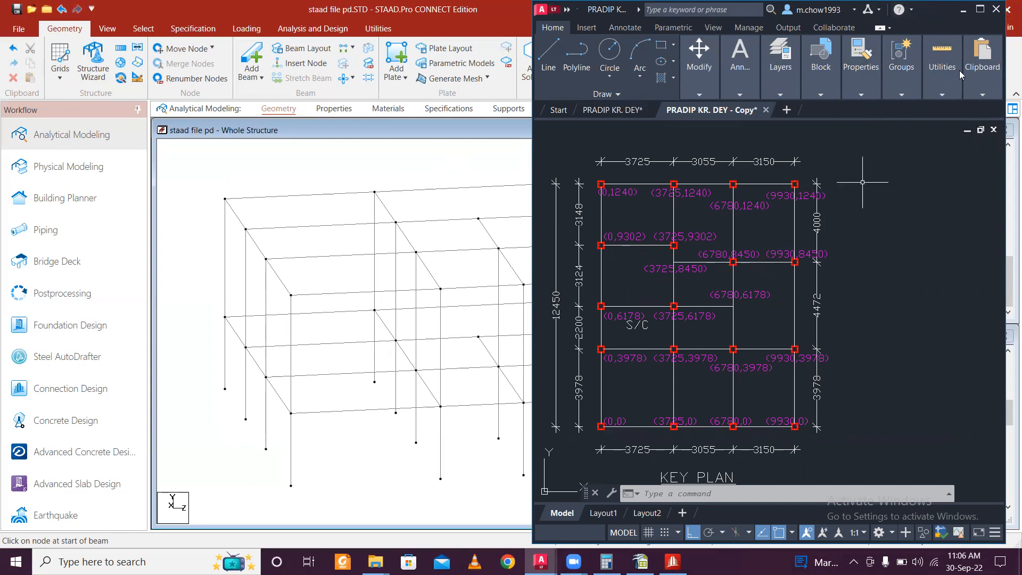
{"action": "left_click", "coordinate": [963, 10]}
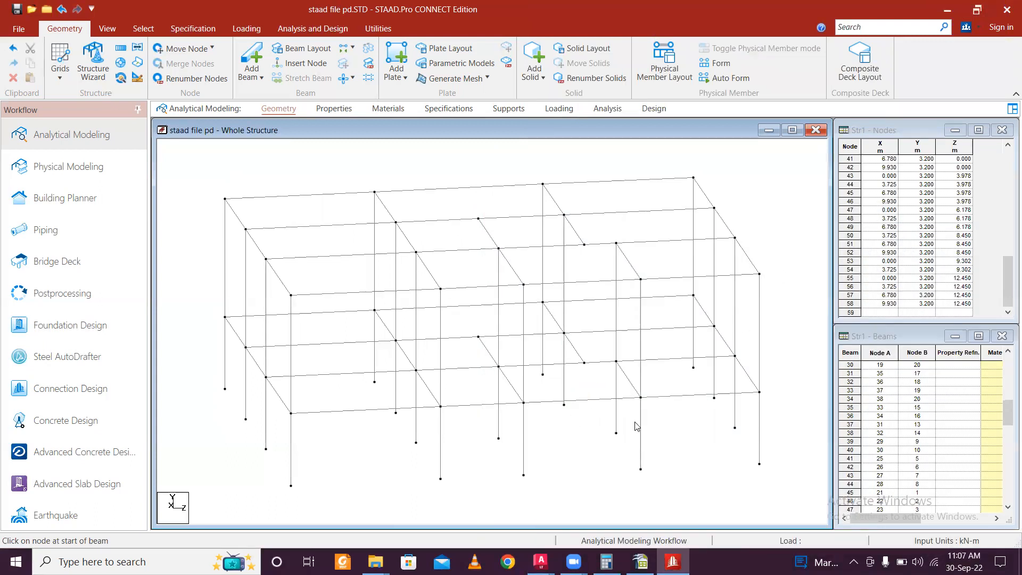
{"action": "left_click", "coordinate": [673, 562]}
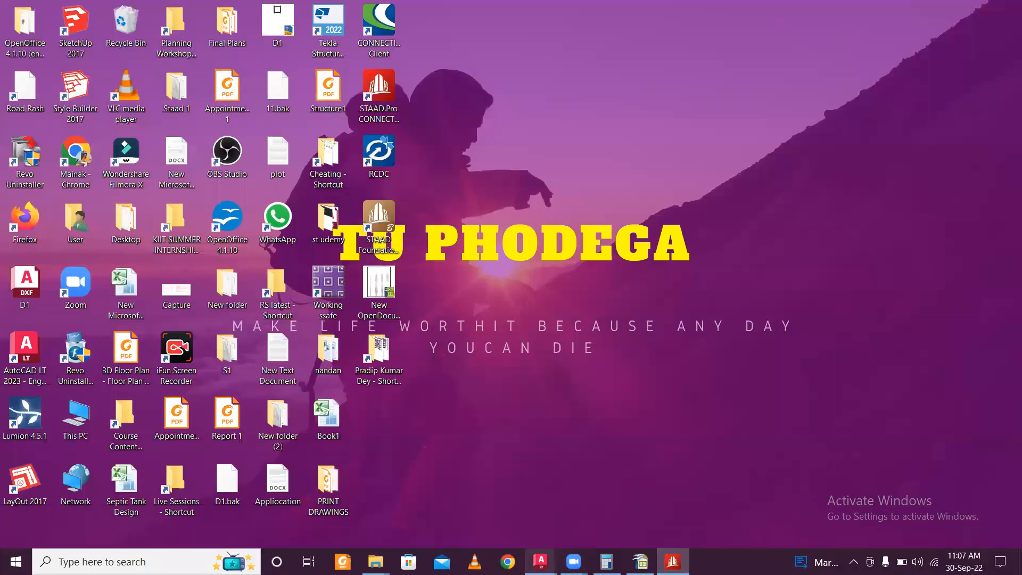
{"action": "mouse_move", "coordinate": [541, 561]}
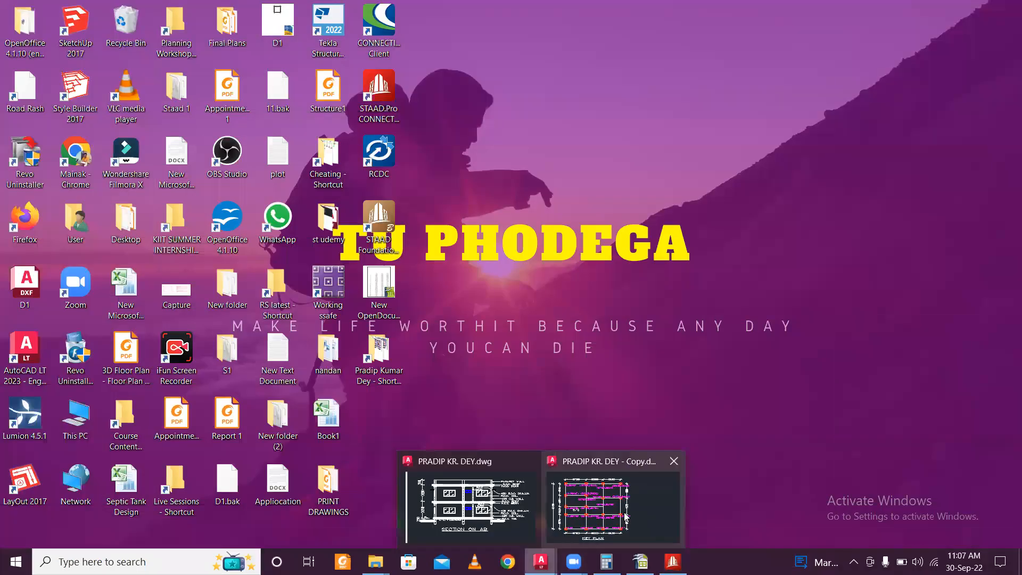
{"action": "left_click", "coordinate": [627, 517]}
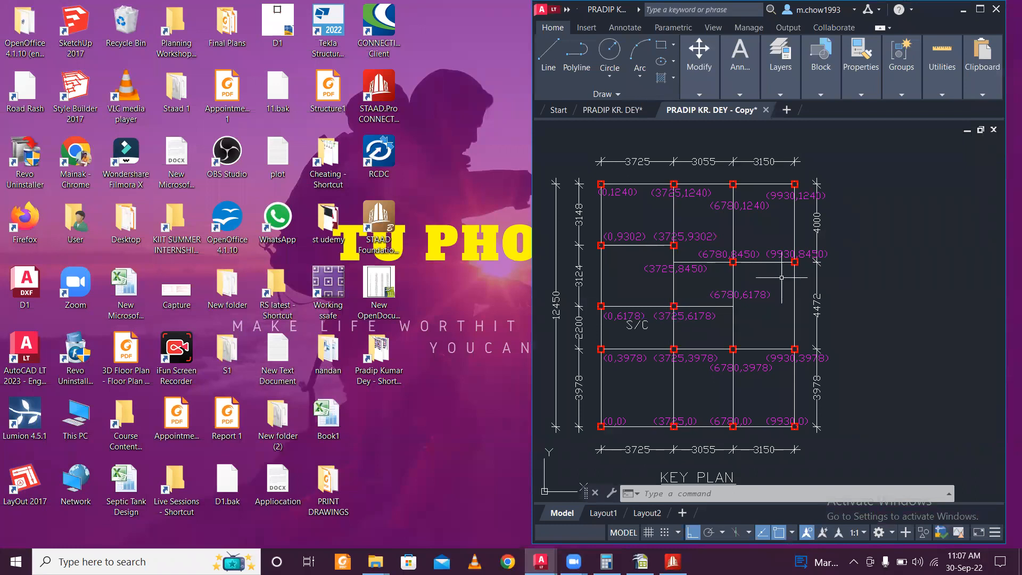
{"action": "key", "text": "alt+Tab"}
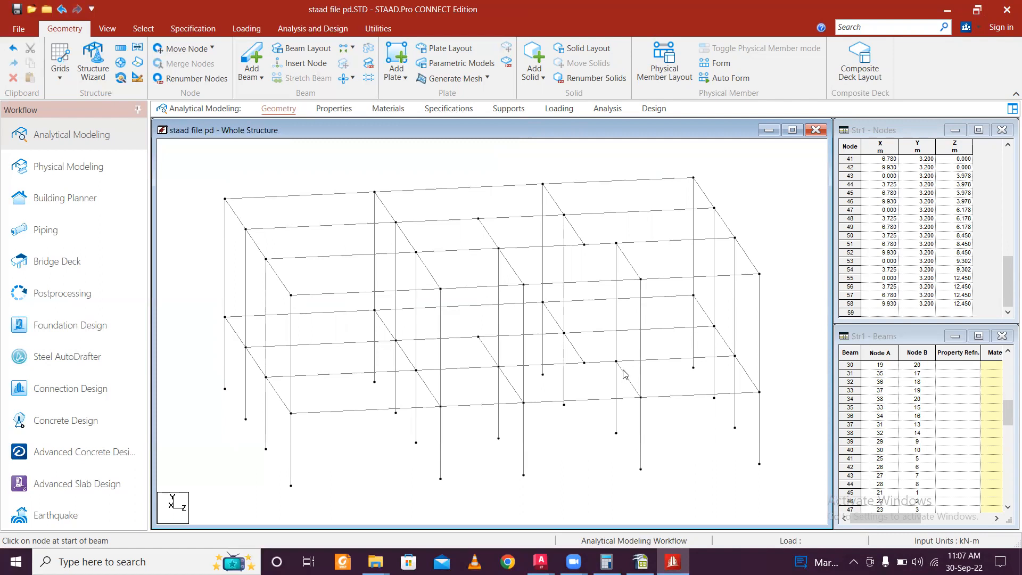
{"action": "scroll", "coordinate": [625, 374], "scroll_direction": "down", "scroll_amount": 4}
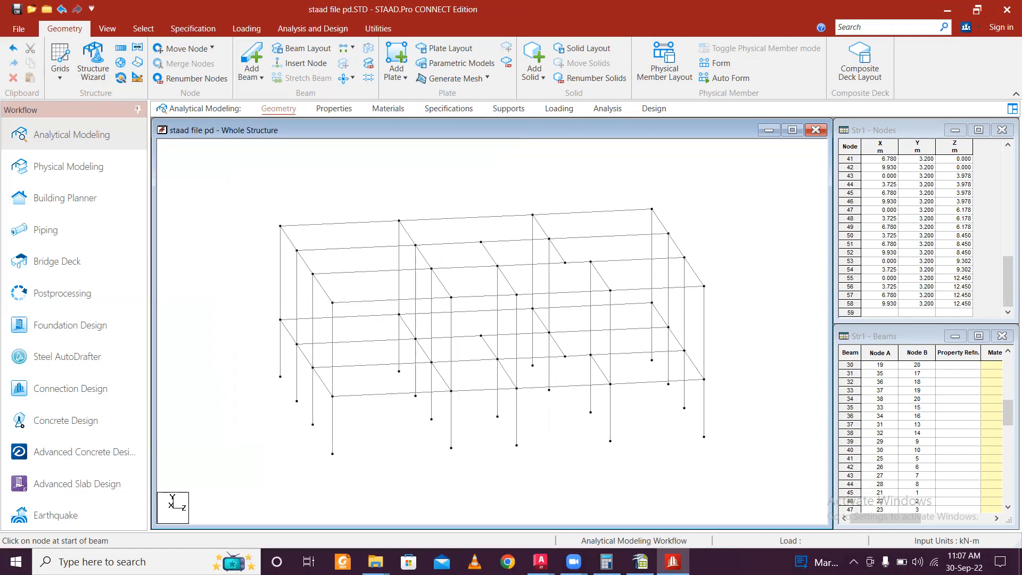
{"action": "left_click", "coordinate": [672, 561]}
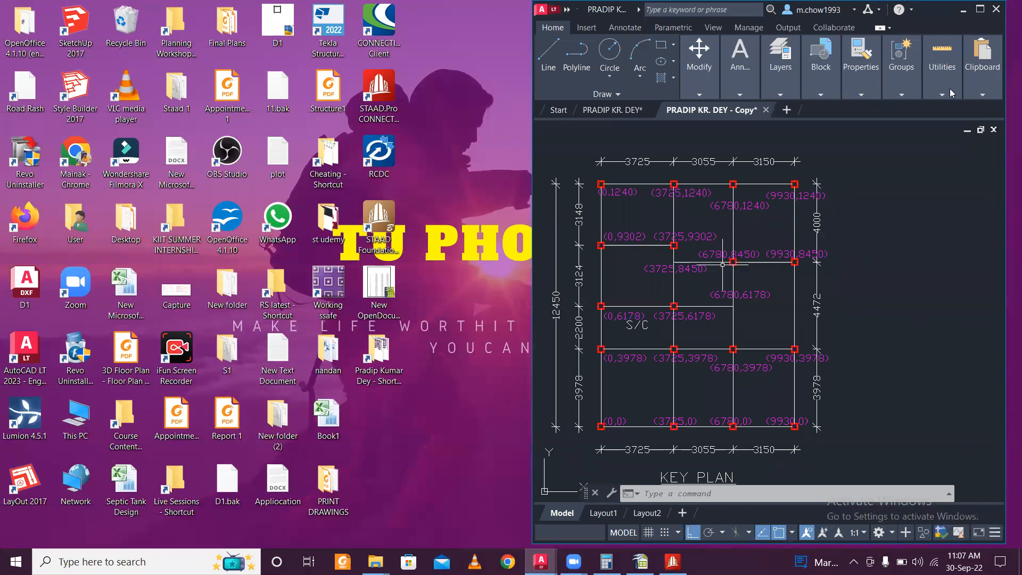
{"action": "left_click", "coordinate": [962, 10]}
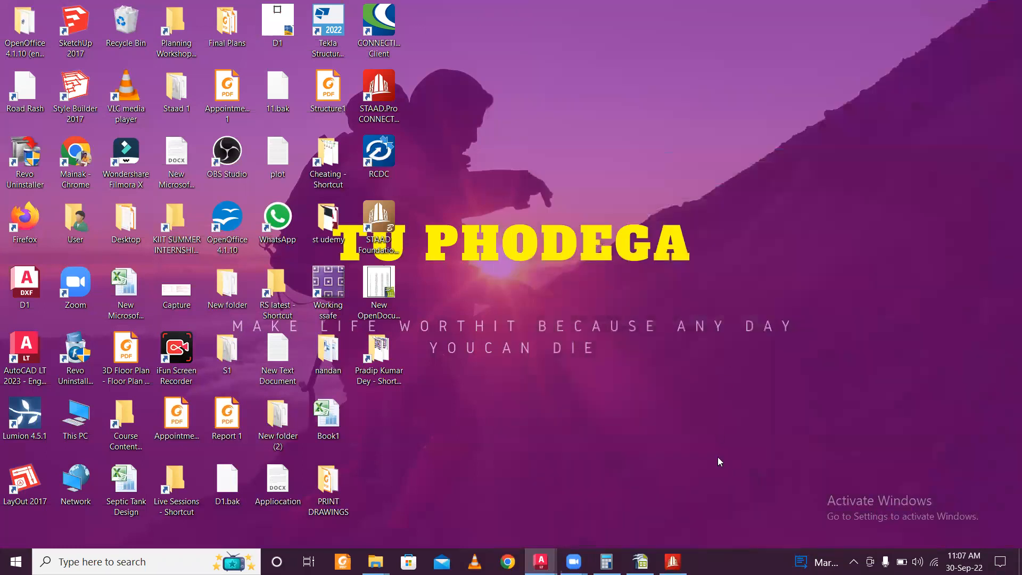
{"action": "left_click", "coordinate": [673, 562]}
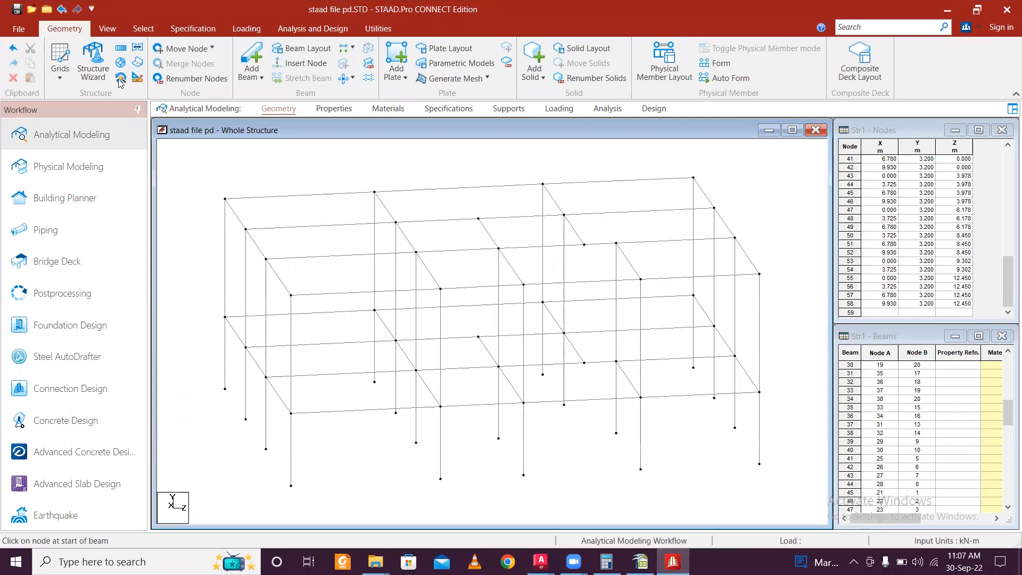
Step: Show the frame in front view and select the upper-storey columns together with the beams at Y = 3.2 m
{"action": "left_click", "coordinate": [107, 28]}
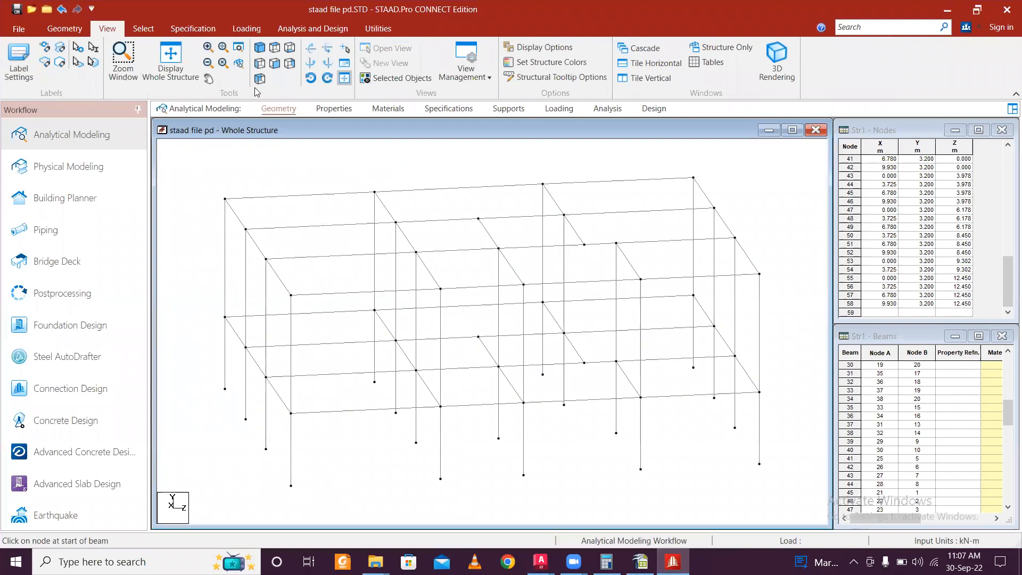
{"action": "left_click", "coordinate": [274, 63]}
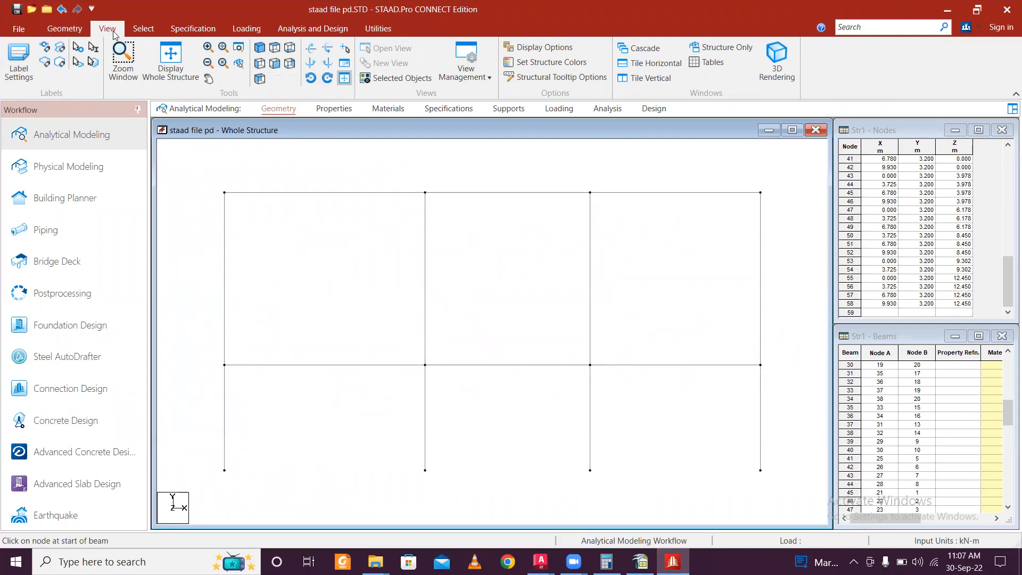
{"action": "left_click", "coordinate": [142, 32]}
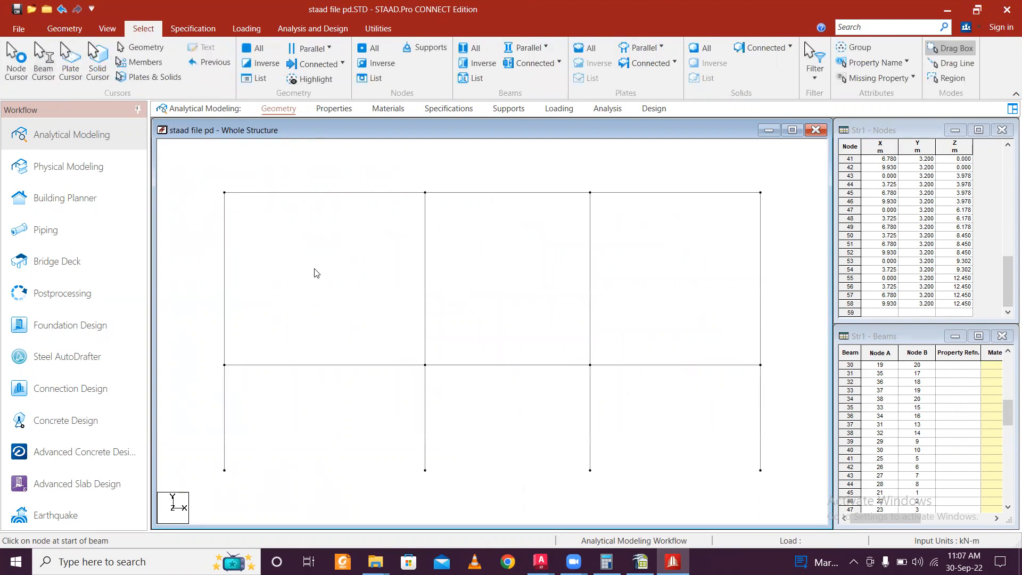
{"action": "left_click_drag", "start_coordinate": [200, 171], "coordinate": [187, 170]}
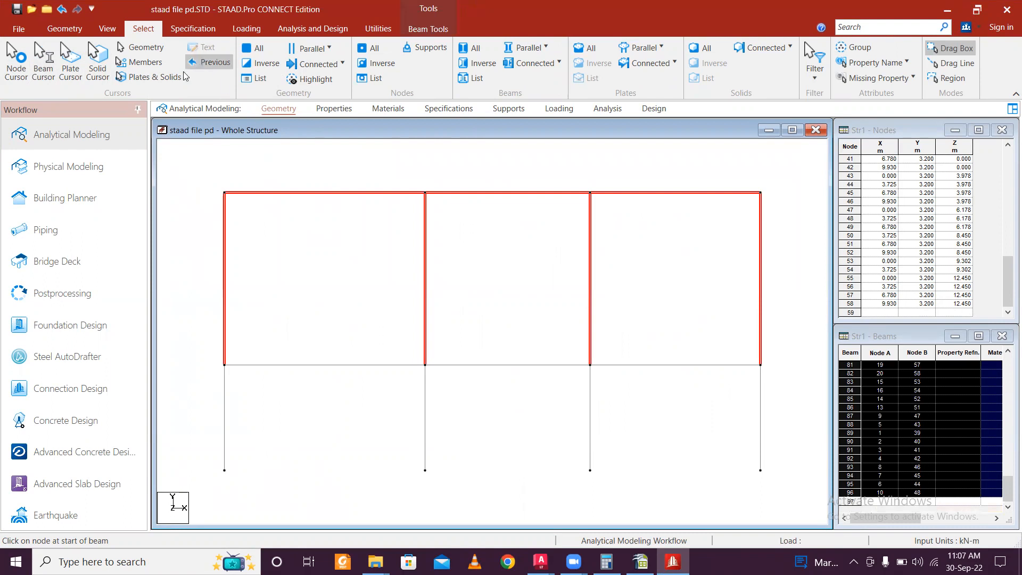
Step: Repeat the selected storey once in the global Y direction with a 3.2 m spacing using Translational Repeat, and clear the selection
{"action": "left_click", "coordinate": [78, 31]}
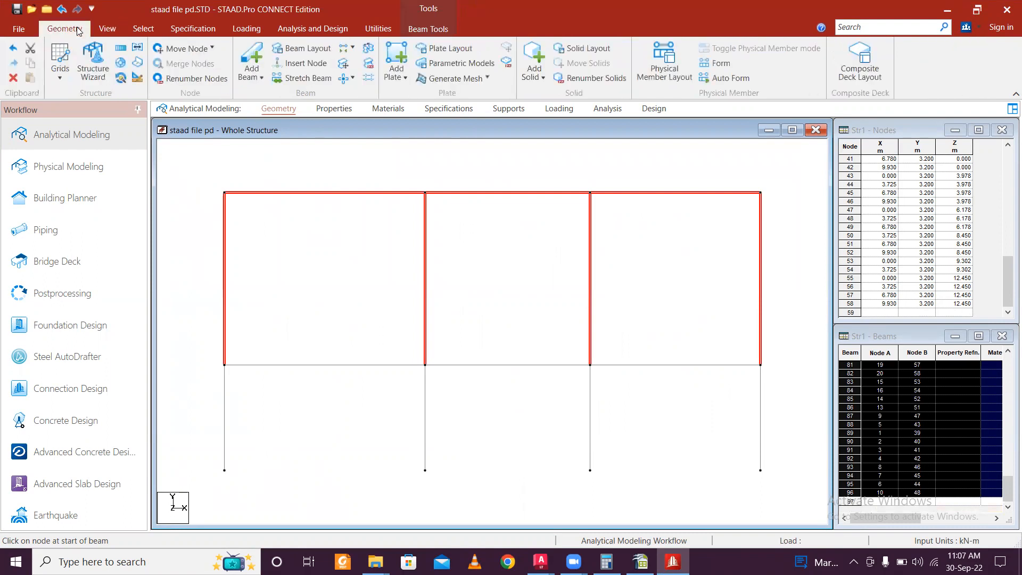
{"action": "left_click", "coordinate": [122, 49]}
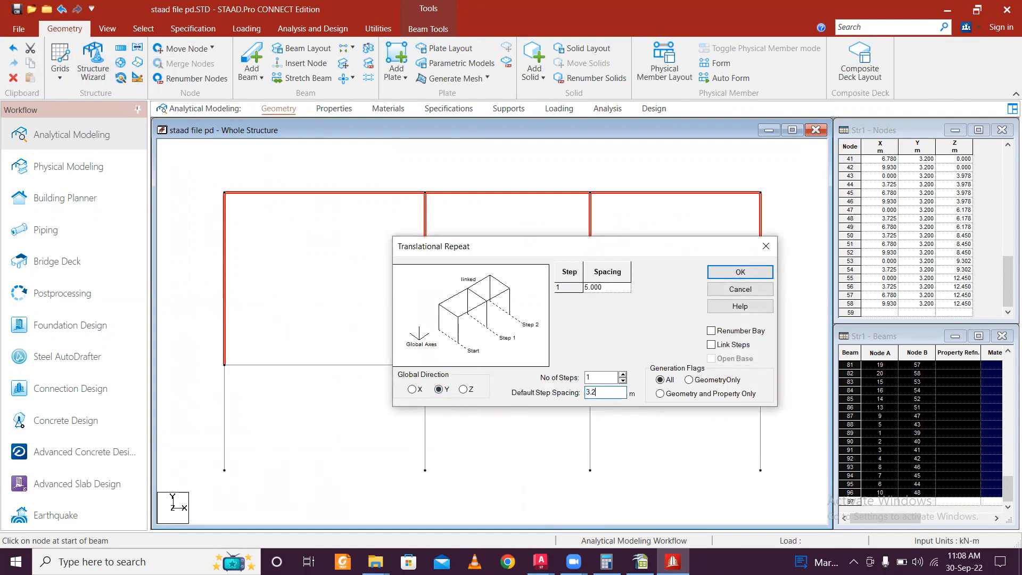
{"action": "left_click", "coordinate": [616, 290]}
{"action": "left_click", "coordinate": [739, 272]}
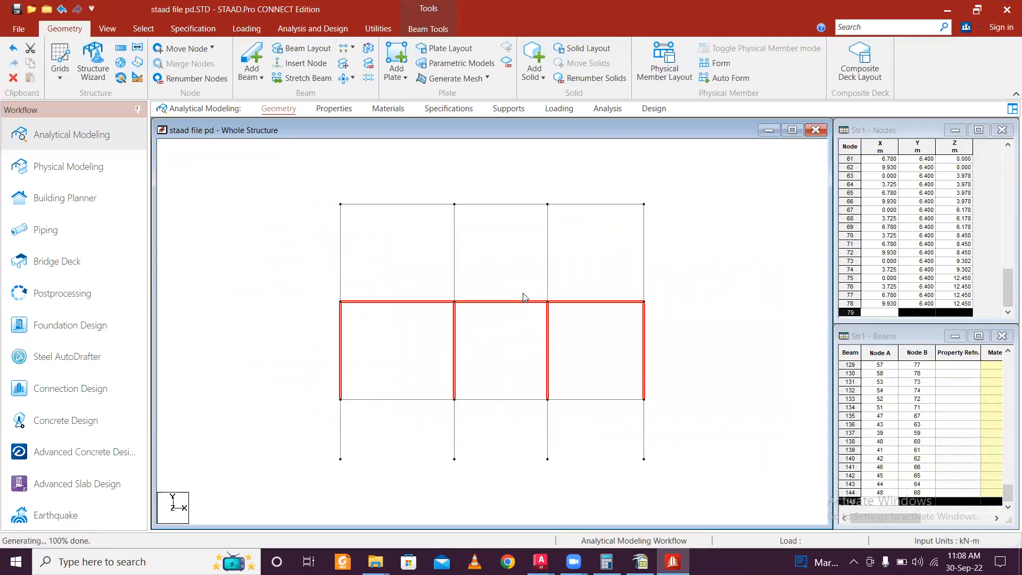
{"action": "left_click", "coordinate": [577, 350]}
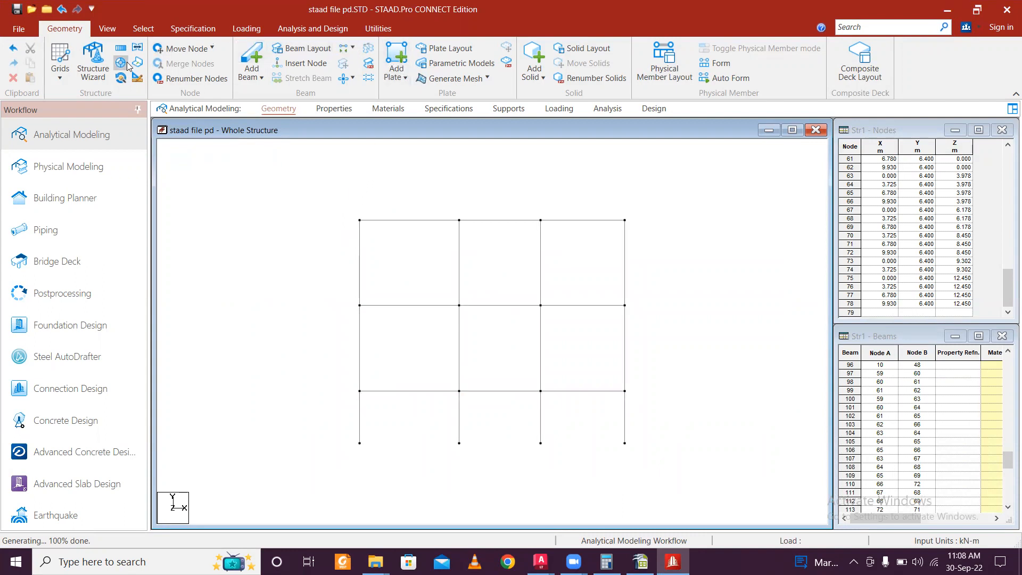
Step: Select the nodes at the base of all columns and create a fixed support
{"action": "left_click", "coordinate": [139, 30]}
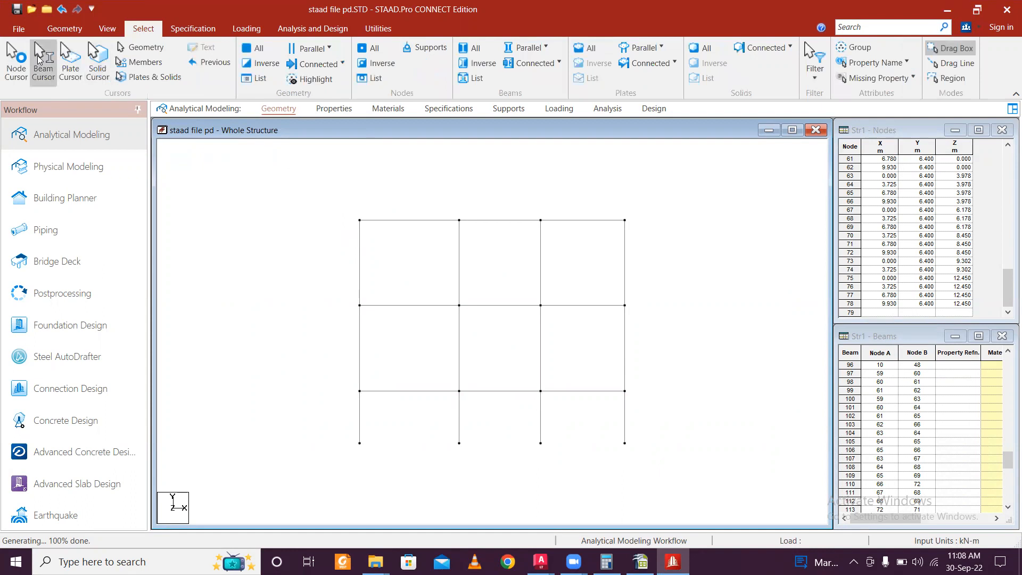
{"action": "left_click_drag", "start_coordinate": [660, 465], "coordinate": [325, 425]}
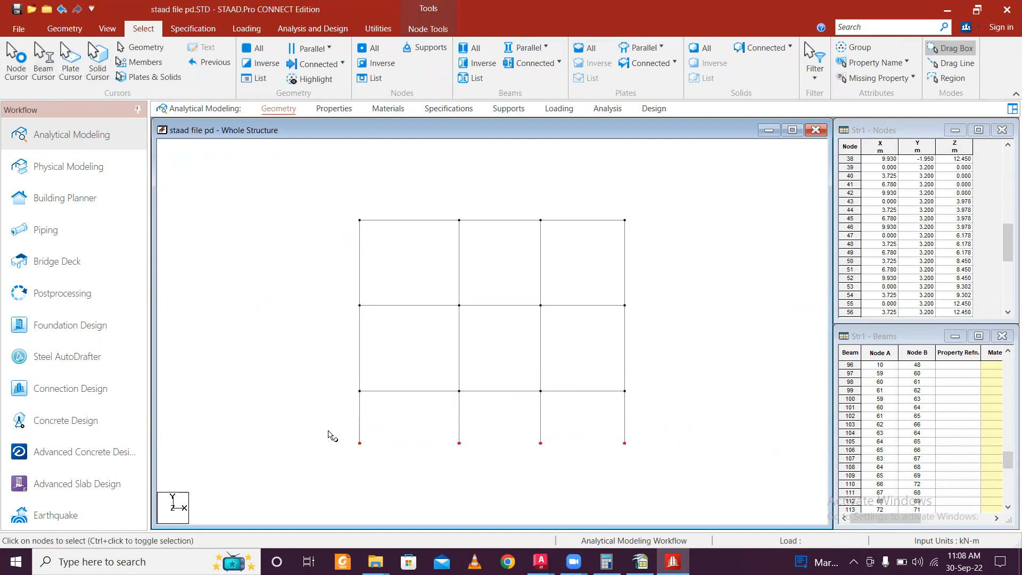
{"action": "left_click", "coordinate": [424, 32]}
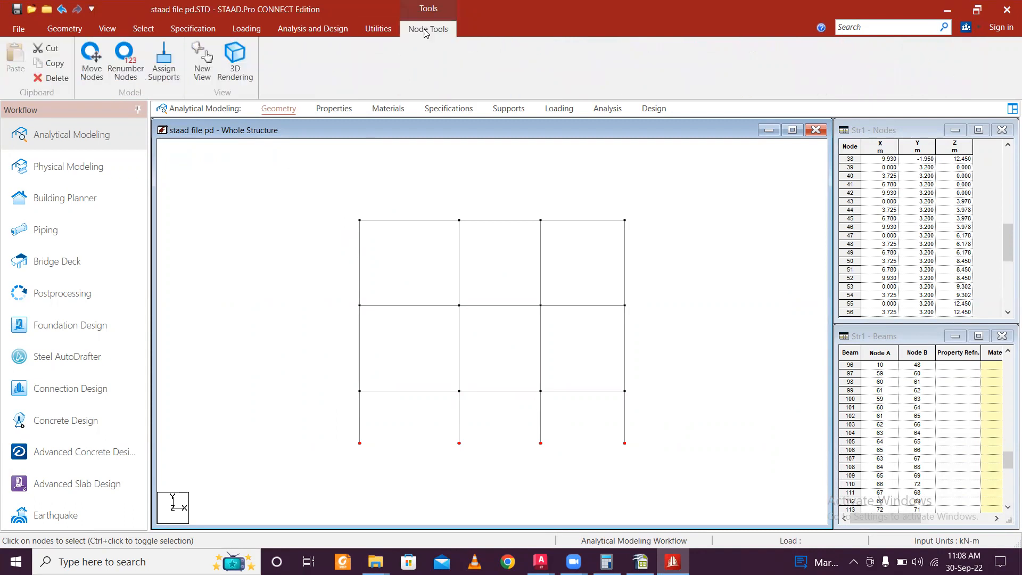
{"action": "left_click", "coordinate": [170, 65]}
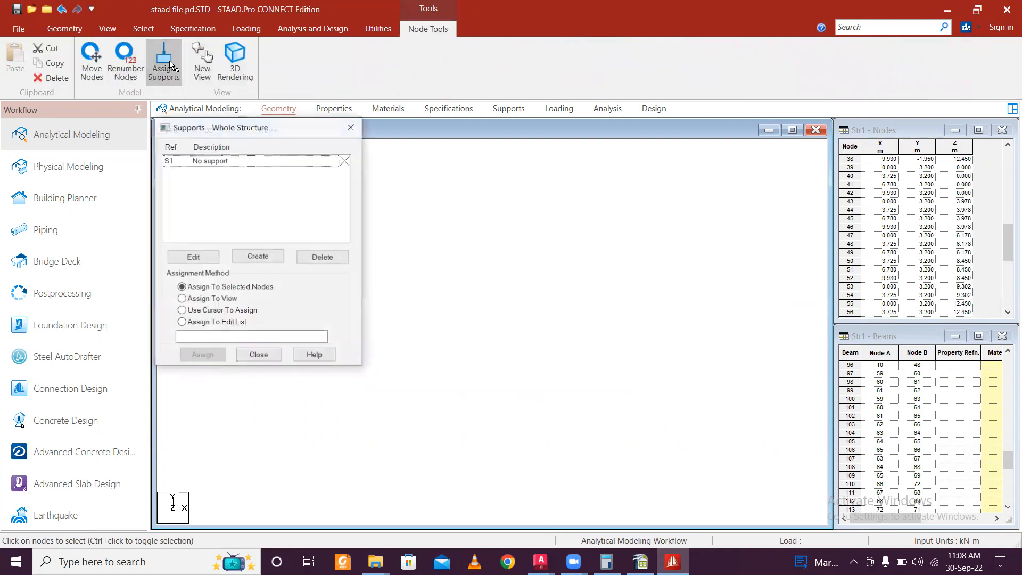
{"action": "left_click", "coordinate": [256, 258]}
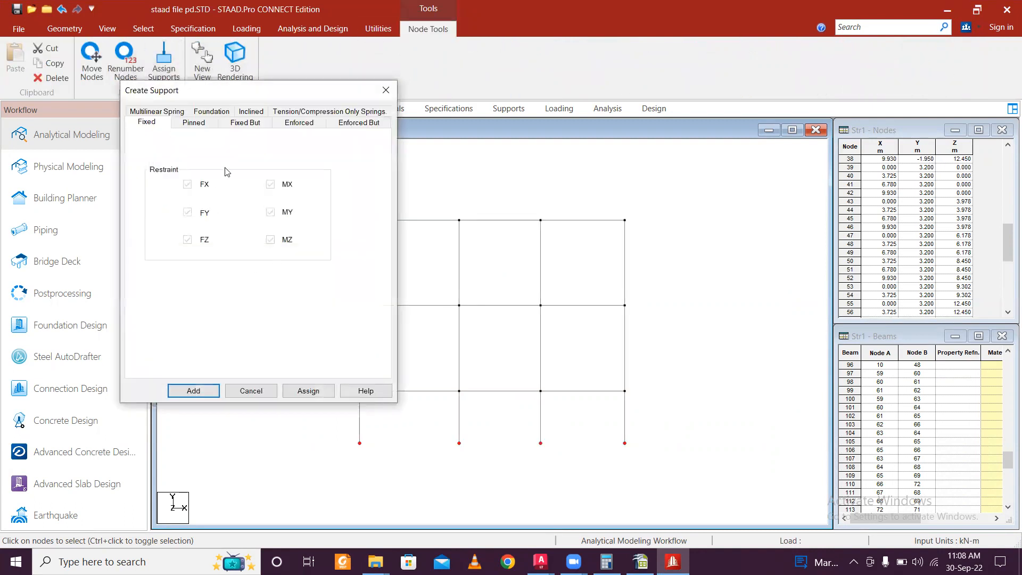
{"action": "left_click", "coordinate": [207, 394]}
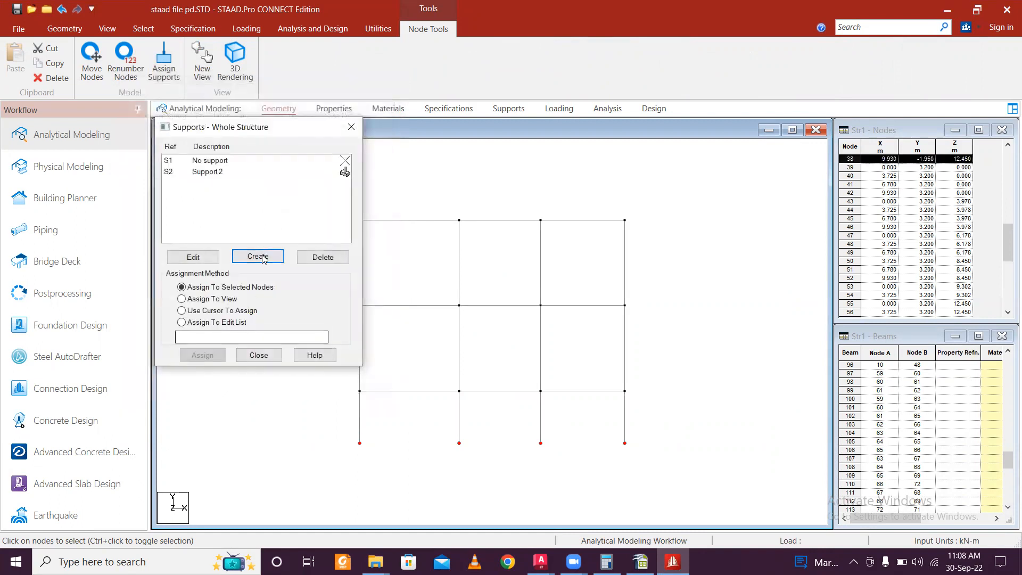
Step: Assign the fixed support to the column base nodes and show the frame in isometric view
{"action": "left_click", "coordinate": [234, 173]}
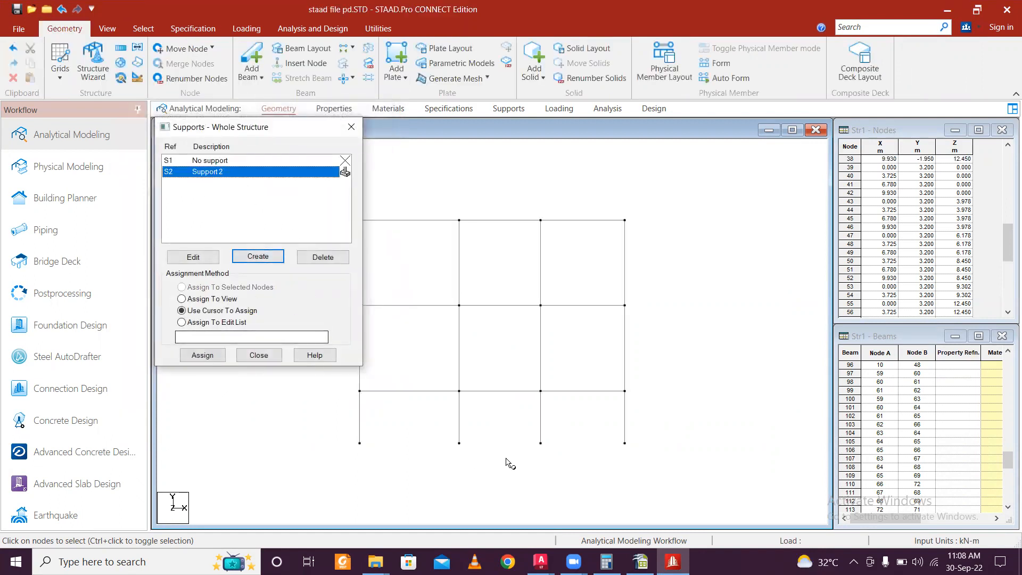
{"action": "mouse_move", "coordinate": [643, 462]}
{"action": "left_mouse_down"}
{"action": "mouse_move", "coordinate": [567, 435]}
{"action": "mouse_move", "coordinate": [340, 434]}
{"action": "mouse_move", "coordinate": [348, 437]}
{"action": "left_mouse_up"}
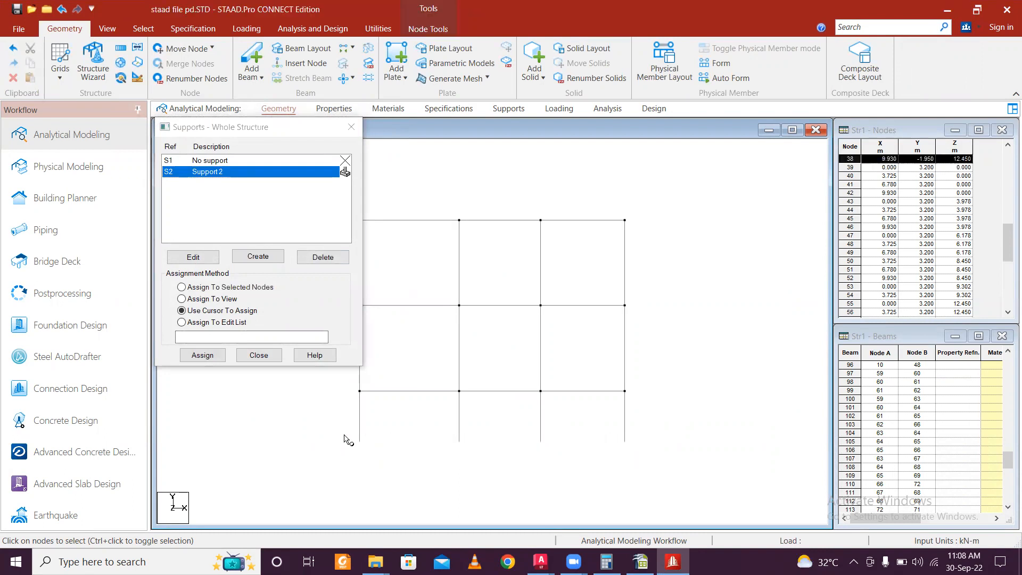
{"action": "left_click", "coordinate": [202, 355]}
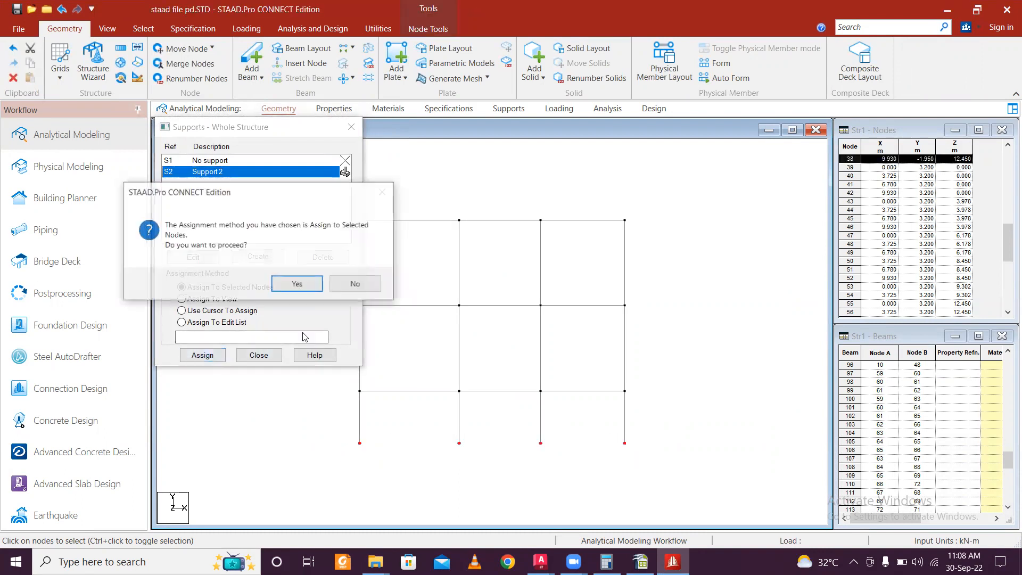
{"action": "left_click", "coordinate": [292, 286]}
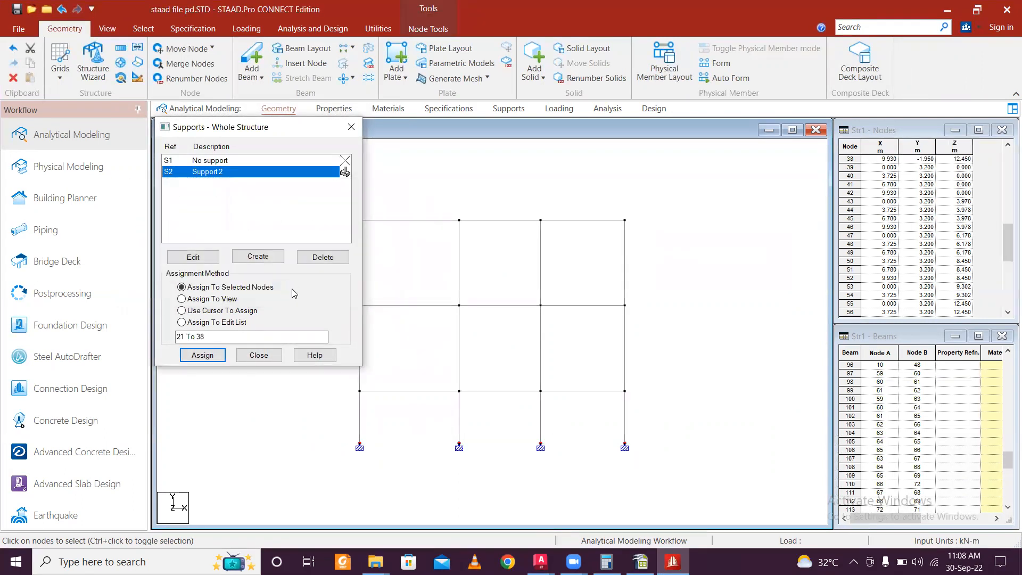
{"action": "left_click", "coordinate": [351, 127]}
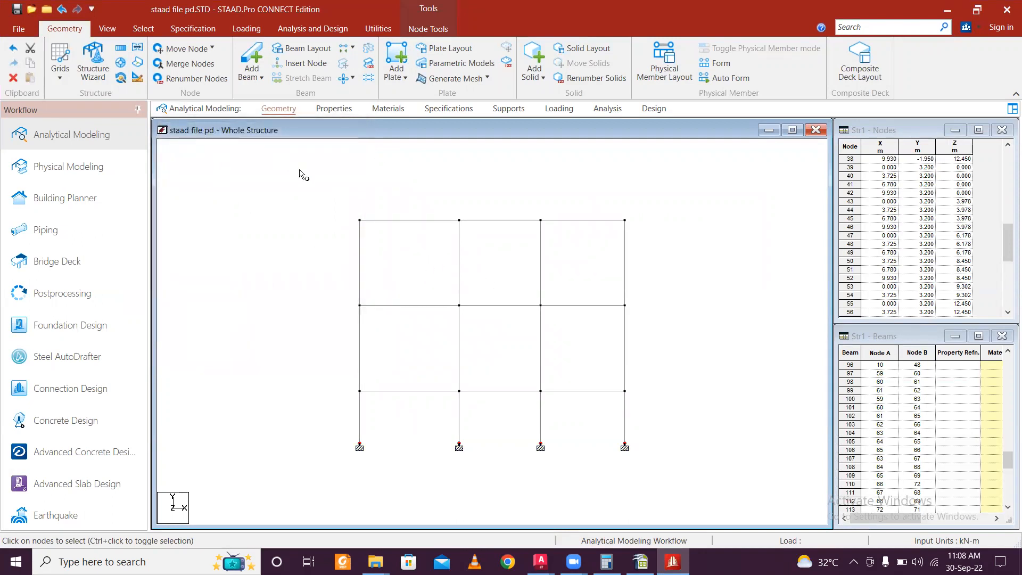
{"action": "left_click", "coordinate": [120, 33]}
{"action": "left_click", "coordinate": [259, 49]}
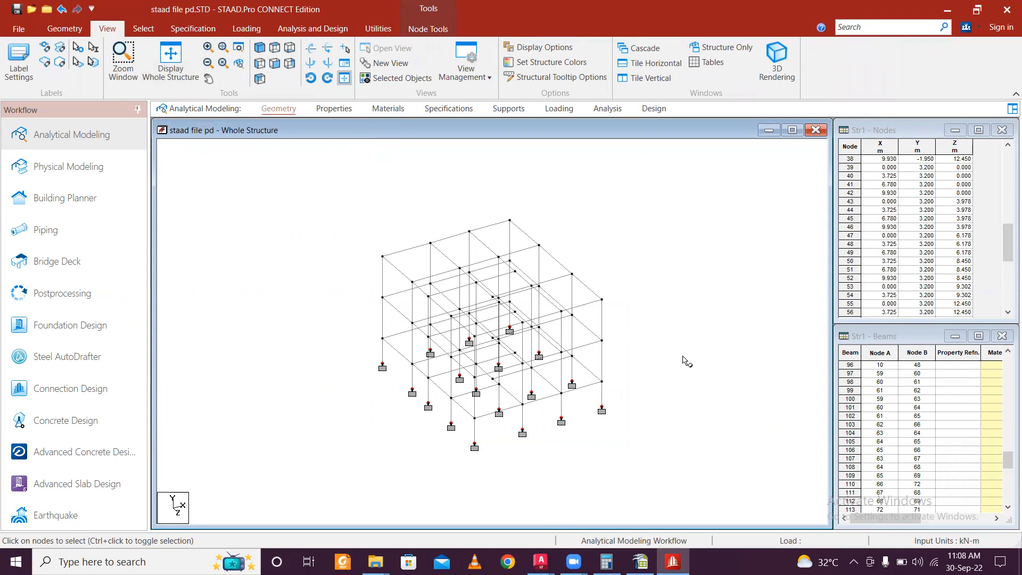
{"action": "middle_click_drag", "start_coordinate": [602, 399], "coordinate": [599, 378]}
{"action": "scroll", "coordinate": [628, 432], "scroll_direction": "up", "scroll_amount": 2}
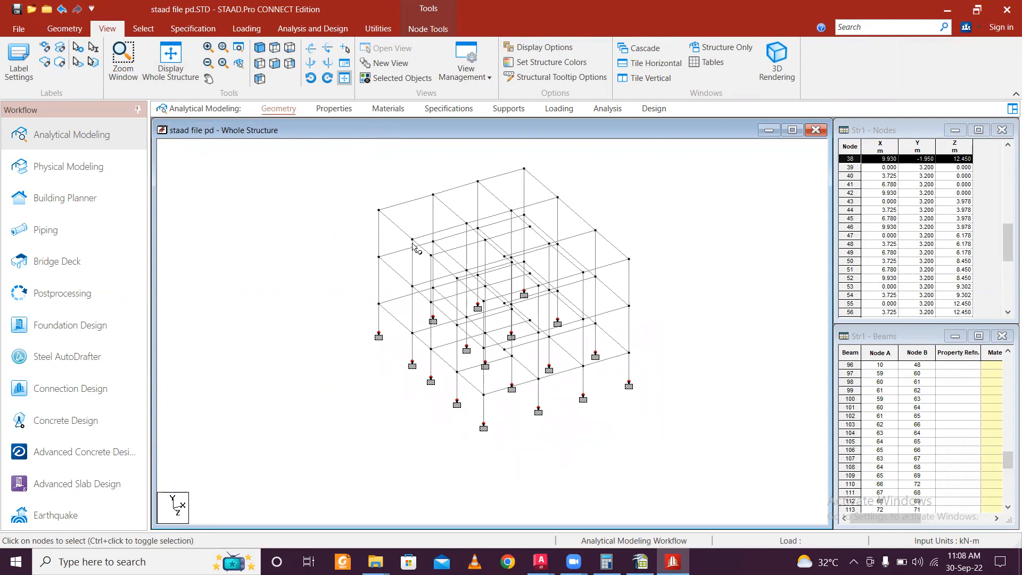
Step: Define a rectangular concrete section with YD 0.3 m and ZD 0.3 m
{"action": "left_click", "coordinate": [329, 112]}
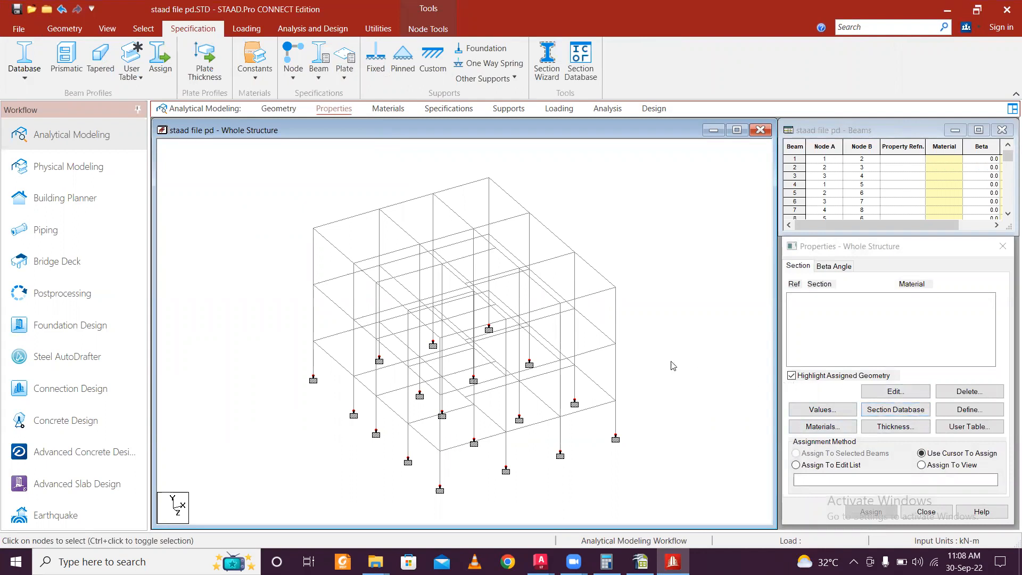
{"action": "left_click", "coordinate": [111, 31]}
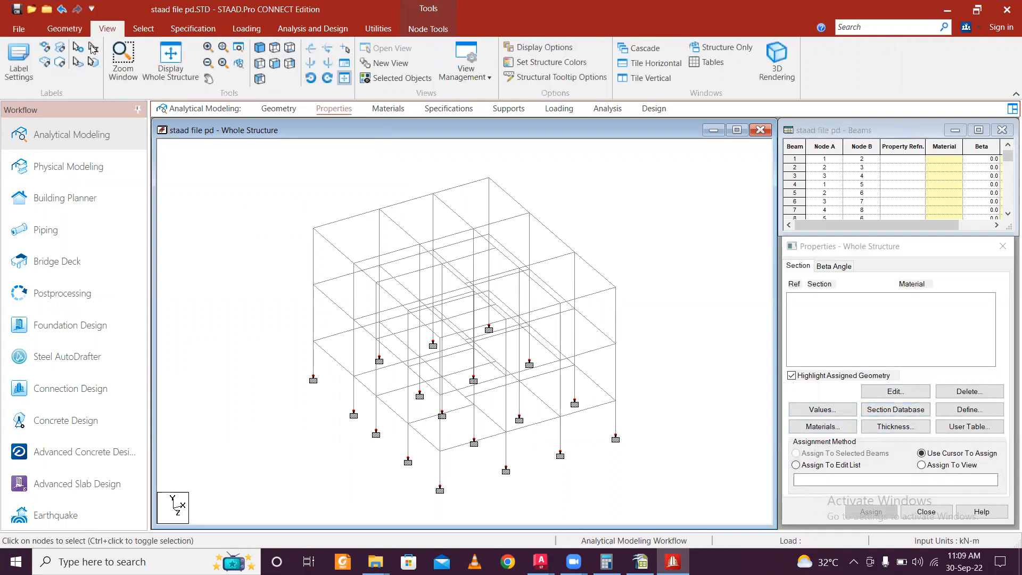
{"action": "left_click", "coordinate": [141, 29]}
{"action": "left_click", "coordinate": [647, 264]}
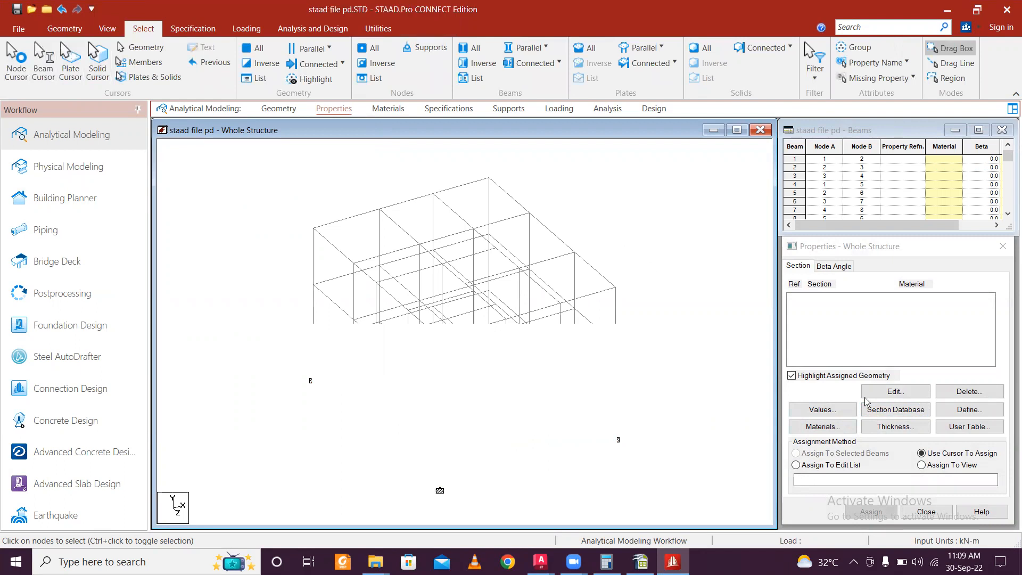
{"action": "left_click", "coordinate": [958, 411]}
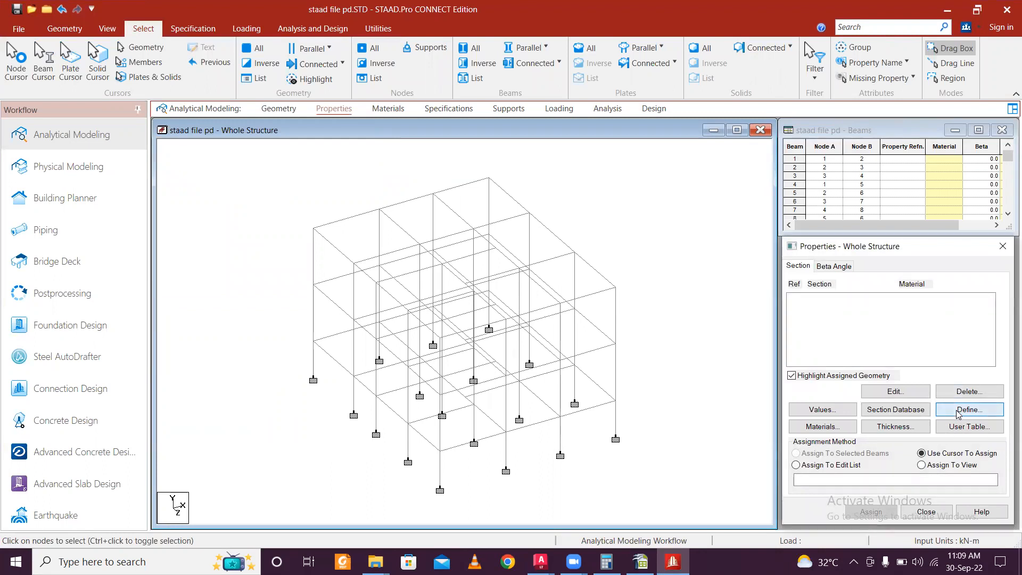
{"action": "left_click", "coordinate": [400, 226]}
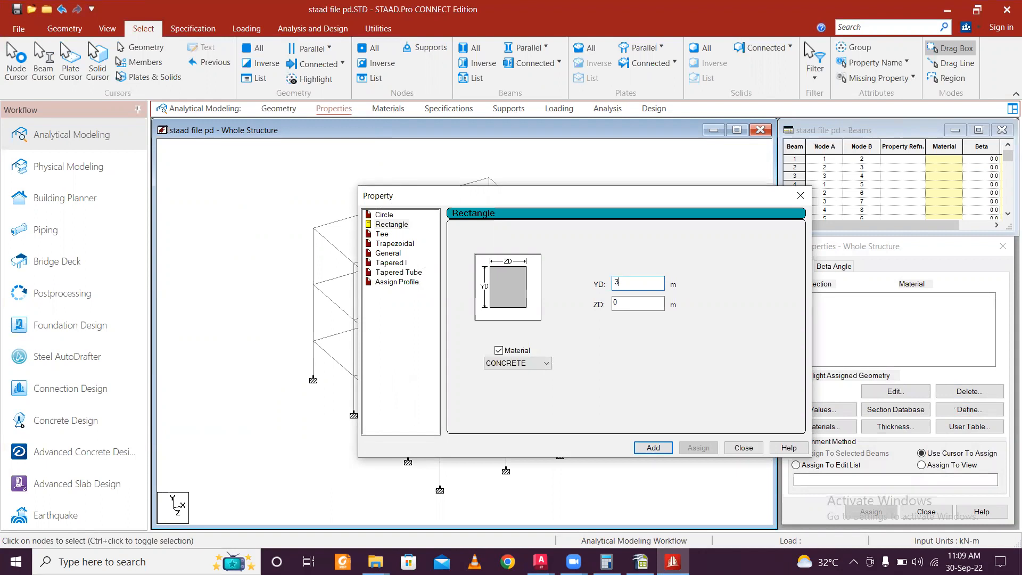
{"action": "key", "text": "Tab"}
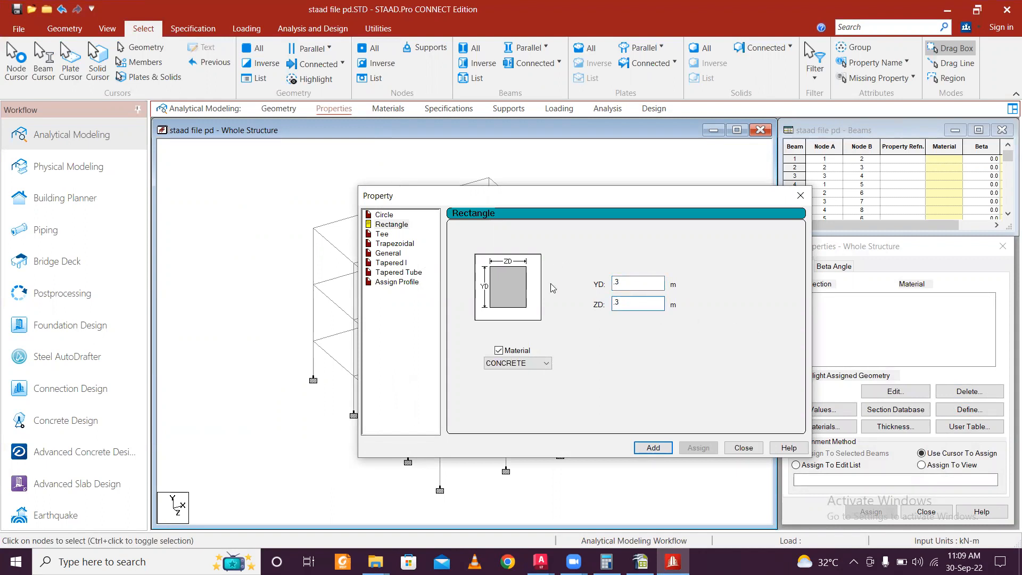
{"action": "left_click", "coordinate": [659, 448]}
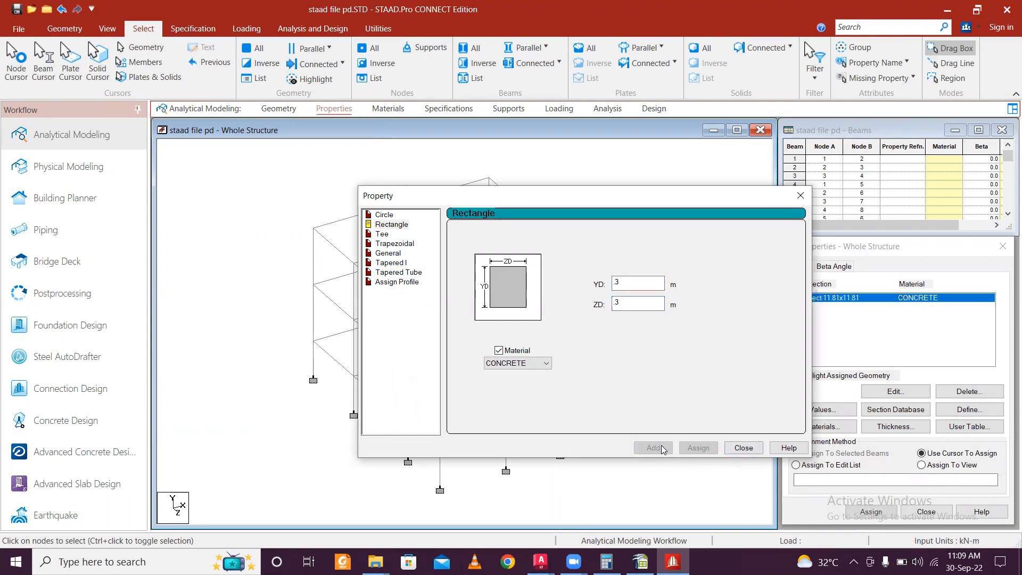
{"action": "left_click", "coordinate": [747, 448]}
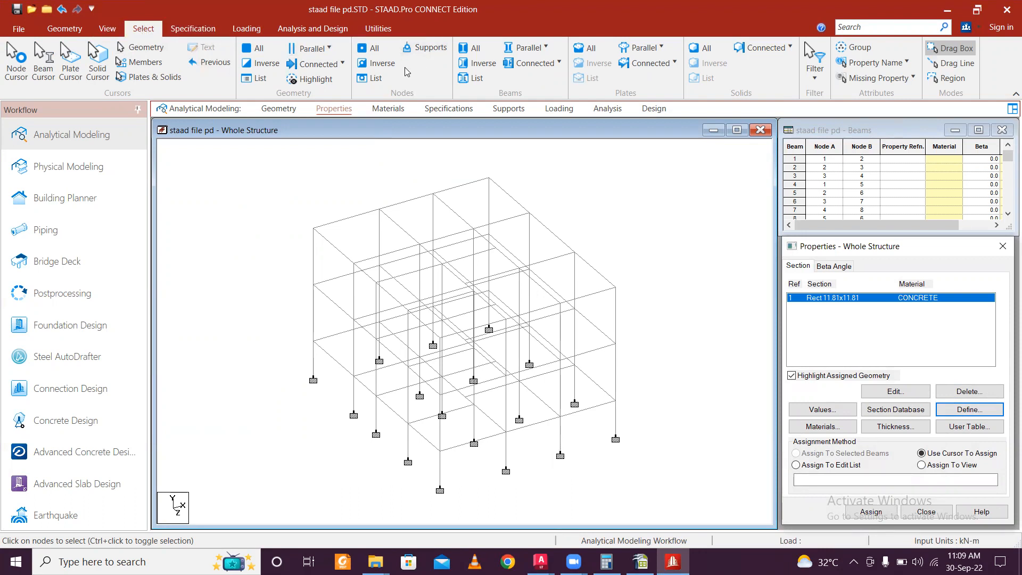
Step: Select all members parallel to the Y axis and assign them the 0.3 x 0.3 m concrete section
{"action": "left_click", "coordinate": [679, 330]}
{"action": "left_click", "coordinate": [869, 299]}
{"action": "left_click", "coordinate": [544, 49]}
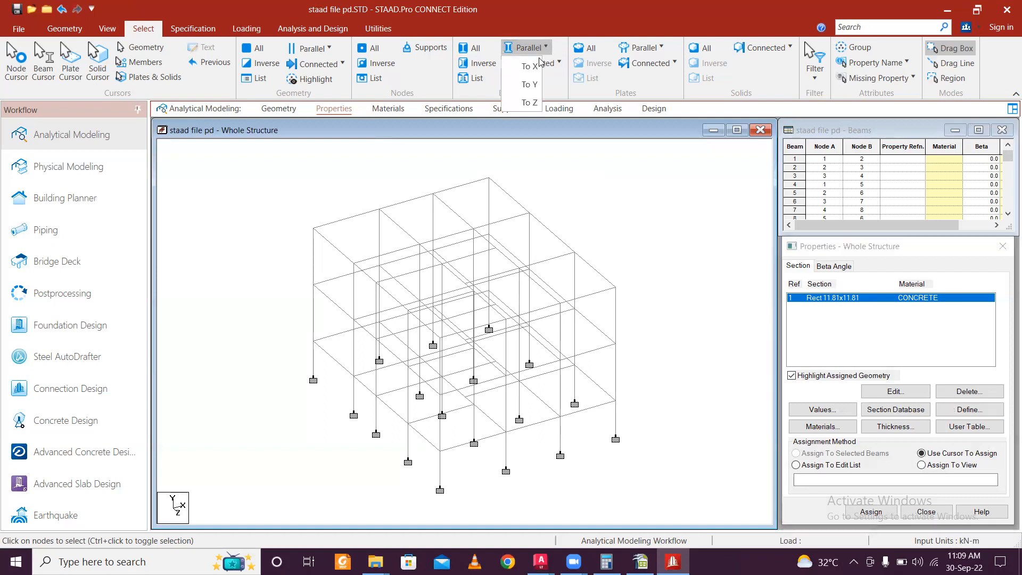
{"action": "left_click", "coordinate": [528, 82]}
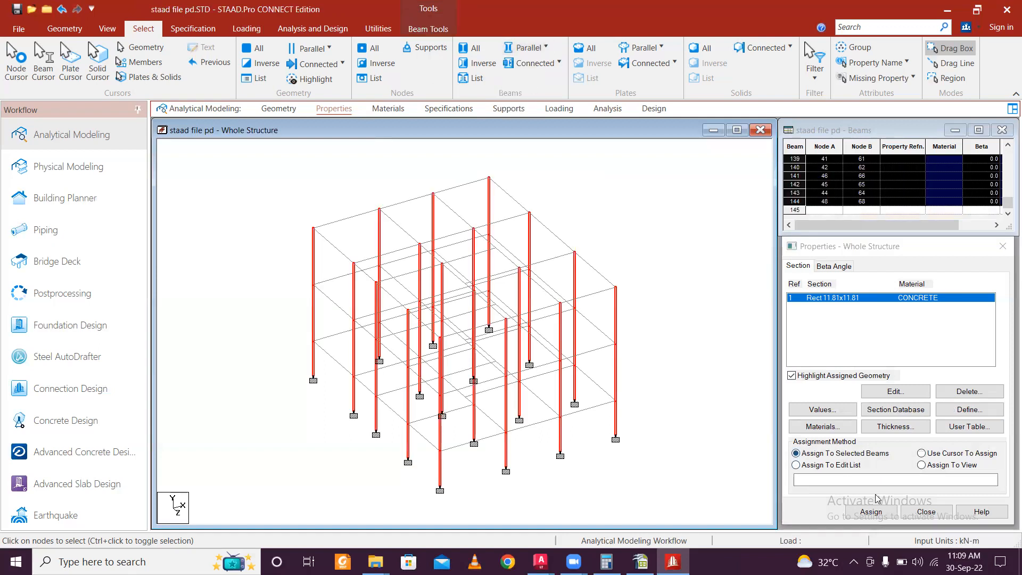
{"action": "left_click", "coordinate": [871, 511]}
{"action": "left_click", "coordinate": [913, 422]}
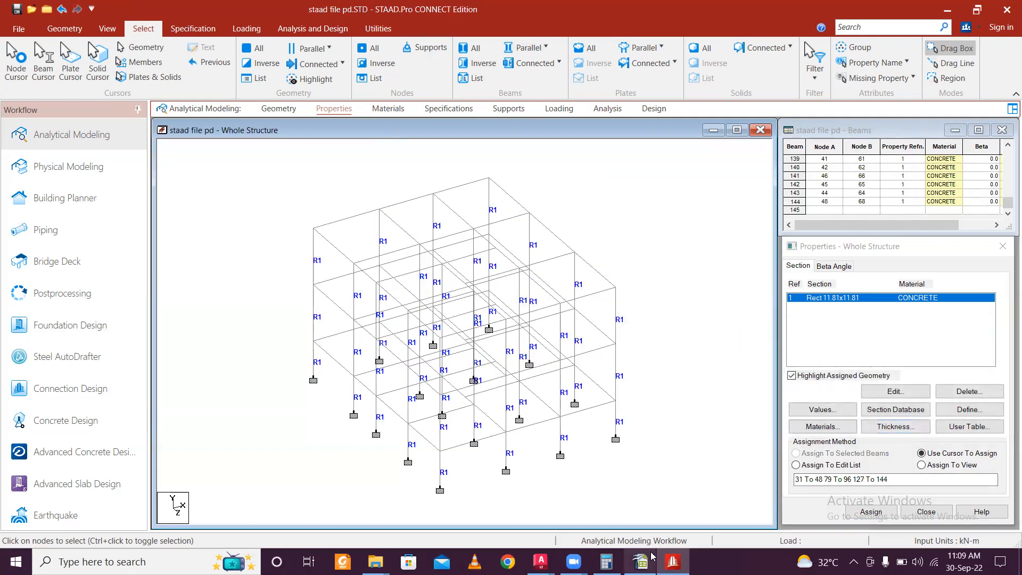
Step: Switch to AutoCAD and examine the plans and the building's Section on AB
{"action": "left_click", "coordinate": [547, 554]}
{"action": "left_click", "coordinate": [509, 505]}
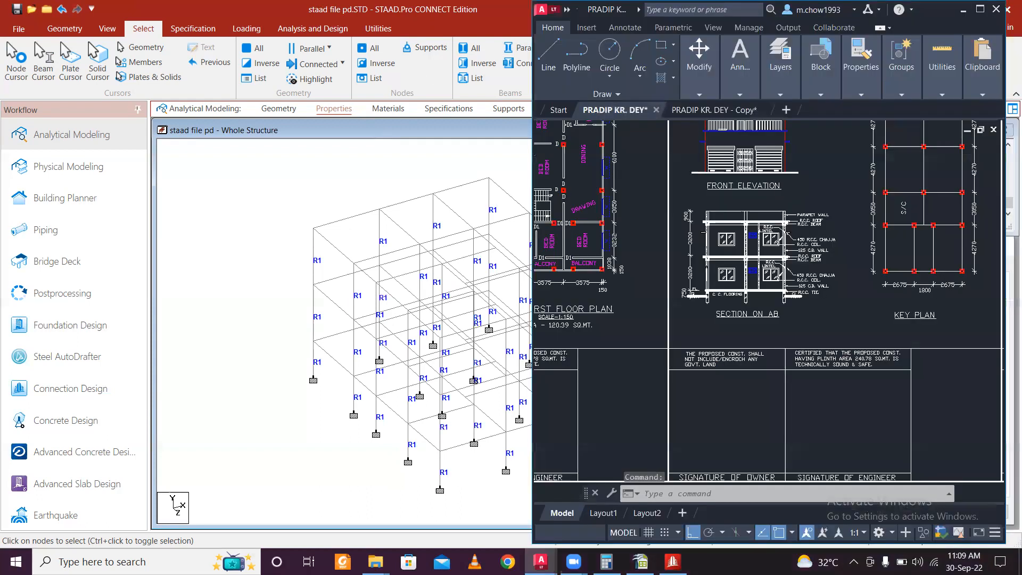
{"action": "scroll", "coordinate": [744, 247], "scroll_direction": "down", "scroll_amount": 6}
{"action": "middle_click_drag", "start_coordinate": [744, 246], "coordinate": [819, 278]}
{"action": "scroll", "coordinate": [820, 278], "scroll_direction": "up", "scroll_amount": 2}
{"action": "scroll", "coordinate": [672, 269], "scroll_direction": "up", "scroll_amount": 6}
{"action": "scroll", "coordinate": [671, 269], "scroll_direction": "down", "scroll_amount": 6}
{"action": "scroll", "coordinate": [679, 219], "scroll_direction": "up", "scroll_amount": 4}
{"action": "scroll", "coordinate": [681, 220], "scroll_direction": "down", "scroll_amount": 7}
{"action": "scroll", "coordinate": [680, 223], "scroll_direction": "down", "scroll_amount": 6}
{"action": "middle_click_drag", "start_coordinate": [656, 334], "coordinate": [729, 305]}
{"action": "scroll", "coordinate": [719, 340], "scroll_direction": "up", "scroll_amount": 8}
{"action": "mouse_move", "coordinate": [602, 320]}
{"action": "middle_mouse_down"}
{"action": "mouse_move", "coordinate": [693, 300]}
{"action": "mouse_move", "coordinate": [524, 329]}
{"action": "middle_mouse_up"}
{"action": "scroll", "coordinate": [650, 259], "scroll_direction": "up", "scroll_amount": 4}
{"action": "scroll", "coordinate": [722, 266], "scroll_direction": "down", "scroll_amount": 2}
{"action": "scroll", "coordinate": [776, 279], "scroll_direction": "up", "scroll_amount": 6}
{"action": "scroll", "coordinate": [776, 280], "scroll_direction": "up", "scroll_amount": 2}
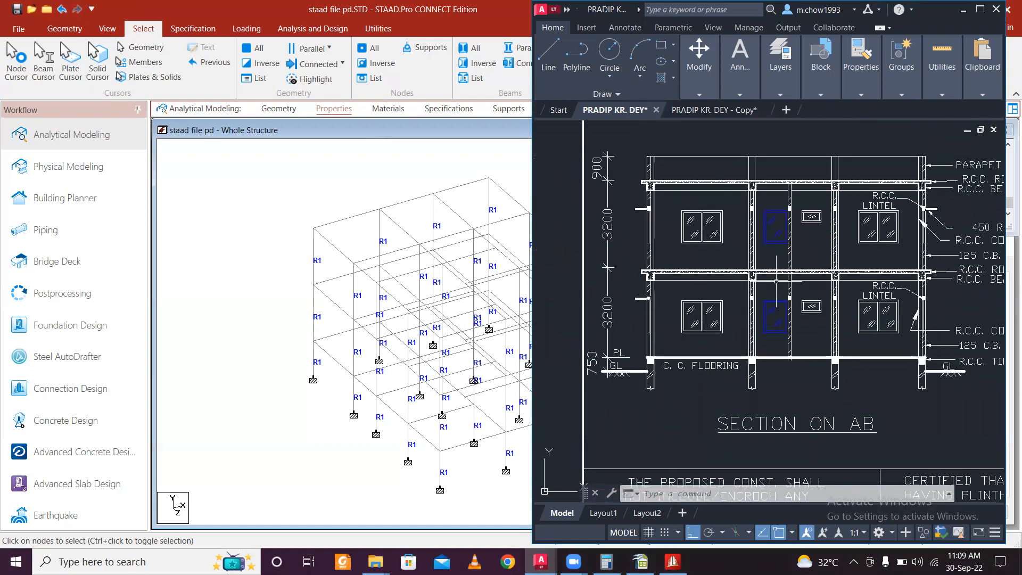
Step: Examine the beam and column cross-section details and the section of the column footing
{"action": "scroll", "coordinate": [775, 281], "scroll_direction": "down", "scroll_amount": 6}
{"action": "mouse_move", "coordinate": [978, 273]}
{"action": "middle_mouse_down"}
{"action": "mouse_move", "coordinate": [836, 293]}
{"action": "mouse_move", "coordinate": [605, 293]}
{"action": "middle_mouse_up"}
{"action": "scroll", "coordinate": [761, 281], "scroll_direction": "up", "scroll_amount": 4}
{"action": "mouse_move", "coordinate": [767, 234]}
{"action": "middle_mouse_down"}
{"action": "mouse_move", "coordinate": [755, 292]}
{"action": "mouse_move", "coordinate": [727, 315]}
{"action": "mouse_move", "coordinate": [764, 245]}
{"action": "mouse_move", "coordinate": [768, 205]}
{"action": "middle_mouse_up"}
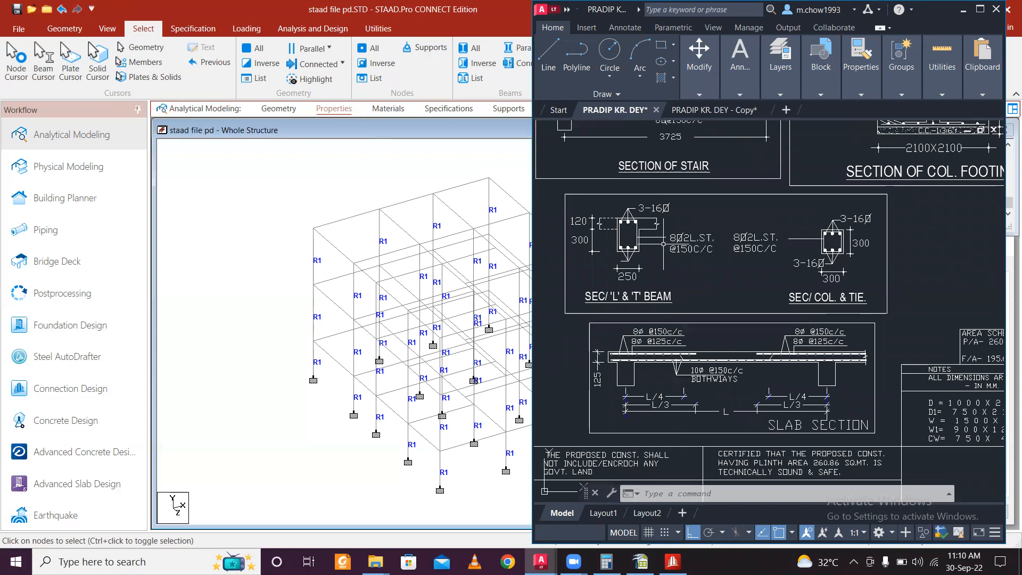
{"action": "scroll", "coordinate": [613, 246], "scroll_direction": "up", "scroll_amount": 2}
{"action": "scroll", "coordinate": [742, 285], "scroll_direction": "down", "scroll_amount": 9}
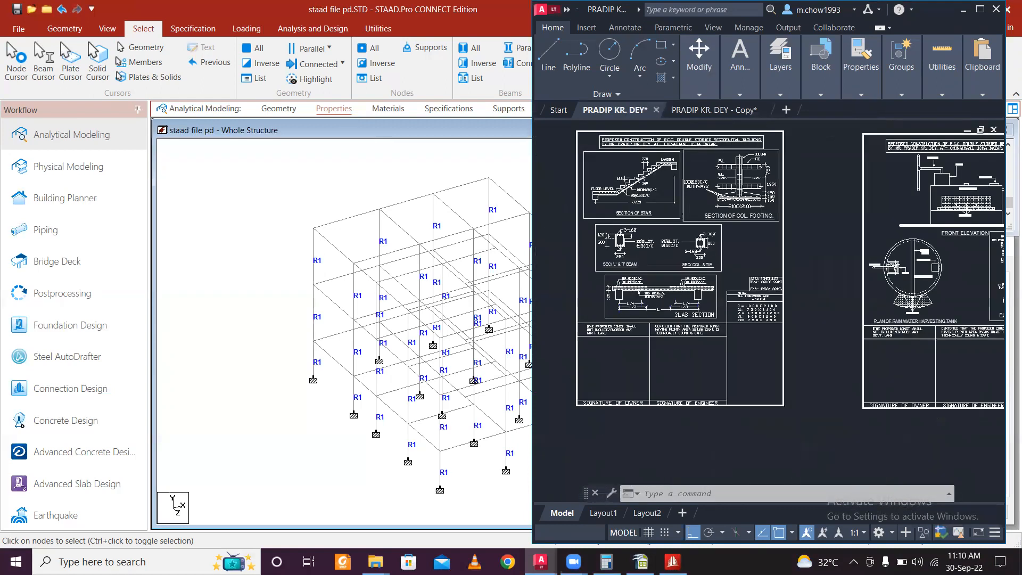
{"action": "mouse_move", "coordinate": [571, 283]}
{"action": "middle_mouse_down"}
{"action": "mouse_move", "coordinate": [580, 288]}
{"action": "mouse_move", "coordinate": [563, 294]}
{"action": "middle_mouse_up"}
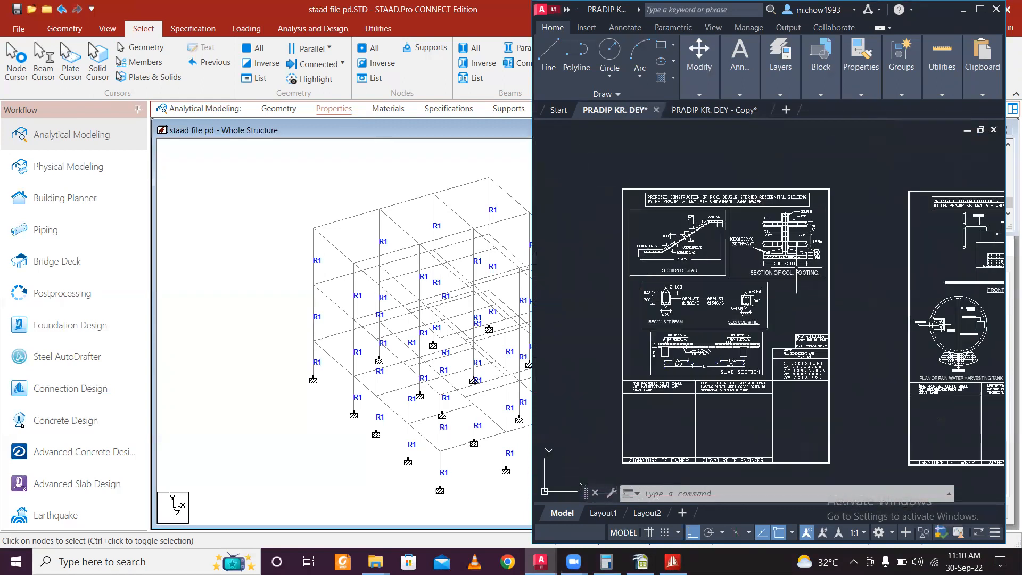
{"action": "scroll", "coordinate": [766, 221], "scroll_direction": "up", "scroll_amount": 7}
{"action": "scroll", "coordinate": [766, 221], "scroll_direction": "up", "scroll_amount": 2}
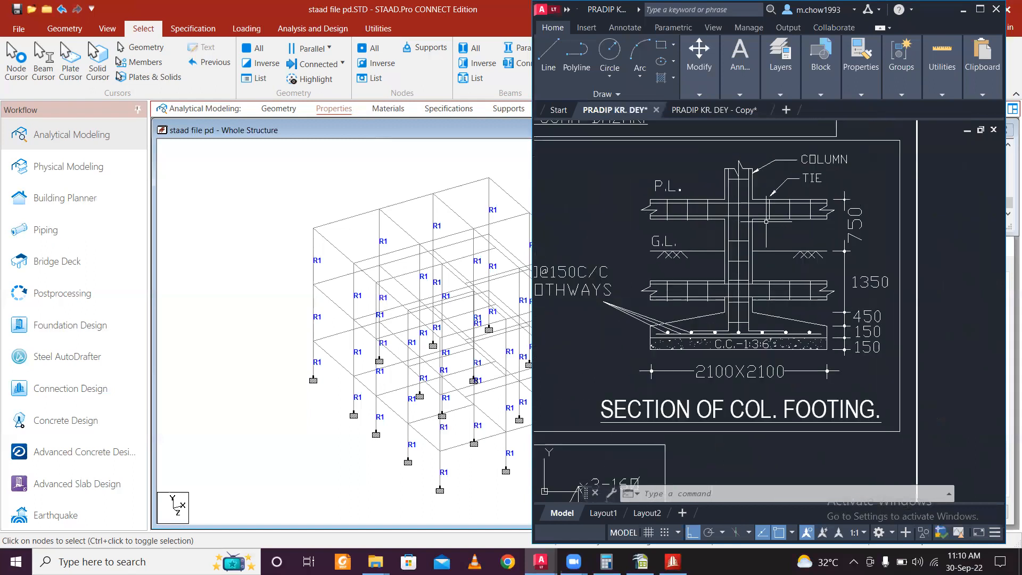
Step: Look through the drawing sheets for further structural details and return to the sheet with the beam and column sections
{"action": "scroll", "coordinate": [767, 221], "scroll_direction": "down", "scroll_amount": 9}
{"action": "scroll", "coordinate": [792, 270], "scroll_direction": "up", "scroll_amount": 7}
{"action": "scroll", "coordinate": [791, 279], "scroll_direction": "down", "scroll_amount": 5}
{"action": "middle_click_drag", "start_coordinate": [968, 275], "coordinate": [722, 294]}
{"action": "scroll", "coordinate": [722, 295], "scroll_direction": "up", "scroll_amount": 3}
{"action": "scroll", "coordinate": [722, 294], "scroll_direction": "down", "scroll_amount": 6}
{"action": "mouse_move", "coordinate": [830, 271]}
{"action": "middle_mouse_down"}
{"action": "mouse_move", "coordinate": [773, 270]}
{"action": "mouse_move", "coordinate": [957, 261]}
{"action": "middle_mouse_up"}
{"action": "middle_click_drag", "start_coordinate": [631, 278], "coordinate": [686, 281]}
{"action": "scroll", "coordinate": [879, 264], "scroll_direction": "up", "scroll_amount": 5}
{"action": "scroll", "coordinate": [879, 265], "scroll_direction": "down", "scroll_amount": 5}
{"action": "scroll", "coordinate": [654, 281], "scroll_direction": "up", "scroll_amount": 4}
{"action": "scroll", "coordinate": [654, 280], "scroll_direction": "down", "scroll_amount": 4}
{"action": "scroll", "coordinate": [687, 281], "scroll_direction": "up", "scroll_amount": 4}
{"action": "scroll", "coordinate": [687, 282], "scroll_direction": "down", "scroll_amount": 4}
{"action": "middle_click_drag", "start_coordinate": [881, 300], "coordinate": [726, 311]}
{"action": "scroll", "coordinate": [727, 311], "scroll_direction": "up", "scroll_amount": 5}
{"action": "middle_click_drag", "start_coordinate": [954, 338], "coordinate": [697, 304]}
{"action": "scroll", "coordinate": [697, 304], "scroll_direction": "down", "scroll_amount": 4}
{"action": "middle_click_drag", "start_coordinate": [801, 307], "coordinate": [554, 321]}
{"action": "scroll", "coordinate": [732, 321], "scroll_direction": "up", "scroll_amount": 6}
{"action": "middle_click_drag", "start_coordinate": [710, 328], "coordinate": [774, 317]}
{"action": "scroll", "coordinate": [777, 334], "scroll_direction": "down", "scroll_amount": 5}
{"action": "scroll", "coordinate": [776, 333], "scroll_direction": "down", "scroll_amount": 2}
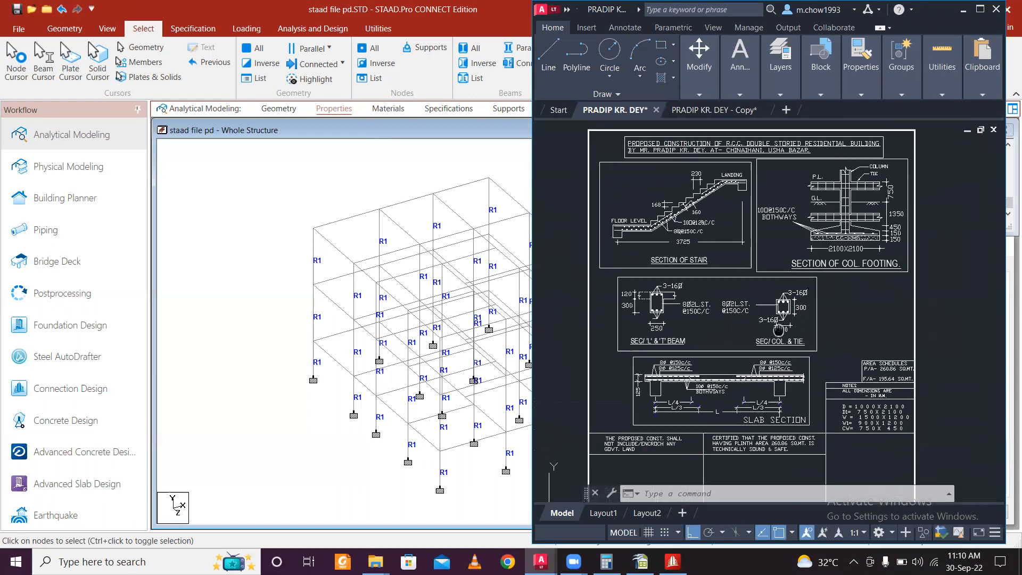
Step: Check the column and tie section and the L and T beam section for their dimensions, and return to STAAD.Pro
{"action": "scroll", "coordinate": [783, 341], "scroll_direction": "up", "scroll_amount": 7}
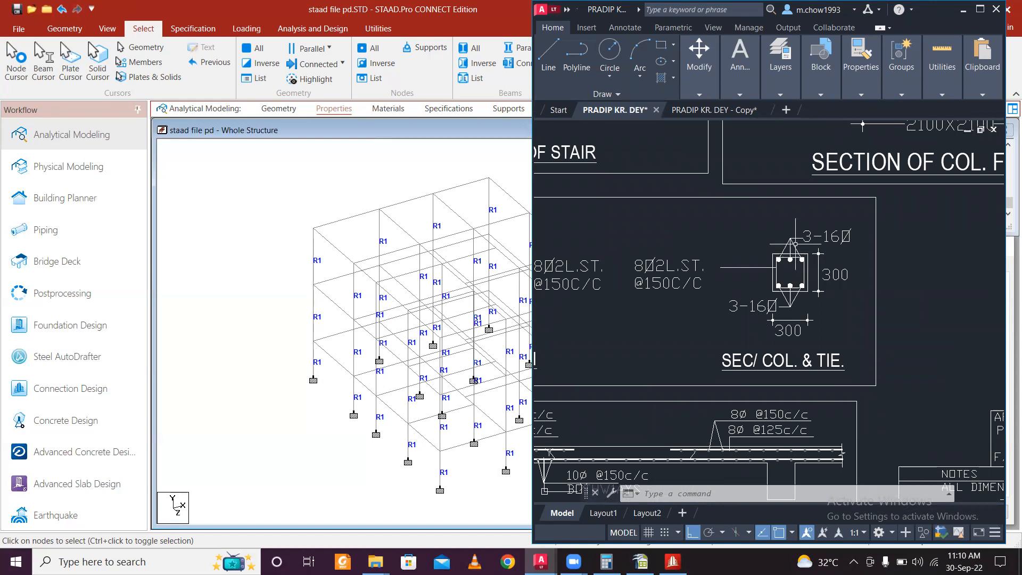
{"action": "scroll", "coordinate": [802, 249], "scroll_direction": "down", "scroll_amount": 4}
{"action": "scroll", "coordinate": [802, 250], "scroll_direction": "up", "scroll_amount": 2}
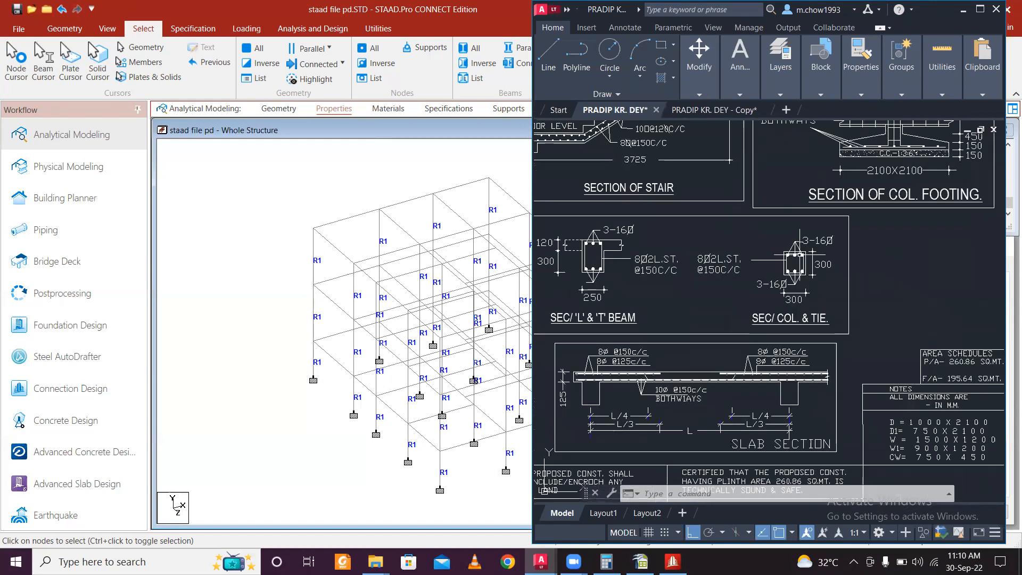
{"action": "scroll", "coordinate": [794, 260], "scroll_direction": "down", "scroll_amount": 3}
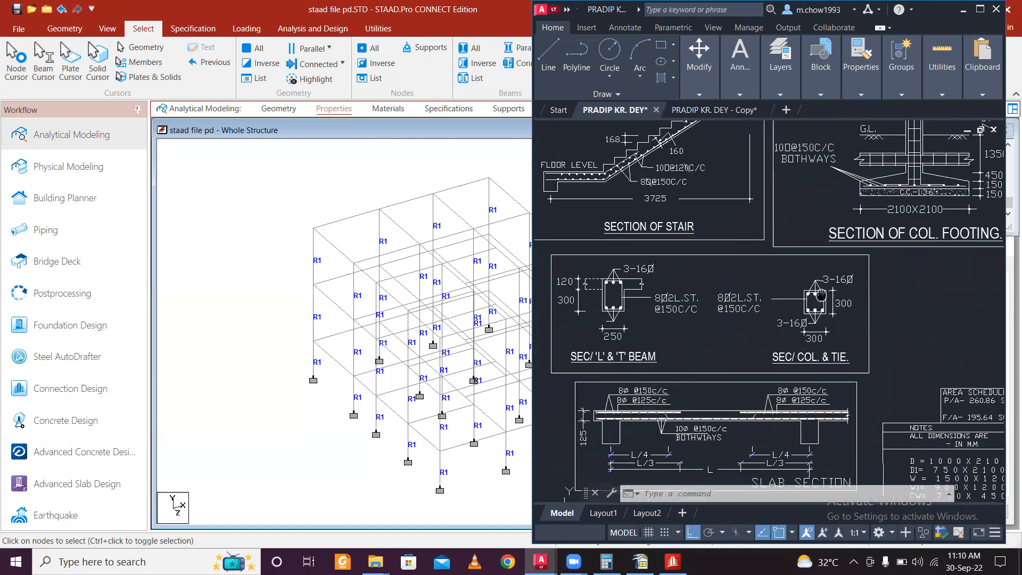
{"action": "left_click", "coordinate": [962, 9]}
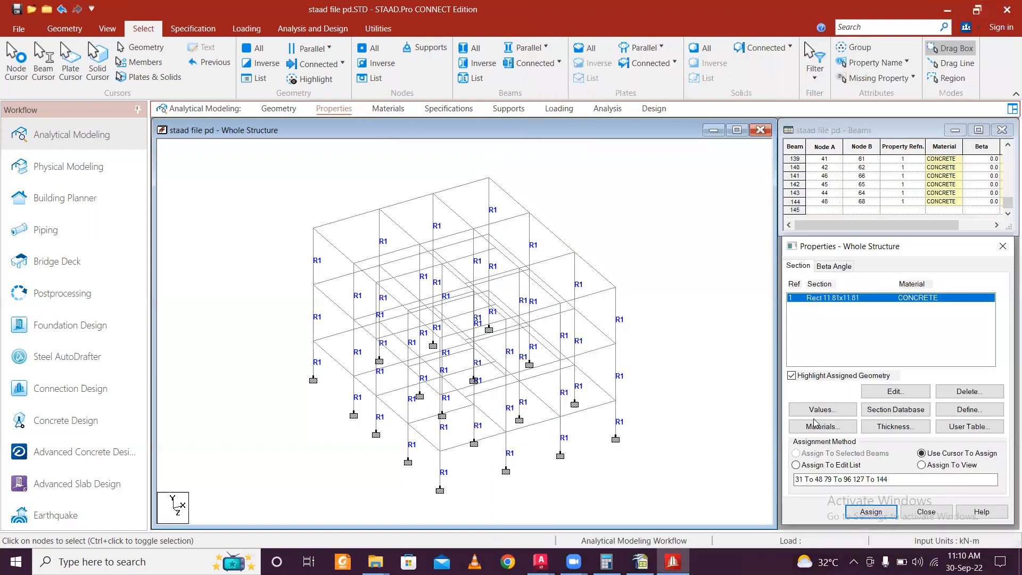
Step: Define a rectangular concrete section with YD 0.30 m and ZD 0.25 m and add it to the section list
{"action": "left_click", "coordinate": [956, 415]}
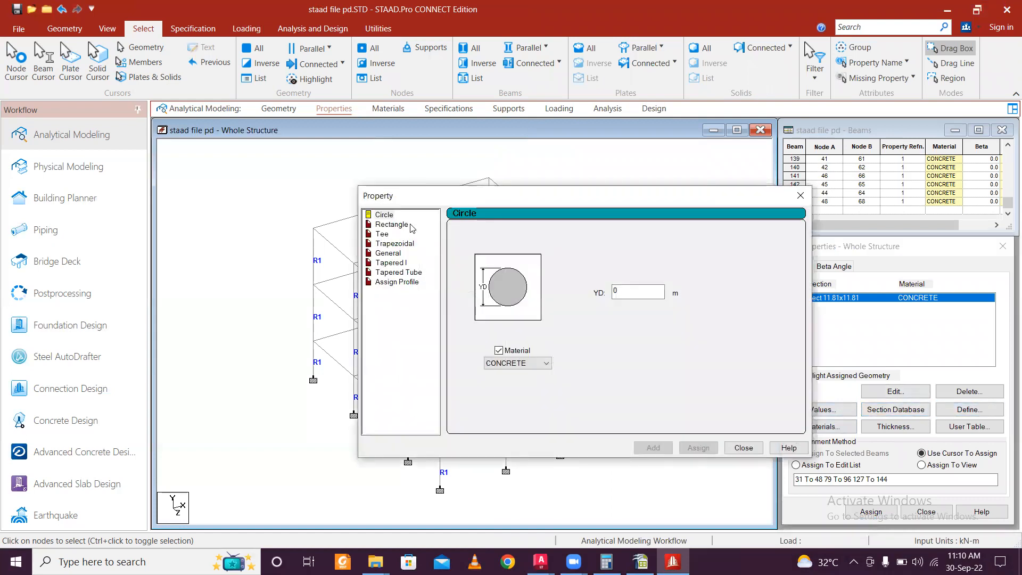
{"action": "left_click", "coordinate": [392, 224]}
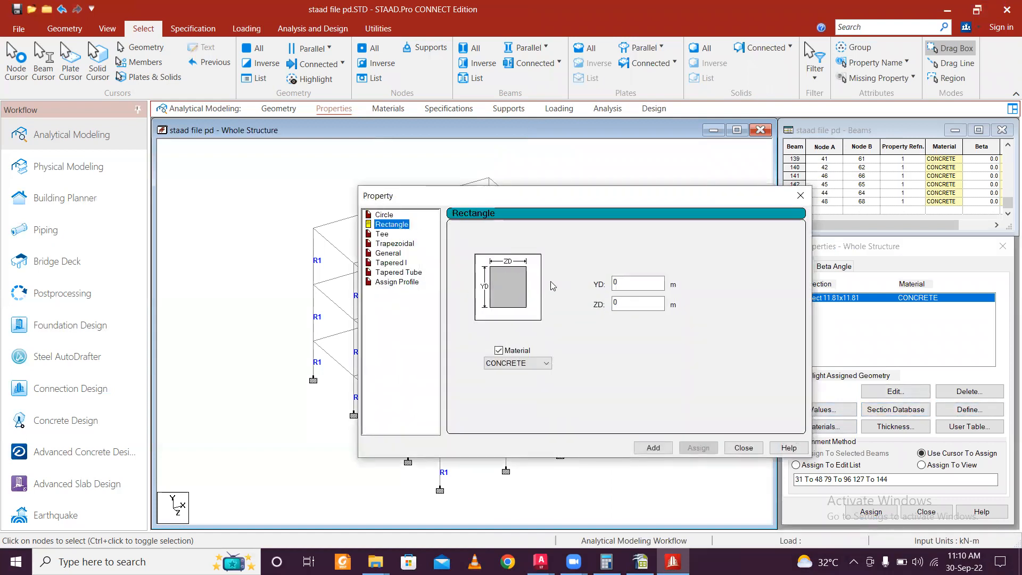
{"action": "double_click", "coordinate": [621, 304]}
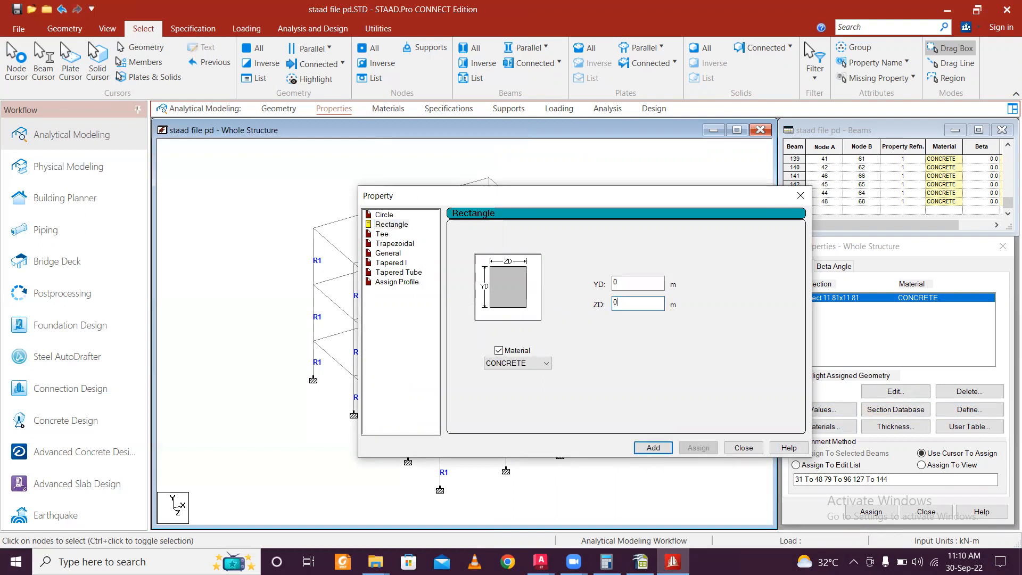
{"action": "left_click", "coordinate": [628, 284]}
{"action": "type", "text": ".30"}
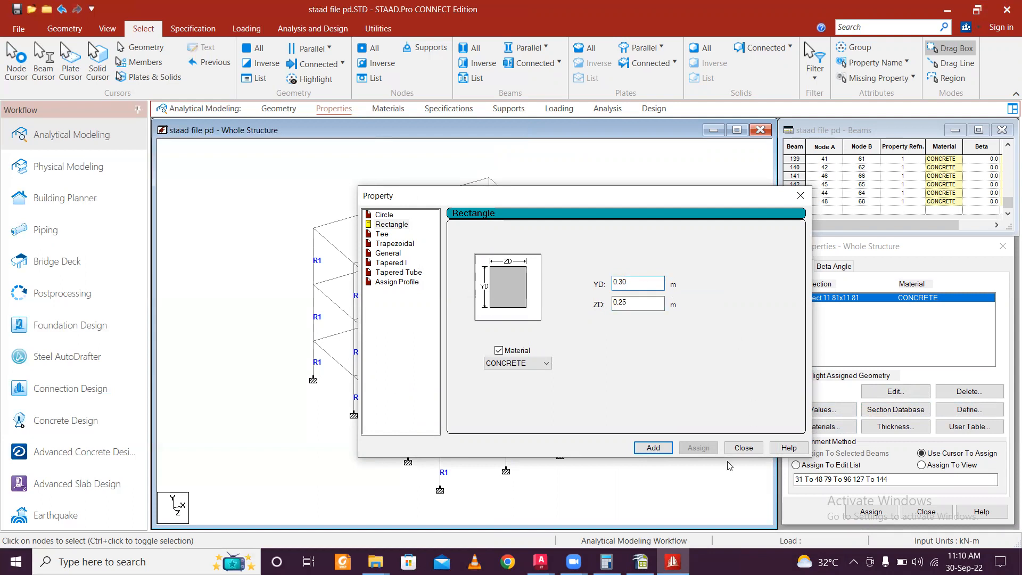
{"action": "left_click", "coordinate": [651, 448]}
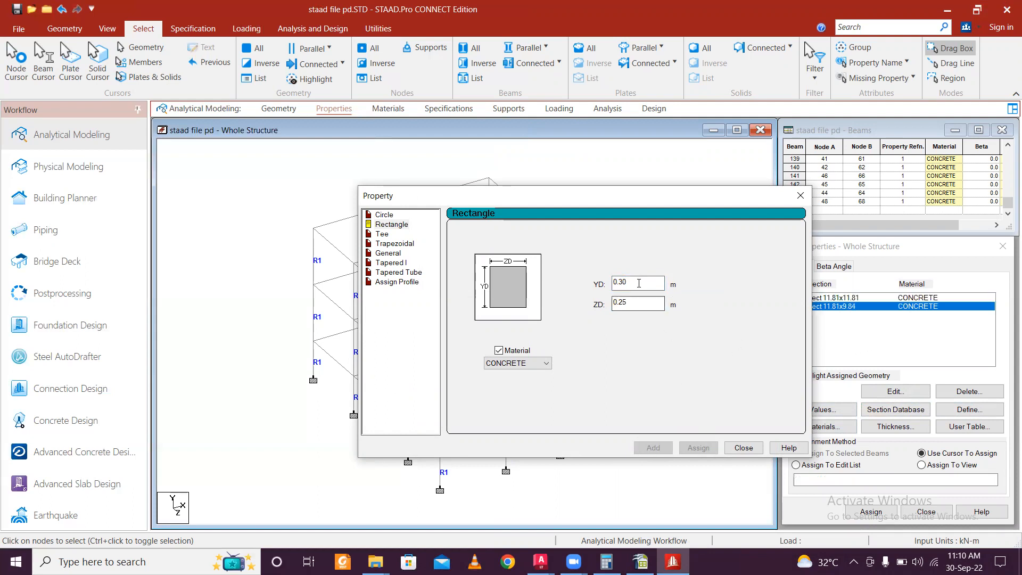
Step: Check the depth and width of the L and T beam section in the AutoCAD drawing, and return to STAAD.Pro
{"action": "left_click", "coordinate": [540, 562]}
{"action": "left_click", "coordinate": [502, 522]}
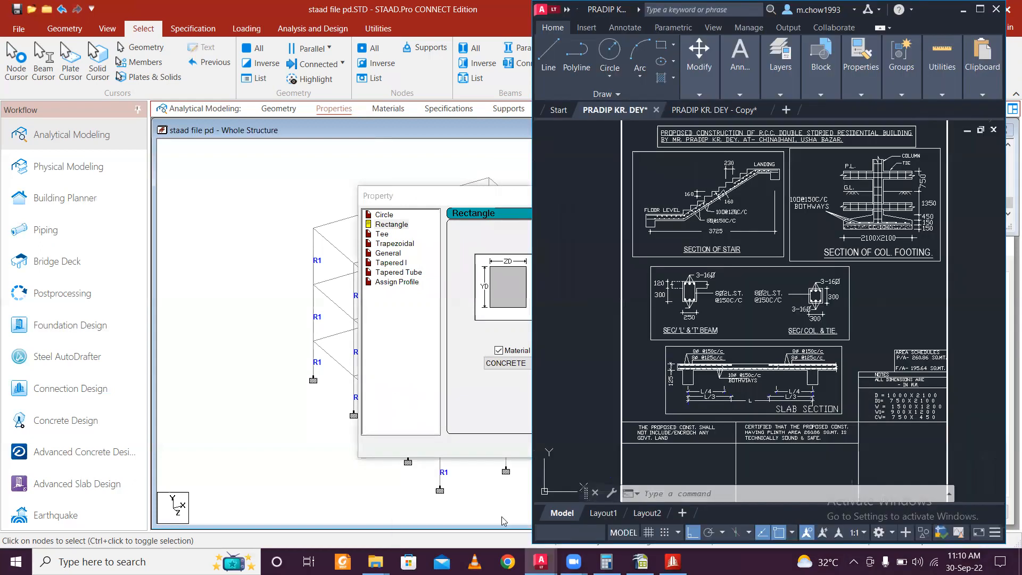
{"action": "scroll", "coordinate": [692, 298], "scroll_direction": "up", "scroll_amount": 6}
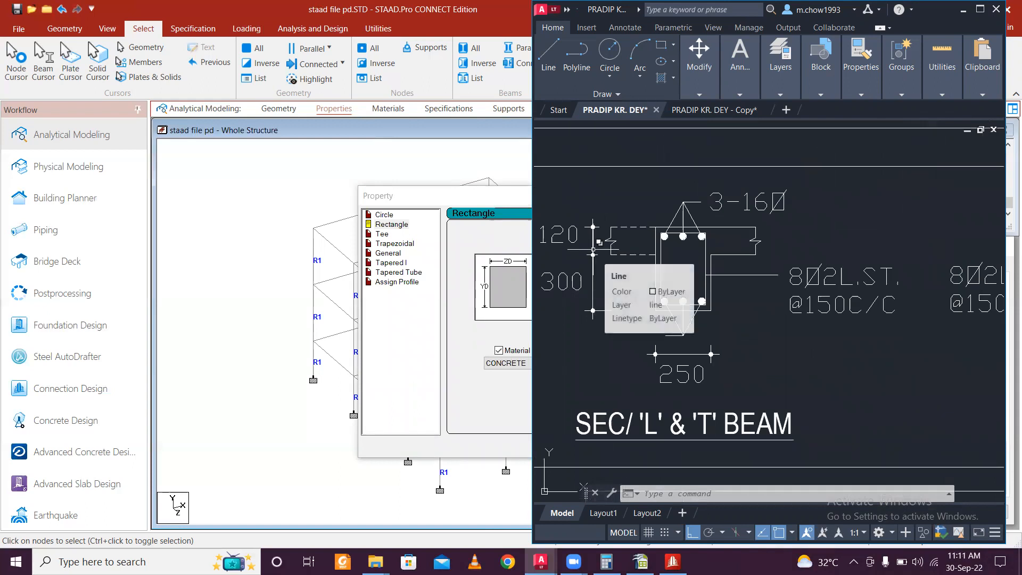
{"action": "middle_click_drag", "start_coordinate": [663, 269], "coordinate": [696, 268]}
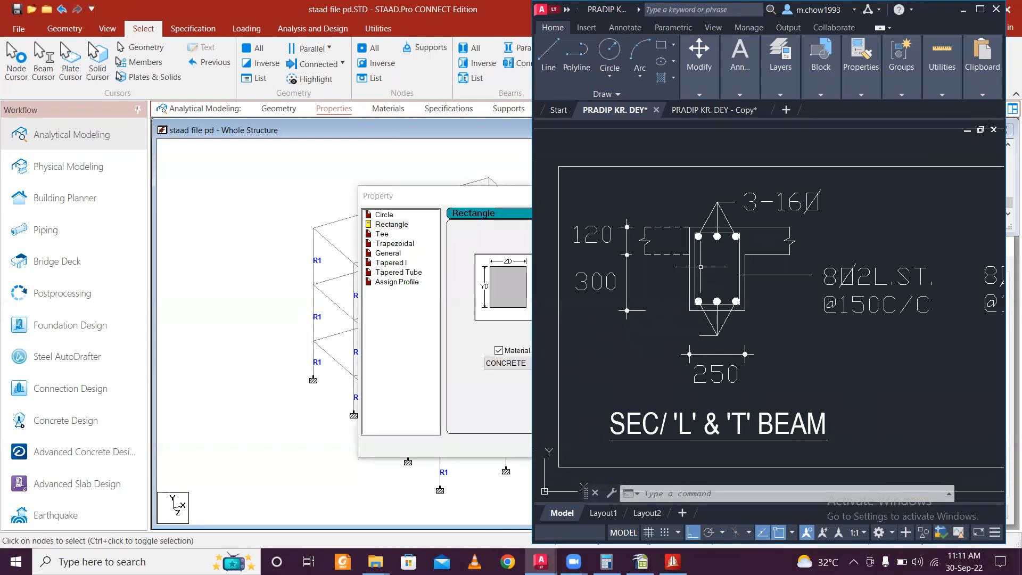
{"action": "left_click", "coordinate": [964, 14]}
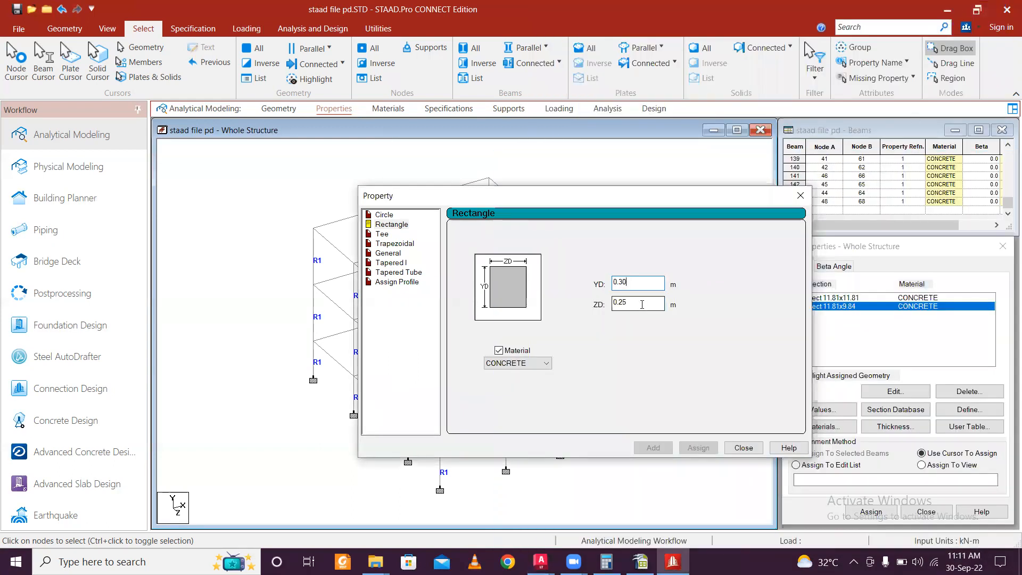
Step: Add another rectangular concrete section with YD 0.420 m and ZD 0.25 m, rechecking the beam detail in AutoCAD, and finish defining sections
{"action": "left_click_drag", "start_coordinate": [626, 281], "coordinate": [622, 281]}
{"action": "type", "text": "42"}
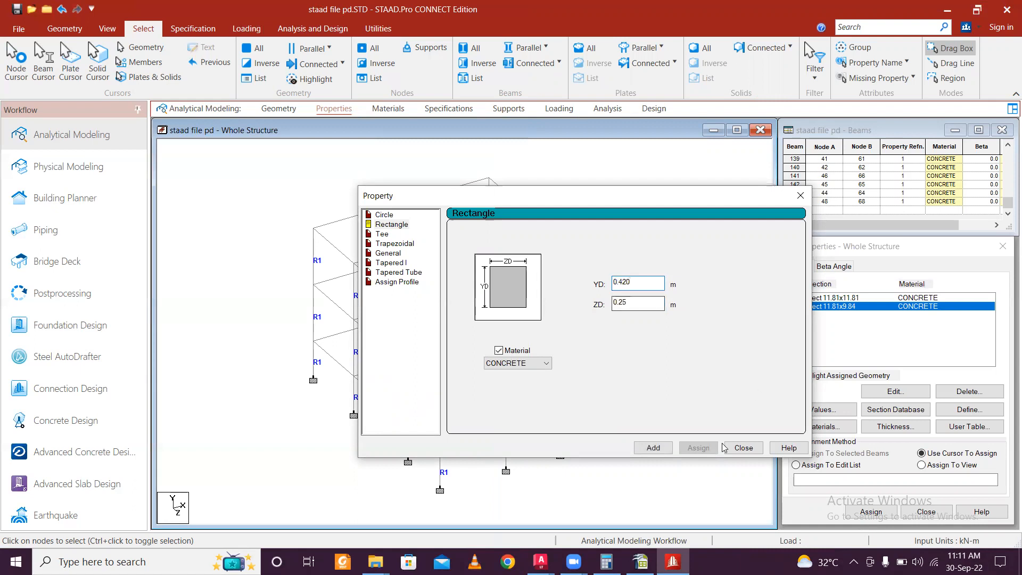
{"action": "left_click", "coordinate": [541, 561]}
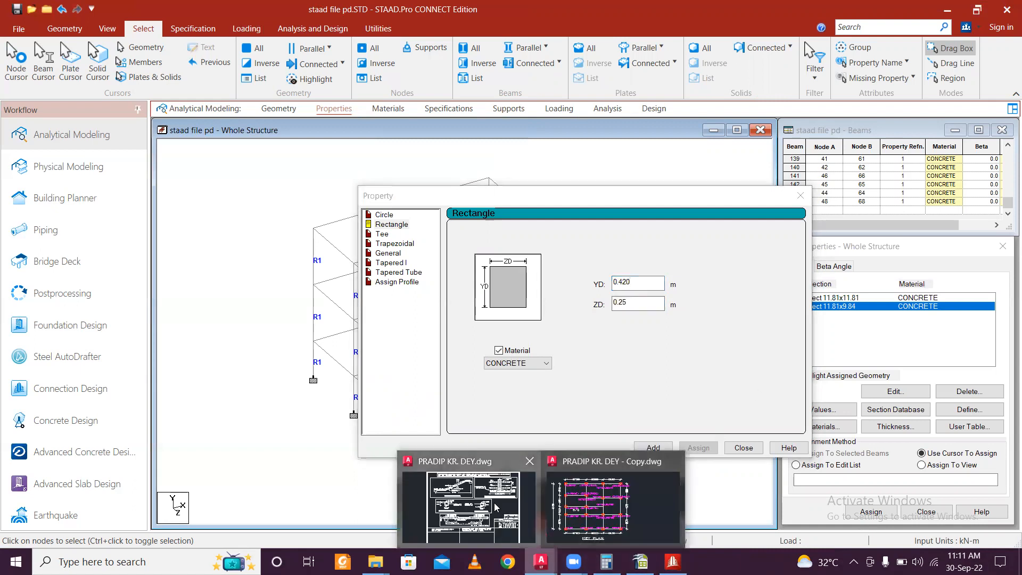
{"action": "left_click", "coordinate": [468, 505]}
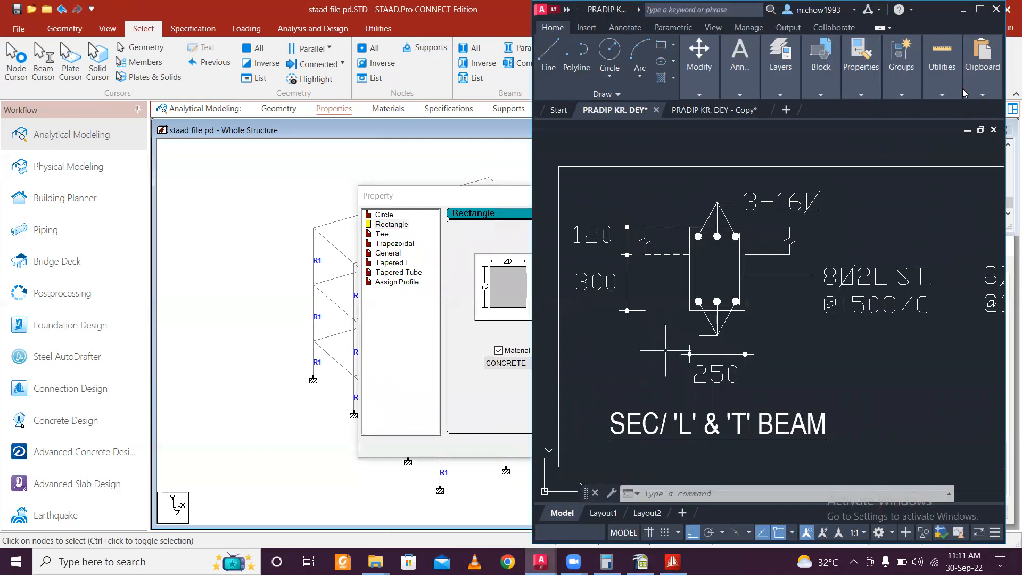
{"action": "left_click", "coordinate": [964, 12]}
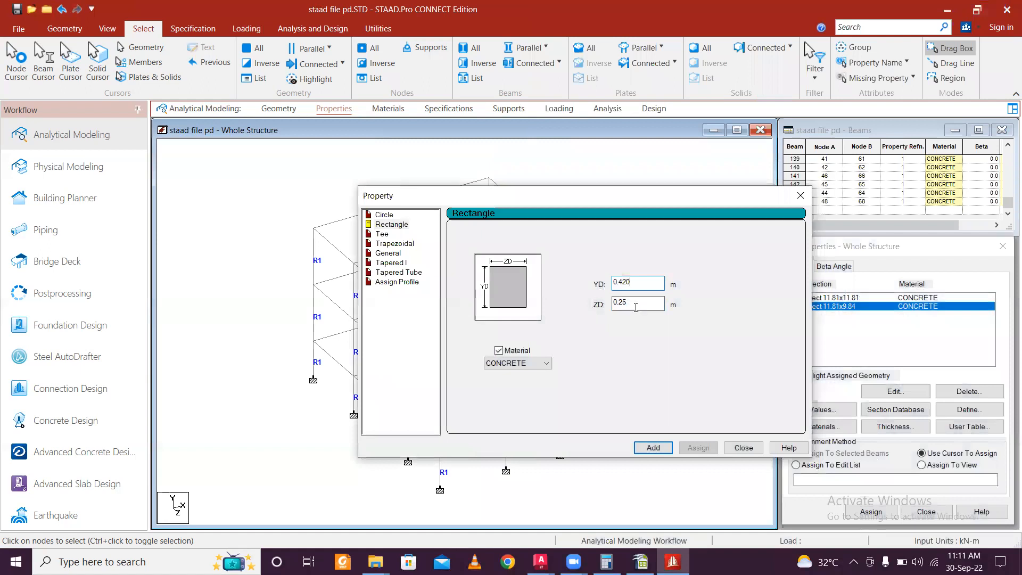
{"action": "left_click", "coordinate": [656, 448]}
{"action": "left_click", "coordinate": [742, 448]}
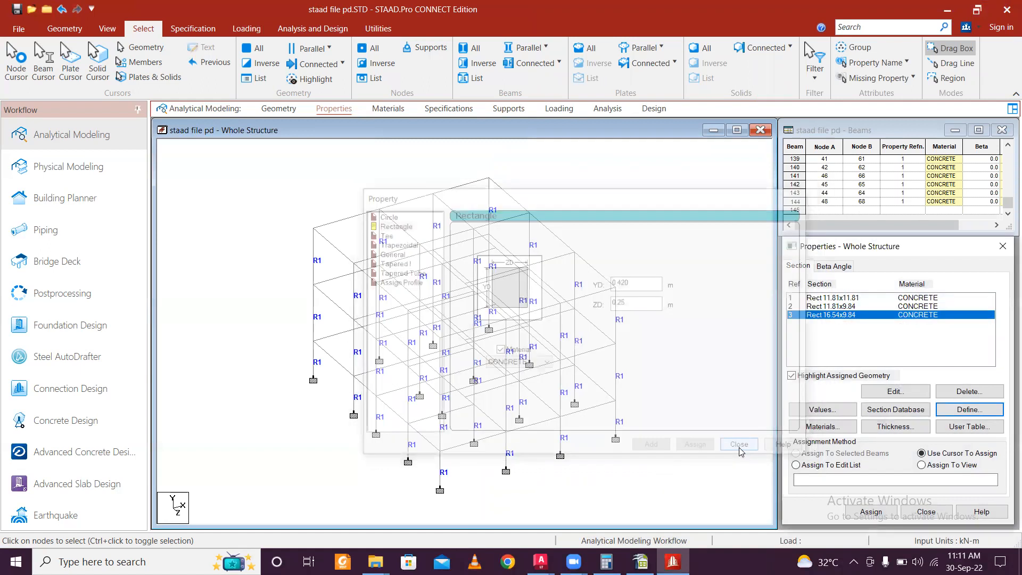
Step: Assign the Rect 11.81x9.84 section to all horizontal beams of the lowest level, selected in a side elevation
{"action": "left_click", "coordinate": [864, 309]}
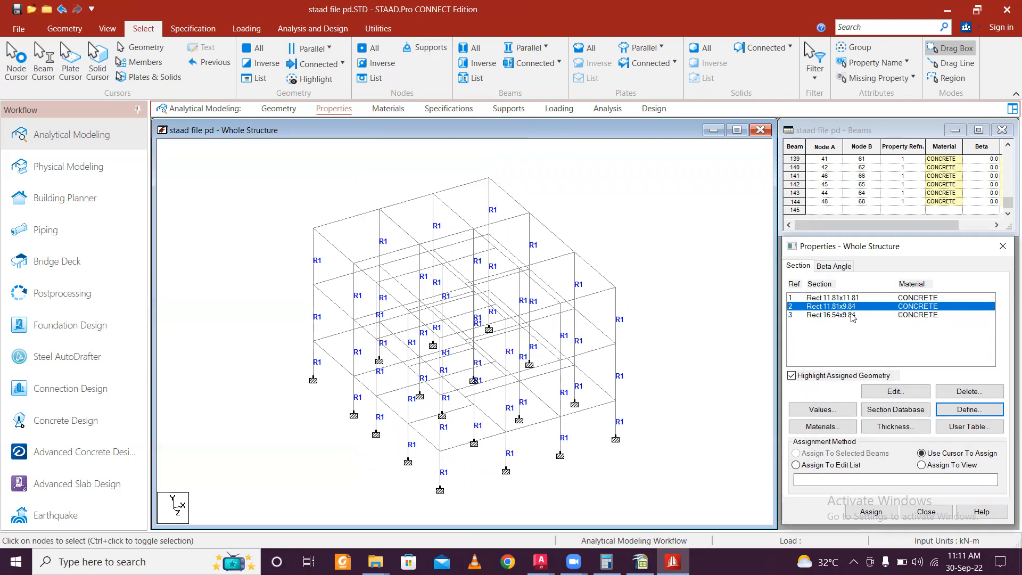
{"action": "left_click", "coordinate": [108, 29]}
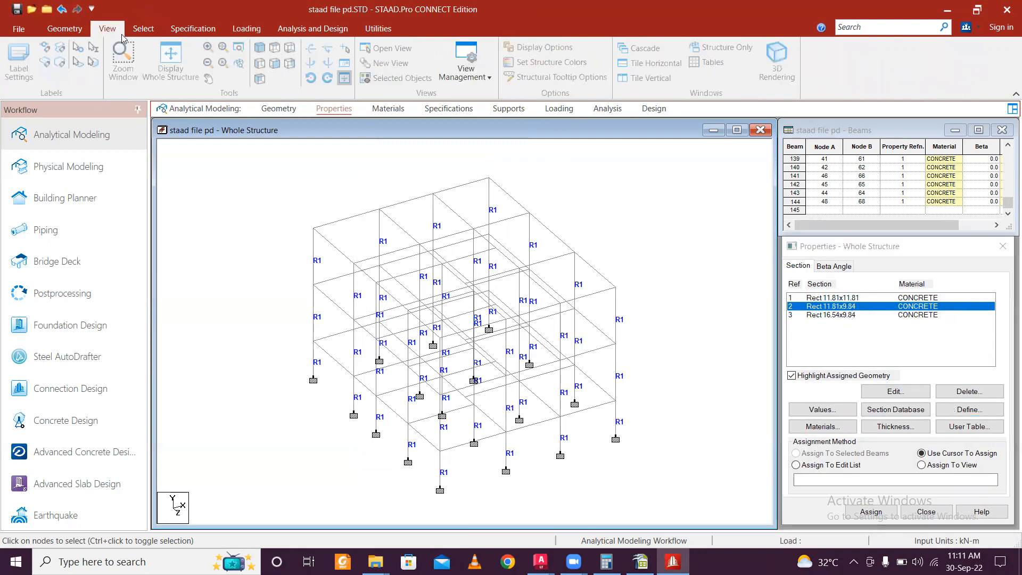
{"action": "left_click", "coordinate": [275, 63]}
{"action": "left_click_drag", "start_coordinate": [266, 408], "coordinate": [658, 424]}
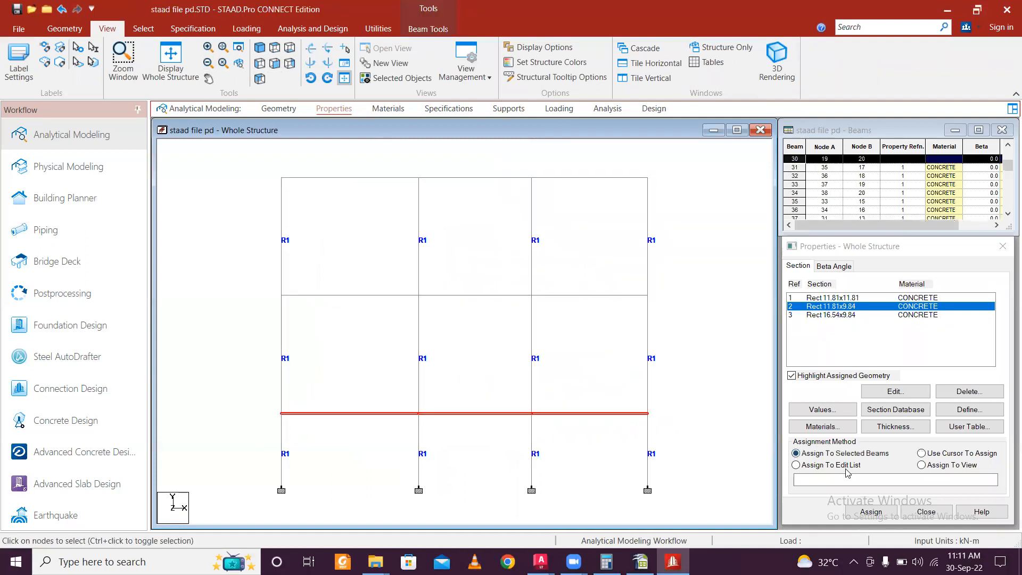
{"action": "left_click", "coordinate": [871, 511]}
{"action": "left_click", "coordinate": [922, 428]}
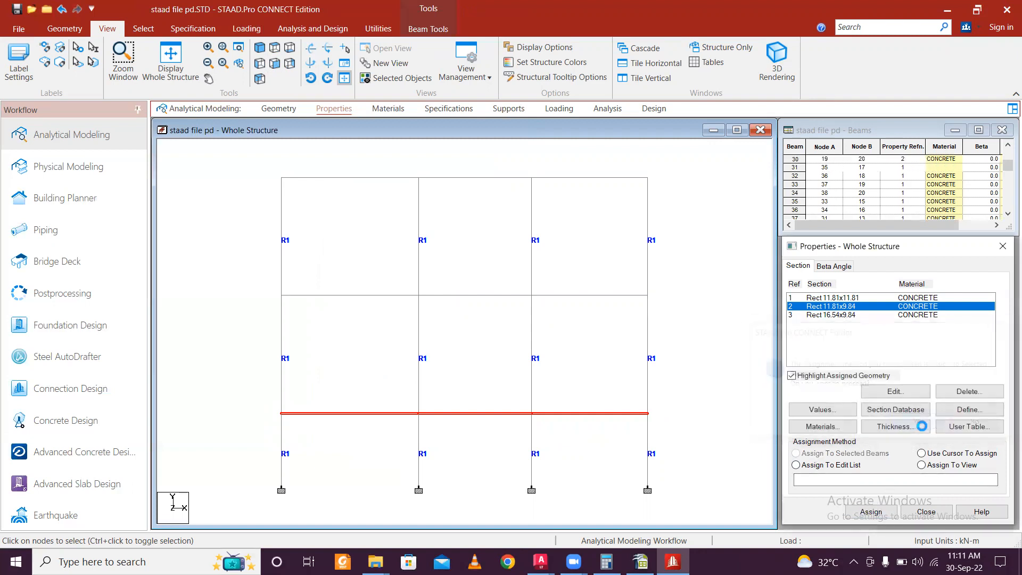
Step: Assign the Rect 16.54x9.84 section to all horizontal beams of the two upper levels
{"action": "left_click", "coordinate": [842, 318]}
{"action": "left_click_drag", "start_coordinate": [248, 283], "coordinate": [663, 313]}
{"action": "left_click_drag", "start_coordinate": [338, 189], "coordinate": [669, 191]}
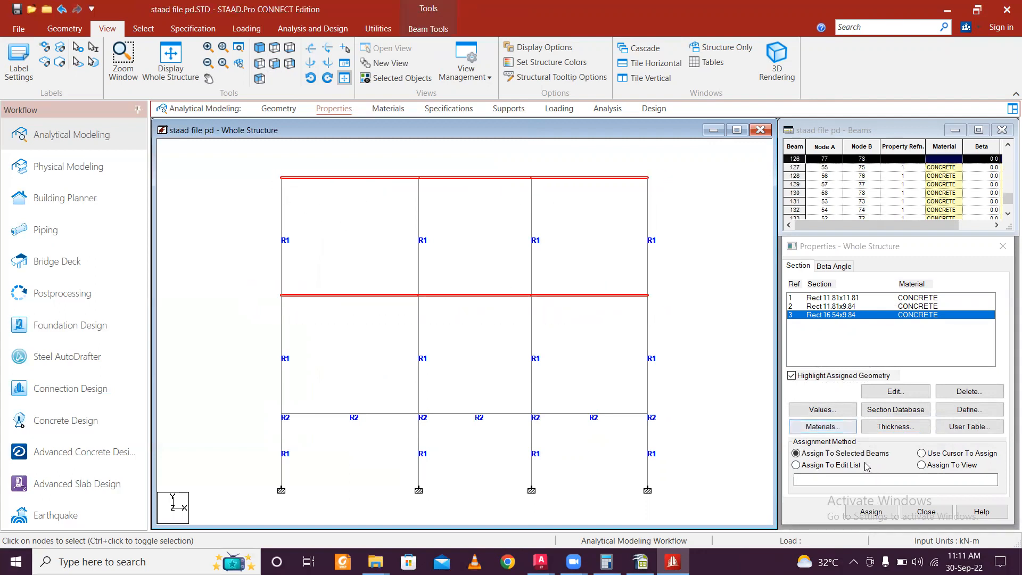
{"action": "left_click", "coordinate": [894, 512]}
{"action": "left_click", "coordinate": [928, 424]}
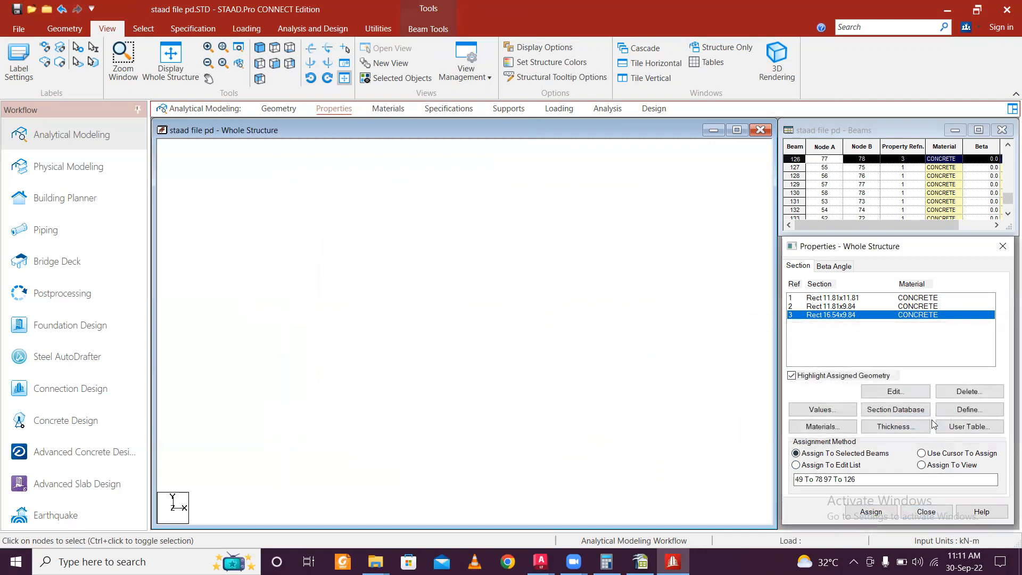
{"action": "left_click", "coordinate": [696, 399]}
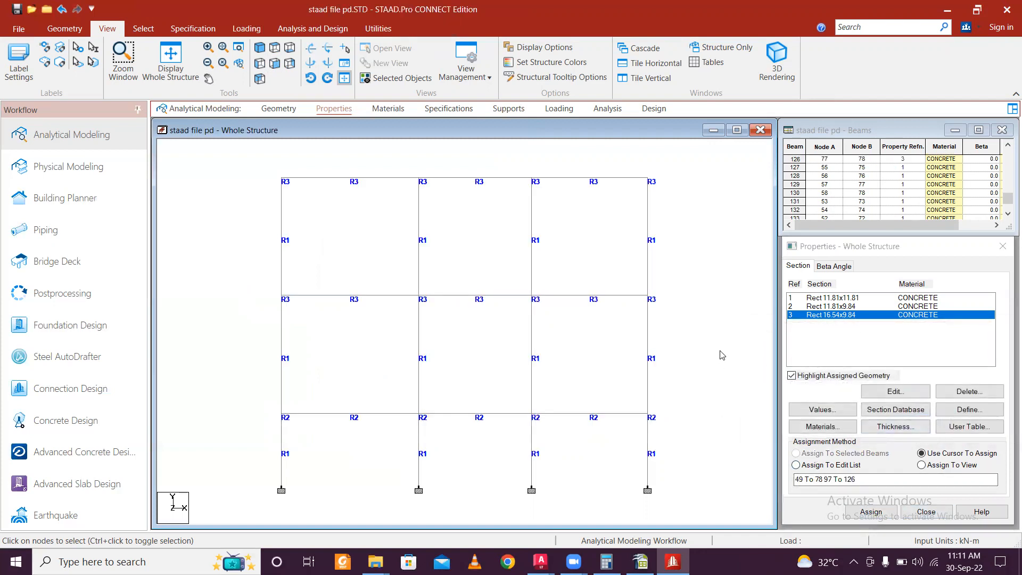
{"action": "scroll", "coordinate": [722, 356], "scroll_direction": "down", "scroll_amount": 4}
{"action": "scroll", "coordinate": [724, 350], "scroll_direction": "up", "scroll_amount": 1}
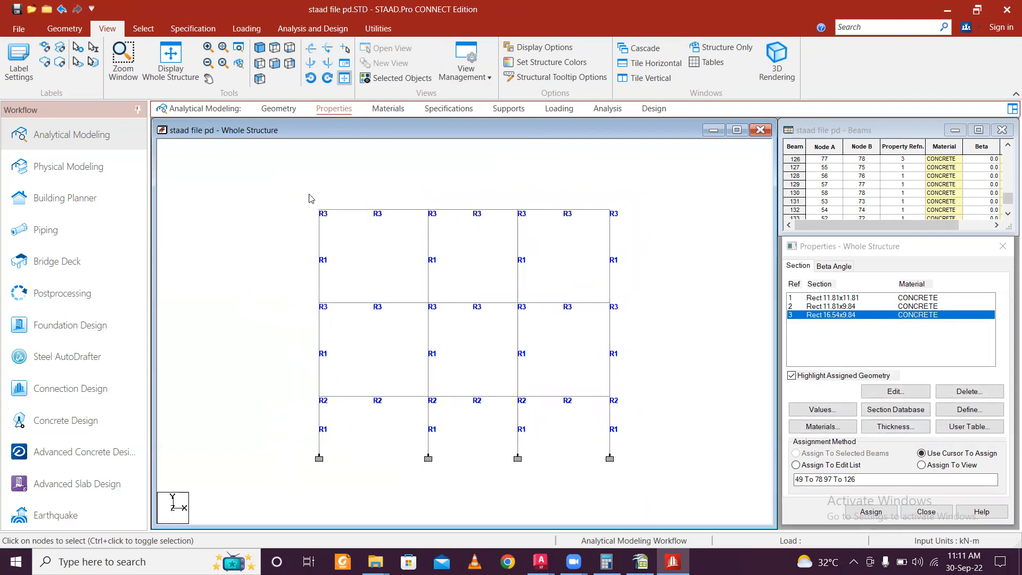
{"action": "left_click", "coordinate": [254, 49]}
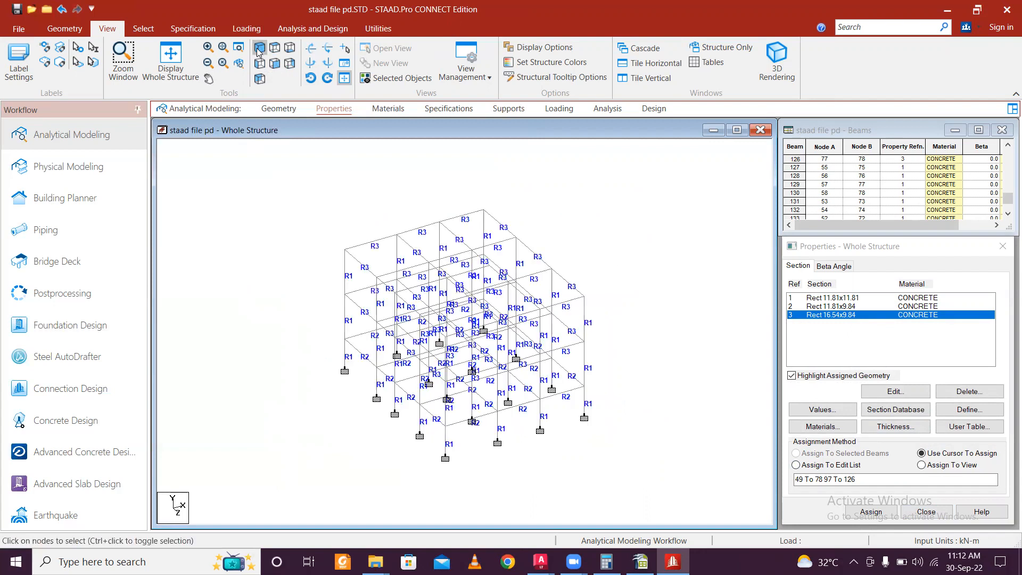
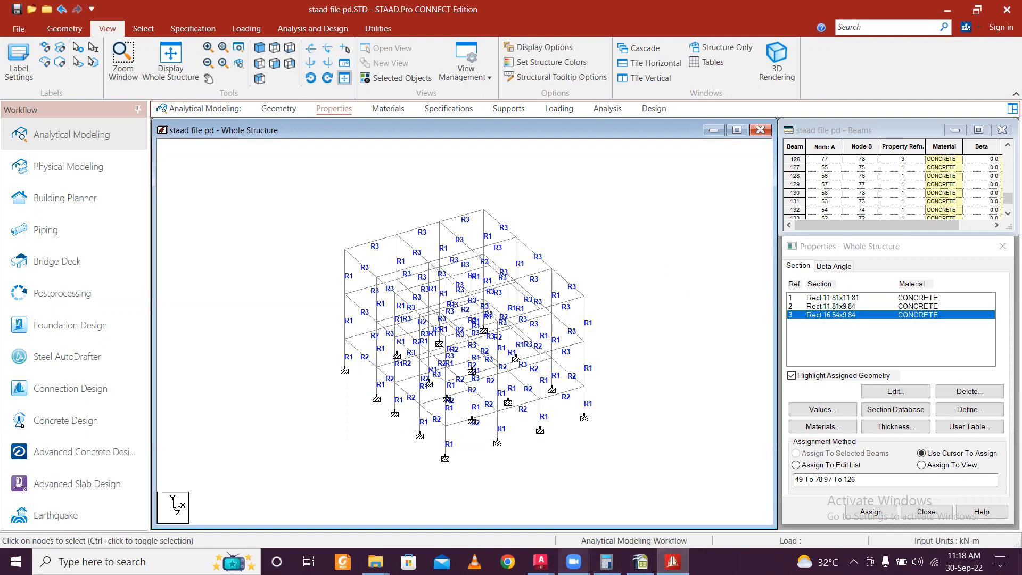
Step: Switch to AutoCAD, examine the beam, column and slab section details for their dimensions, and return to STAAD.Pro
{"action": "mouse_move", "coordinate": [547, 564]}
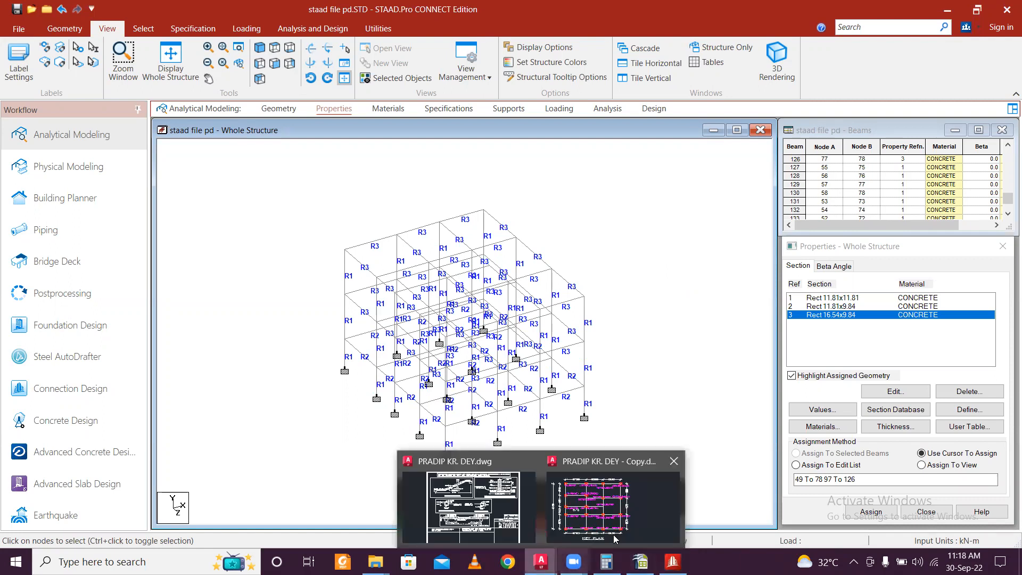
{"action": "left_click", "coordinate": [496, 524]}
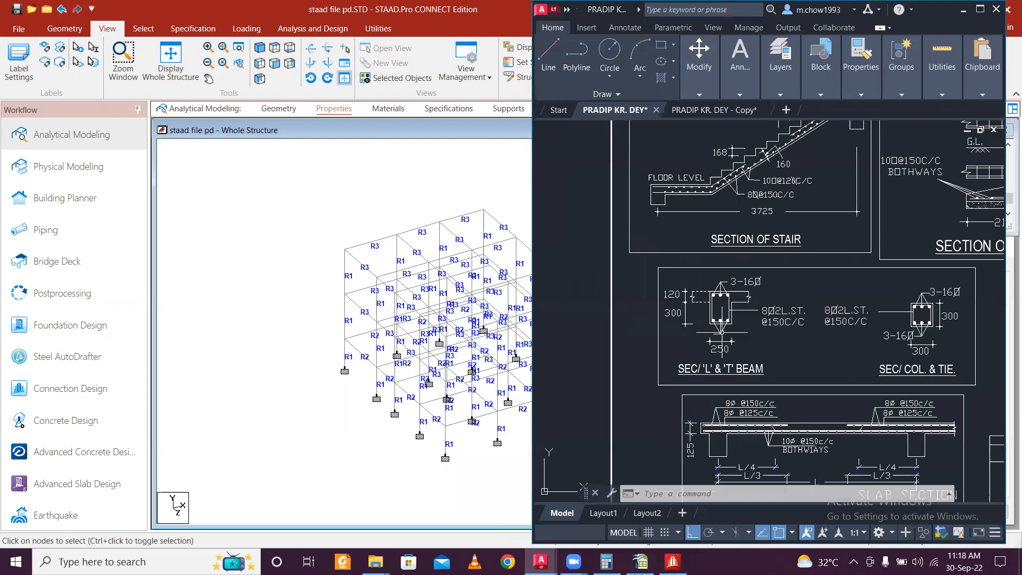
{"action": "scroll", "coordinate": [725, 264], "scroll_direction": "up", "scroll_amount": 4}
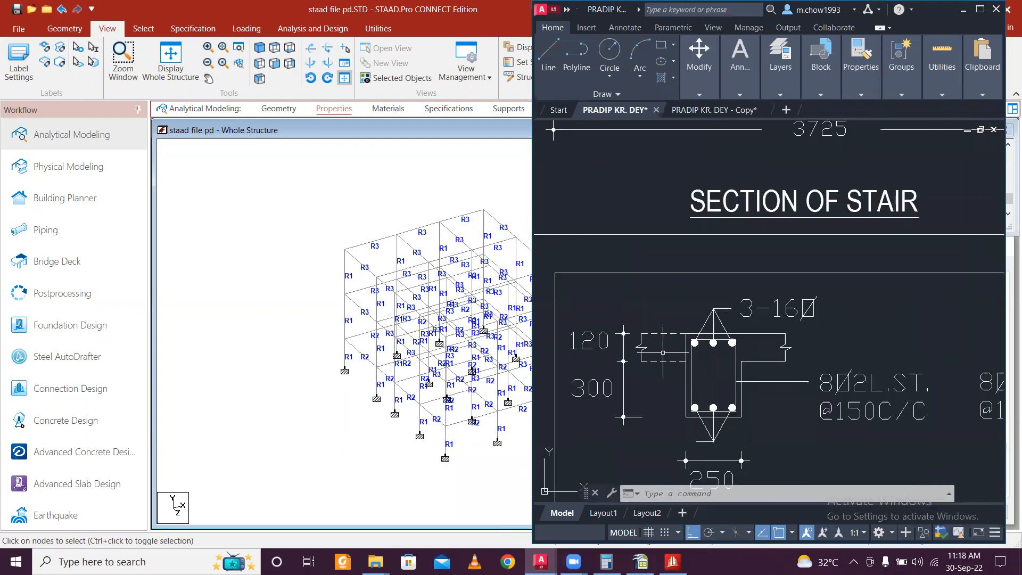
{"action": "scroll", "coordinate": [663, 352], "scroll_direction": "down", "scroll_amount": 5}
{"action": "scroll", "coordinate": [662, 347], "scroll_direction": "up", "scroll_amount": 3}
{"action": "scroll", "coordinate": [662, 347], "scroll_direction": "down", "scroll_amount": 4}
{"action": "scroll", "coordinate": [662, 347], "scroll_direction": "down", "scroll_amount": 4}
{"action": "scroll", "coordinate": [662, 347], "scroll_direction": "up", "scroll_amount": 10}
{"action": "scroll", "coordinate": [662, 347], "scroll_direction": "down", "scroll_amount": 10}
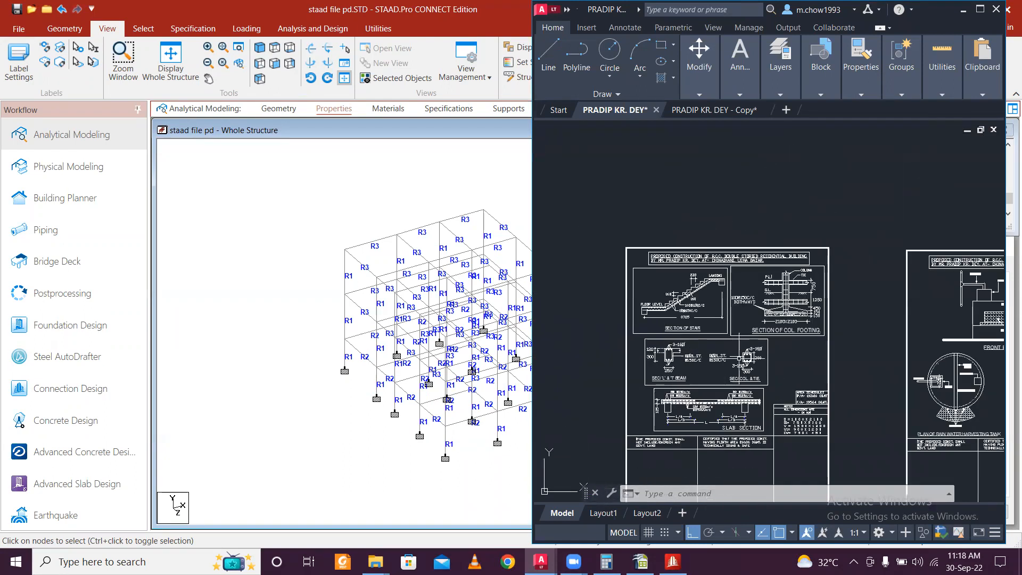
{"action": "scroll", "coordinate": [740, 355], "scroll_direction": "up", "scroll_amount": 2}
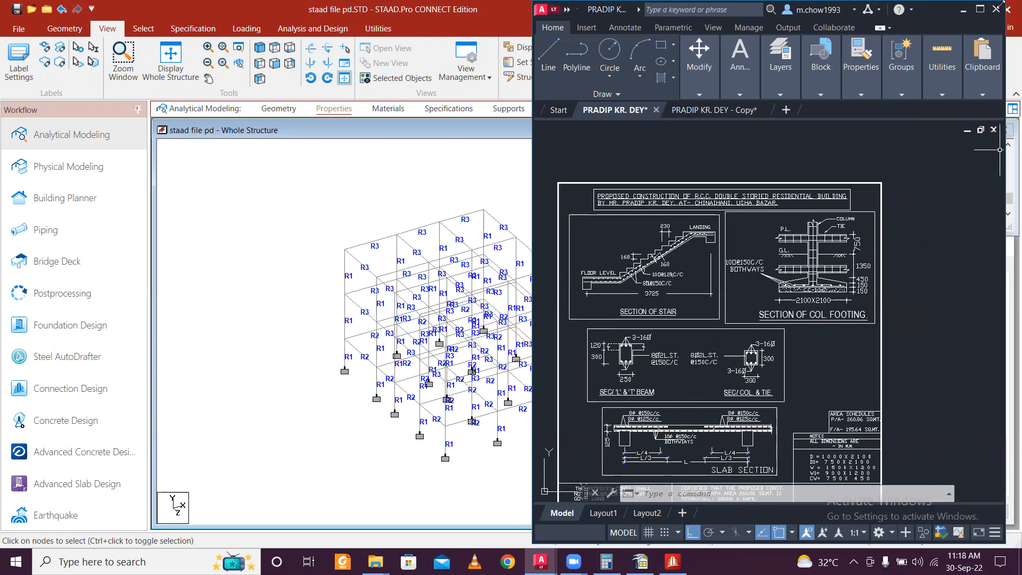
{"action": "left_click", "coordinate": [963, 10]}
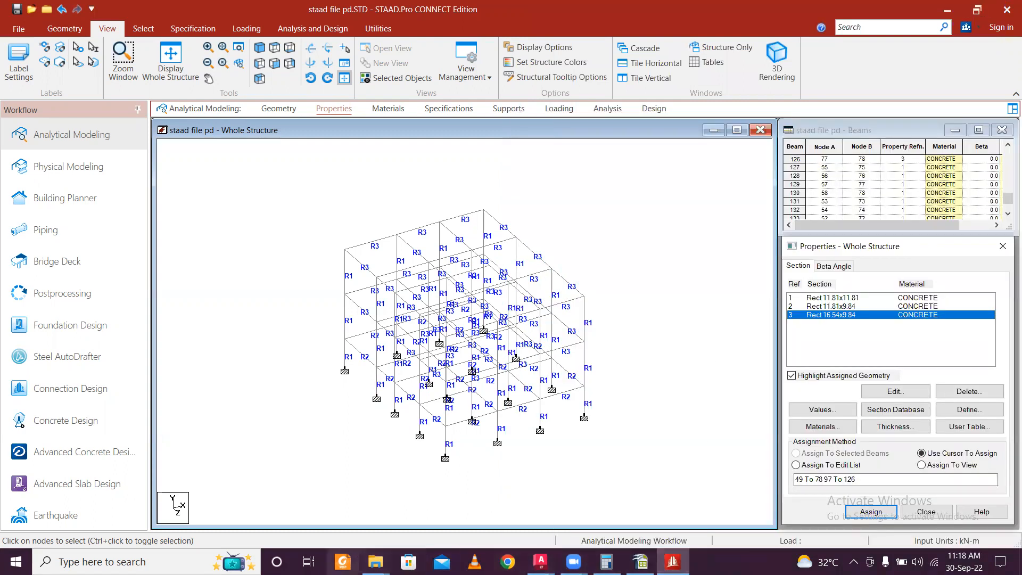
Step: Multiply 0.125 by 25 in Calculator, and return to STAAD.Pro to open the structure's load definitions
{"action": "left_click", "coordinate": [606, 561]}
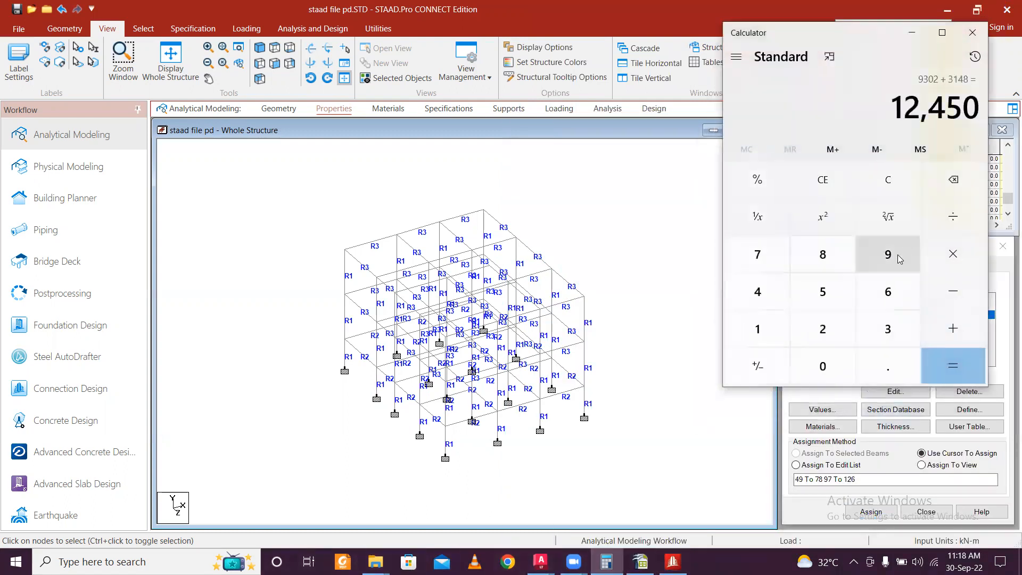
{"action": "key", "text": "Escape"}
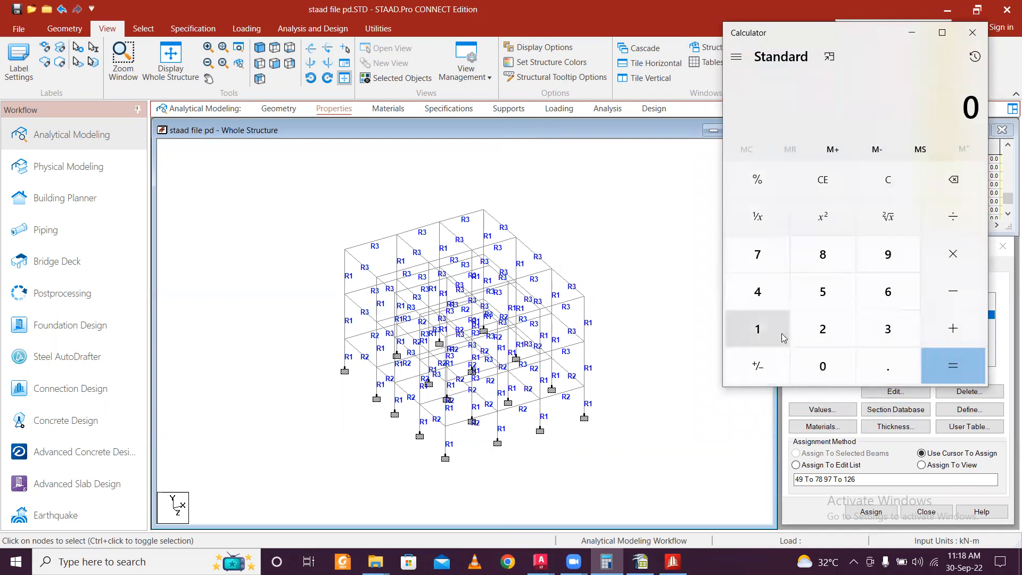
{"action": "type", "text": ".125"}
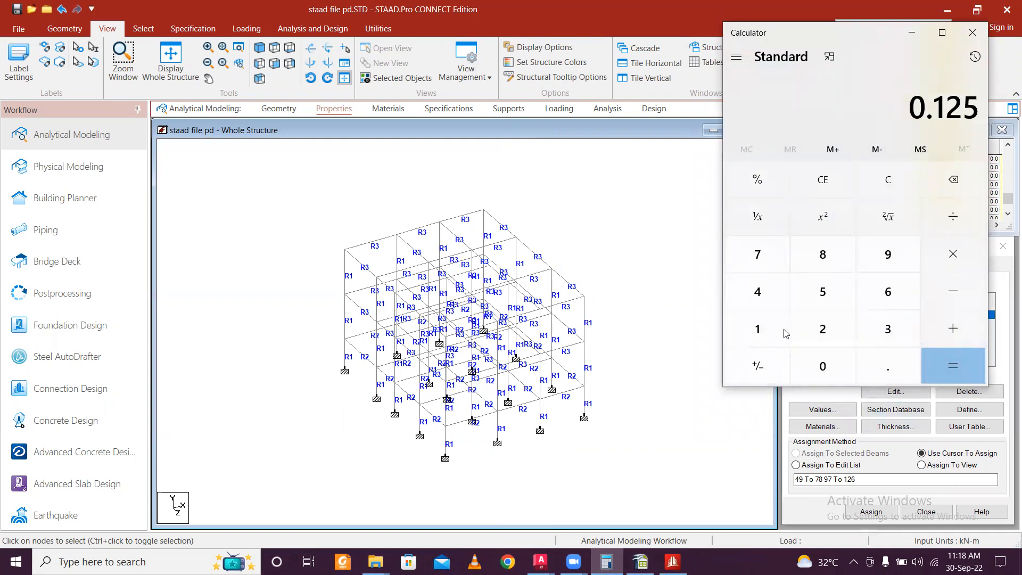
{"action": "type", "text": "*"}
{"action": "type", "text": "25"}
{"action": "key", "text": "Return"}
{"action": "left_click", "coordinate": [911, 32]}
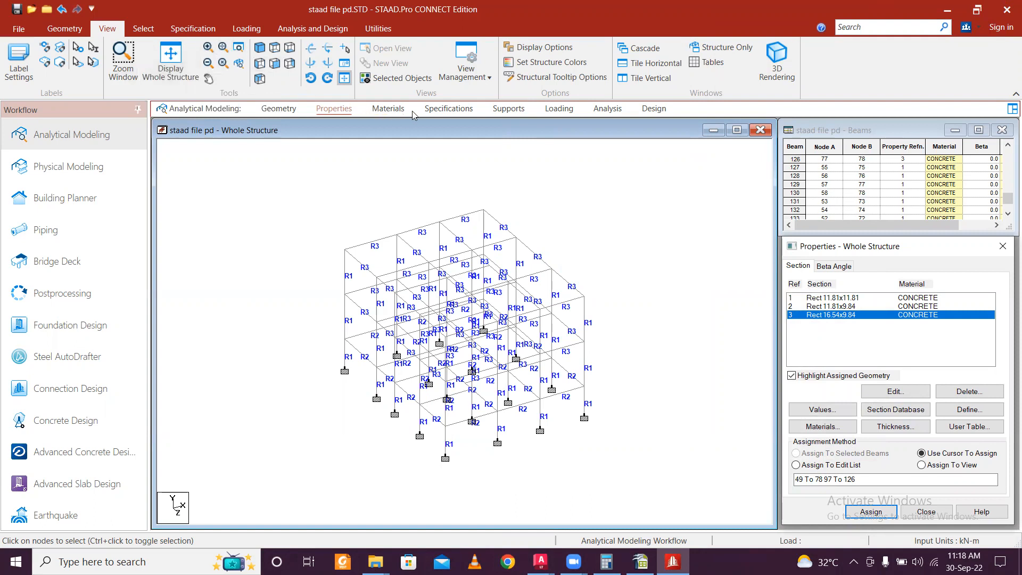
{"action": "left_click", "coordinate": [557, 109]}
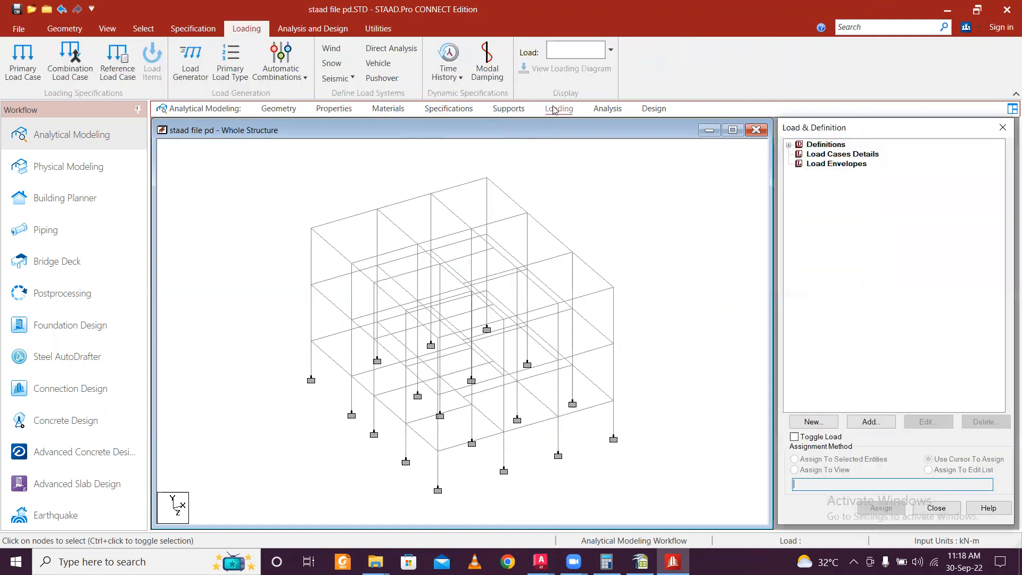
Step: Start a new seismic definition and set its code type to Indian:IS 1893-2016
{"action": "left_click", "coordinate": [789, 146]}
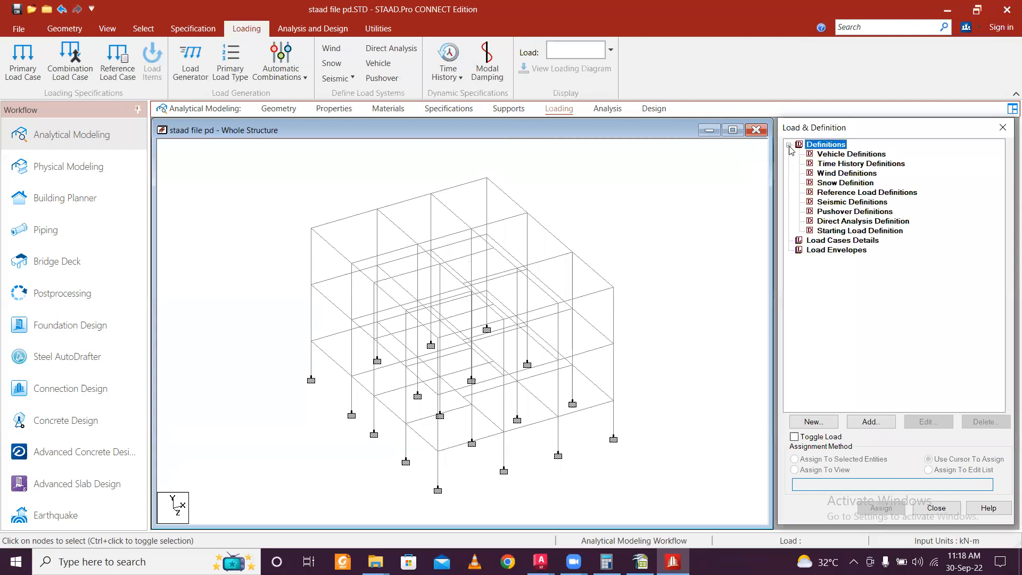
{"action": "left_click", "coordinate": [851, 202]}
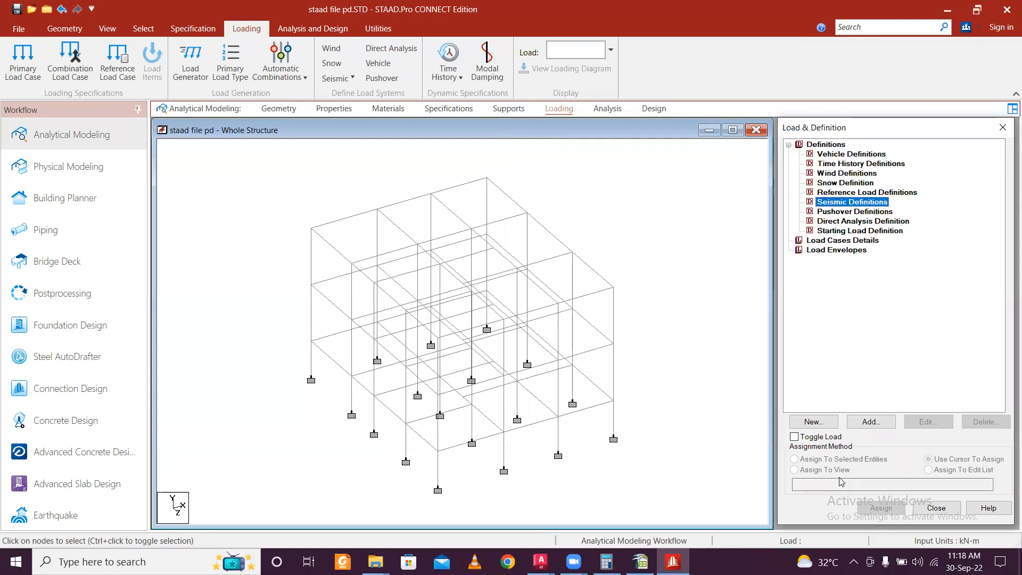
{"action": "left_click", "coordinate": [871, 422]}
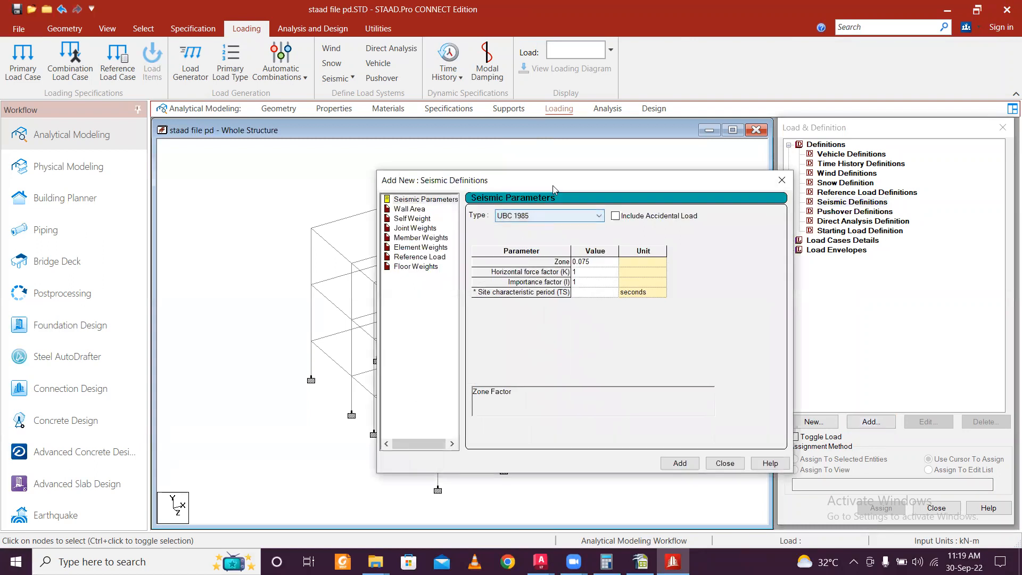
{"action": "left_click_drag", "start_coordinate": [555, 180], "coordinate": [553, 132]}
{"action": "left_click", "coordinate": [595, 168]}
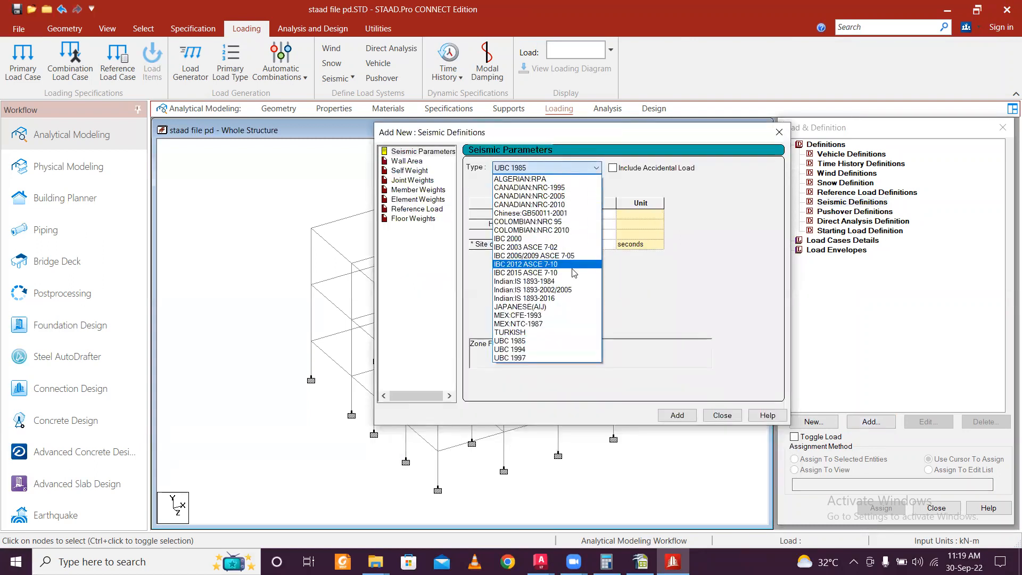
{"action": "left_click", "coordinate": [575, 301]}
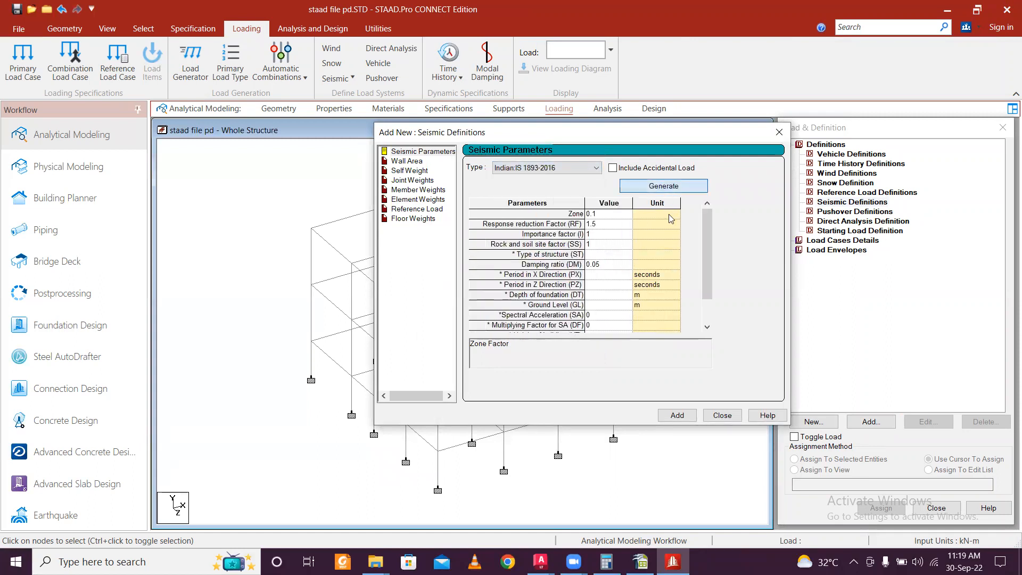
Step: In the IS 1893 parameter generator, choose zone V and the response reduction factor for RC buildings with Special Moment Resisting Frame
{"action": "left_click", "coordinate": [528, 192]}
{"action": "left_click", "coordinate": [525, 213]}
{"action": "left_click", "coordinate": [564, 191]}
{"action": "left_click", "coordinate": [565, 234]}
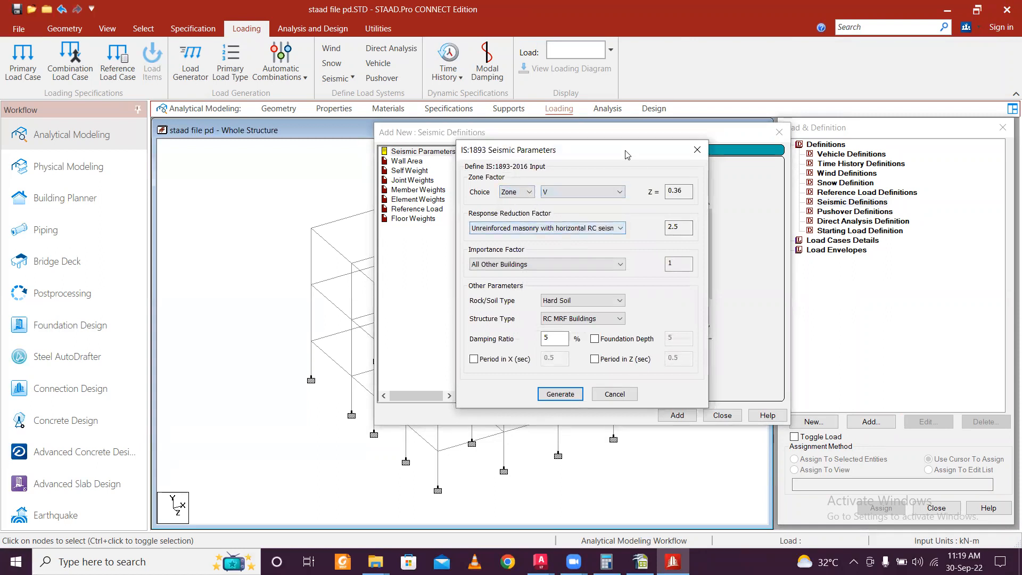
{"action": "left_click_drag", "start_coordinate": [627, 154], "coordinate": [573, 107]}
{"action": "left_click", "coordinate": [538, 182]}
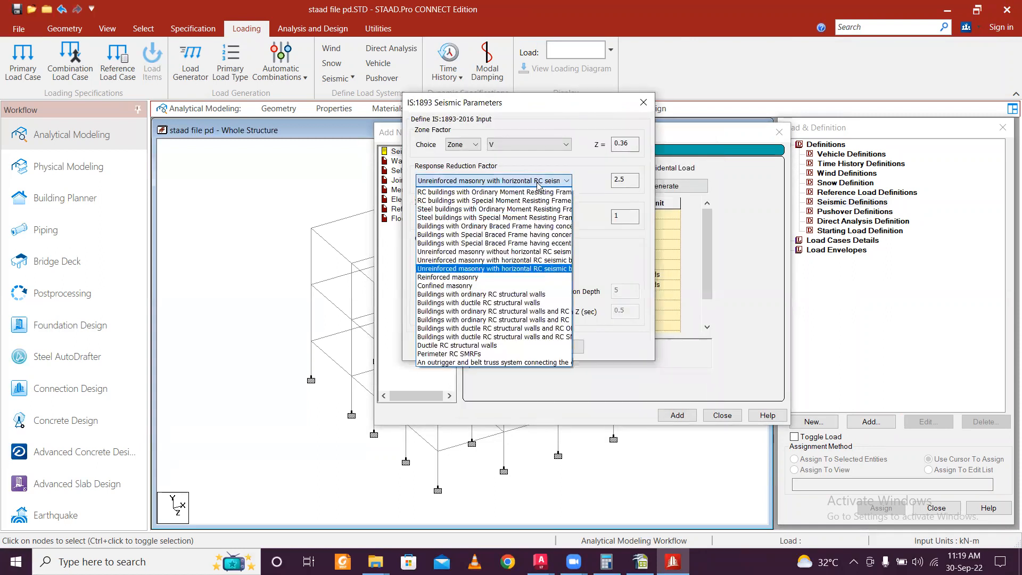
{"action": "left_click", "coordinate": [541, 201]}
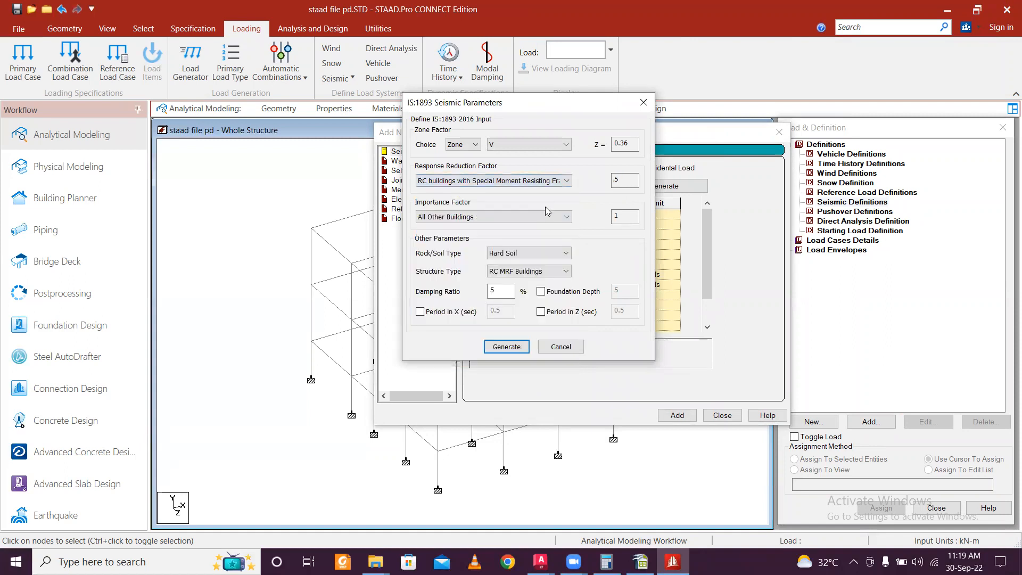
Step: Keep the importance factor at All Other Buildings, set Medium Soil, then generate the seismic parameters and add them to the definitions
{"action": "left_click", "coordinate": [550, 218]}
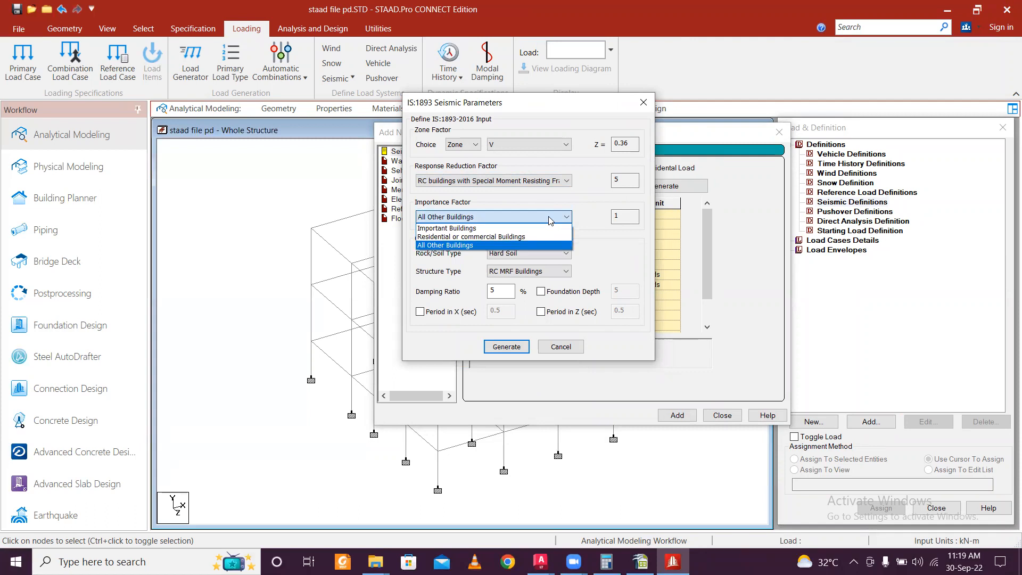
{"action": "left_click", "coordinate": [550, 218]}
{"action": "left_click", "coordinate": [550, 218]}
{"action": "left_click", "coordinate": [548, 246]}
{"action": "left_click", "coordinate": [537, 254]}
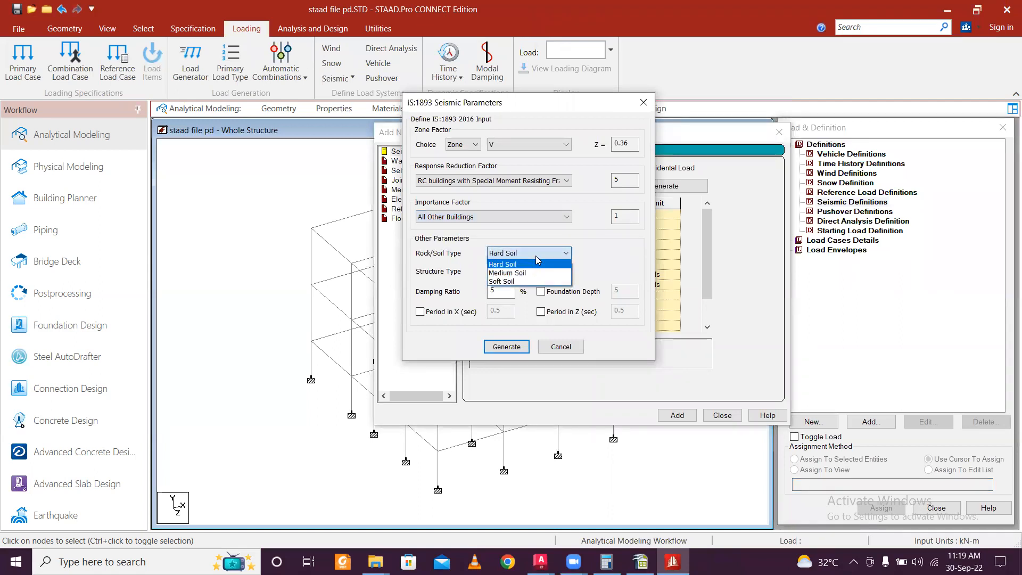
{"action": "left_click", "coordinate": [539, 272]}
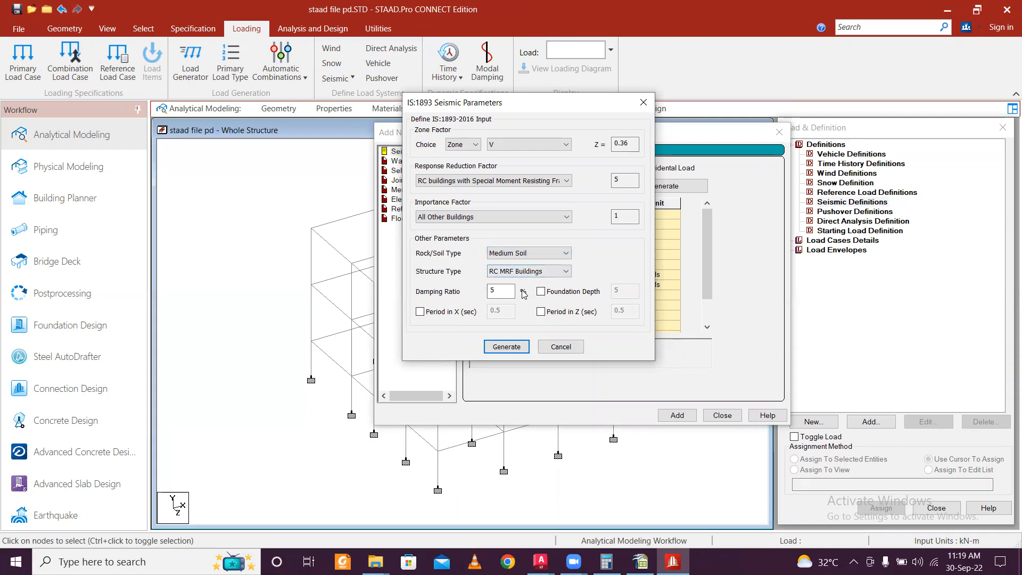
{"action": "left_click", "coordinate": [502, 348]}
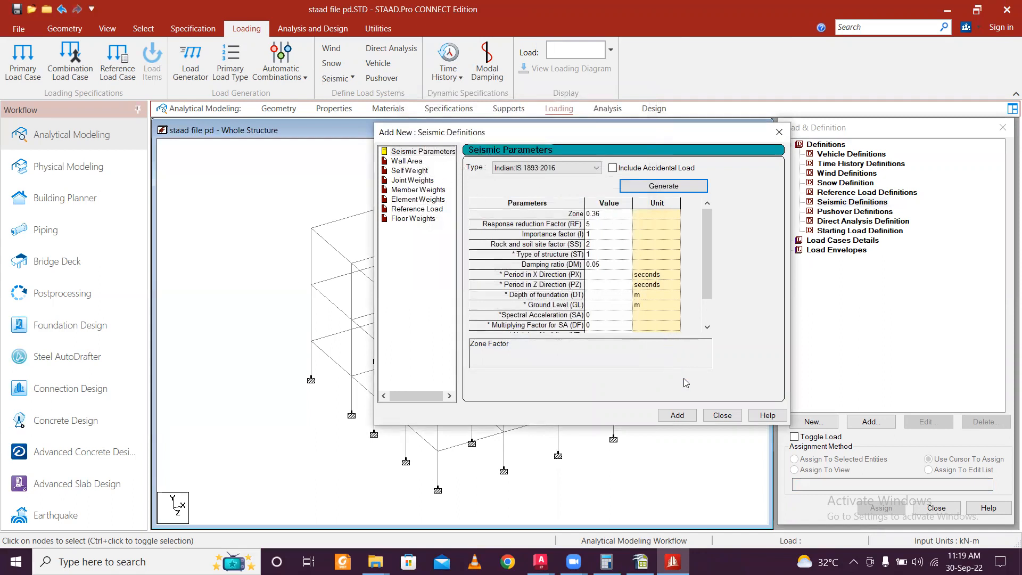
{"action": "left_click", "coordinate": [685, 415]}
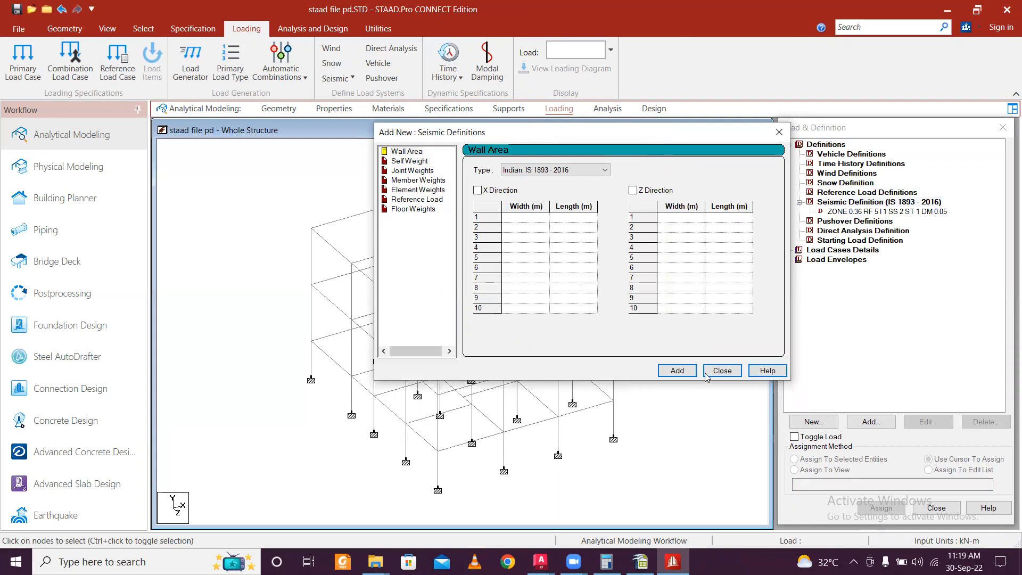
{"action": "left_click", "coordinate": [778, 132]}
Step: Add a self weight with factor 1 to the IS 1893-2016 seismic definition
{"action": "left_click", "coordinate": [862, 212]}
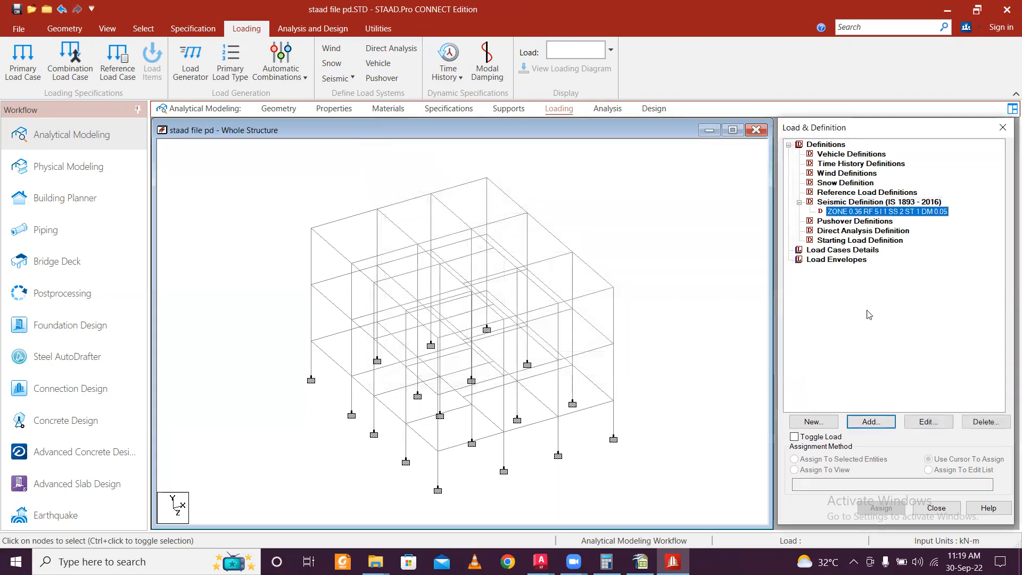
{"action": "left_click", "coordinate": [870, 422]}
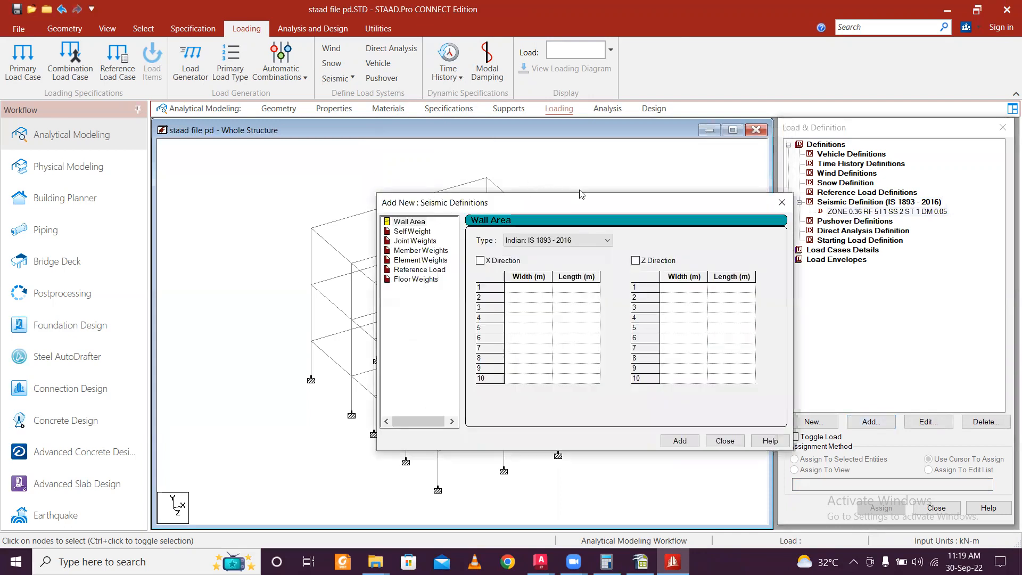
{"action": "left_click_drag", "start_coordinate": [581, 203], "coordinate": [479, 140]}
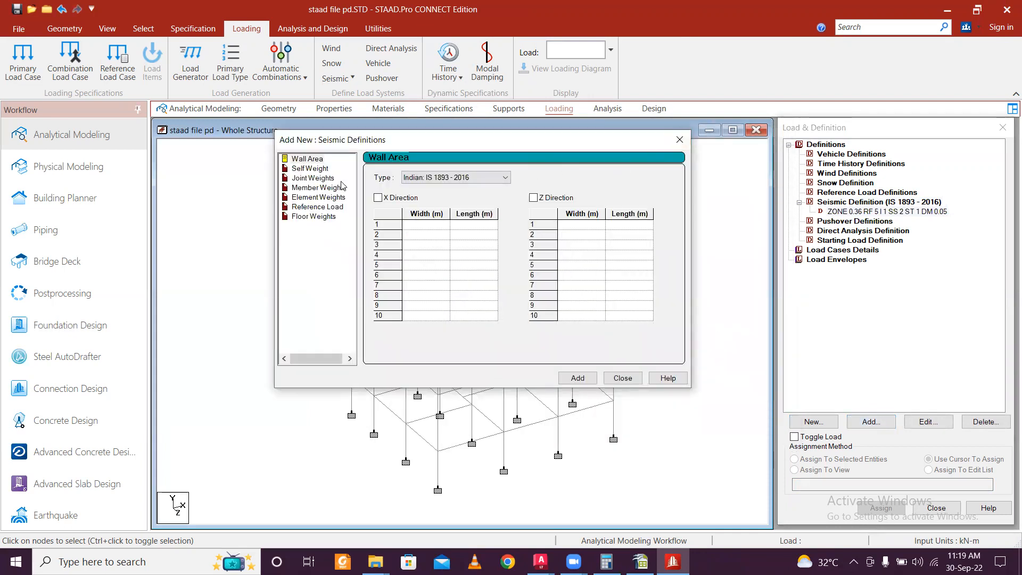
{"action": "left_click", "coordinate": [322, 169]}
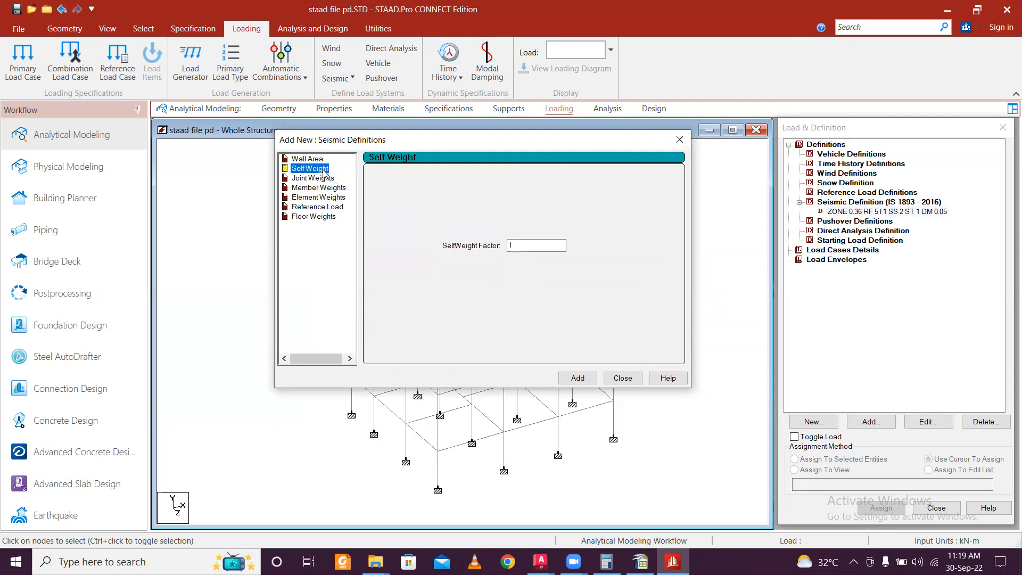
{"action": "left_click", "coordinate": [585, 382]}
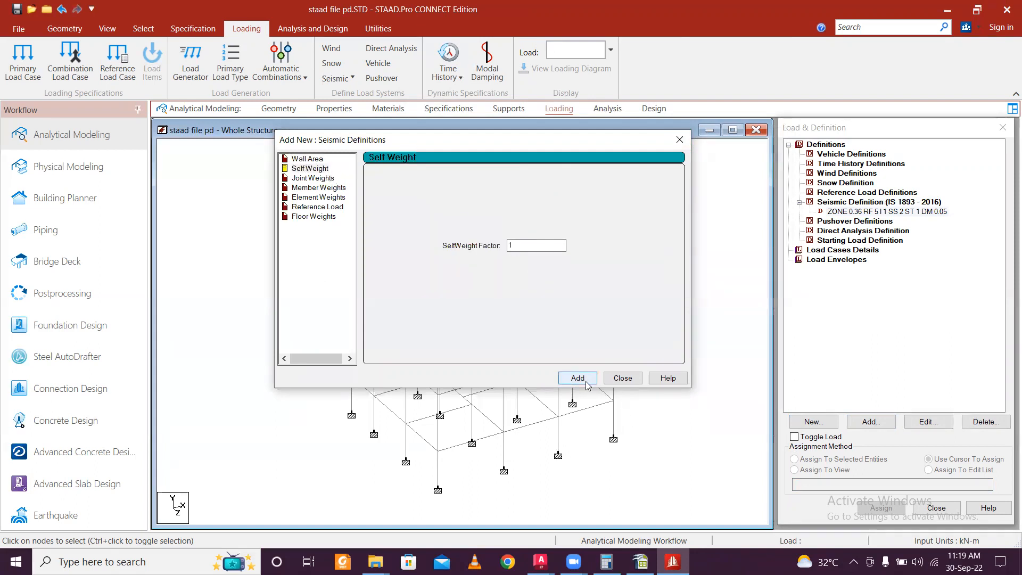
Step: Open the member weights of the seismic definition and set the loading type to UNI
{"action": "left_click", "coordinate": [319, 179]}
{"action": "left_click", "coordinate": [321, 188]}
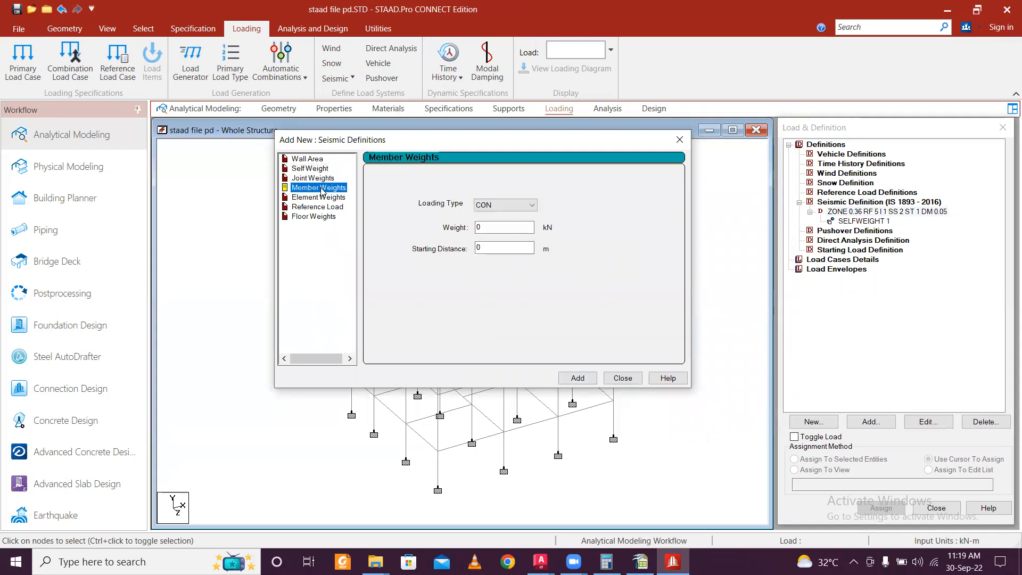
{"action": "left_click", "coordinate": [500, 206]}
{"action": "left_click", "coordinate": [501, 226]}
{"action": "left_click", "coordinate": [503, 228]}
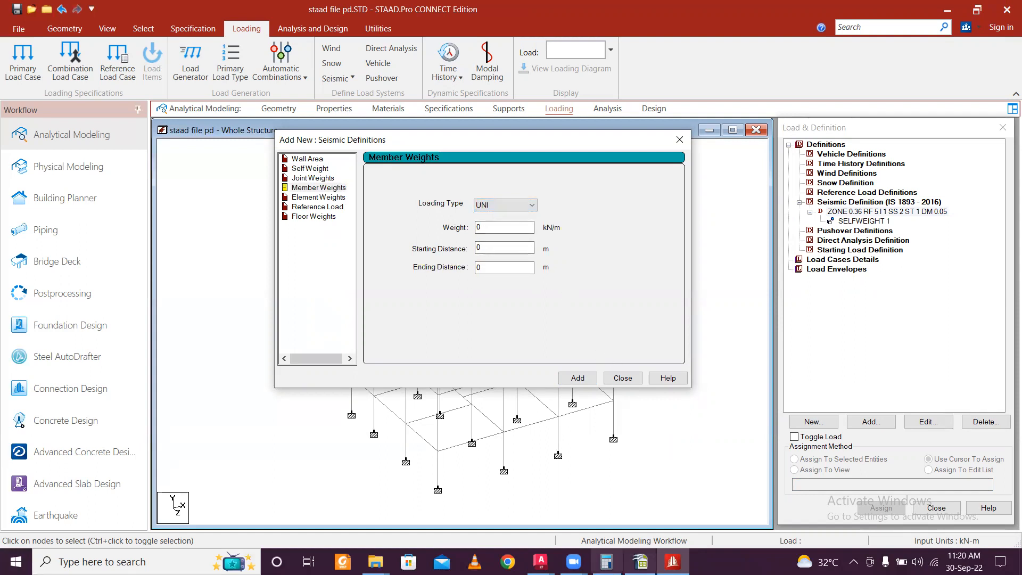
Step: Bring up Calculator, switch to AutoCAD to examine the beam, column and slab section details for their dimensions, and return to Calculator
{"action": "left_click", "coordinate": [606, 561]}
{"action": "key", "text": "Escape"}
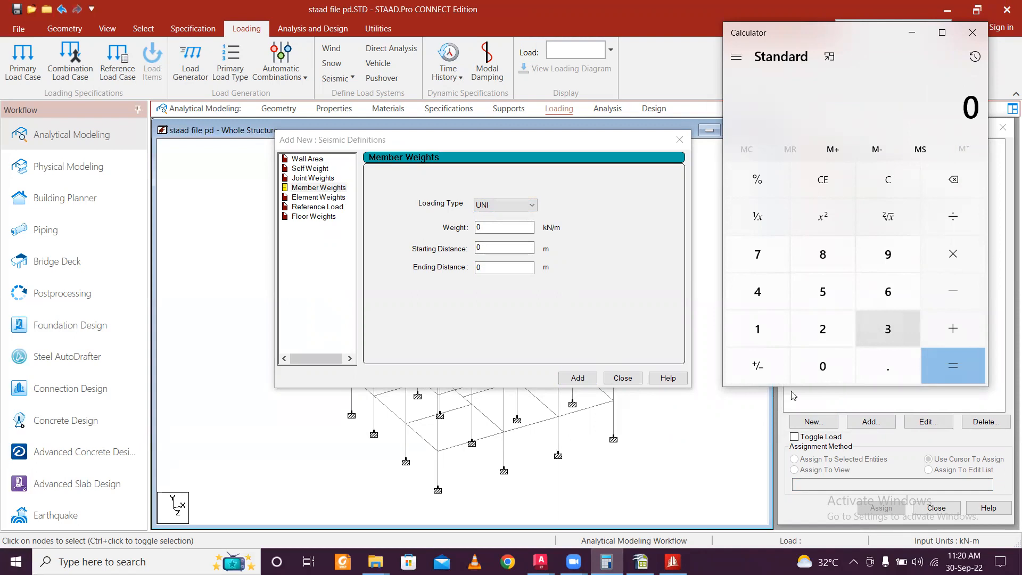
{"action": "left_click", "coordinate": [541, 562]}
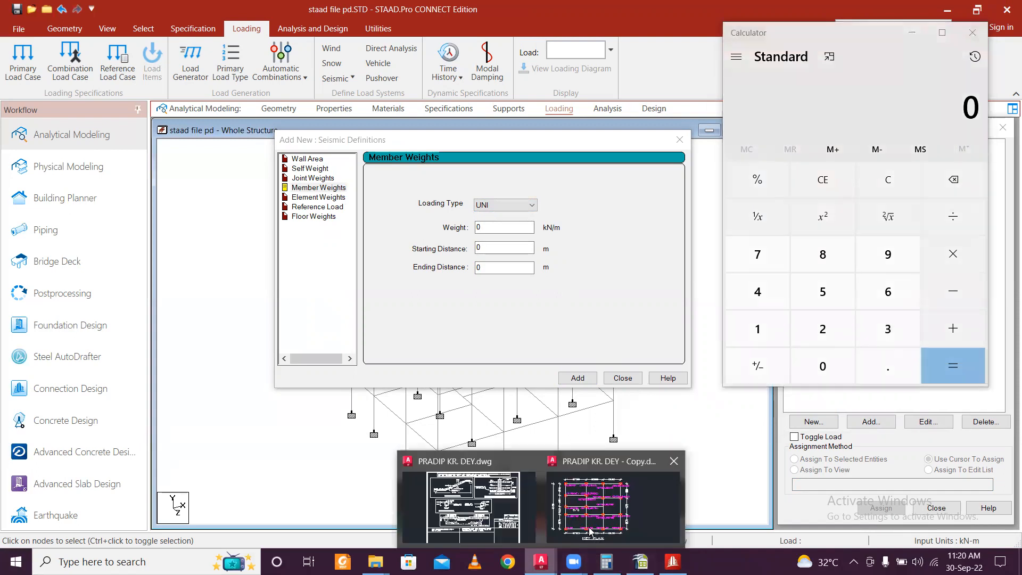
{"action": "left_click", "coordinate": [511, 533]}
{"action": "scroll", "coordinate": [585, 479], "scroll_direction": "up", "scroll_amount": 5}
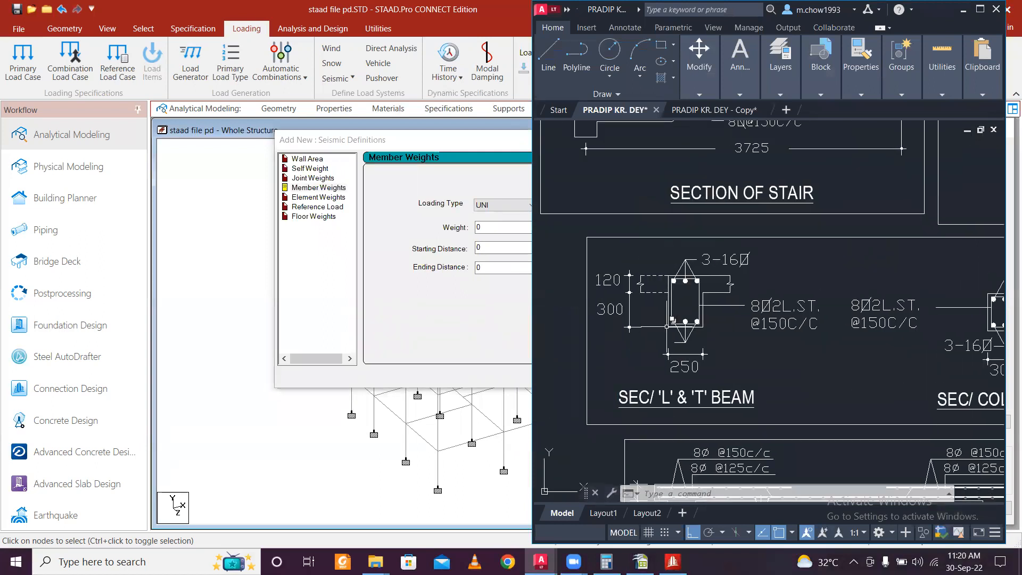
{"action": "scroll", "coordinate": [673, 320], "scroll_direction": "down", "scroll_amount": 2}
{"action": "scroll", "coordinate": [672, 321], "scroll_direction": "down", "scroll_amount": 2}
{"action": "scroll", "coordinate": [663, 322], "scroll_direction": "down", "scroll_amount": 3}
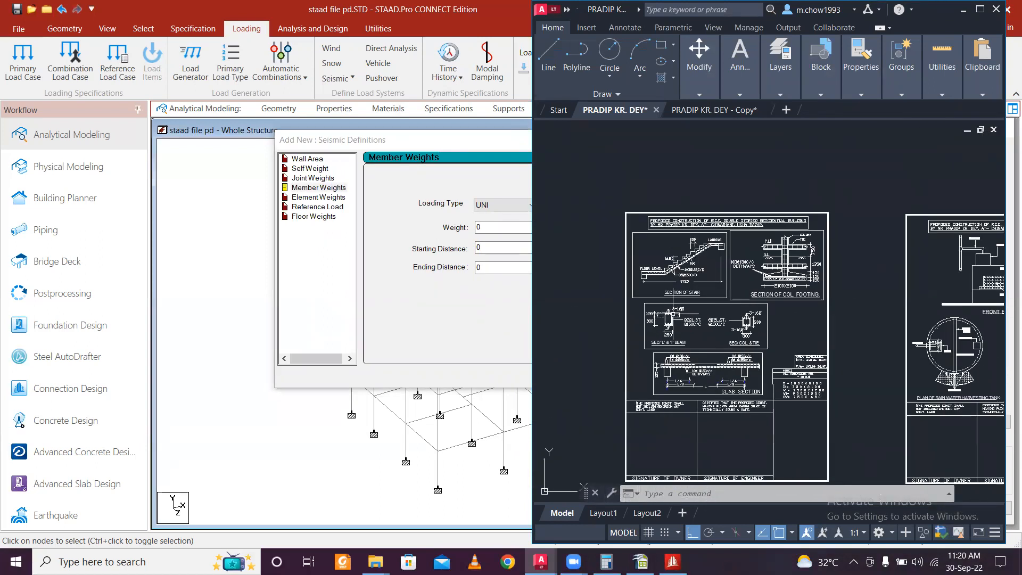
{"action": "mouse_move", "coordinate": [783, 346]}
{"action": "middle_mouse_down"}
{"action": "mouse_move", "coordinate": [654, 323]}
{"action": "mouse_move", "coordinate": [698, 329]}
{"action": "middle_mouse_up"}
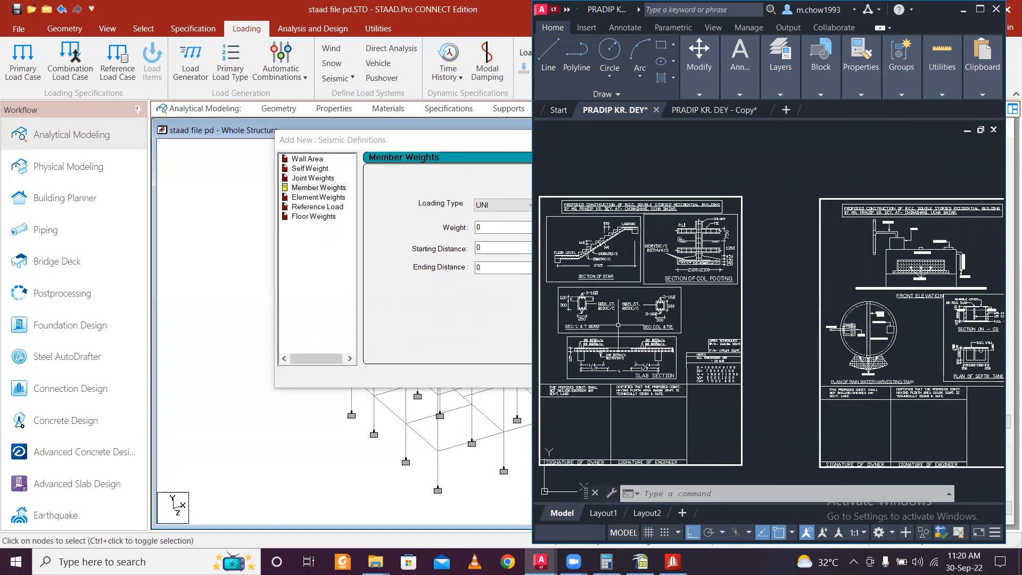
{"action": "scroll", "coordinate": [565, 313], "scroll_direction": "up", "scroll_amount": 3}
{"action": "middle_click_drag", "start_coordinate": [575, 301], "coordinate": [626, 315]}
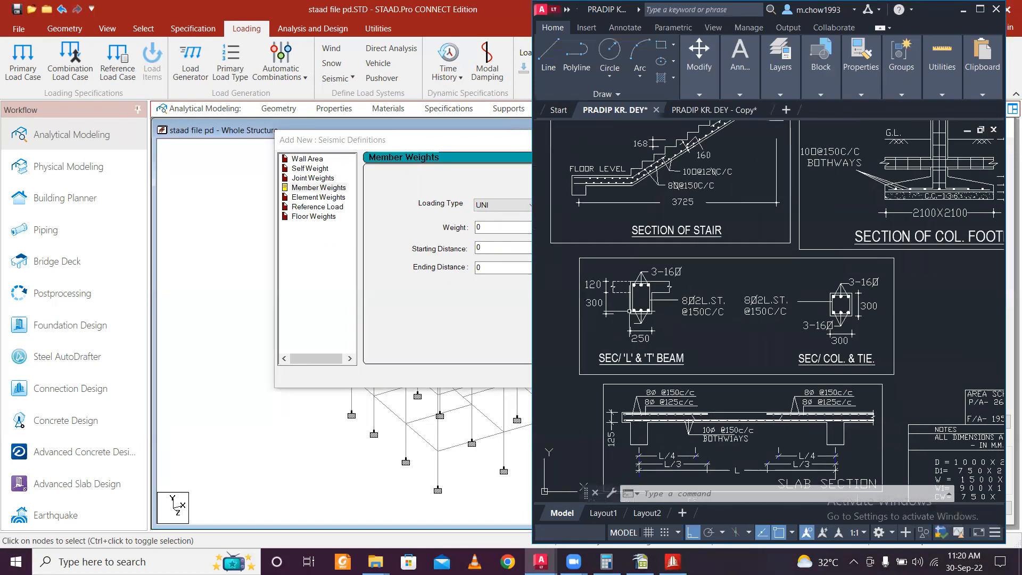
{"action": "left_click", "coordinate": [963, 14]}
Step: In Calculator, subtract 0.3 from 3.2, and compute 20 × 2.9 × 0.125
{"action": "type", "text": "3.2"}
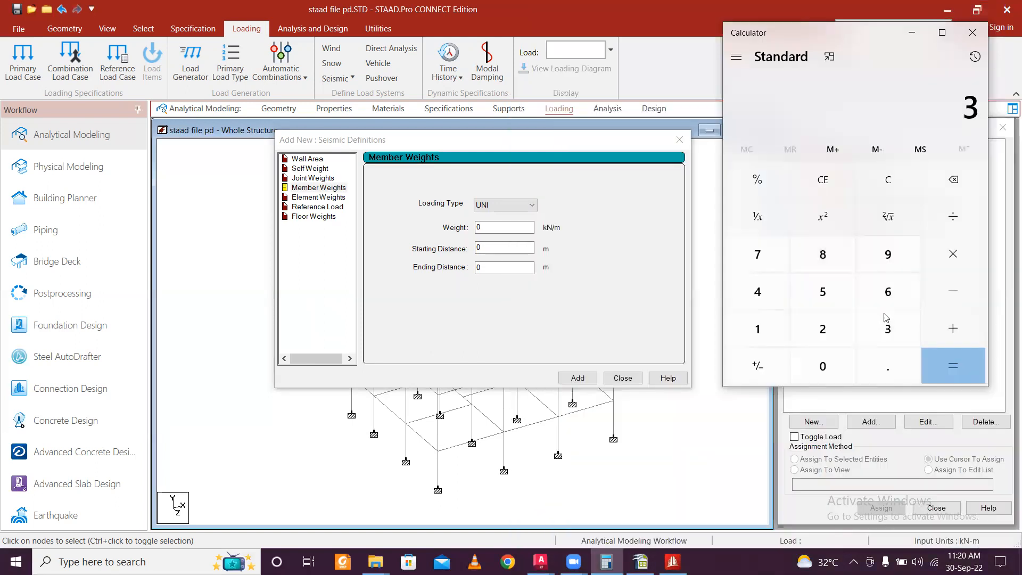
{"action": "type", "text": "0.3"}
{"action": "key", "text": "Return"}
{"action": "key", "text": "Escape"}
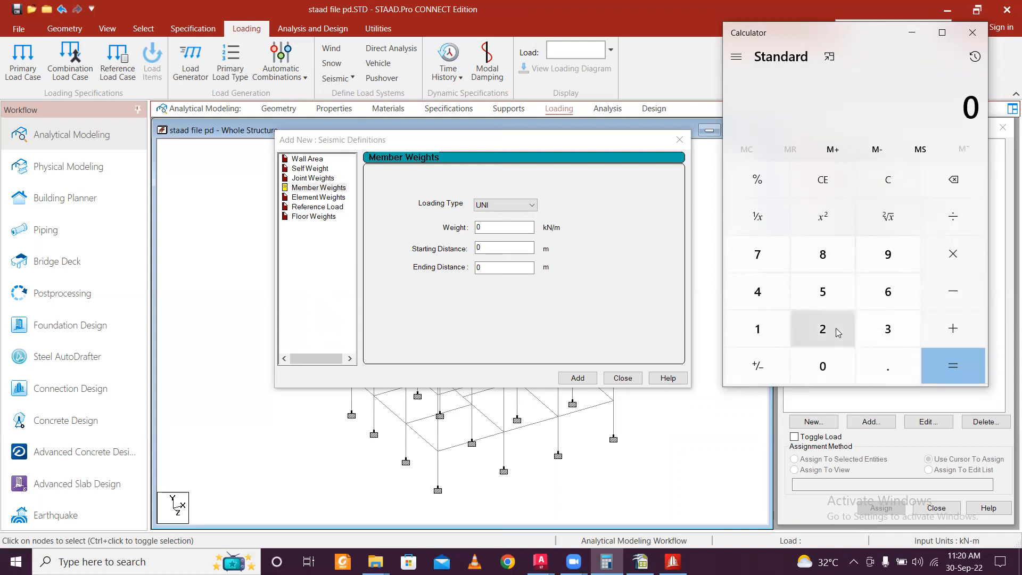
{"action": "type", "text": "20"}
{"action": "type", "text": "2.9"}
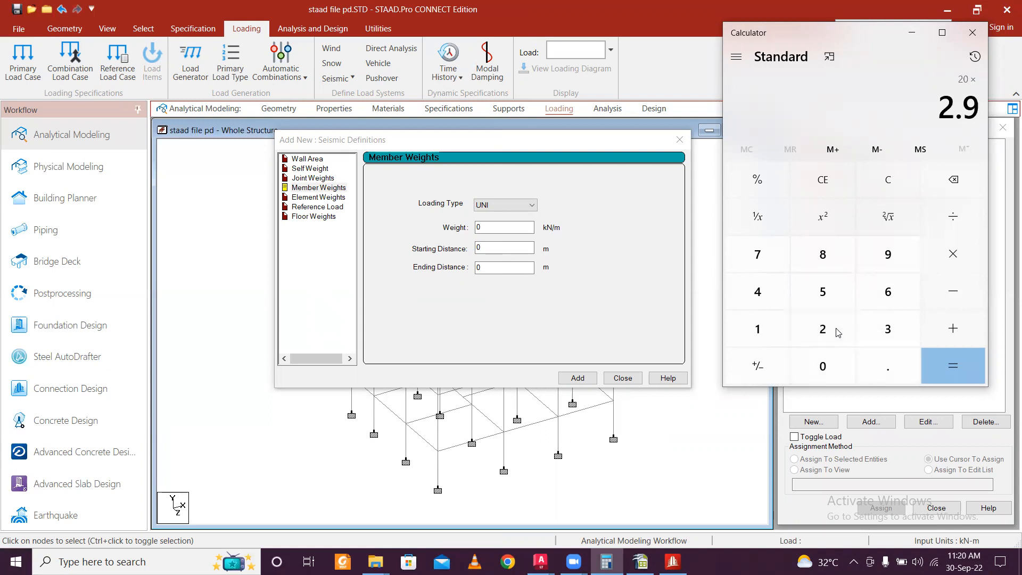
{"action": "type", "text": "*"}
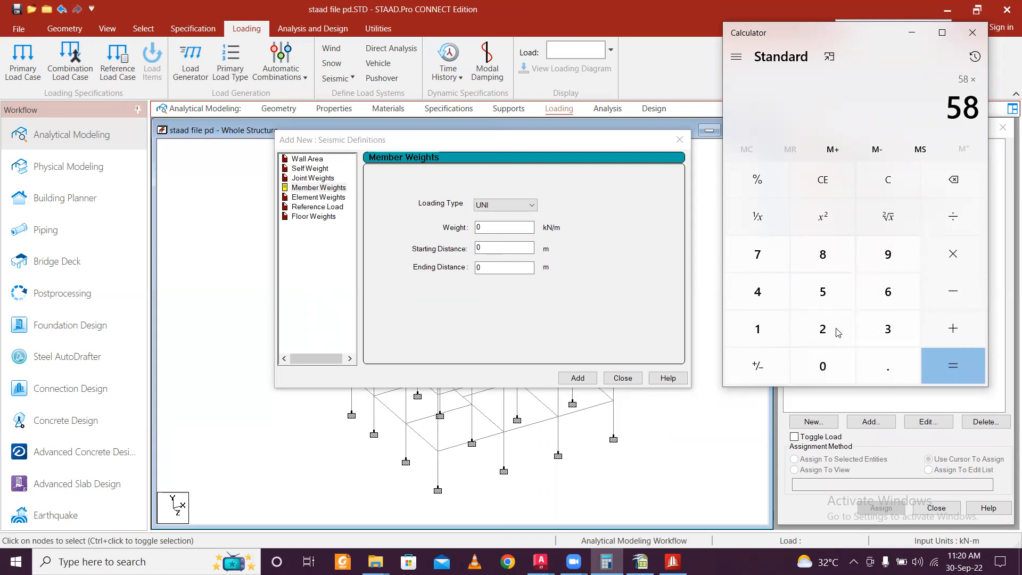
{"action": "type", "text": "0.125"}
{"action": "key", "text": "Return"}
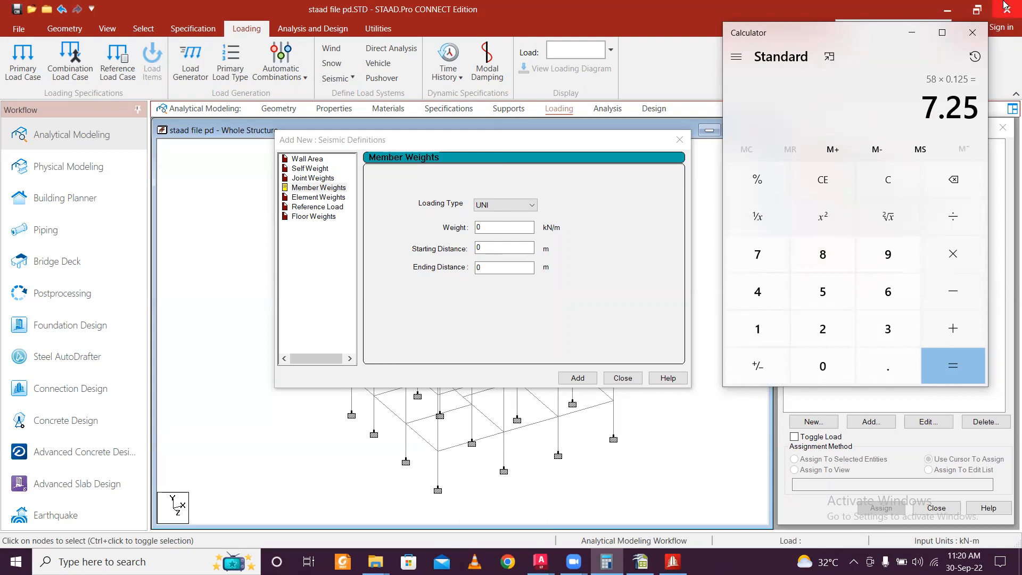
Step: Return to STAAD.Pro and add uniform member weights of 7.25 kN/m and 3 kN/m to the seismic definition
{"action": "left_click", "coordinate": [911, 33]}
{"action": "type", "text": "7.25"}
{"action": "left_click", "coordinate": [576, 378]}
{"action": "double_click", "coordinate": [504, 228]}
{"action": "type", "text": "3"}
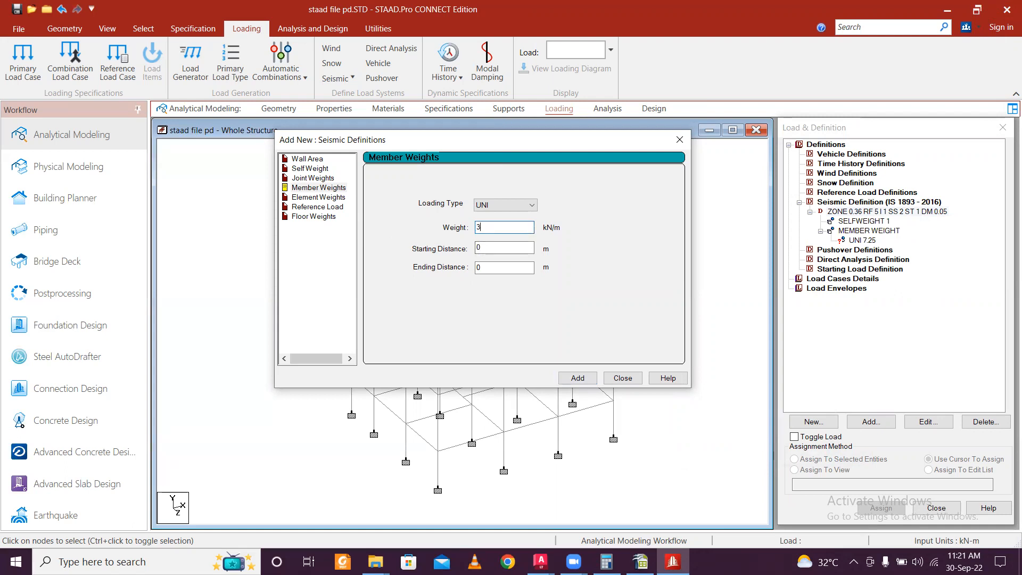
{"action": "left_click", "coordinate": [584, 377]}
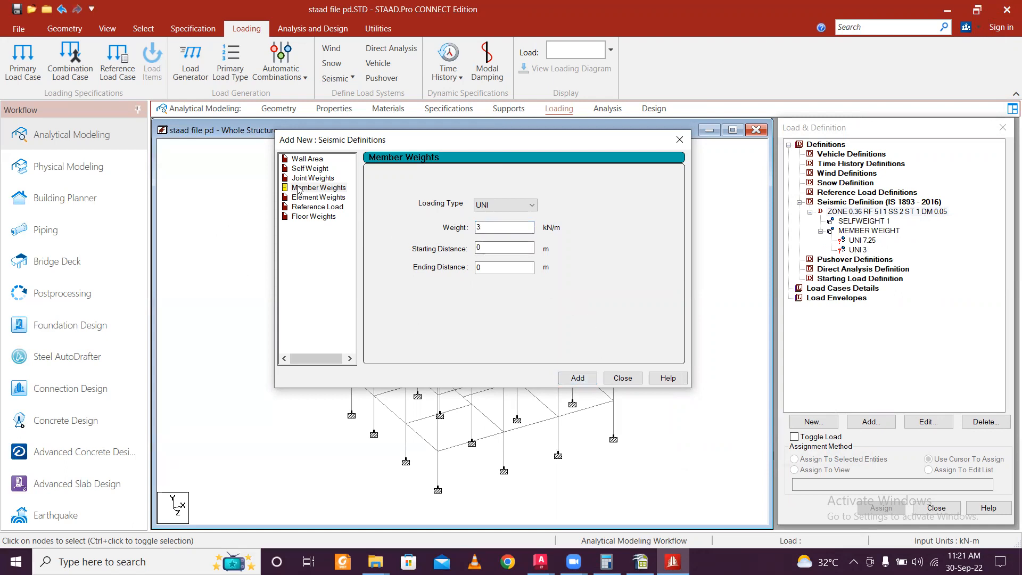
Step: Open the floor weights of the seismic definition and set the pressure to 3.125 kN/m2
{"action": "left_click", "coordinate": [327, 198]}
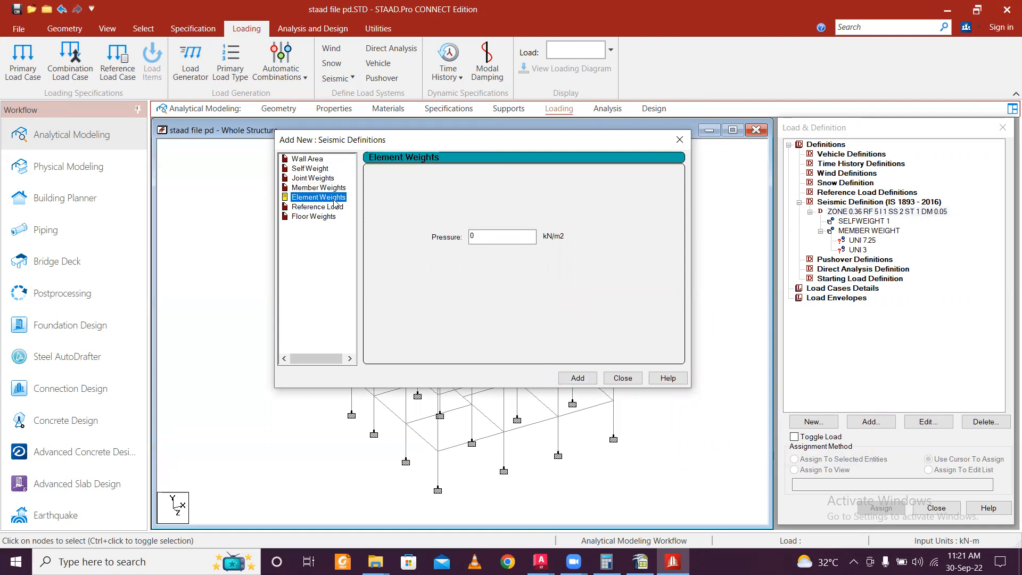
{"action": "left_click", "coordinate": [322, 218]}
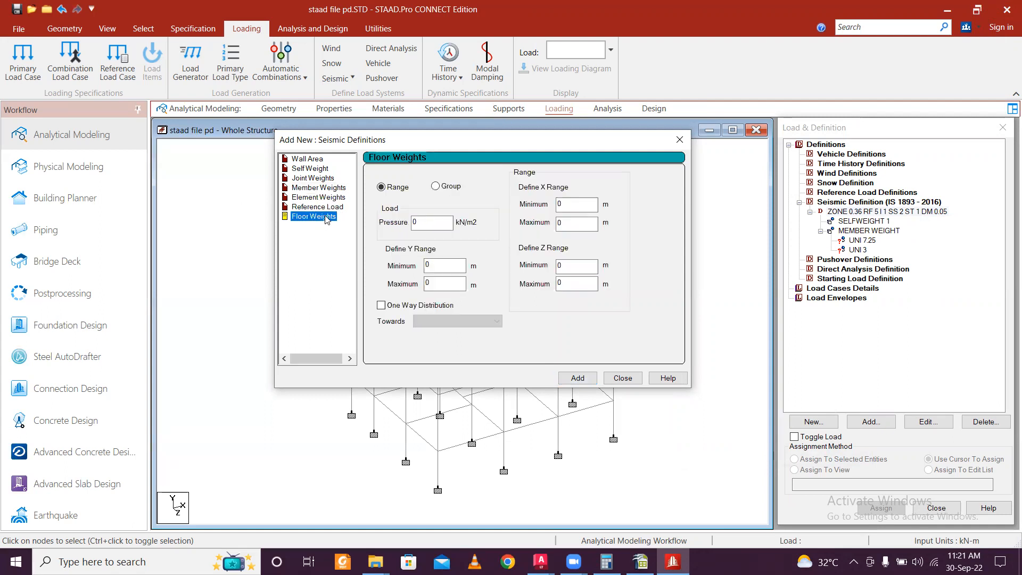
{"action": "double_click", "coordinate": [431, 222]}
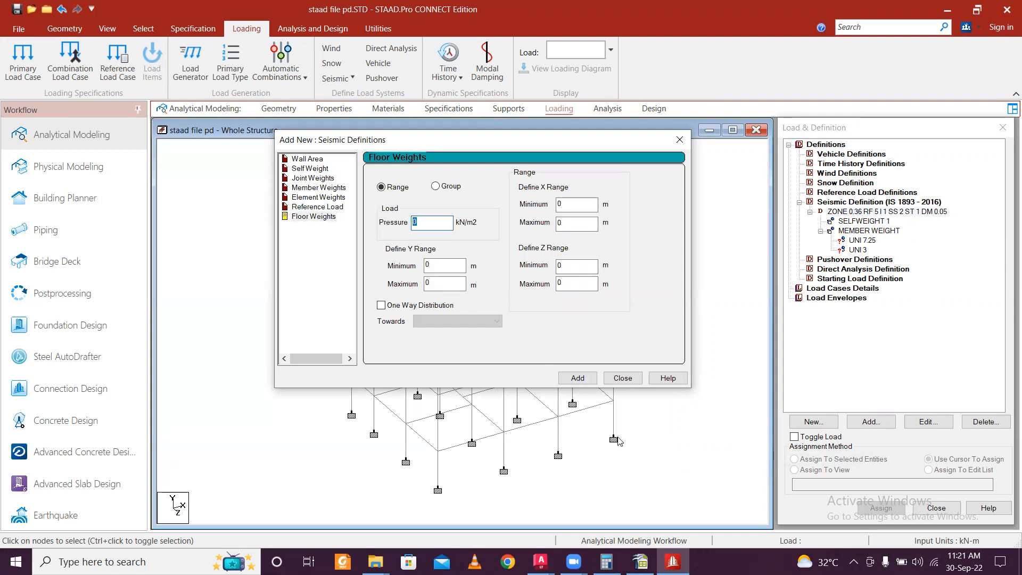
{"action": "type", "text": "3.125"}
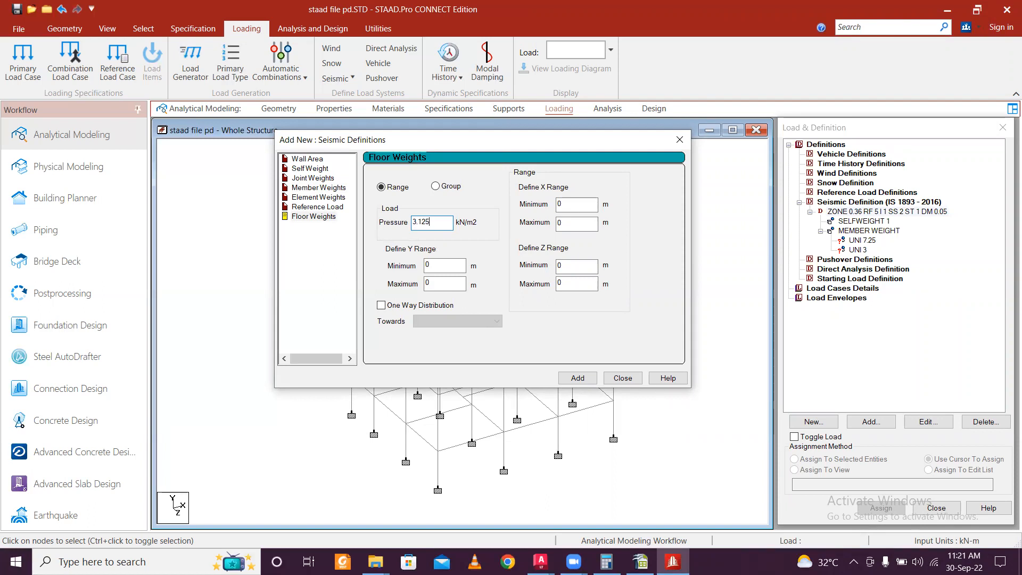
Step: Switch to AutoCAD to examine the storey heights in the section on AB, and return to STAAD.Pro
{"action": "left_click", "coordinate": [541, 562]}
{"action": "left_click", "coordinate": [472, 499]}
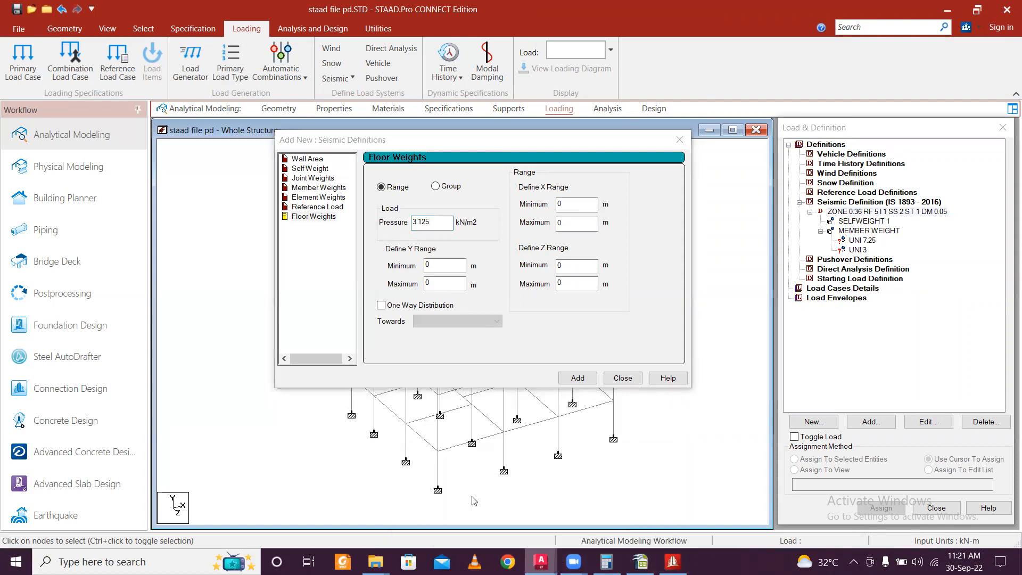
{"action": "scroll", "coordinate": [705, 313], "scroll_direction": "down", "scroll_amount": 6}
{"action": "scroll", "coordinate": [642, 299], "scroll_direction": "up", "scroll_amount": 8}
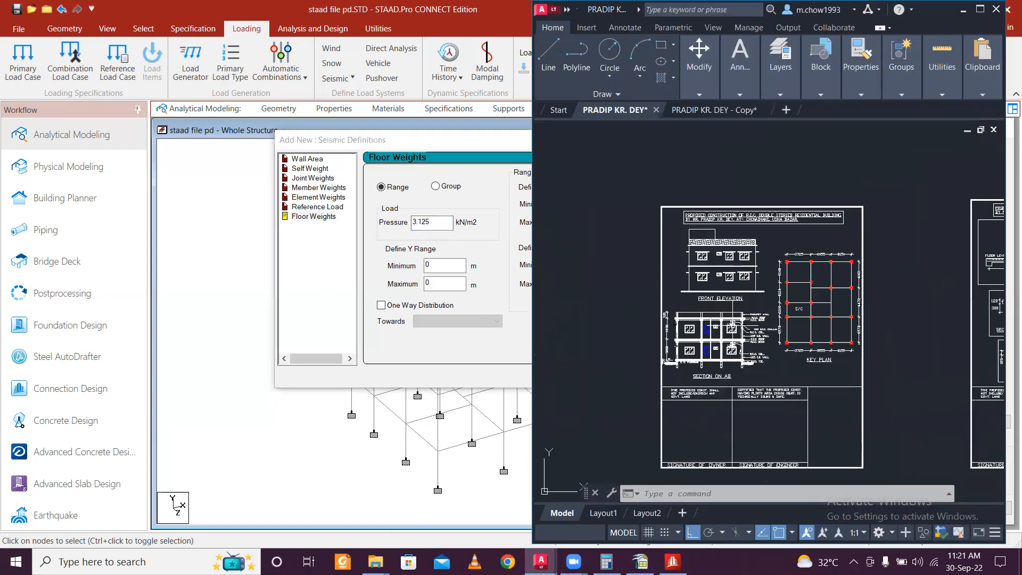
{"action": "scroll", "coordinate": [701, 379], "scroll_direction": "up", "scroll_amount": 2}
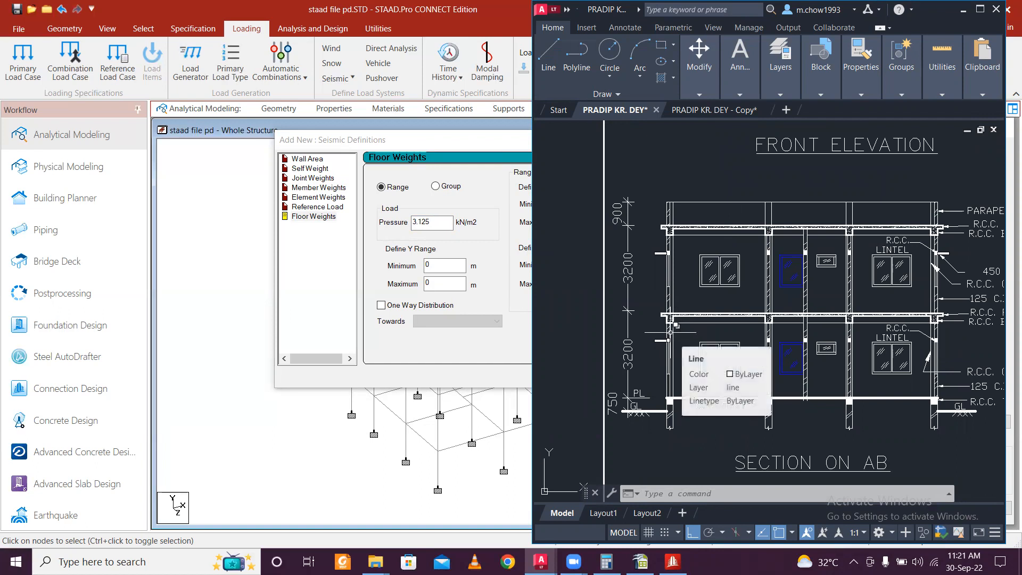
{"action": "left_click", "coordinate": [963, 10]}
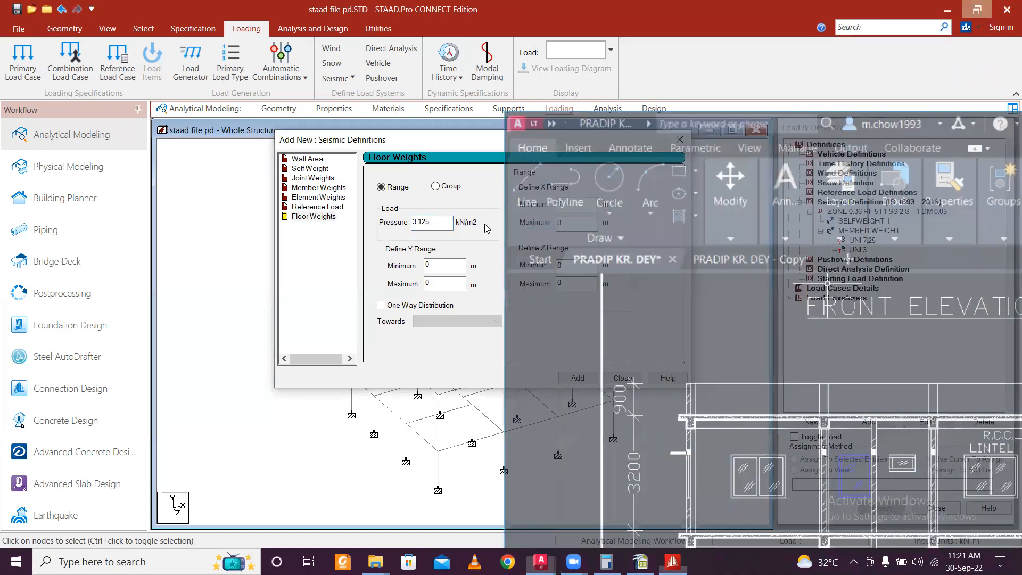
Step: Set the floor weight's Y range from 3 to 6.5 m and add it to the seismic definition
{"action": "double_click", "coordinate": [436, 265]}
{"action": "type", "text": "3"}
{"action": "double_click", "coordinate": [451, 284]}
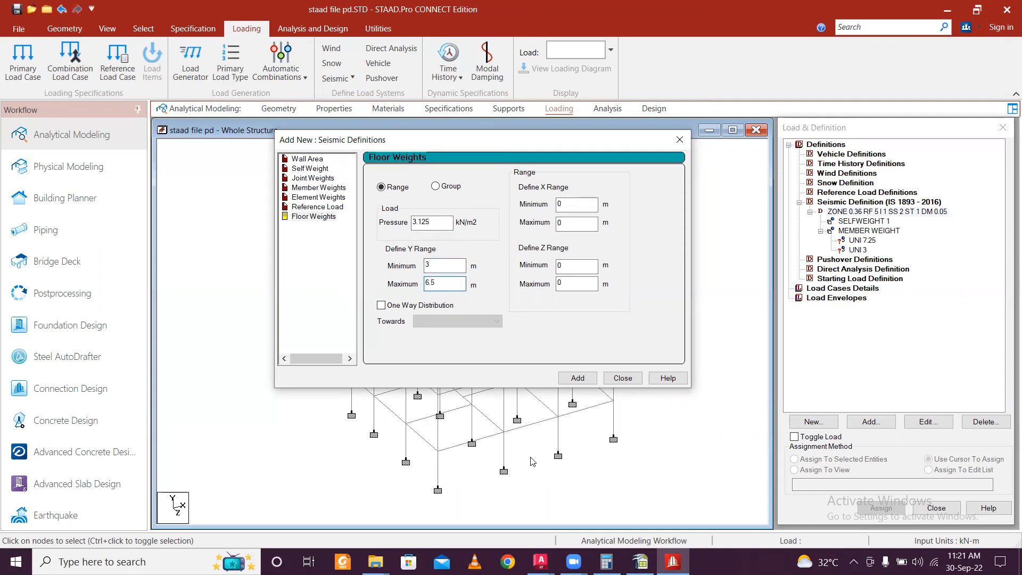
{"action": "left_click", "coordinate": [577, 379]}
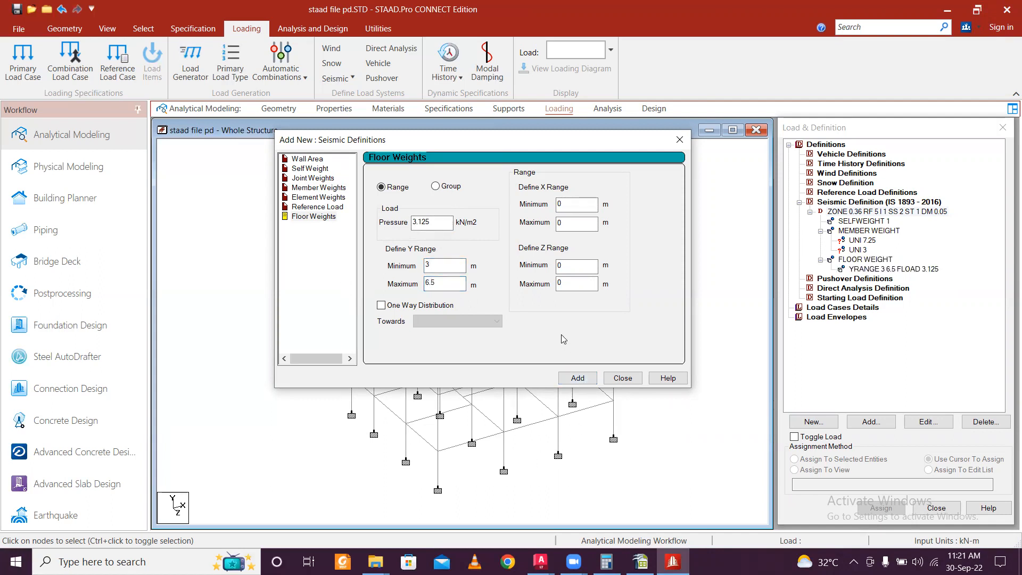
{"action": "left_click", "coordinate": [621, 379]}
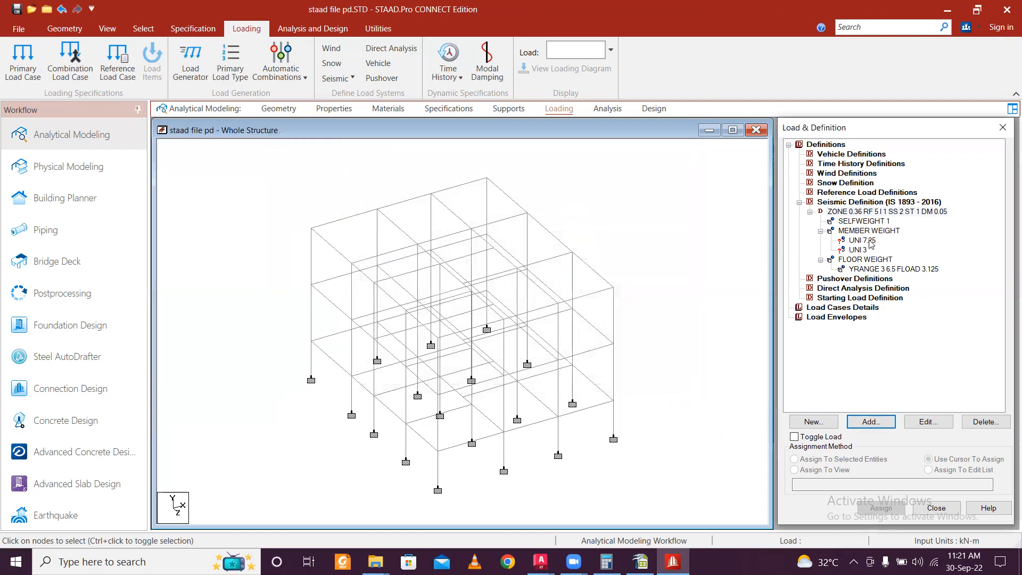
Step: Add primary load case 1 with the loading type Seismic and the title SLX
{"action": "left_click", "coordinate": [824, 309]}
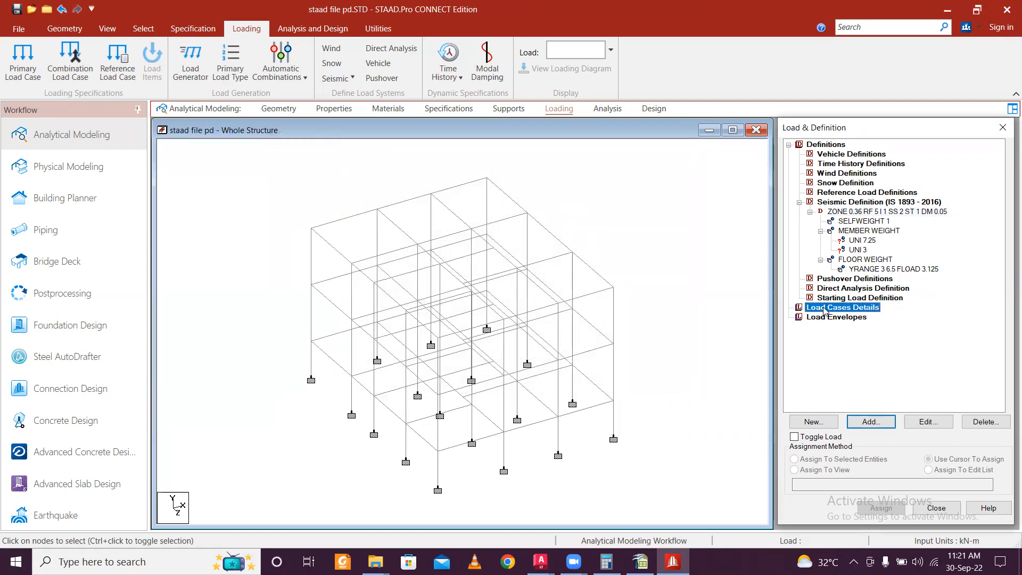
{"action": "left_click", "coordinate": [870, 422]}
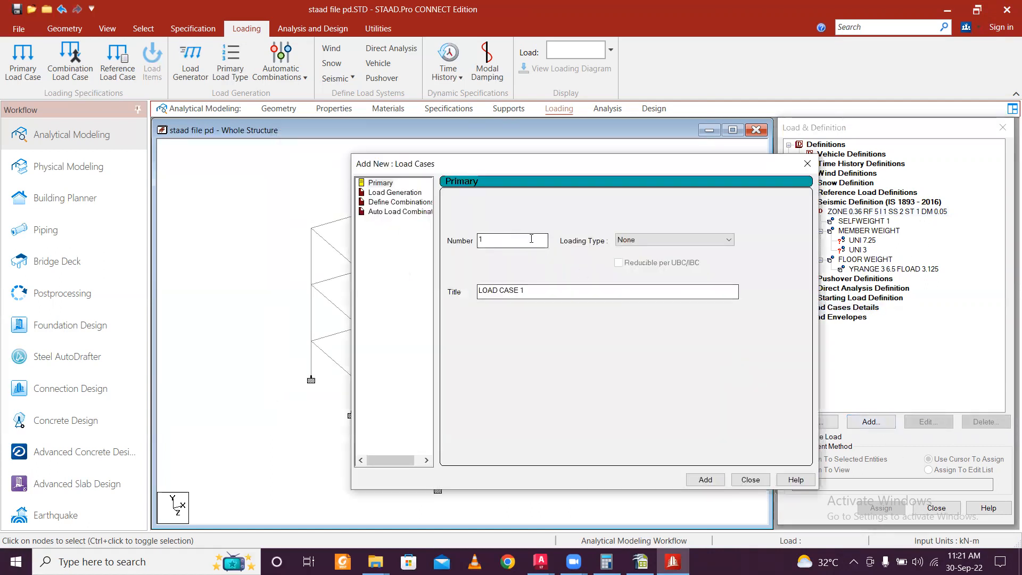
{"action": "left_click", "coordinate": [635, 241]}
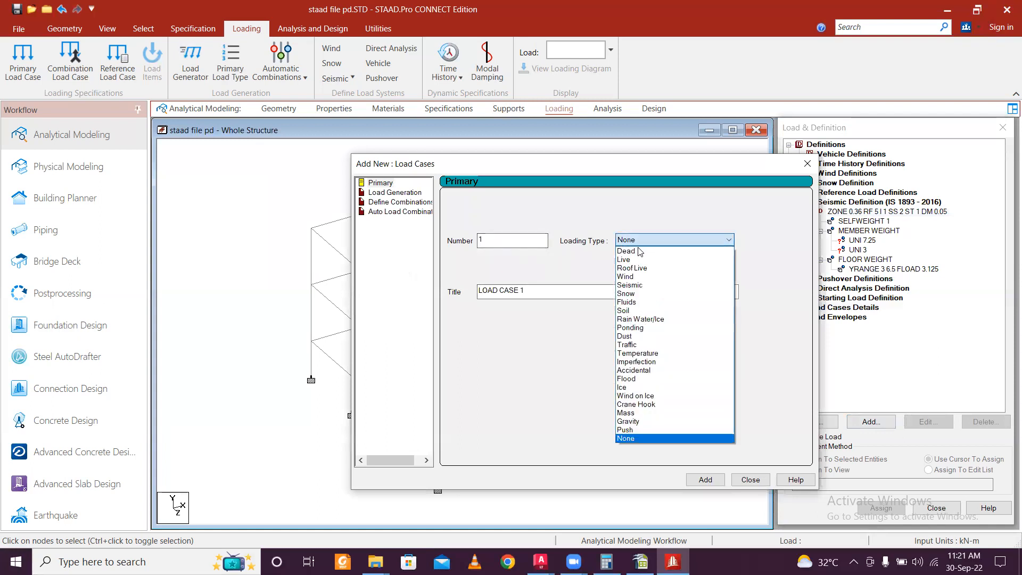
{"action": "left_click", "coordinate": [653, 288]}
{"action": "left_click_drag", "start_coordinate": [574, 294], "coordinate": [365, 281]}
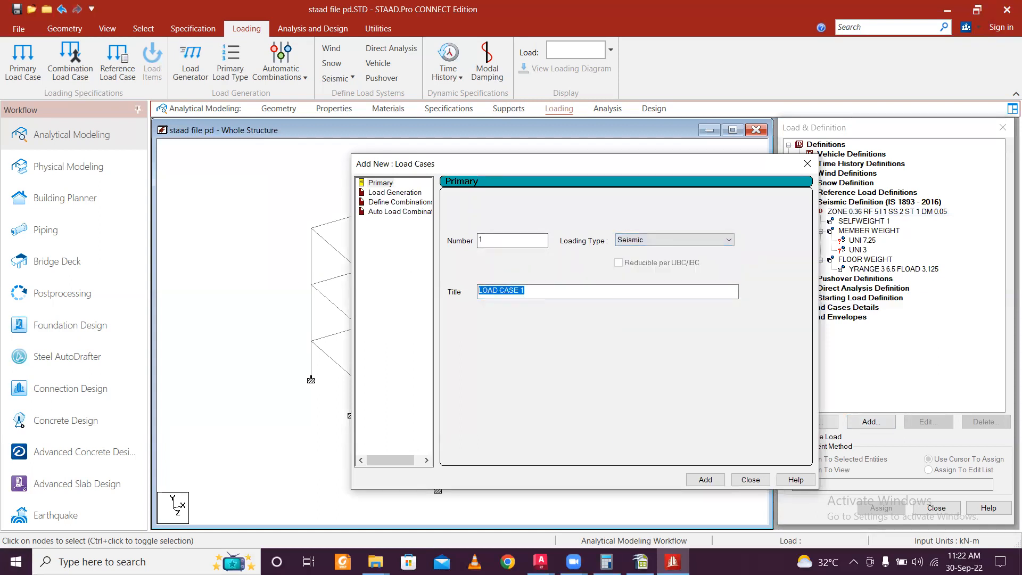
{"action": "type", "text": "SLX"}
{"action": "left_click_drag", "start_coordinate": [616, 165], "coordinate": [612, 103]}
{"action": "left_click", "coordinate": [700, 418]}
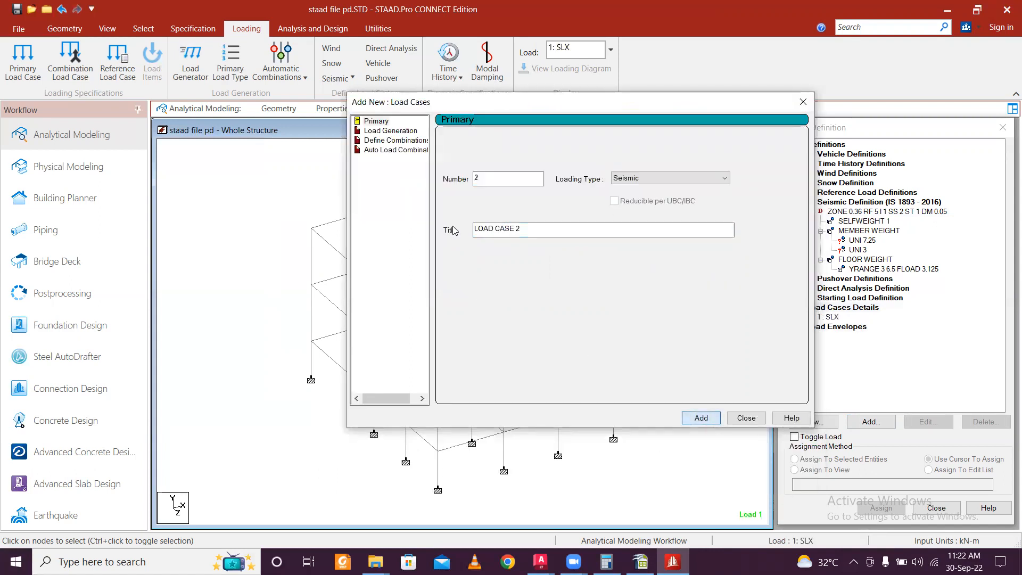
Step: Add a second seismic primary load case titled SLZ
{"action": "type", "text": "SL"}
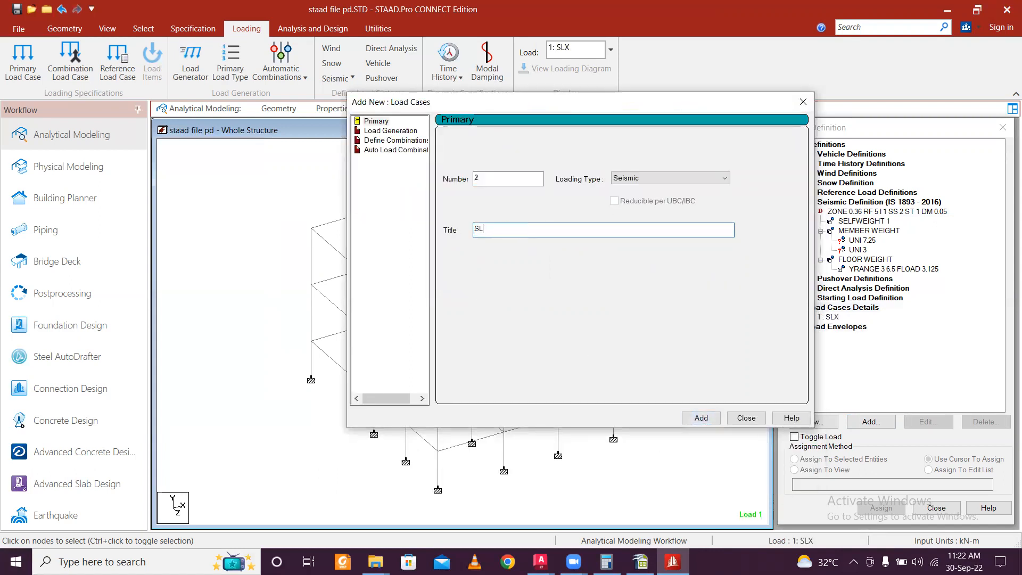
{"action": "type", "text": "Z"}
{"action": "left_click", "coordinate": [701, 418]}
Step: Add primary load case 3 with the loading type Dead and the title DL
{"action": "left_click", "coordinate": [641, 177]}
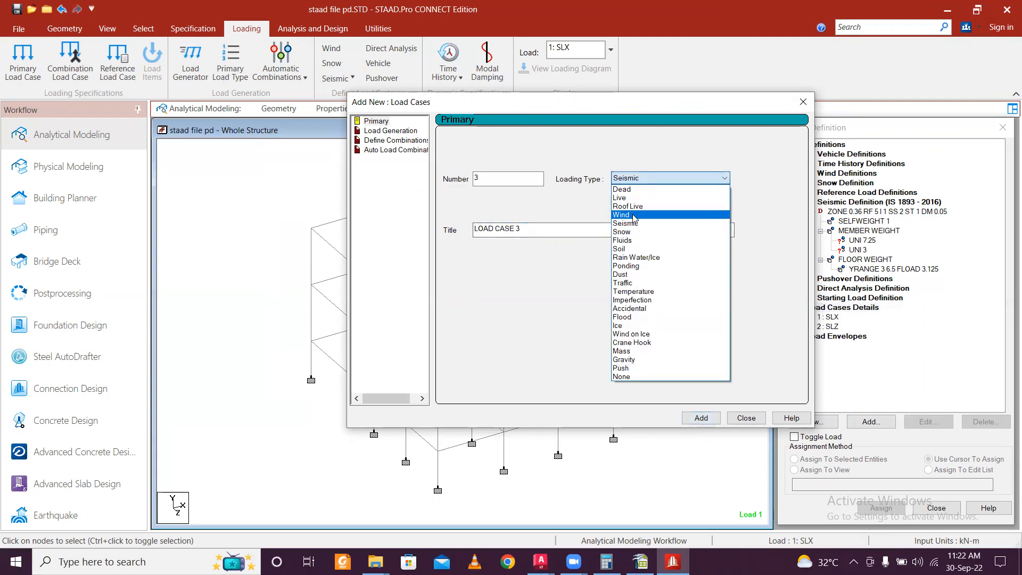
{"action": "left_click", "coordinate": [638, 192]}
{"action": "key", "text": "Tab"}
{"action": "type", "text": "D"}
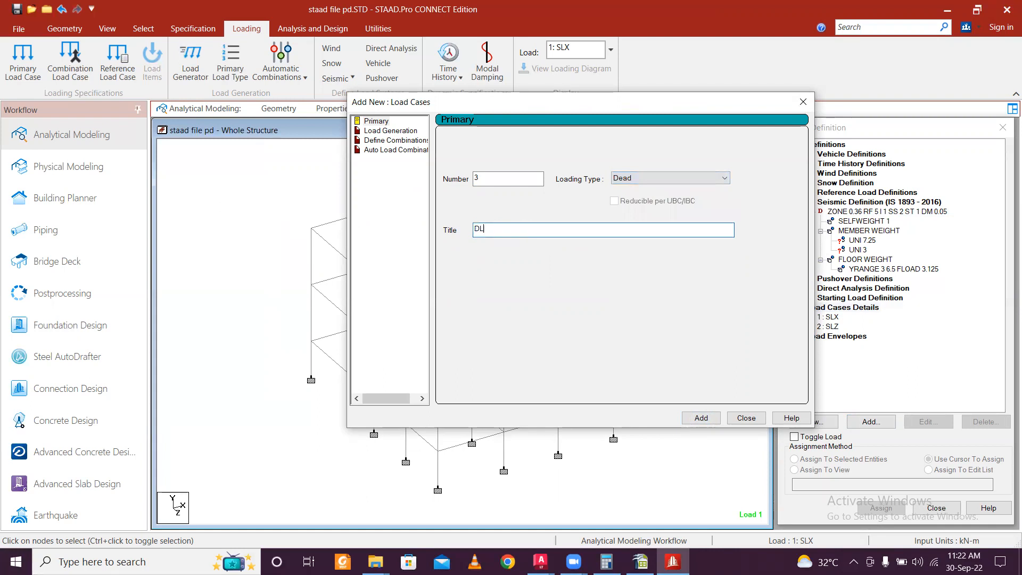
{"action": "left_click", "coordinate": [699, 418]}
Step: Add primary load case 4 with the loading type Live and the title LL, and finish creating load cases
{"action": "left_click", "coordinate": [662, 179]}
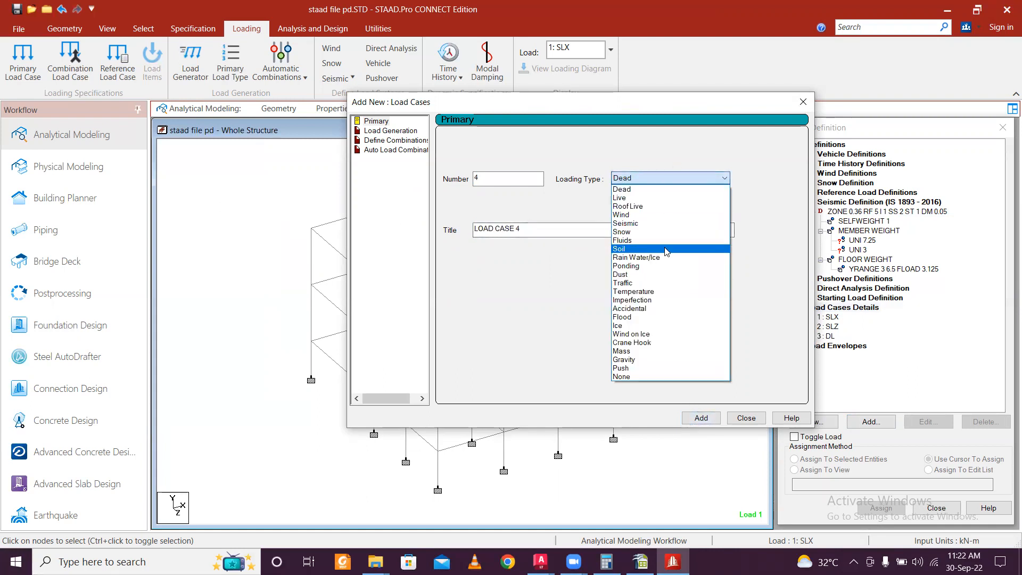
{"action": "left_click", "coordinate": [663, 206]}
{"action": "triple_click", "coordinate": [552, 228]}
{"action": "type", "text": "L"}
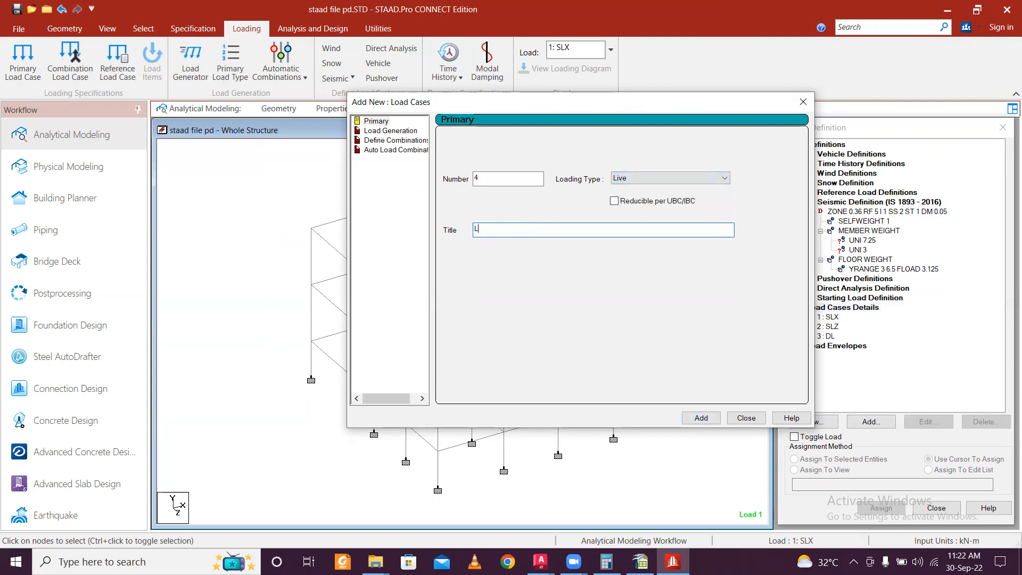
{"action": "left_click", "coordinate": [700, 415]}
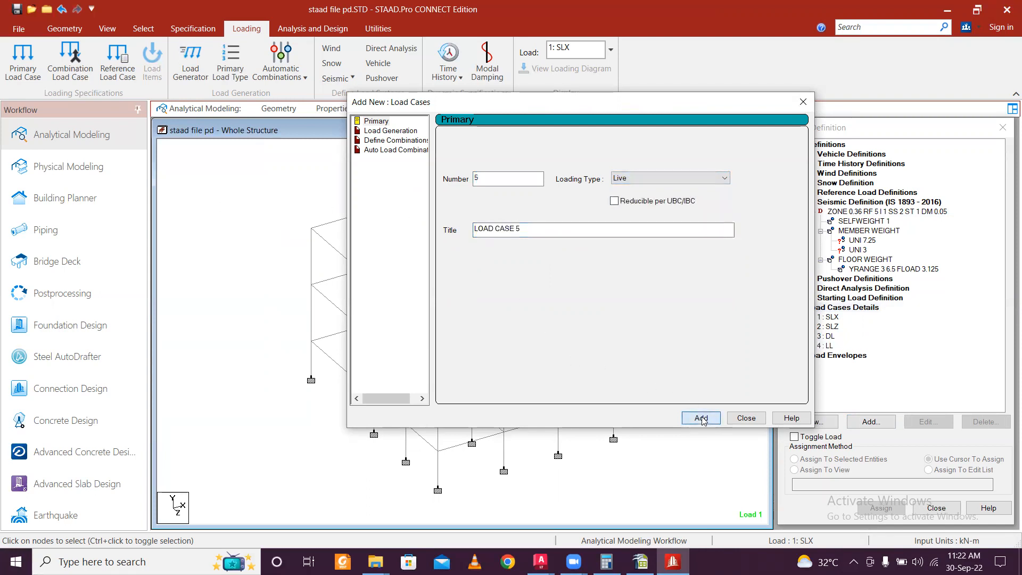
{"action": "left_click", "coordinate": [746, 418]}
Step: Add a seismic load in the X direction with factor 1 to load case SLX
{"action": "left_click", "coordinate": [831, 318]}
{"action": "left_click", "coordinate": [872, 419]}
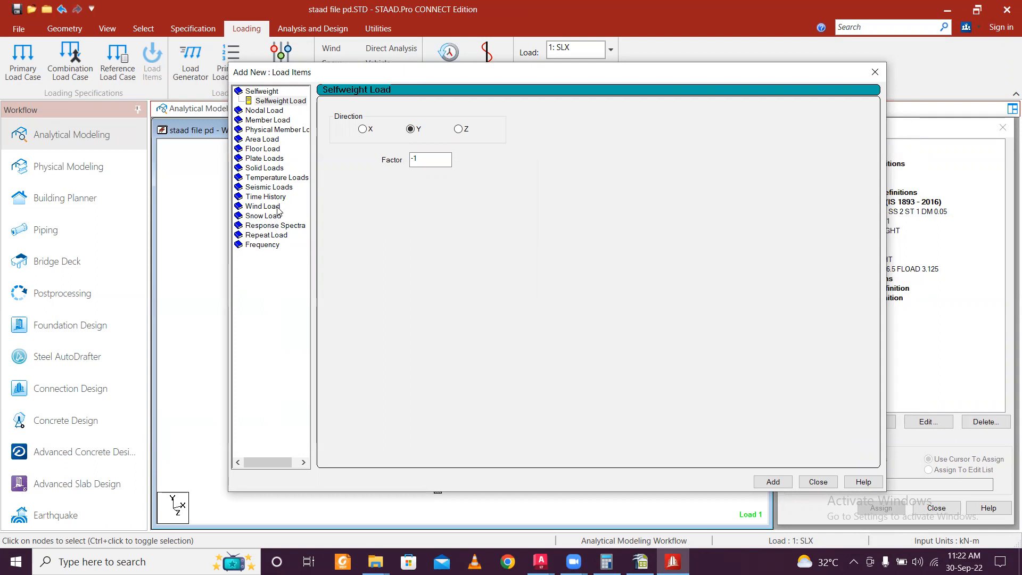
{"action": "left_click", "coordinate": [268, 187]}
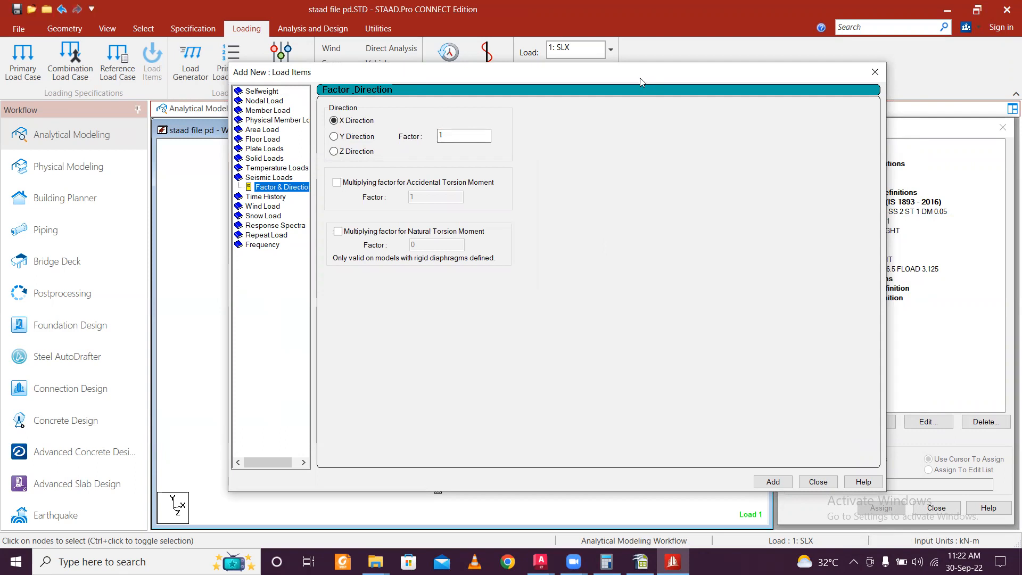
{"action": "left_click_drag", "start_coordinate": [640, 78], "coordinate": [628, 53]}
{"action": "left_click", "coordinate": [760, 456]}
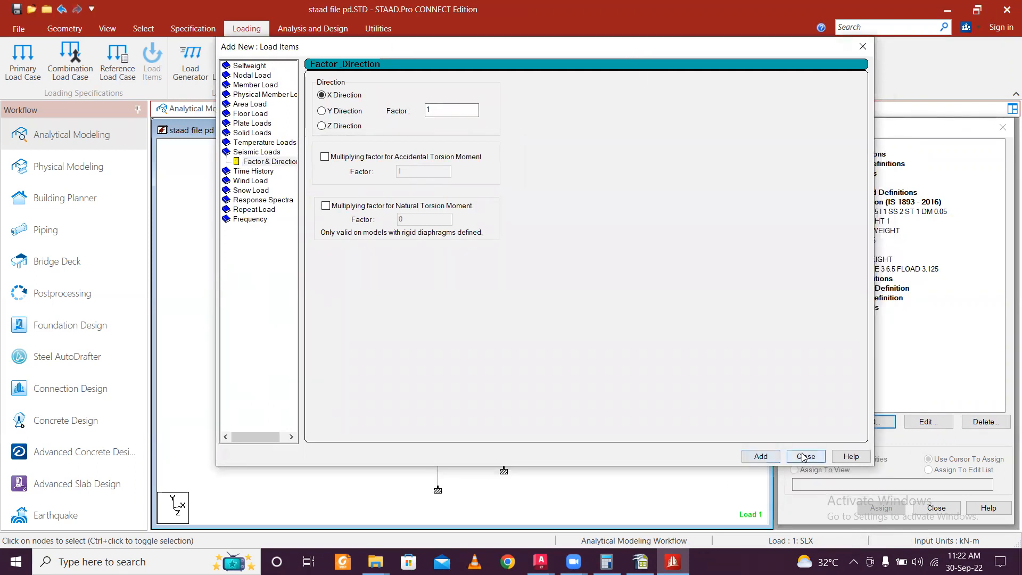
{"action": "left_click", "coordinate": [804, 456]}
Step: Add a seismic load in the Z direction with factor 1 to load case SLZ
{"action": "left_click", "coordinate": [827, 336]}
{"action": "left_click", "coordinate": [873, 425]}
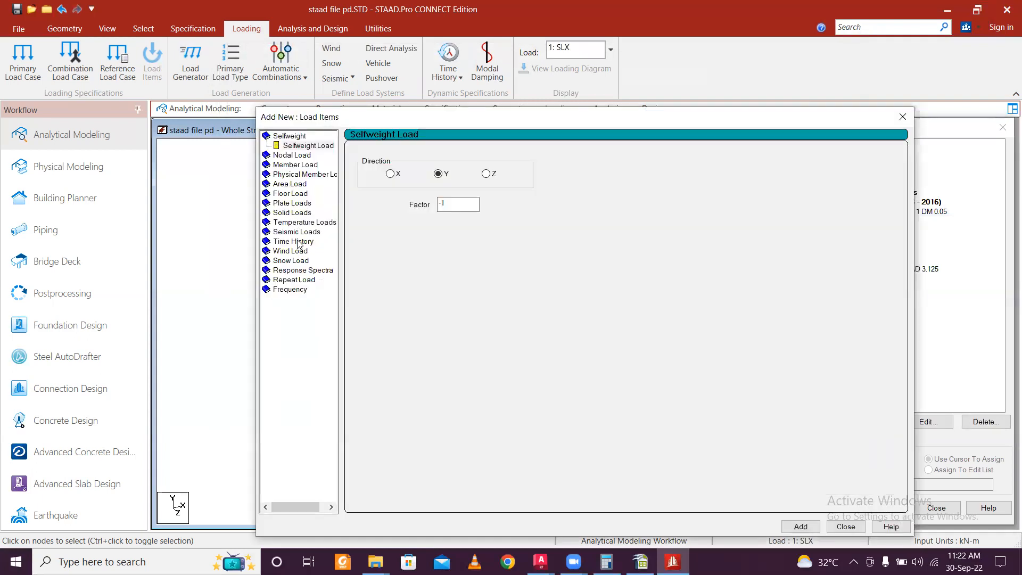
{"action": "left_click", "coordinate": [298, 235]}
{"action": "left_click", "coordinate": [361, 196]}
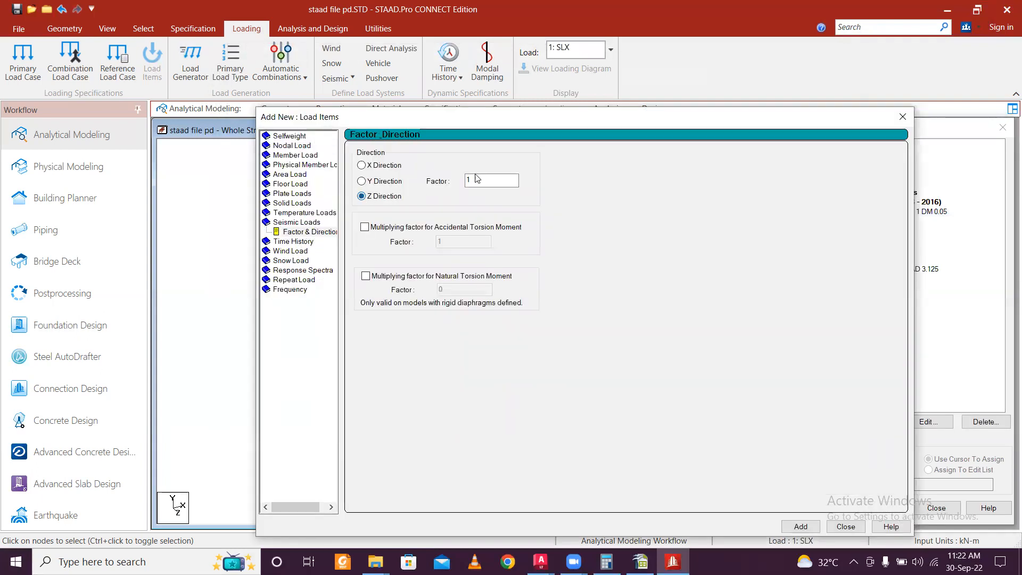
{"action": "left_click_drag", "start_coordinate": [528, 116], "coordinate": [521, 49]}
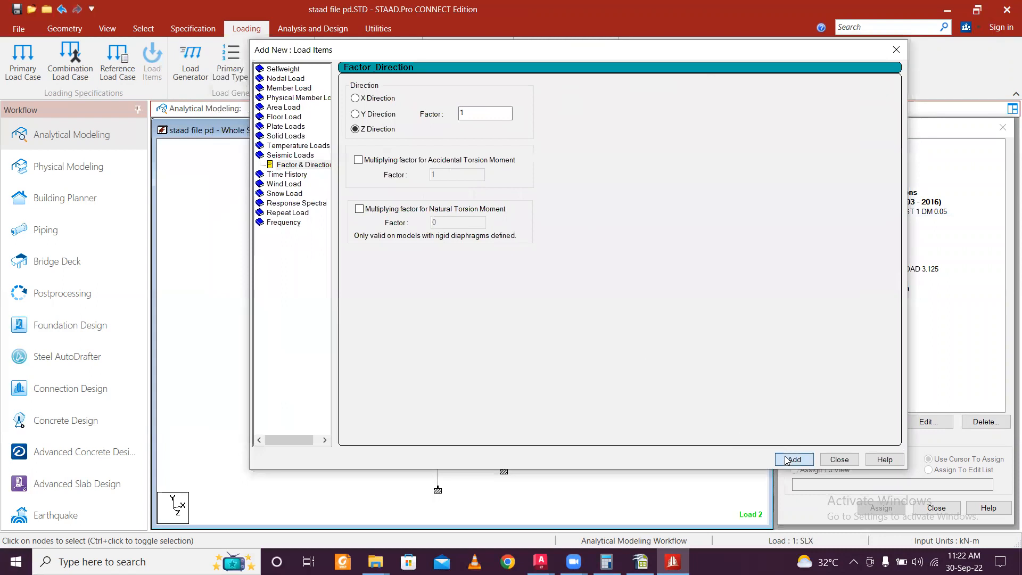
{"action": "left_click", "coordinate": [843, 460]}
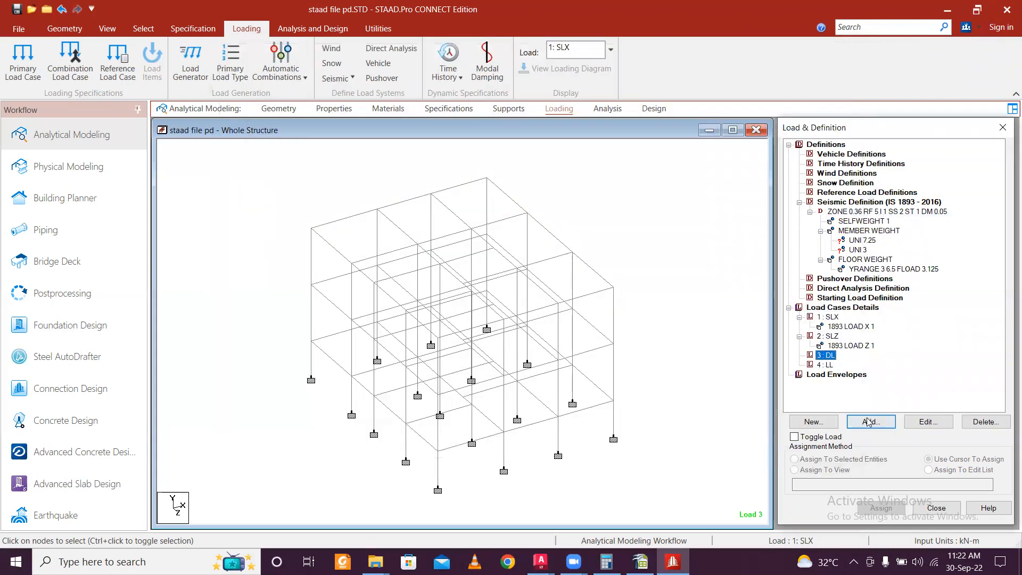
Step: Add a selfweight load in the Y direction with factor -1 to load case DL
{"action": "left_click", "coordinate": [867, 420]}
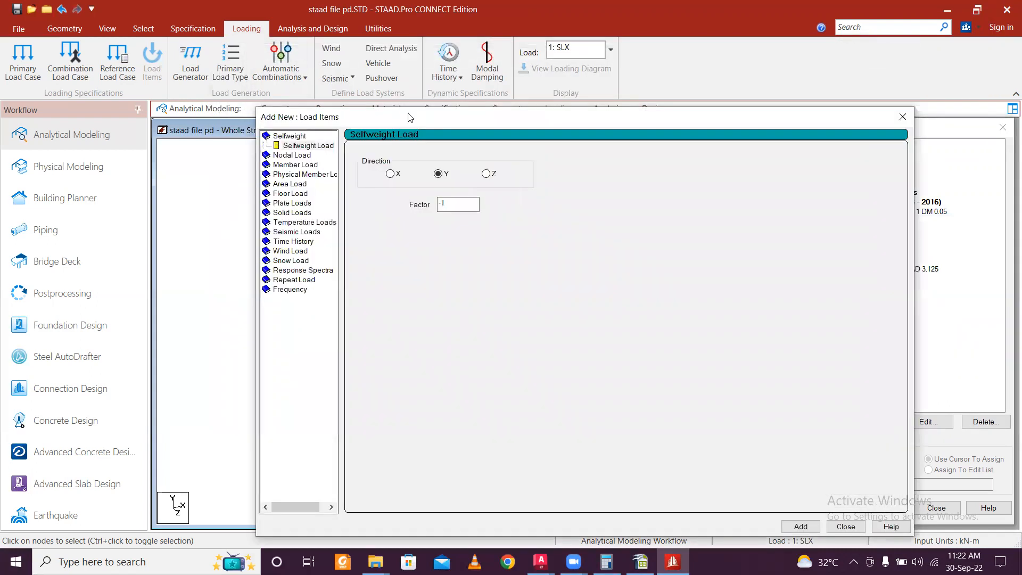
{"action": "left_click_drag", "start_coordinate": [410, 117], "coordinate": [326, 49]}
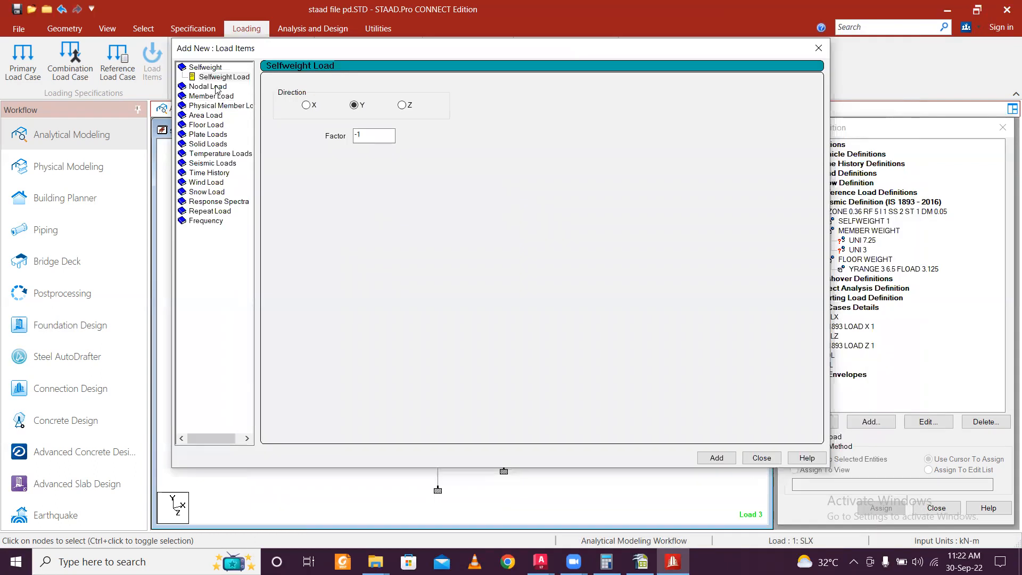
{"action": "double_click", "coordinate": [213, 68]}
{"action": "double_click", "coordinate": [213, 68]}
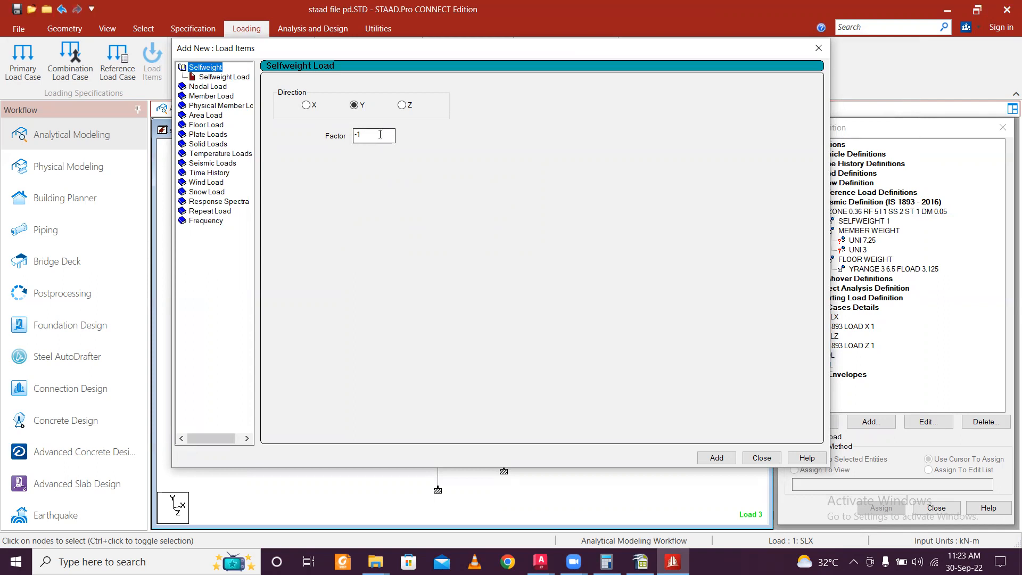
{"action": "left_click", "coordinate": [729, 459]}
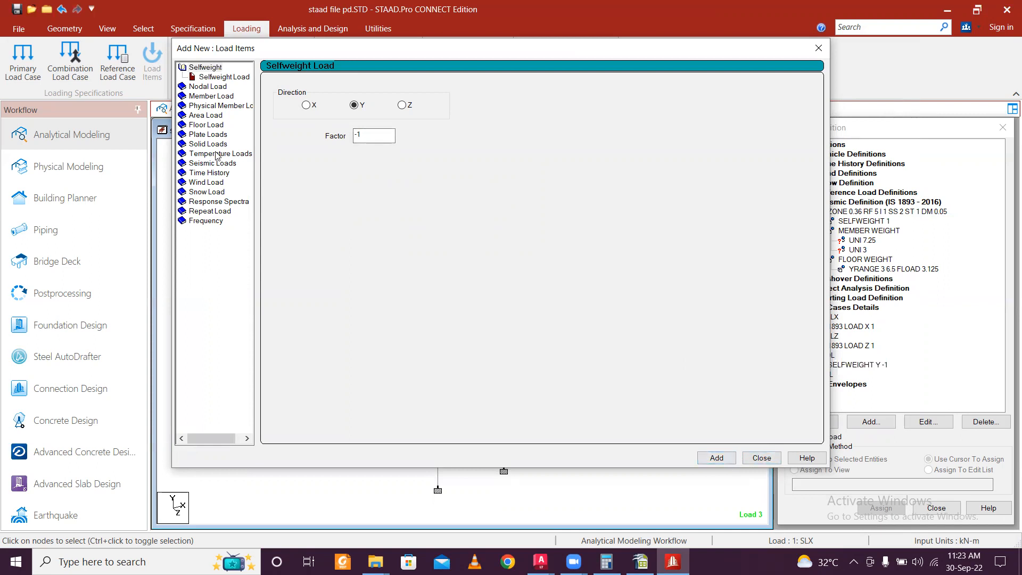
Step: Add a floor load of -3.125 kN/m2 in global Y to load case DL for the Y range 3 to 6.5 m
{"action": "left_click", "coordinate": [215, 125]}
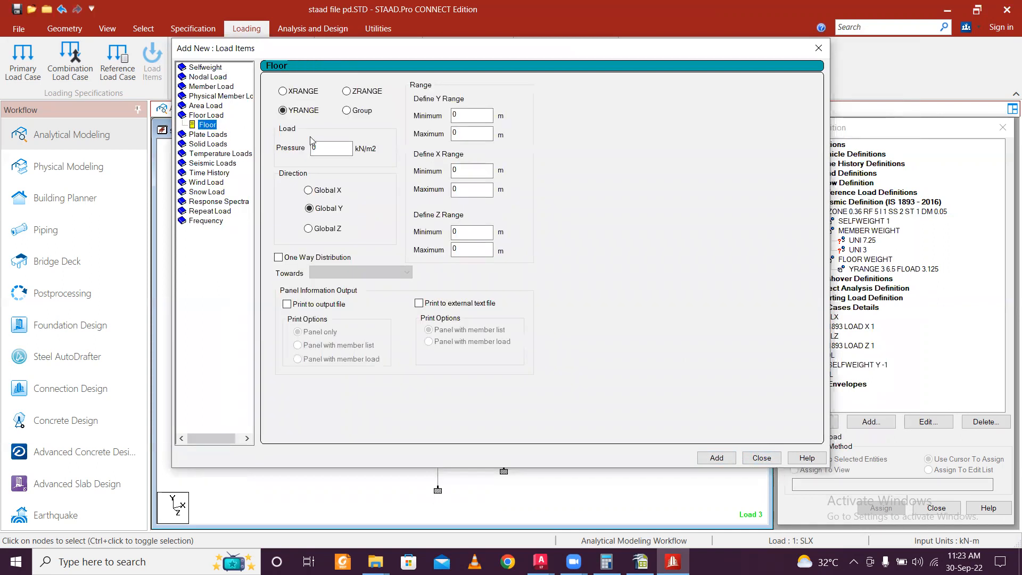
{"action": "double_click", "coordinate": [345, 152]}
{"action": "type", "text": "-3.125"}
{"action": "double_click", "coordinate": [469, 116]}
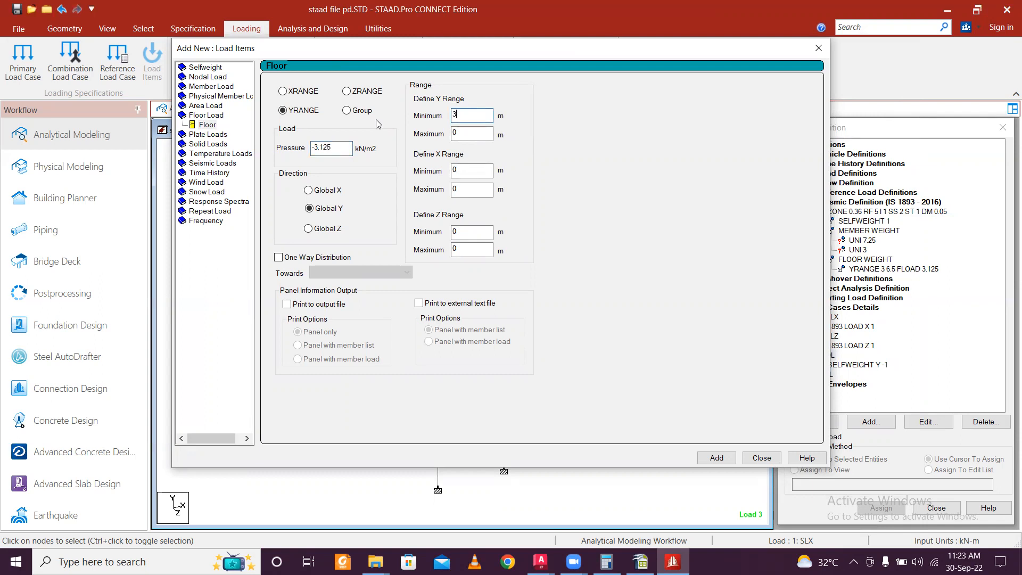
{"action": "key", "text": "Tab"}
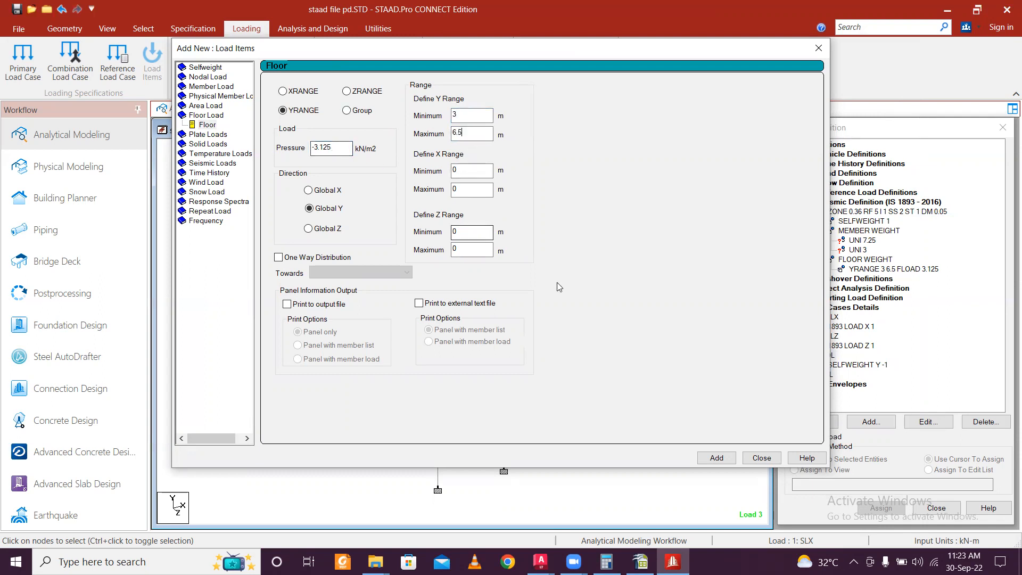
{"action": "left_click", "coordinate": [727, 464]}
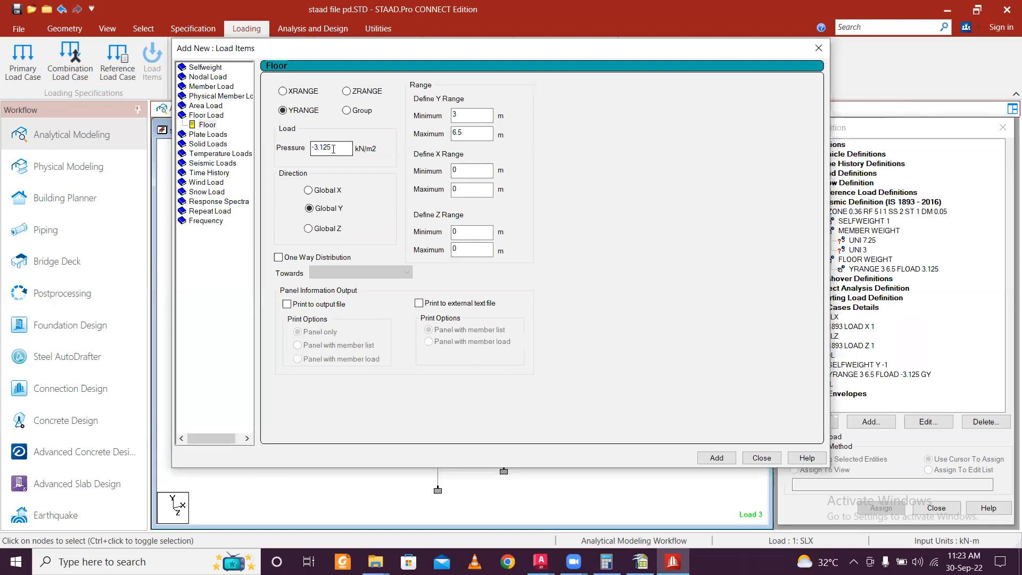
Step: Add another floor load of -0.5 kN/m2 in global Y to DL over the same 3 to 6.5 m Y range
{"action": "left_click_drag", "start_coordinate": [337, 147], "coordinate": [262, 152]}
{"action": "type", "text": "-5"}
{"action": "left_click", "coordinate": [719, 458]}
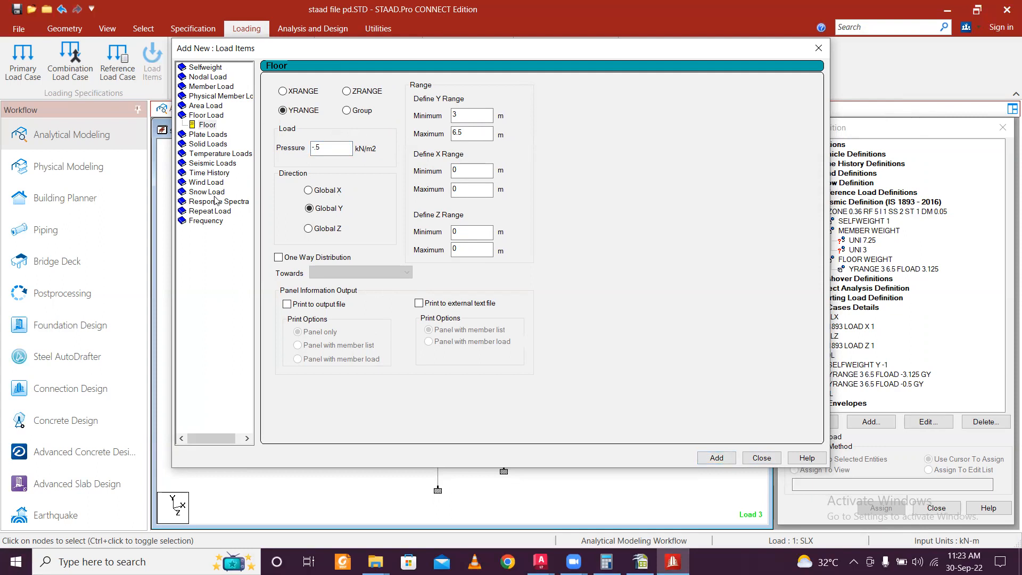
Step: Add a uniform member force of -7.25 kN/m in the GY direction to load case DL
{"action": "left_click", "coordinate": [213, 87]}
{"action": "left_click", "coordinate": [214, 87]}
{"action": "left_click", "coordinate": [214, 88]}
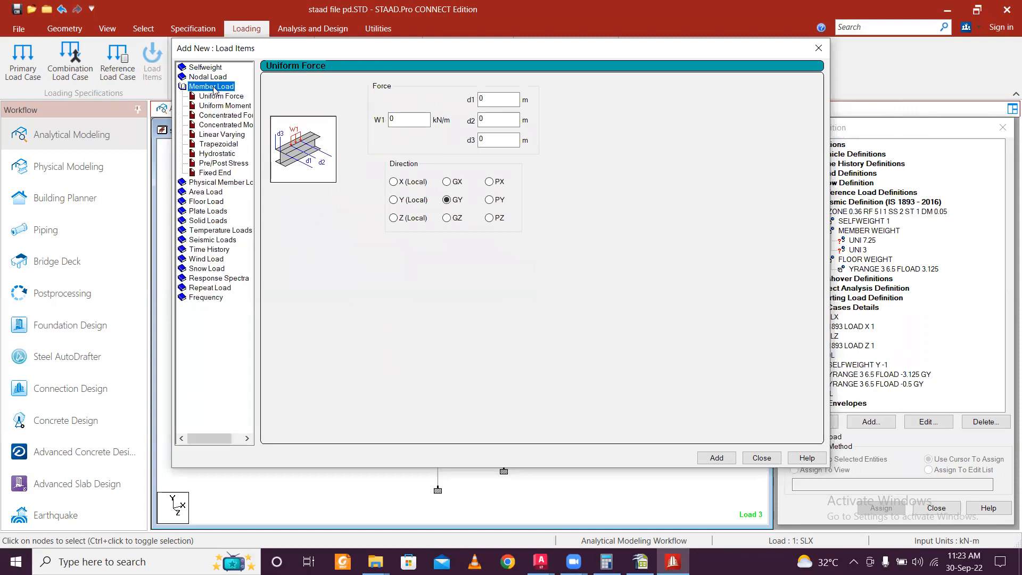
{"action": "left_click_drag", "start_coordinate": [403, 120], "coordinate": [329, 120]}
{"action": "type", "text": "-7"}
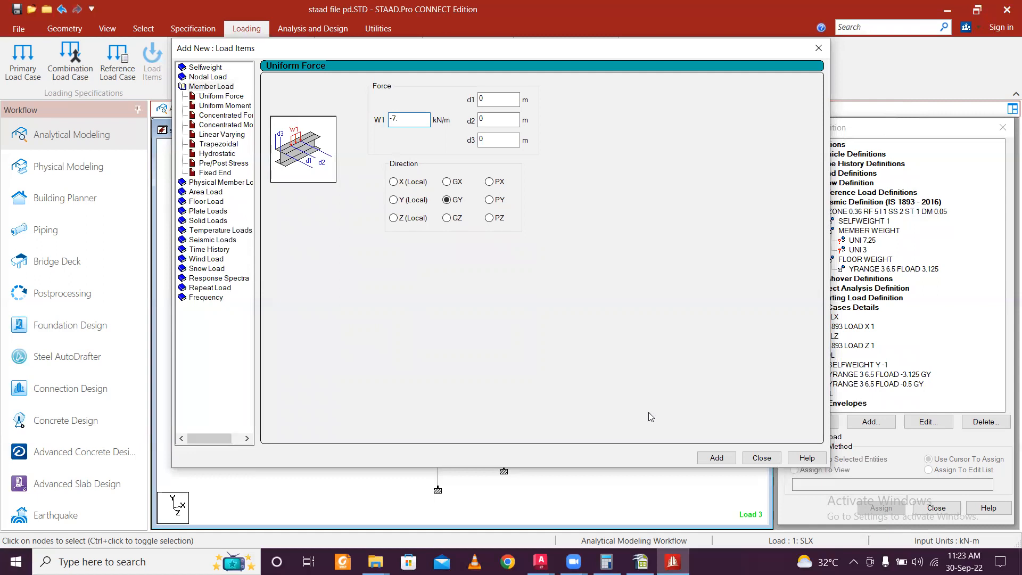
{"action": "left_click", "coordinate": [606, 561]}
{"action": "left_click", "coordinate": [606, 561]}
{"action": "left_click", "coordinate": [720, 459]}
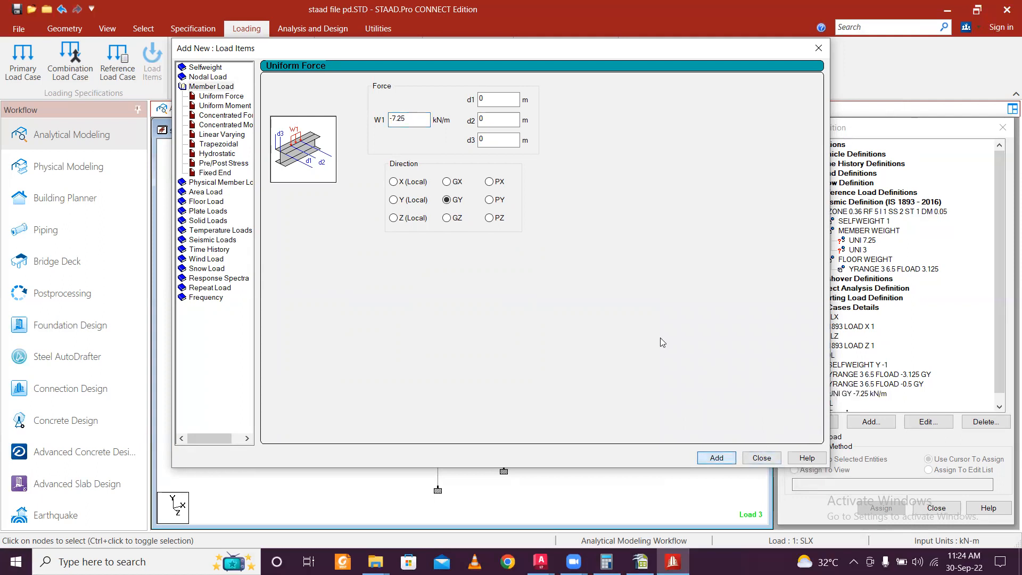
Step: Add a second uniform member force of -3 kN/m in GY to DL and finish adding its load items
{"action": "left_click_drag", "start_coordinate": [409, 119], "coordinate": [303, 121]}
{"action": "type", "text": "-3"}
{"action": "left_click", "coordinate": [716, 458]}
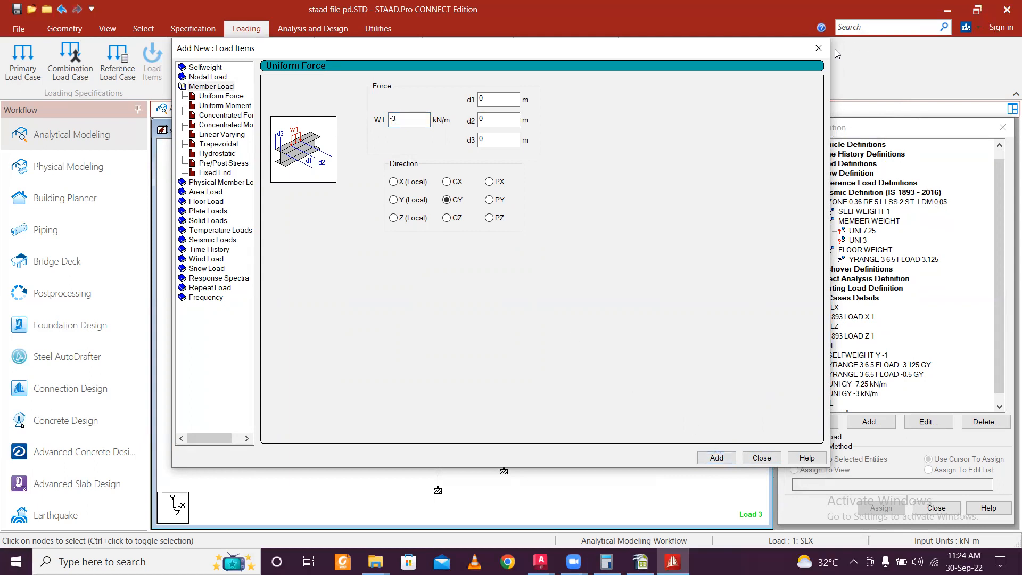
{"action": "left_click", "coordinate": [818, 48]}
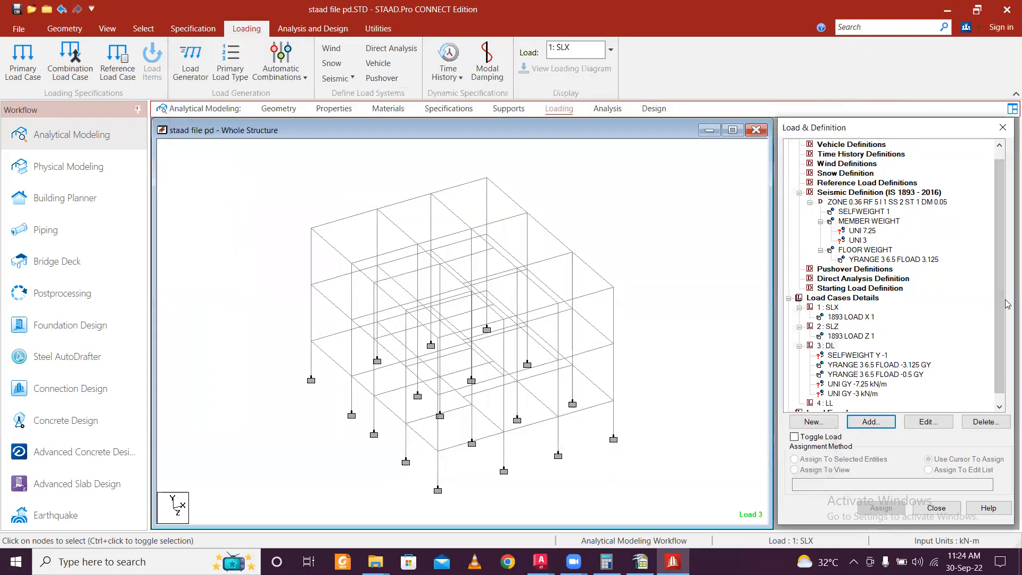
Step: Add a floor load of -2 kN/m2 in global Y to load case LL for the Y range 3 to 6.5 m
{"action": "scroll", "coordinate": [881, 400], "scroll_direction": "down", "scroll_amount": 1}
{"action": "left_click", "coordinate": [826, 394]}
{"action": "left_click", "coordinate": [849, 422]}
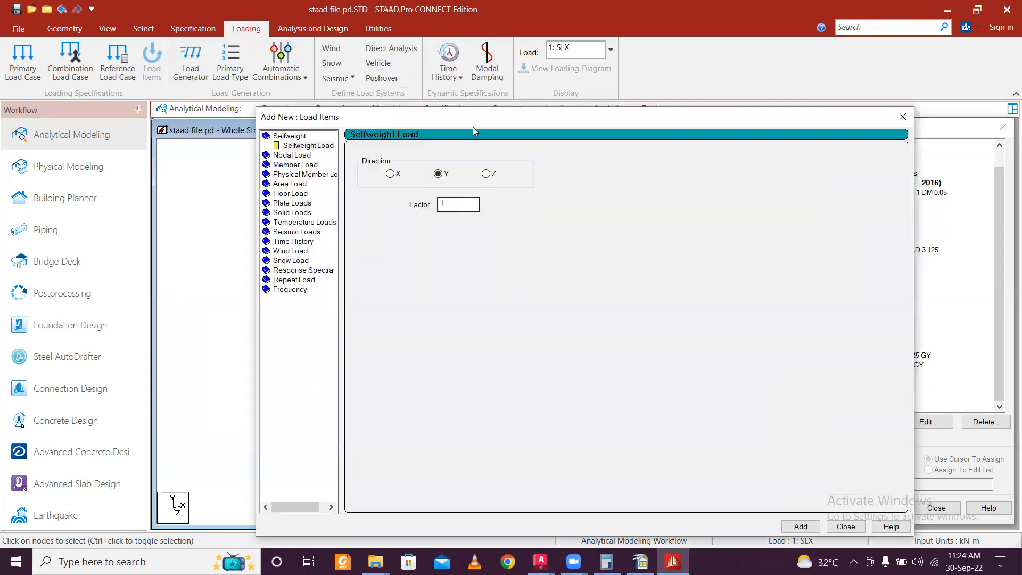
{"action": "left_click_drag", "start_coordinate": [550, 114], "coordinate": [470, 51]}
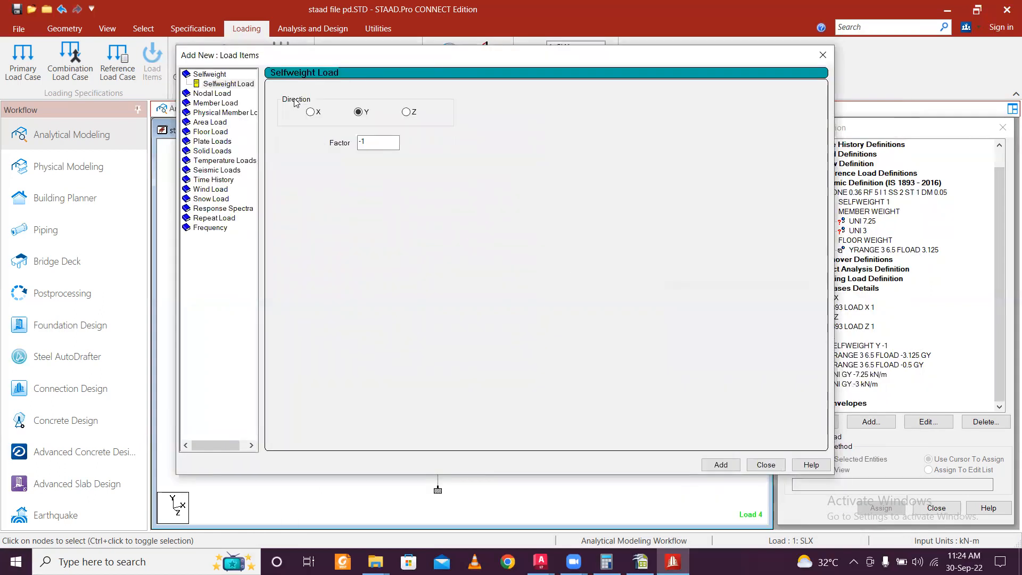
{"action": "left_click", "coordinate": [218, 132]}
{"action": "left_click_drag", "start_coordinate": [332, 156], "coordinate": [273, 166]}
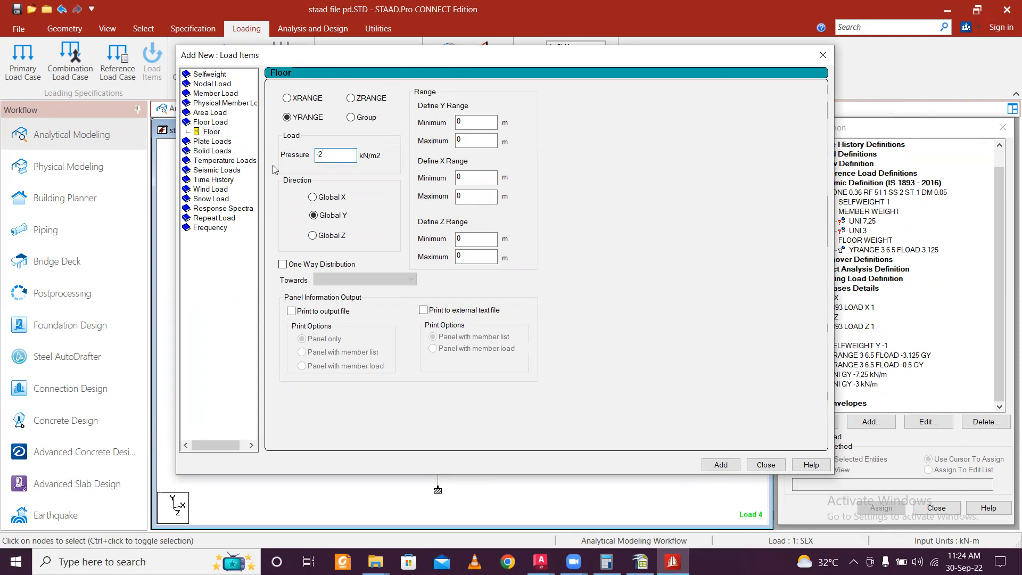
{"action": "left_click_drag", "start_coordinate": [472, 119], "coordinate": [403, 128]}
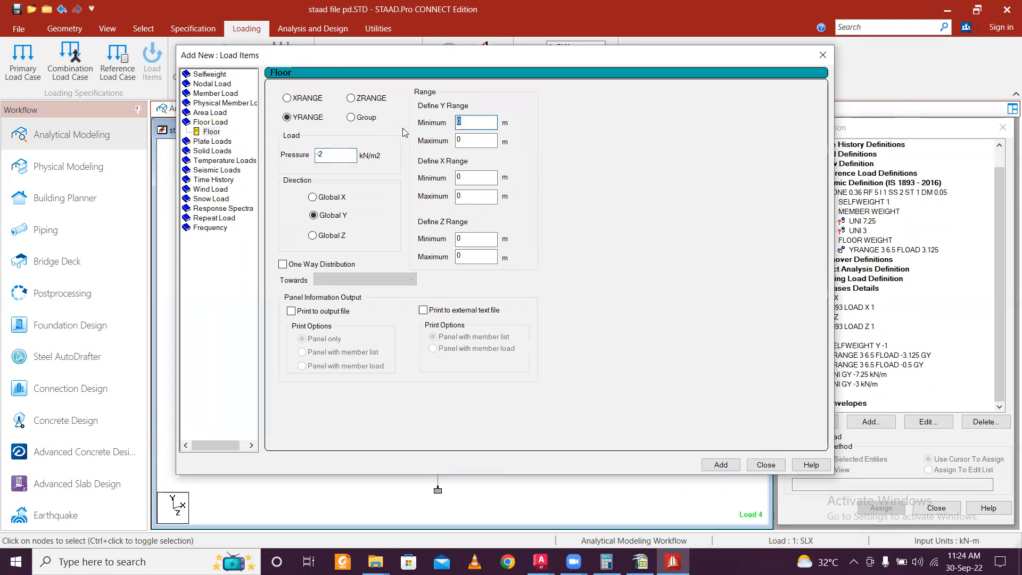
{"action": "left_click", "coordinate": [706, 466]}
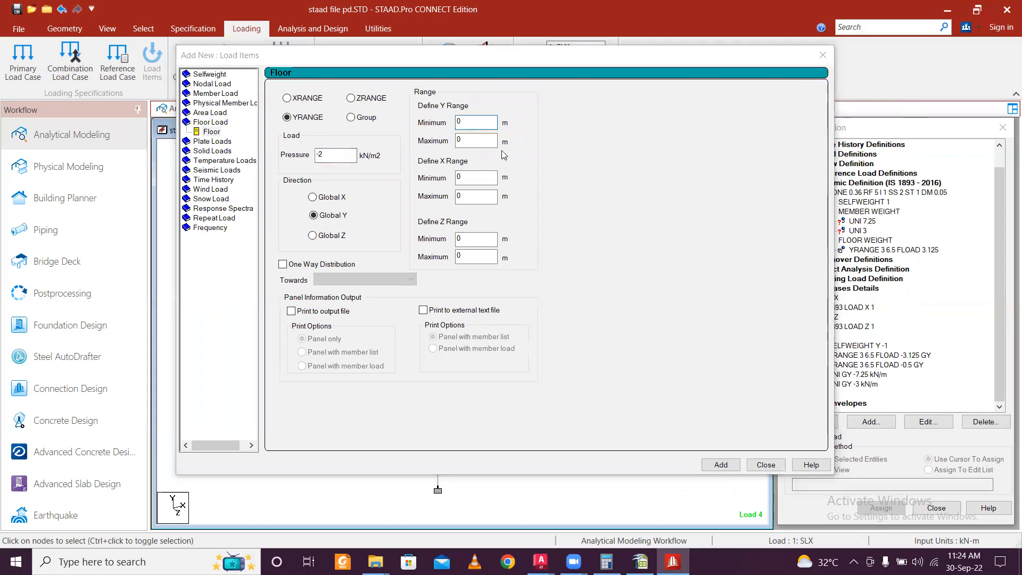
{"action": "type", "text": "3"}
{"action": "key", "text": "Tab"}
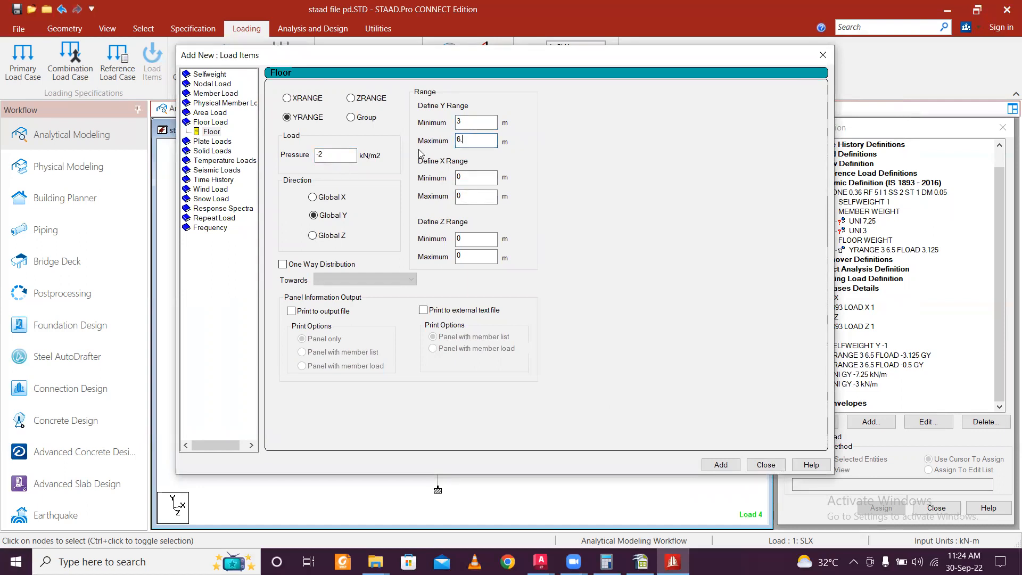
{"action": "left_click", "coordinate": [721, 465]}
{"action": "left_click", "coordinate": [765, 464]}
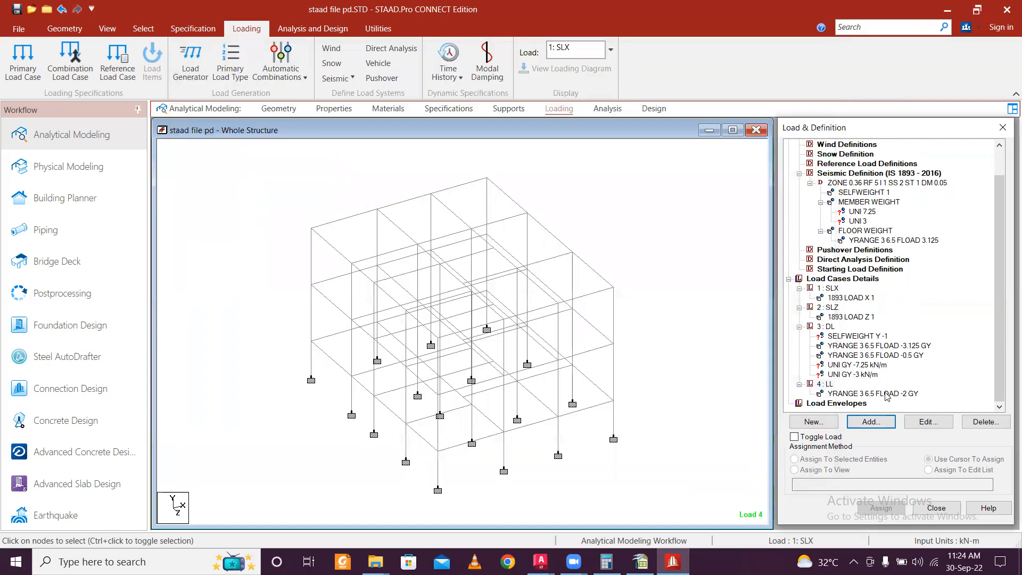
Step: Display the live floor load on the frame and review the member weights and parameters of the seismic definition
{"action": "left_click", "coordinate": [891, 394]}
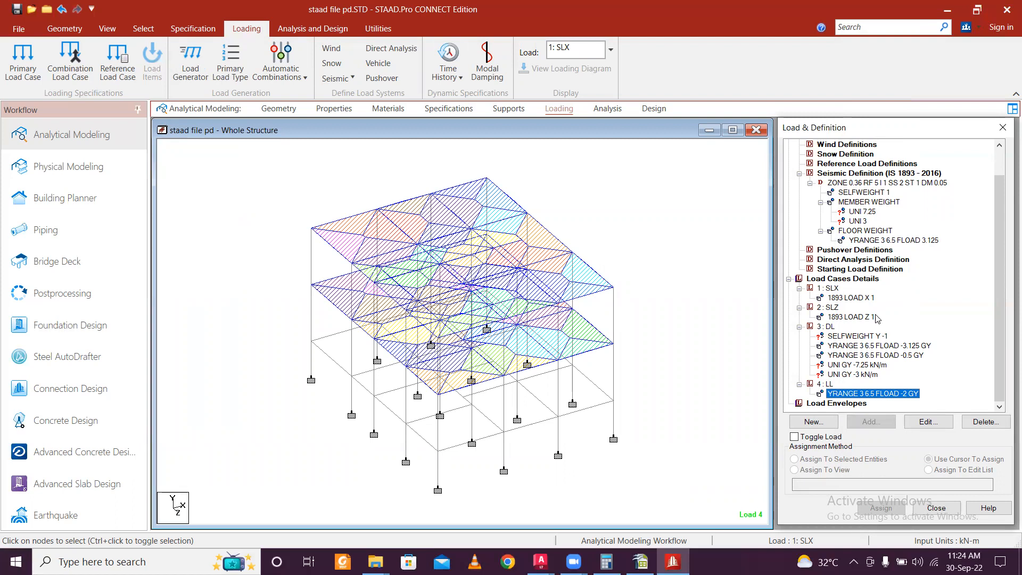
{"action": "left_click", "coordinate": [862, 211]}
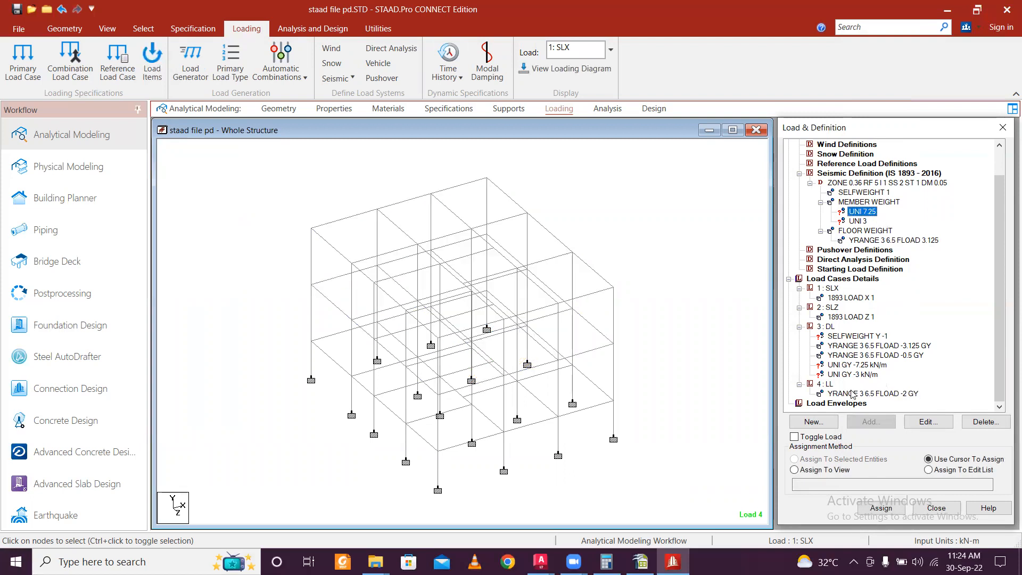
{"action": "left_click", "coordinate": [104, 31]}
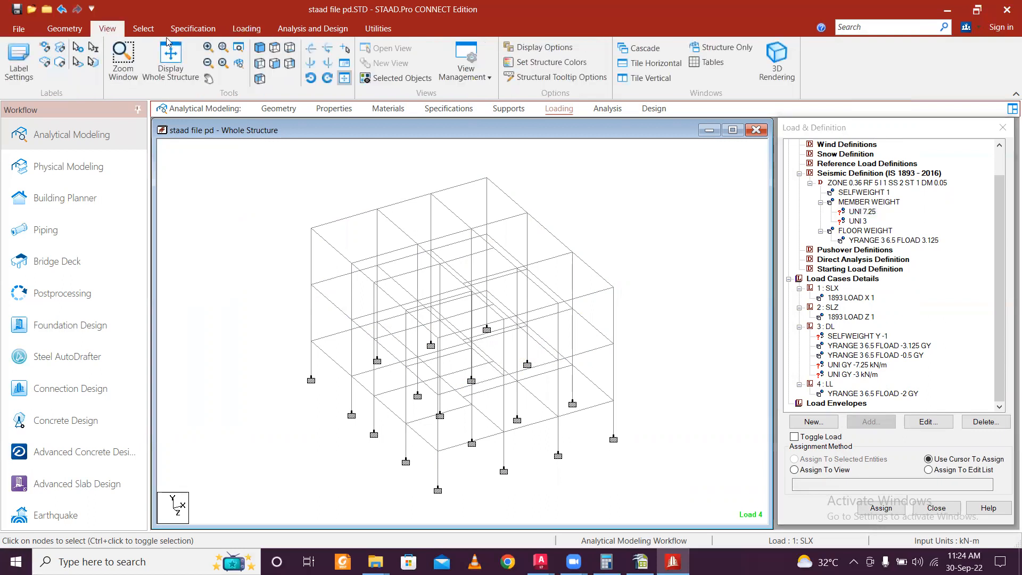
{"action": "left_click", "coordinate": [868, 202]}
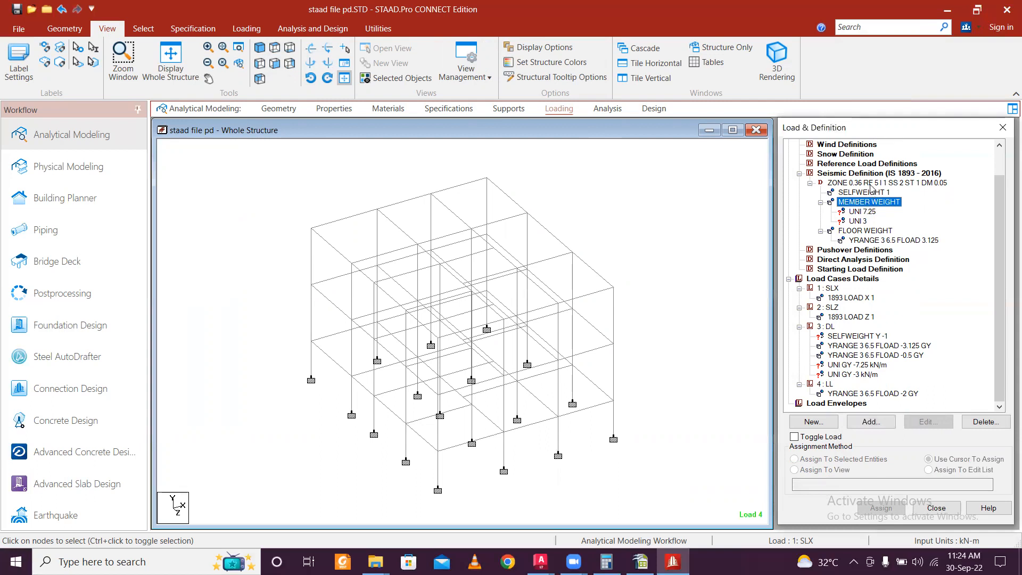
{"action": "left_click", "coordinate": [871, 184]}
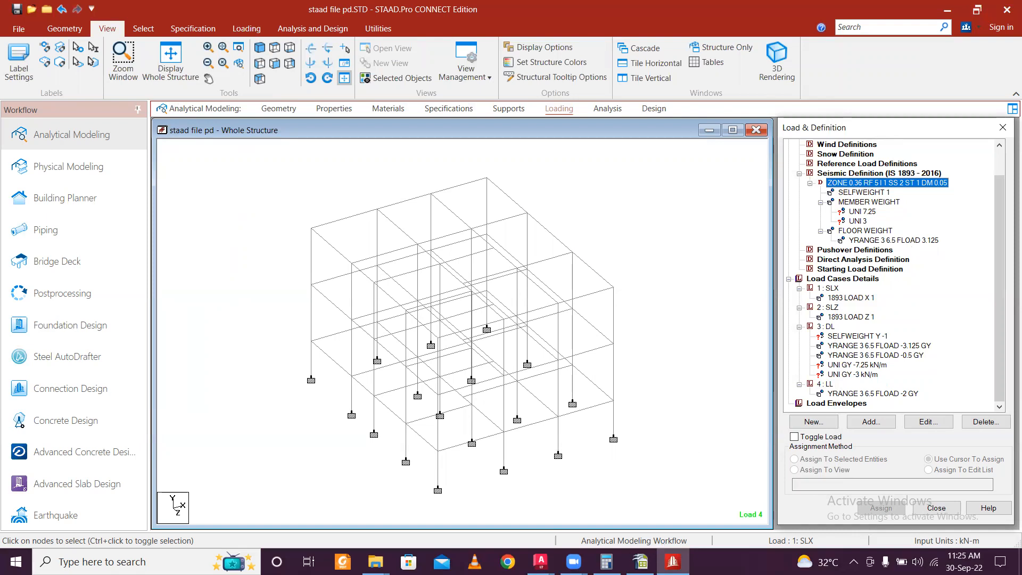
Step: Switch to Calculator, multiply 0.25 by 2, and put the calculator away
{"action": "left_click", "coordinate": [606, 562]}
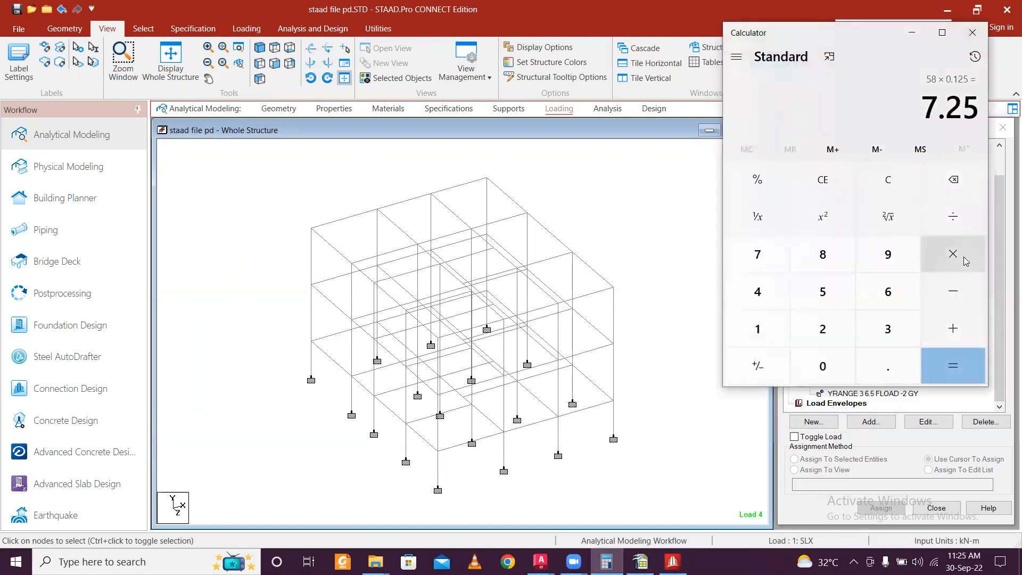
{"action": "key", "text": "Escape"}
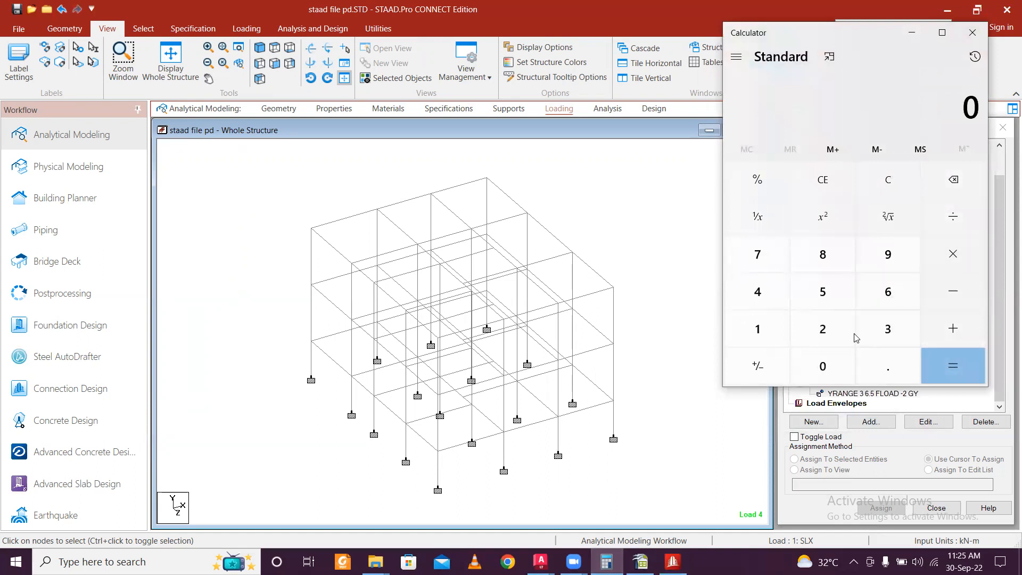
{"action": "left_click", "coordinate": [875, 366]}
{"action": "left_click", "coordinate": [826, 330]}
{"action": "left_click", "coordinate": [821, 292]}
{"action": "left_click", "coordinate": [940, 266]}
{"action": "left_click", "coordinate": [823, 329]}
{"action": "left_click", "coordinate": [953, 366]}
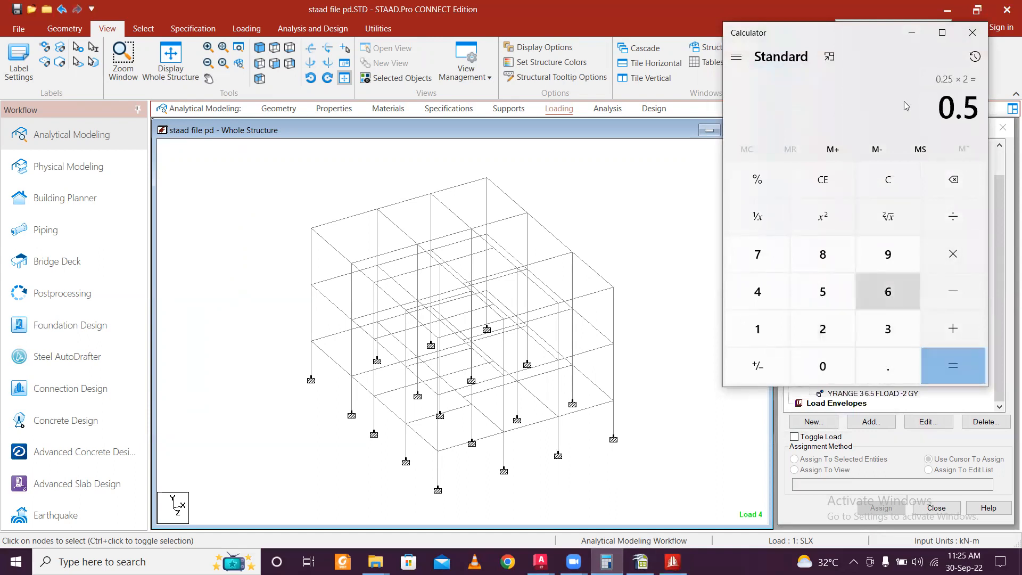
{"action": "left_click", "coordinate": [923, 37]}
Step: Change the pressure of the floor weight in the seismic definition to 3.625 kN/m2
{"action": "left_click", "coordinate": [923, 240]}
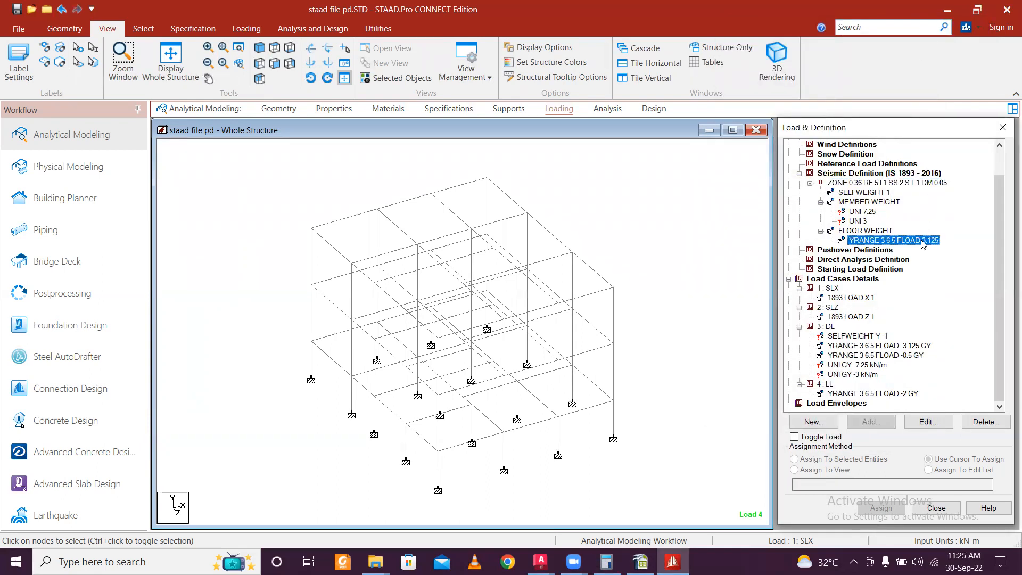
{"action": "left_click", "coordinate": [928, 422]}
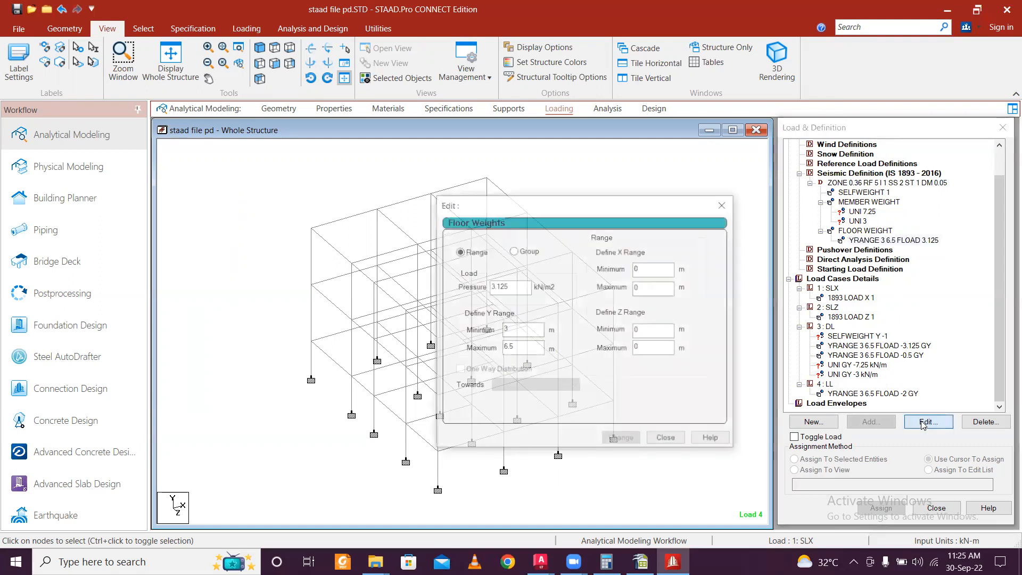
{"action": "left_click", "coordinate": [517, 289]}
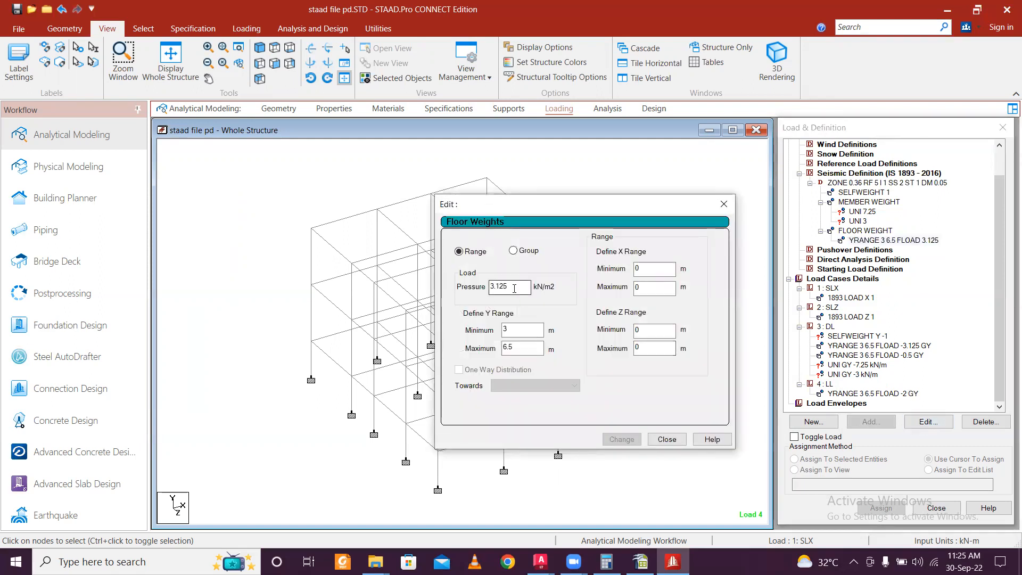
{"action": "left_click_drag", "start_coordinate": [499, 288], "coordinate": [495, 288]}
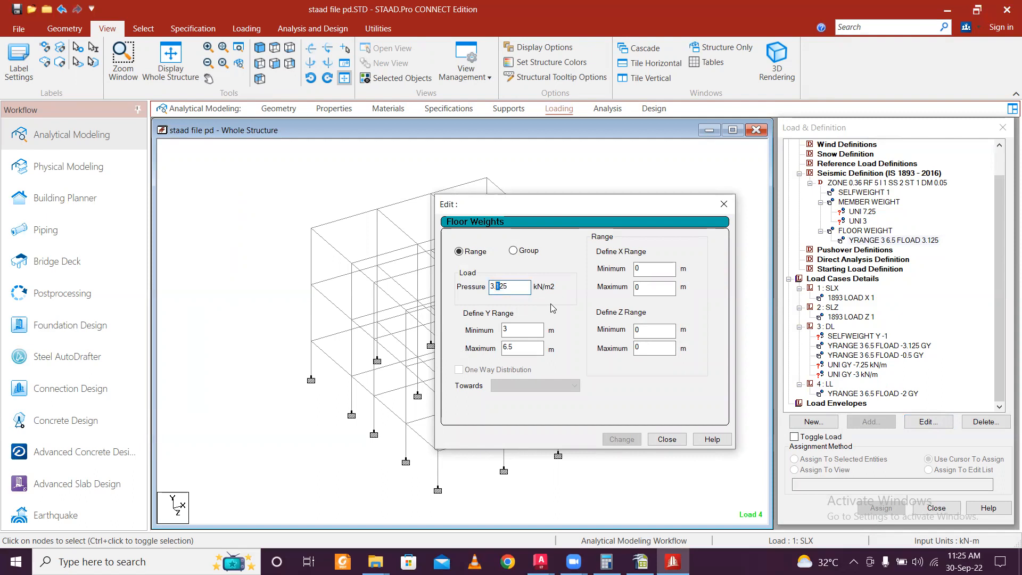
{"action": "type", "text": "6"}
{"action": "left_click", "coordinate": [621, 439]}
{"action": "left_click", "coordinate": [667, 440]}
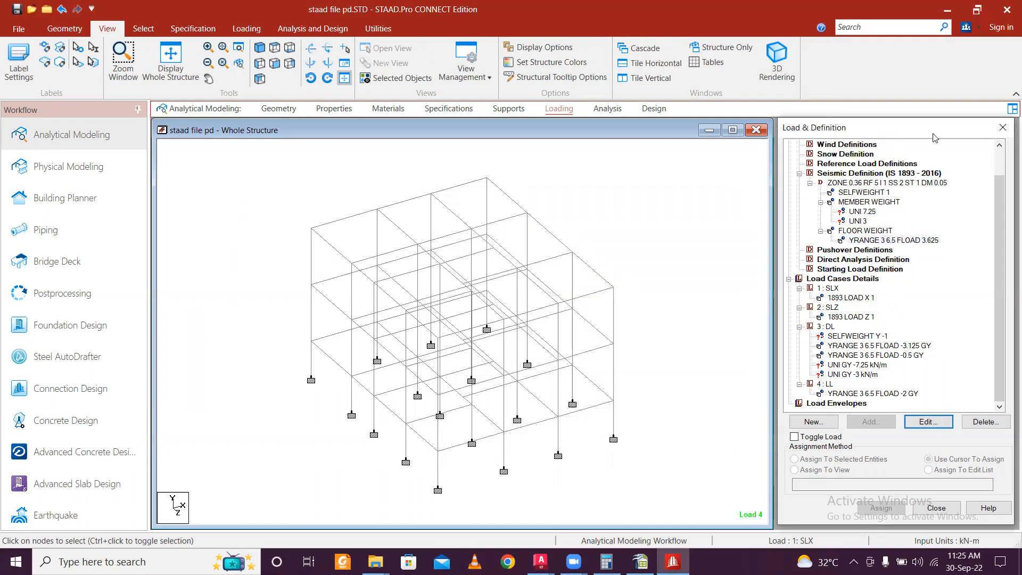
Step: Add a second floor weight of -0.5 kN/m2 to the seismic definition for the Y range 3 to 6.5 m
{"action": "left_click", "coordinate": [859, 212]}
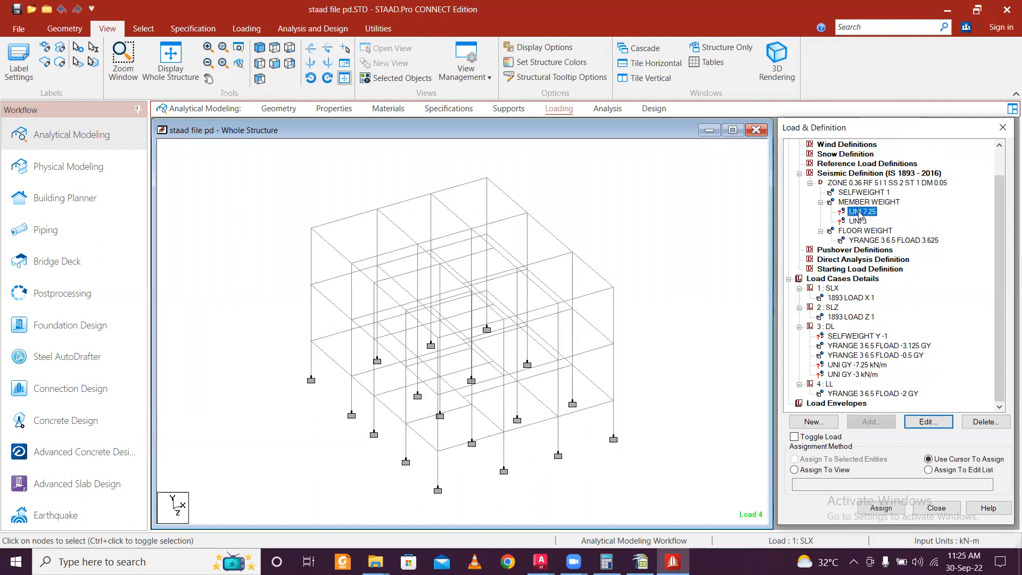
{"action": "left_click", "coordinate": [878, 202]}
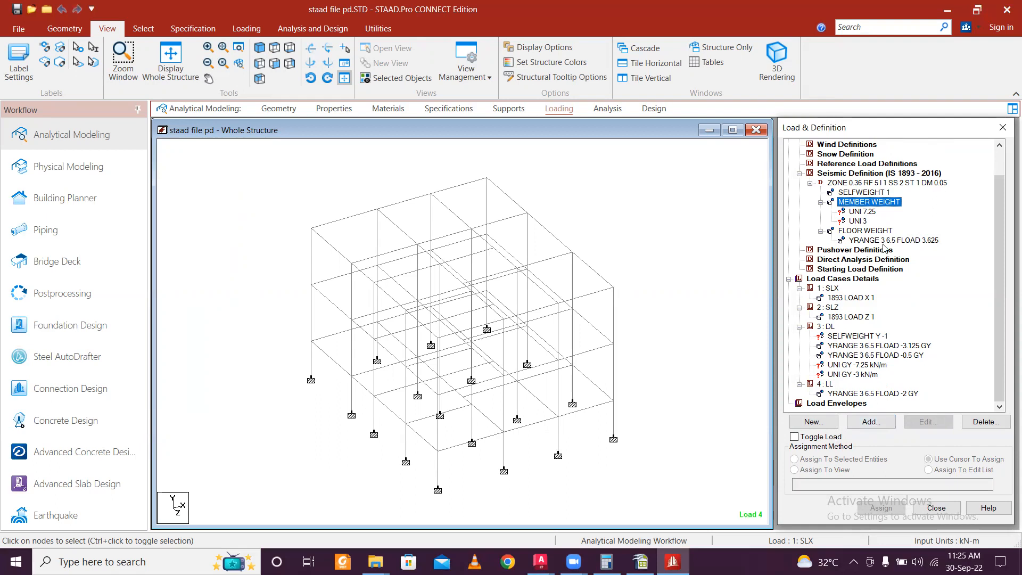
{"action": "left_click", "coordinate": [876, 232]}
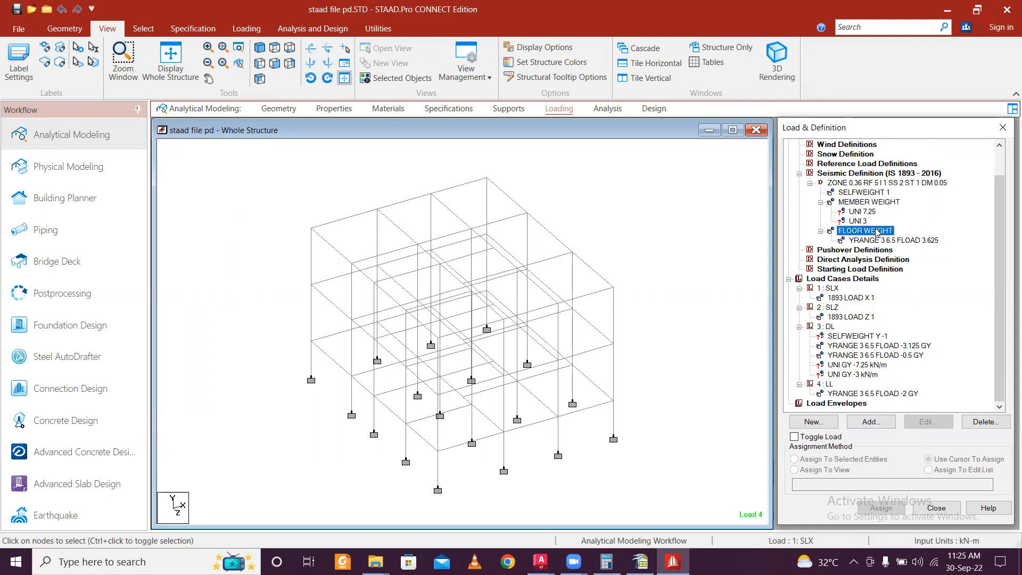
{"action": "left_click", "coordinate": [870, 422]}
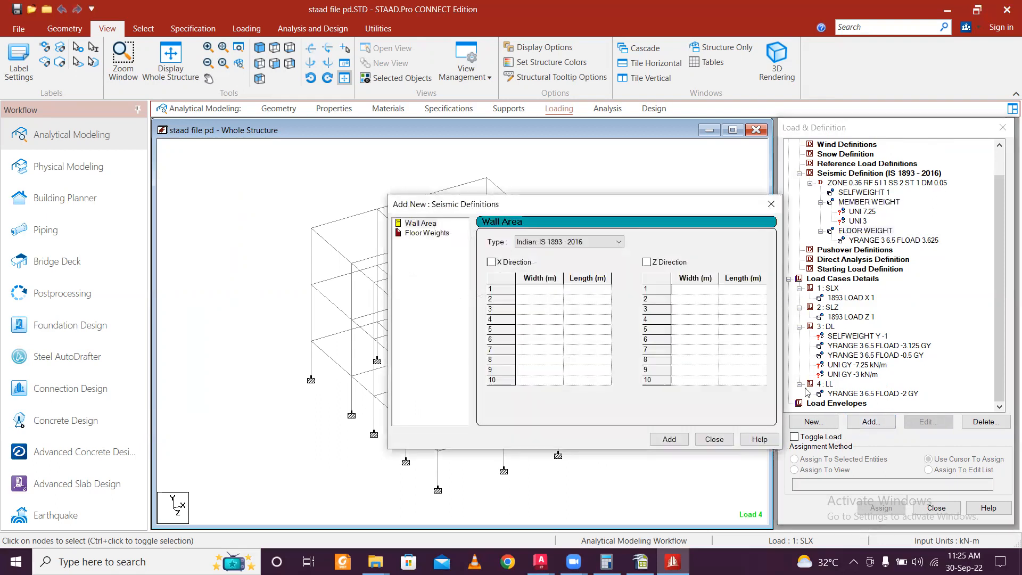
{"action": "left_click", "coordinate": [442, 233]}
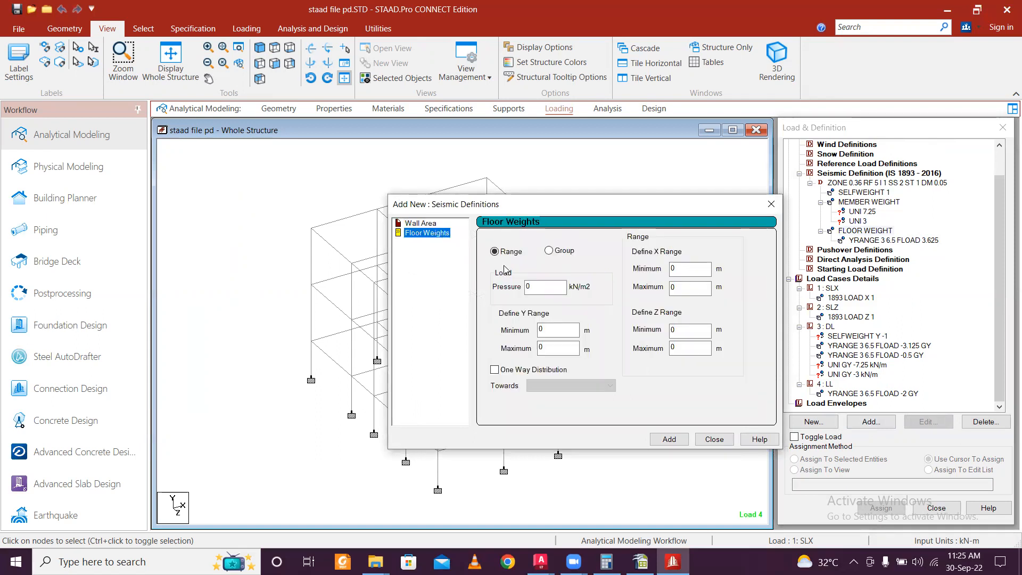
{"action": "left_click", "coordinate": [553, 288]}
{"action": "type", "text": "-.5"}
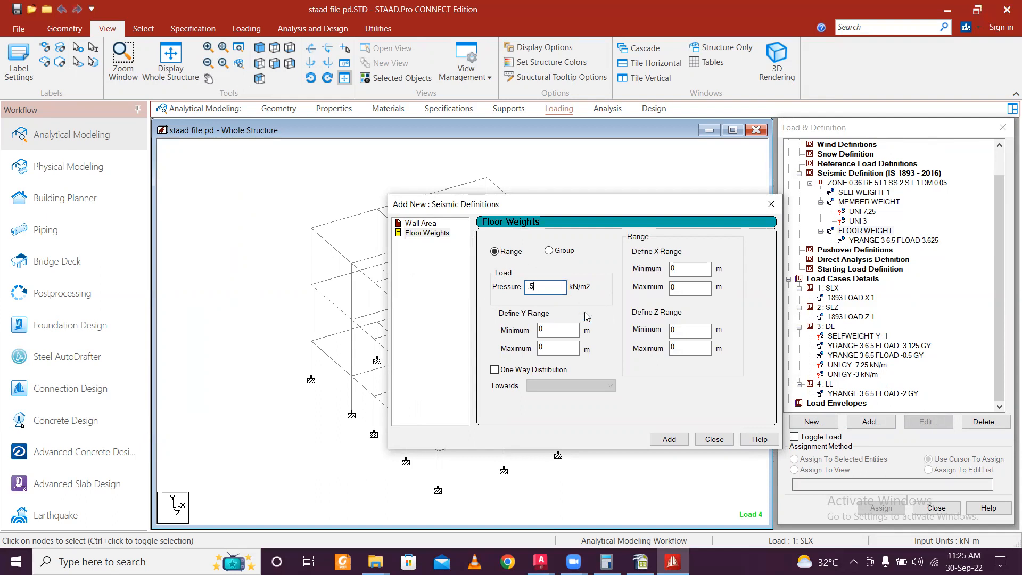
{"action": "left_click", "coordinate": [566, 330]}
{"action": "type", "text": "3"}
{"action": "left_click", "coordinate": [542, 348]}
{"action": "left_click", "coordinate": [671, 440]}
{"action": "left_click", "coordinate": [714, 439]}
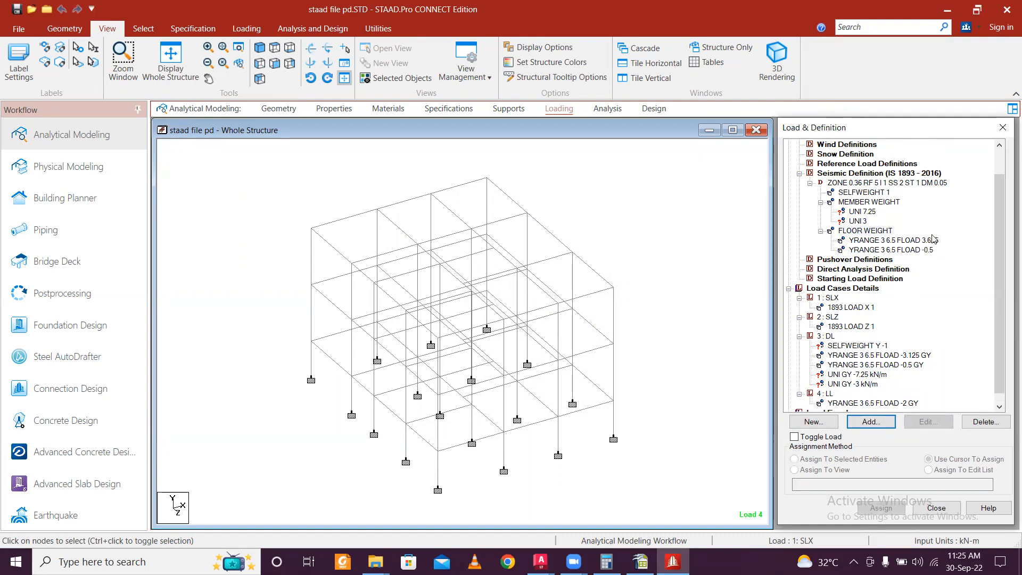
Step: Assign the seismic member weight UNI 7.25 to all beams of the two lower beam levels, selected in an elevation view
{"action": "left_click", "coordinate": [865, 213]}
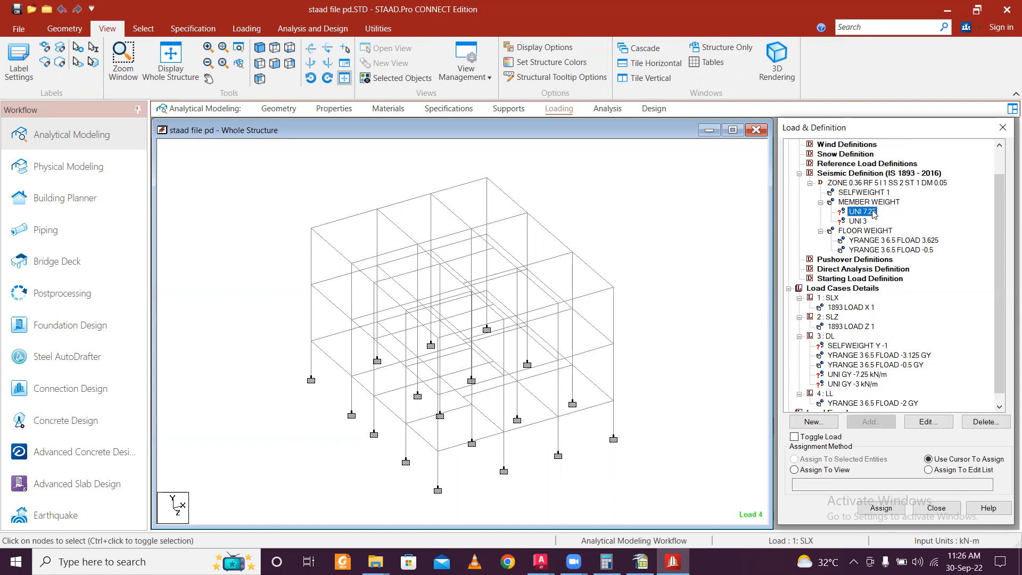
{"action": "left_click", "coordinate": [275, 64]}
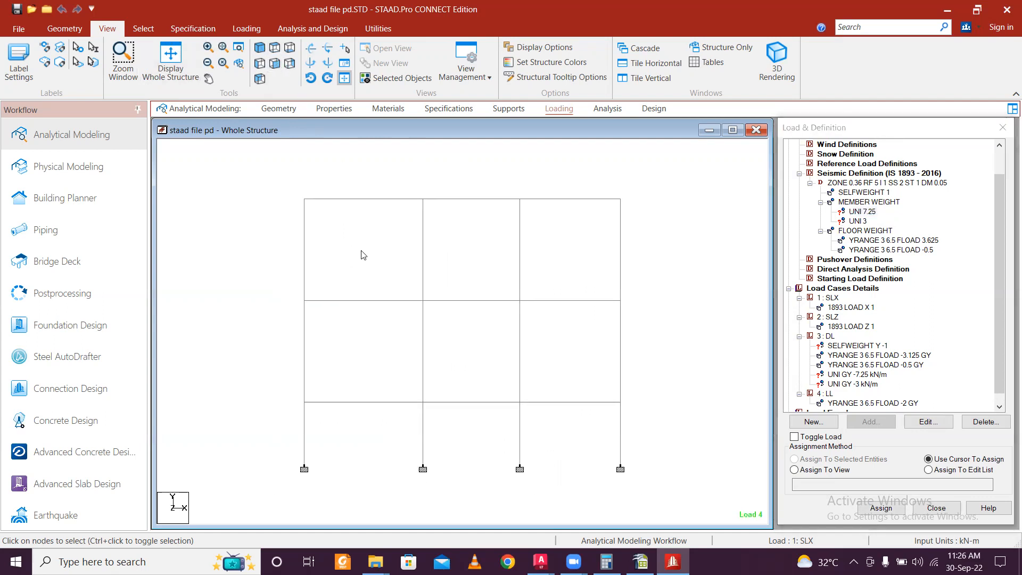
{"action": "left_click_drag", "start_coordinate": [279, 290], "coordinate": [666, 308]}
{"action": "left_click_drag", "start_coordinate": [266, 383], "coordinate": [650, 420]}
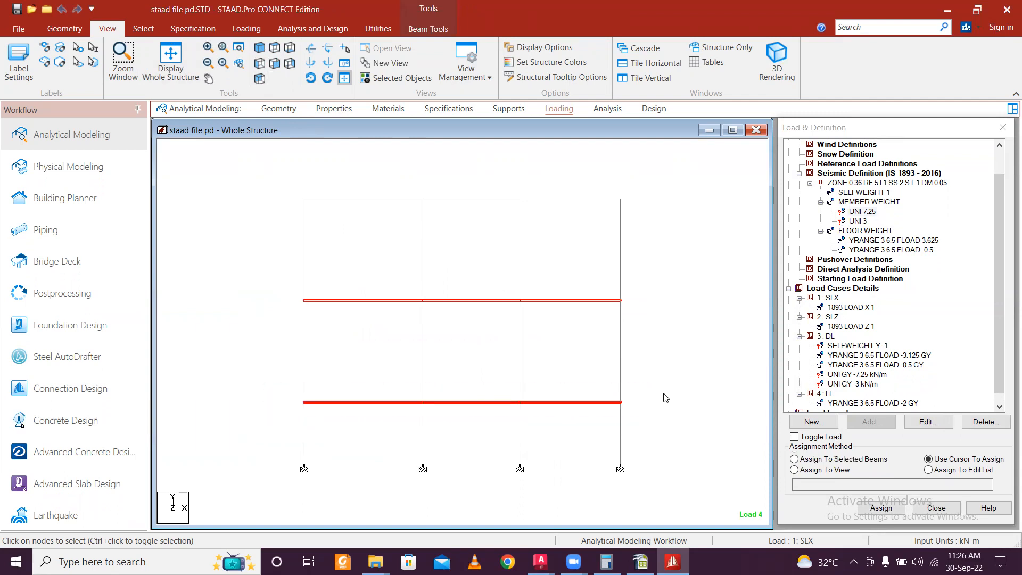
{"action": "left_click", "coordinate": [864, 212]}
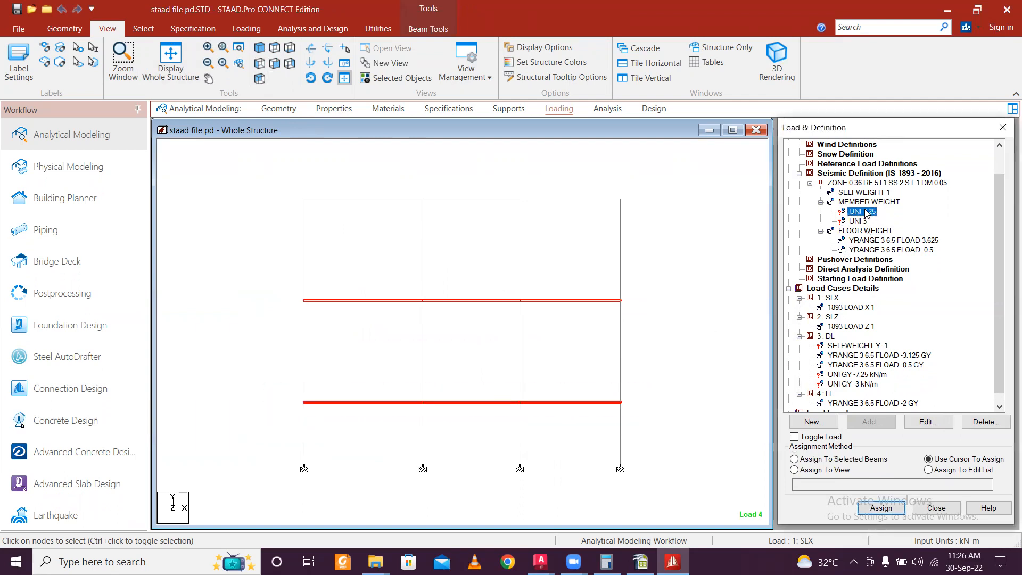
{"action": "left_click", "coordinate": [884, 461]}
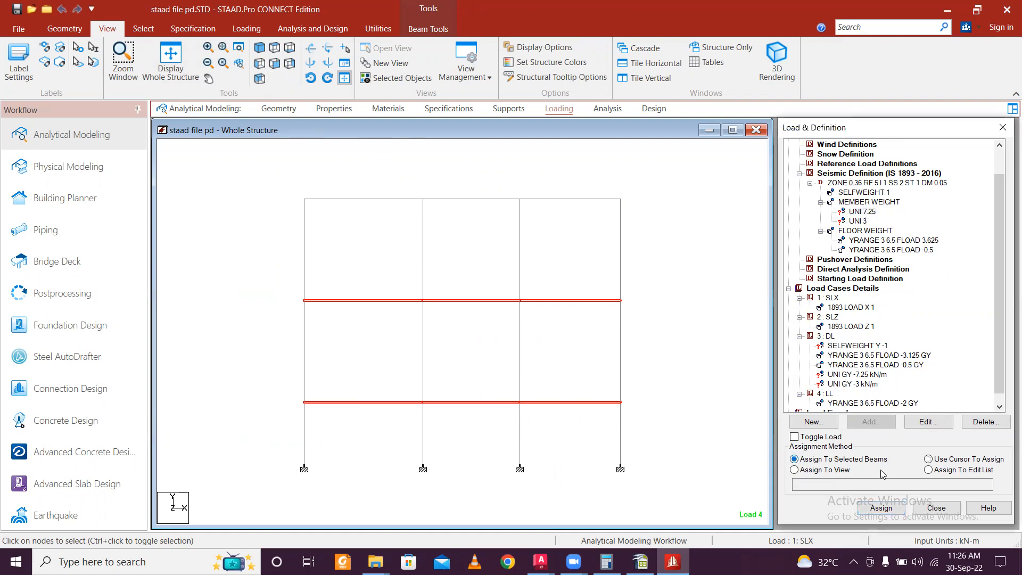
{"action": "left_click", "coordinate": [881, 508]}
{"action": "left_click", "coordinate": [919, 364]}
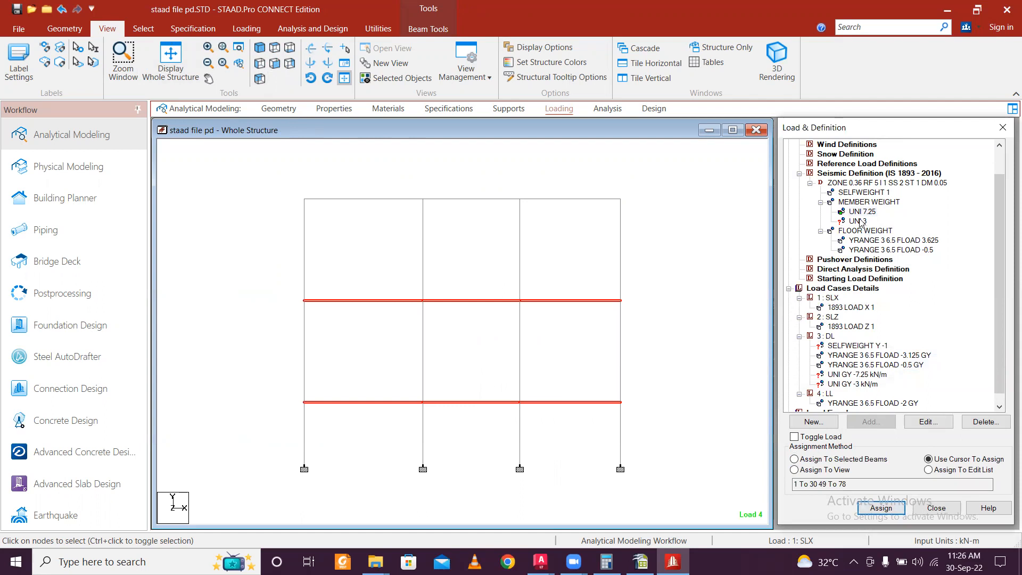
Step: Assign the -7.25 kN/m global Y member load of load case DL to the selected beams of the two lower levels
{"action": "left_click", "coordinate": [876, 375]}
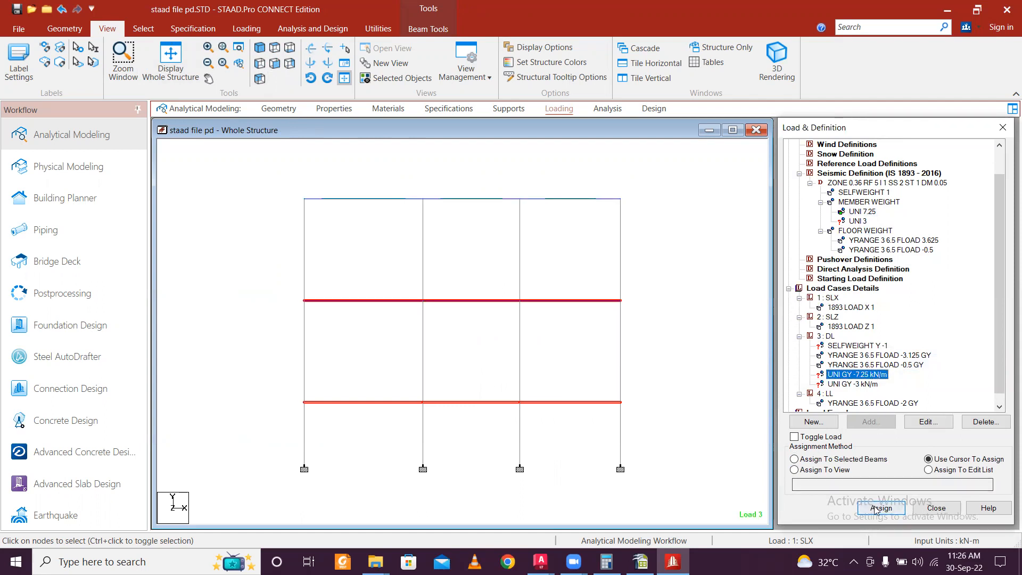
{"action": "left_click", "coordinate": [851, 459]}
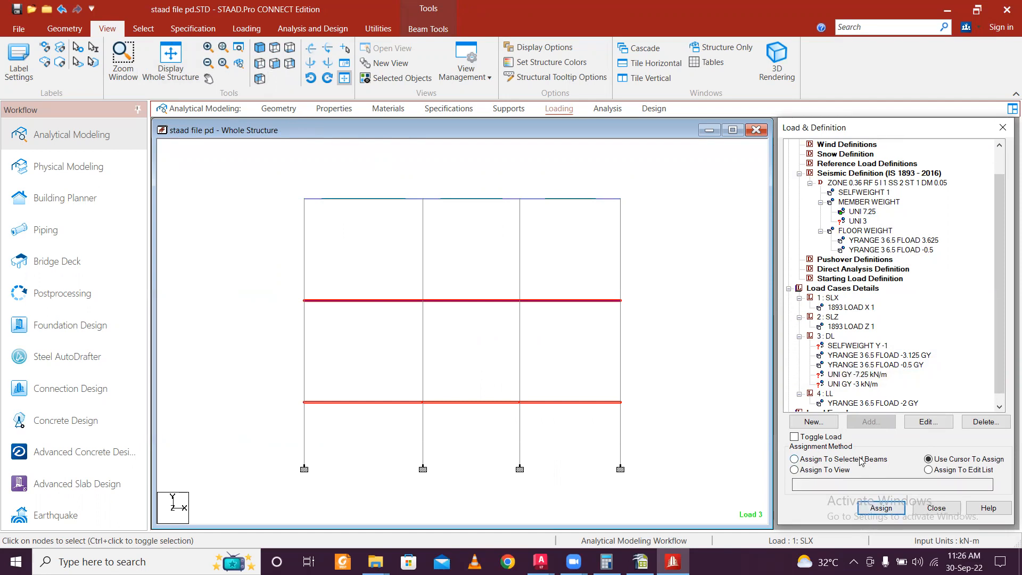
{"action": "left_click", "coordinate": [879, 509]}
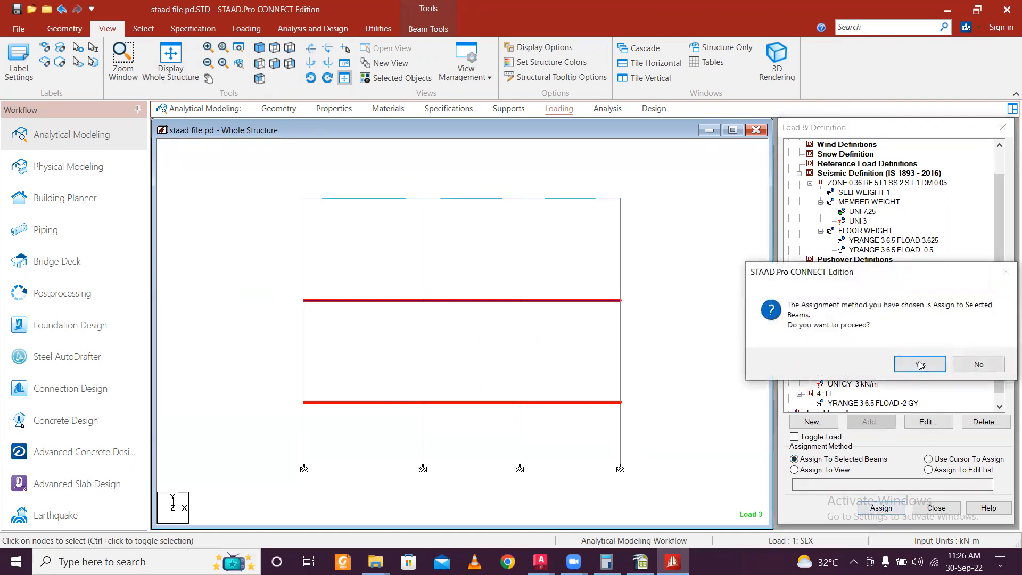
{"action": "left_click", "coordinate": [925, 362]}
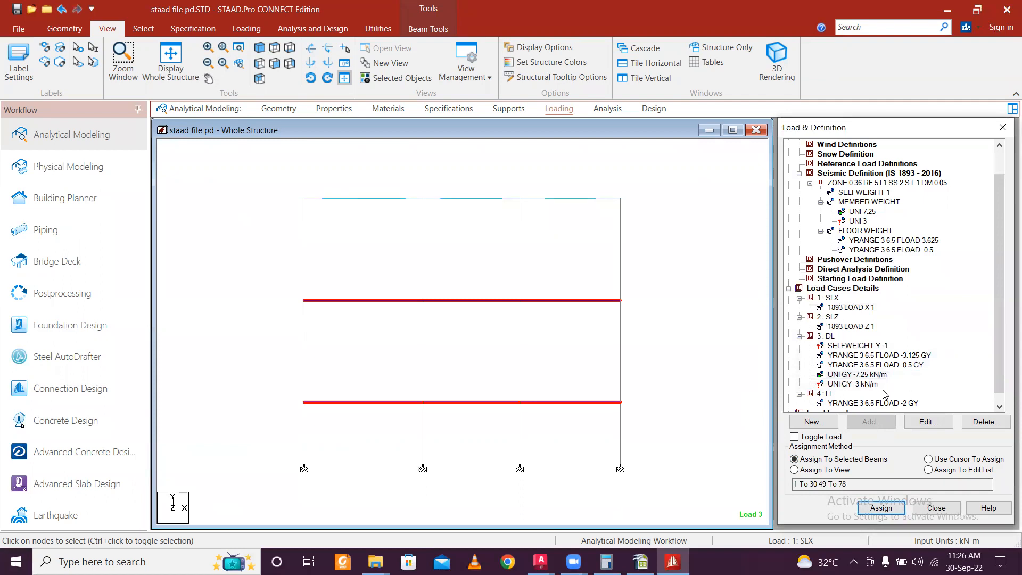
Step: Assign the DL selfweight load of factor -1 in Y to all members in the view and clear the selection
{"action": "left_click", "coordinate": [869, 346]}
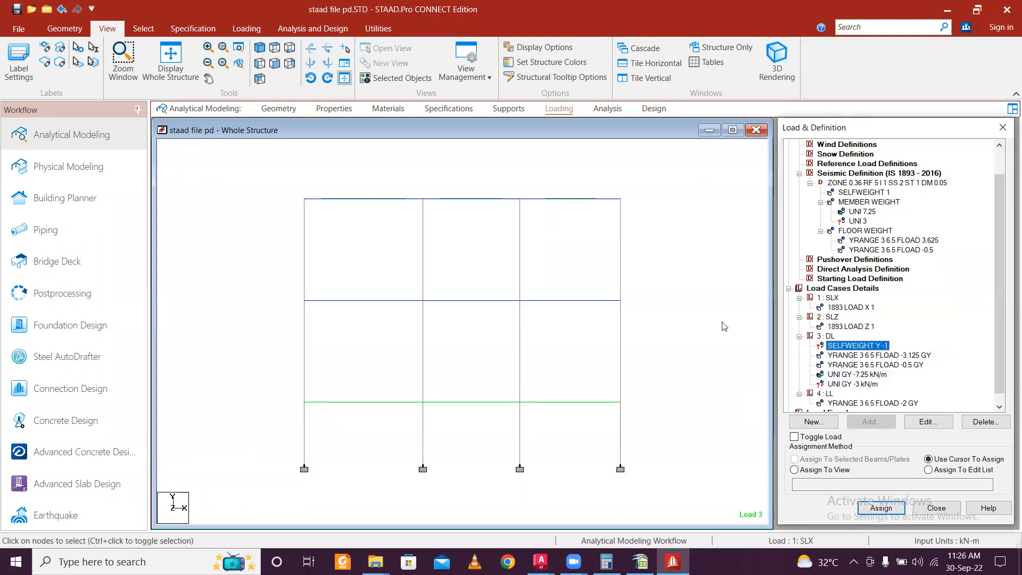
{"action": "left_click", "coordinate": [863, 193]}
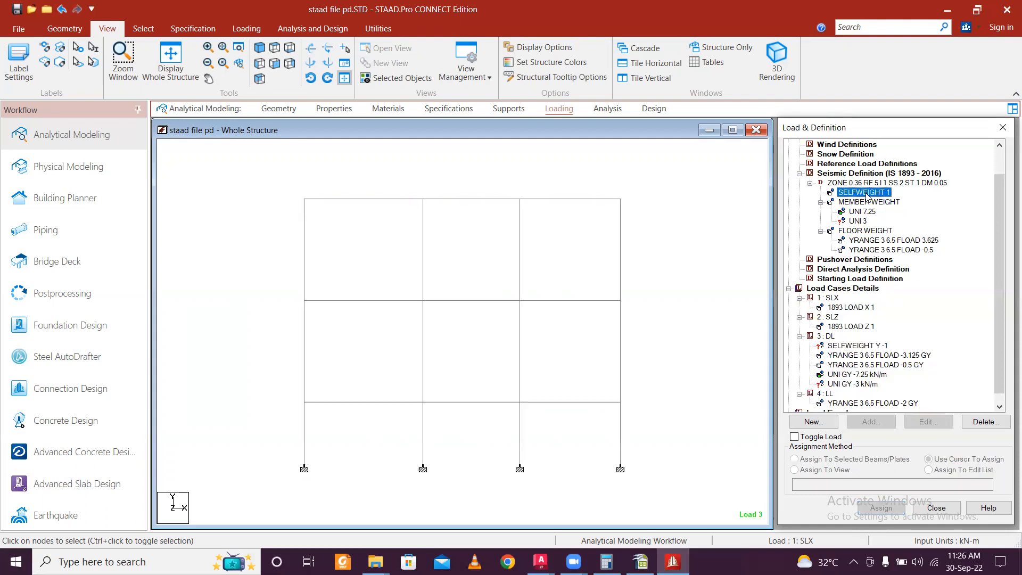
{"action": "left_click", "coordinate": [867, 346]}
{"action": "left_click", "coordinate": [847, 470]}
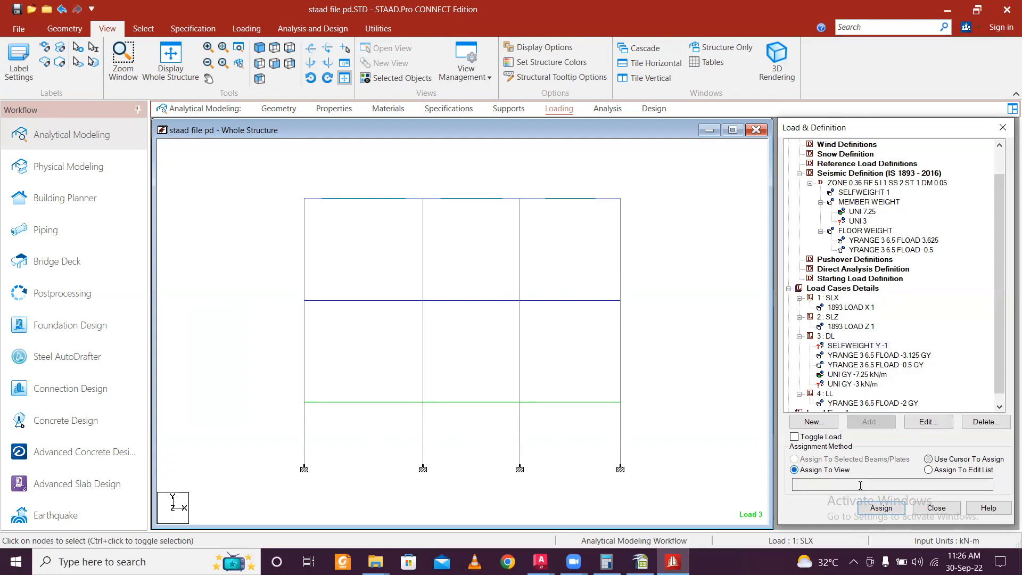
{"action": "left_click", "coordinate": [881, 508]}
{"action": "left_click", "coordinate": [916, 360]}
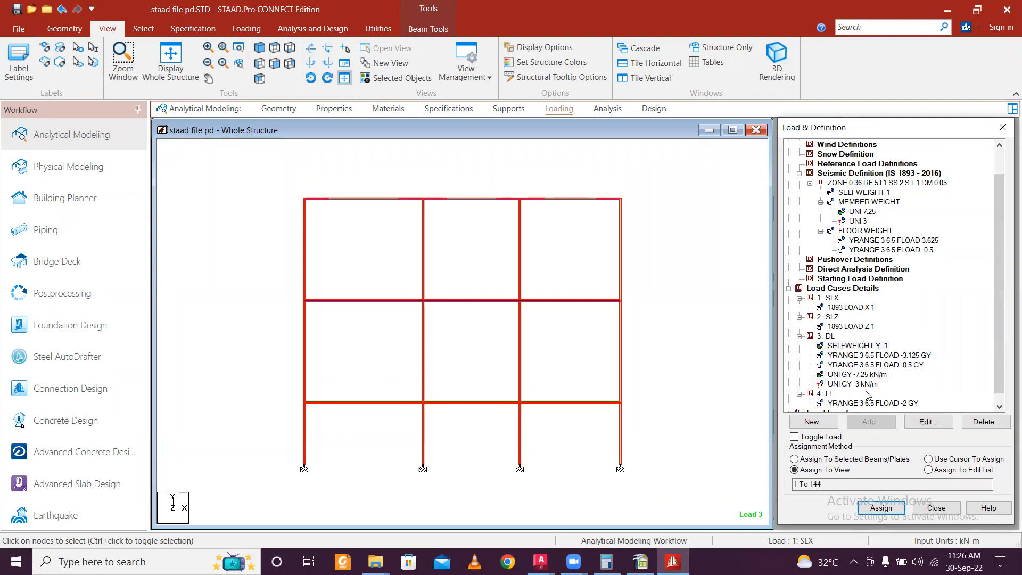
{"action": "left_click", "coordinate": [731, 297]}
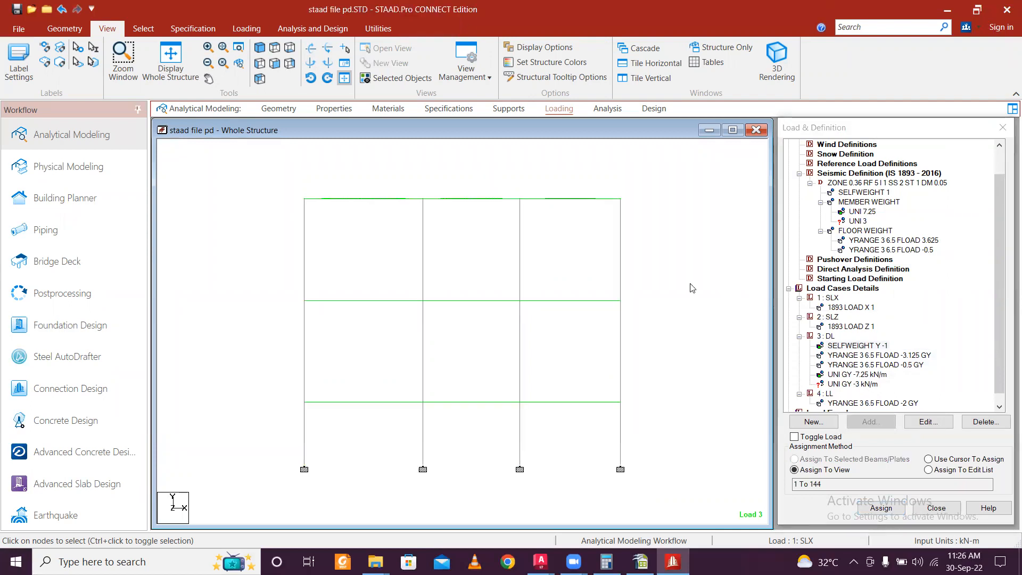
Step: Isolate the roof-level beams in a new view and show them in plan
{"action": "left_click_drag", "start_coordinate": [271, 195], "coordinate": [665, 217]}
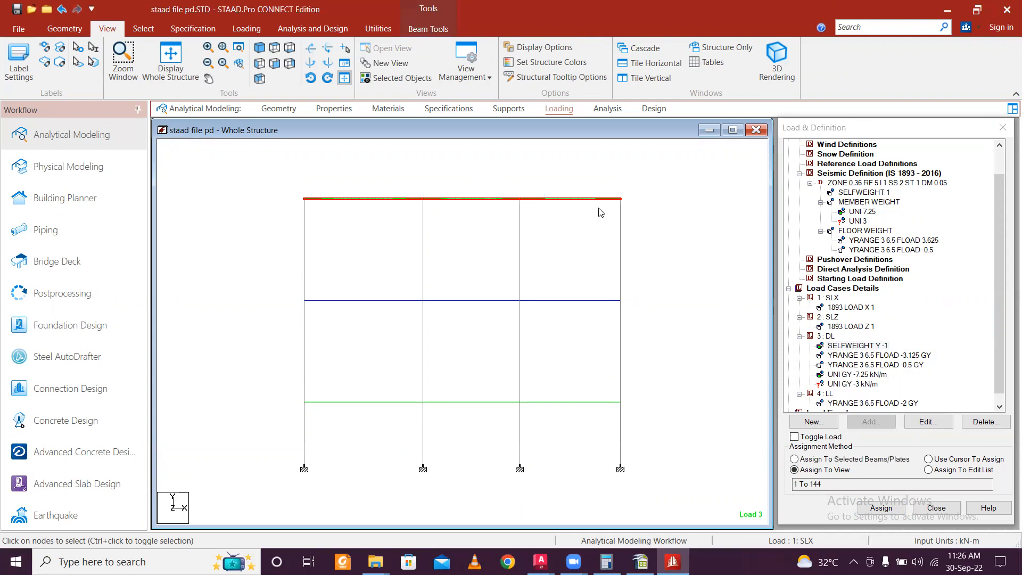
{"action": "right_click", "coordinate": [512, 206]}
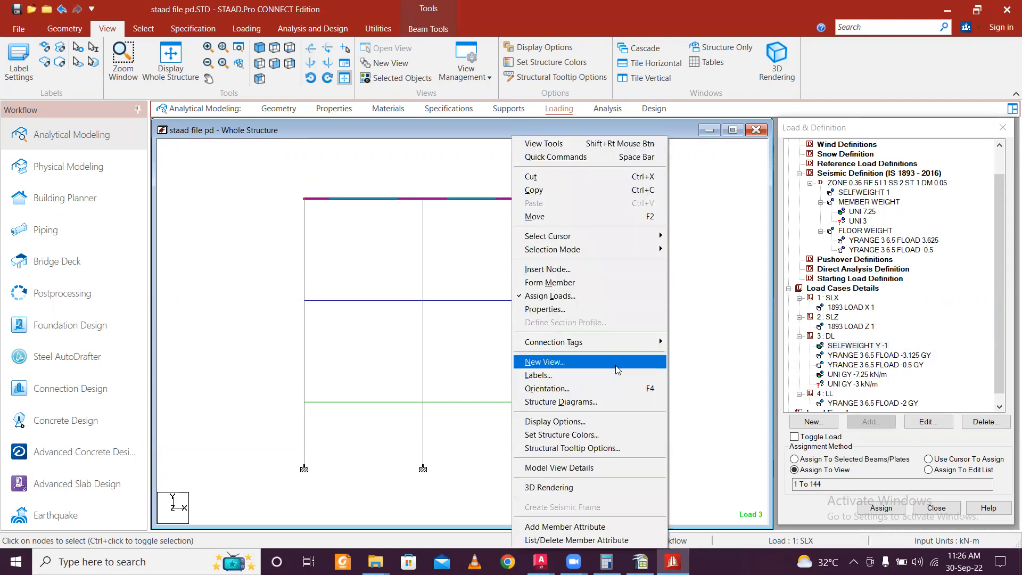
{"action": "left_click", "coordinate": [585, 362]}
{"action": "left_click", "coordinate": [671, 315]}
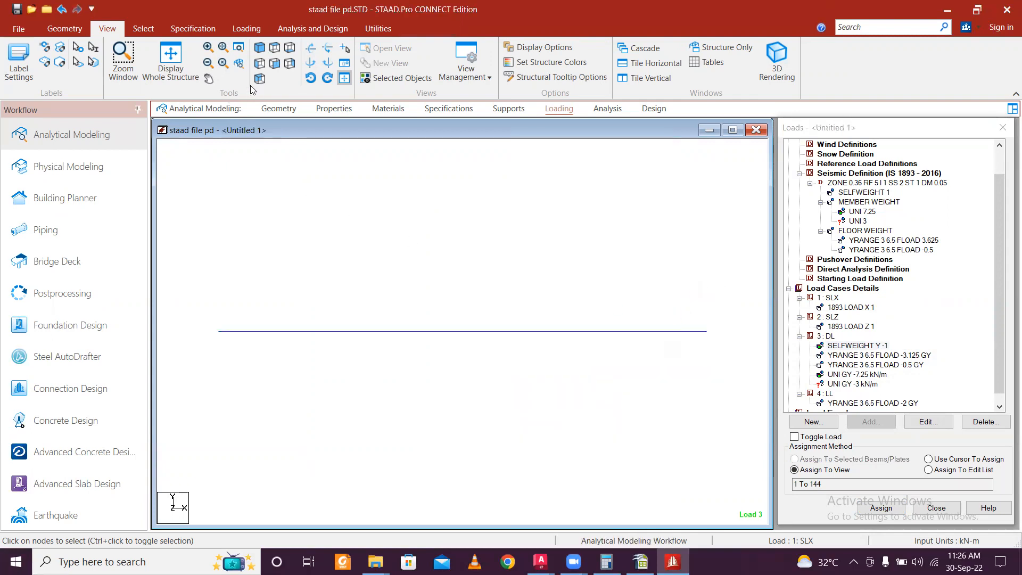
{"action": "left_click", "coordinate": [273, 62]}
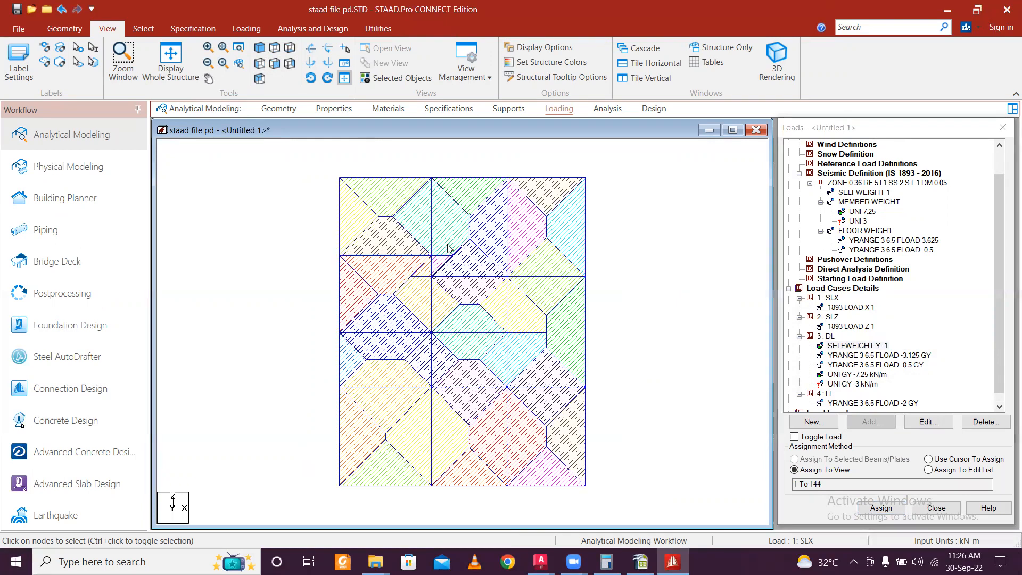
{"action": "scroll", "coordinate": [437, 221], "scroll_direction": "down", "scroll_amount": 1}
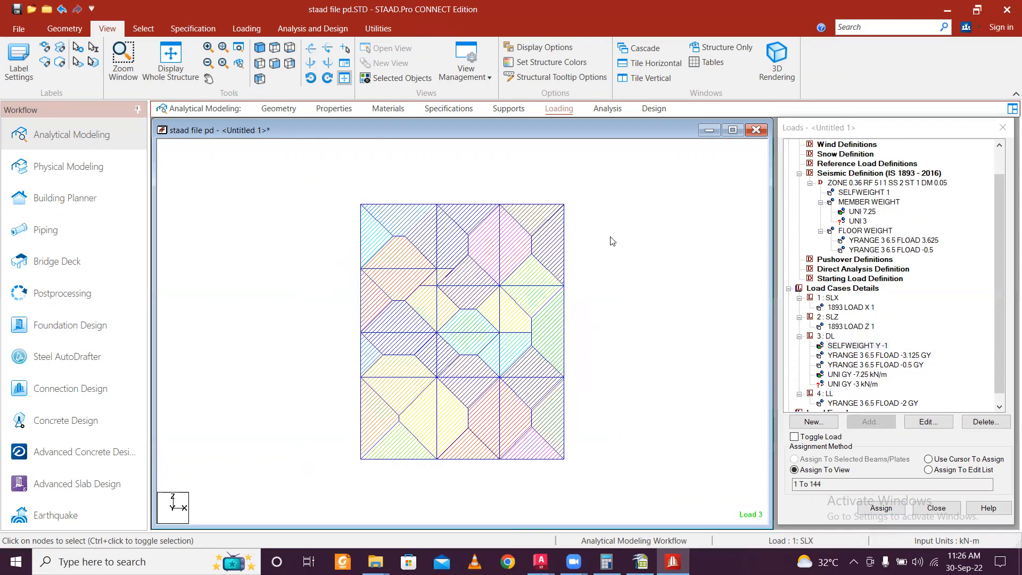
{"action": "middle_click_drag", "start_coordinate": [612, 241], "coordinate": [610, 215]}
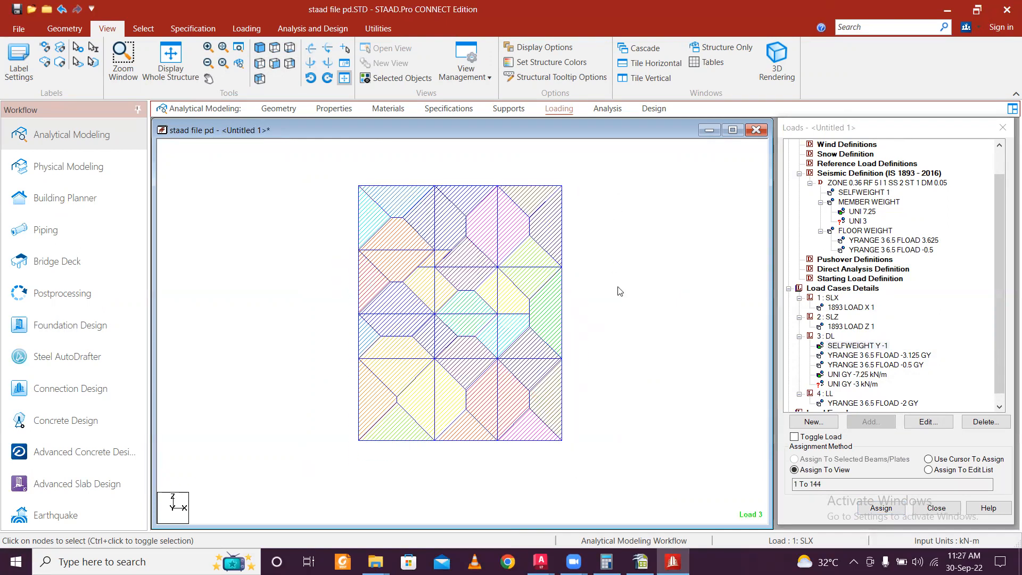
Step: Switch to AutoCAD, examine the room and staircase layout on the floor plan in the copied drawing, and return to STAAD.Pro
{"action": "mouse_move", "coordinate": [540, 562]}
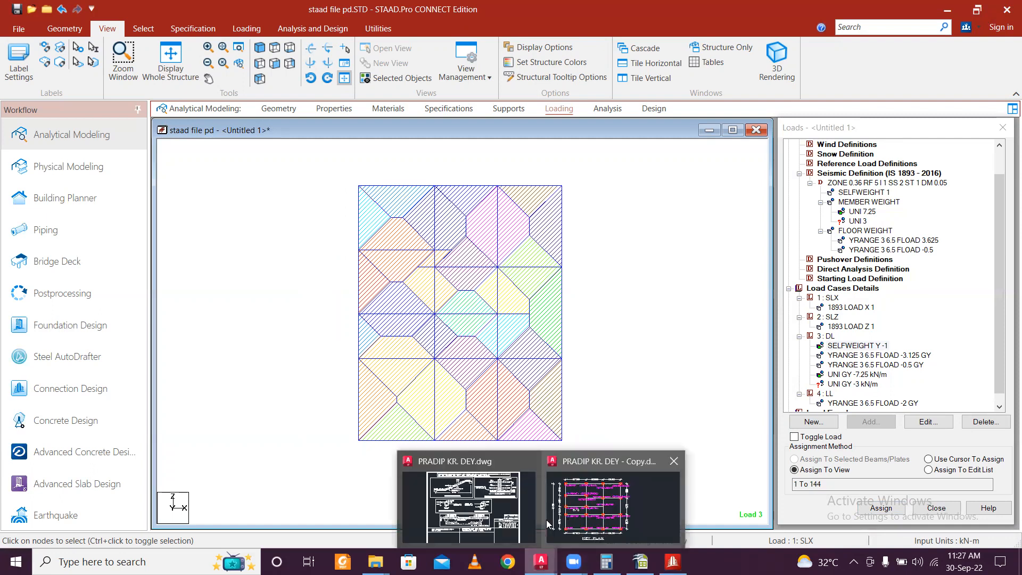
{"action": "left_click", "coordinate": [546, 519]}
{"action": "scroll", "coordinate": [553, 345], "scroll_direction": "down", "scroll_amount": 5}
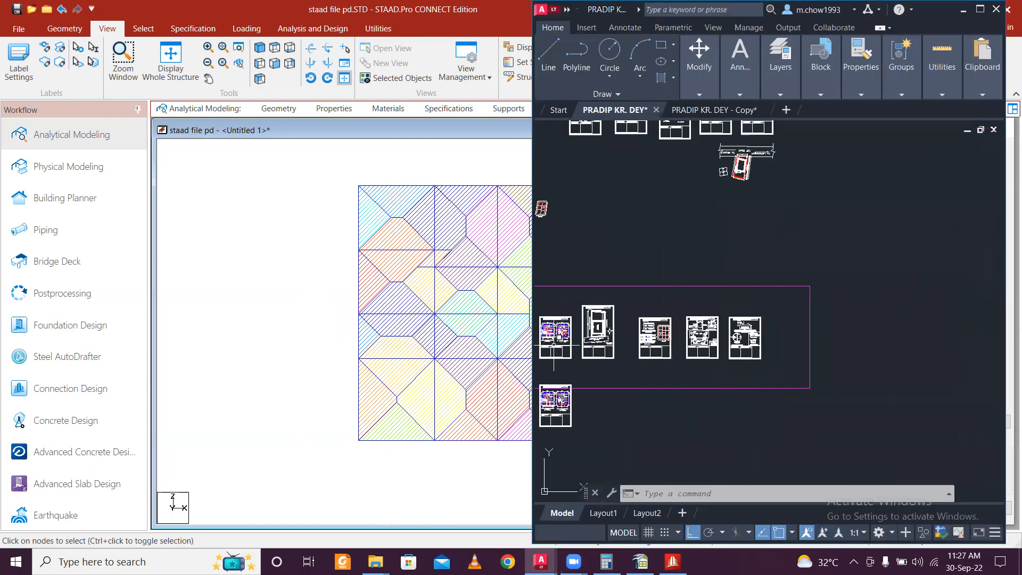
{"action": "left_click", "coordinate": [713, 110]}
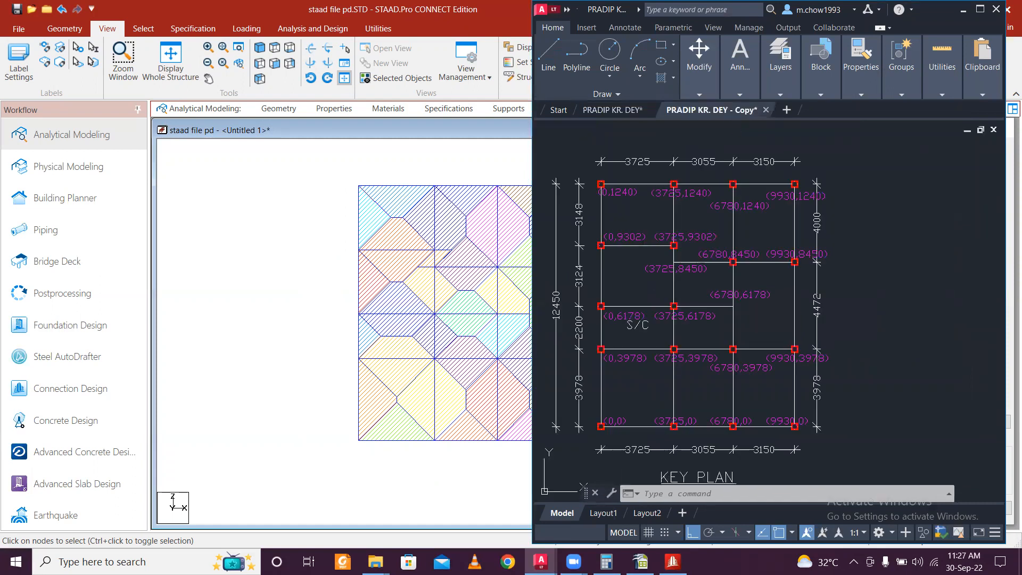
{"action": "scroll", "coordinate": [638, 317], "scroll_direction": "down", "scroll_amount": 6}
{"action": "middle_click_drag", "start_coordinate": [591, 321], "coordinate": [652, 316]}
{"action": "scroll", "coordinate": [626, 316], "scroll_direction": "up", "scroll_amount": 6}
{"action": "middle_click_drag", "start_coordinate": [584, 271], "coordinate": [639, 267]}
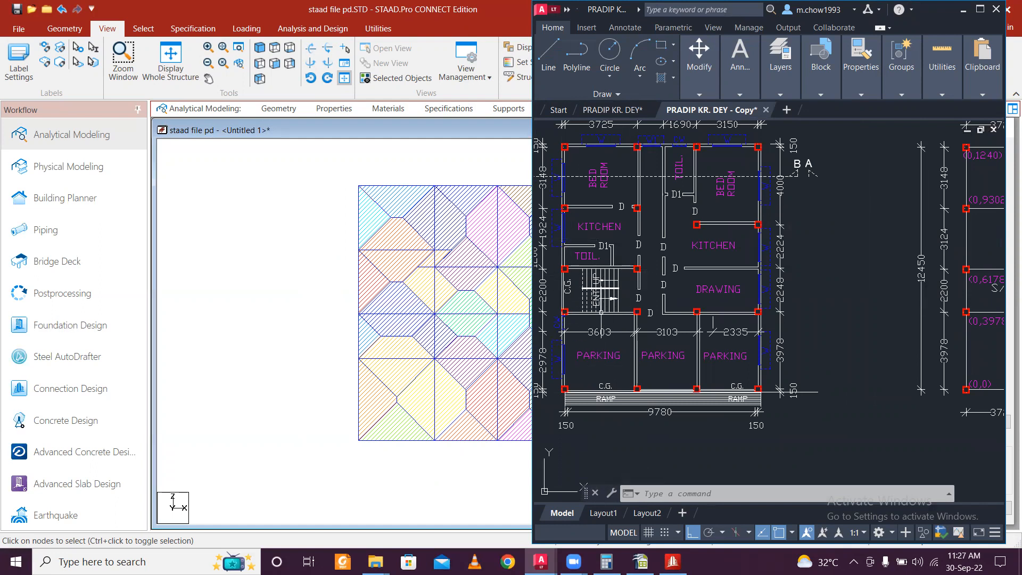
{"action": "left_click", "coordinate": [963, 10]}
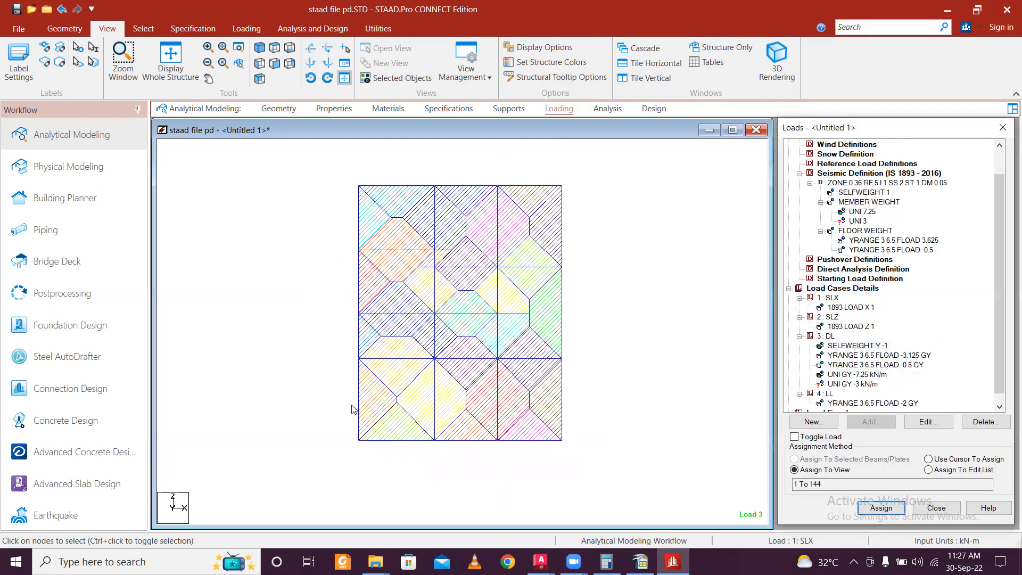
Step: Assign the -3 kN/m global Y member load of load case DL to the roof's perimeter beams, leaving out the small left-edge bay
{"action": "left_click_drag", "start_coordinate": [348, 168], "coordinate": [365, 325]}
{"action": "left_click_drag", "start_coordinate": [342, 170], "coordinate": [588, 198]}
{"action": "left_click_drag", "start_coordinate": [555, 169], "coordinate": [578, 461]}
{"action": "left_click_drag", "start_coordinate": [337, 424], "coordinate": [564, 452]}
{"action": "left_click", "coordinate": [360, 412], "text": "ctrl"}
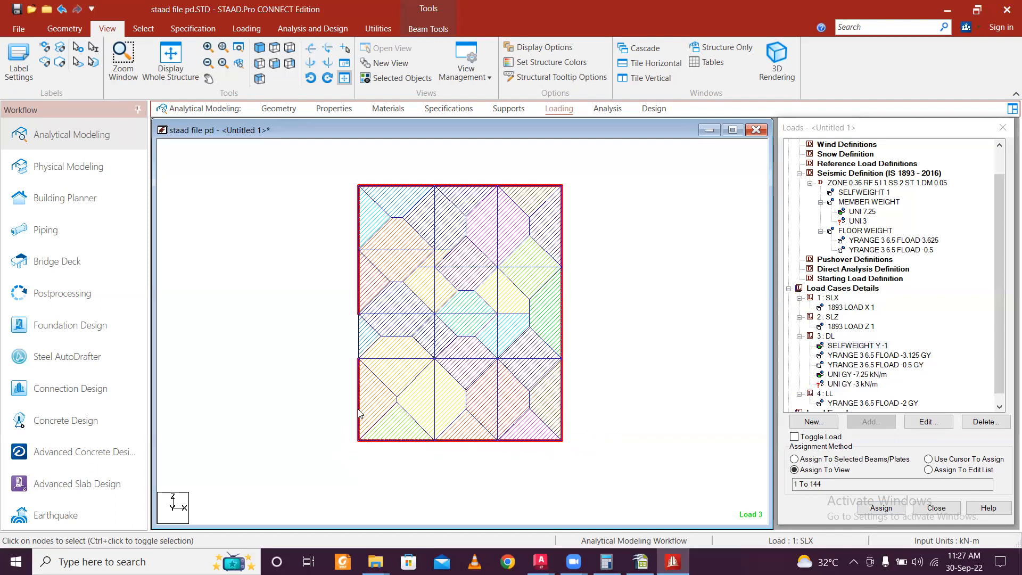
{"action": "left_click", "coordinate": [863, 381]}
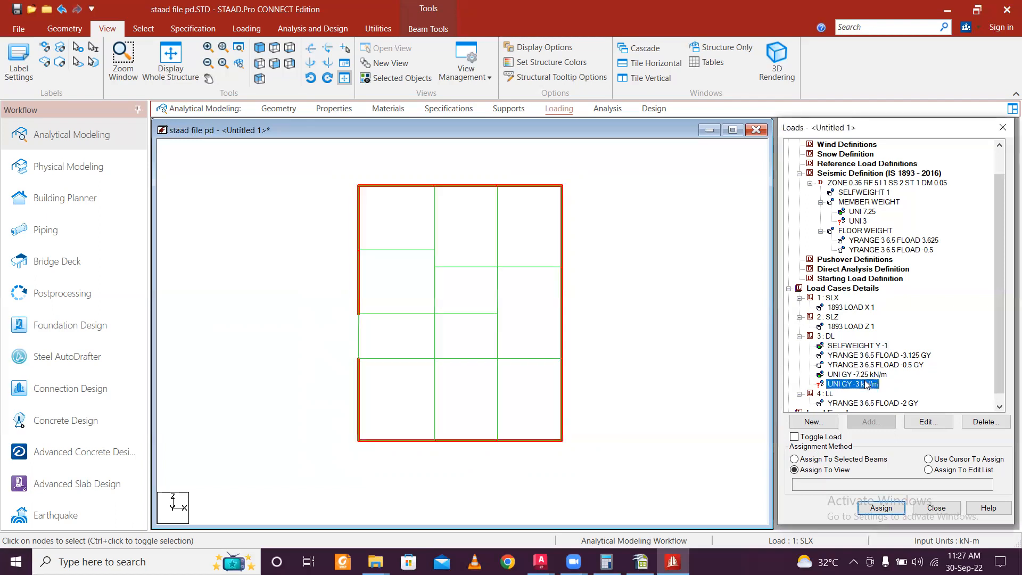
{"action": "left_click", "coordinate": [881, 509]}
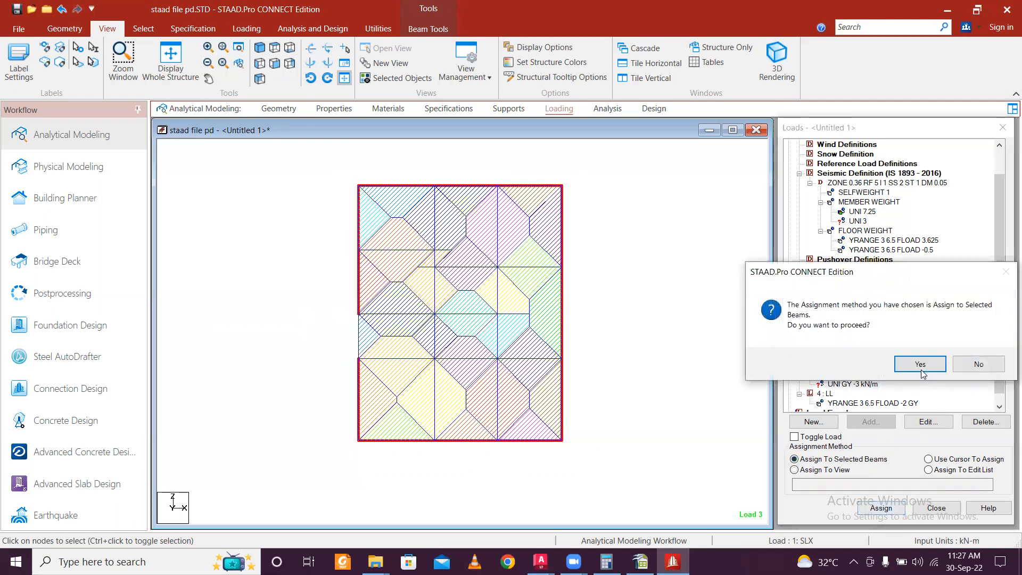
{"action": "left_click", "coordinate": [920, 369]}
Step: Assign the UNI 3 seismic member weight to the roof's perimeter beams, leaving out the beam of the small left-edge bay
{"action": "left_click", "coordinate": [857, 221]}
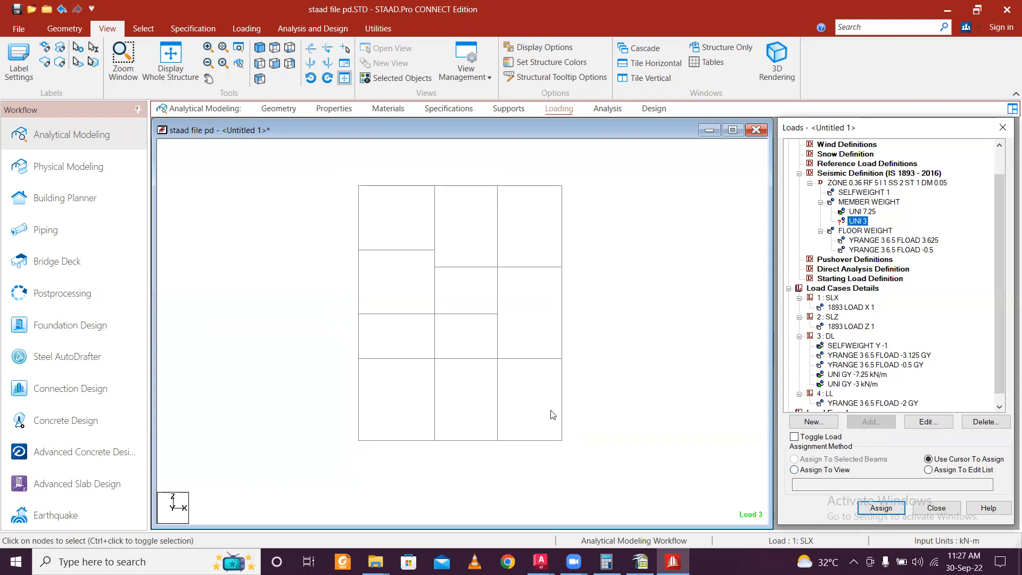
{"action": "left_click_drag", "start_coordinate": [345, 176], "coordinate": [367, 326]}
{"action": "left_click_drag", "start_coordinate": [348, 176], "coordinate": [592, 455], "text": "ctrl"}
{"action": "left_click_drag", "start_coordinate": [338, 424], "coordinate": [617, 463], "text": "ctrl"}
{"action": "left_click", "coordinate": [358, 411], "text": "ctrl"}
{"action": "left_click", "coordinate": [868, 458]}
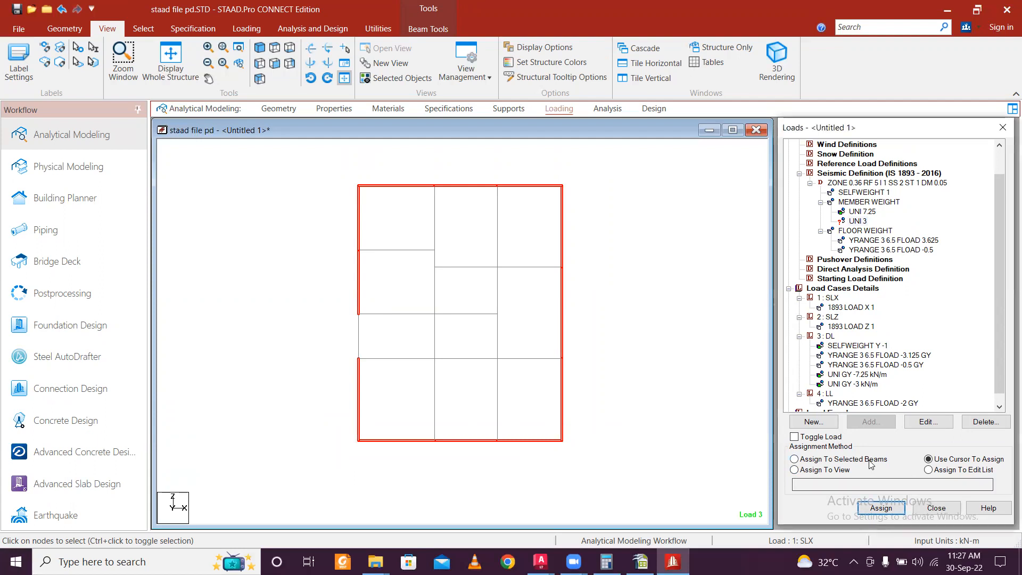
{"action": "left_click", "coordinate": [879, 508]}
{"action": "left_click", "coordinate": [928, 367]}
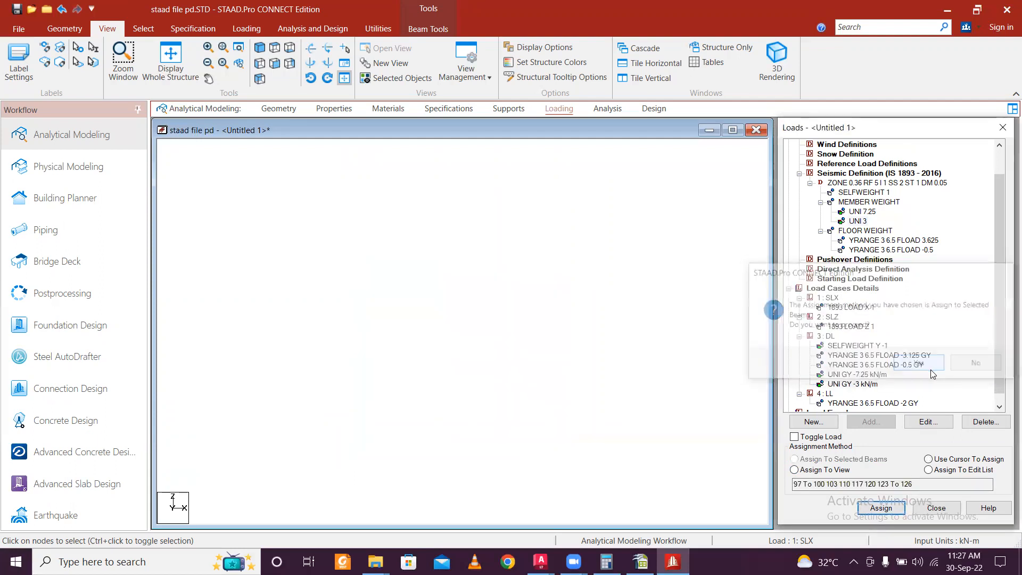
Step: Assign the -7.25 kN/m global Y member load of load case DL to the four beams around the roof's small left-edge bay
{"action": "left_click", "coordinate": [876, 376]}
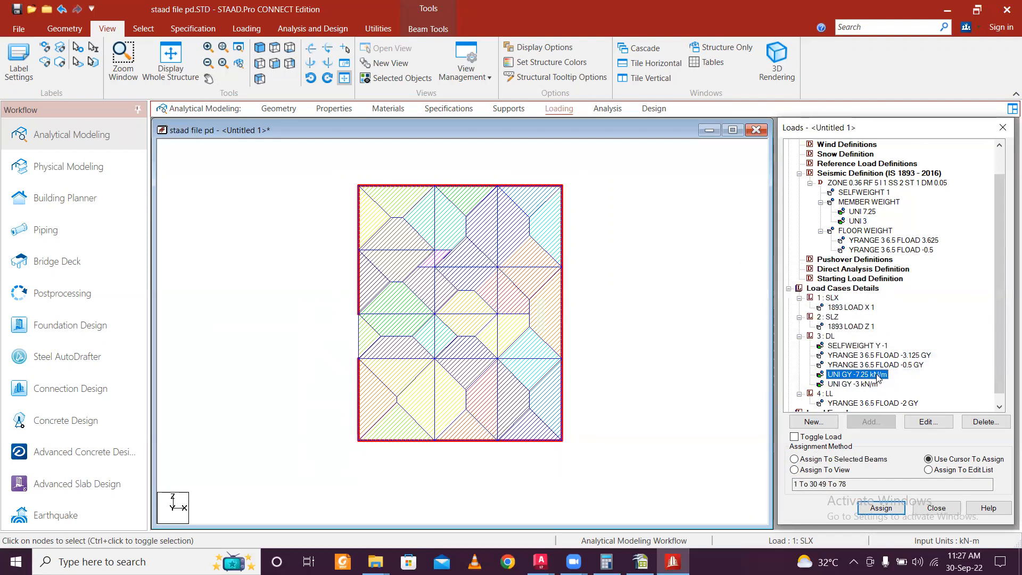
{"action": "left_click", "coordinate": [373, 359]}
{"action": "left_click", "coordinate": [357, 338]}
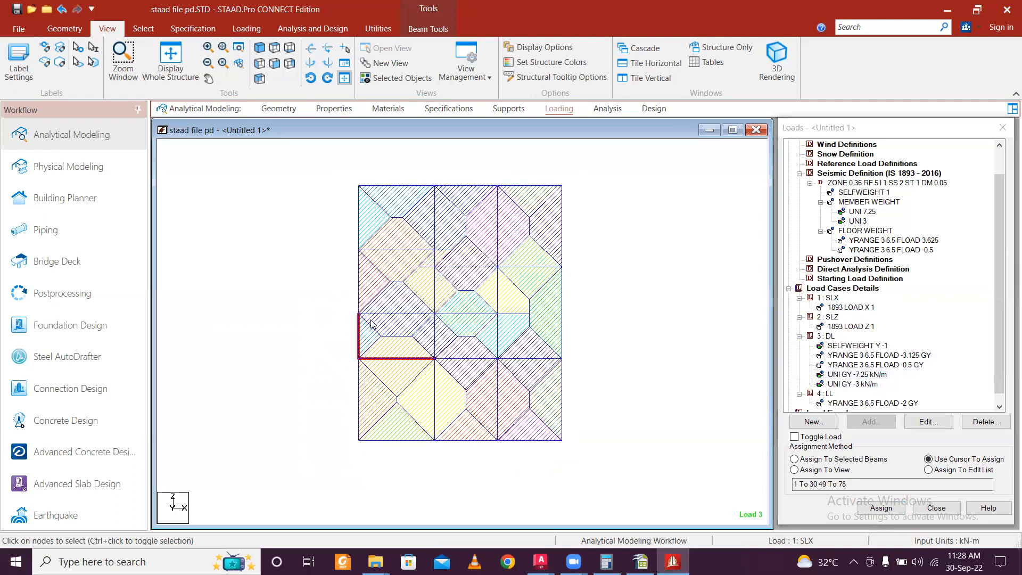
{"action": "left_click", "coordinate": [382, 314]}
{"action": "left_click", "coordinate": [435, 341]}
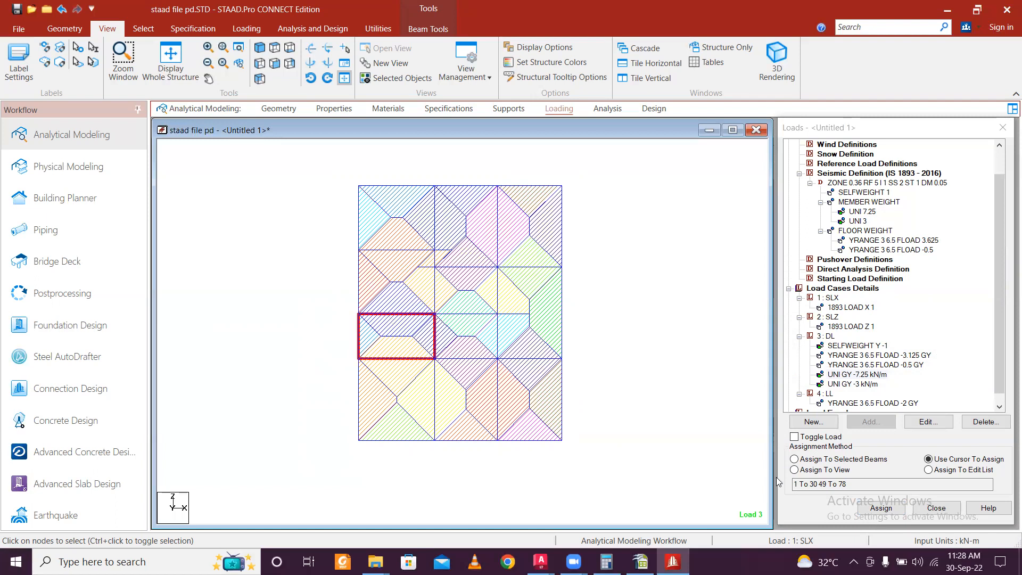
{"action": "left_click", "coordinate": [875, 508]}
{"action": "left_click", "coordinate": [876, 508]}
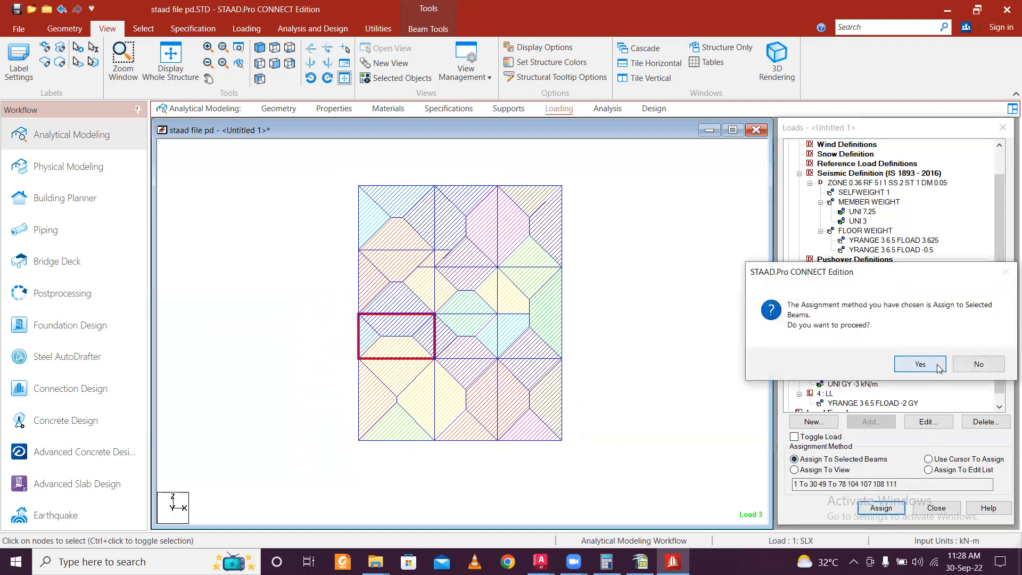
{"action": "left_click", "coordinate": [917, 364]}
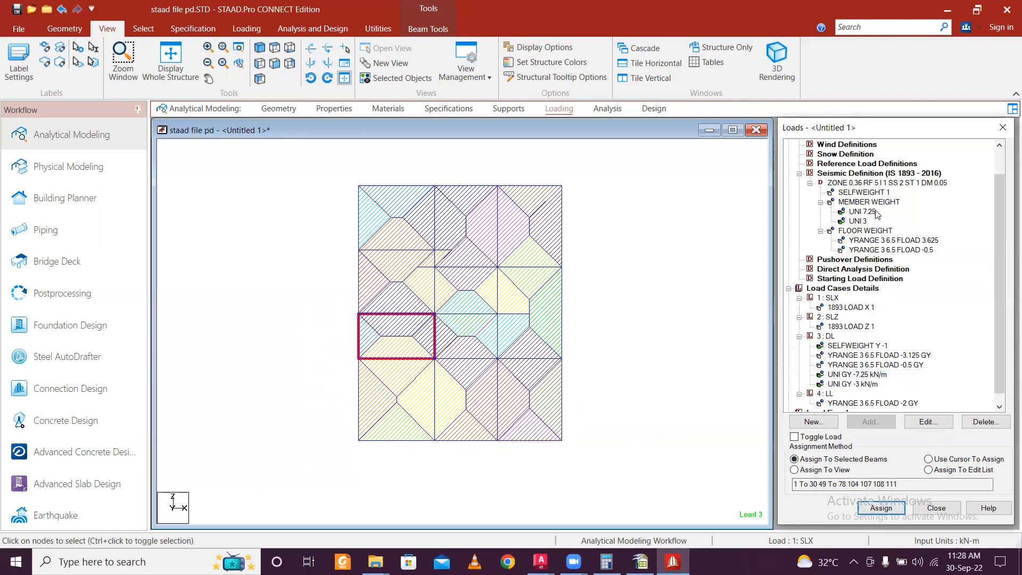
Step: Assign the UNI 7.25 seismic member weight to the four beams around the small left-edge bay and clear the selection
{"action": "left_click", "coordinate": [874, 212]}
{"action": "left_click_drag", "start_coordinate": [337, 308], "coordinate": [446, 381]}
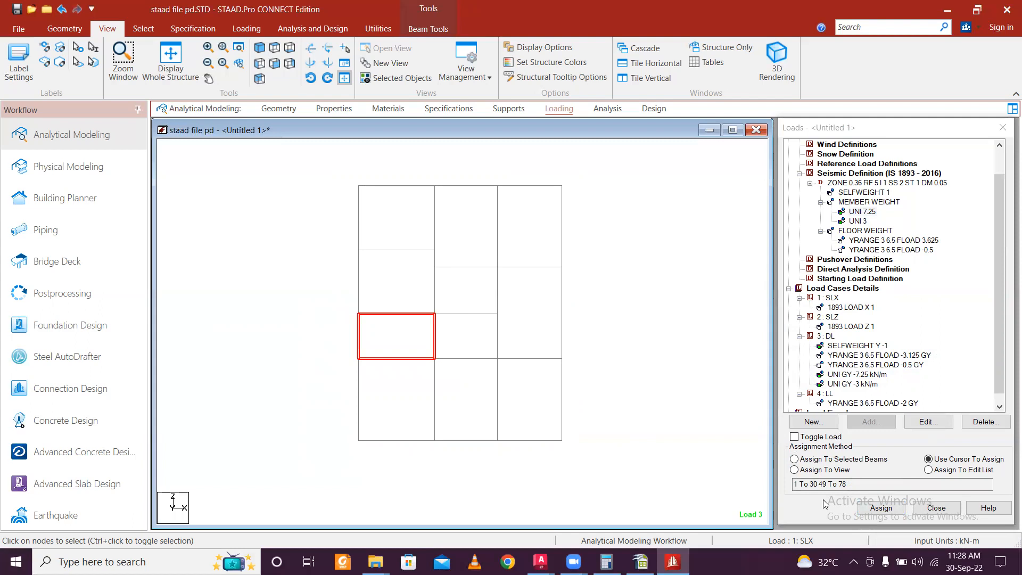
{"action": "left_click", "coordinate": [838, 461]}
{"action": "left_click", "coordinate": [878, 508]}
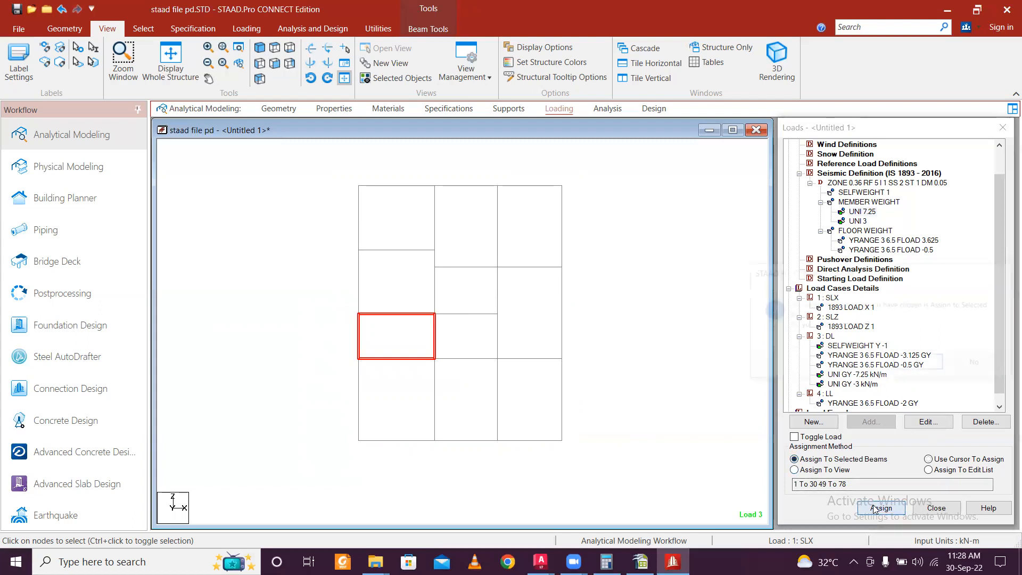
{"action": "left_click", "coordinate": [926, 368]}
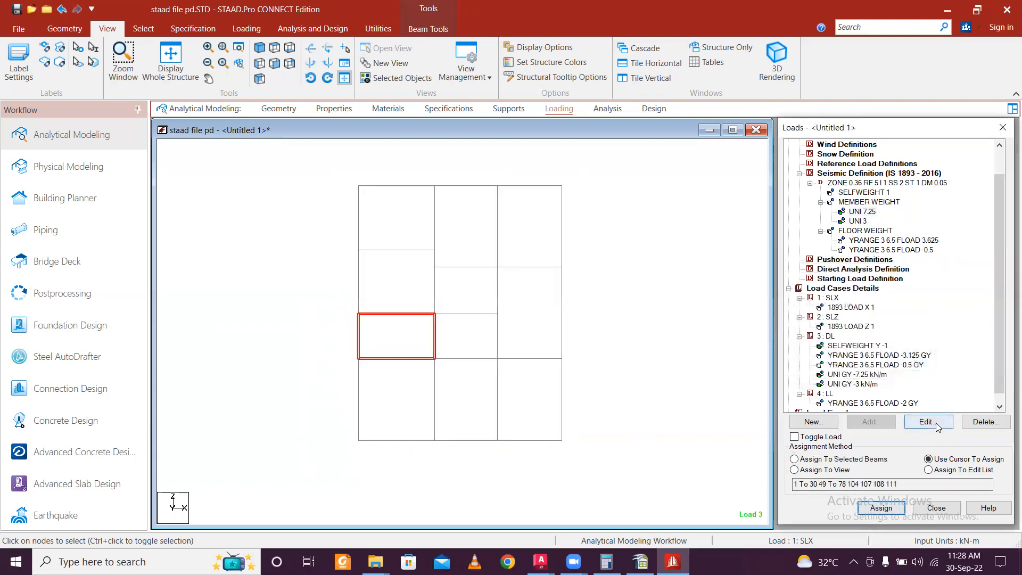
{"action": "scroll", "coordinate": [916, 339], "scroll_direction": "down", "scroll_amount": 1}
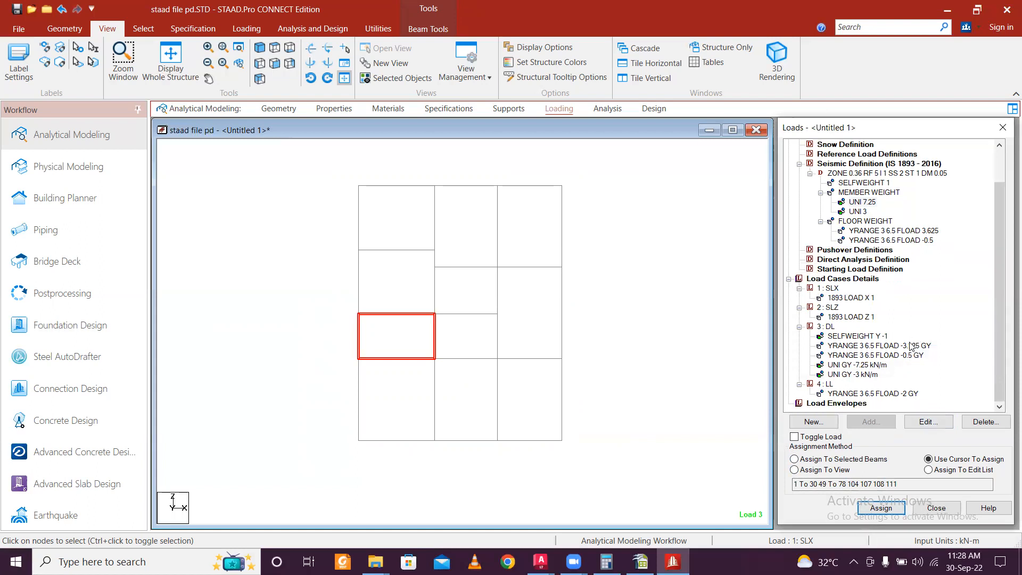
{"action": "scroll", "coordinate": [911, 346], "scroll_direction": "up", "scroll_amount": 2}
{"action": "left_click", "coordinate": [624, 352]}
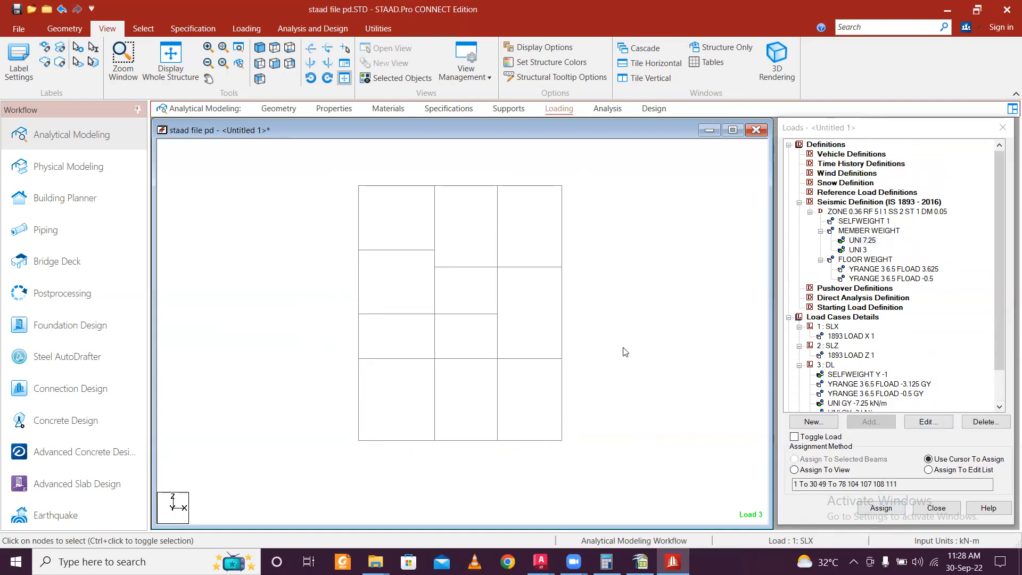
Step: Start the concrete design setup and set its design code to IS456
{"action": "left_click", "coordinate": [615, 110]}
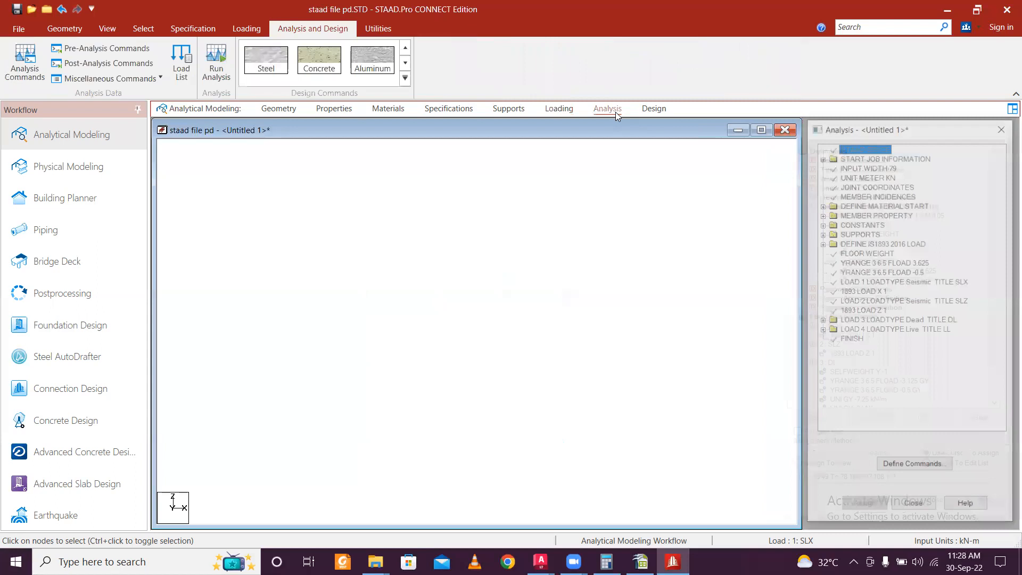
{"action": "left_click", "coordinate": [650, 109]}
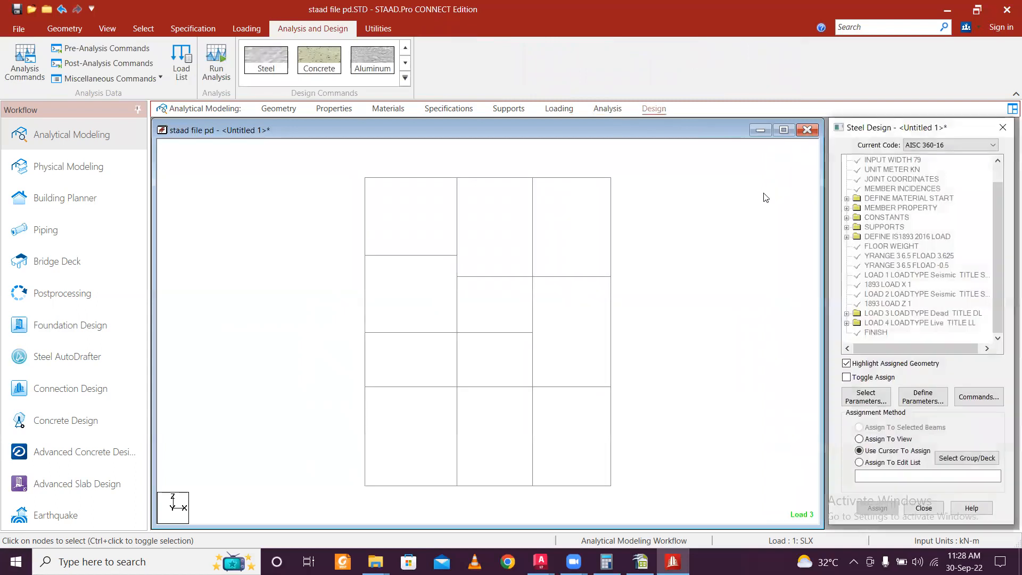
{"action": "left_click", "coordinate": [318, 58]}
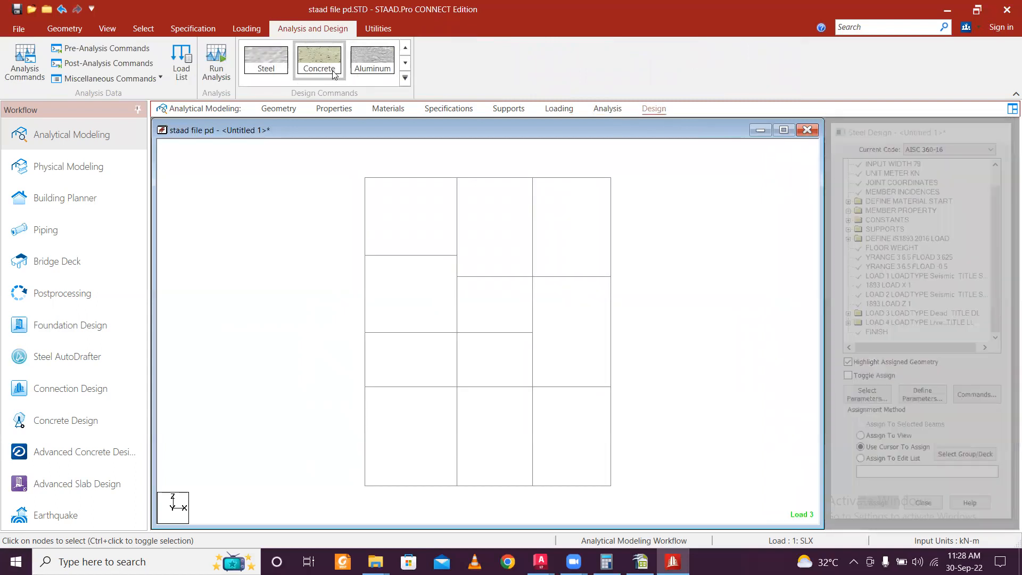
{"action": "left_click", "coordinate": [931, 146]}
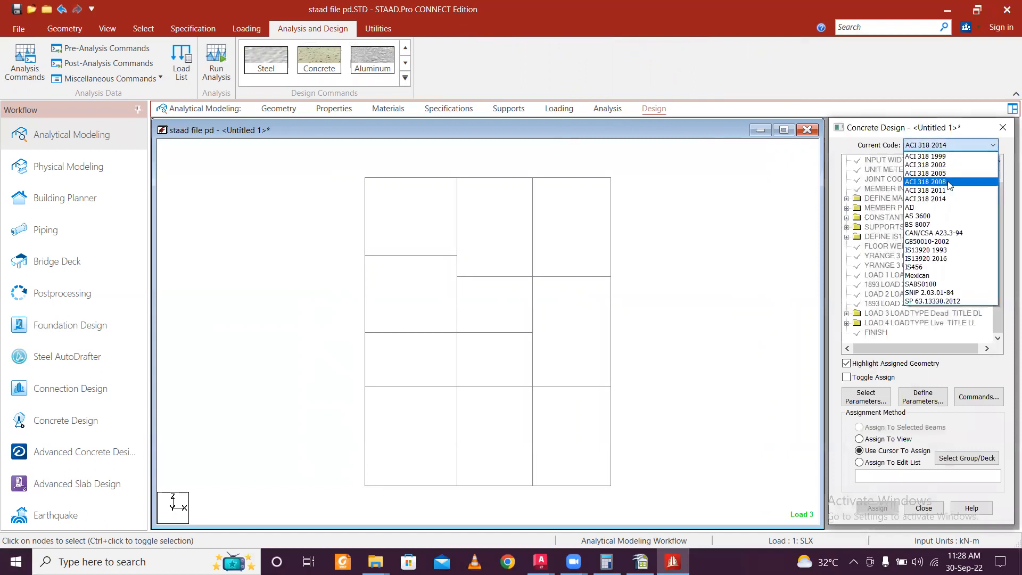
{"action": "left_click", "coordinate": [944, 268]}
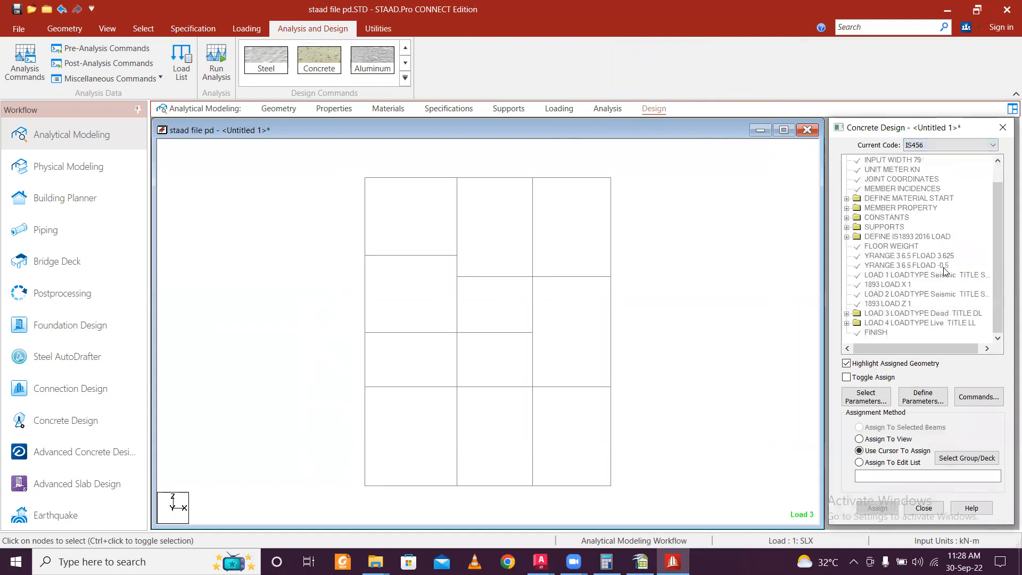
{"action": "mouse_move", "coordinate": [996, 248]}
{"action": "left_mouse_down"}
{"action": "mouse_move", "coordinate": [1003, 220]}
{"action": "mouse_move", "coordinate": [997, 266]}
{"action": "left_mouse_up"}
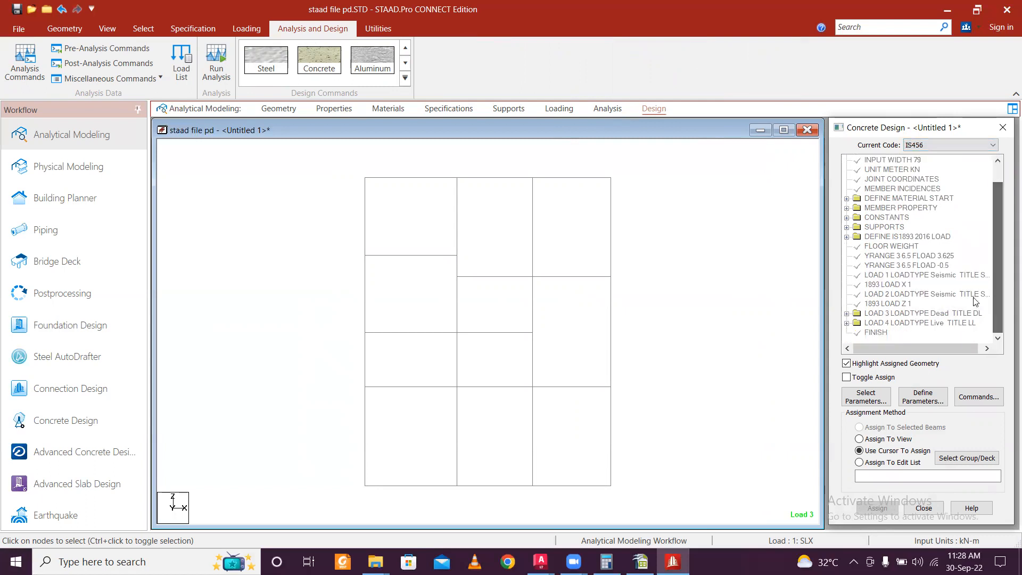
Step: Empty the list of selected IS456 design parameters and add only the Clear parameter to it
{"action": "left_click", "coordinate": [866, 396]}
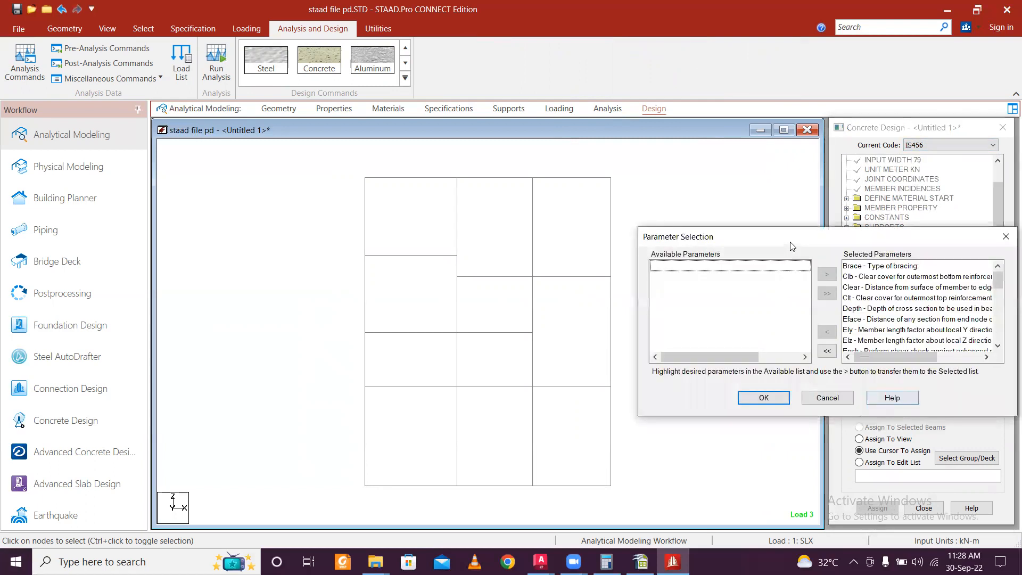
{"action": "left_click_drag", "start_coordinate": [794, 239], "coordinate": [364, 160]}
{"action": "left_click", "coordinate": [389, 272]}
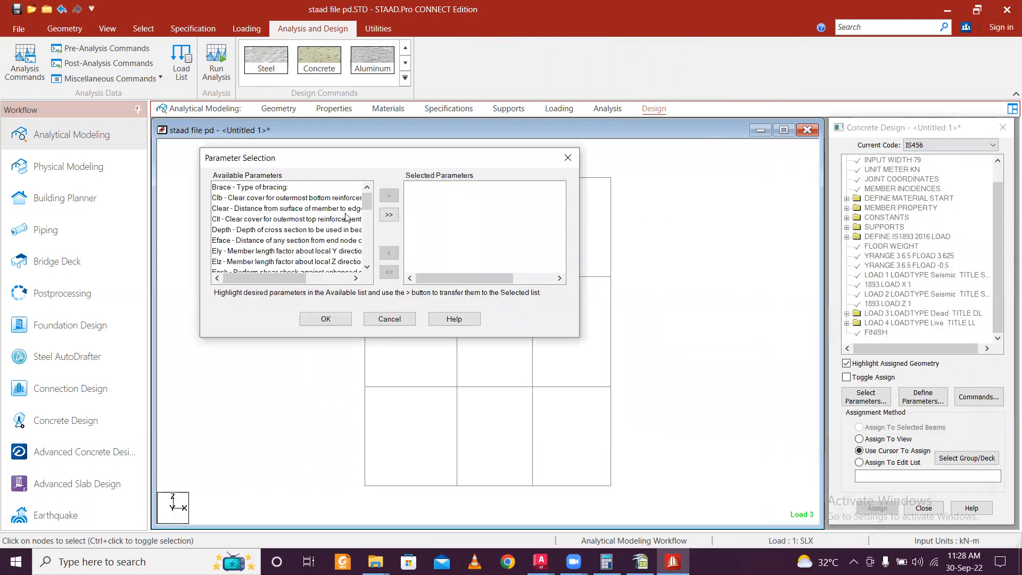
{"action": "left_click", "coordinate": [322, 198]}
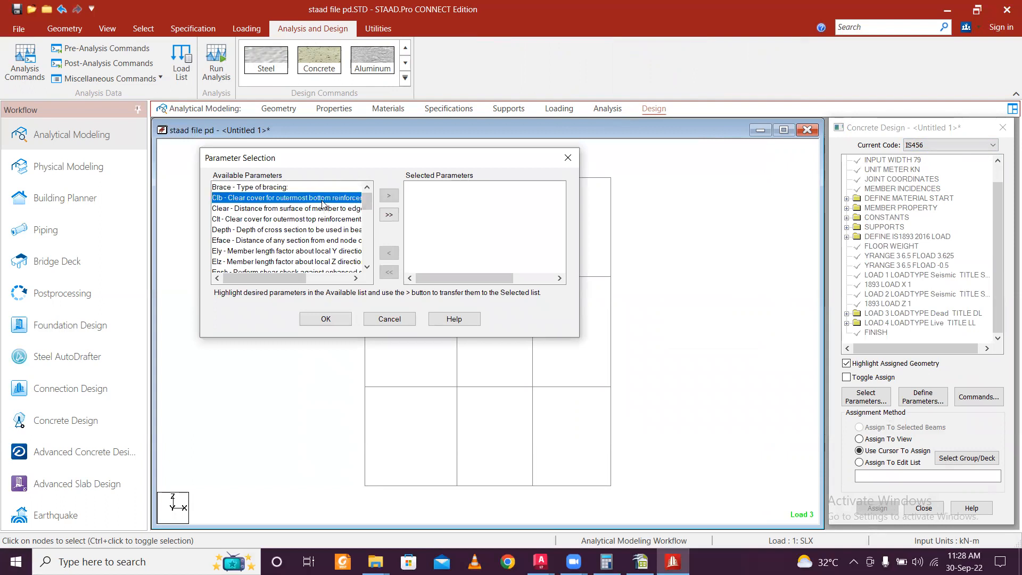
{"action": "left_click", "coordinate": [322, 209]}
{"action": "left_click", "coordinate": [389, 195]}
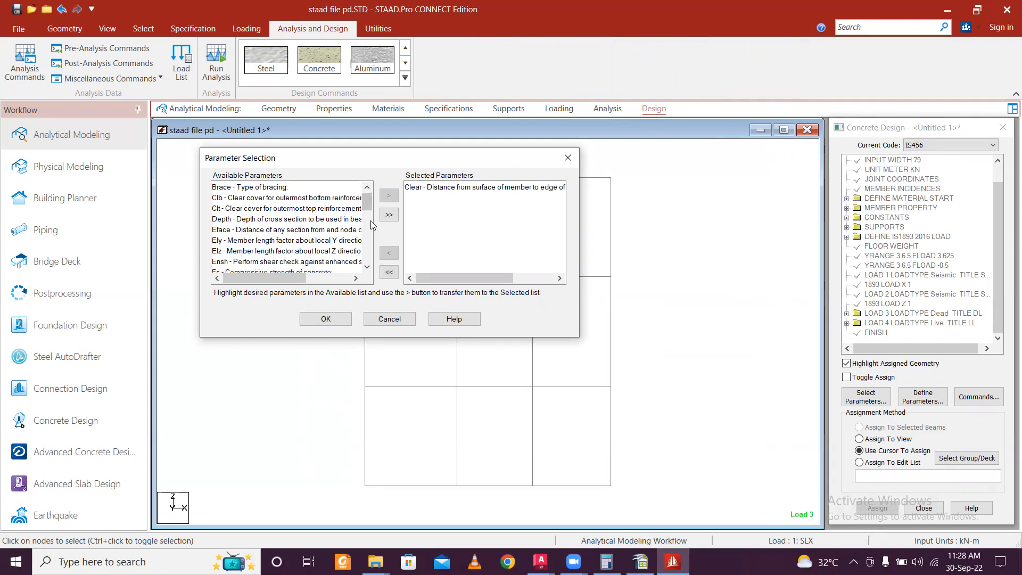
Step: Add the Fymain, Fysec, Maxmain, Maxsec, Minmain and Minsec parameters to the selected design parameters
{"action": "left_click_drag", "start_coordinate": [365, 206], "coordinate": [366, 215]}
{"action": "left_click", "coordinate": [304, 241]}
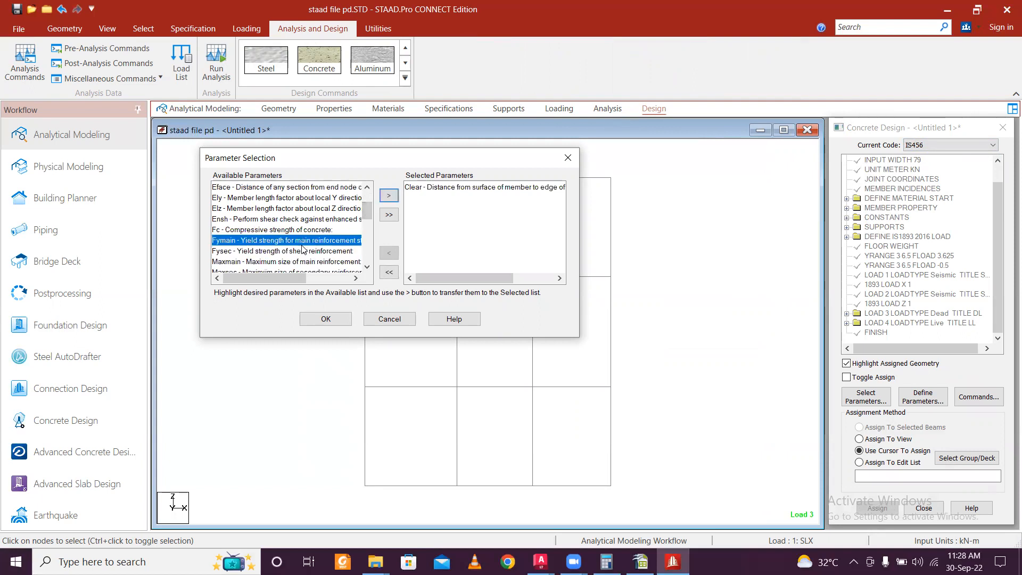
{"action": "left_click", "coordinate": [304, 251], "text": "ctrl"}
{"action": "left_click", "coordinate": [309, 261], "text": "ctrl"}
{"action": "left_click_drag", "start_coordinate": [366, 213], "coordinate": [368, 234]}
{"action": "left_click", "coordinate": [335, 241], "text": "ctrl"}
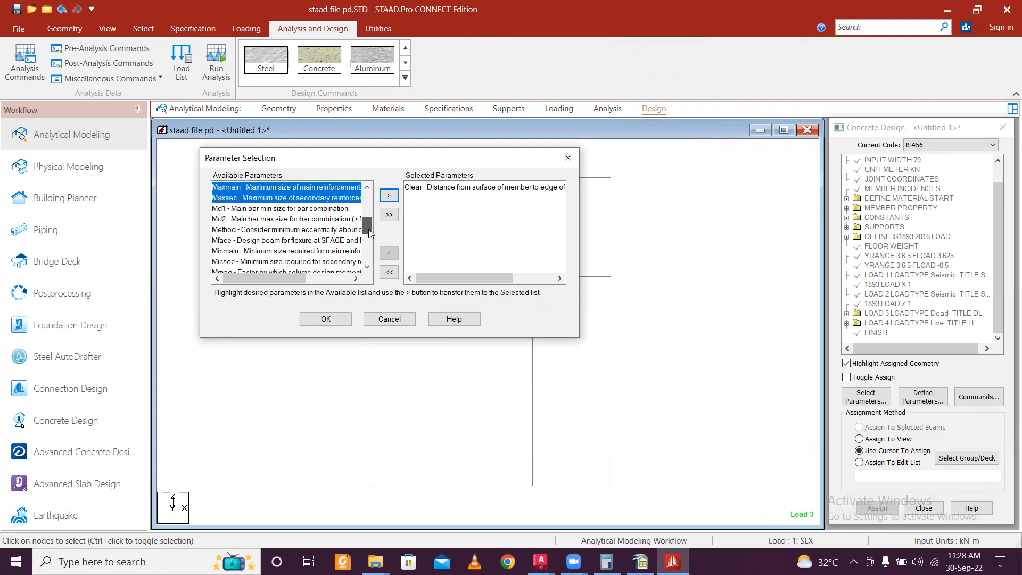
{"action": "left_click", "coordinate": [323, 250], "text": "ctrl"}
{"action": "left_click", "coordinate": [317, 262], "text": "ctrl"}
{"action": "left_click_drag", "start_coordinate": [368, 230], "coordinate": [370, 259]}
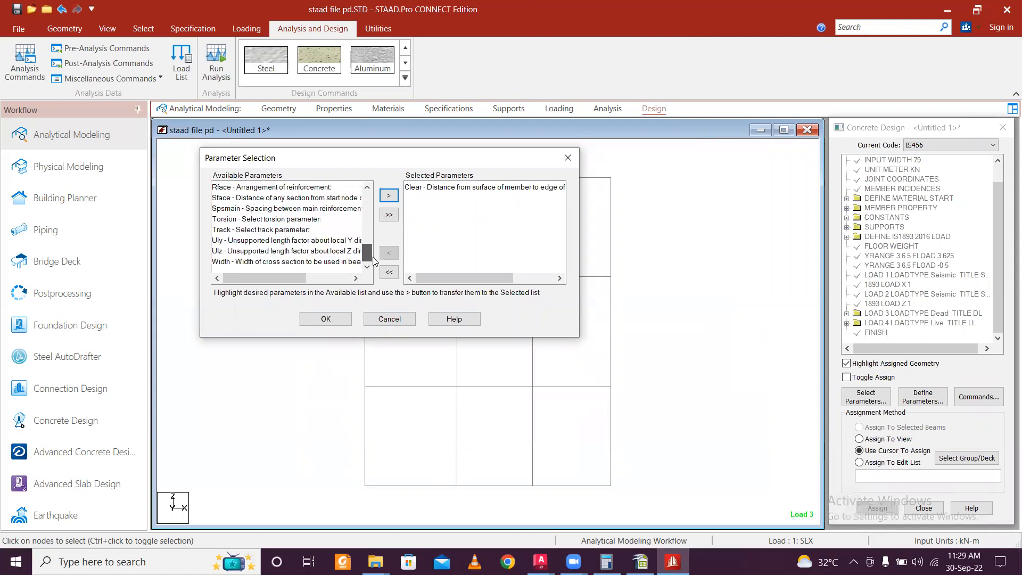
{"action": "left_click", "coordinate": [389, 196]}
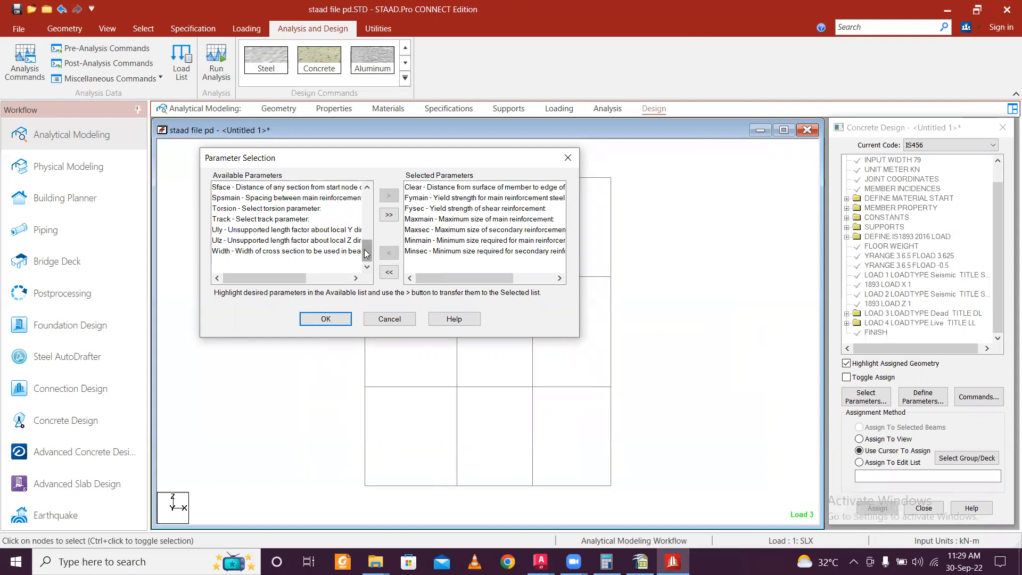
Step: Add the Fc concrete compressive strength parameter to the selection and accept the parameter list
{"action": "left_click_drag", "start_coordinate": [367, 253], "coordinate": [367, 191]}
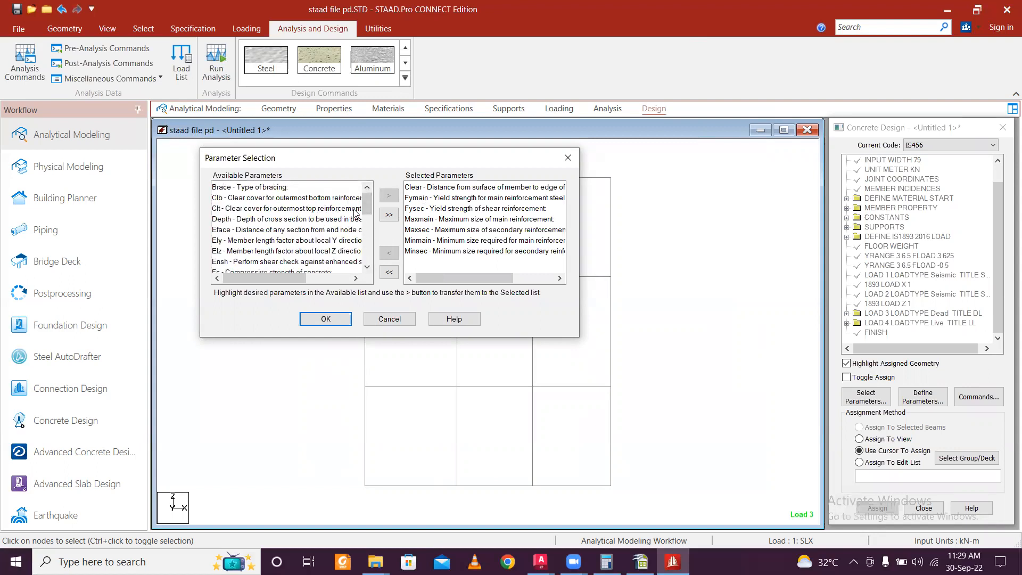
{"action": "left_click_drag", "start_coordinate": [366, 204], "coordinate": [365, 208]}
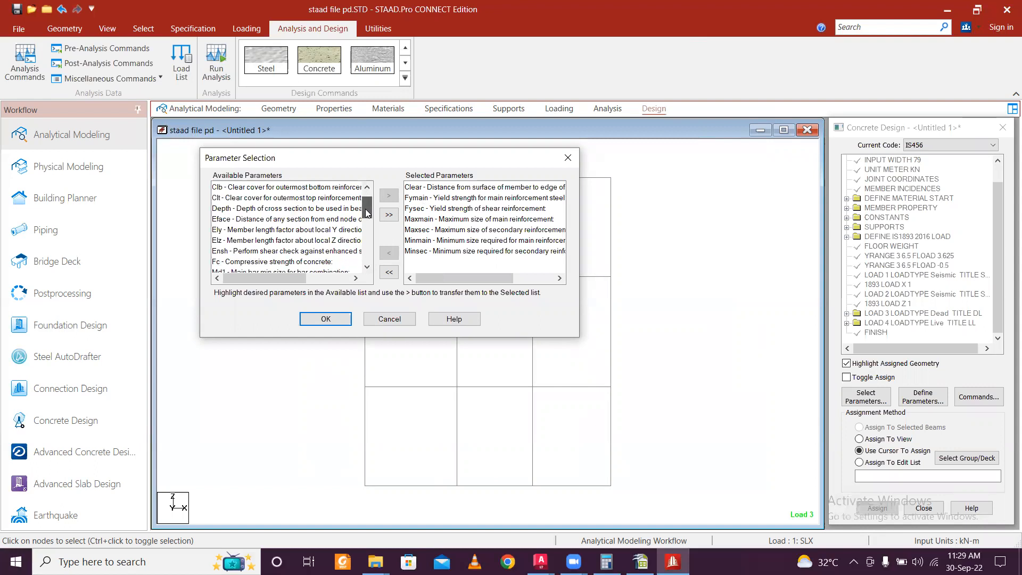
{"action": "left_click", "coordinate": [311, 259]}
{"action": "left_click", "coordinate": [388, 195]}
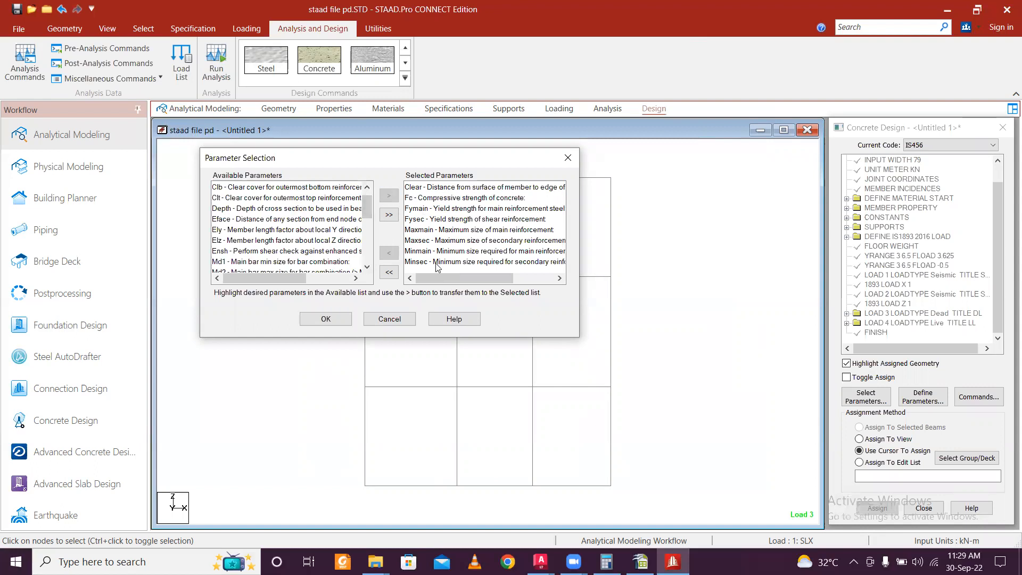
{"action": "left_click", "coordinate": [325, 319]}
Step: Add two Clear cover parameters to the concrete design, one of 0.03 m and one of 0.04 m
{"action": "left_click", "coordinate": [922, 396]}
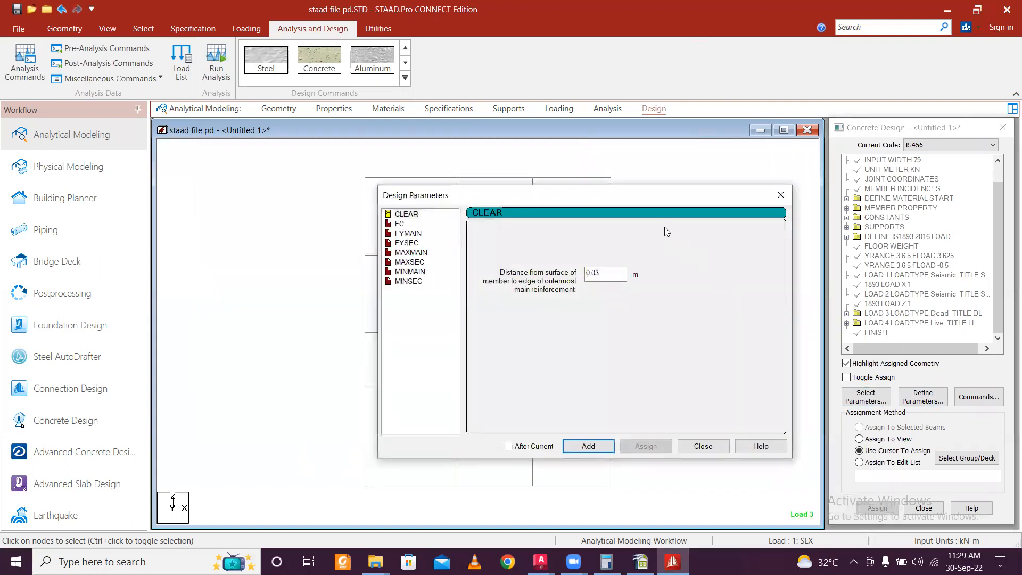
{"action": "left_click_drag", "start_coordinate": [661, 202], "coordinate": [802, 153]}
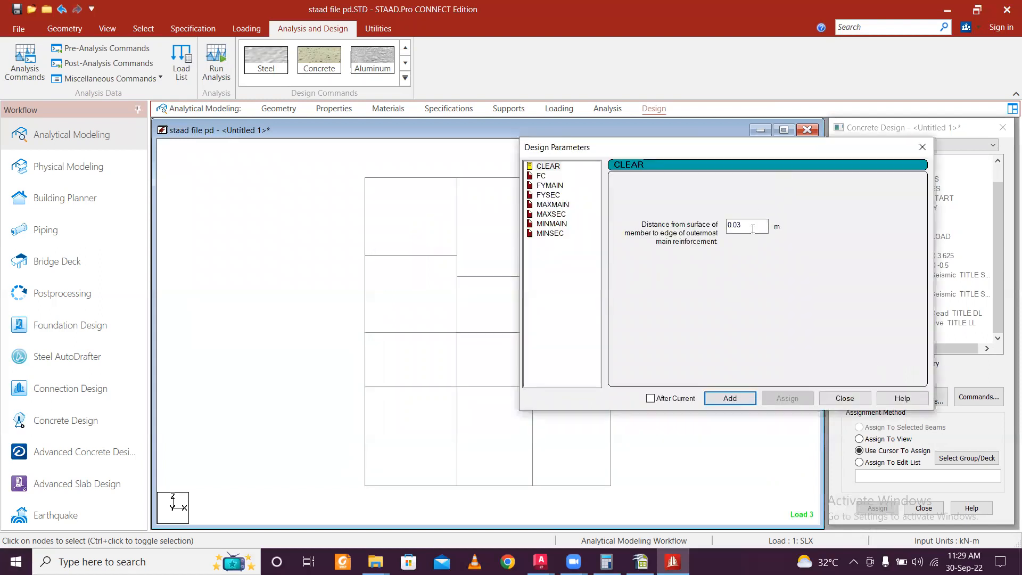
{"action": "left_click", "coordinate": [738, 400]}
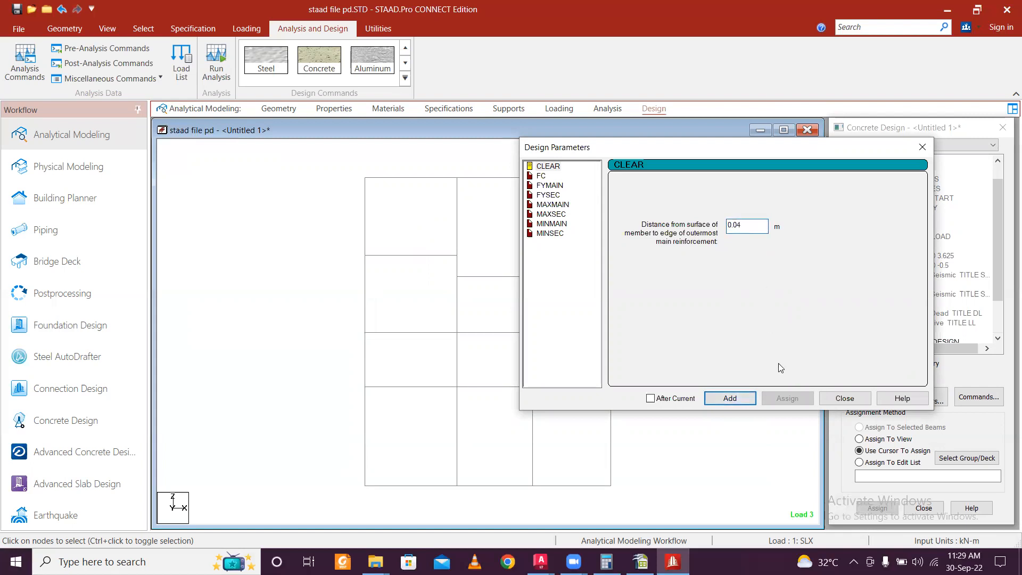
{"action": "left_click", "coordinate": [740, 400]}
{"action": "left_click_drag", "start_coordinate": [794, 154], "coordinate": [570, 120]}
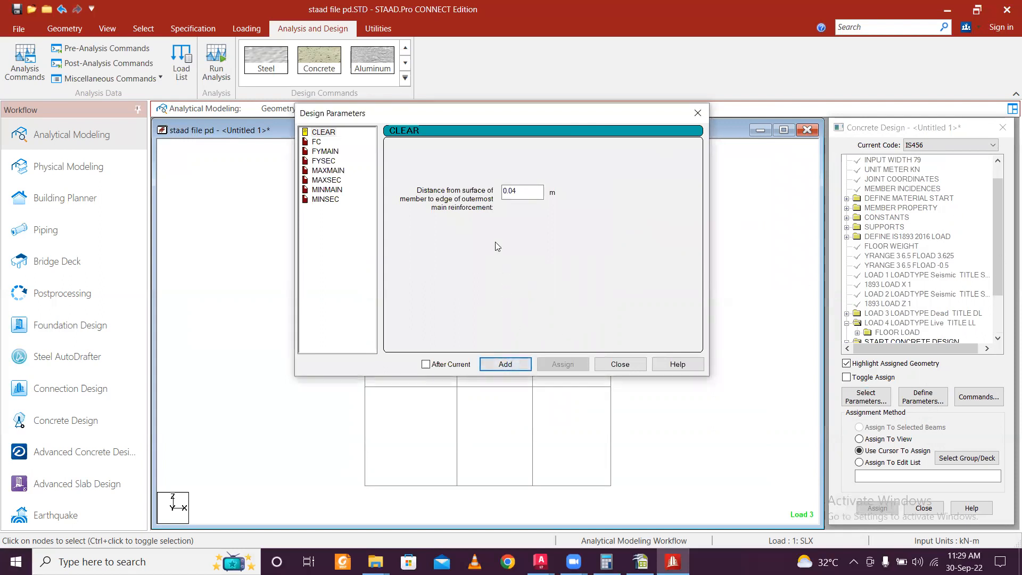
Step: Add the FC parameter with a concrete compressive strength of 25000 kN/m2
{"action": "left_click", "coordinate": [317, 142]}
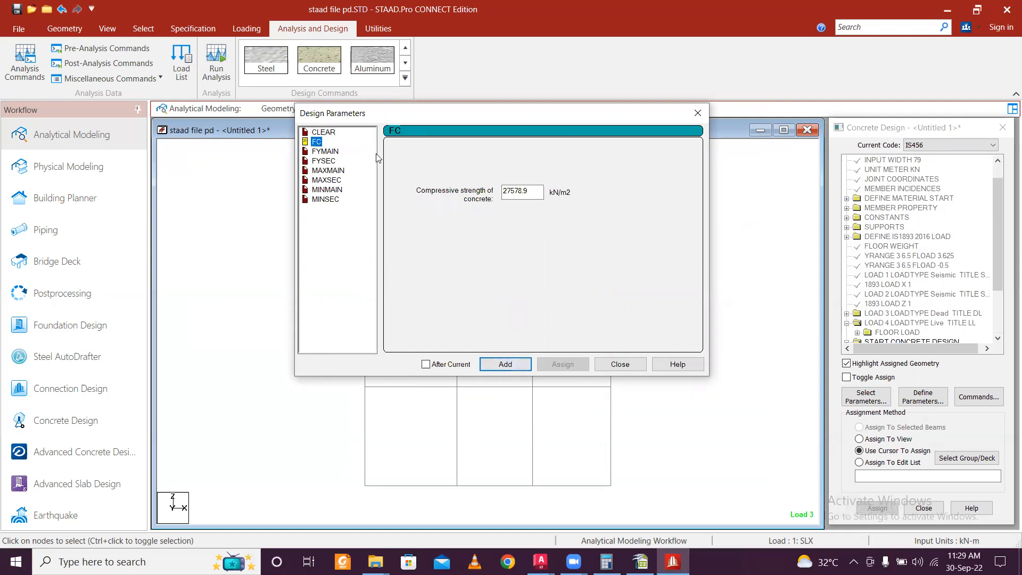
{"action": "double_click", "coordinate": [530, 192]}
{"action": "type", "text": "250"}
{"action": "left_click", "coordinate": [530, 364]}
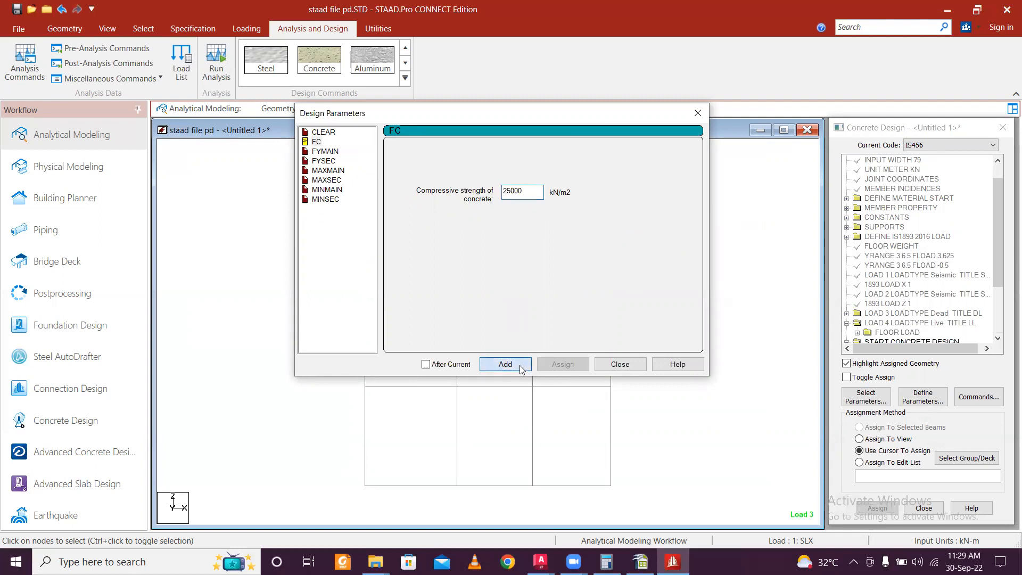
Step: Add the FYMAIN and FYSEC parameters, each with a reinforcement yield strength of 550000 kN/m2
{"action": "left_click", "coordinate": [335, 152]}
{"action": "double_click", "coordinate": [524, 193]}
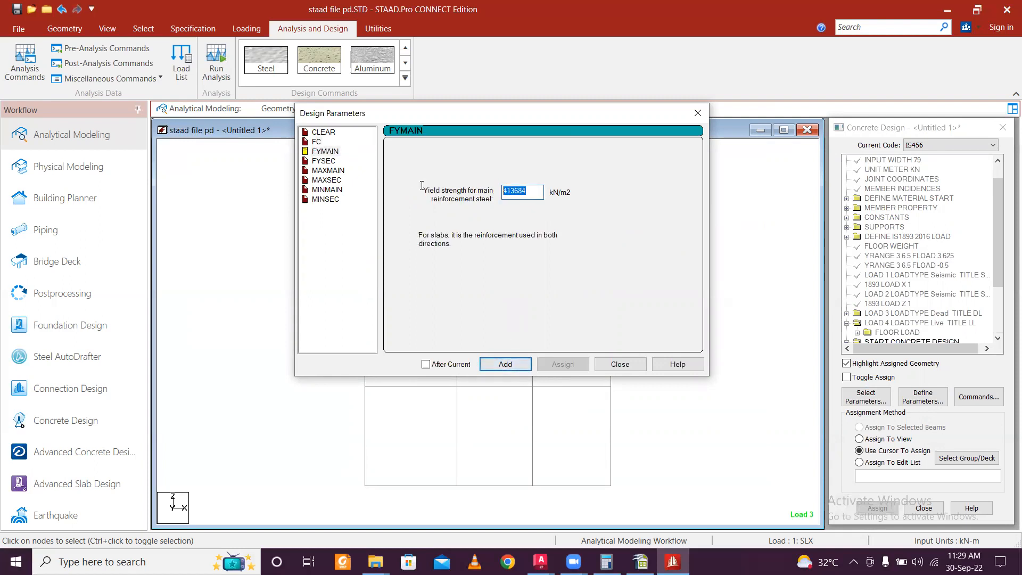
{"action": "type", "text": "55"}
{"action": "left_click", "coordinate": [505, 364]}
{"action": "left_click", "coordinate": [322, 161]}
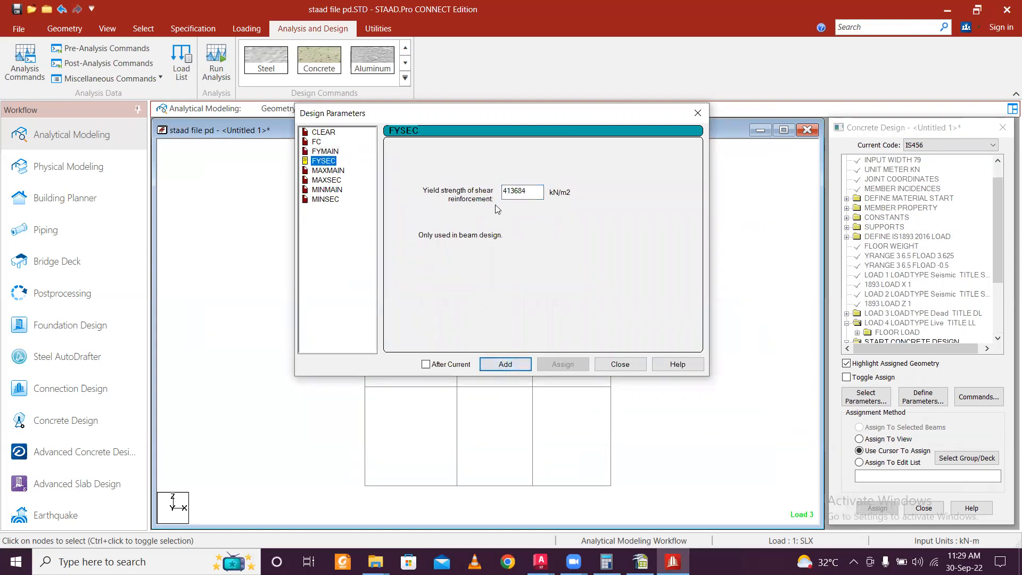
{"action": "double_click", "coordinate": [522, 192]}
{"action": "type", "text": "550000"}
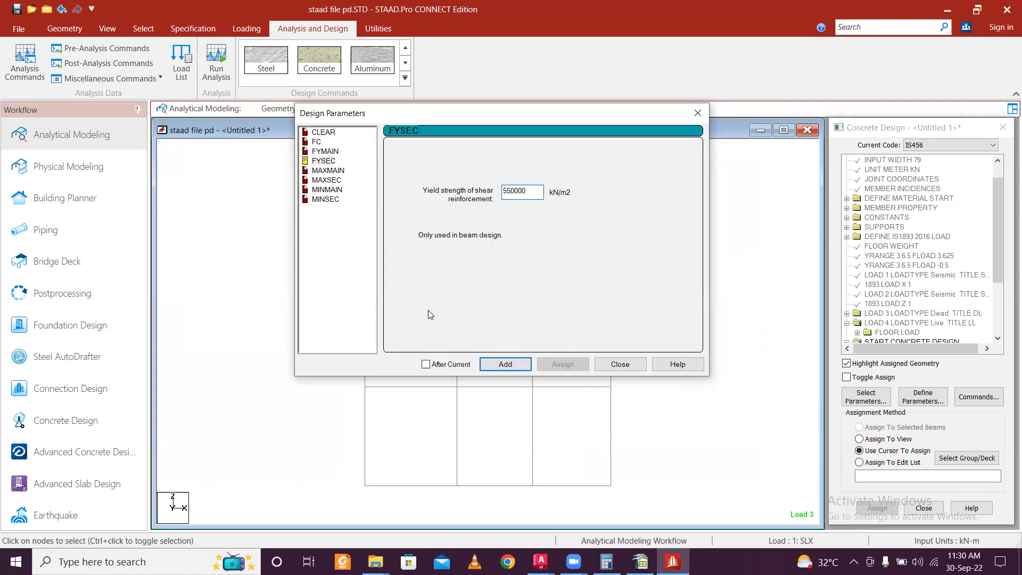
{"action": "left_click", "coordinate": [495, 364]}
Step: Add maximum reinforcement sizes of 20 mm for main bars (MAXMAIN) and 10 mm for secondary bars (MAXSEC)
{"action": "left_click", "coordinate": [328, 171]}
{"action": "left_click", "coordinate": [396, 228]}
{"action": "left_click", "coordinate": [516, 364]}
{"action": "left_click", "coordinate": [339, 182]}
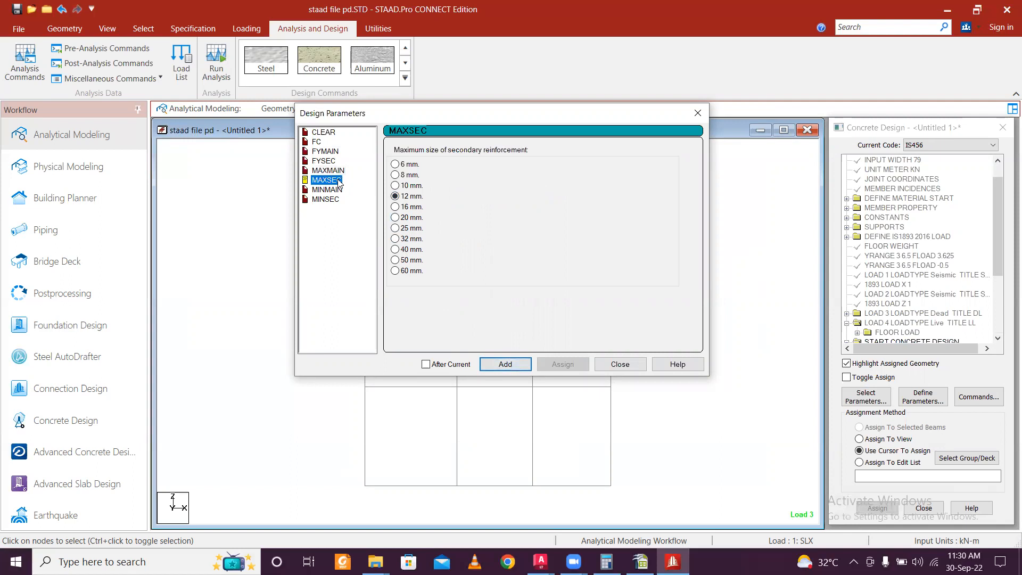
{"action": "left_click", "coordinate": [405, 186]}
Step: Add minimum reinforcement sizes of 12 mm for main bars (MINMAIN) and 8 mm for secondary bars (MINSEC), and finish defining parameters
{"action": "left_click", "coordinate": [336, 199]}
{"action": "left_click", "coordinate": [334, 190]}
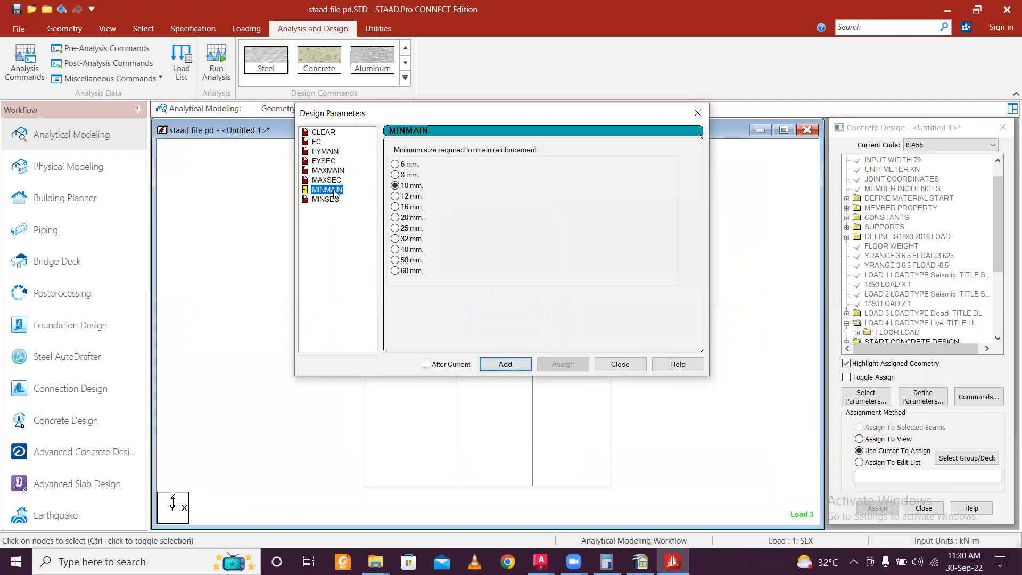
{"action": "left_click", "coordinate": [407, 197]}
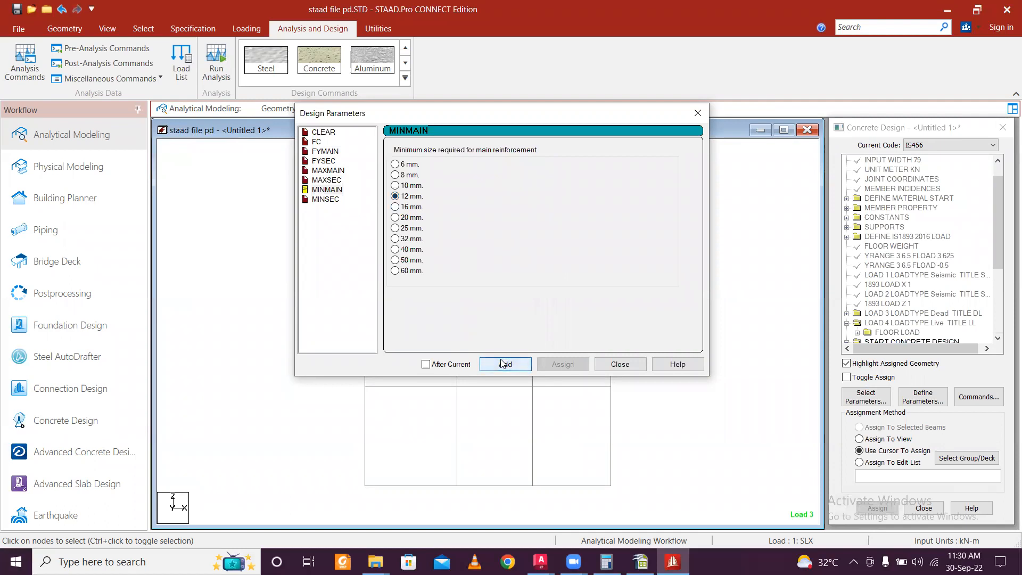
{"action": "left_click", "coordinate": [333, 200]}
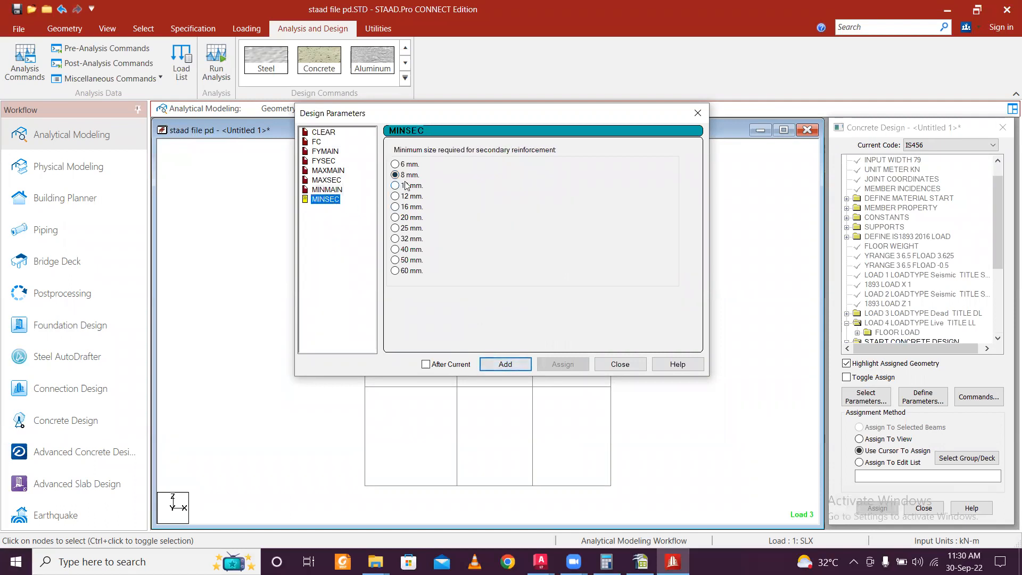
{"action": "left_click", "coordinate": [509, 367]}
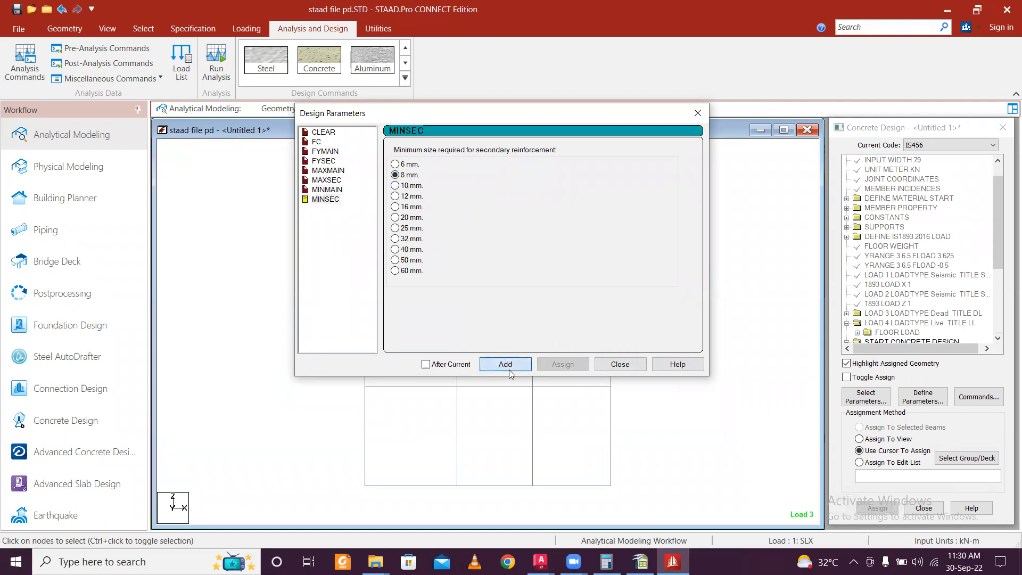
{"action": "left_click", "coordinate": [620, 364]}
Step: Delete the duplicate CLEAR 0.04 entry from the concrete design parameters
{"action": "left_click_drag", "start_coordinate": [1000, 226], "coordinate": [1008, 301]}
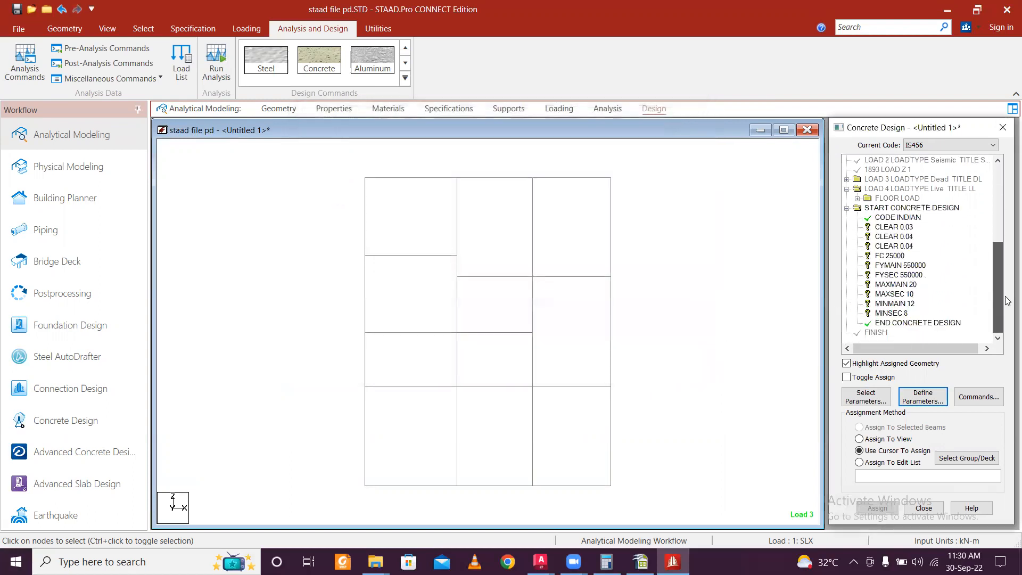
{"action": "left_click", "coordinate": [908, 247]}
{"action": "right_click", "coordinate": [908, 246]}
{"action": "left_click", "coordinate": [917, 269]}
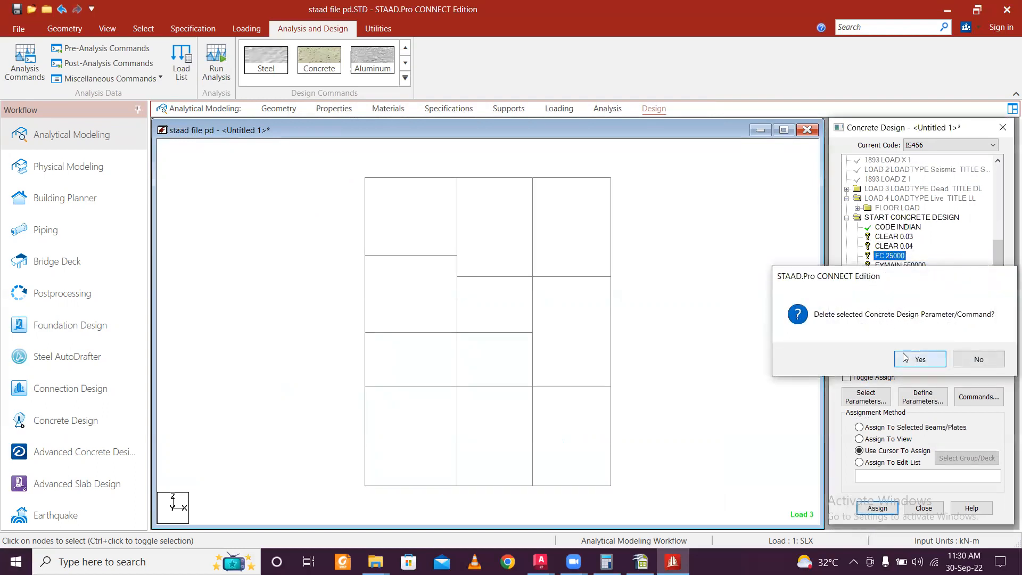
{"action": "left_click", "coordinate": [919, 357]}
Step: Add the Design Beam, Design Column and Take Off commands to the concrete design
{"action": "left_click", "coordinate": [981, 396]}
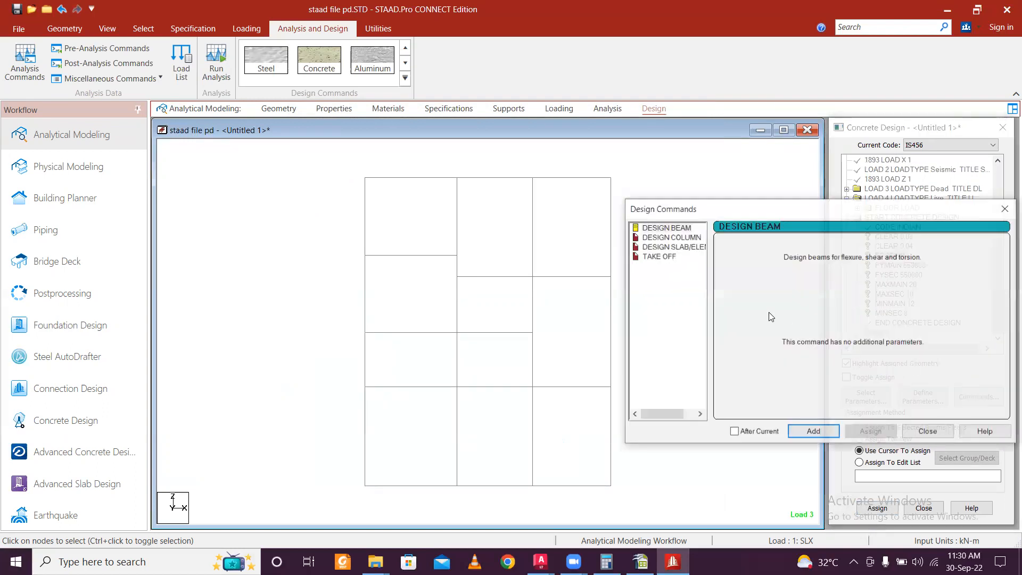
{"action": "left_click", "coordinate": [814, 431]}
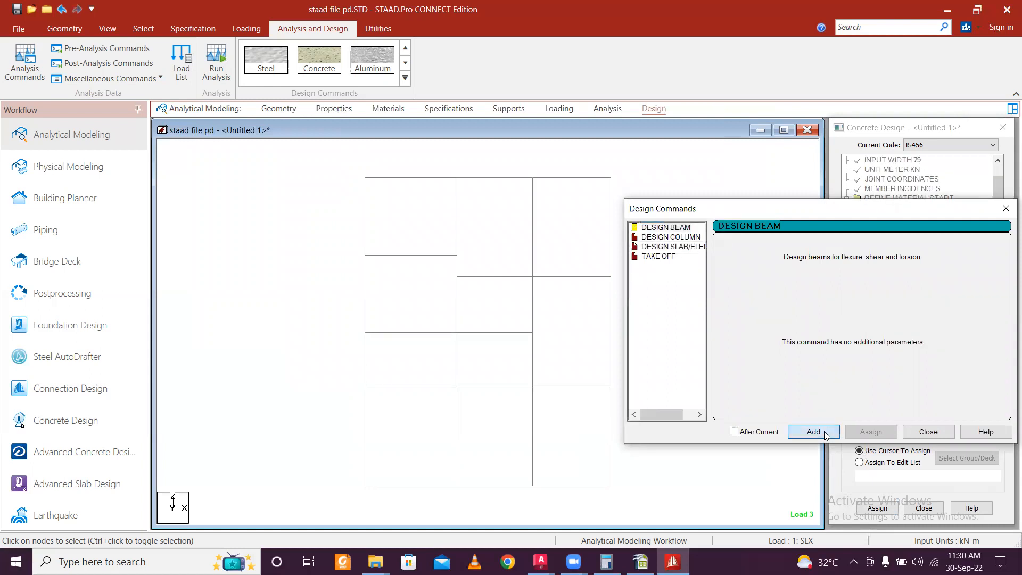
{"action": "left_click", "coordinate": [690, 237]}
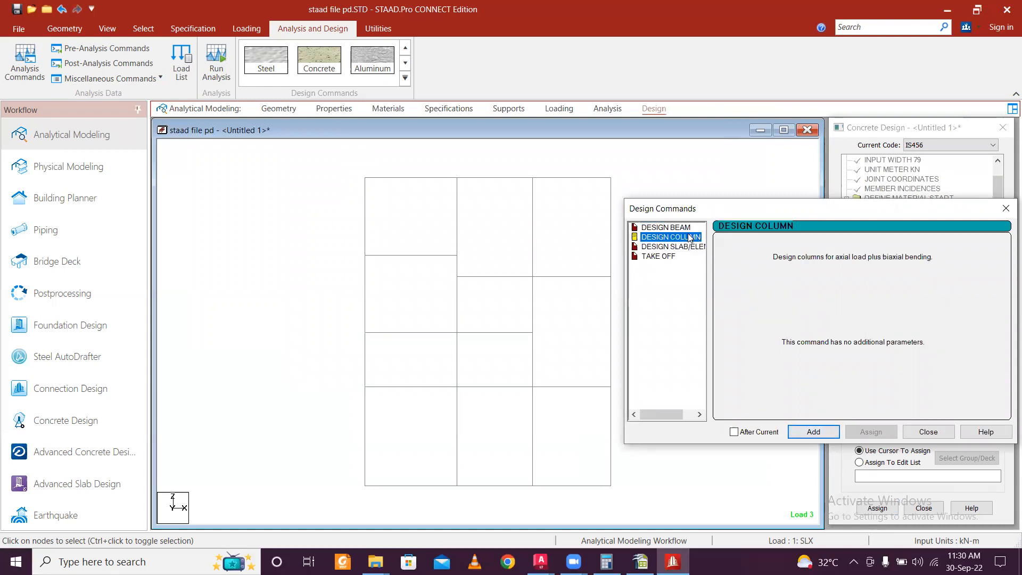
{"action": "left_click", "coordinate": [816, 431]}
{"action": "left_click", "coordinate": [660, 257]}
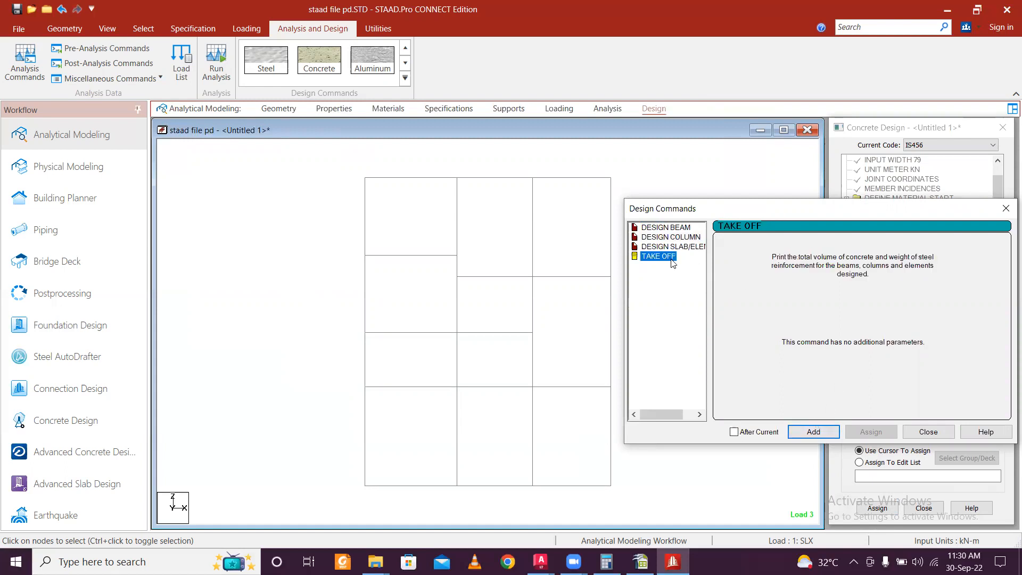
{"action": "left_click", "coordinate": [817, 432]}
{"action": "left_click", "coordinate": [927, 432]}
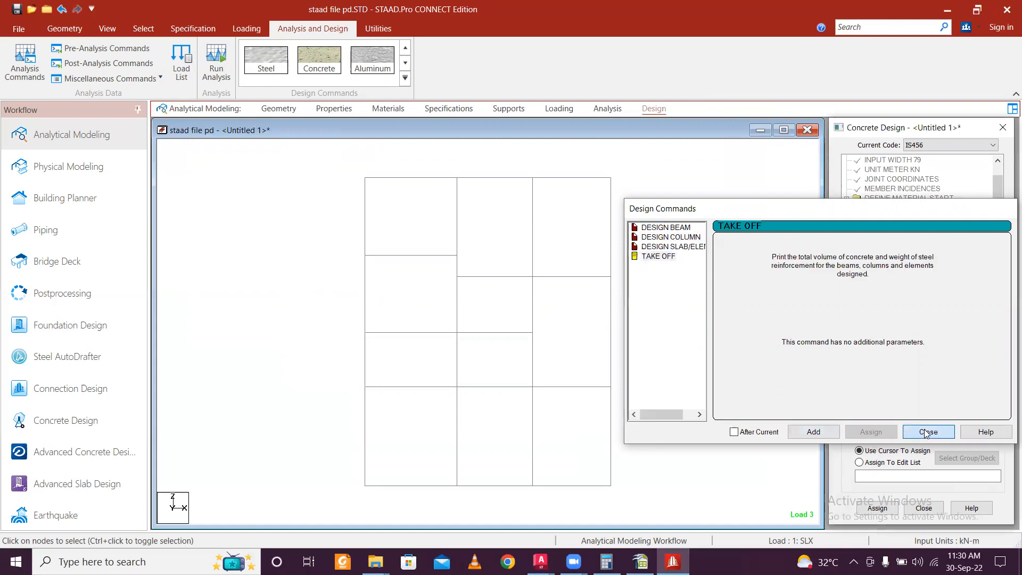
Step: Select the CLEAR 0.03 parameter in the concrete design list for assignment to members
{"action": "scroll", "coordinate": [991, 303], "scroll_direction": "down", "scroll_amount": 5}
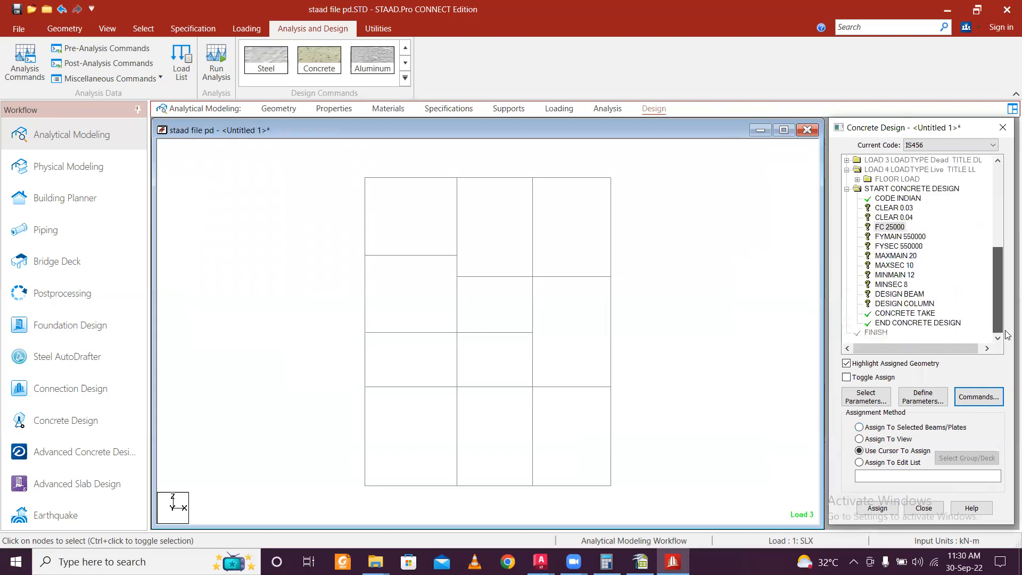
{"action": "left_click", "coordinate": [908, 209]}
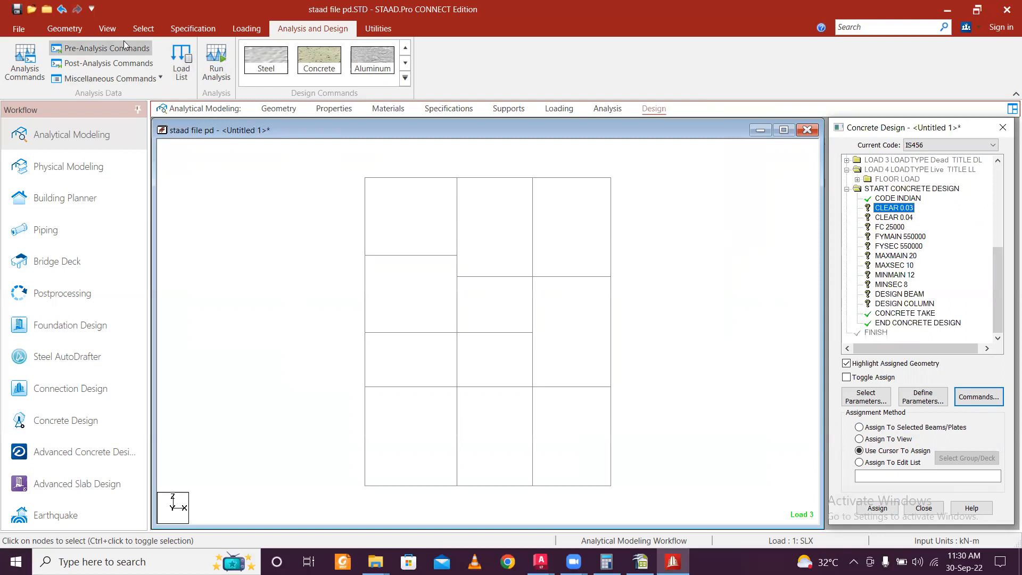
Step: Display the whole structure and assign the CLEAR 0.03 cover parameter to all beams parallel to X and Z
{"action": "left_click", "coordinate": [107, 29]}
{"action": "left_click", "coordinate": [170, 56]}
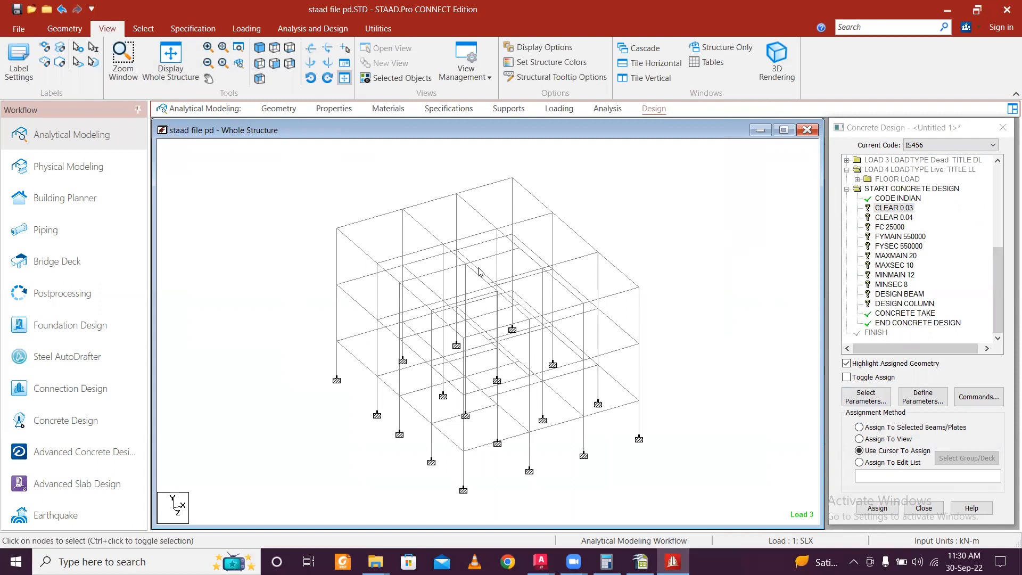
{"action": "left_click", "coordinate": [143, 28]}
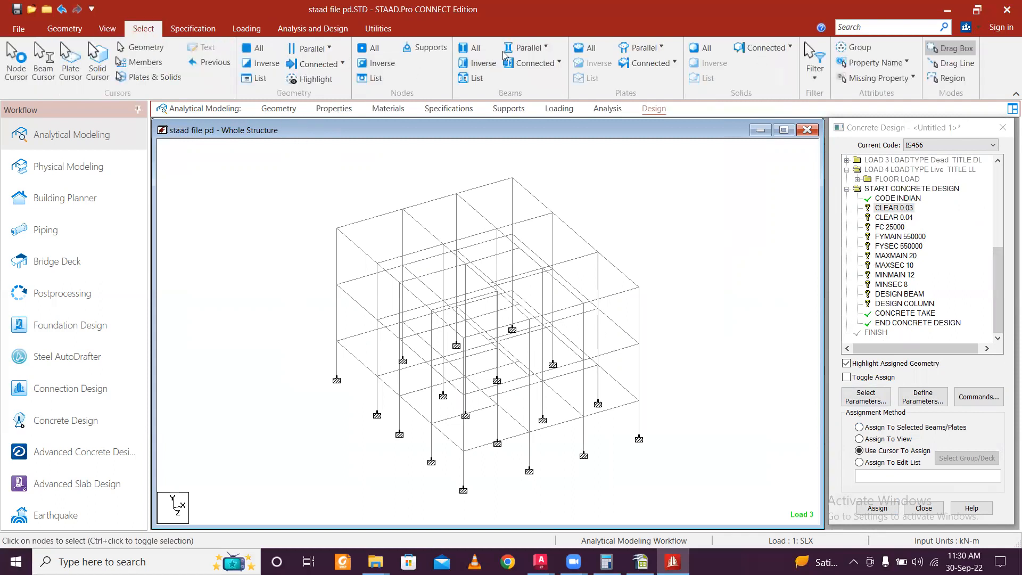
{"action": "left_click", "coordinate": [527, 47]}
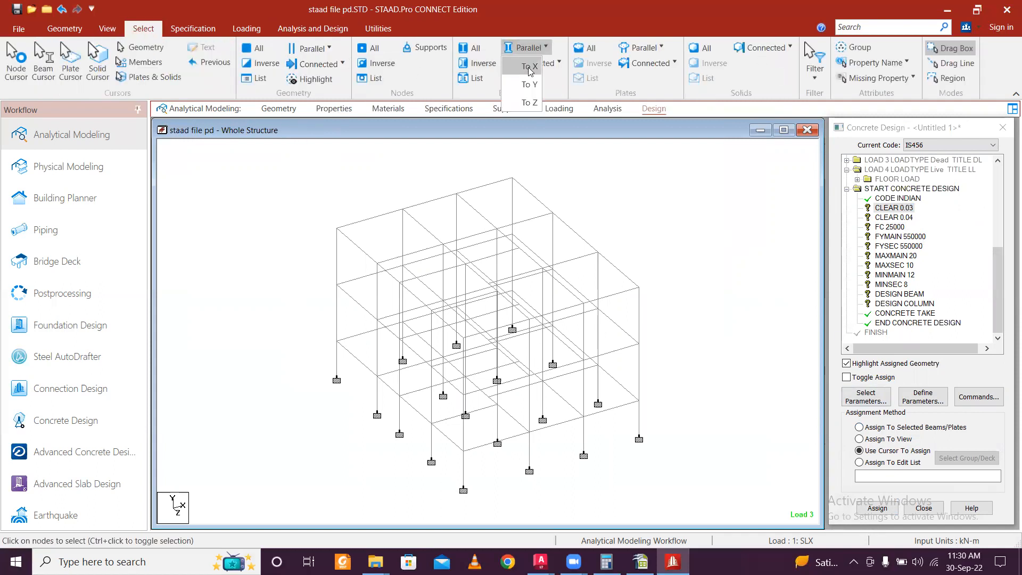
{"action": "left_click", "coordinate": [533, 100]}
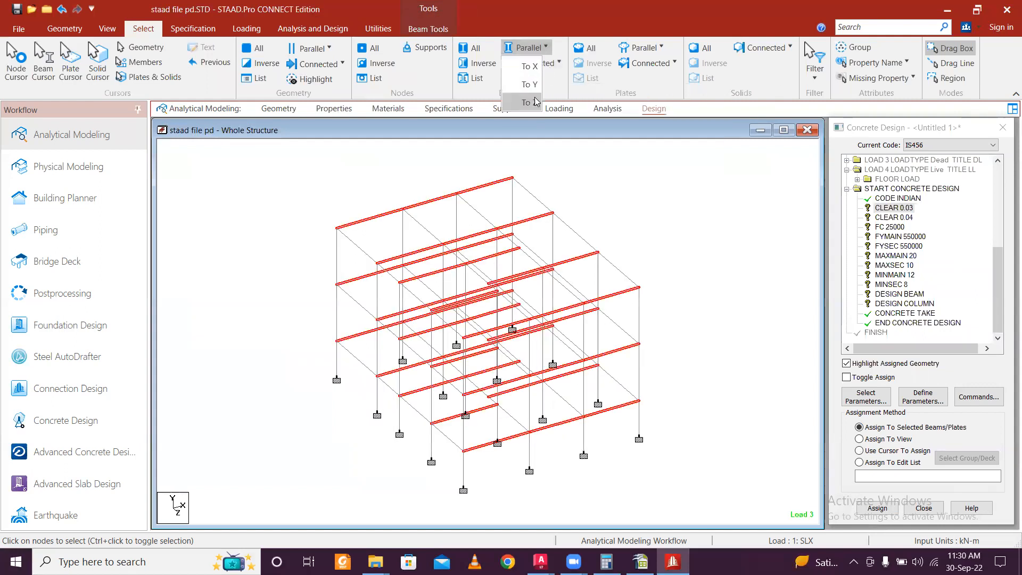
{"action": "left_click", "coordinate": [535, 101]}
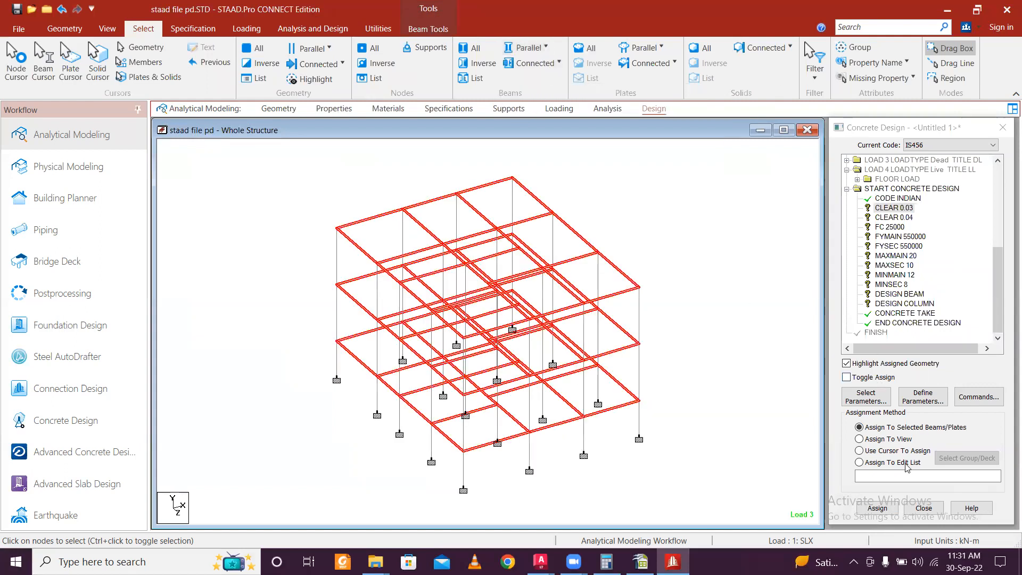
{"action": "left_click", "coordinate": [877, 508]}
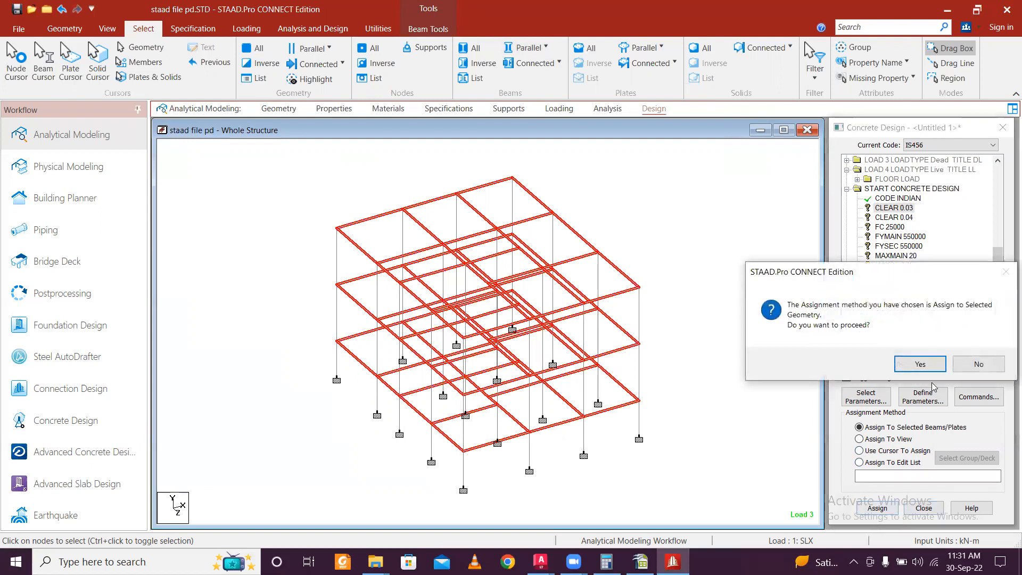
{"action": "left_click", "coordinate": [920, 364]}
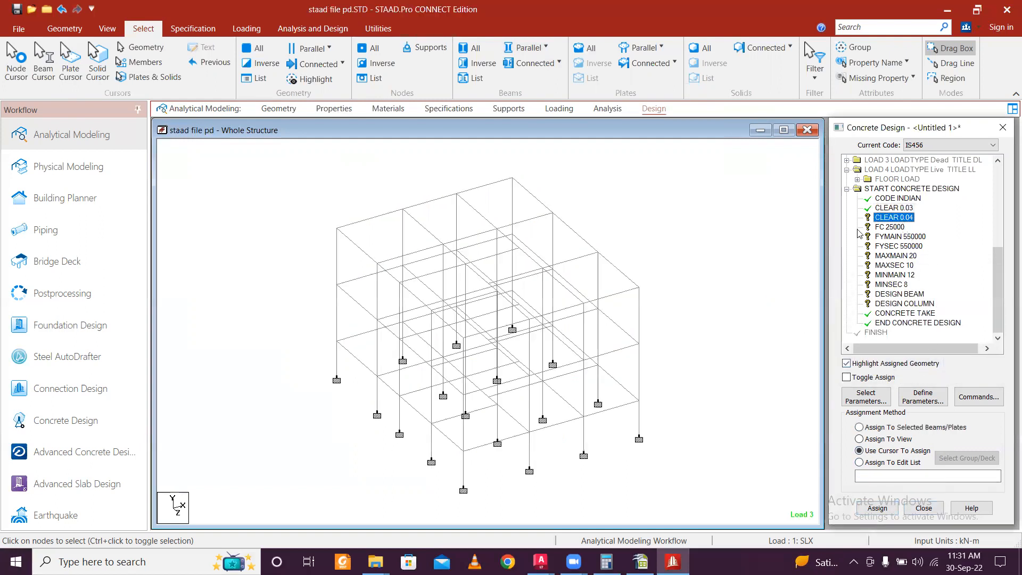
Step: Assign the CLEAR 0.04 cover parameter to all columns, selecting the members parallel to Y
{"action": "left_click", "coordinate": [526, 48]}
{"action": "left_click", "coordinate": [529, 86]}
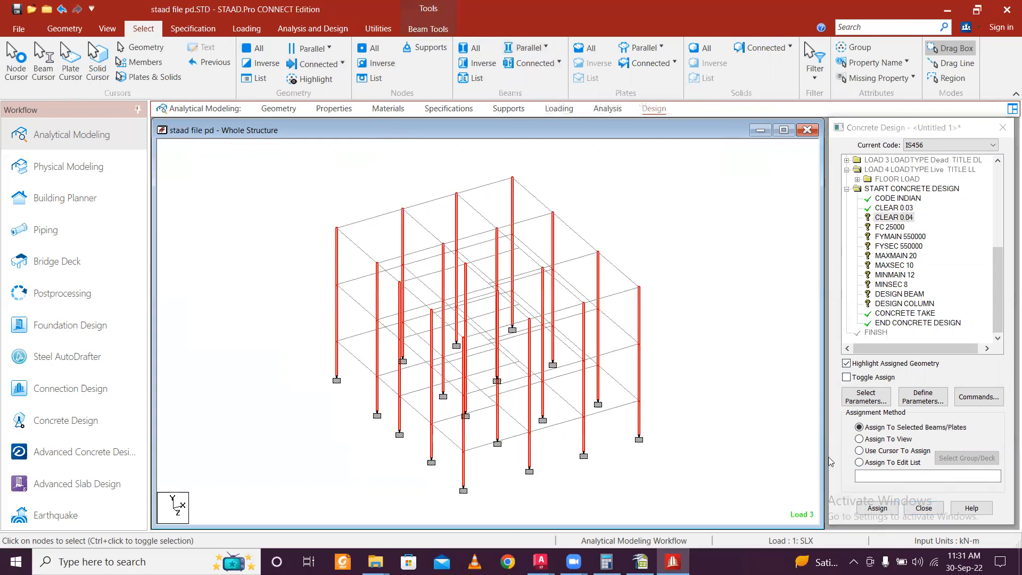
{"action": "left_click", "coordinate": [877, 507]}
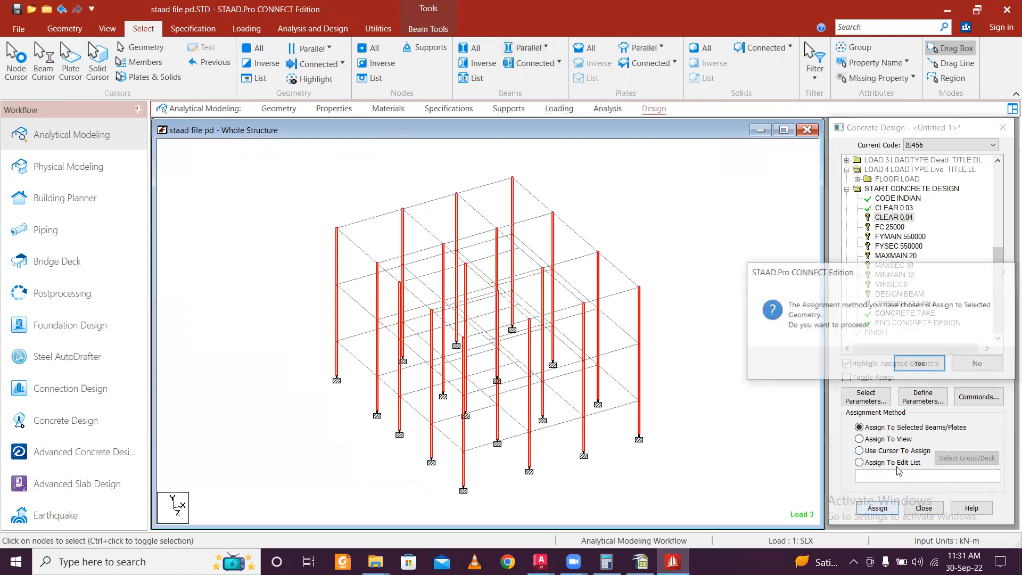
{"action": "left_click", "coordinate": [919, 364]}
Step: Assign the FC 25000 concrete strength parameter to every member in the view
{"action": "left_click", "coordinate": [896, 228]}
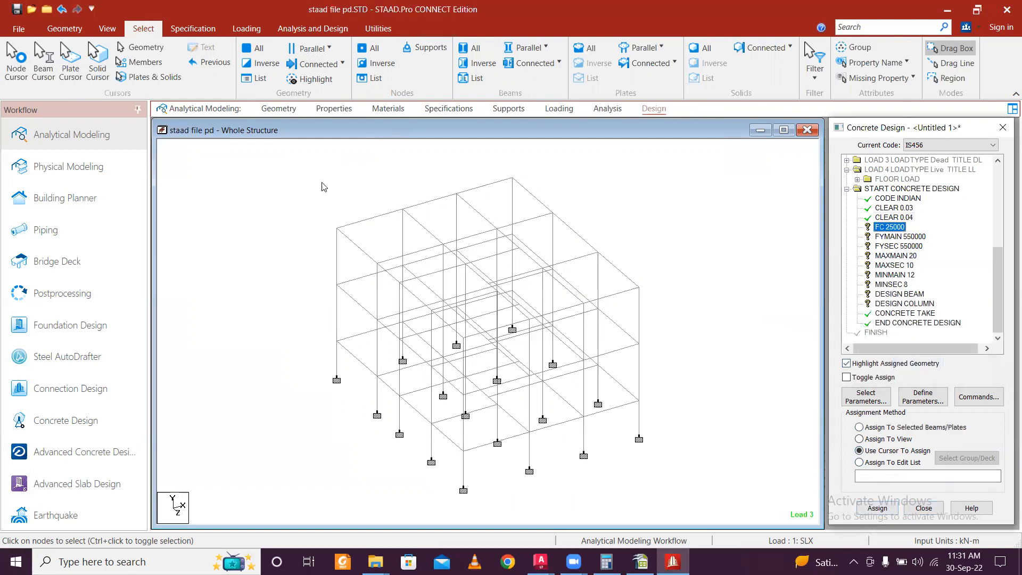
{"action": "left_click", "coordinate": [888, 438]}
{"action": "left_click", "coordinate": [876, 508]}
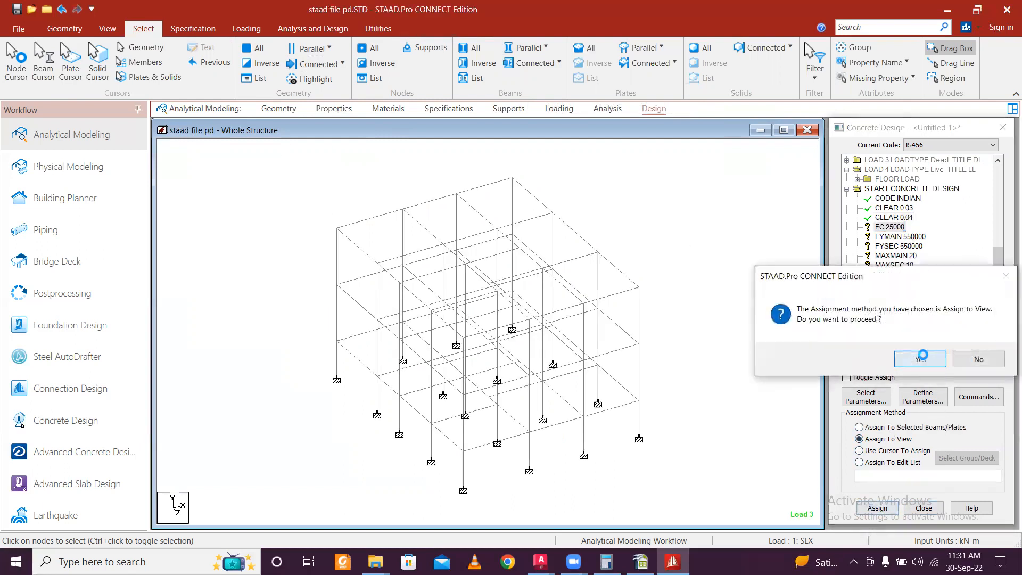
{"action": "left_click", "coordinate": [922, 355]}
Step: Assign the FYMAIN 550000 and FYSEC 550000 reinforcement strength parameters to every member in the view
{"action": "left_click", "coordinate": [904, 237]}
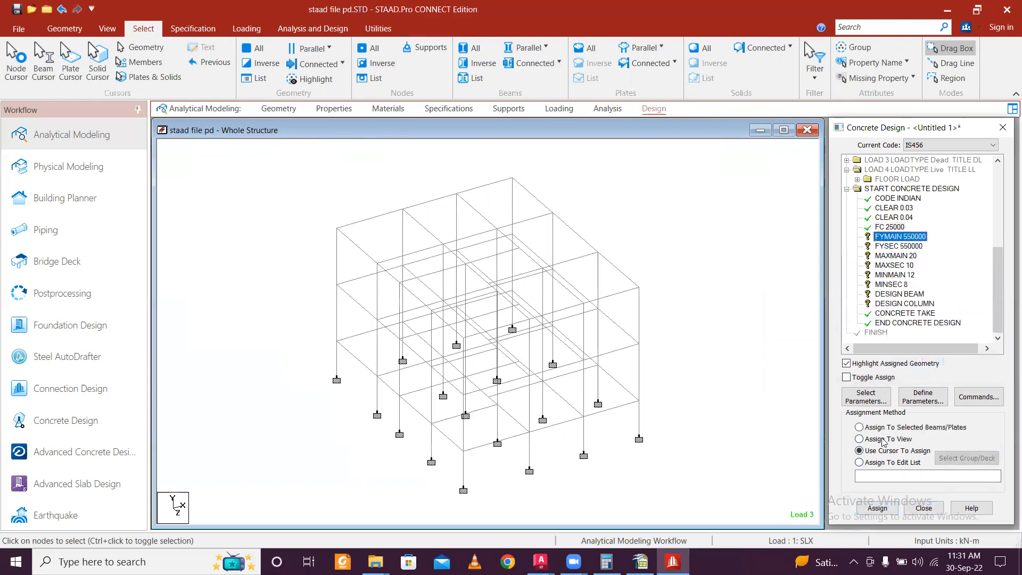
{"action": "left_click", "coordinate": [859, 438]}
{"action": "left_click", "coordinate": [876, 507]}
{"action": "left_click", "coordinate": [923, 353]}
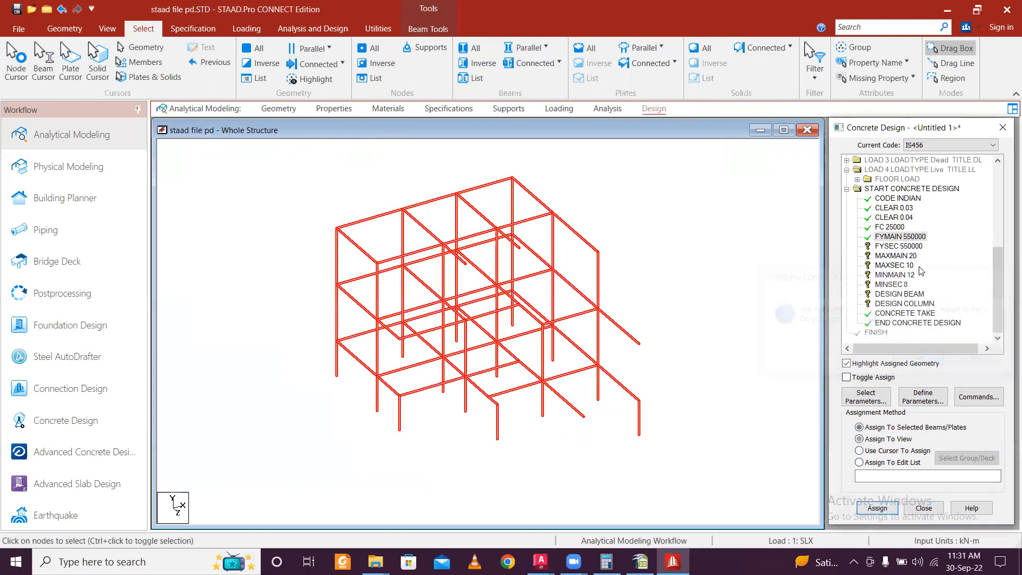
{"action": "left_click", "coordinate": [916, 246]}
{"action": "left_click", "coordinate": [883, 440]}
{"action": "left_click", "coordinate": [876, 507]}
{"action": "left_click", "coordinate": [919, 358]}
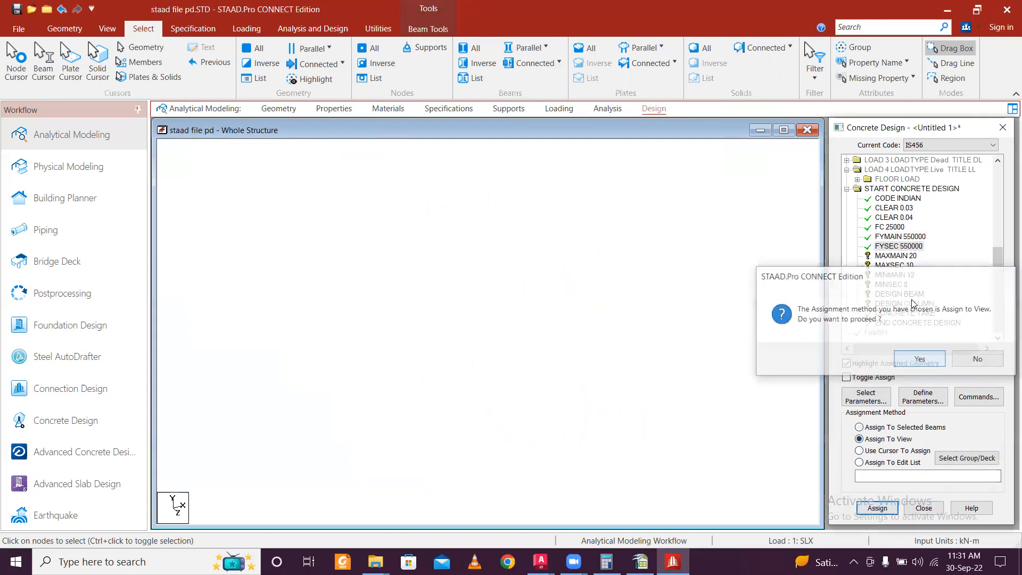
Step: Assign the maximum bar size parameters MAXMAIN 20 and MAXSEC 10 to every member in the view
{"action": "left_click", "coordinate": [899, 256]}
{"action": "left_click", "coordinate": [879, 439]}
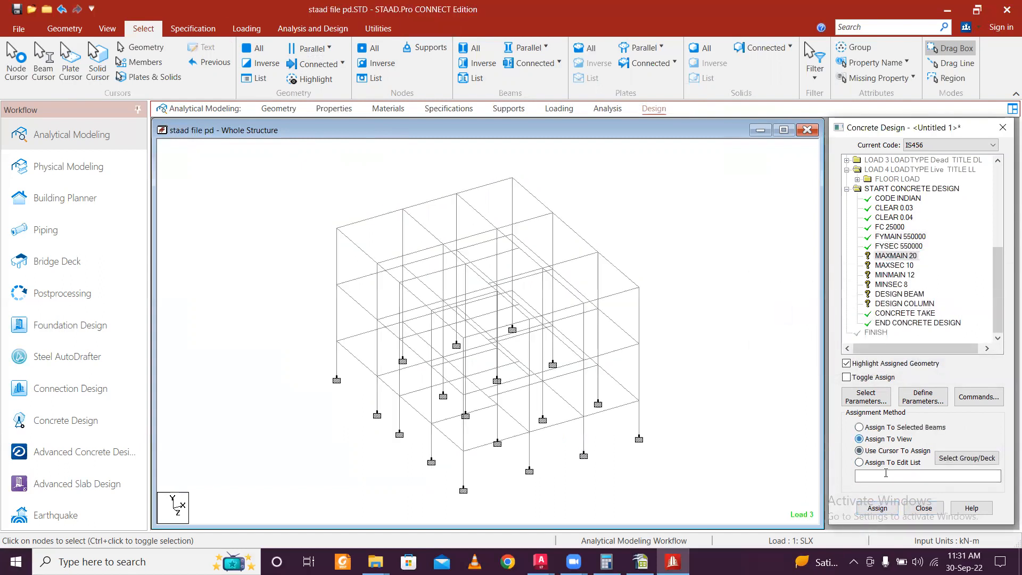
{"action": "left_click", "coordinate": [877, 508]}
{"action": "left_click", "coordinate": [919, 359]}
{"action": "left_click", "coordinate": [901, 265]}
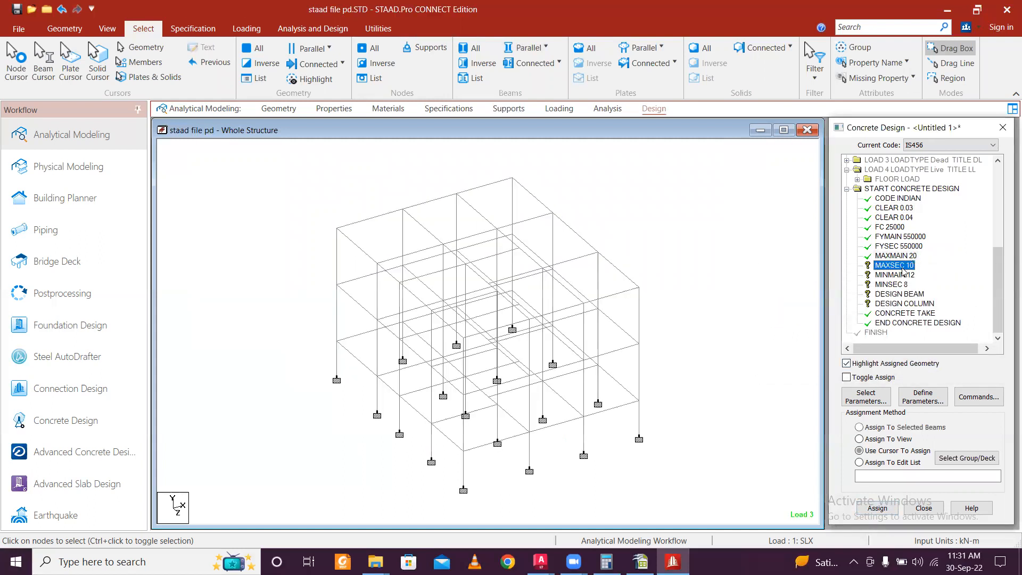
{"action": "left_click", "coordinate": [880, 439]}
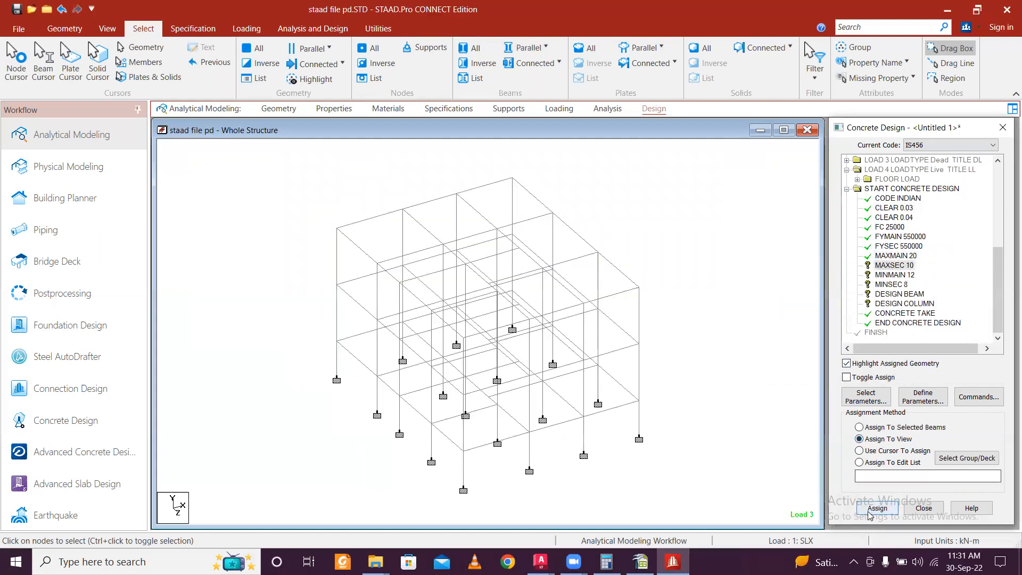
{"action": "left_click", "coordinate": [877, 507]}
{"action": "left_click", "coordinate": [914, 360]}
Step: Assign the minimum bar size parameters MINMAIN 12 and MINSEC 8 to every member in the view
{"action": "left_click", "coordinate": [894, 275]}
{"action": "left_click", "coordinate": [879, 439]}
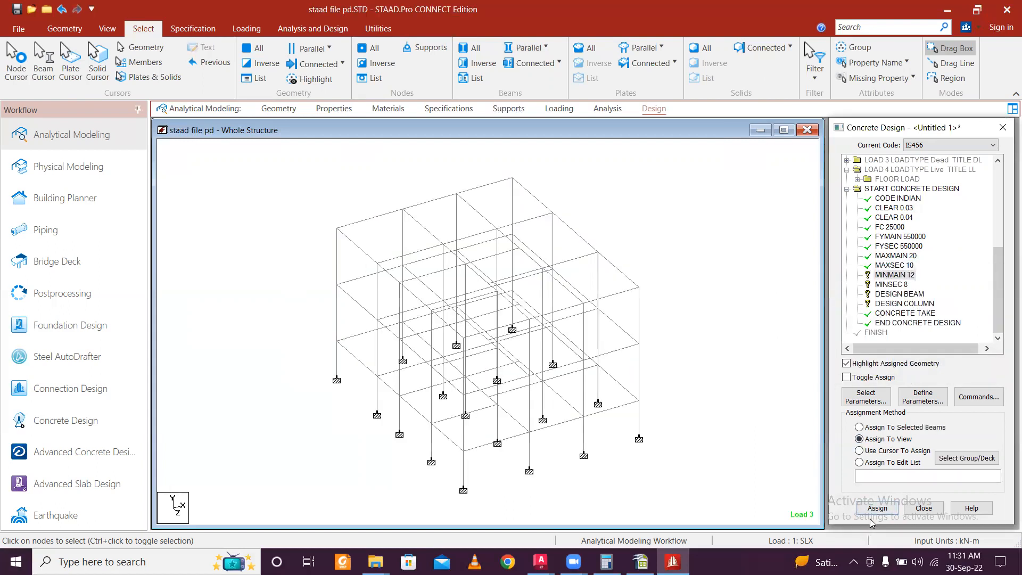
{"action": "left_click", "coordinate": [877, 507]}
{"action": "left_click", "coordinate": [914, 359]}
{"action": "left_click", "coordinate": [890, 284]}
{"action": "left_click", "coordinate": [877, 439]}
{"action": "left_click", "coordinate": [877, 508]}
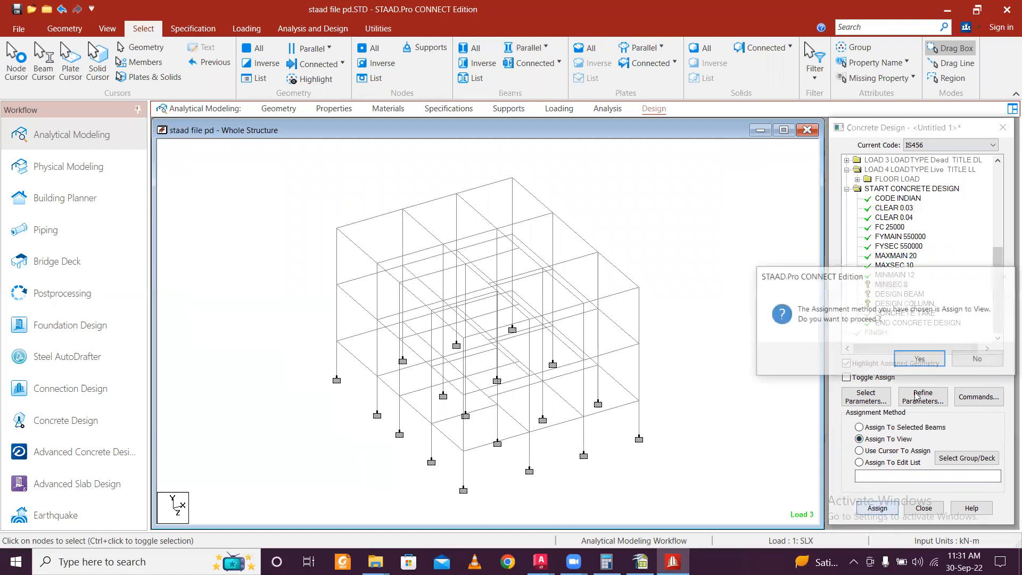
{"action": "left_click", "coordinate": [917, 358]}
Step: Assign the DESIGN BEAM command to all beams parallel to X and Z
{"action": "left_click", "coordinate": [911, 294]}
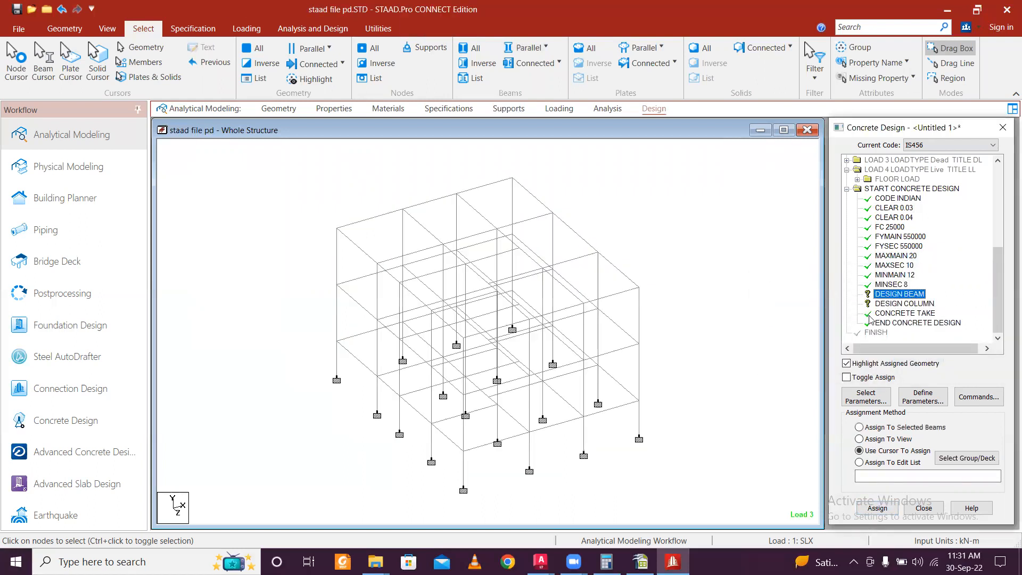
{"action": "left_click", "coordinate": [543, 47]}
{"action": "left_click", "coordinate": [529, 66]}
{"action": "left_click", "coordinate": [532, 48]}
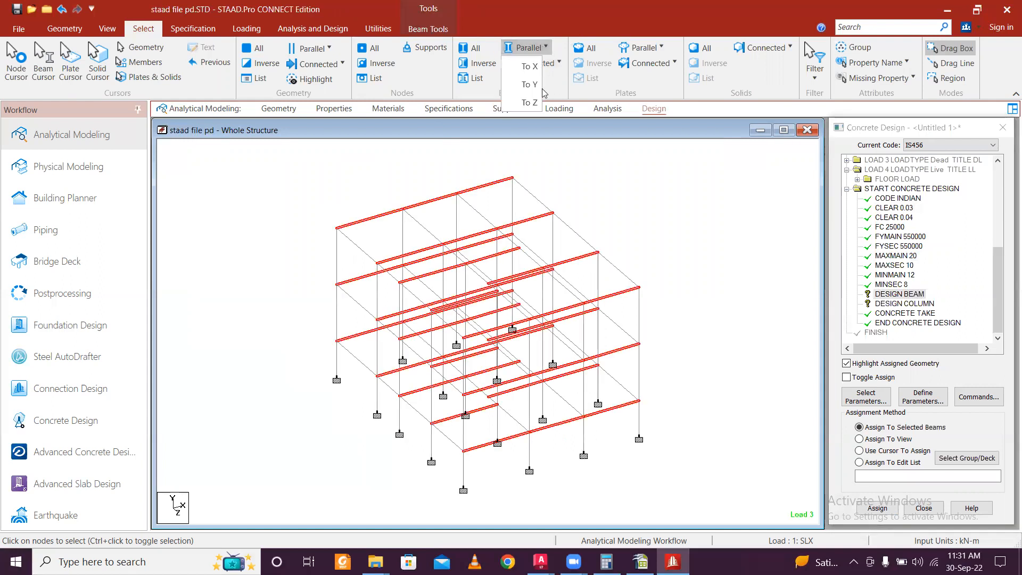
{"action": "left_click", "coordinate": [530, 102]}
{"action": "left_click", "coordinate": [877, 508]}
{"action": "left_click", "coordinate": [920, 367]}
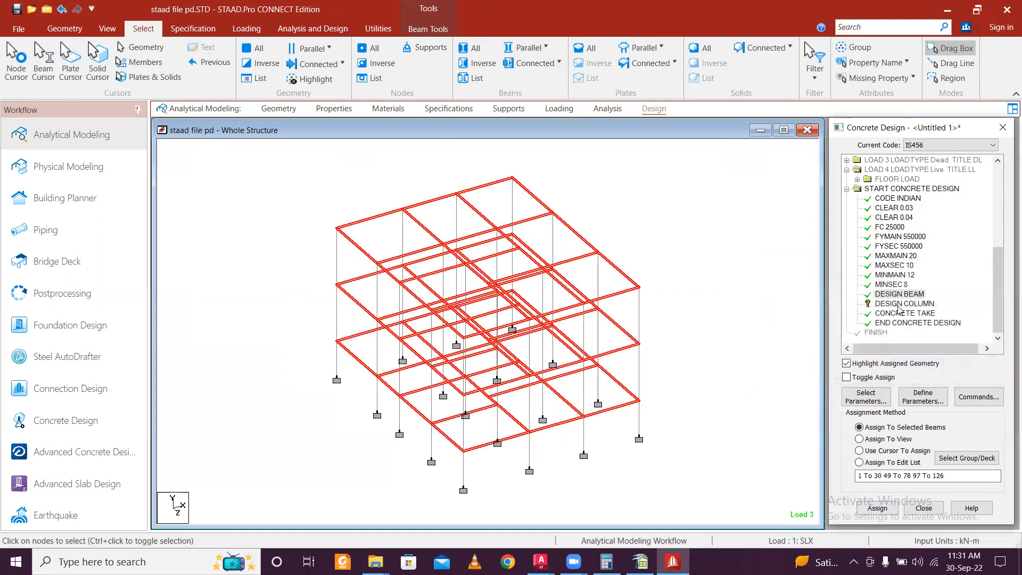
Step: Assign the DESIGN COLUMN command to all columns, selecting the members parallel to Y
{"action": "left_click", "coordinate": [903, 304]}
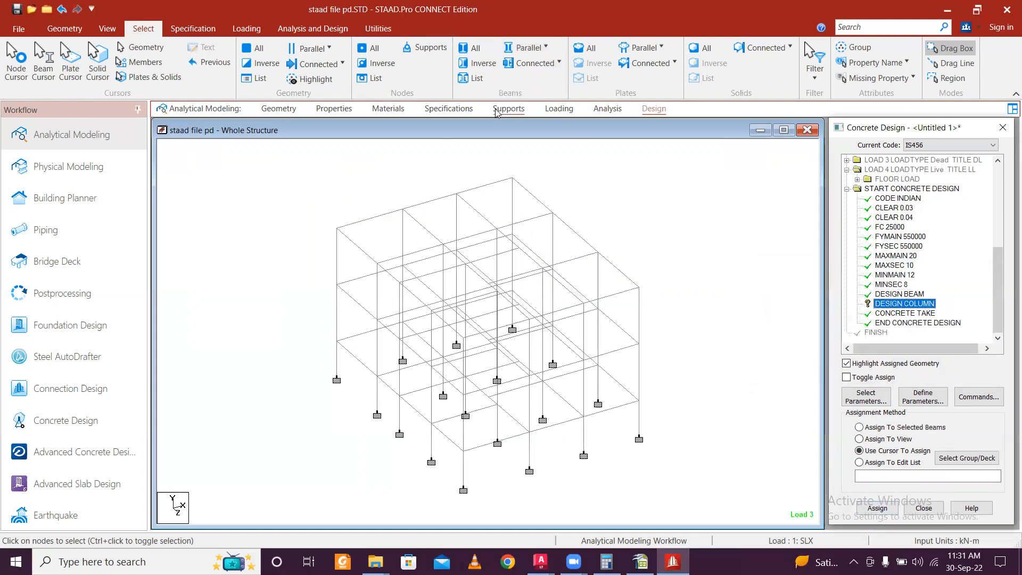
{"action": "left_click", "coordinate": [532, 48]}
{"action": "left_click", "coordinate": [529, 84]}
{"action": "left_click", "coordinate": [859, 427]}
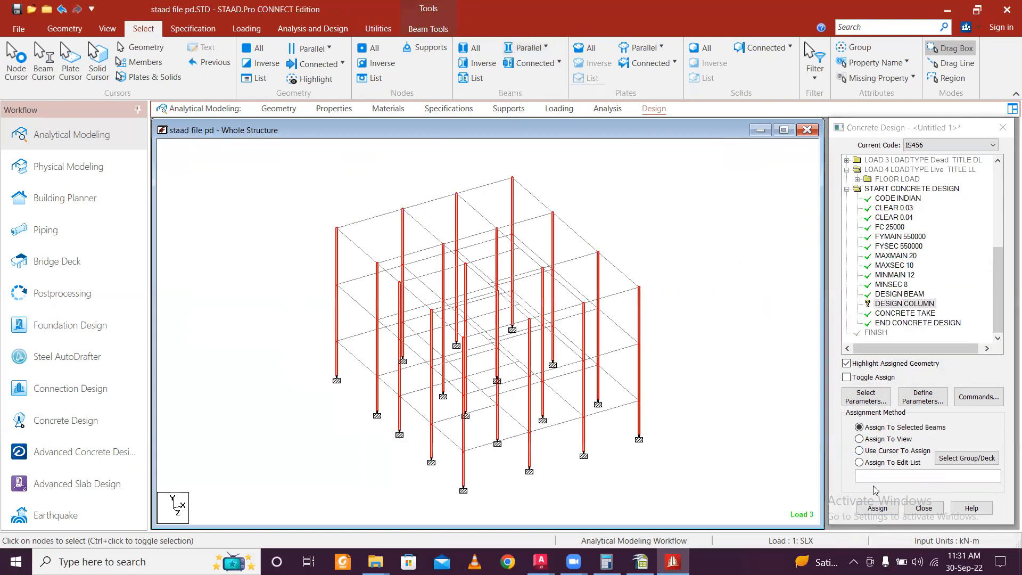
{"action": "left_click", "coordinate": [877, 508]}
{"action": "left_click", "coordinate": [921, 364]}
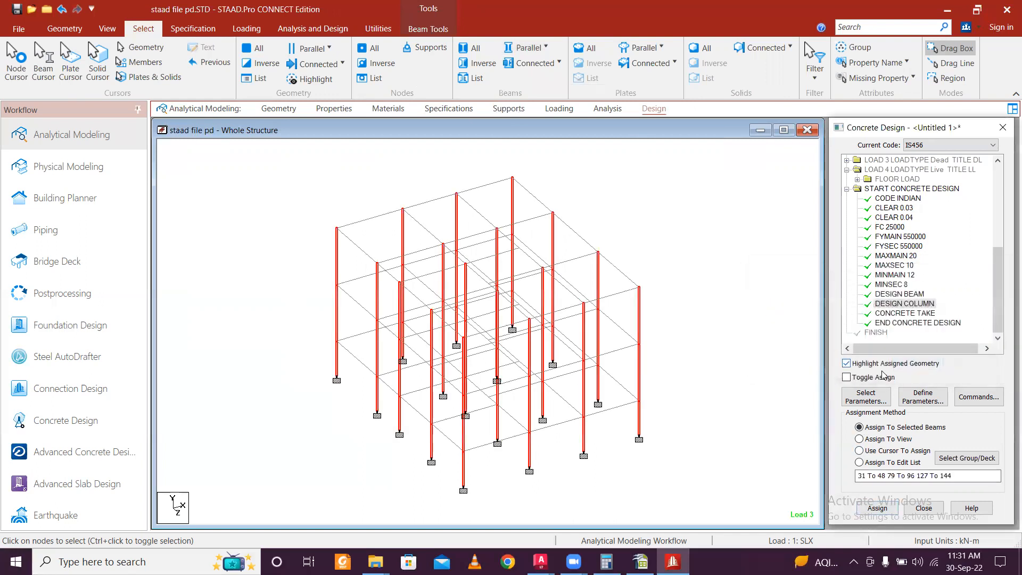
{"action": "scroll", "coordinate": [730, 330], "scroll_direction": "down", "scroll_amount": 2}
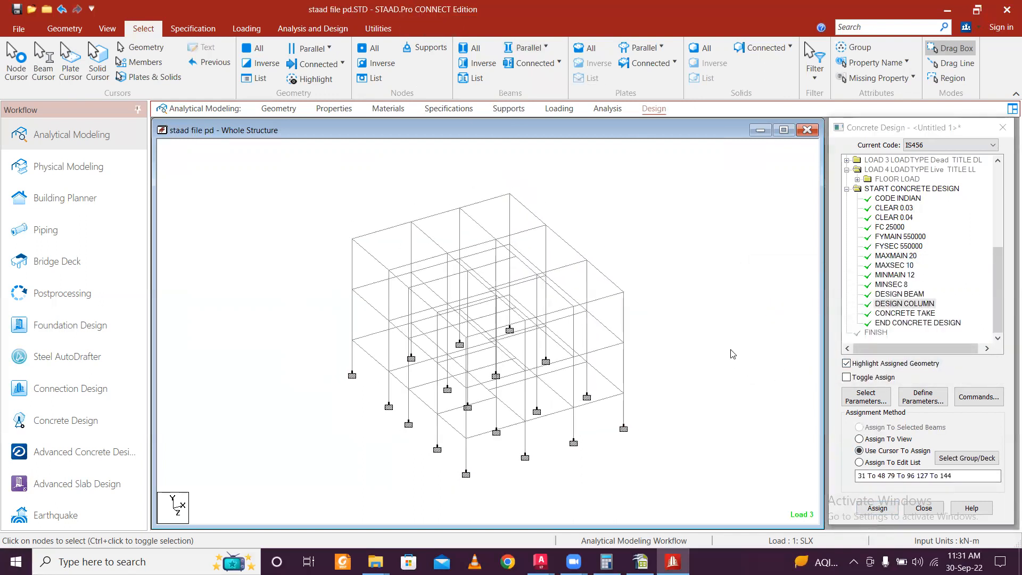
{"action": "scroll", "coordinate": [721, 330], "scroll_direction": "up", "scroll_amount": 3}
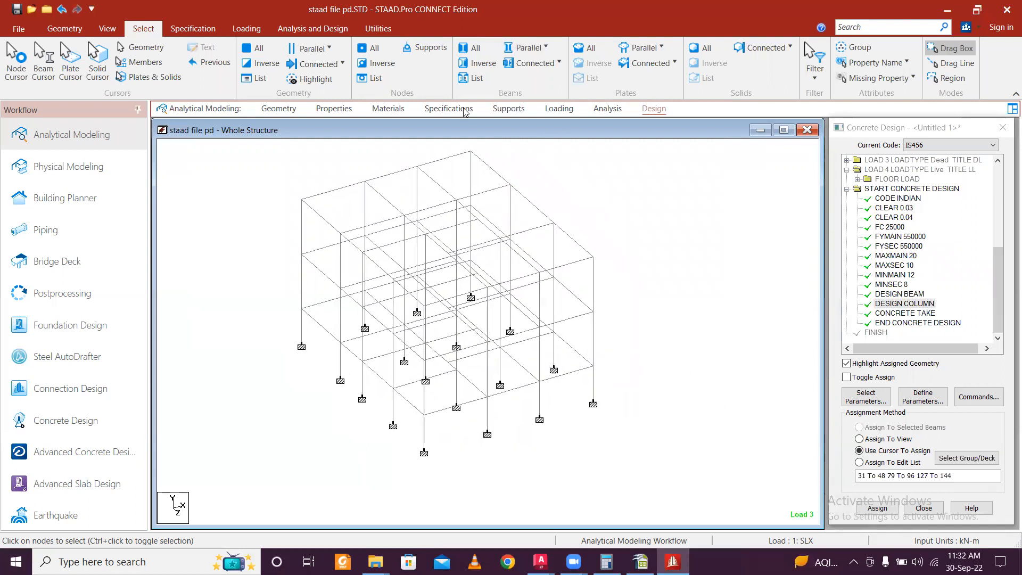
{"action": "left_click", "coordinate": [334, 32]}
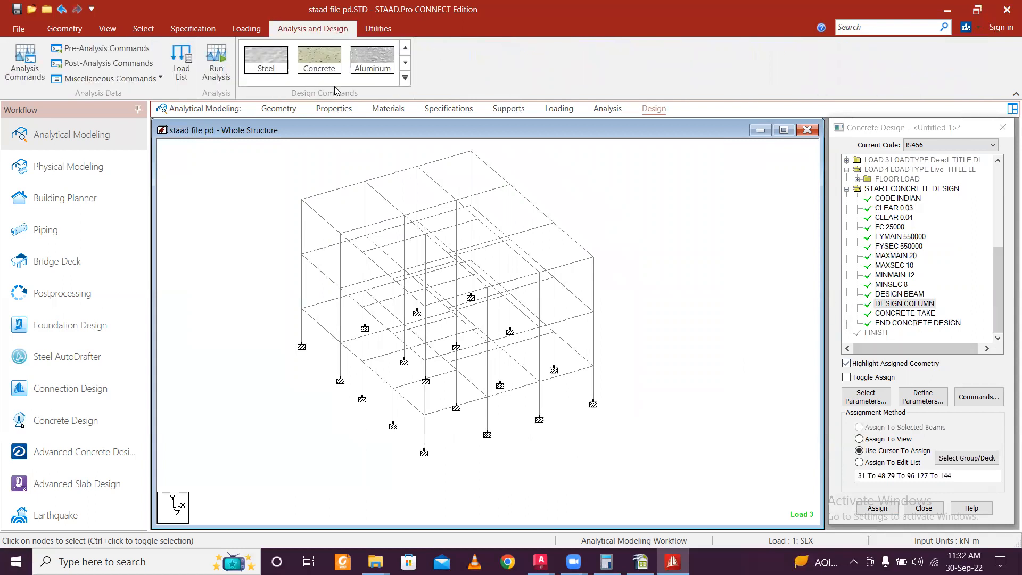
{"action": "left_click", "coordinate": [319, 57]}
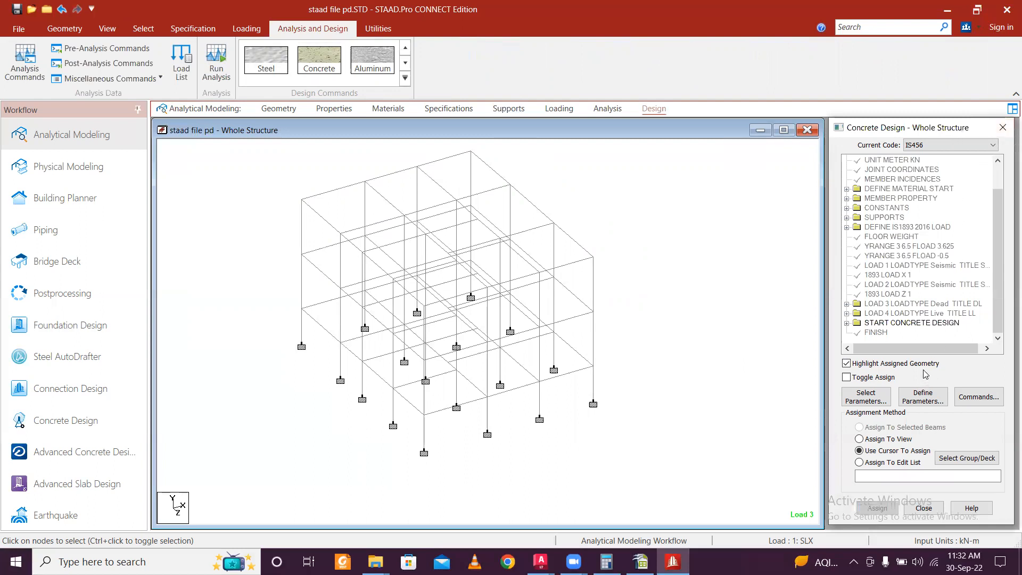
{"action": "scroll", "coordinate": [952, 299], "scroll_direction": "up", "scroll_amount": 1}
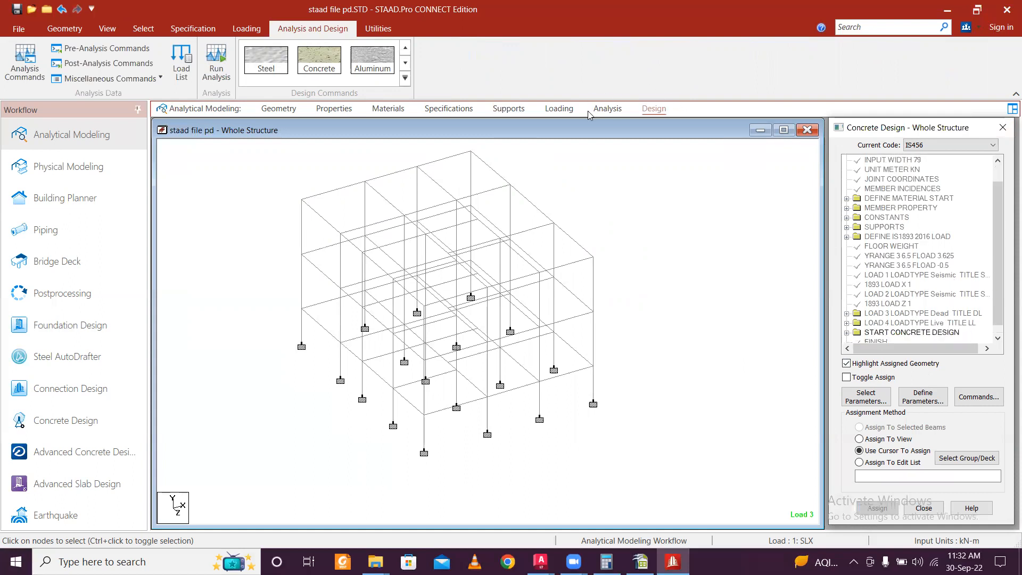
{"action": "left_click", "coordinate": [607, 108]}
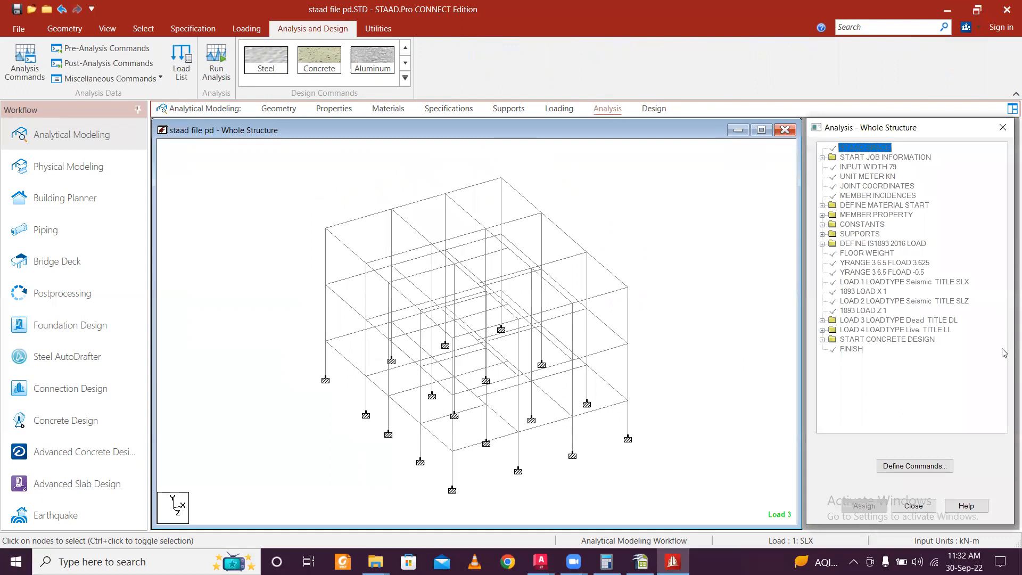
{"action": "left_click", "coordinate": [319, 61]}
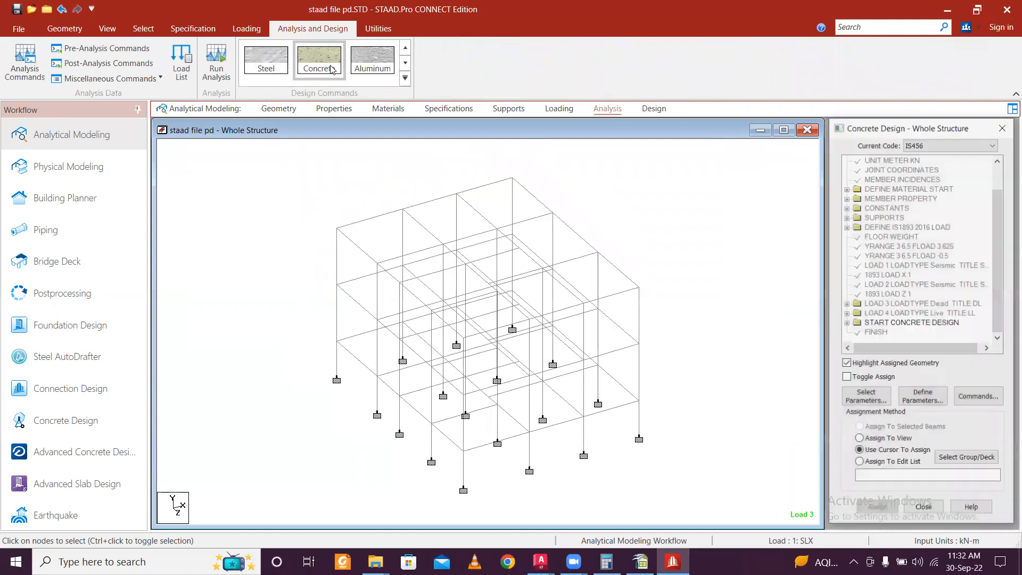
Step: Add a Perform Analysis command with the No Print option to the model
{"action": "left_click", "coordinate": [605, 109]}
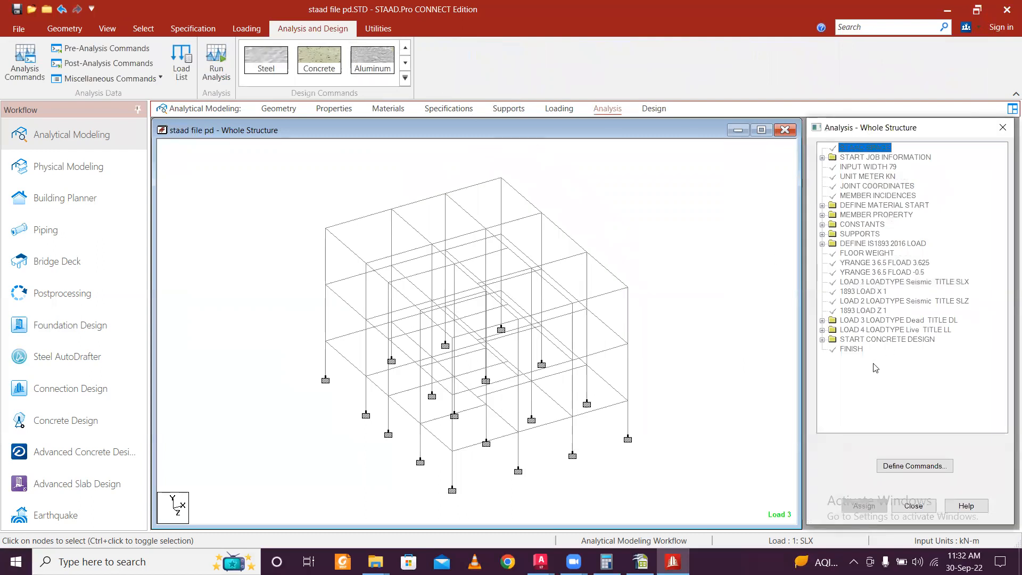
{"action": "left_click", "coordinate": [614, 112]}
{"action": "left_click", "coordinate": [25, 63]}
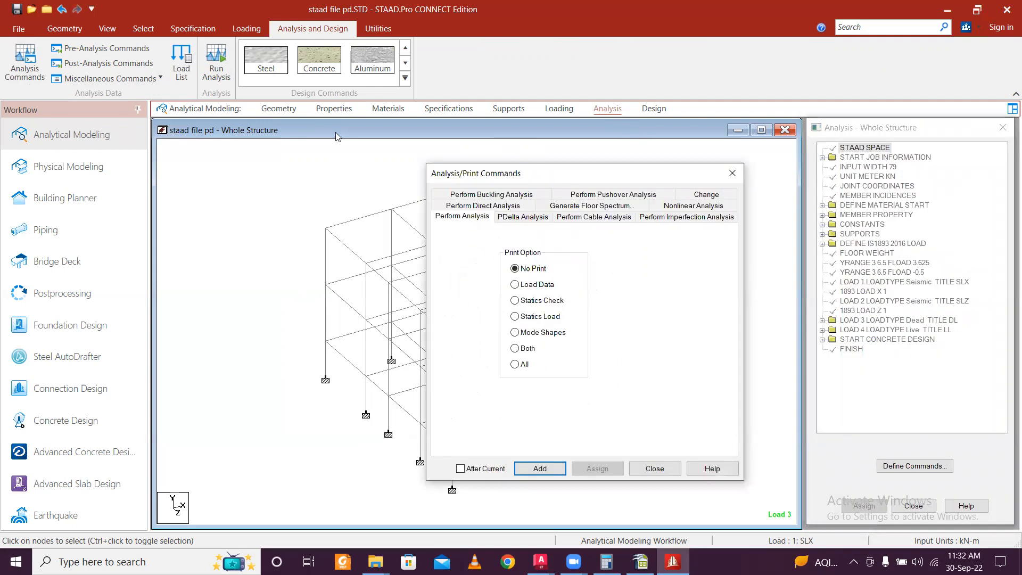
{"action": "left_click_drag", "start_coordinate": [603, 171], "coordinate": [577, 103]}
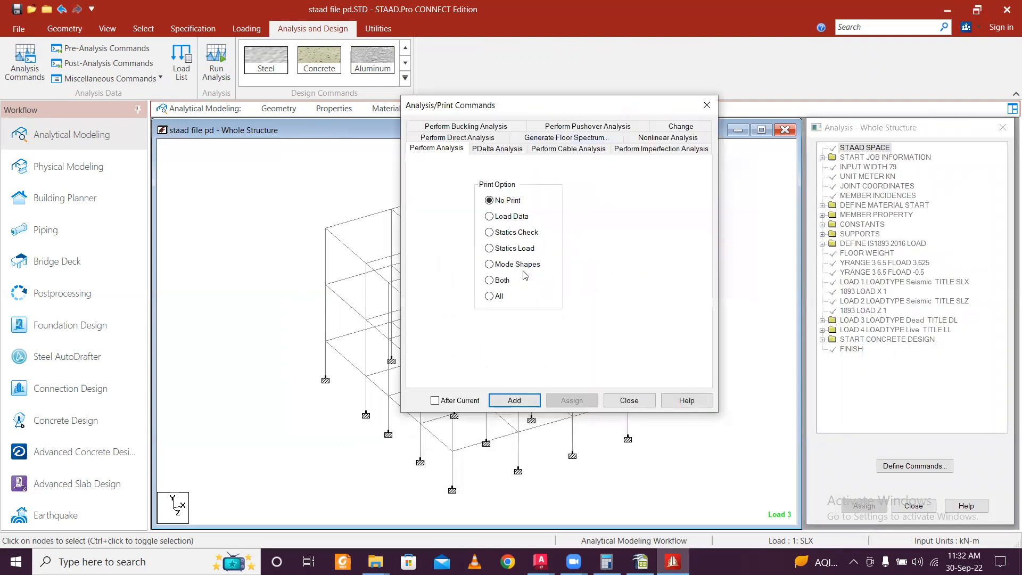
{"action": "left_click", "coordinate": [514, 400]}
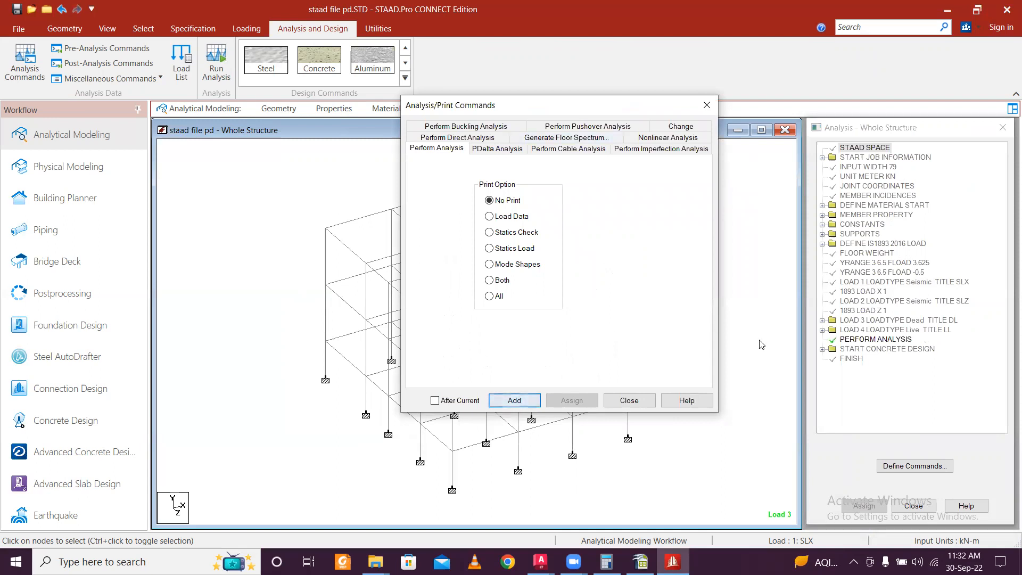
{"action": "left_click", "coordinate": [638, 404]}
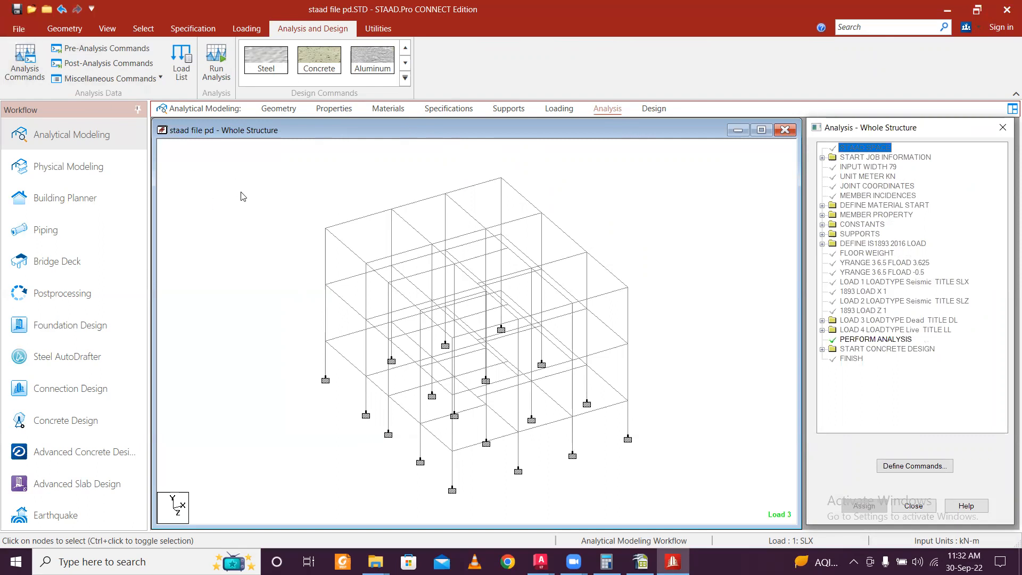
{"action": "left_click", "coordinate": [721, 475]}
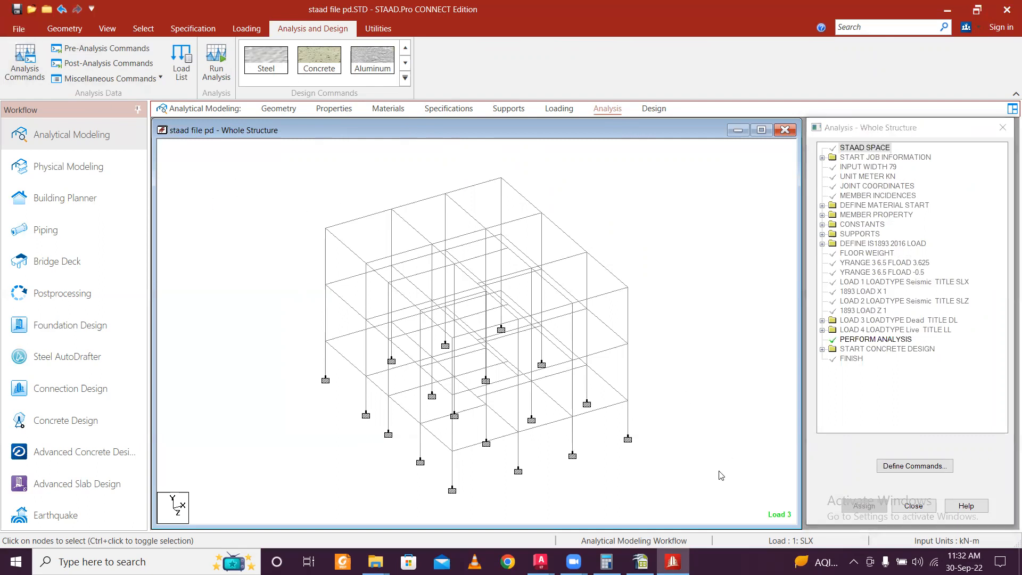
Step: Save the modified structure, run the analysis and stay in modeling mode when it finishes
{"action": "left_click", "coordinate": [213, 61]}
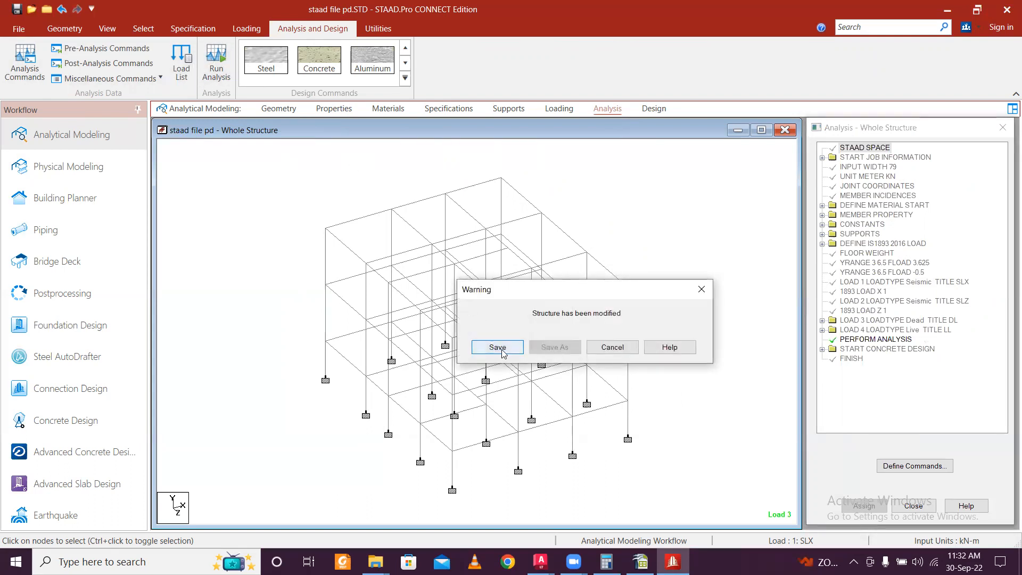
{"action": "left_click", "coordinate": [498, 347]}
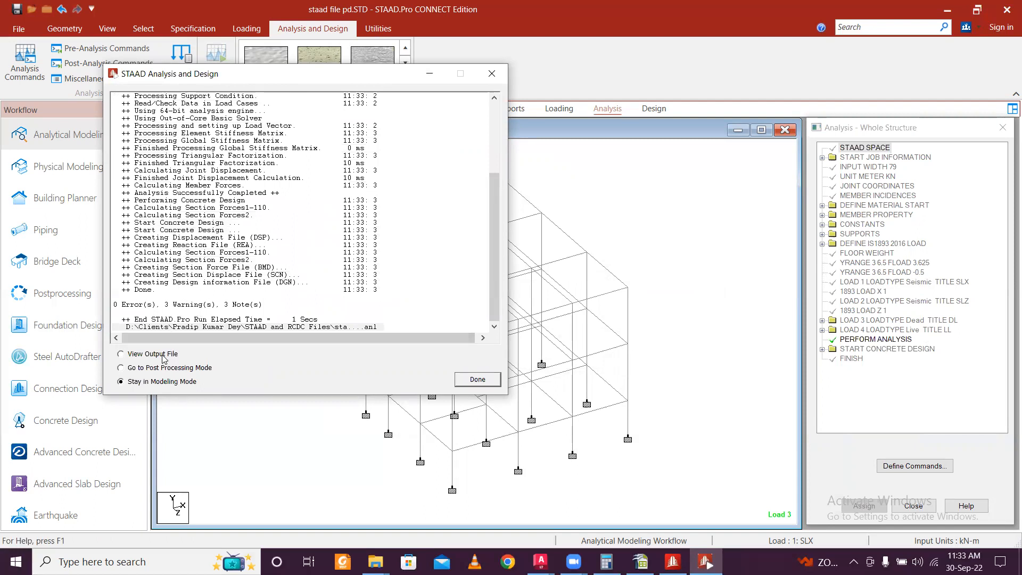
{"action": "left_click", "coordinate": [477, 379]}
Step: View the concrete design results of the lowest column at the frame's front corner
{"action": "double_click", "coordinate": [451, 467]}
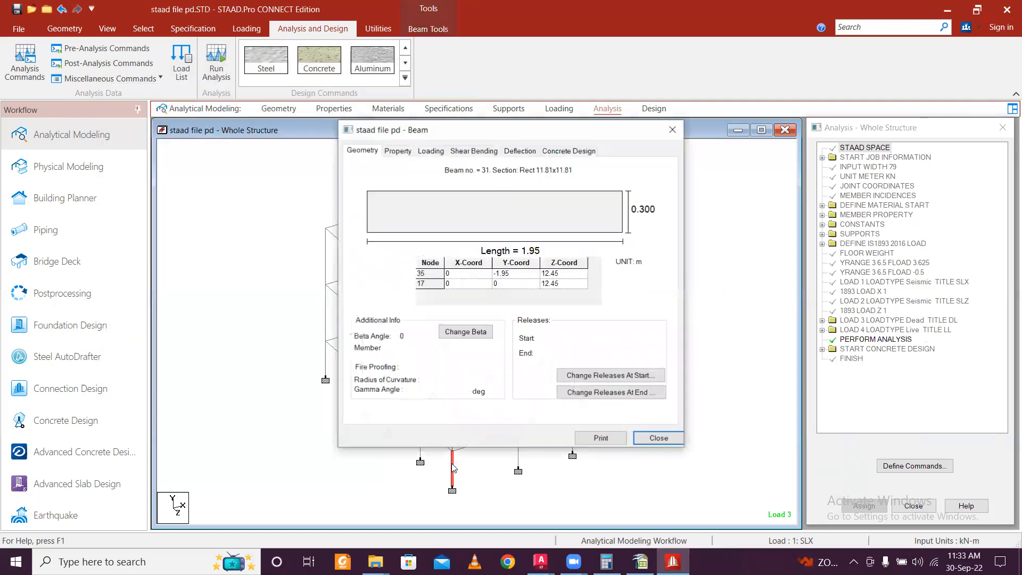
{"action": "left_click", "coordinate": [585, 150]}
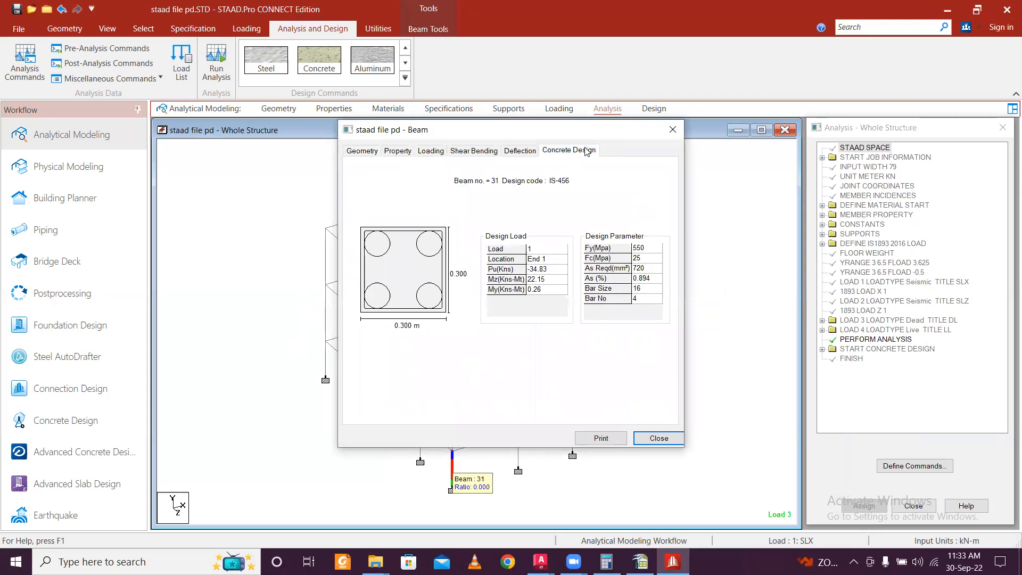
{"action": "left_click", "coordinate": [672, 129]}
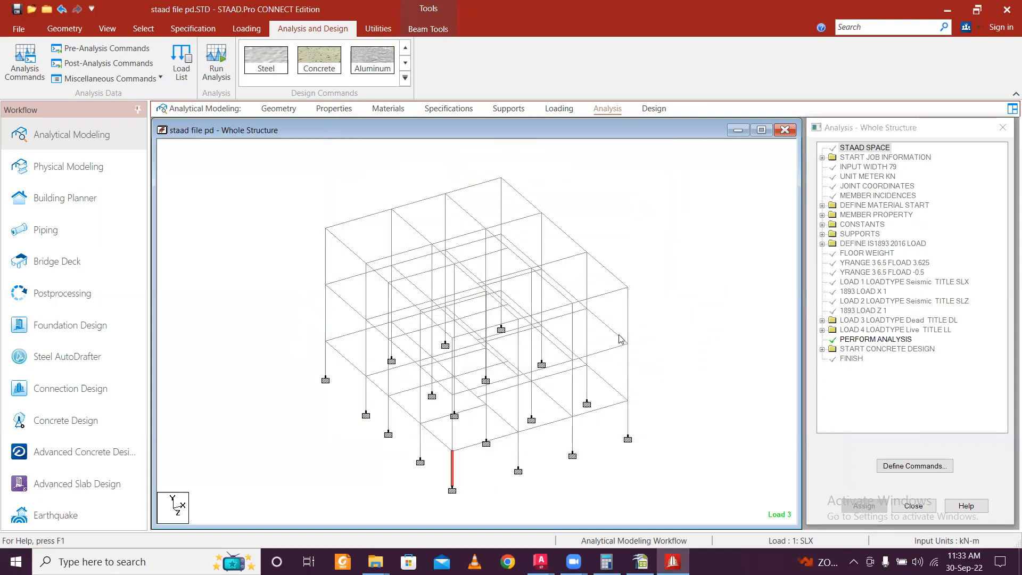
Step: View the concrete design results of the front end-bay beam at base level and the beam directly above it
{"action": "double_click", "coordinate": [609, 410]}
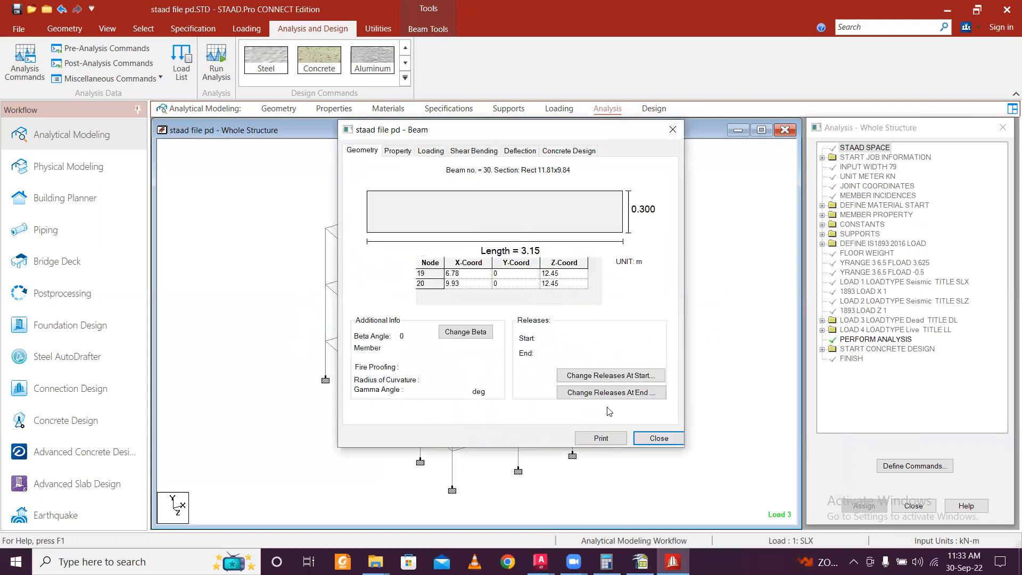
{"action": "left_click", "coordinate": [581, 152]}
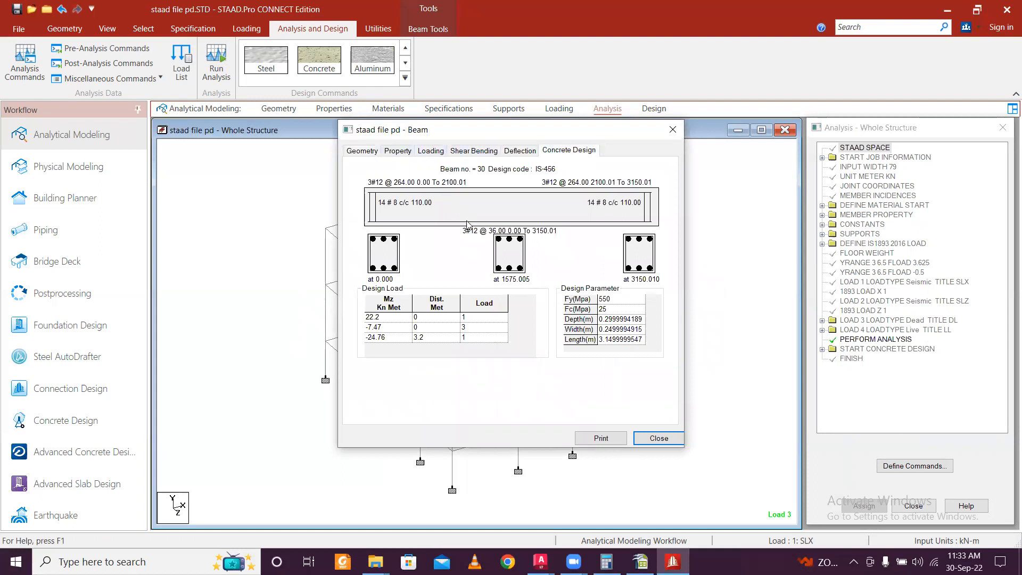
{"action": "left_click", "coordinate": [673, 130]}
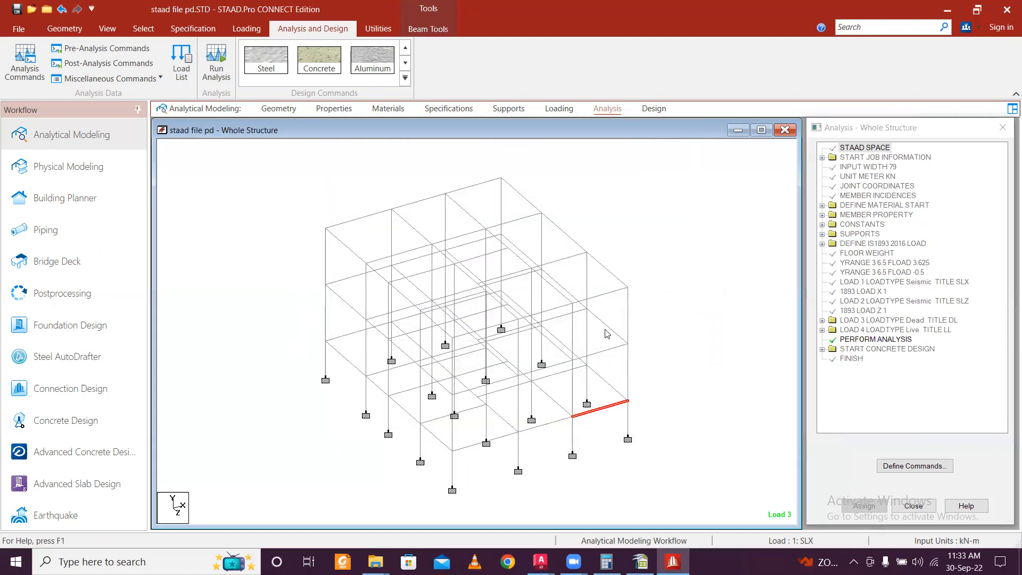
{"action": "double_click", "coordinate": [602, 352]}
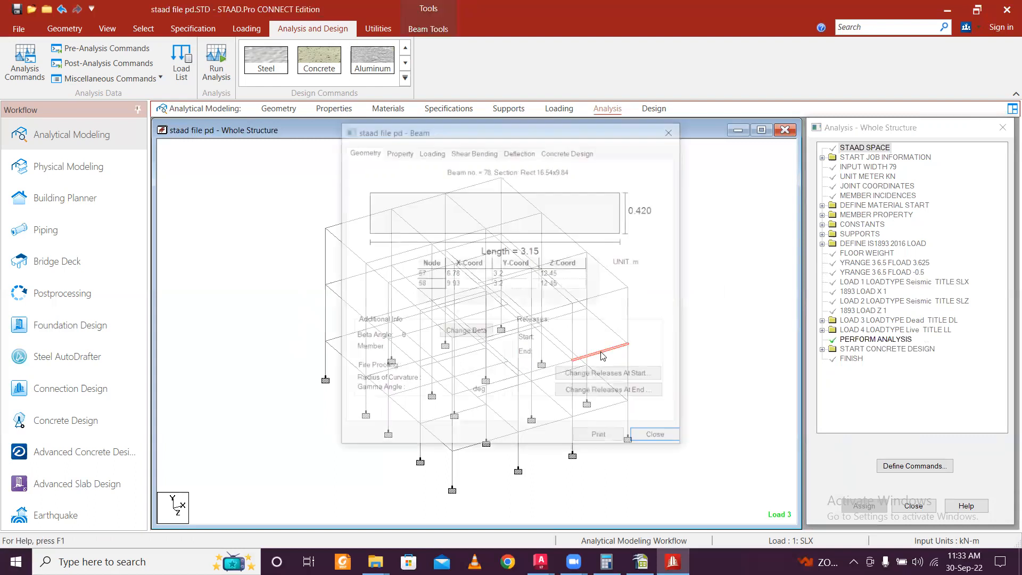
{"action": "left_click", "coordinate": [575, 151]}
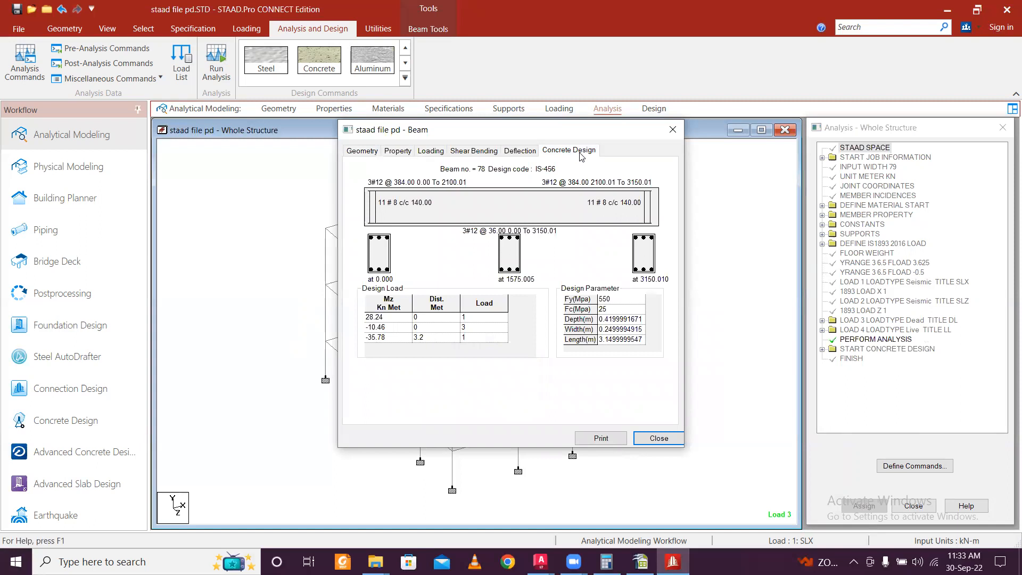
{"action": "left_click", "coordinate": [672, 129]}
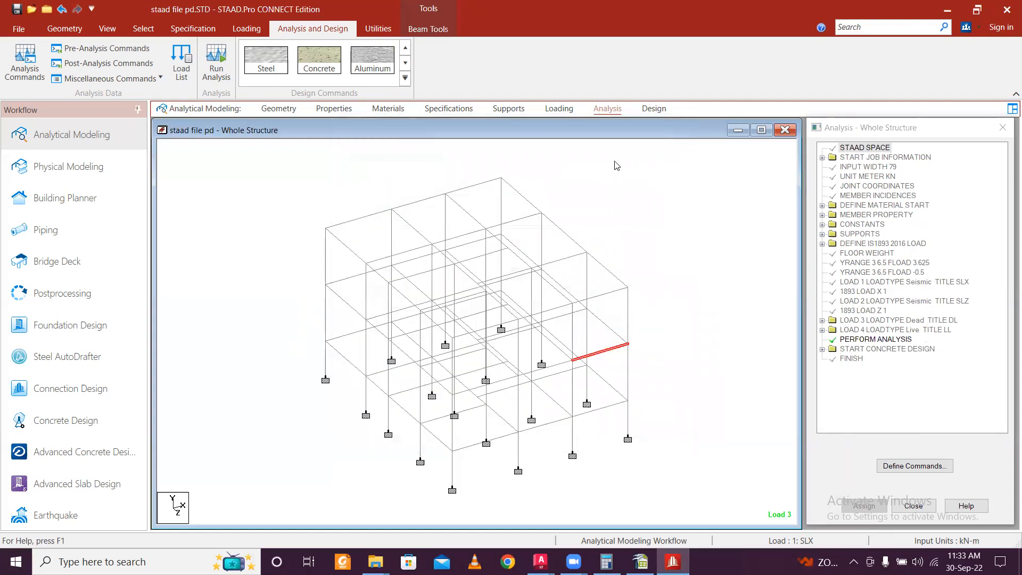
Step: Clear the beam selection and save the analysed model
{"action": "scroll", "coordinate": [617, 164], "scroll_direction": "down", "scroll_amount": 1}
{"action": "middle_click_drag", "start_coordinate": [622, 230], "coordinate": [636, 204]}
{"action": "left_click", "coordinate": [623, 190]}
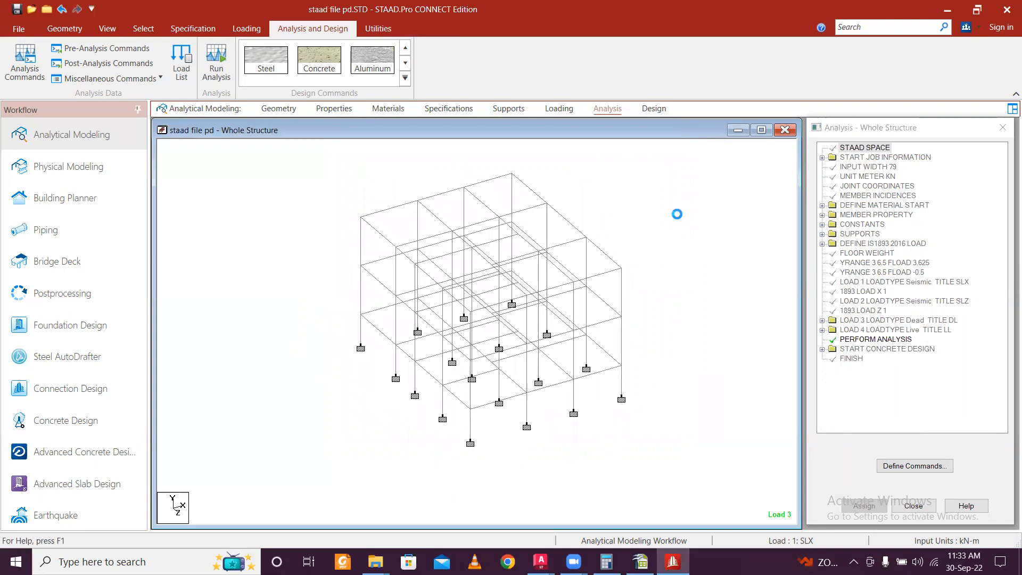
{"action": "key", "text": "ctrl+s"}
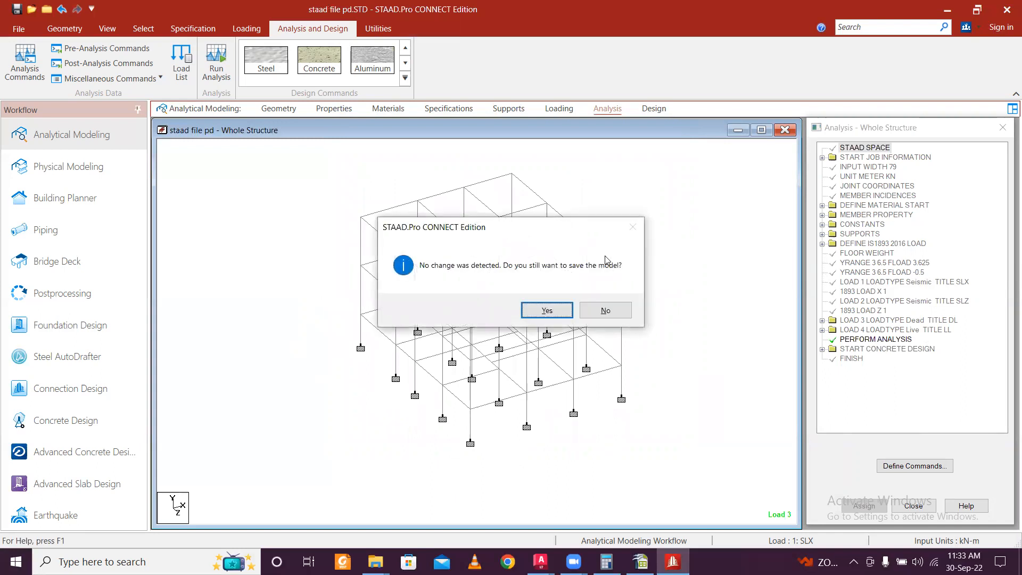
{"action": "left_click", "coordinate": [544, 312]}
{"action": "left_click", "coordinate": [507, 357]}
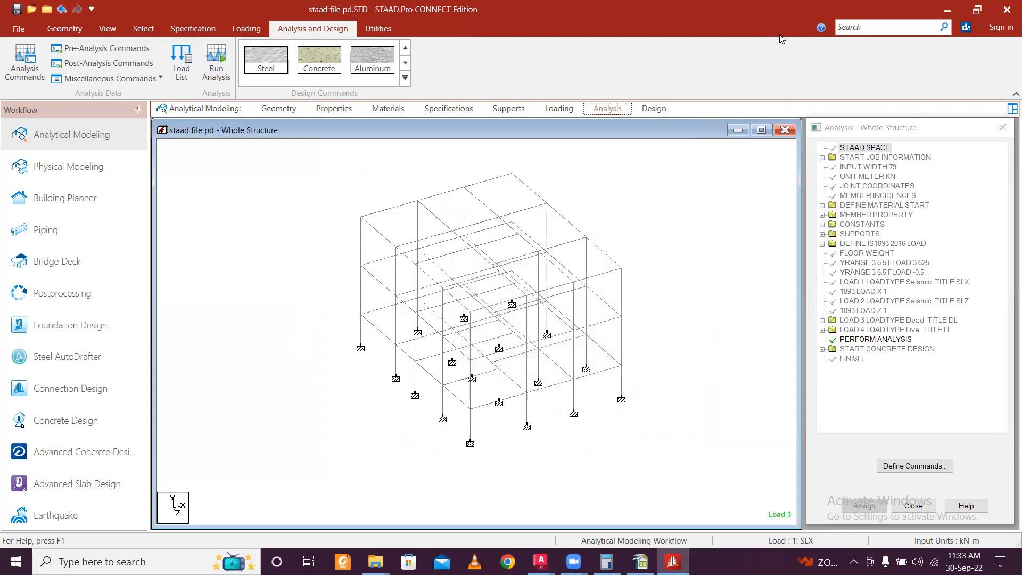
Step: Close STAAD.Pro and refresh the desktop
{"action": "scroll", "coordinate": [560, 245], "scroll_direction": "down", "scroll_amount": 1}
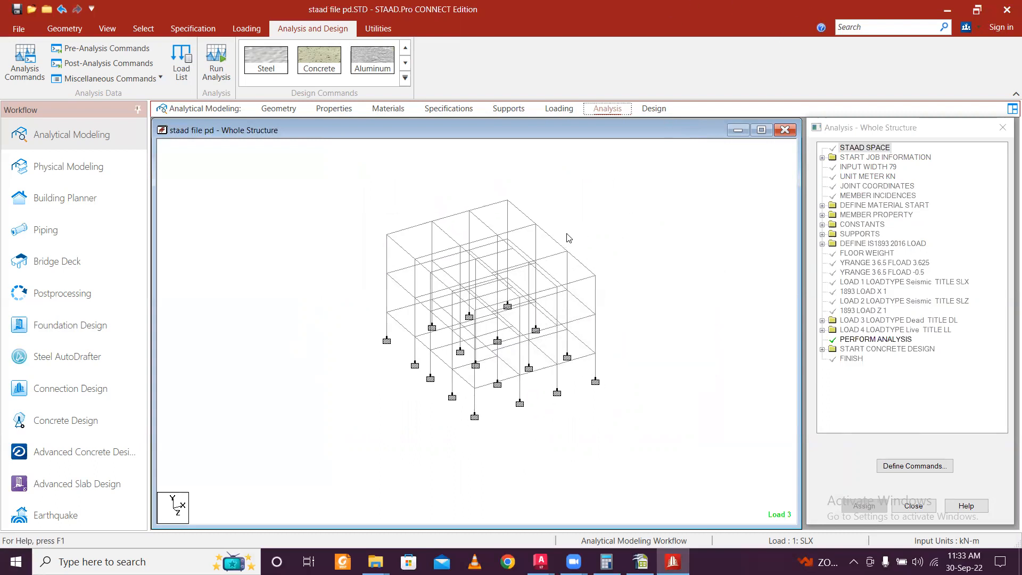
{"action": "left_click", "coordinate": [1006, 9]}
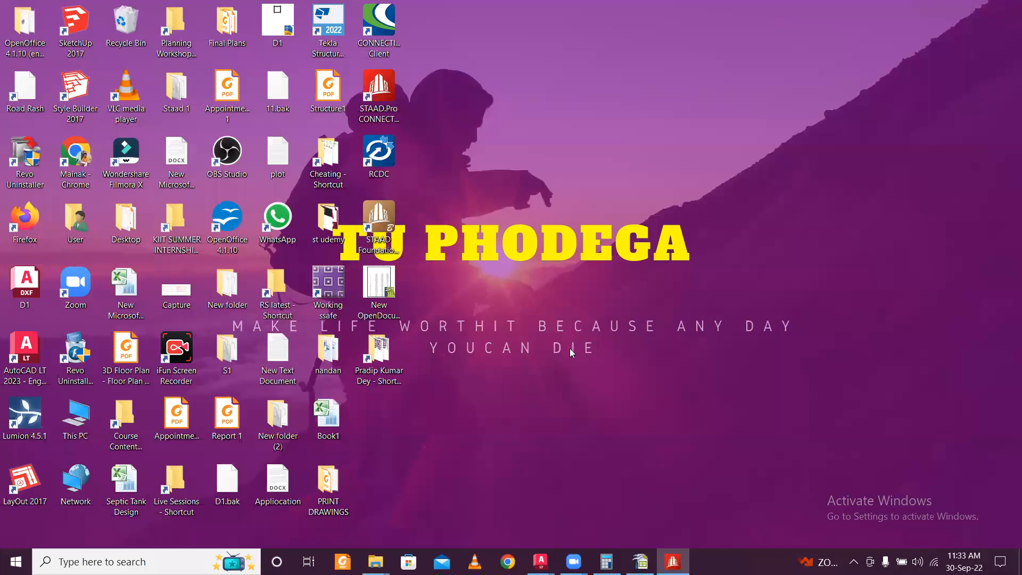
{"action": "right_click", "coordinate": [511, 283]}
{"action": "left_click", "coordinate": [576, 356]}
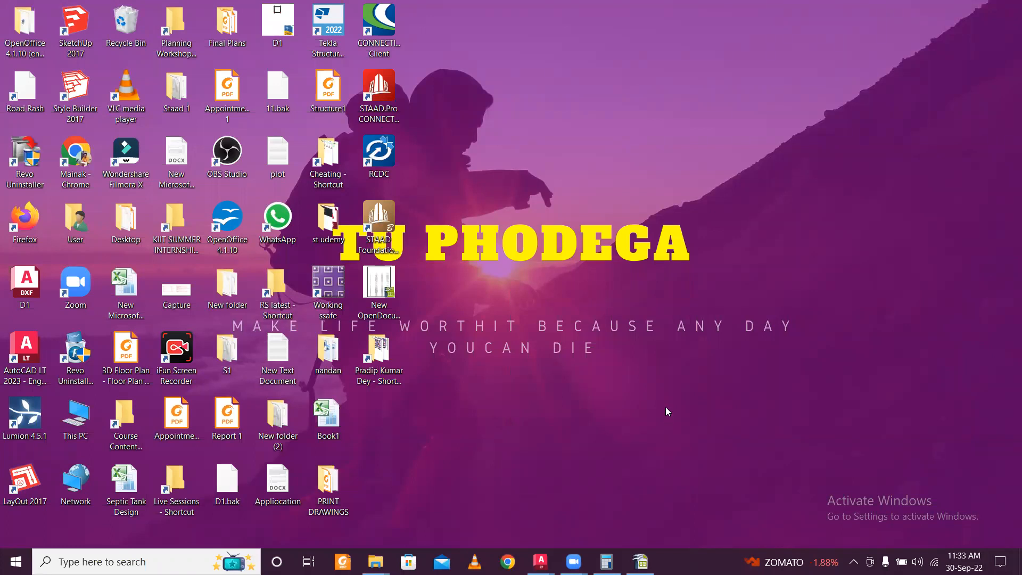
Step: Open RCDC with the STAAD Advanced Concrete Design licence and enter 1 as the new project's project, client and engineer
{"action": "double_click", "coordinate": [391, 165]}
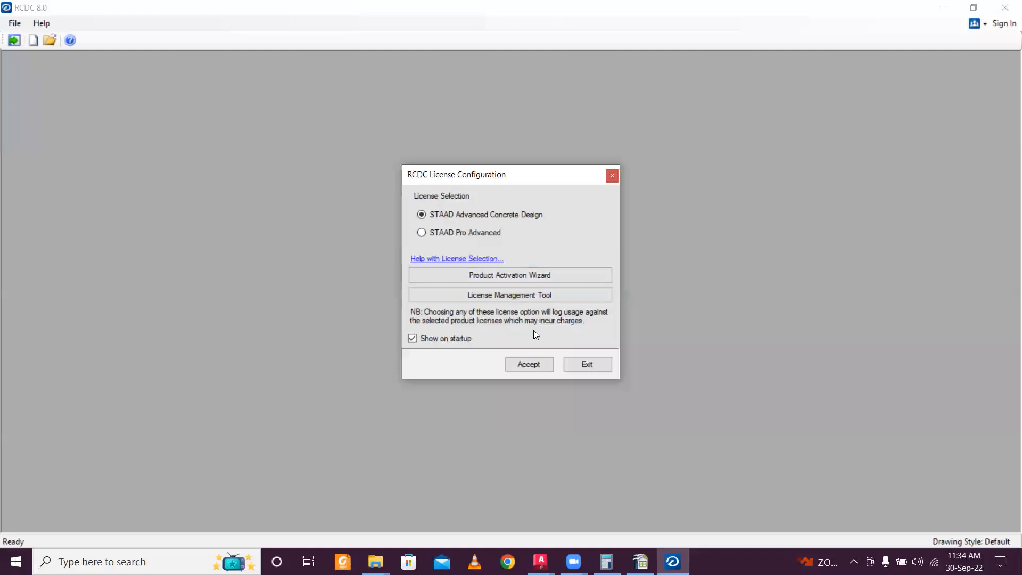
{"action": "left_click", "coordinate": [534, 367]}
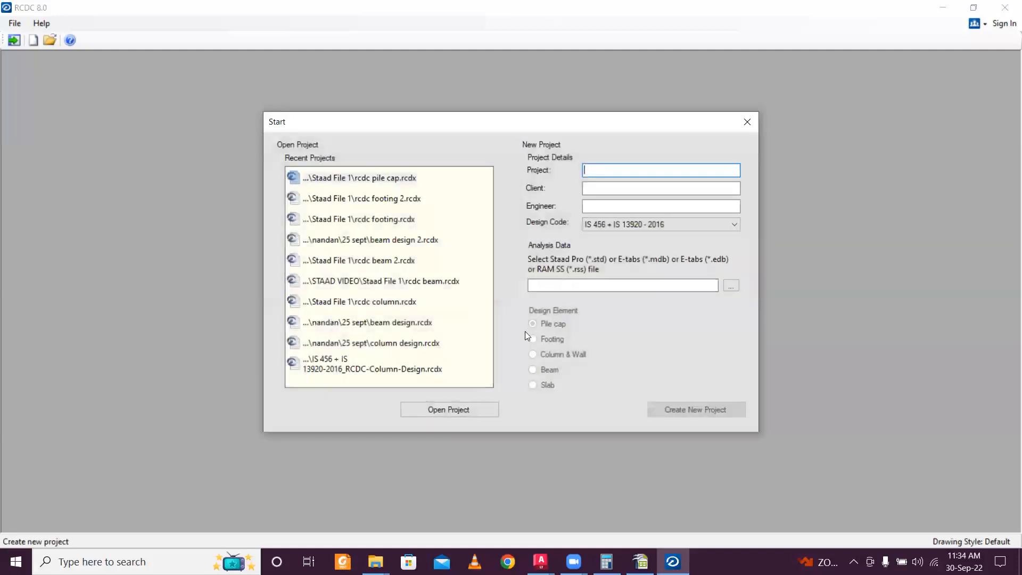
{"action": "type", "text": "1"}
{"action": "left_click", "coordinate": [621, 192]}
{"action": "type", "text": "1"}
{"action": "left_click", "coordinate": [615, 207]}
{"action": "type", "text": "1"}
Step: Load staad file pd from the STAAD and RCDC Files folder as analysis data and create a new project for Footing design
{"action": "left_click", "coordinate": [731, 286]}
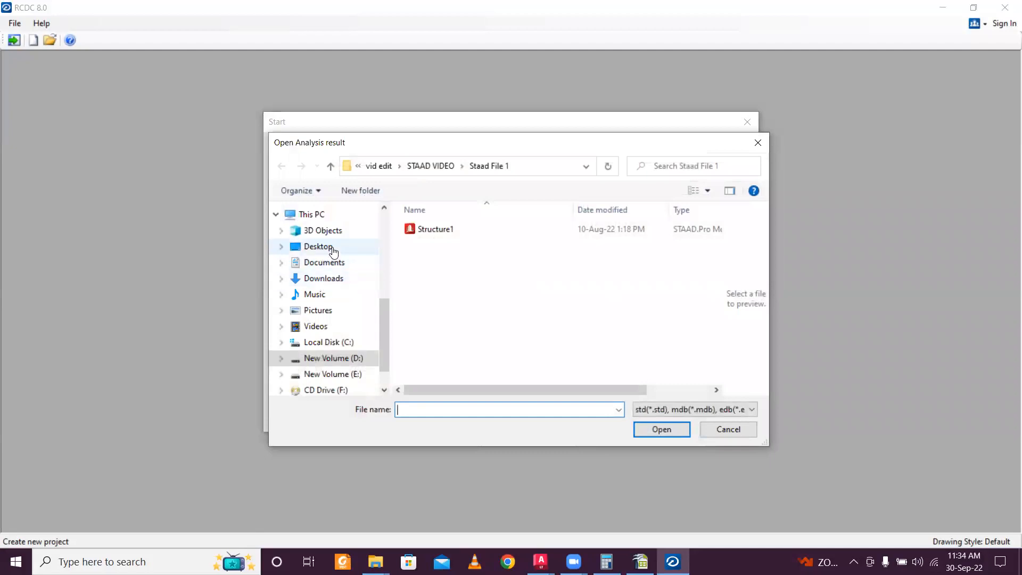
{"action": "left_click", "coordinate": [332, 248]}
{"action": "scroll", "coordinate": [582, 298], "scroll_direction": "down", "scroll_amount": 5}
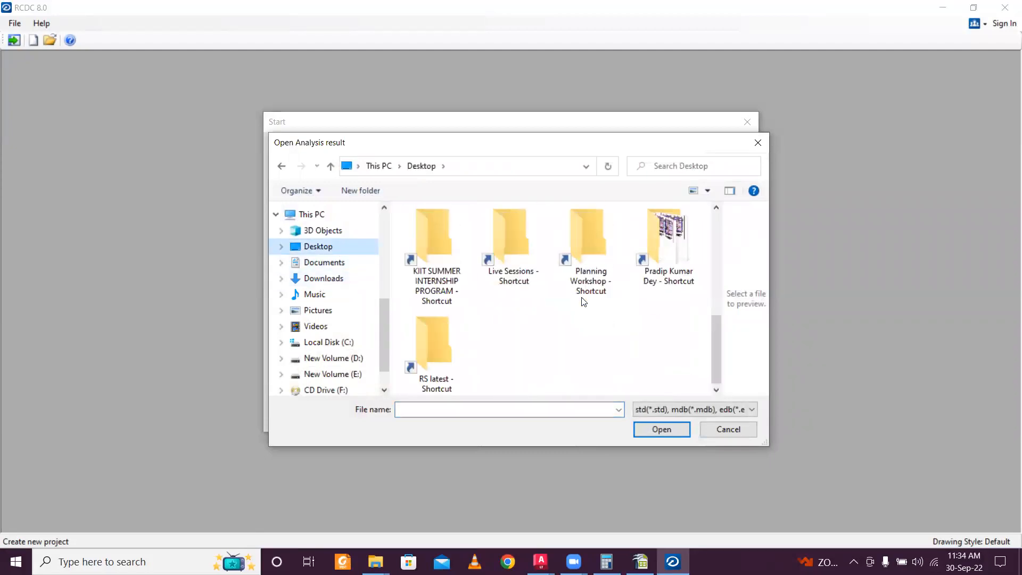
{"action": "double_click", "coordinate": [427, 339]}
{"action": "left_click", "coordinate": [656, 291]}
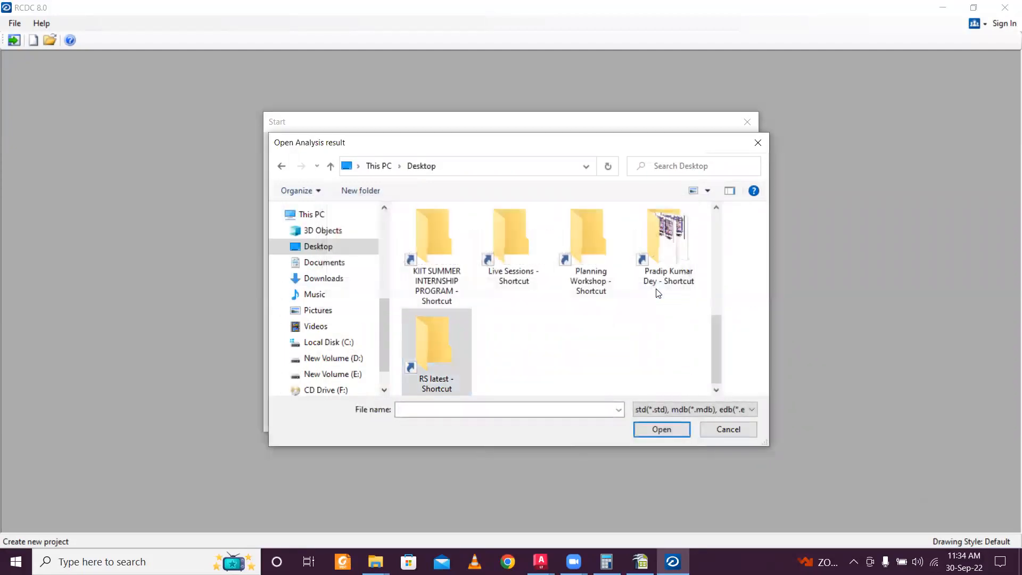
{"action": "double_click", "coordinate": [660, 262]}
{"action": "double_click", "coordinate": [434, 265]}
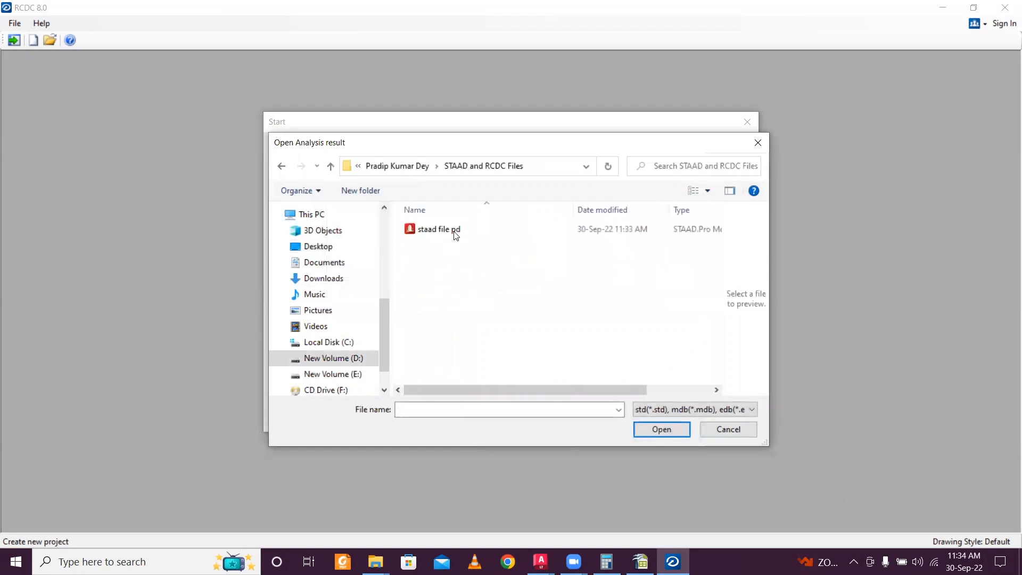
{"action": "left_click", "coordinate": [456, 235]}
{"action": "left_click", "coordinate": [667, 431]}
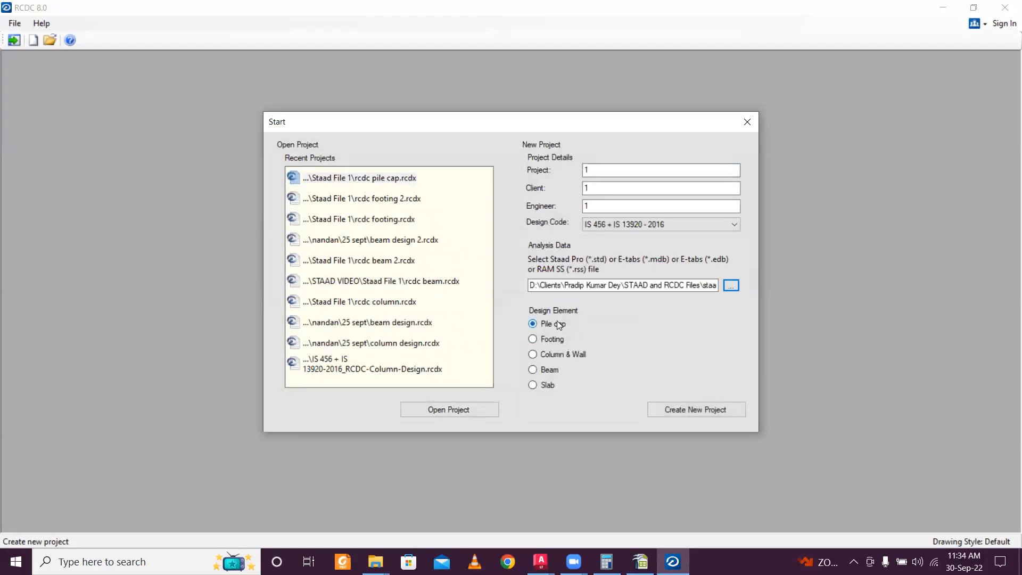
{"action": "left_click", "coordinate": [554, 341]}
{"action": "left_click", "coordinate": [710, 406]}
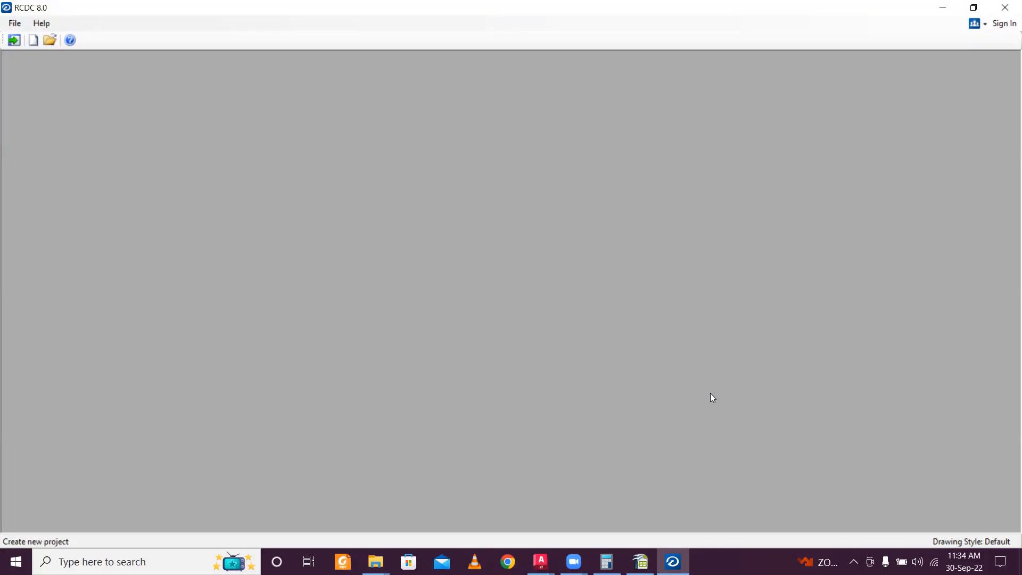
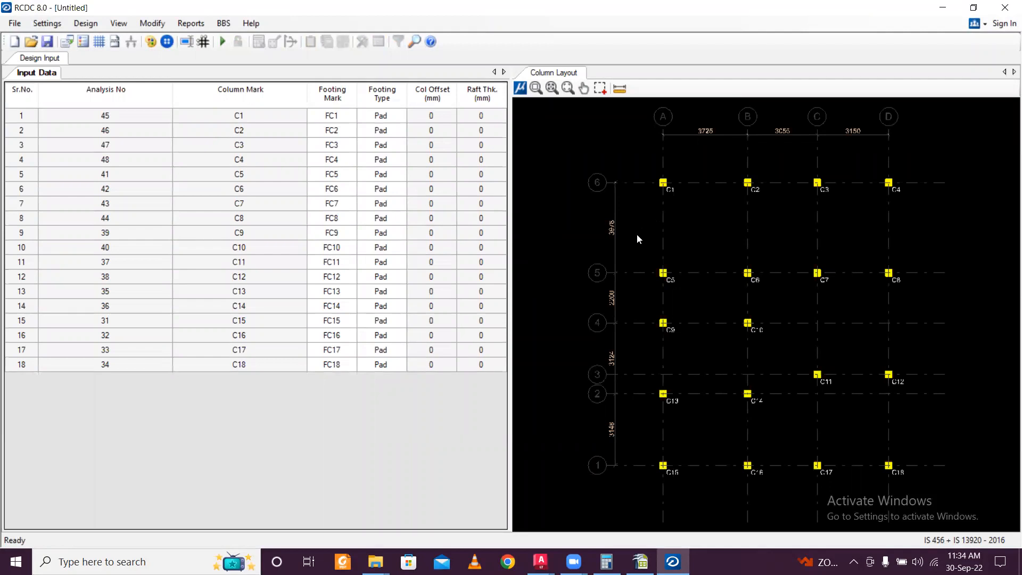
Step: Look over the footing column layout, and close RCDC without saving the footing project
{"action": "scroll", "coordinate": [641, 230], "scroll_direction": "down", "scroll_amount": 2}
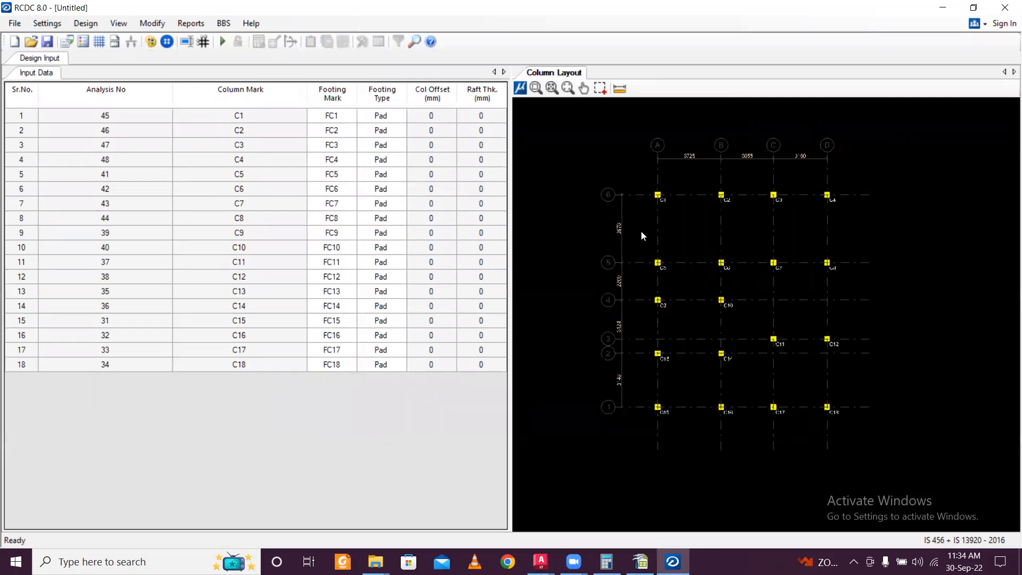
{"action": "scroll", "coordinate": [641, 231], "scroll_direction": "up", "scroll_amount": 3}
{"action": "scroll", "coordinate": [640, 235], "scroll_direction": "down", "scroll_amount": 1}
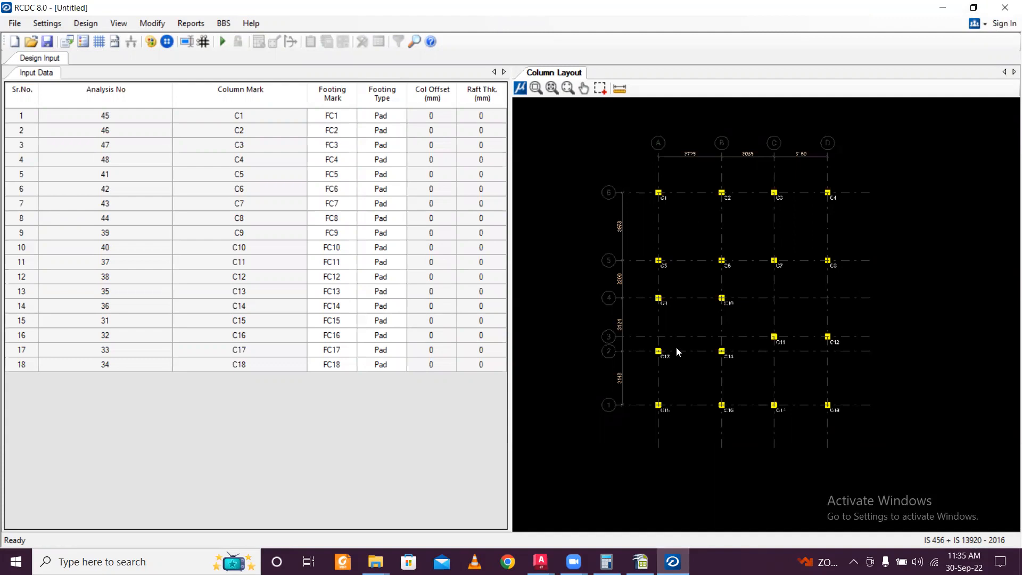
{"action": "left_click", "coordinate": [1005, 8]}
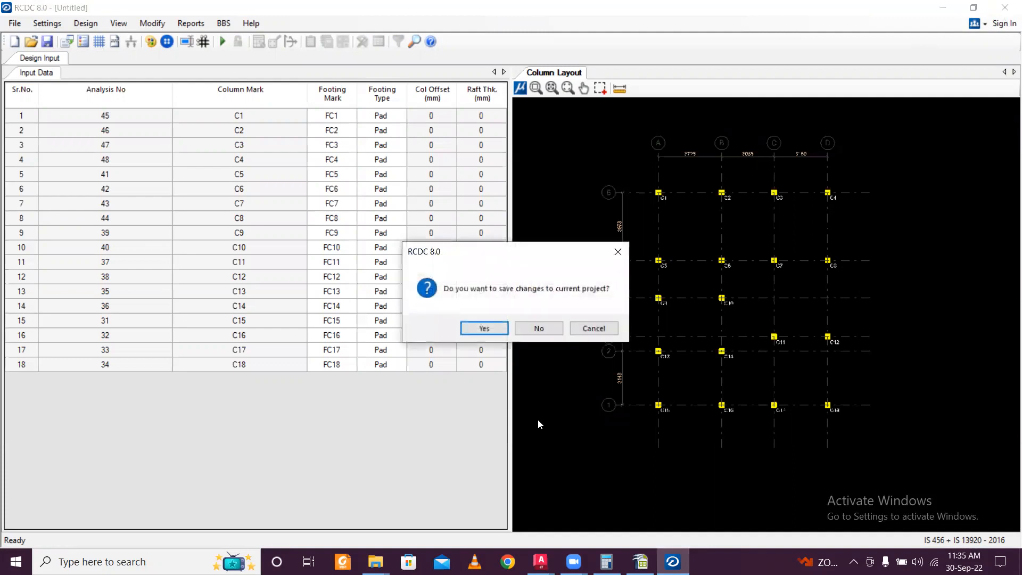
{"action": "left_click", "coordinate": [538, 328]}
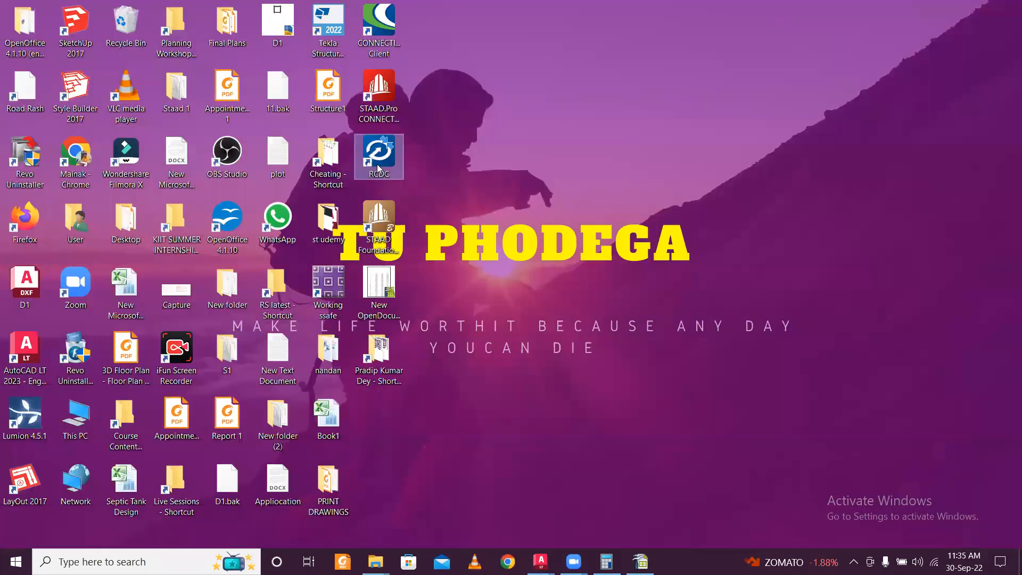
Step: Reopen RCDC with the STAAD Advanced Concrete Design licence and enter 1 as the new project's project, client and engineer
{"action": "double_click", "coordinate": [378, 168]}
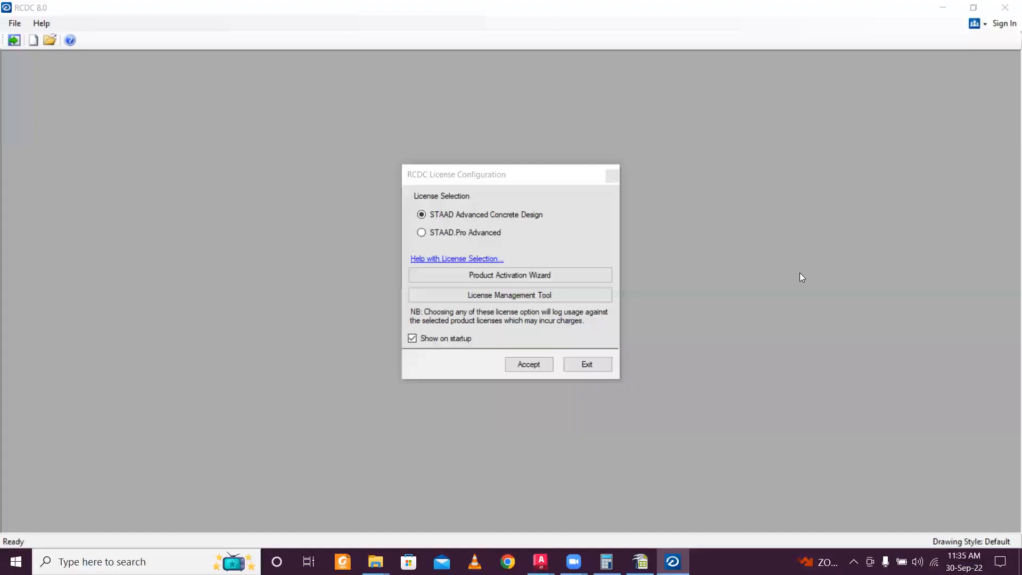
{"action": "left_click", "coordinate": [533, 366]}
{"action": "type", "text": "1"}
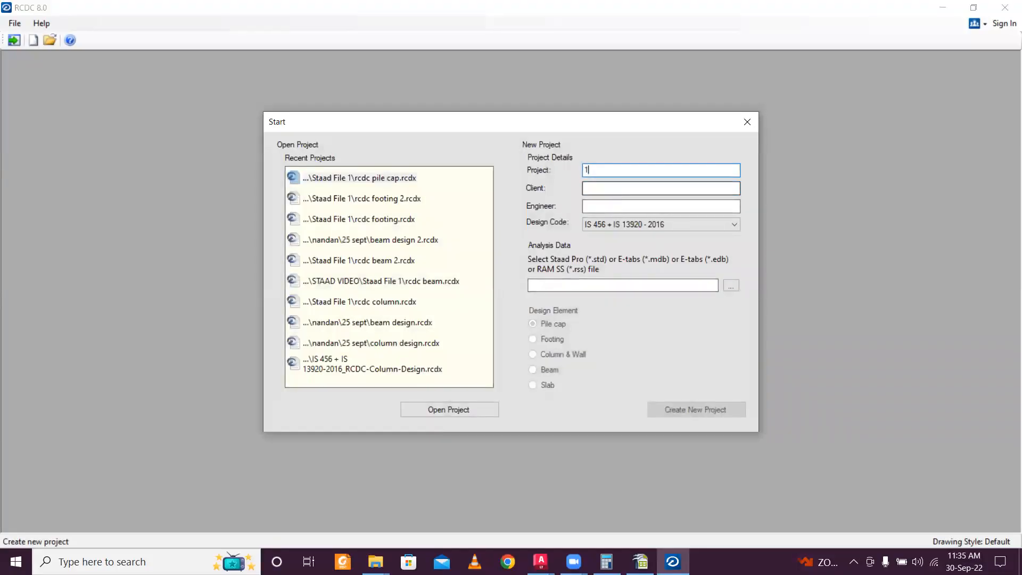
{"action": "left_click", "coordinate": [620, 189]}
{"action": "type", "text": "1"}
{"action": "left_click", "coordinate": [614, 208]}
{"action": "type", "text": "1"}
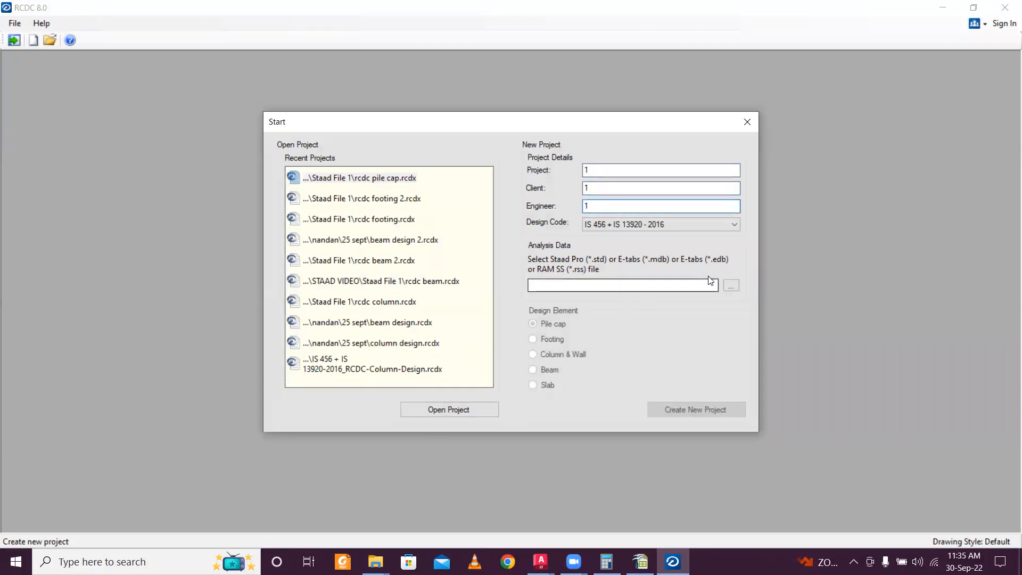
Step: Load staad file pd as the analysis data and create a new project for Column & Wall design
{"action": "left_click", "coordinate": [731, 285]}
{"action": "left_click", "coordinate": [502, 229]}
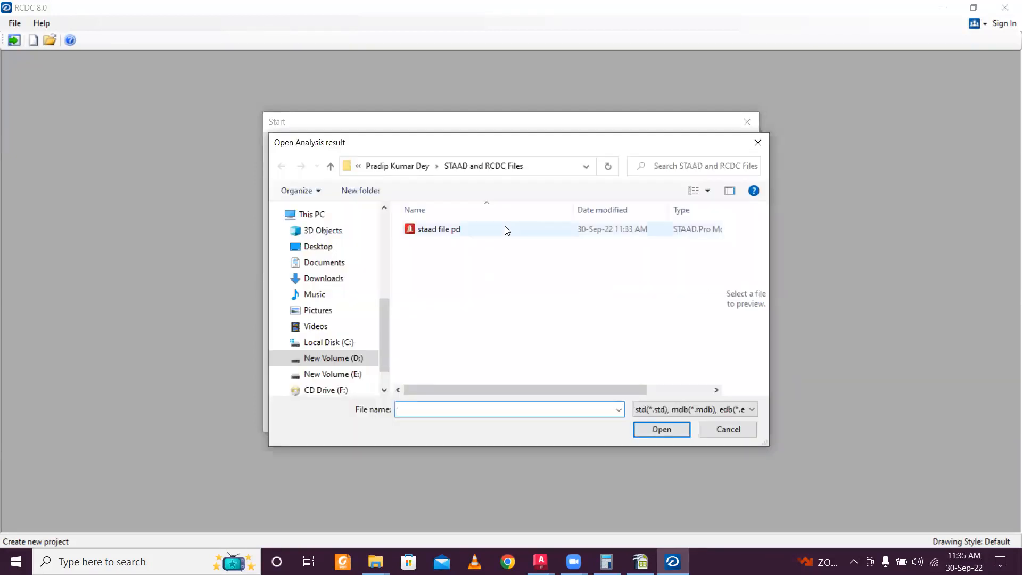
{"action": "key", "text": "Return"}
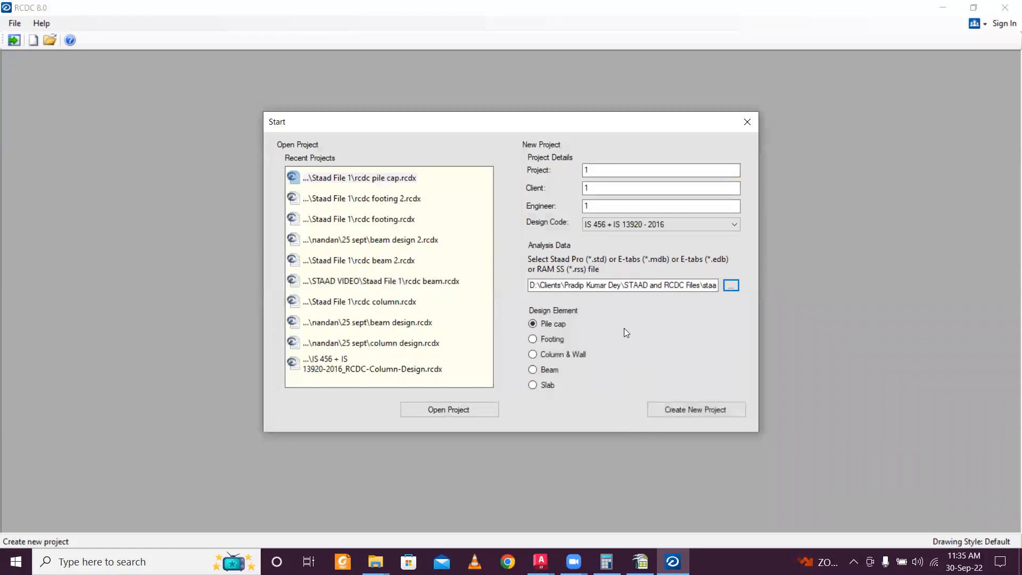
{"action": "left_click", "coordinate": [558, 355]}
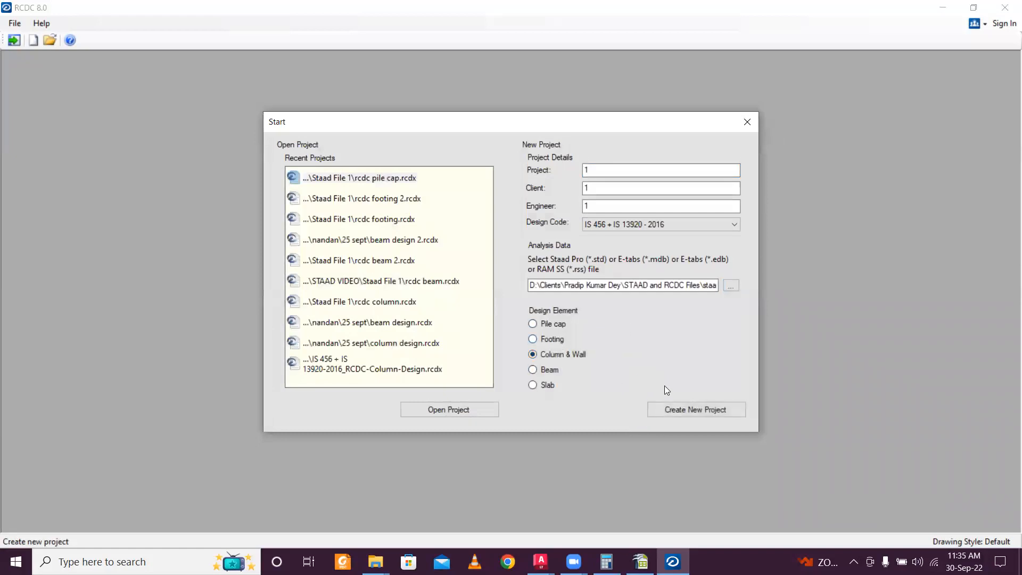
{"action": "left_click", "coordinate": [678, 410]}
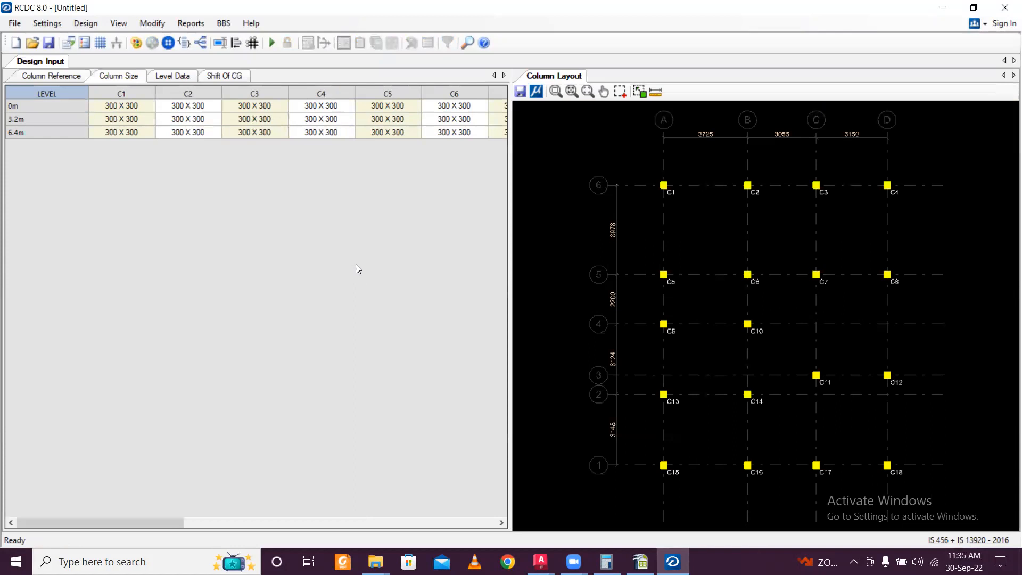
Step: Review the column design options in Design Settings and accept them
{"action": "scroll", "coordinate": [709, 209], "scroll_direction": "down", "scroll_amount": 3}
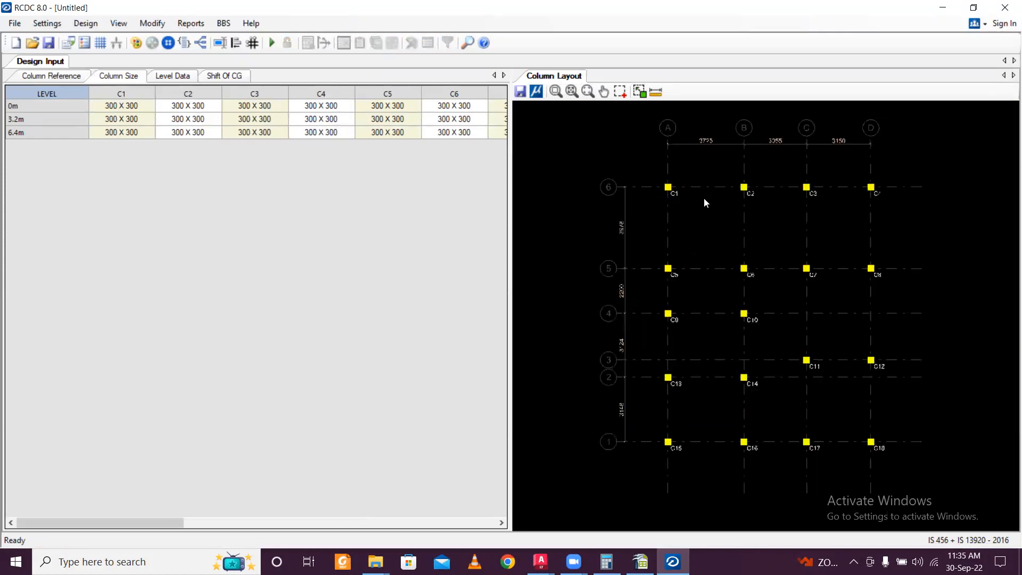
{"action": "left_click", "coordinate": [24, 24]}
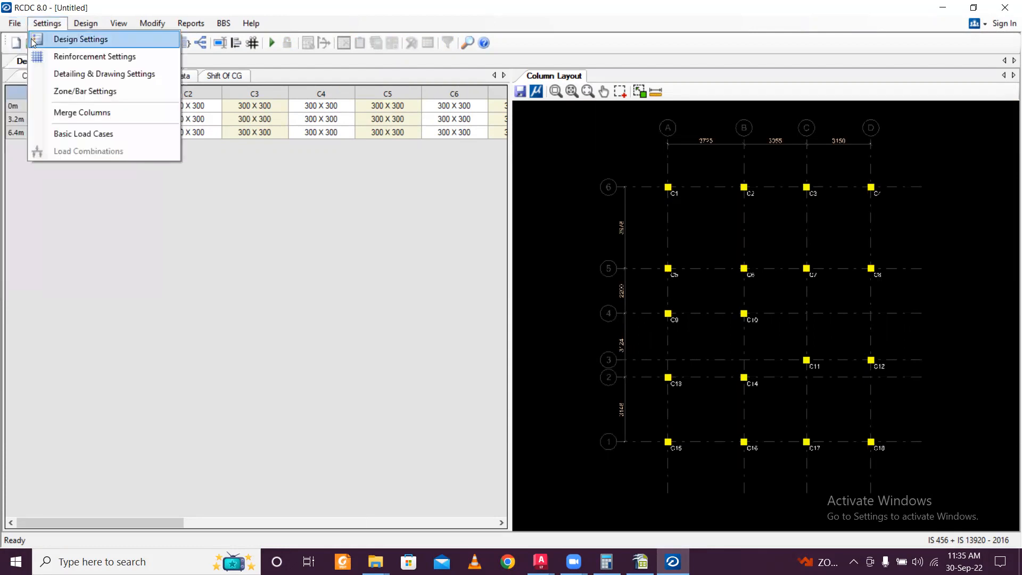
{"action": "left_click", "coordinate": [57, 38]}
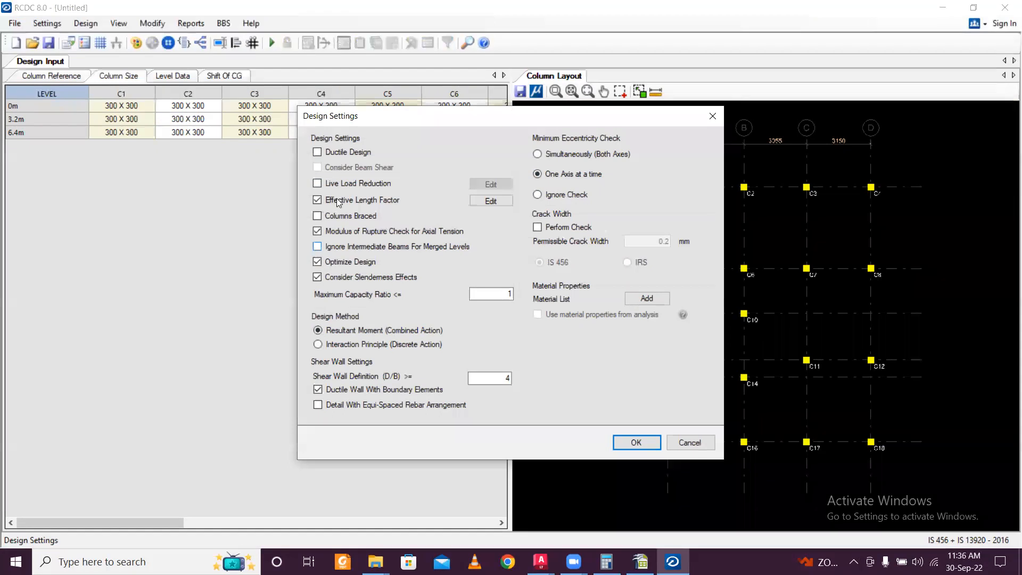
{"action": "left_click", "coordinate": [636, 443]}
Step: Set the maximum column rebar diameter to 20 in the reinforcement settings
{"action": "left_click", "coordinate": [47, 23]}
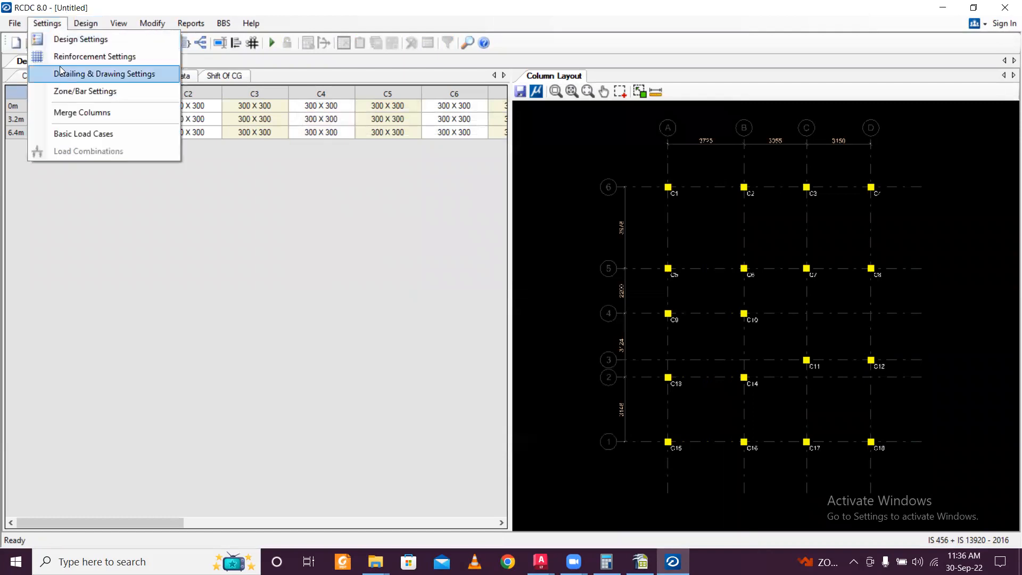
{"action": "left_click", "coordinate": [68, 58]}
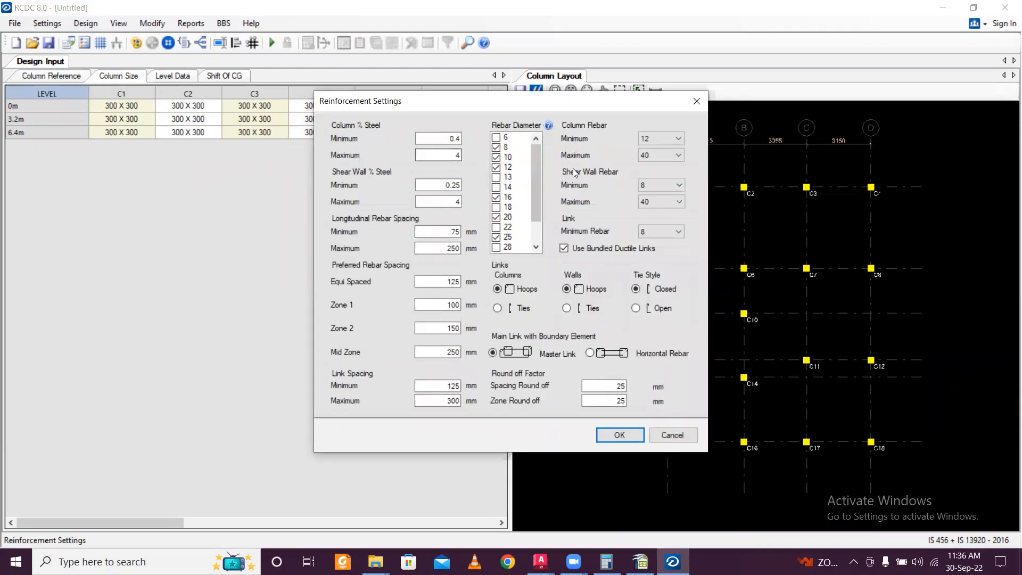
{"action": "left_click", "coordinate": [664, 155]}
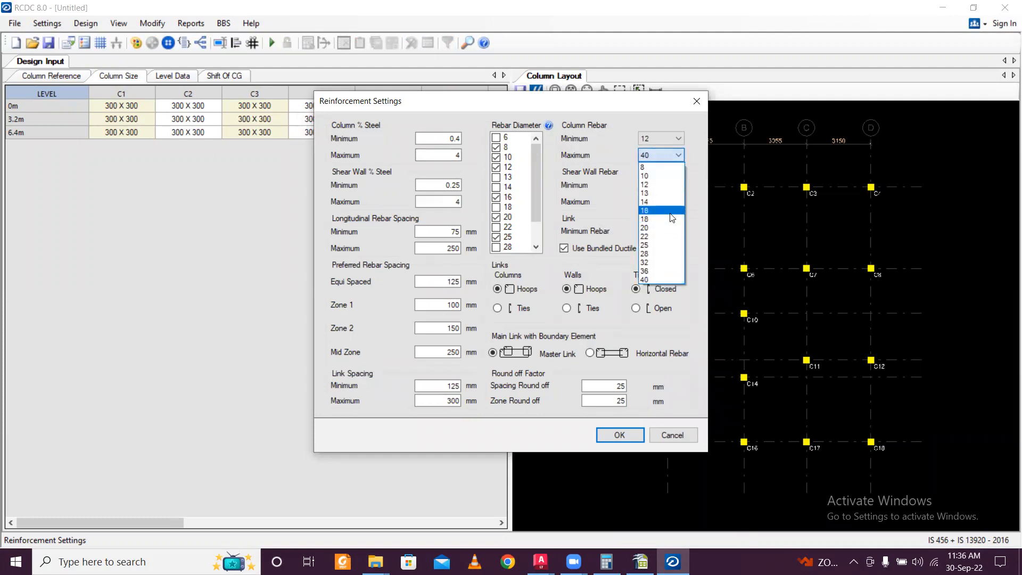
{"action": "left_click", "coordinate": [672, 226]}
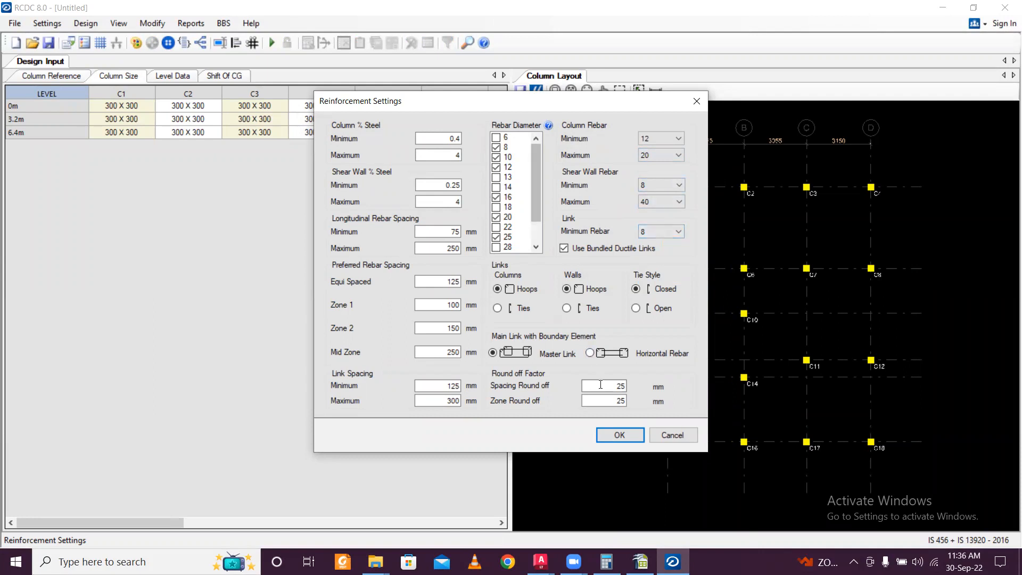
{"action": "left_click", "coordinate": [617, 435]}
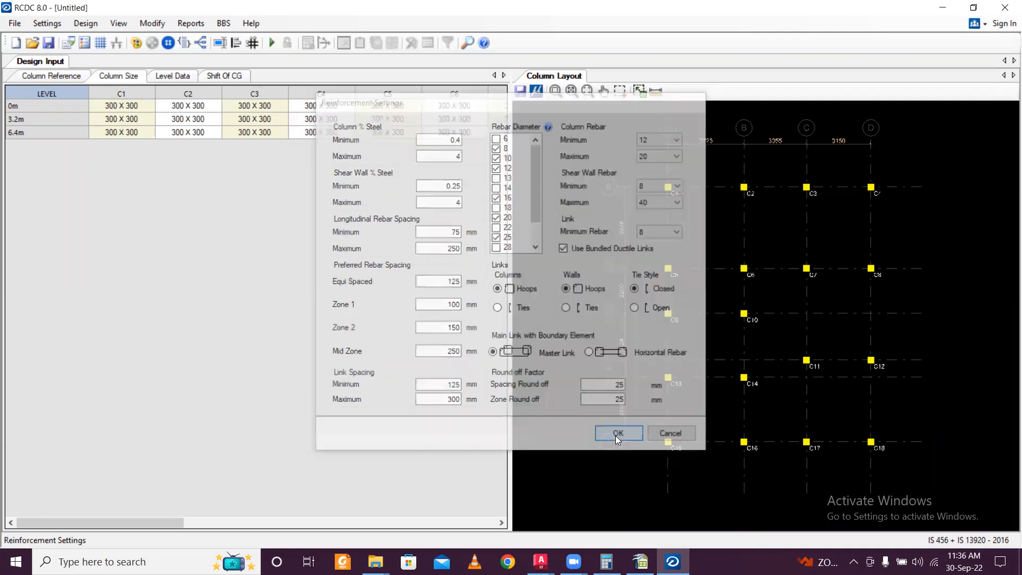
Step: Review the Detailing & Drawing Settings and accept them, and look at the Zone & Rebar Settings
{"action": "left_click", "coordinate": [47, 23]}
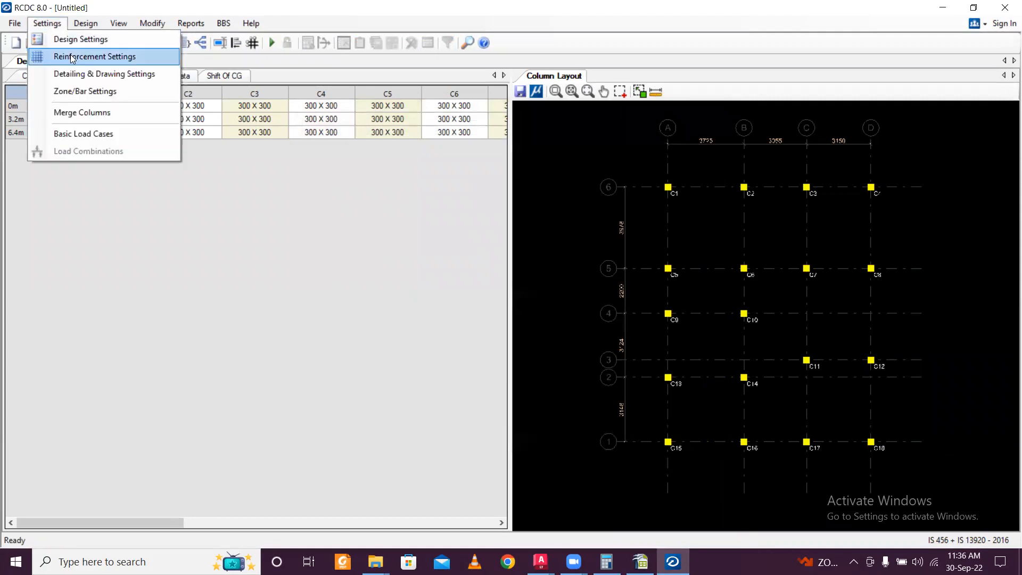
{"action": "left_click", "coordinate": [74, 73]}
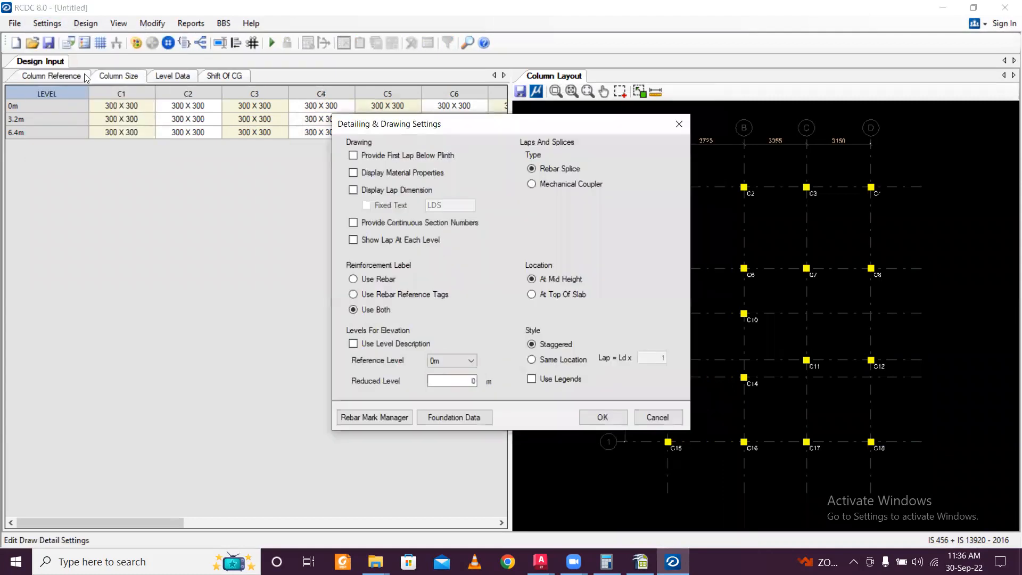
{"action": "left_click", "coordinate": [591, 416]}
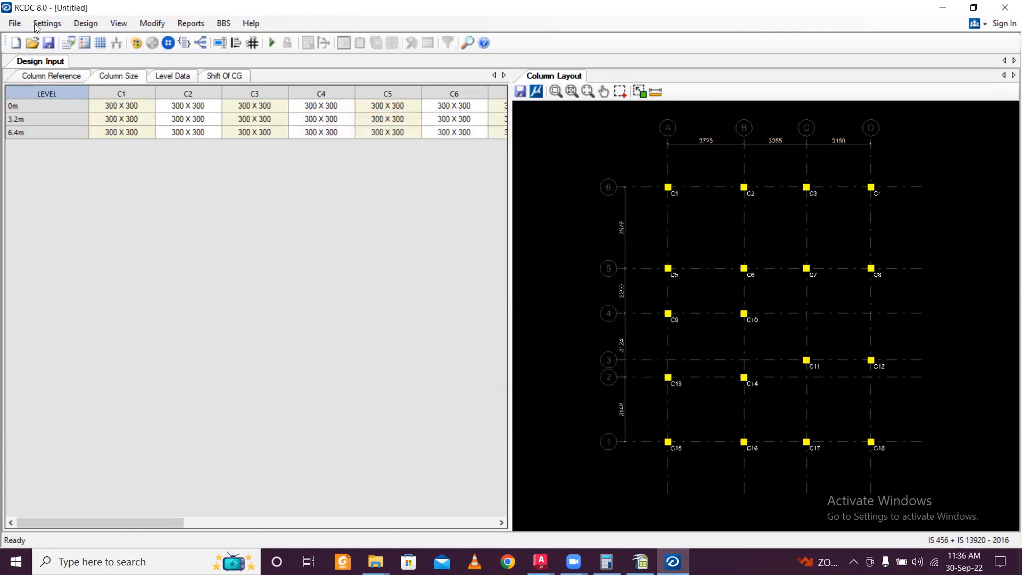
{"action": "left_click", "coordinate": [47, 23]}
{"action": "left_click", "coordinate": [80, 93]}
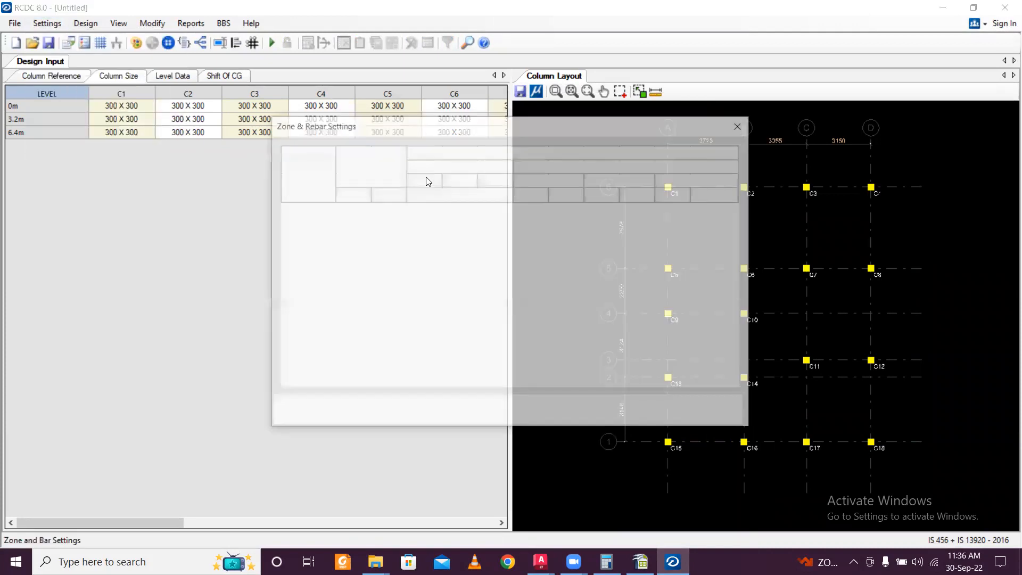
{"action": "left_click", "coordinate": [739, 126]}
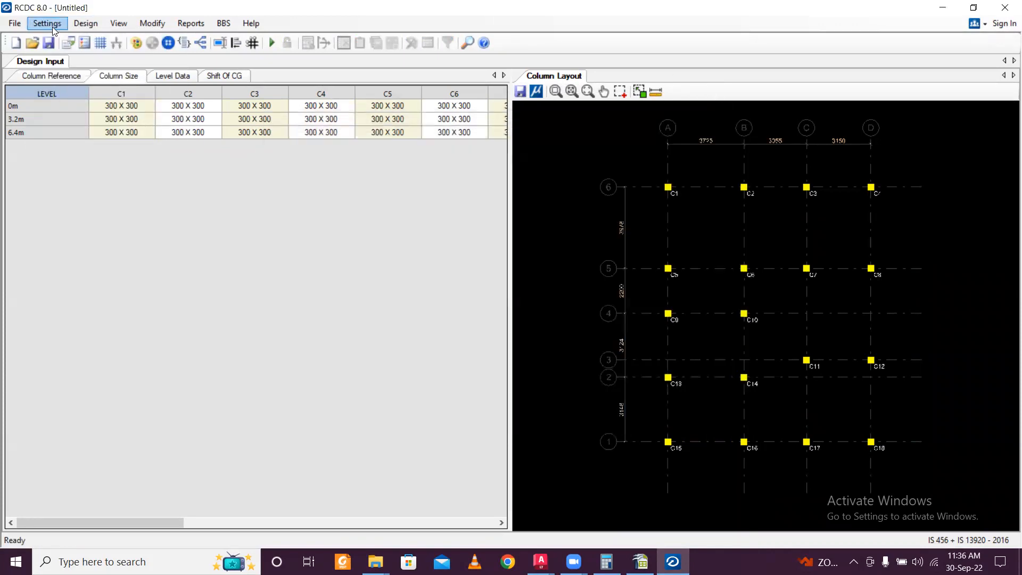
Step: Recheck the Design Settings and look through the column size table as far as column C18
{"action": "left_click", "coordinate": [46, 27]}
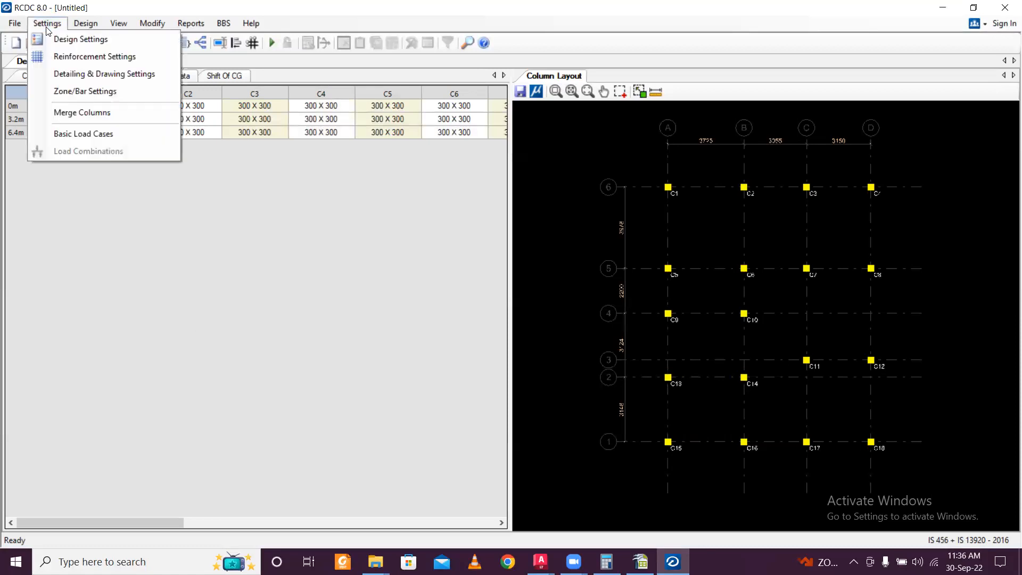
{"action": "left_click", "coordinate": [70, 43]}
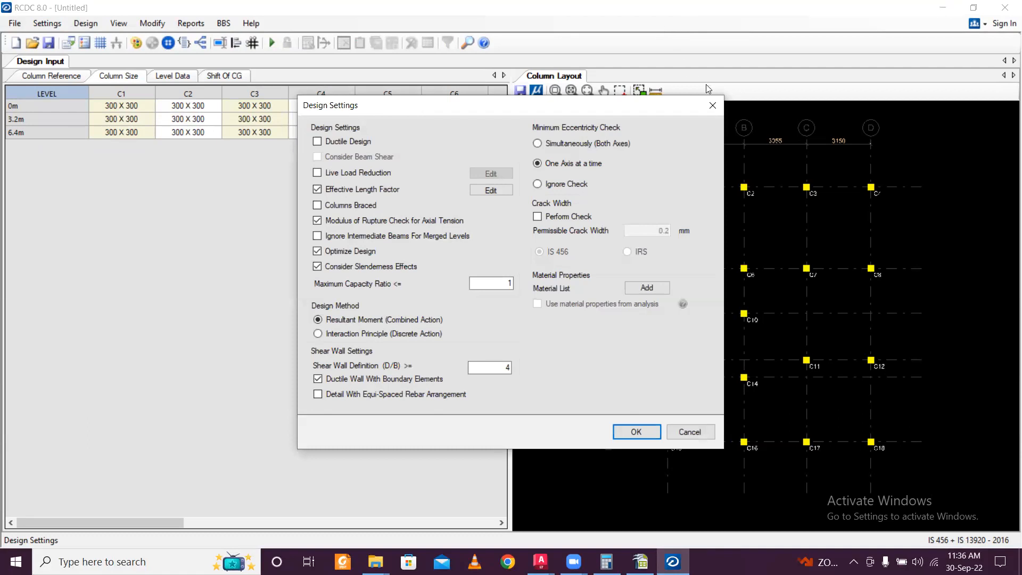
{"action": "left_click", "coordinate": [711, 105]}
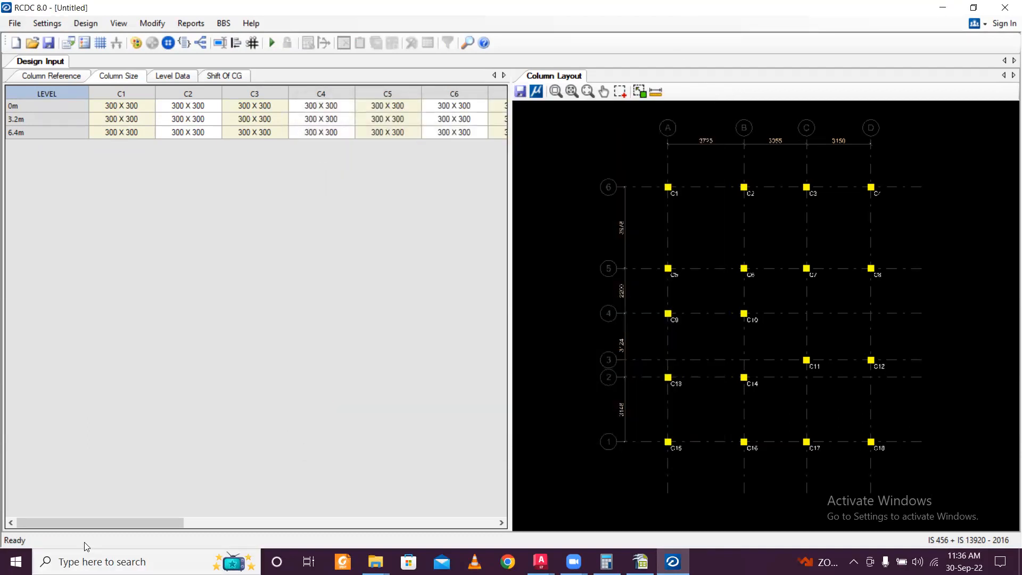
{"action": "left_click_drag", "start_coordinate": [96, 525], "coordinate": [163, 522]}
{"action": "scroll", "coordinate": [163, 523], "scroll_direction": "down", "scroll_amount": 6}
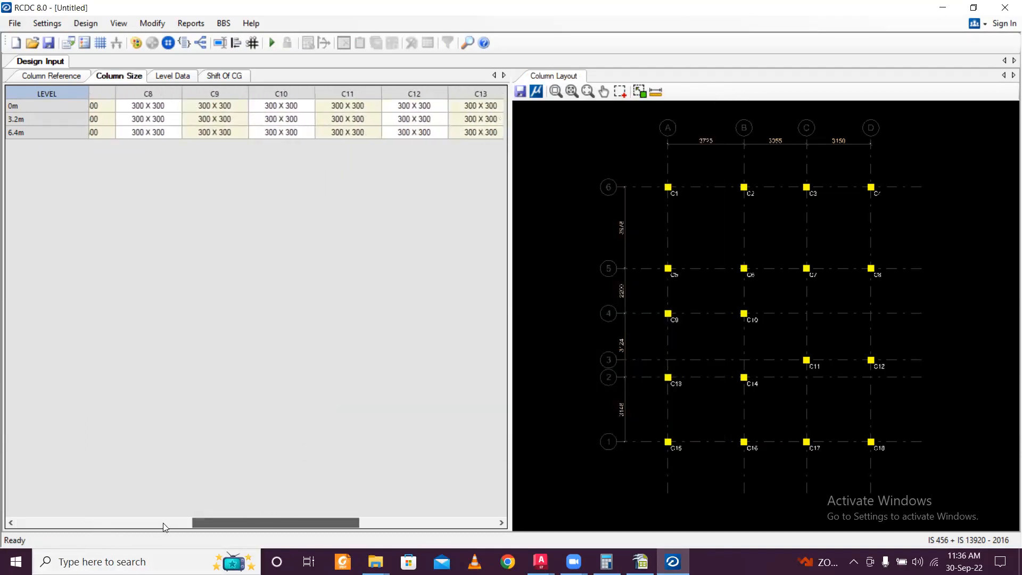
{"action": "scroll", "coordinate": [163, 522], "scroll_direction": "down", "scroll_amount": 2}
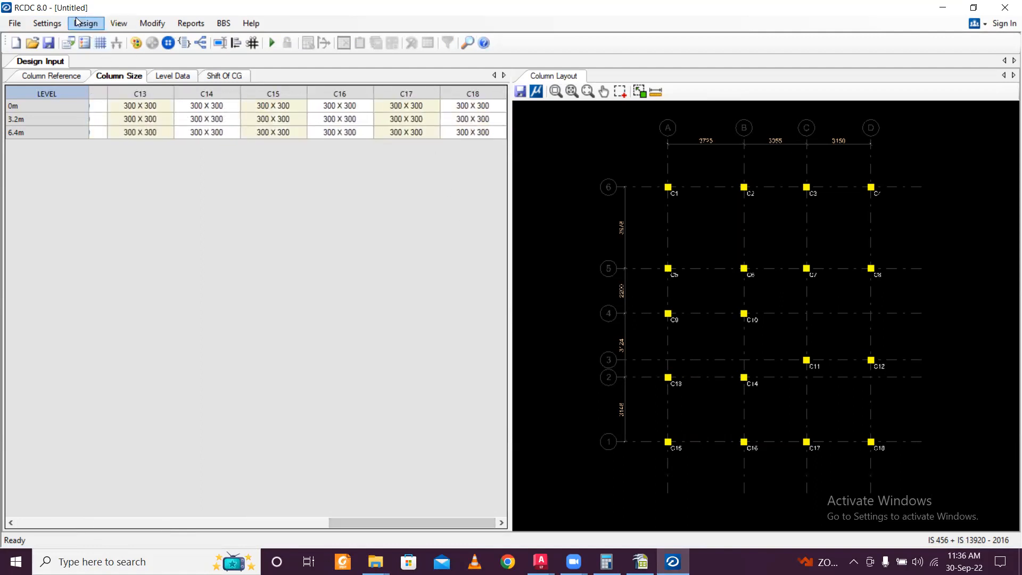
Step: In the basic load cases, assign Earthquake X to LOAD 1: SLX and Earthquake Z to LOAD 2: SLZ
{"action": "left_click", "coordinate": [47, 23]}
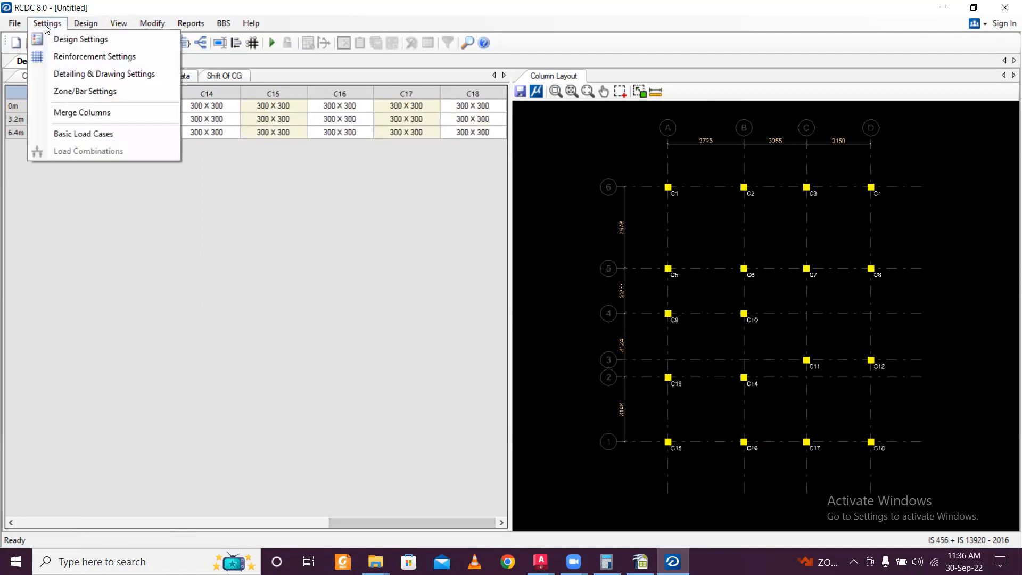
{"action": "left_click", "coordinate": [85, 133]}
{"action": "left_click", "coordinate": [482, 158]}
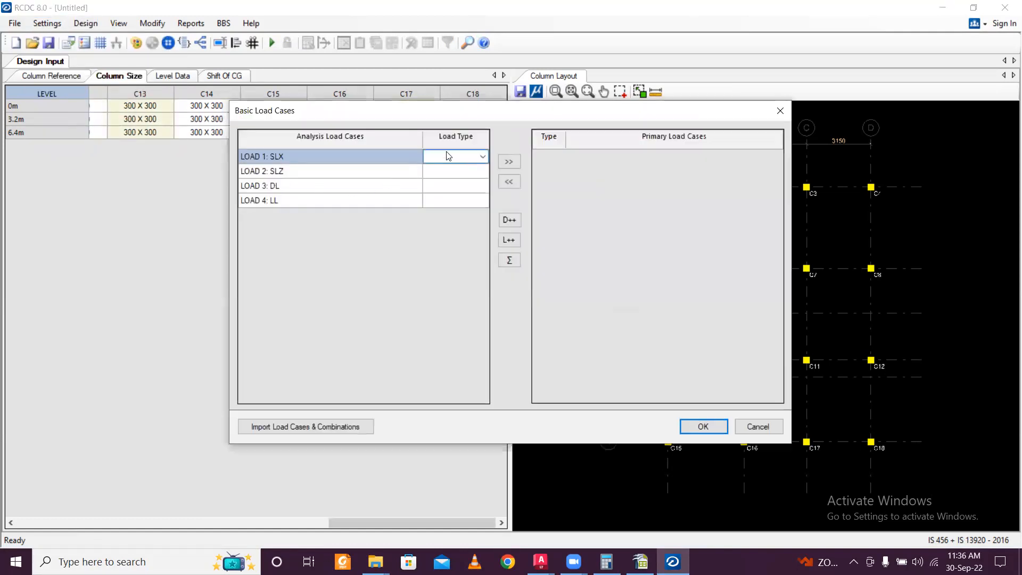
{"action": "left_click", "coordinate": [482, 157]}
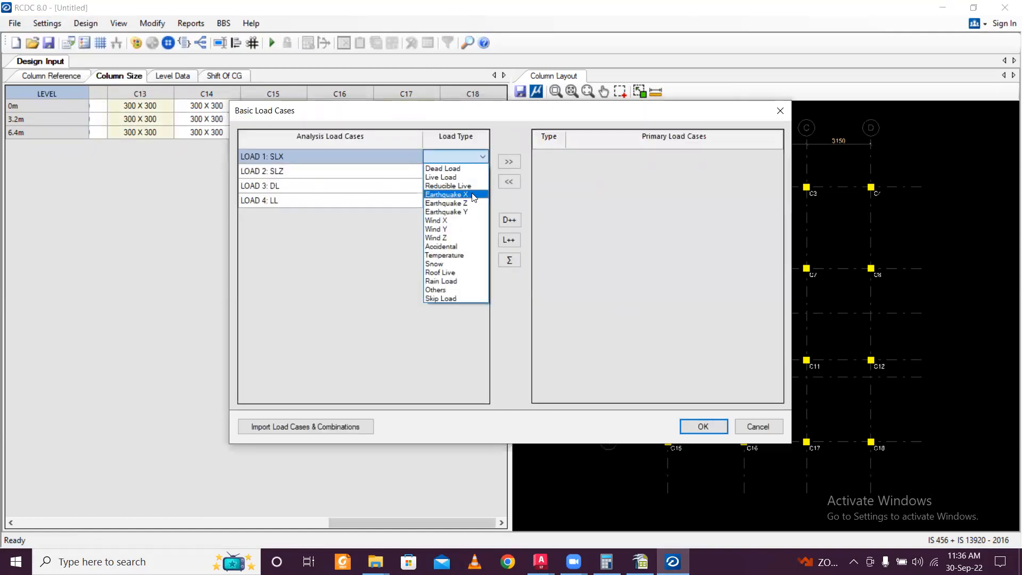
{"action": "left_click", "coordinate": [481, 179]}
{"action": "left_click", "coordinate": [481, 176]}
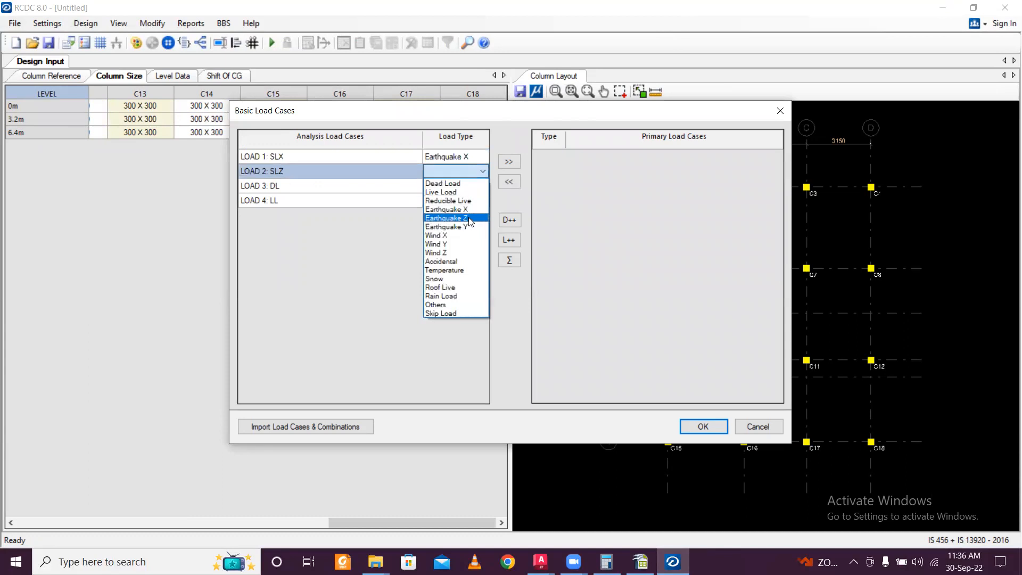
{"action": "left_click", "coordinate": [471, 221]}
Step: Assign Dead Load to LOAD 3: DL and Live Load to LOAD 4: LL
{"action": "left_click", "coordinate": [482, 186]}
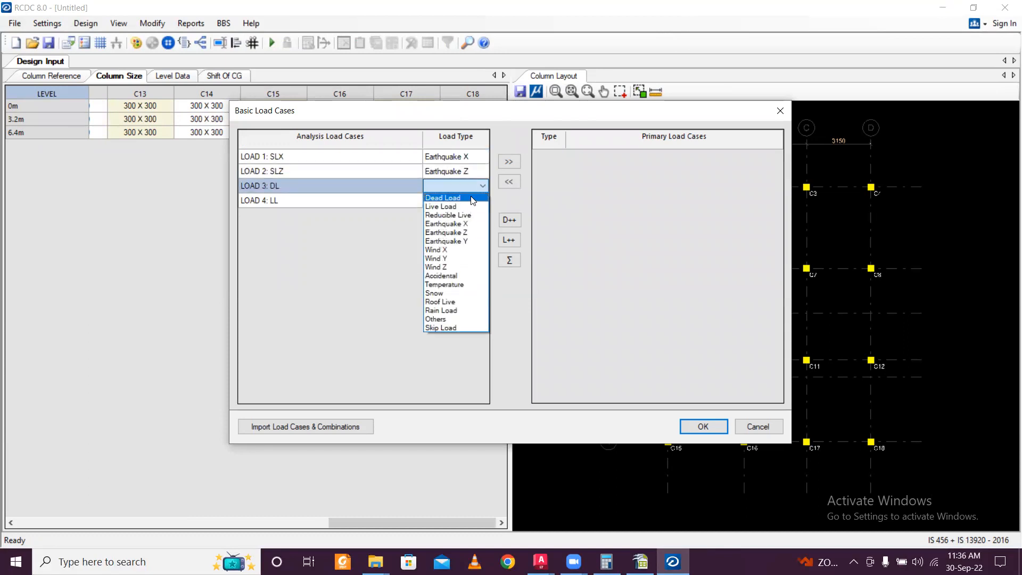
{"action": "left_click", "coordinate": [474, 201]}
{"action": "left_click", "coordinate": [482, 201]}
{"action": "left_click", "coordinate": [441, 220]}
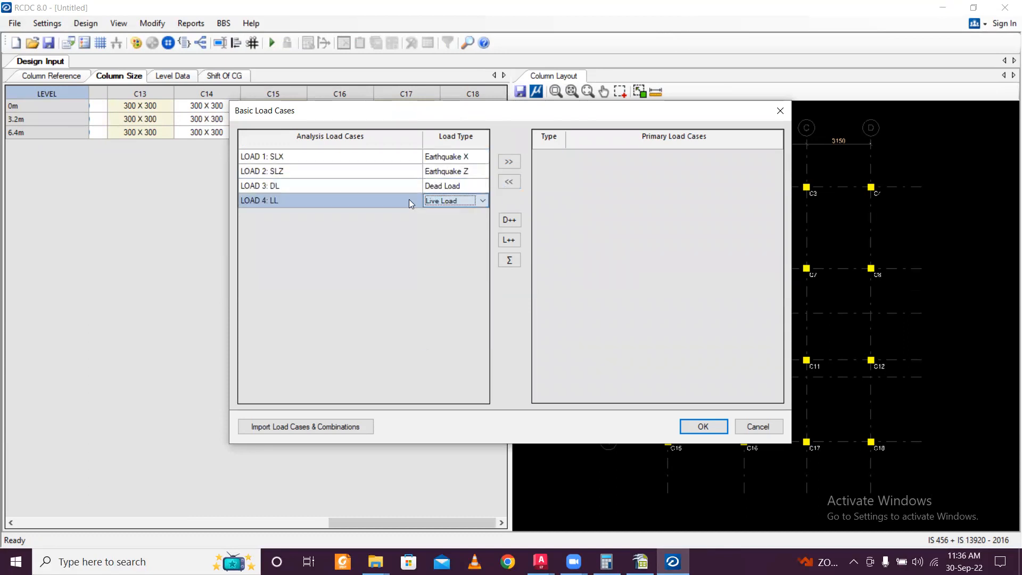
Step: Add all four analysis load cases to the primary load cases and accept the basic load cases
{"action": "left_click_drag", "start_coordinate": [343, 186], "coordinate": [352, 157]}
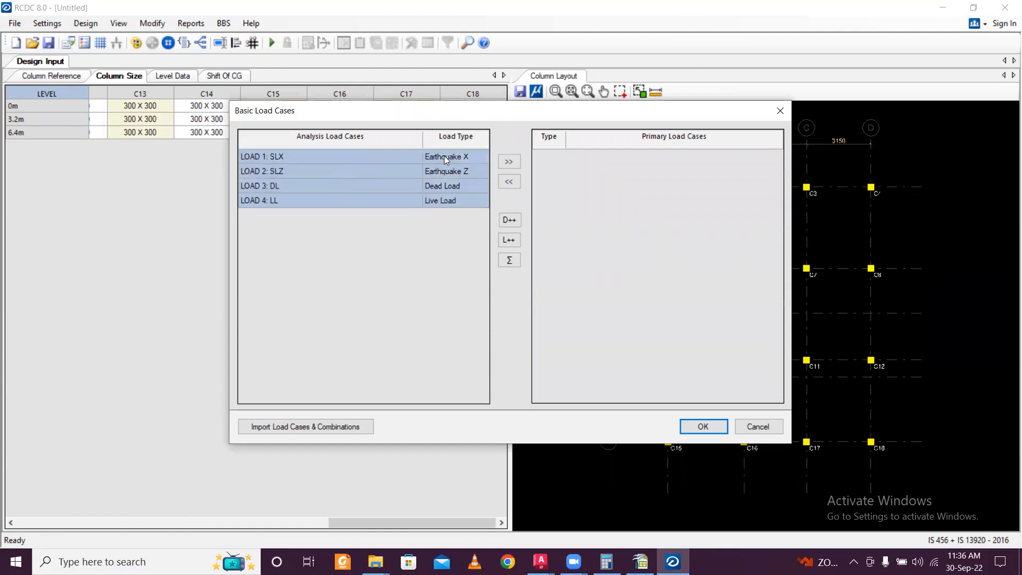
{"action": "left_click", "coordinate": [509, 161]}
{"action": "left_click", "coordinate": [703, 425]}
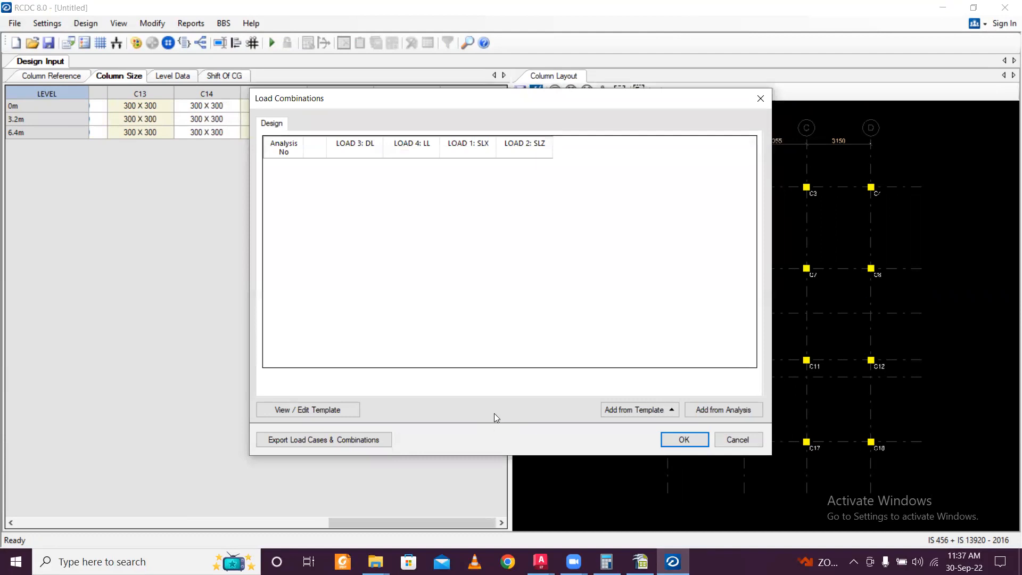
Step: Generate the design load combinations from the template and accept them
{"action": "left_click", "coordinate": [641, 407]}
{"action": "left_click", "coordinate": [623, 372]}
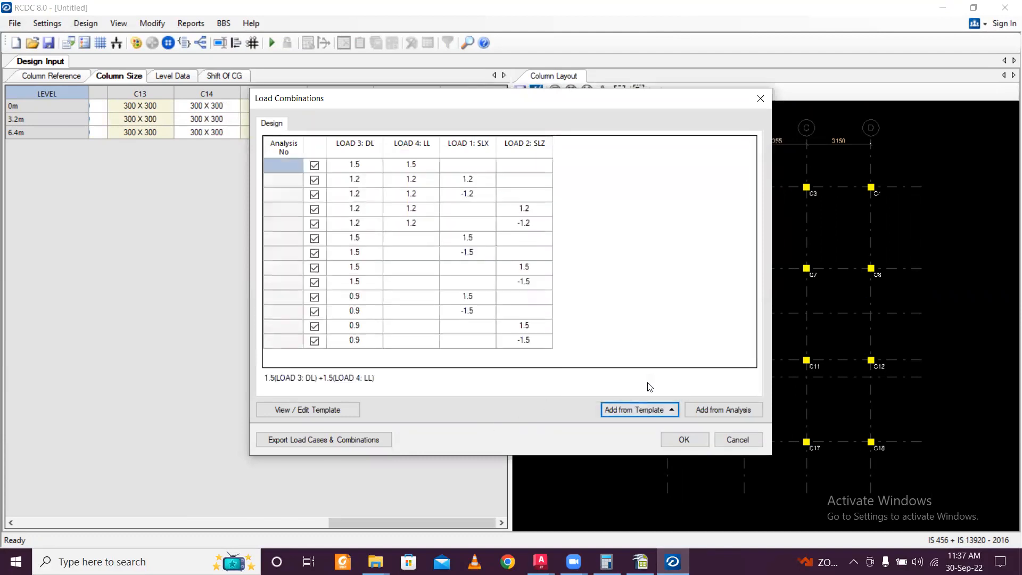
{"action": "left_click", "coordinate": [683, 439]}
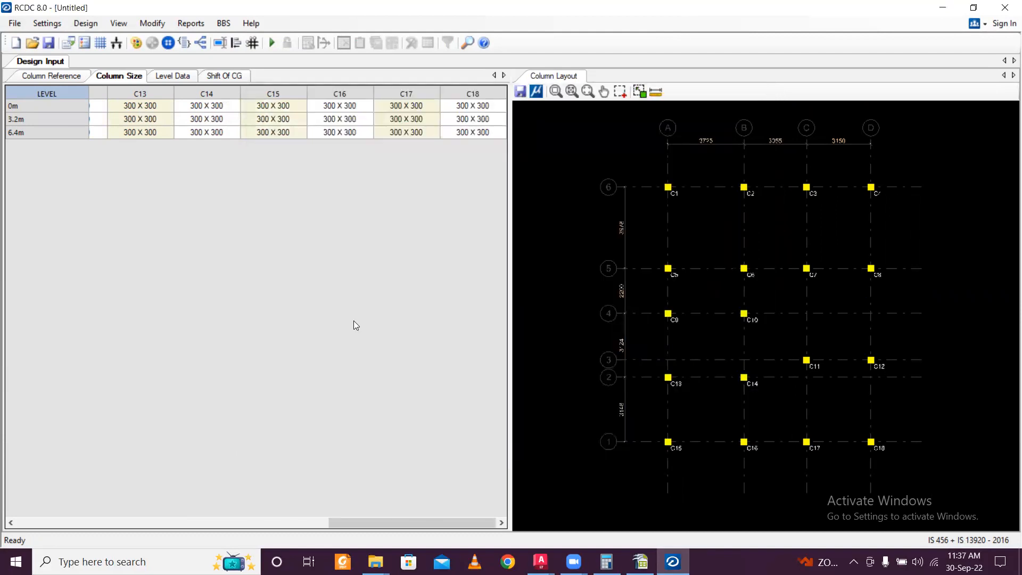
Step: Run Auto Design for the columns and look through the design results from C1 to C18
{"action": "left_click", "coordinate": [89, 22]}
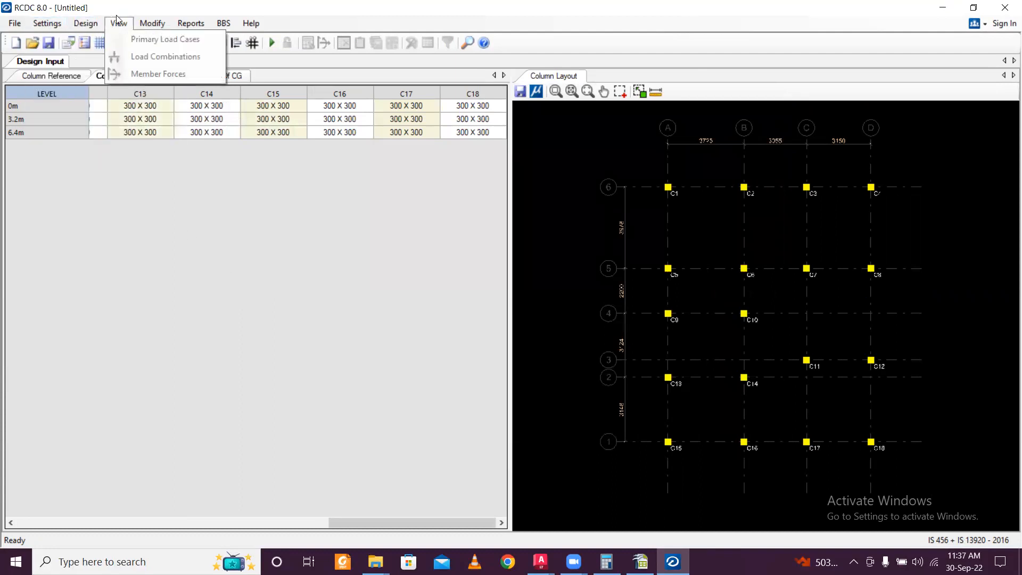
{"action": "left_click", "coordinate": [706, 404]}
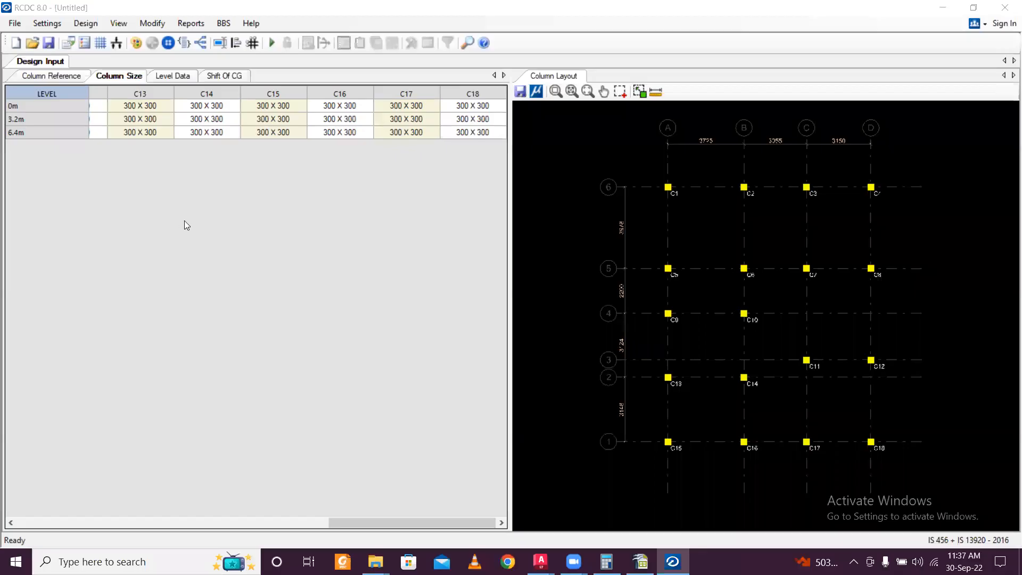
{"action": "left_click", "coordinate": [44, 23]}
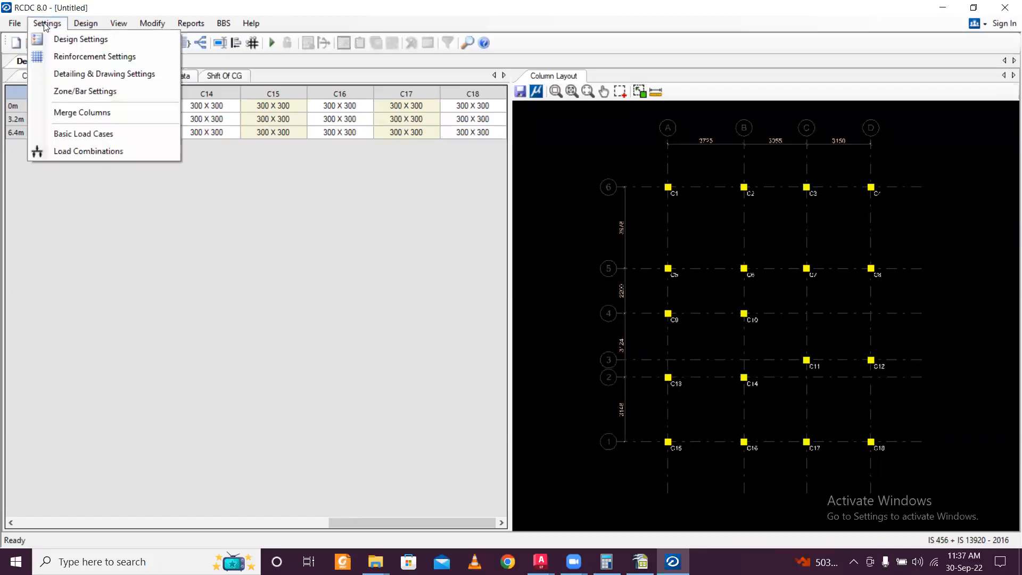
{"action": "mouse_move", "coordinate": [95, 24]}
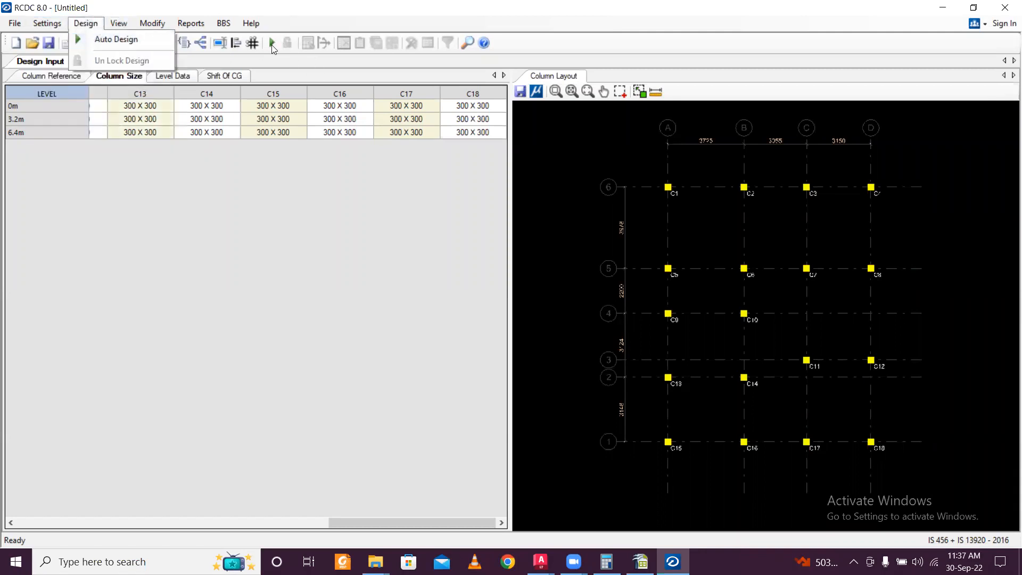
{"action": "left_click", "coordinate": [86, 40]}
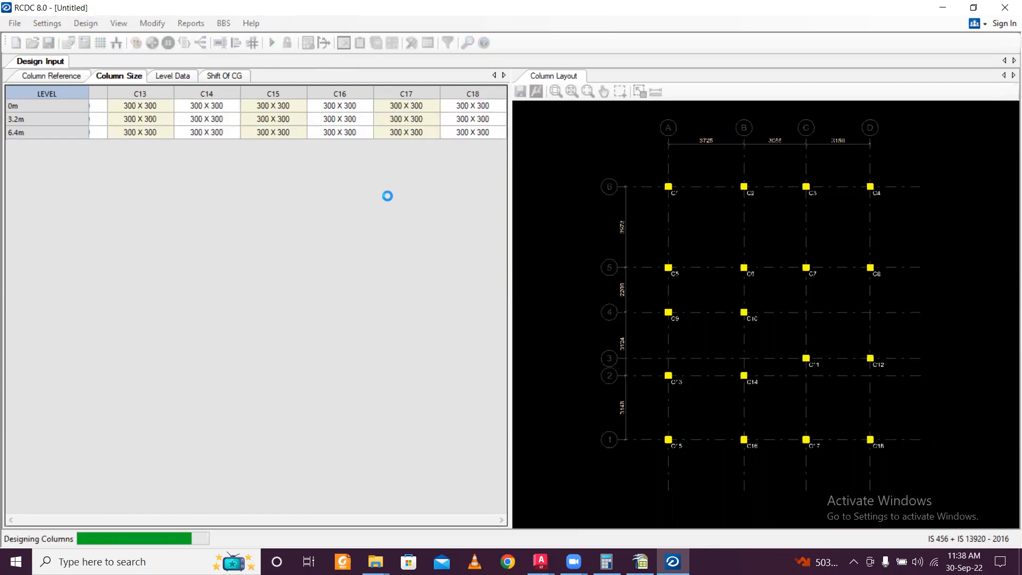
{"action": "scroll", "coordinate": [223, 208], "scroll_direction": "down", "scroll_amount": 9}
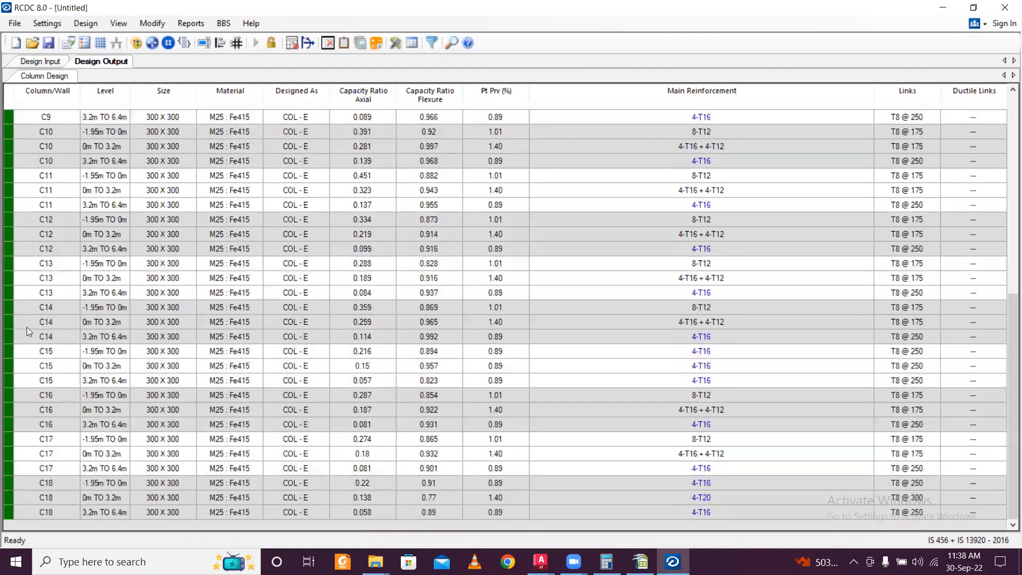
{"action": "scroll", "coordinate": [27, 334], "scroll_direction": "up", "scroll_amount": 9}
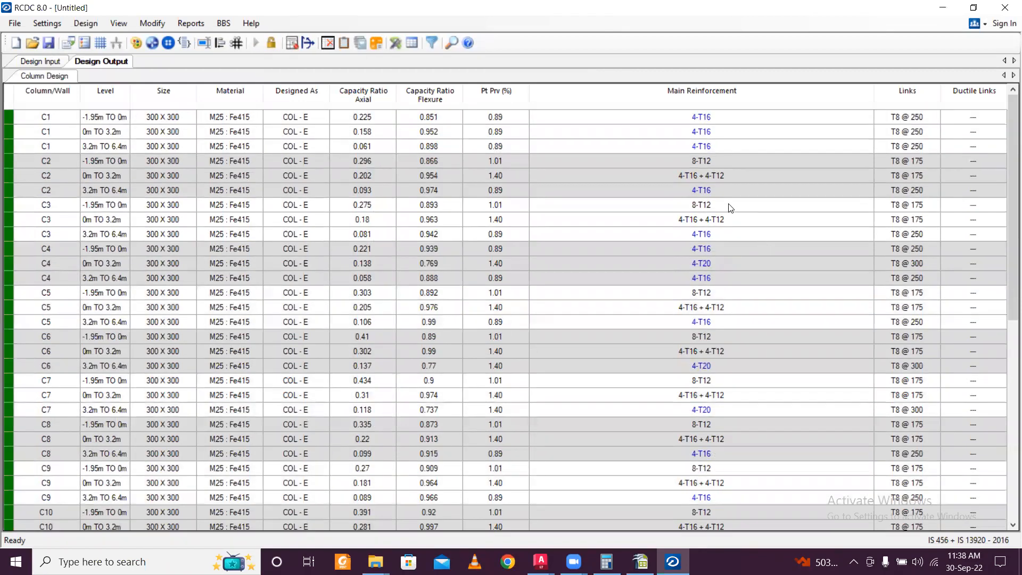
{"action": "scroll", "coordinate": [730, 209], "scroll_direction": "down", "scroll_amount": 9}
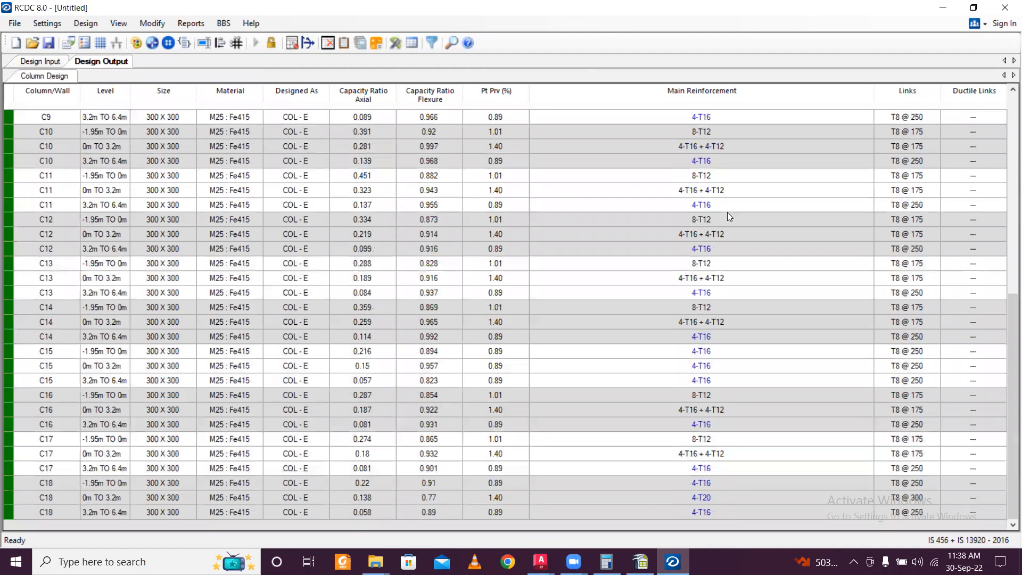
{"action": "scroll", "coordinate": [727, 211], "scroll_direction": "up", "scroll_amount": 9}
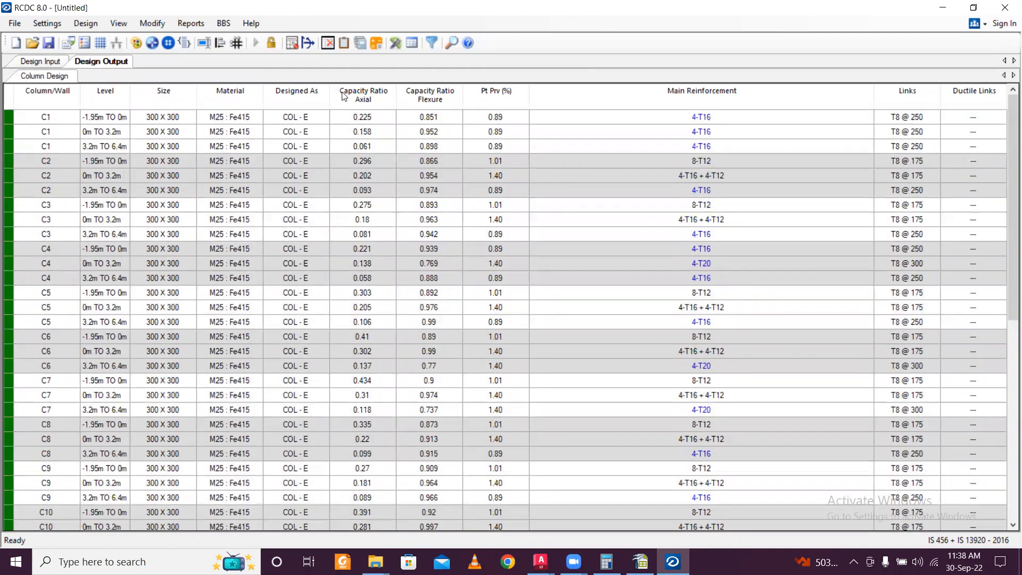
Step: Generate the Type 1 (Ductile) text schedule for the columns and check its size, steel and link rows
{"action": "left_click", "coordinate": [177, 25]}
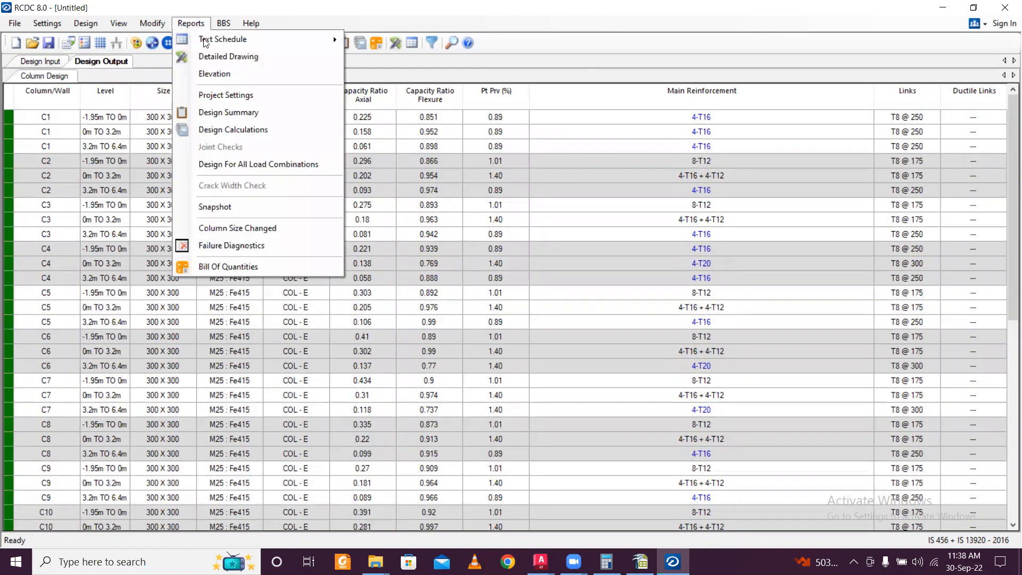
{"action": "mouse_move", "coordinate": [206, 43]}
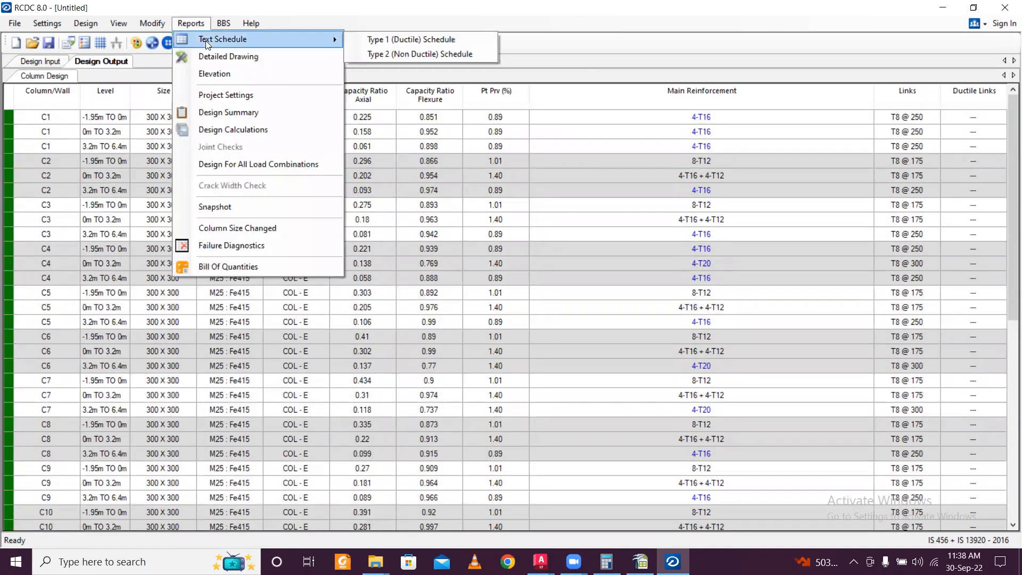
{"action": "left_click", "coordinate": [455, 38]}
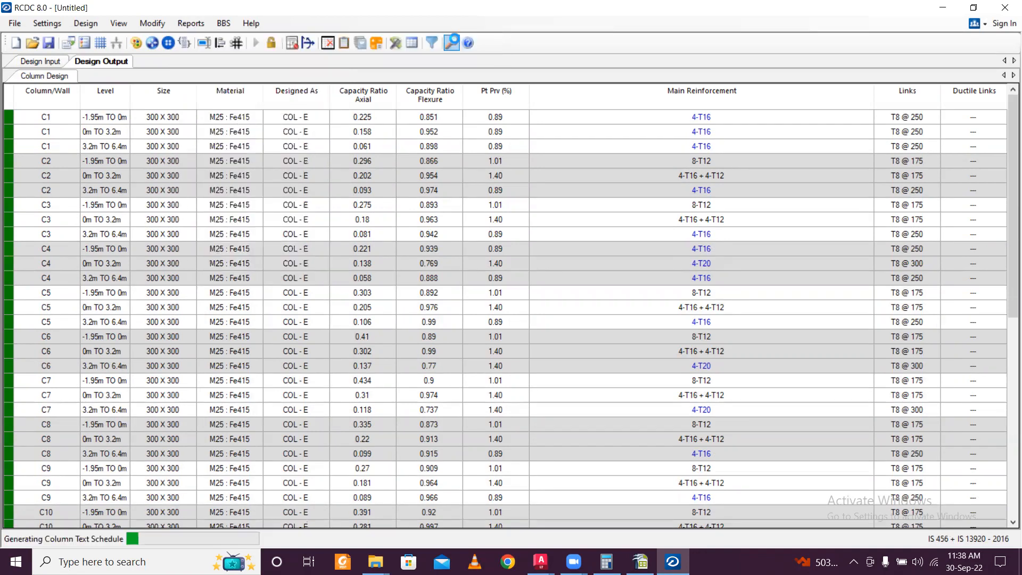
{"action": "scroll", "coordinate": [80, 262], "scroll_direction": "up", "scroll_amount": 3}
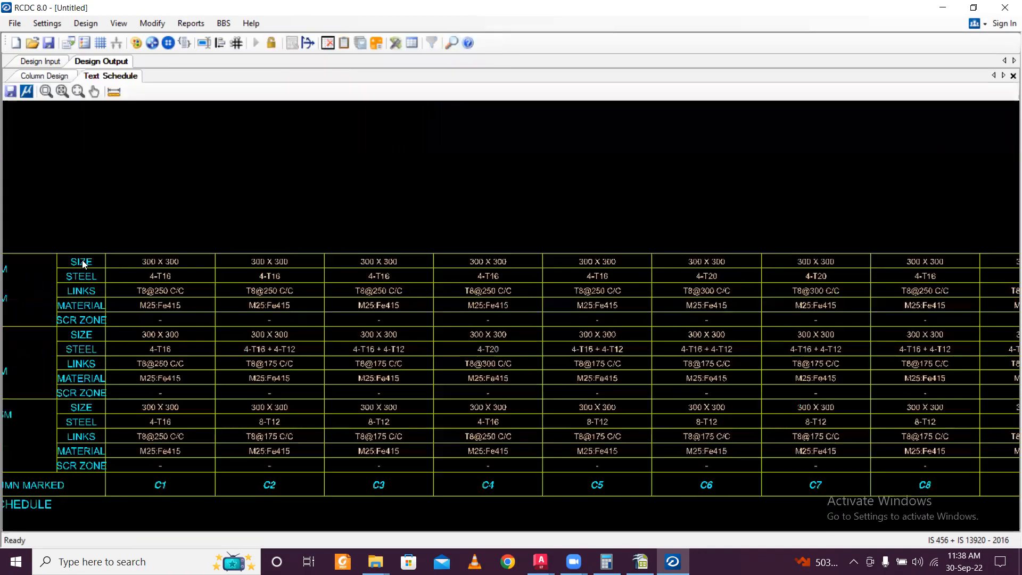
{"action": "scroll", "coordinate": [84, 253], "scroll_direction": "down", "scroll_amount": 3}
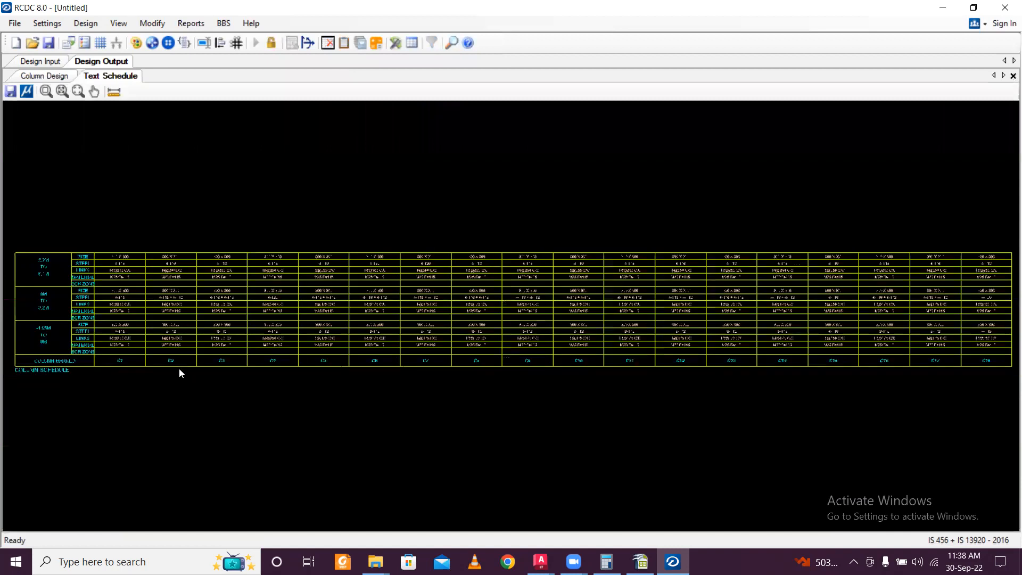
{"action": "scroll", "coordinate": [179, 368], "scroll_direction": "up", "scroll_amount": 3}
{"action": "scroll", "coordinate": [160, 347], "scroll_direction": "down", "scroll_amount": 3}
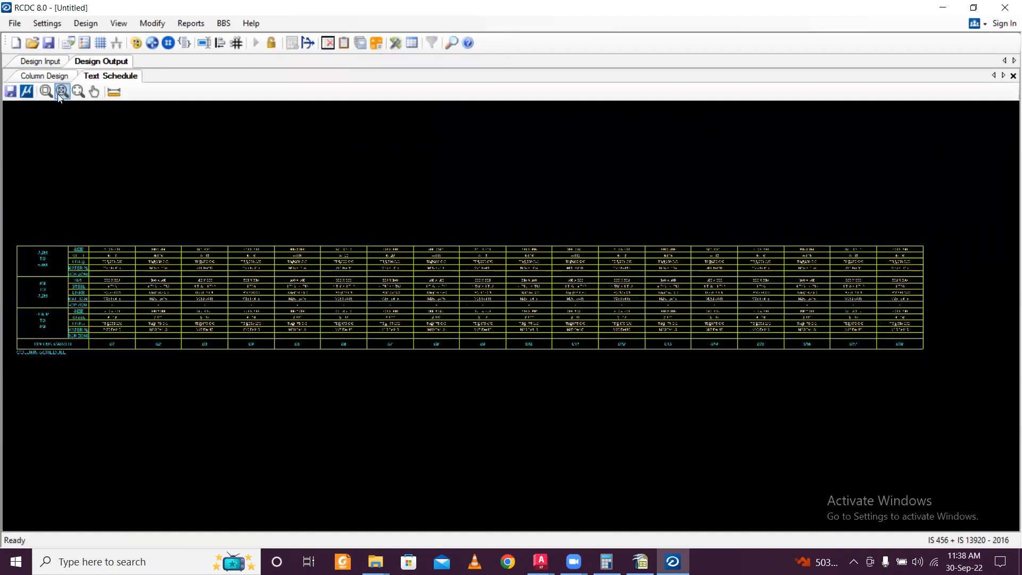
Step: Save the project as "Column Design rcdc" in the STAAD and RCDC Files folder
{"action": "key", "text": "ctrl+s"}
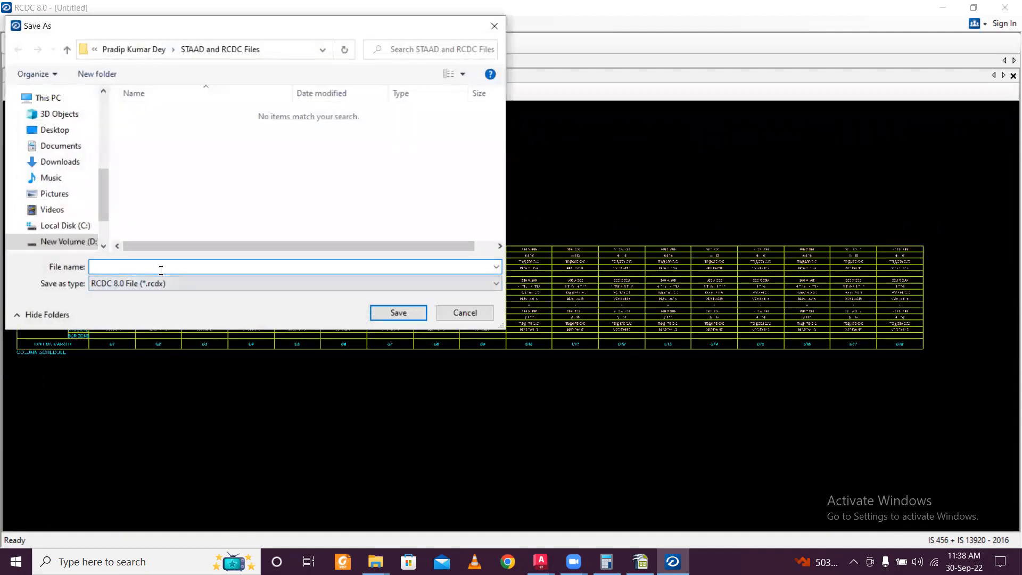
{"action": "type", "text": "Column Design rcdc"}
{"action": "left_click", "coordinate": [384, 314]}
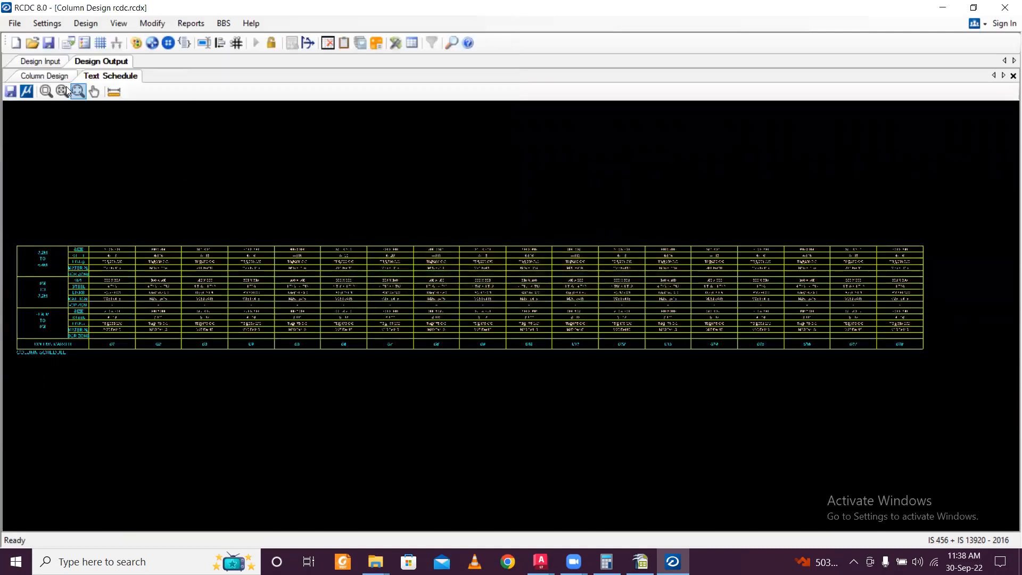
Step: Export the text schedule as a DXF file named "column schedule"
{"action": "left_click", "coordinate": [10, 92]}
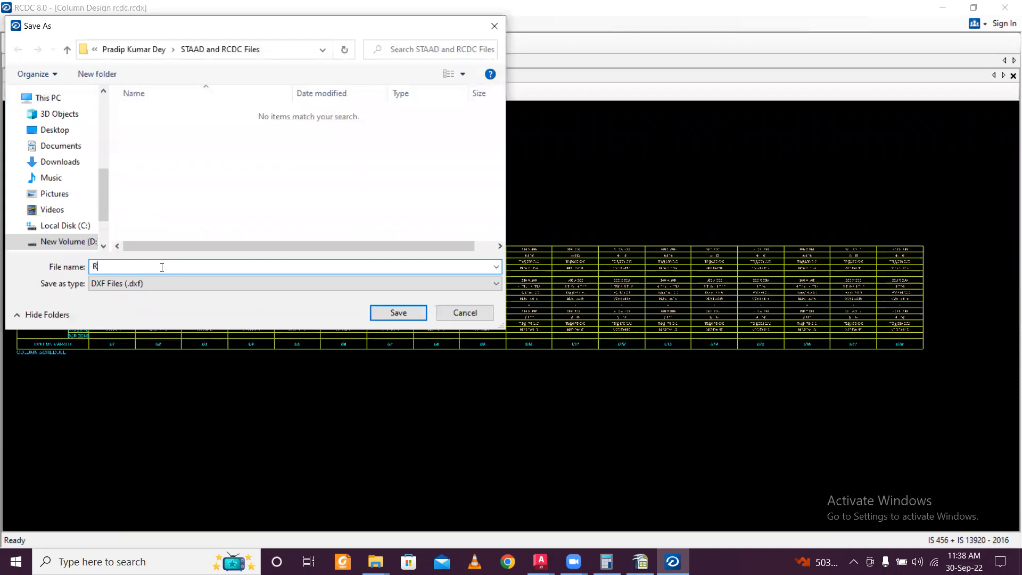
{"action": "type", "text": "column "}
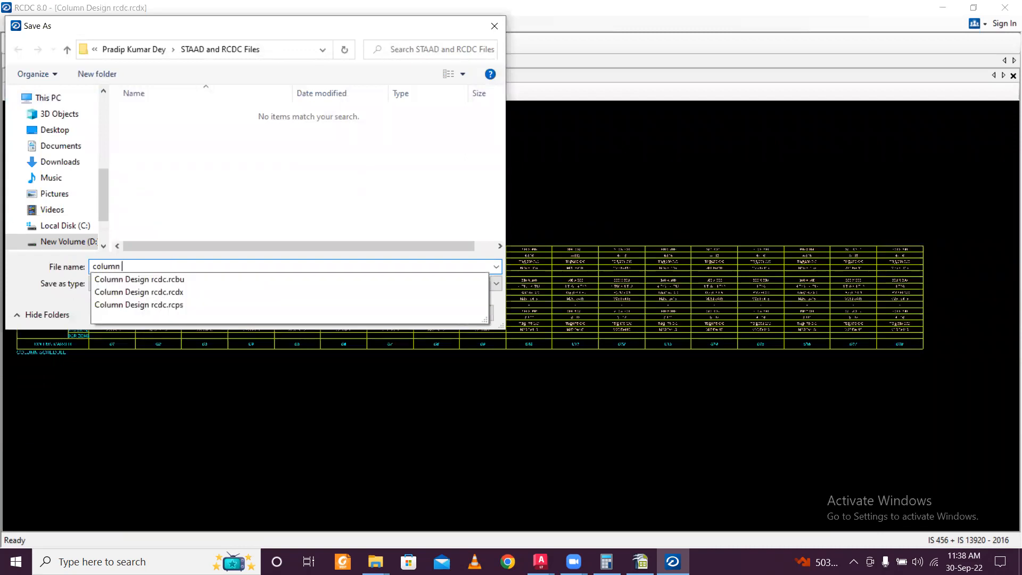
{"action": "type", "text": "sched"}
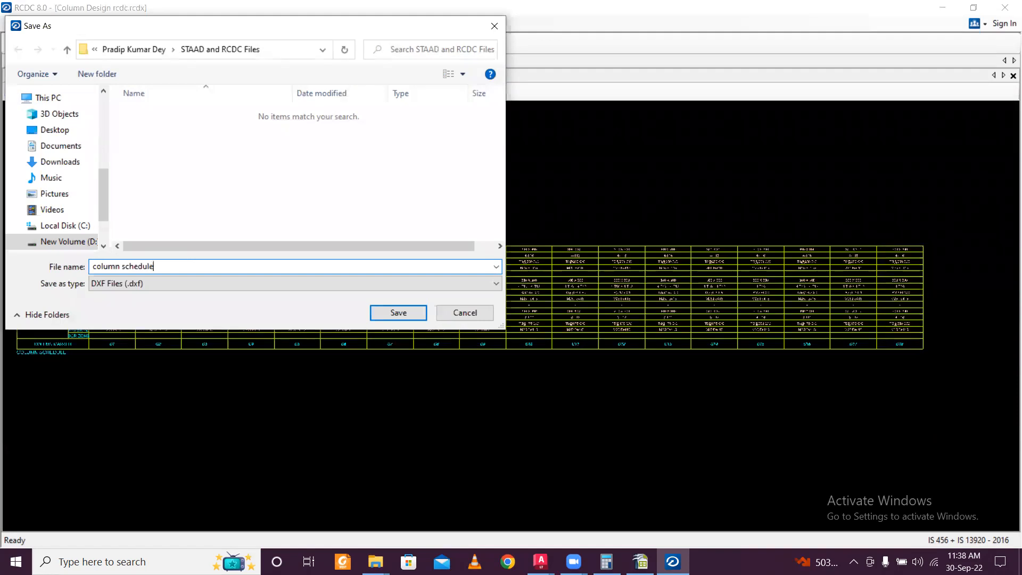
{"action": "type", "text": "ule"}
{"action": "left_click", "coordinate": [400, 312]}
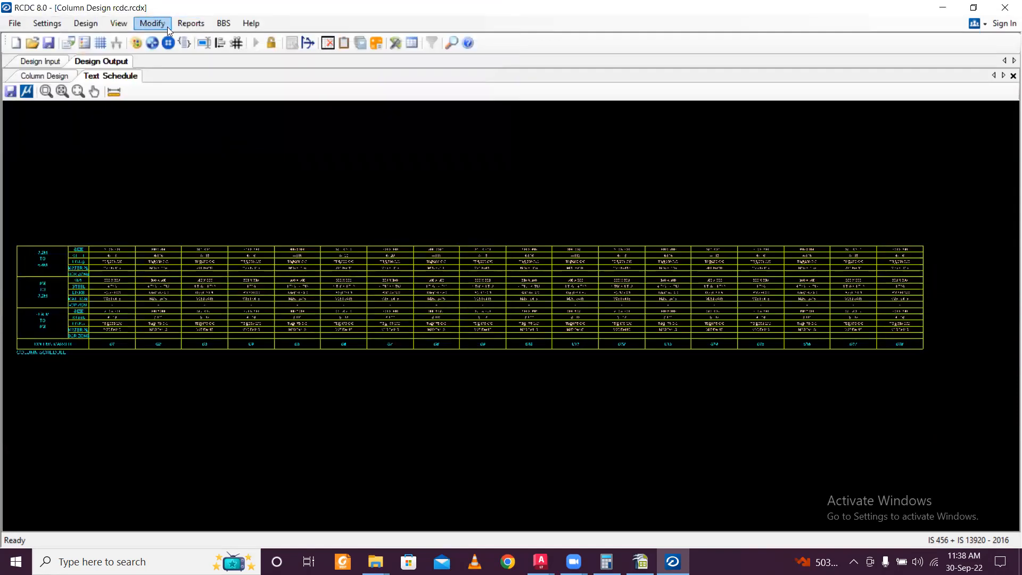
Step: Generate the detailed drawing for all columns from level -1.95m to 6.4m
{"action": "left_click", "coordinate": [189, 25]}
{"action": "left_click", "coordinate": [213, 74]}
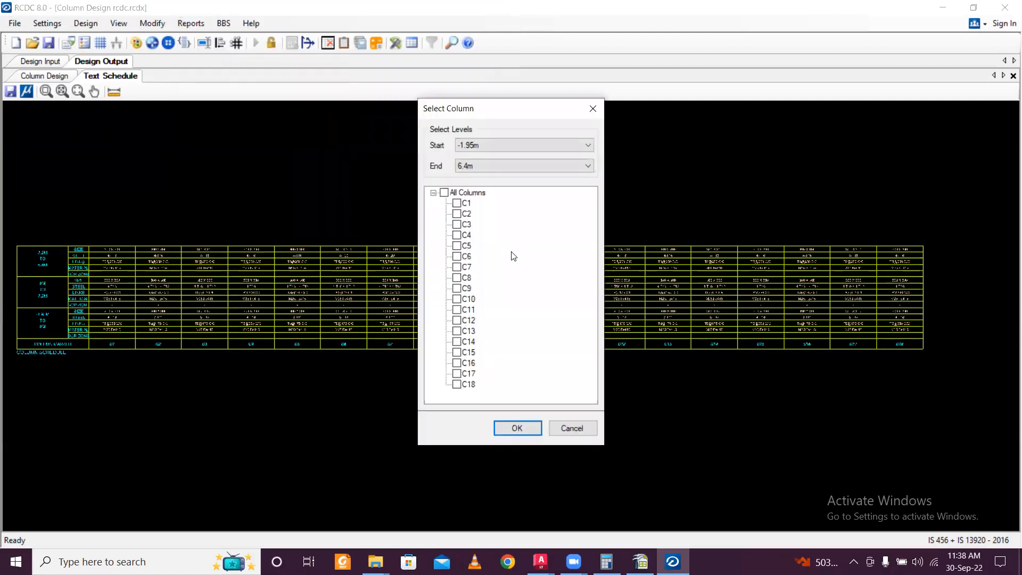
{"action": "left_click", "coordinate": [526, 430]}
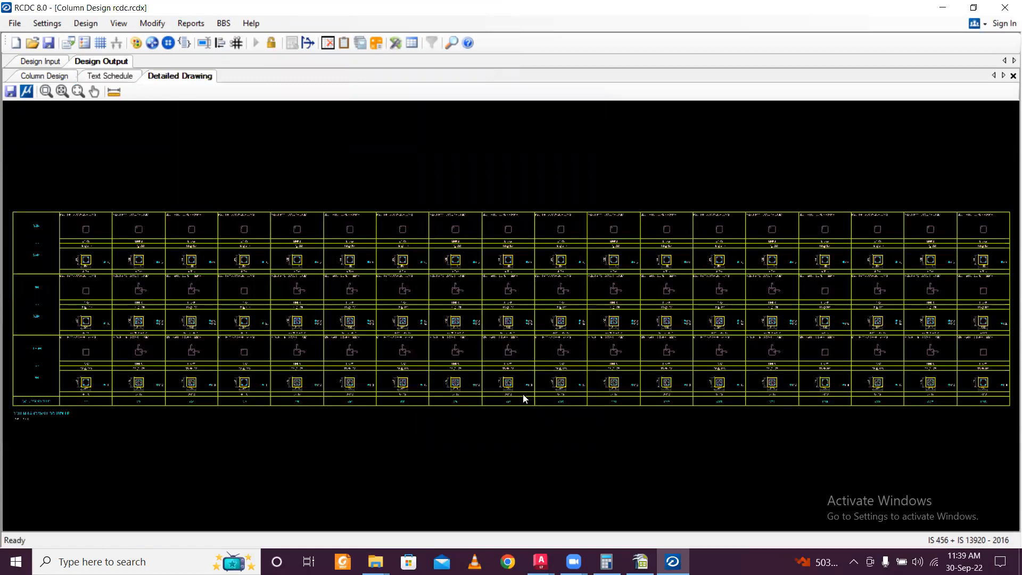
Step: Examine the column sections, links and bar details across the detailed drawing from C1 to C18
{"action": "scroll", "coordinate": [44, 246], "scroll_direction": "up", "scroll_amount": 2}
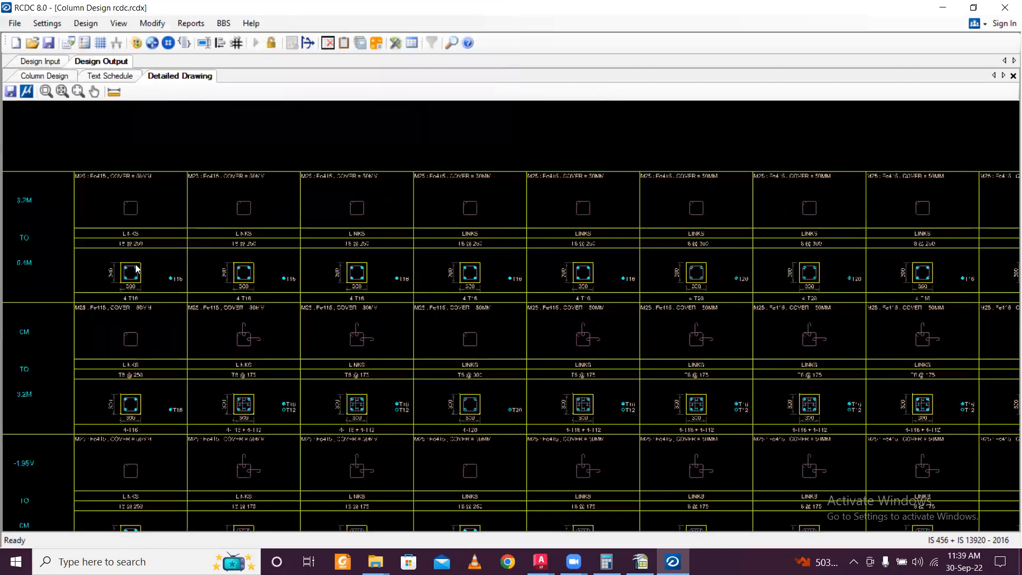
{"action": "scroll", "coordinate": [137, 268], "scroll_direction": "up", "scroll_amount": 3}
{"action": "scroll", "coordinate": [138, 263], "scroll_direction": "down", "scroll_amount": 3}
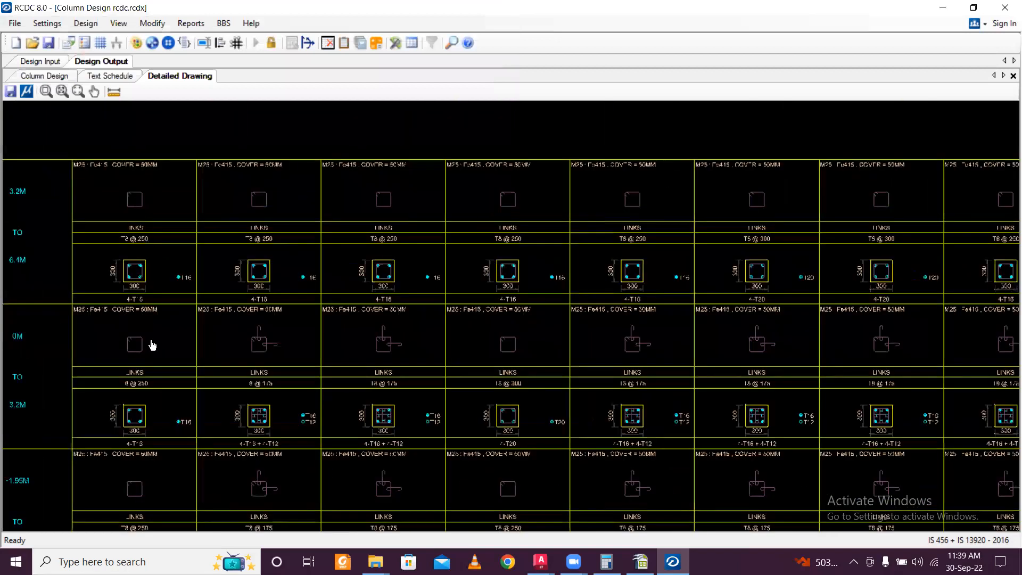
{"action": "scroll", "coordinate": [194, 334], "scroll_direction": "up", "scroll_amount": 4}
{"action": "scroll", "coordinate": [193, 317], "scroll_direction": "down", "scroll_amount": 2}
{"action": "scroll", "coordinate": [256, 312], "scroll_direction": "down", "scroll_amount": 2}
{"action": "scroll", "coordinate": [319, 317], "scroll_direction": "up", "scroll_amount": 4}
{"action": "scroll", "coordinate": [318, 313], "scroll_direction": "up", "scroll_amount": 1}
{"action": "scroll", "coordinate": [314, 310], "scroll_direction": "down", "scroll_amount": 16}
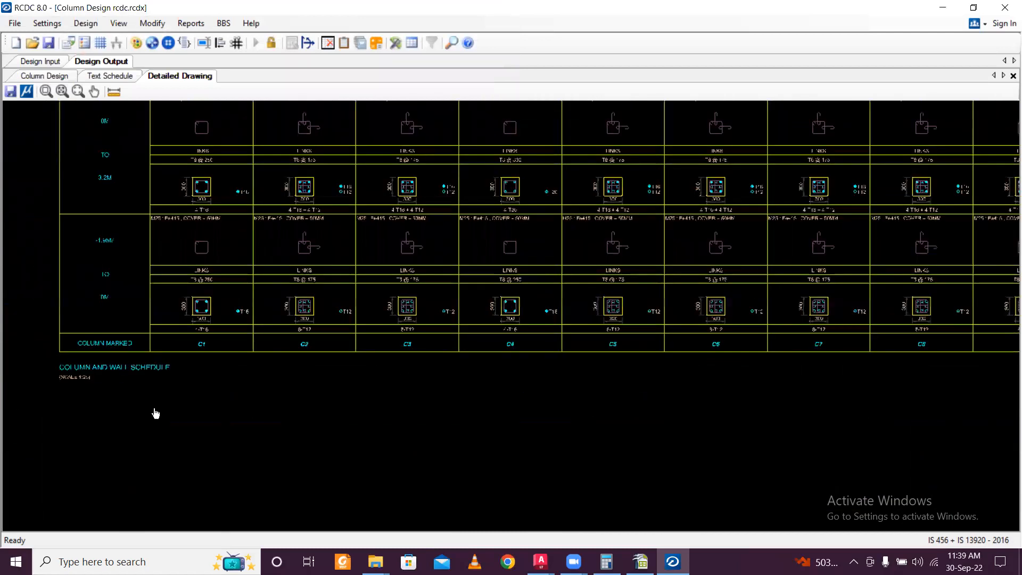
{"action": "middle_click_drag", "start_coordinate": [155, 413], "coordinate": [153, 288]}
{"action": "middle_click_drag", "start_coordinate": [926, 404], "coordinate": [101, 368]}
{"action": "scroll", "coordinate": [389, 376], "scroll_direction": "up", "scroll_amount": 13}
{"action": "scroll", "coordinate": [381, 367], "scroll_direction": "down", "scroll_amount": 8}
{"action": "scroll", "coordinate": [295, 331], "scroll_direction": "down", "scroll_amount": 4}
{"action": "mouse_move", "coordinate": [297, 330]}
{"action": "middle_mouse_down"}
{"action": "mouse_move", "coordinate": [577, 318]}
{"action": "mouse_move", "coordinate": [739, 333]}
{"action": "middle_mouse_up"}
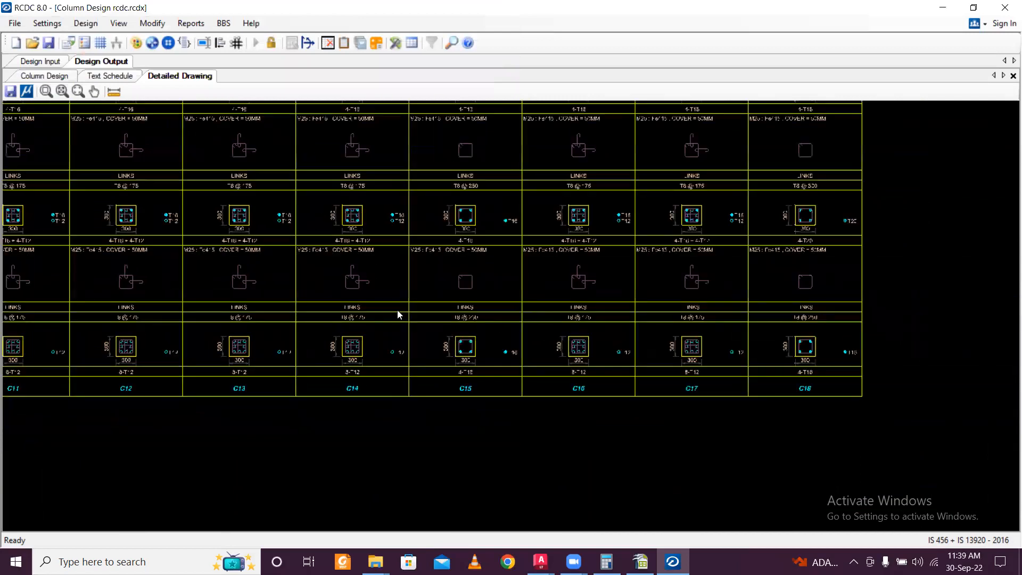
{"action": "middle_click_drag", "start_coordinate": [396, 311], "coordinate": [736, 378]}
{"action": "scroll", "coordinate": [283, 267], "scroll_direction": "down", "scroll_amount": 3}
{"action": "scroll", "coordinate": [394, 256], "scroll_direction": "down", "scroll_amount": 2}
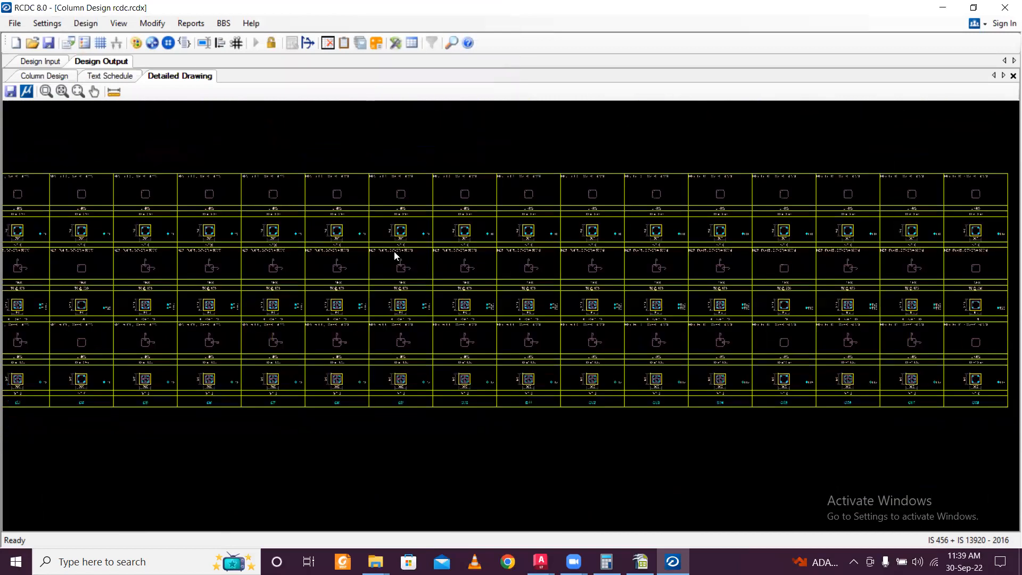
{"action": "middle_click_drag", "start_coordinate": [198, 228], "coordinate": [649, 176]}
{"action": "middle_click_drag", "start_coordinate": [276, 167], "coordinate": [177, 202]}
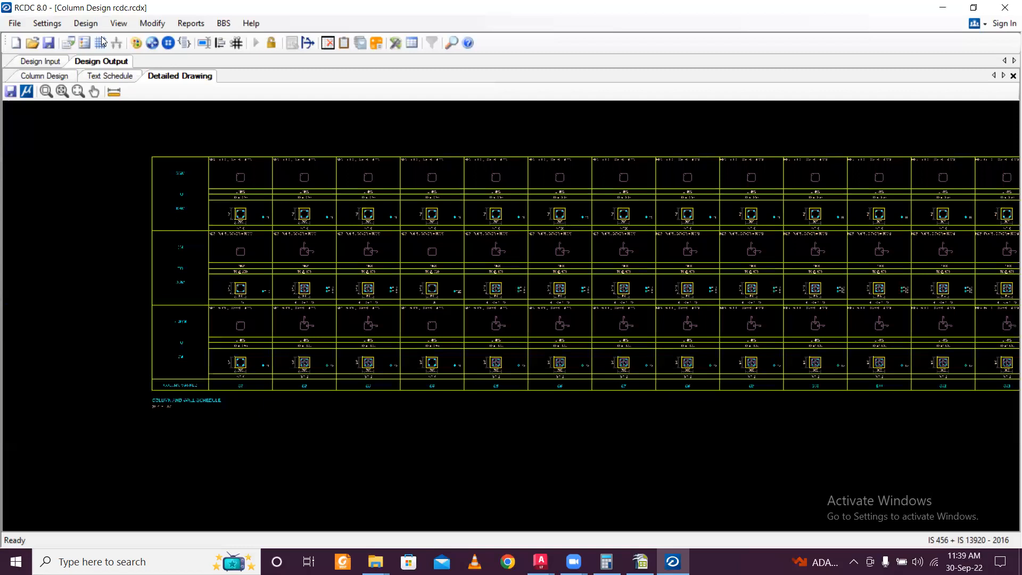
Step: Export the detailed drawing as a DXF file named "column schedule 2" in the STAAD and RCDC Files folder
{"action": "left_click", "coordinate": [11, 93]}
{"action": "left_click", "coordinate": [206, 111]}
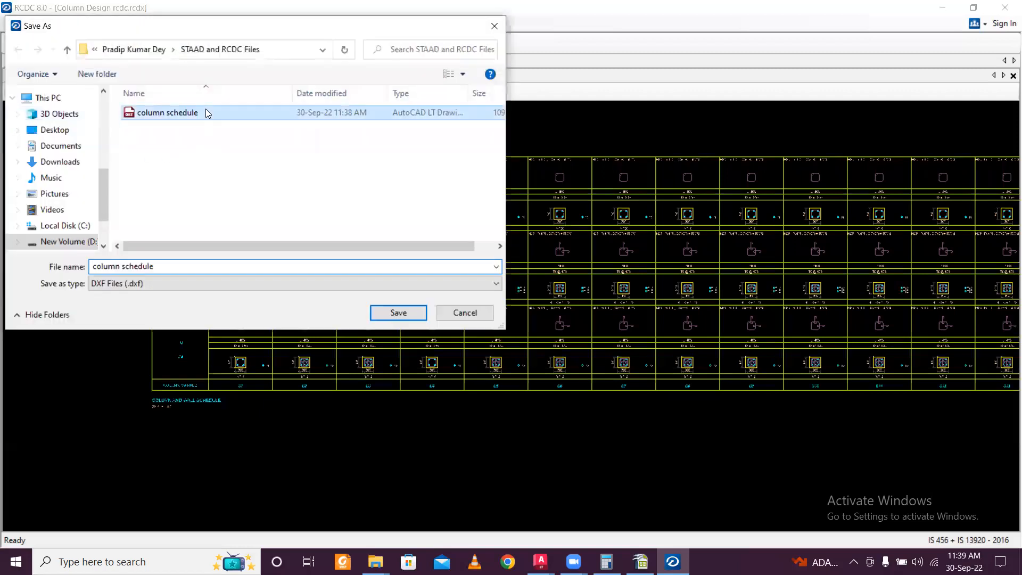
{"action": "left_click", "coordinate": [166, 266]}
{"action": "left_click", "coordinate": [173, 266]}
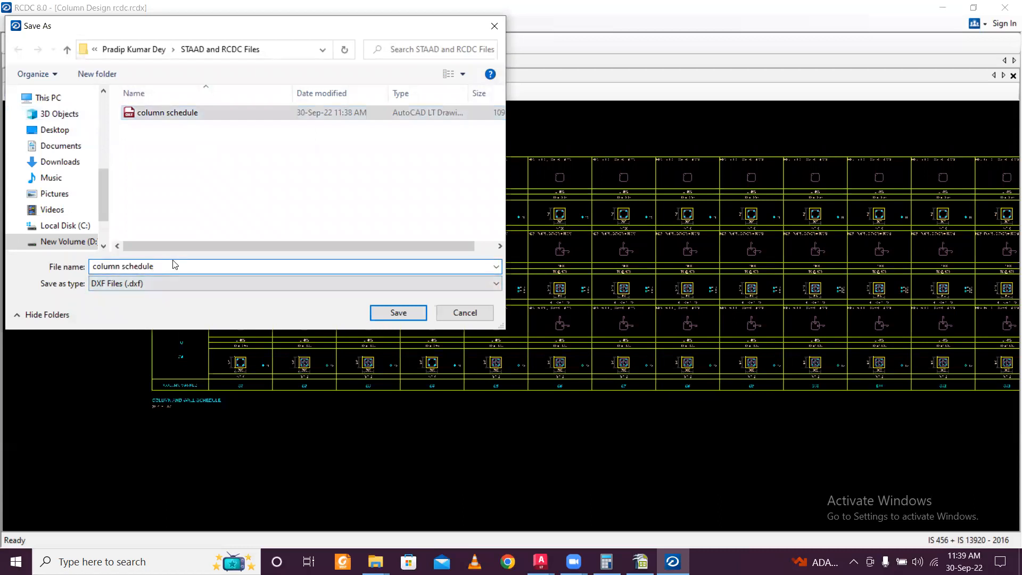
{"action": "type", "text": "2"}
{"action": "left_click", "coordinate": [379, 313]}
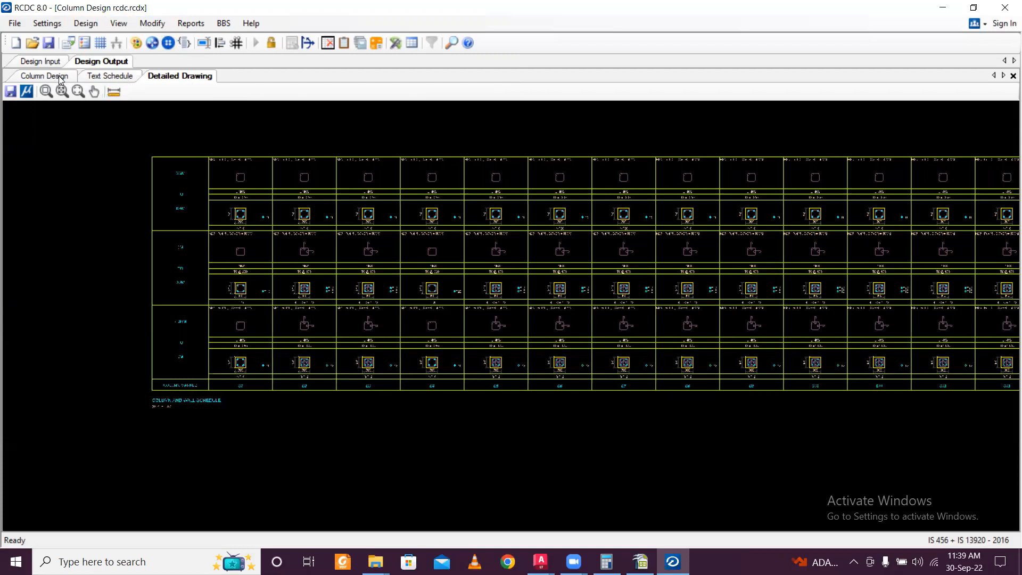
Step: Generate the elevation drawing for all columns and inspect the column details
{"action": "left_click", "coordinate": [187, 24]}
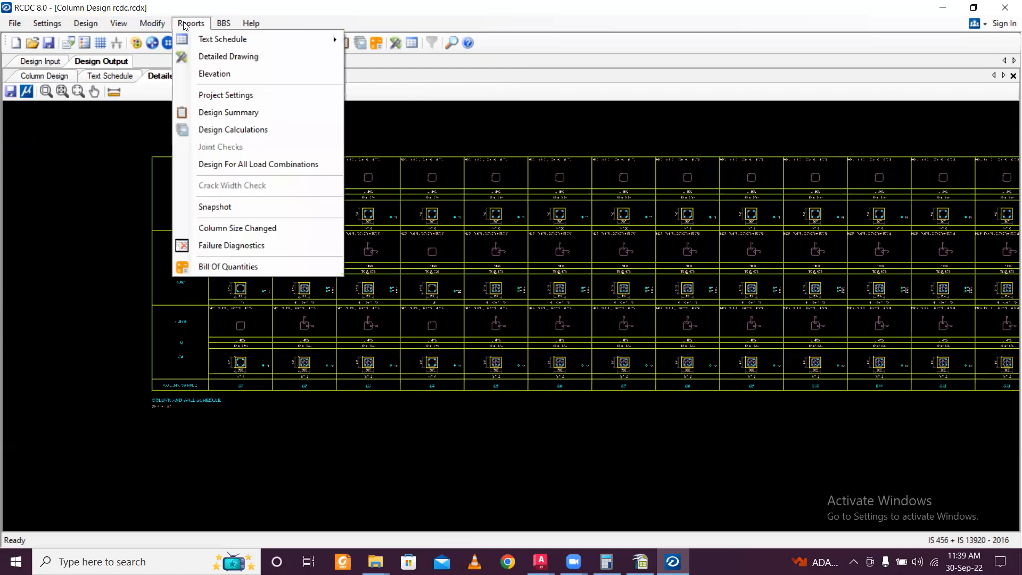
{"action": "left_click", "coordinate": [224, 73]}
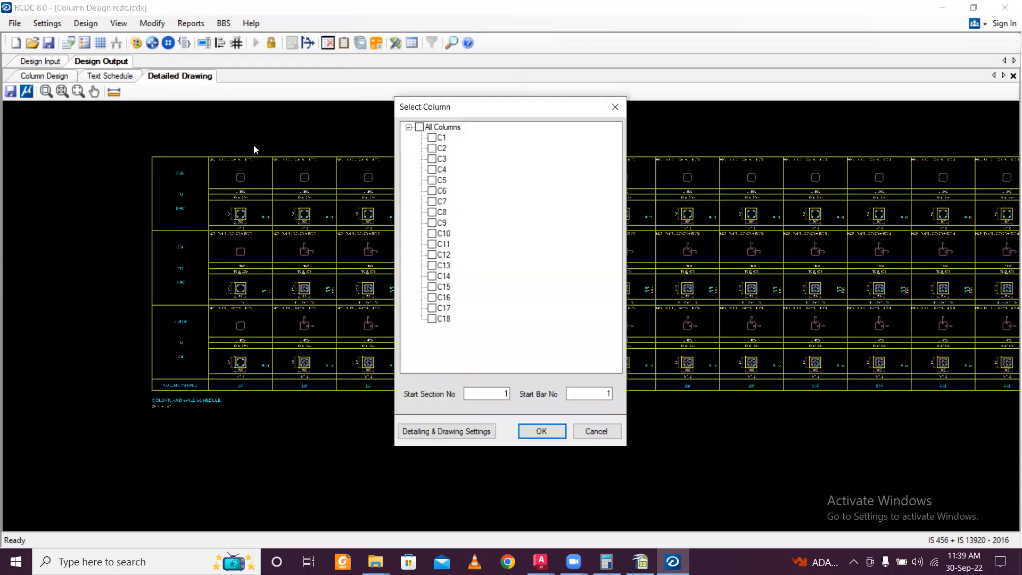
{"action": "left_click", "coordinate": [419, 127]}
{"action": "left_click", "coordinate": [541, 431]}
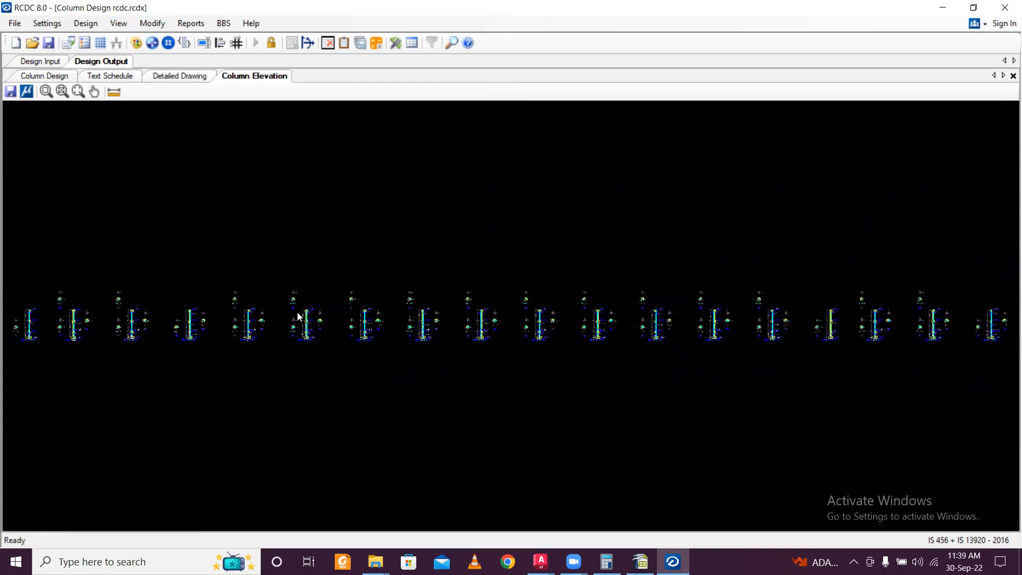
{"action": "scroll", "coordinate": [298, 317], "scroll_direction": "up", "scroll_amount": 5}
{"action": "scroll", "coordinate": [307, 341], "scroll_direction": "up", "scroll_amount": 8}
{"action": "scroll", "coordinate": [303, 343], "scroll_direction": "down", "scroll_amount": 10}
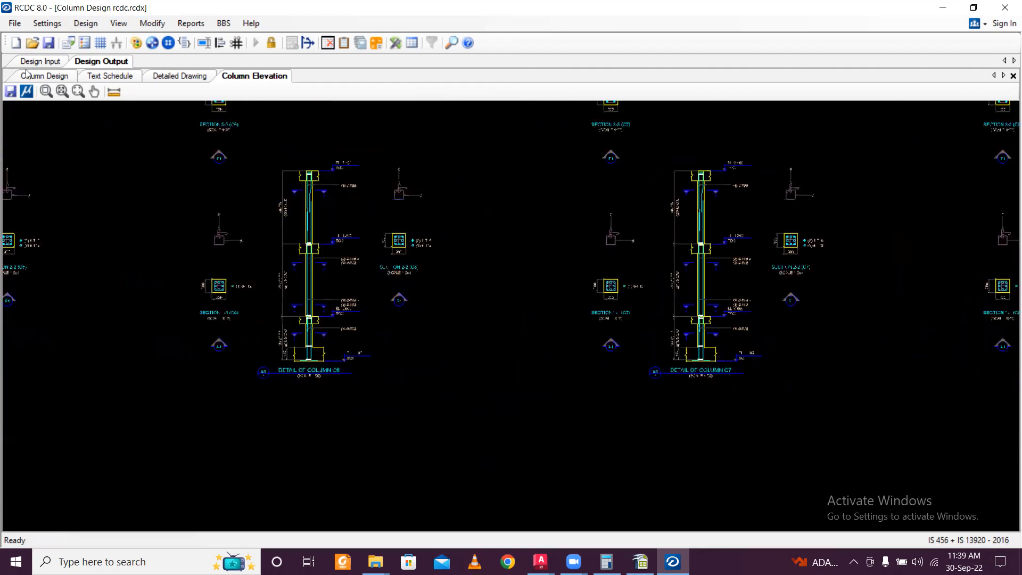
Step: Export the column elevation drawing as a DXF file named "column Elevation"
{"action": "left_click", "coordinate": [10, 92]}
{"action": "left_click", "coordinate": [203, 128]}
{"action": "double_click", "coordinate": [159, 264]}
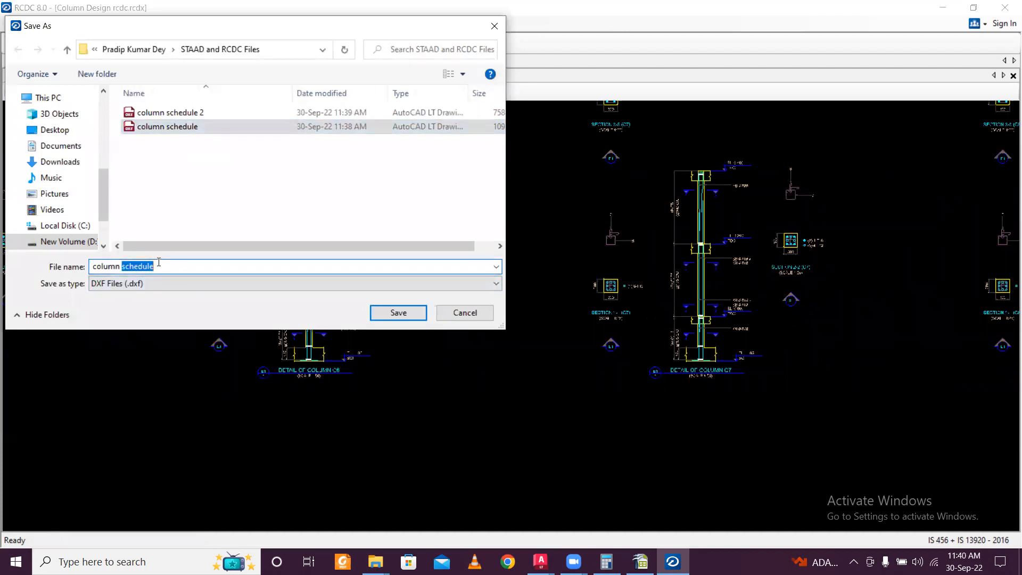
{"action": "type", "text": "Elevation"}
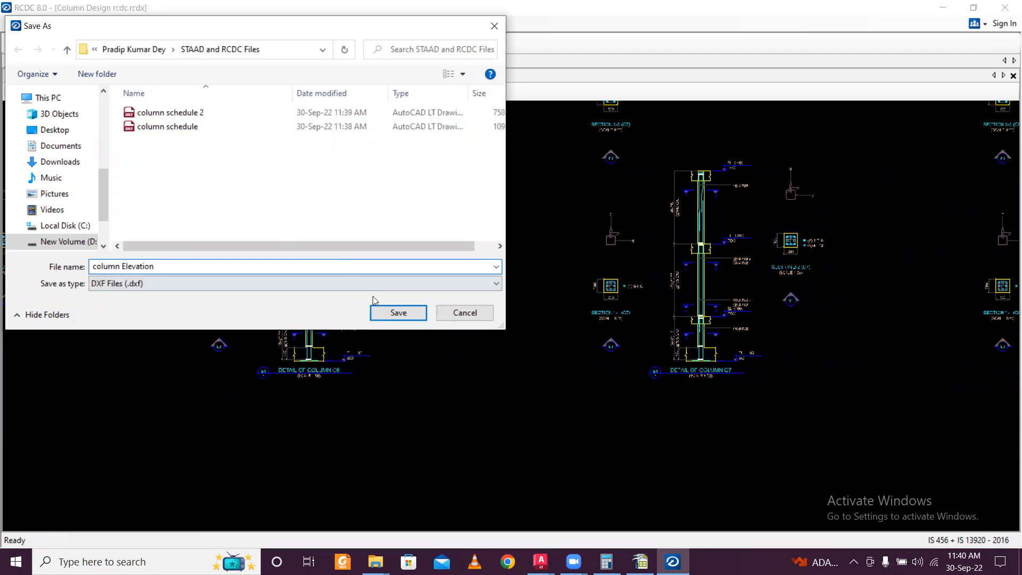
{"action": "left_click", "coordinate": [388, 314]}
Step: Open the Project Settings report and review it from the design settings to the zone bar settings
{"action": "left_click", "coordinate": [193, 24]}
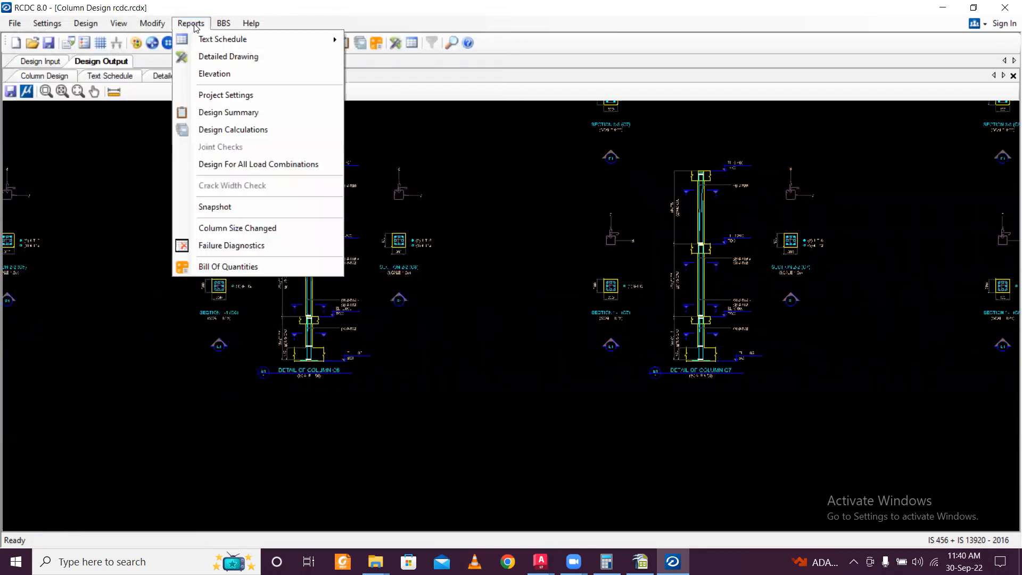
{"action": "left_click", "coordinate": [224, 95]}
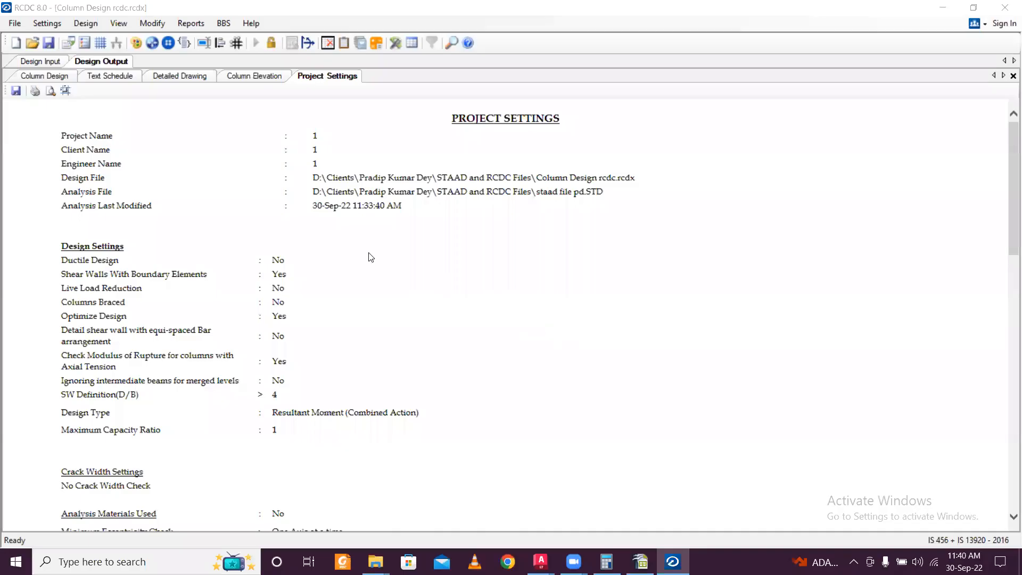
{"action": "scroll", "coordinate": [371, 257], "scroll_direction": "down", "scroll_amount": 15}
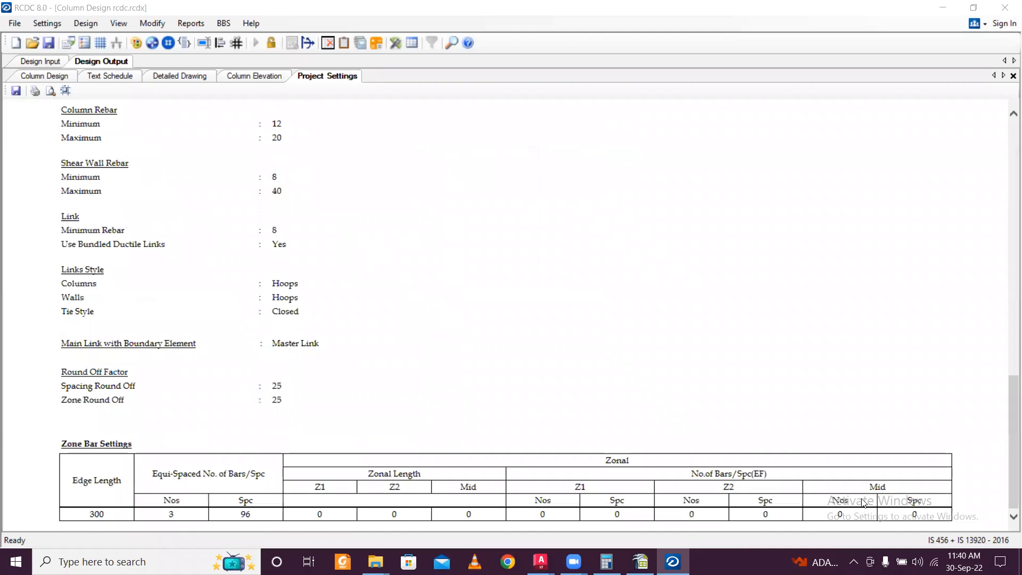
{"action": "scroll", "coordinate": [862, 502], "scroll_direction": "up", "scroll_amount": 15}
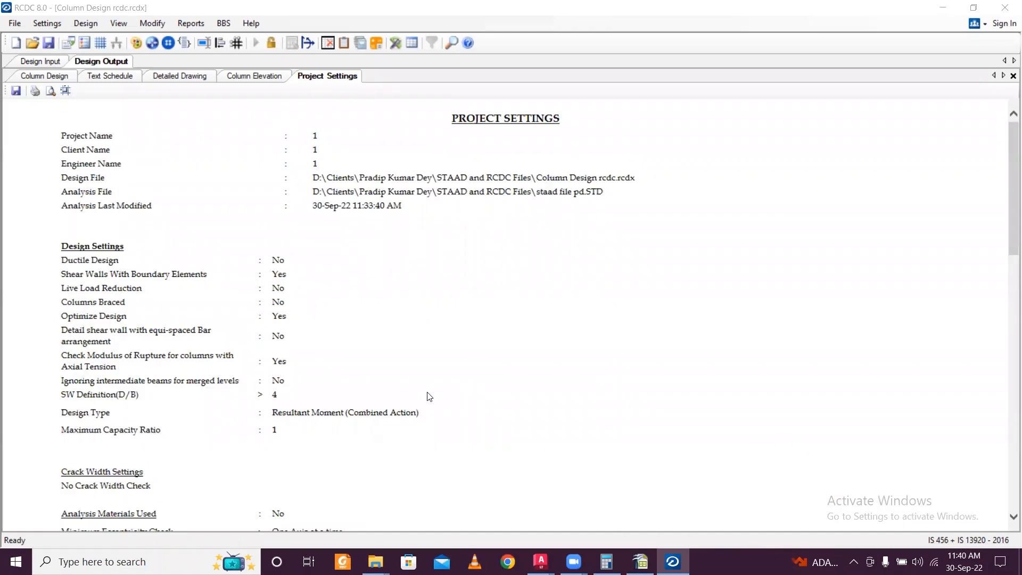
{"action": "left_click", "coordinate": [191, 23]}
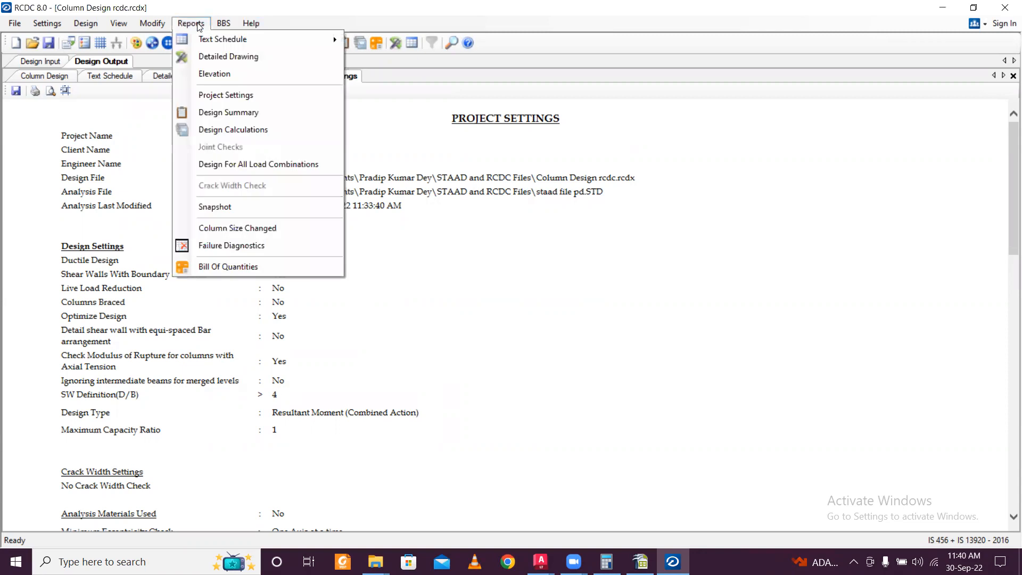
{"action": "left_click", "coordinate": [251, 130]}
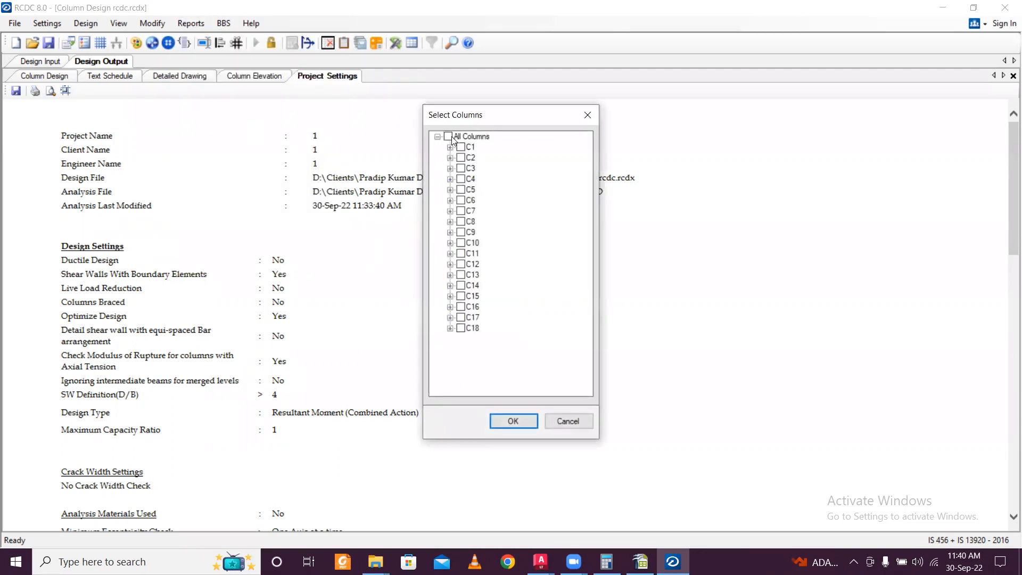
{"action": "left_click", "coordinate": [586, 115]}
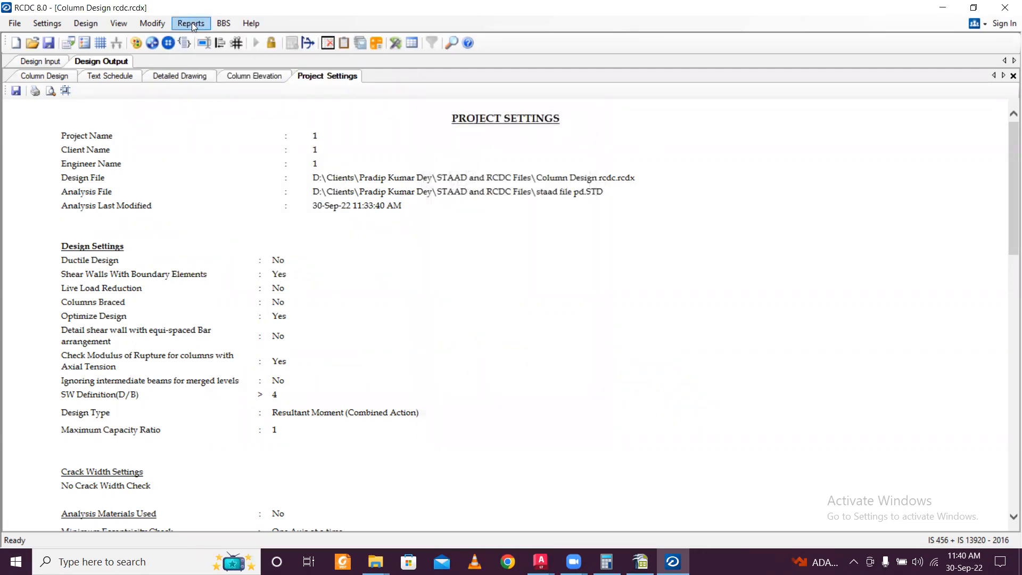
Step: Generate the Design Calculations report for all columns and look through the sway and design moment calculations for C1
{"action": "left_click", "coordinate": [191, 24]}
{"action": "left_click", "coordinate": [211, 128]}
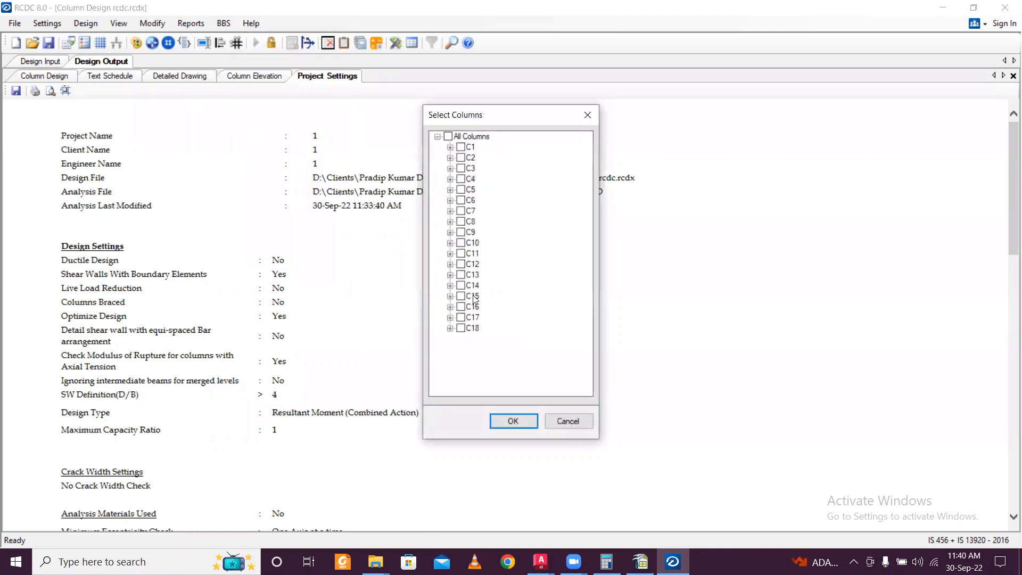
{"action": "left_click", "coordinate": [448, 136]}
{"action": "left_click", "coordinate": [519, 421]}
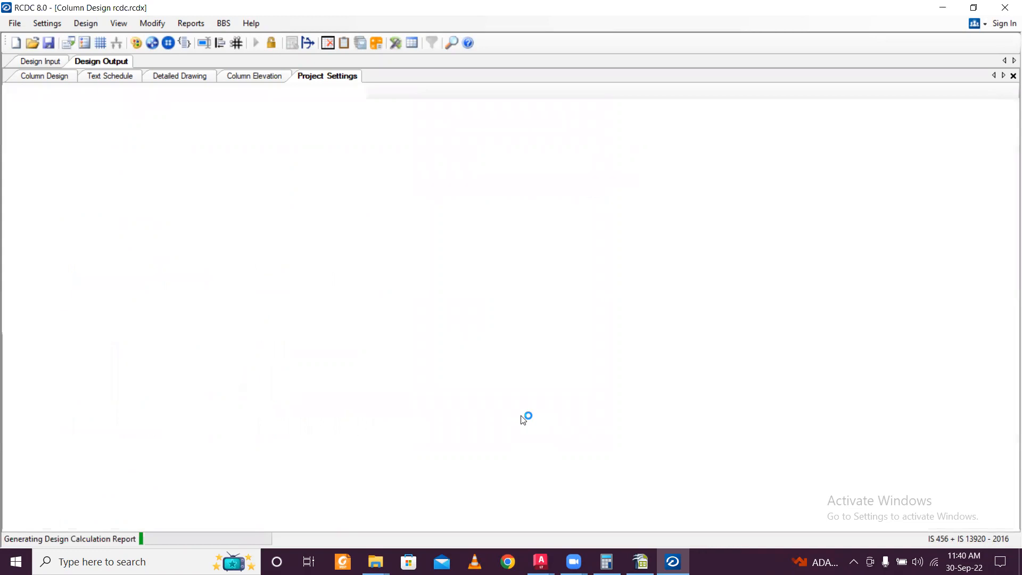
{"action": "scroll", "coordinate": [436, 299], "scroll_direction": "down", "scroll_amount": 20}
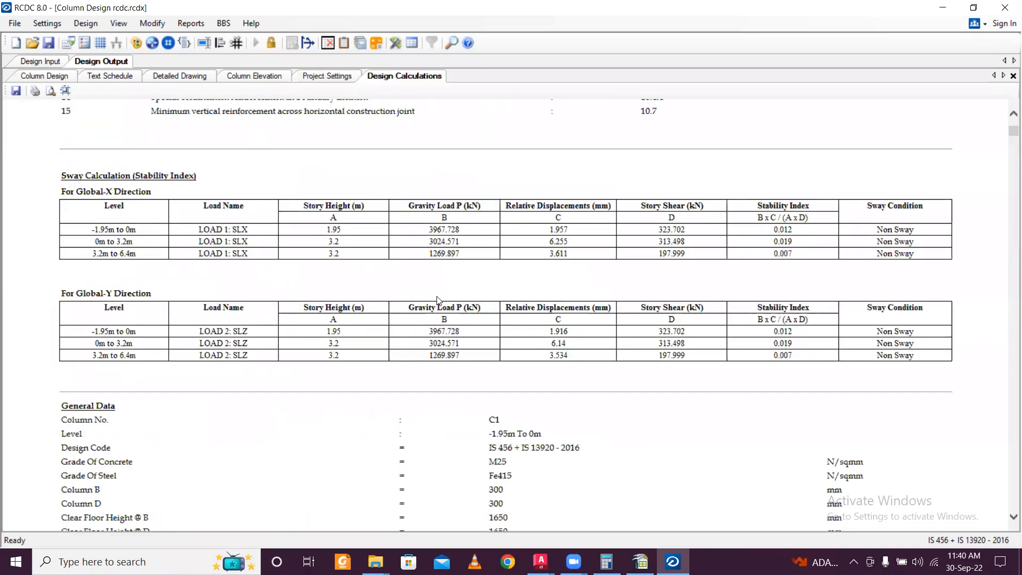
{"action": "scroll", "coordinate": [354, 258], "scroll_direction": "down", "scroll_amount": 10}
{"action": "scroll", "coordinate": [333, 249], "scroll_direction": "down", "scroll_amount": 5}
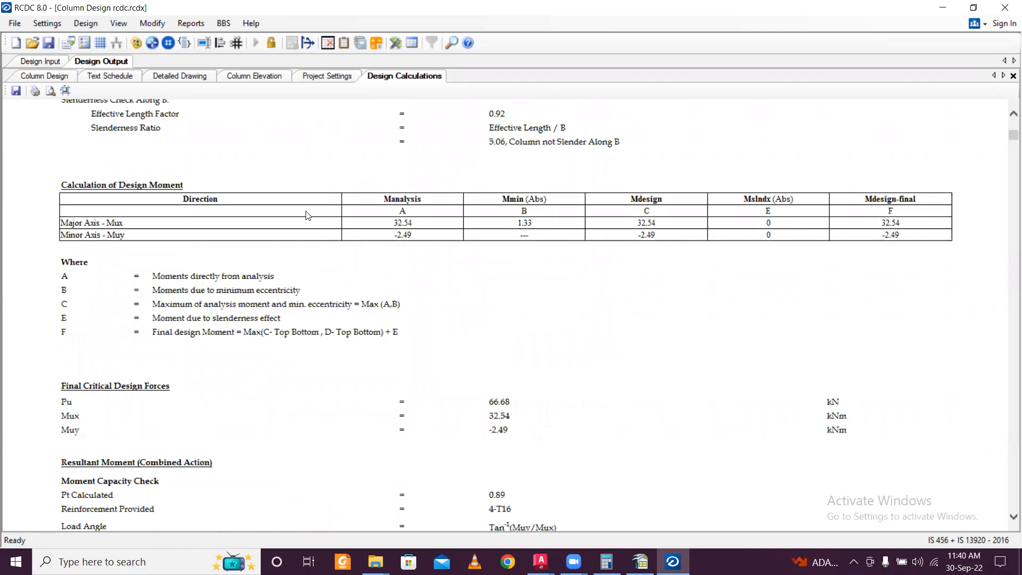
Step: Print the design calculations with Microsoft Print to PDF to a file named "Design Calculations Column"
{"action": "key", "text": "ctrl+p"}
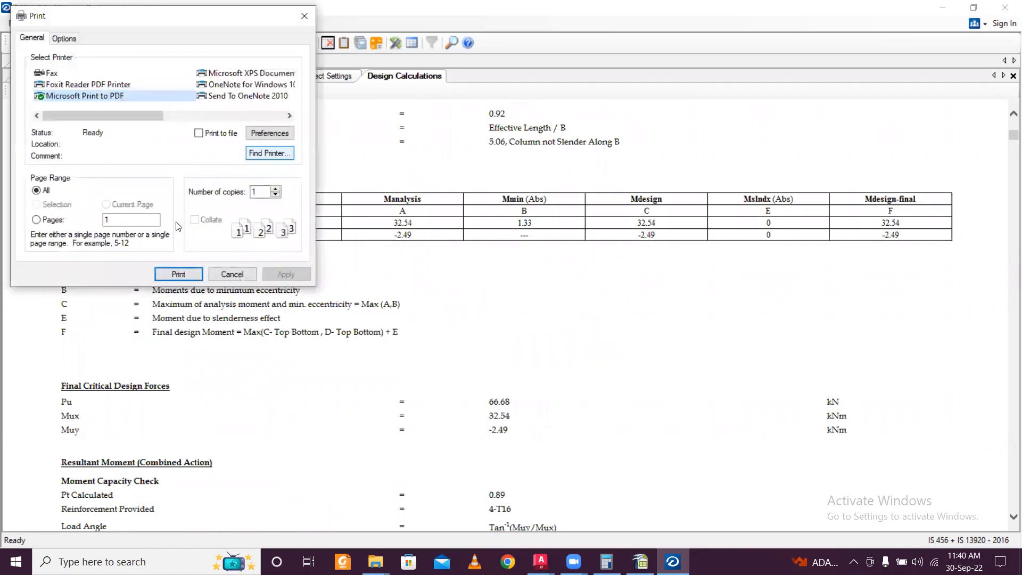
{"action": "left_click", "coordinate": [184, 273]}
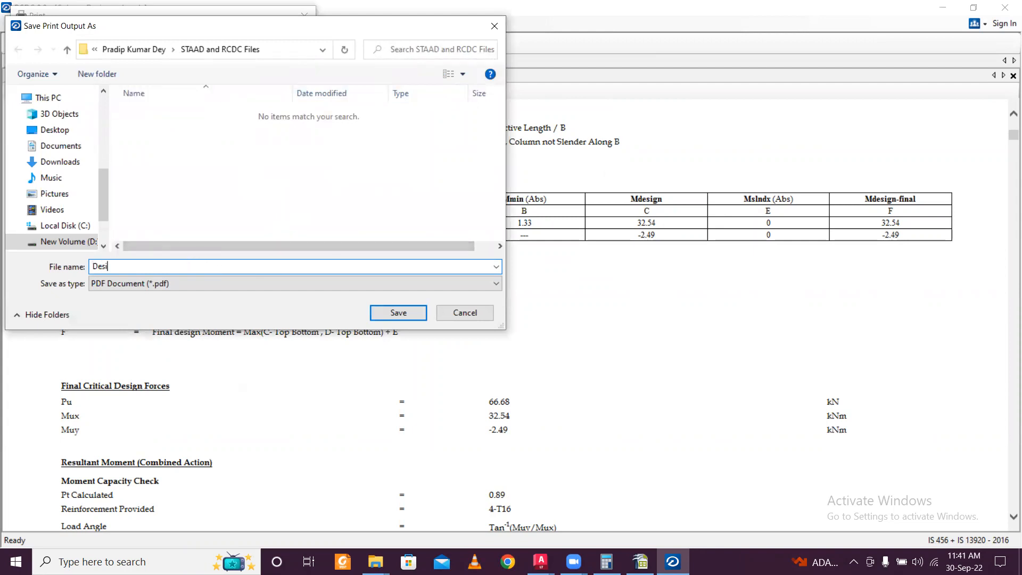
{"action": "type", "text": "culations Column"}
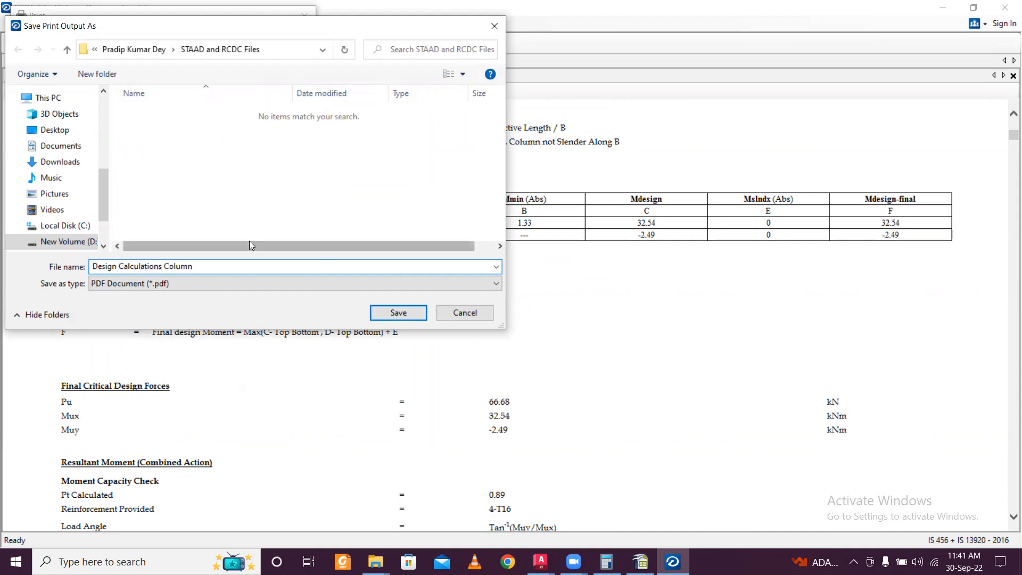
{"action": "left_click", "coordinate": [398, 312]}
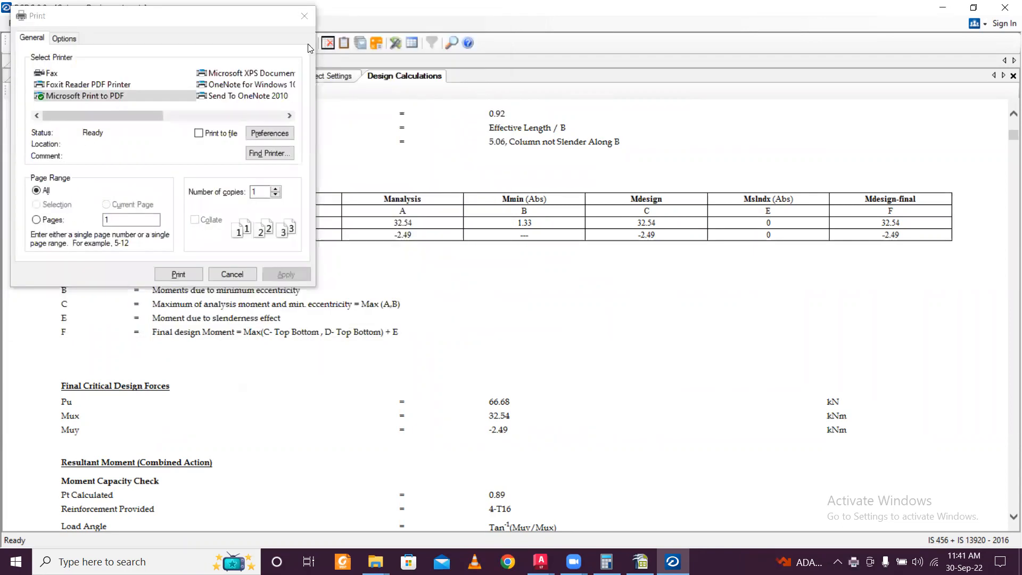
{"action": "left_click", "coordinate": [306, 21]}
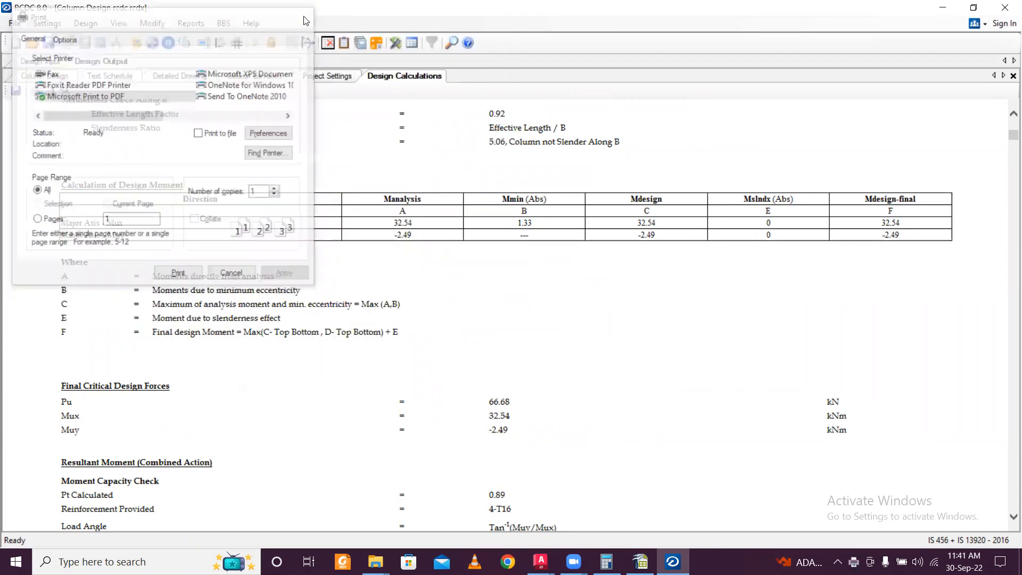
Step: Generate the Bill of Quantities summary, entering a plan area of 30000 sqm, an Fe415 steel rate of Rs 102 and a shuttering rate of Rs 800
{"action": "left_click", "coordinate": [191, 22]}
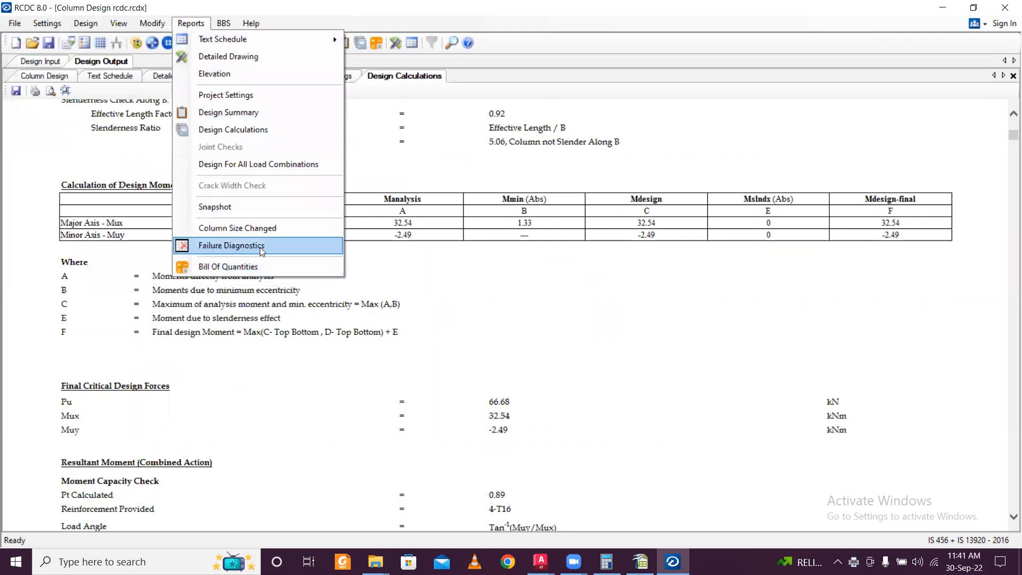
{"action": "left_click", "coordinate": [259, 265]}
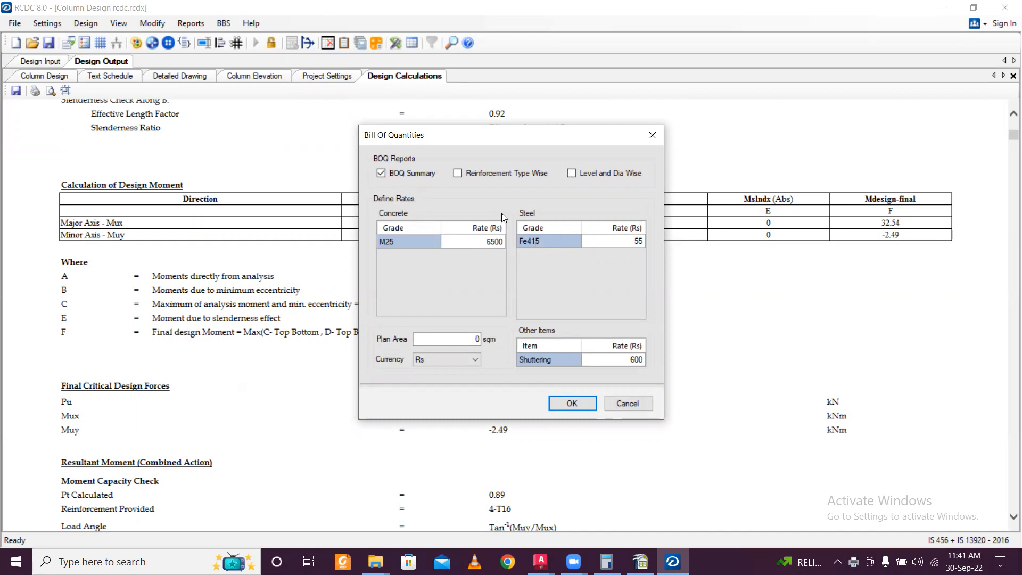
{"action": "left_click", "coordinate": [612, 242]}
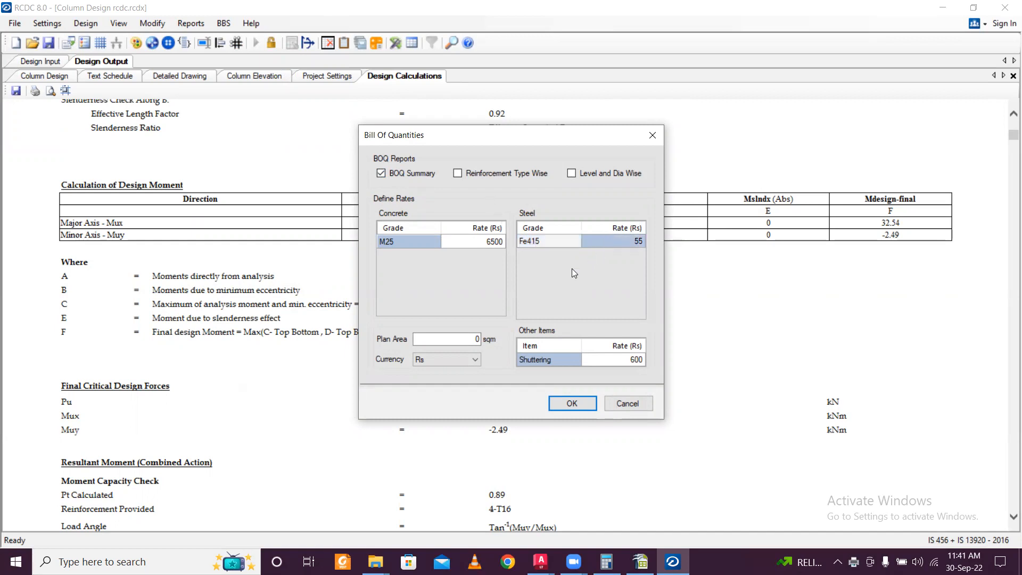
{"action": "double_click", "coordinate": [477, 339]}
{"action": "type", "text": "30000"}
{"action": "left_click", "coordinate": [628, 241]}
{"action": "type", "text": "102"}
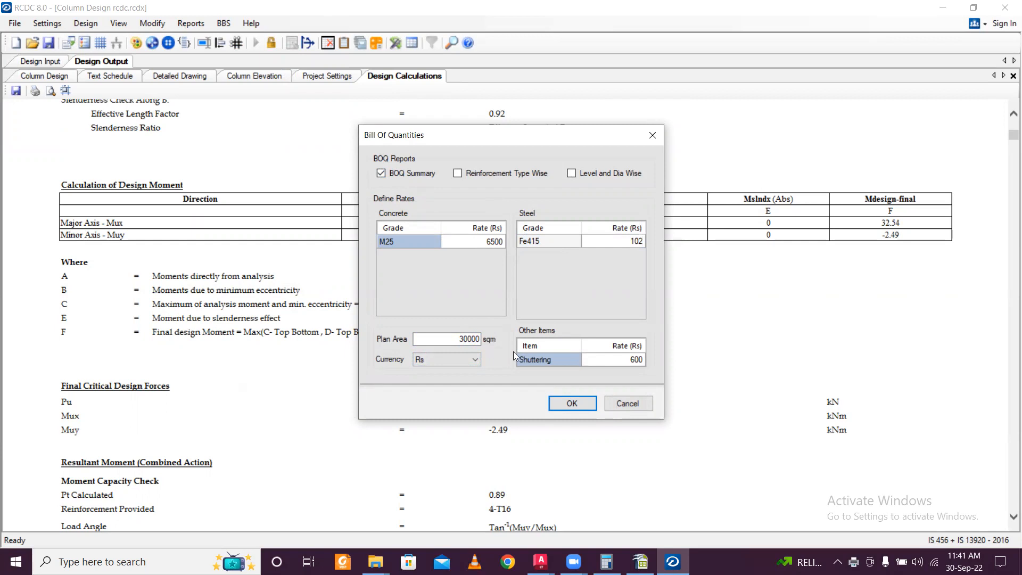
{"action": "left_click", "coordinate": [615, 357]}
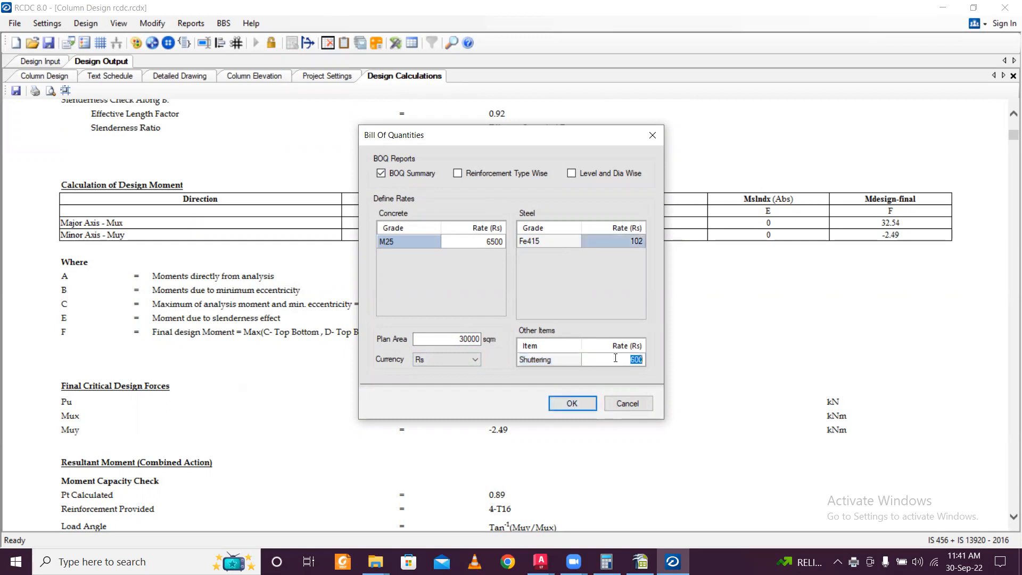
{"action": "type", "text": "800"}
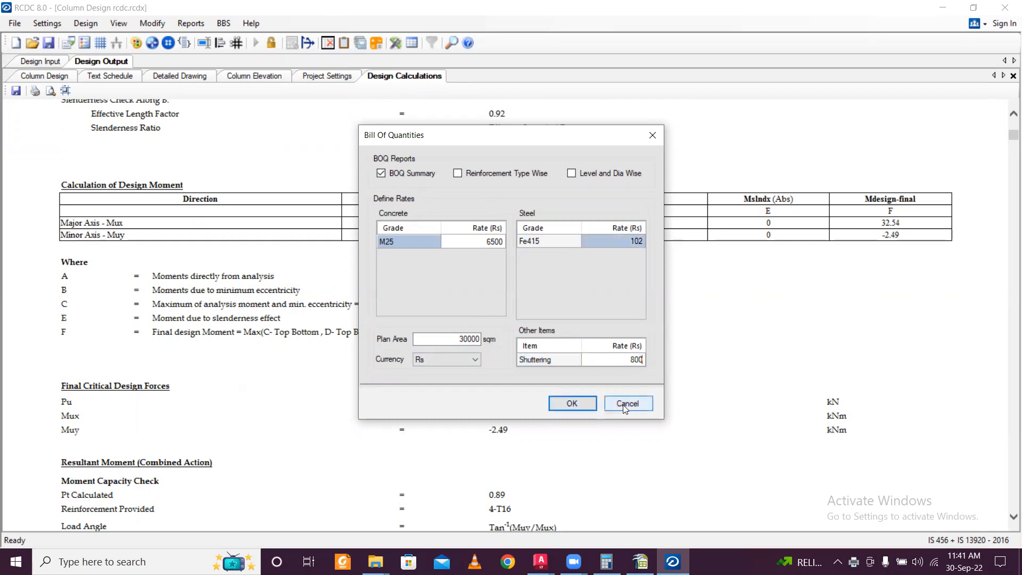
{"action": "left_click", "coordinate": [572, 403]}
{"action": "scroll", "coordinate": [545, 335], "scroll_direction": "down", "scroll_amount": 1}
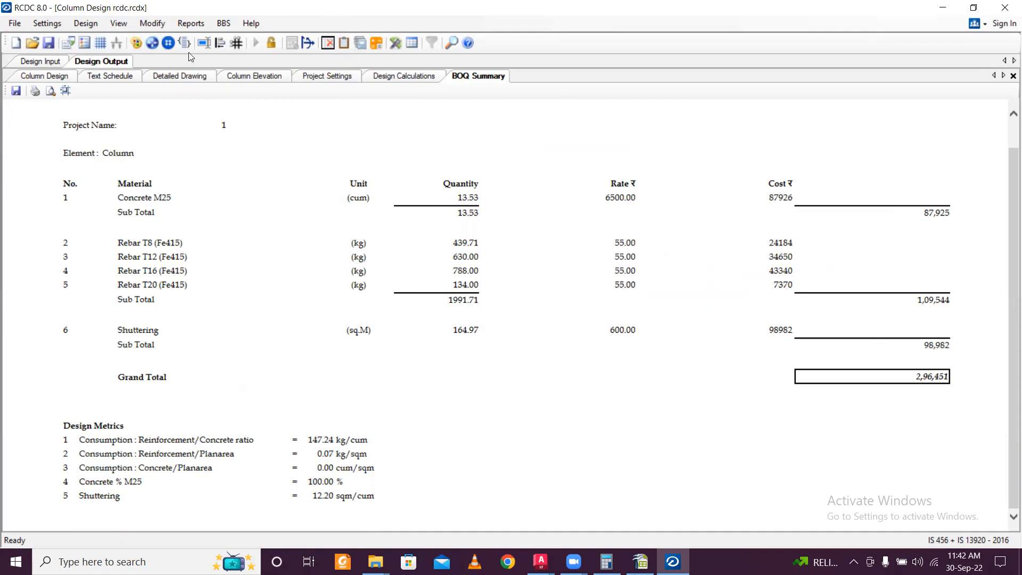
Step: Print the Bill of Quantities summary with Microsoft Print to PDF to a file named "Column BOQ"
{"action": "key", "text": "ctrl+p"}
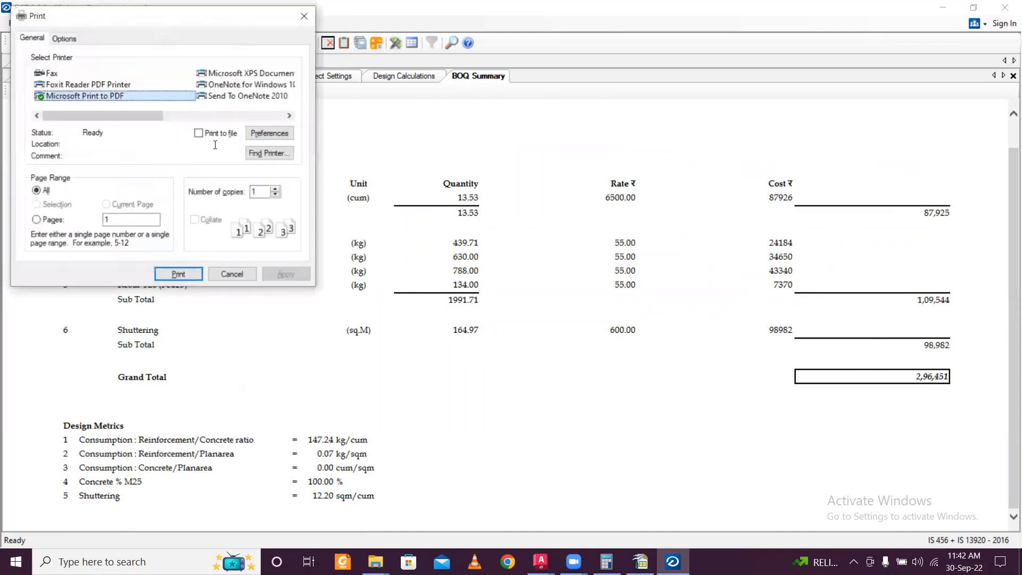
{"action": "left_click", "coordinate": [179, 274]}
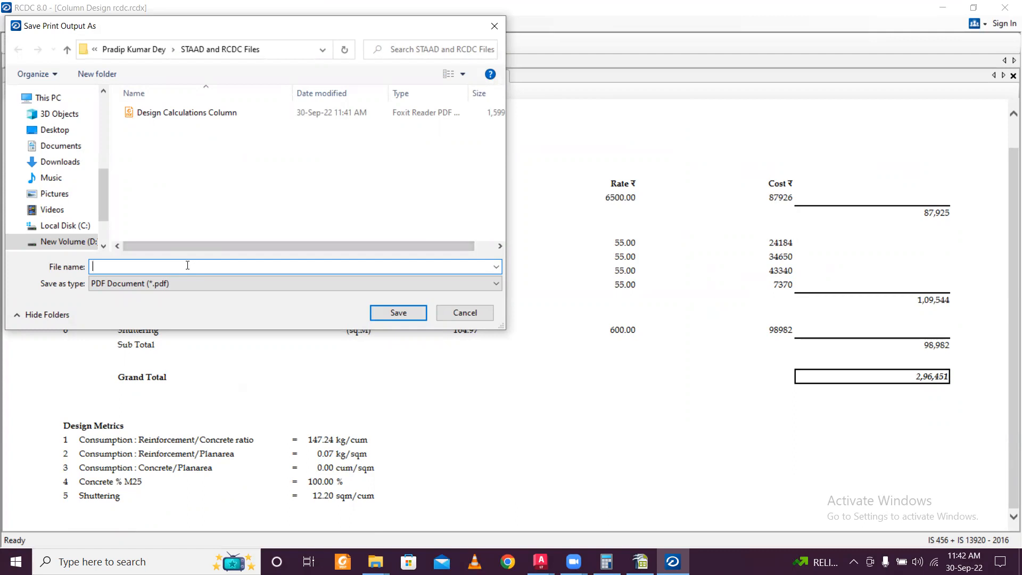
{"action": "type", "text": "C"}
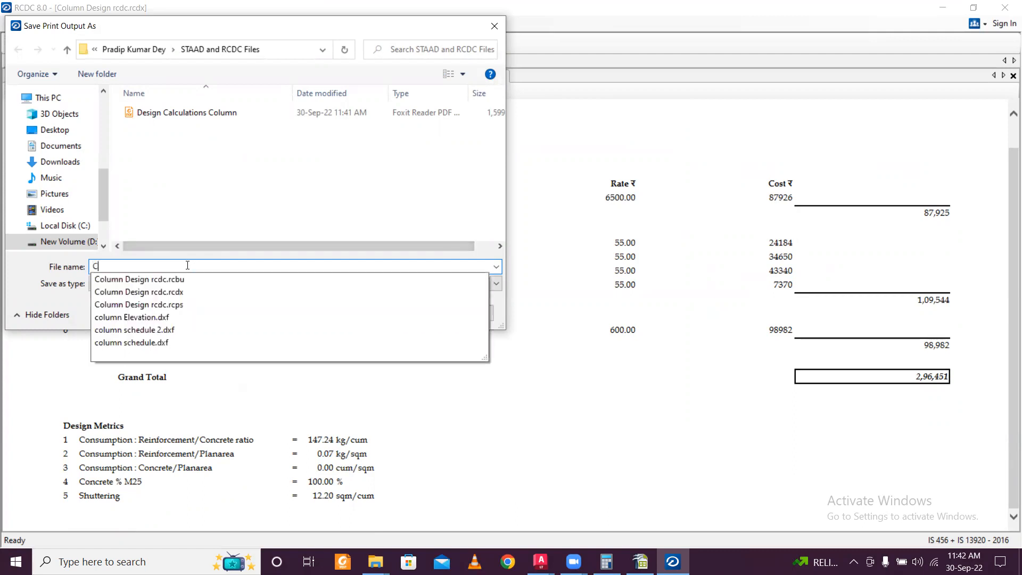
{"action": "type", "text": "olumn BOQ"}
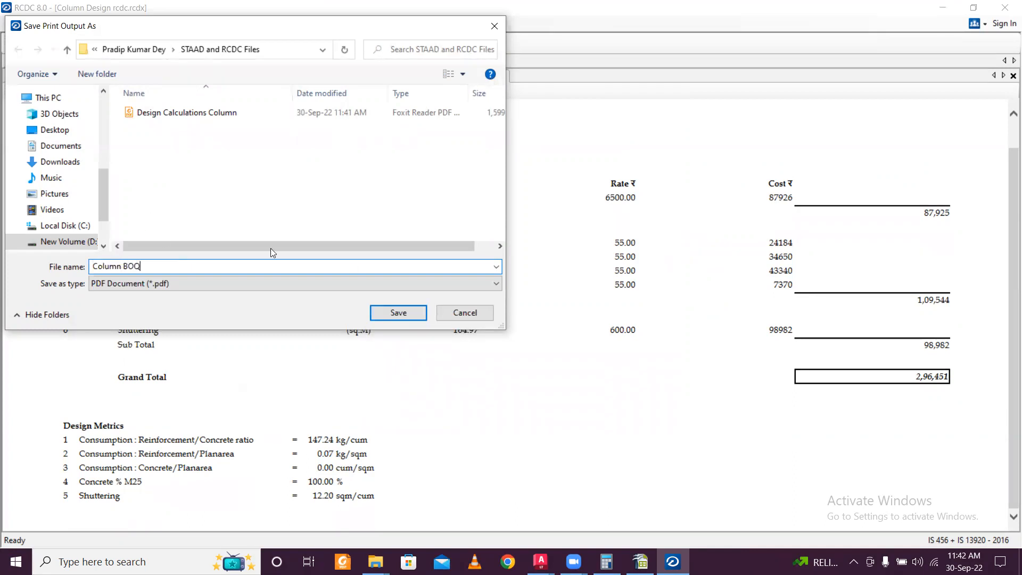
{"action": "left_click", "coordinate": [398, 313]}
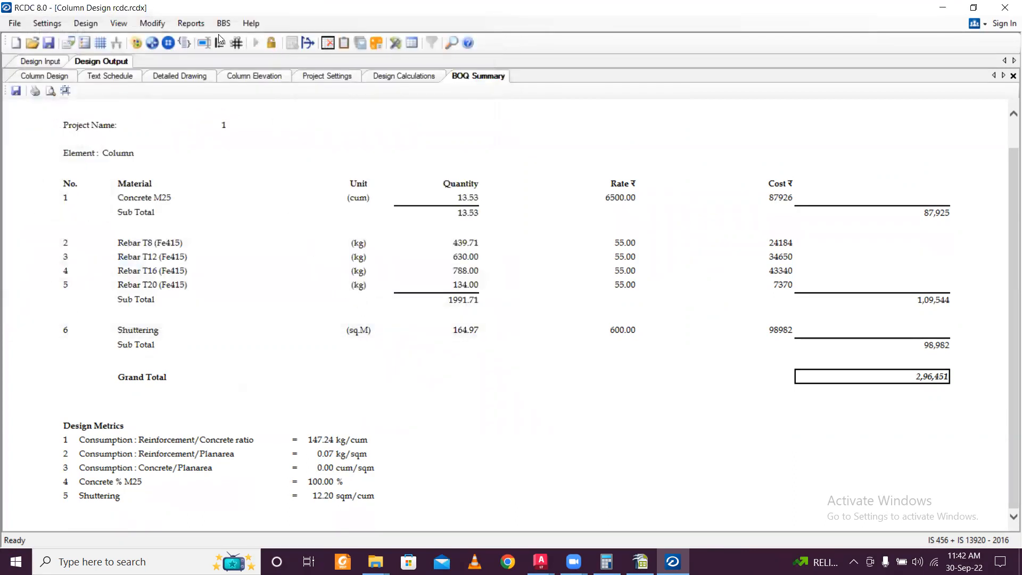
Step: Generate the bar bending schedule for all columns as a drawing on screen, with rebar numbering by element and rebar shape notation
{"action": "left_click", "coordinate": [191, 23]}
{"action": "mouse_move", "coordinate": [230, 29]}
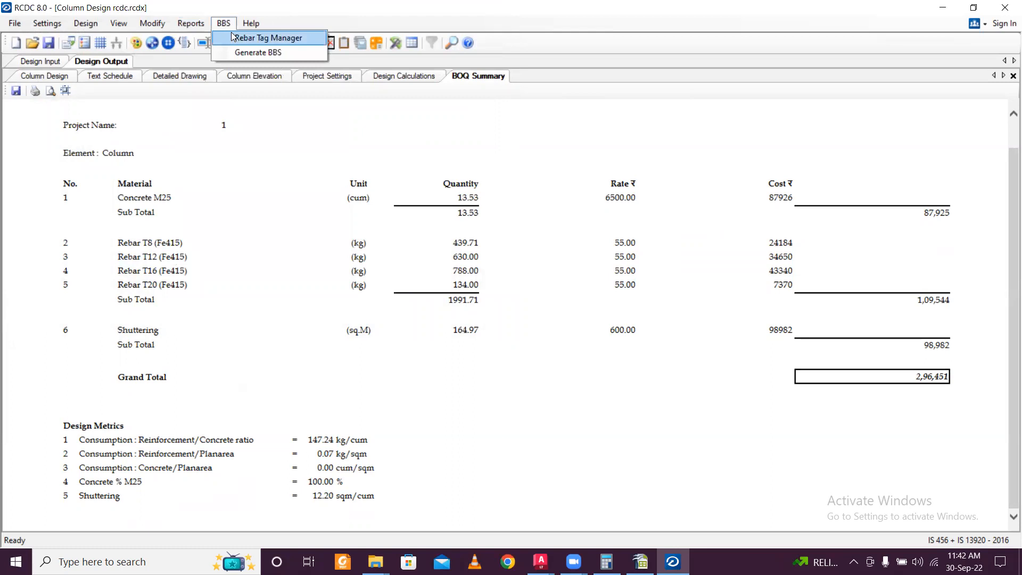
{"action": "left_click", "coordinate": [250, 38]}
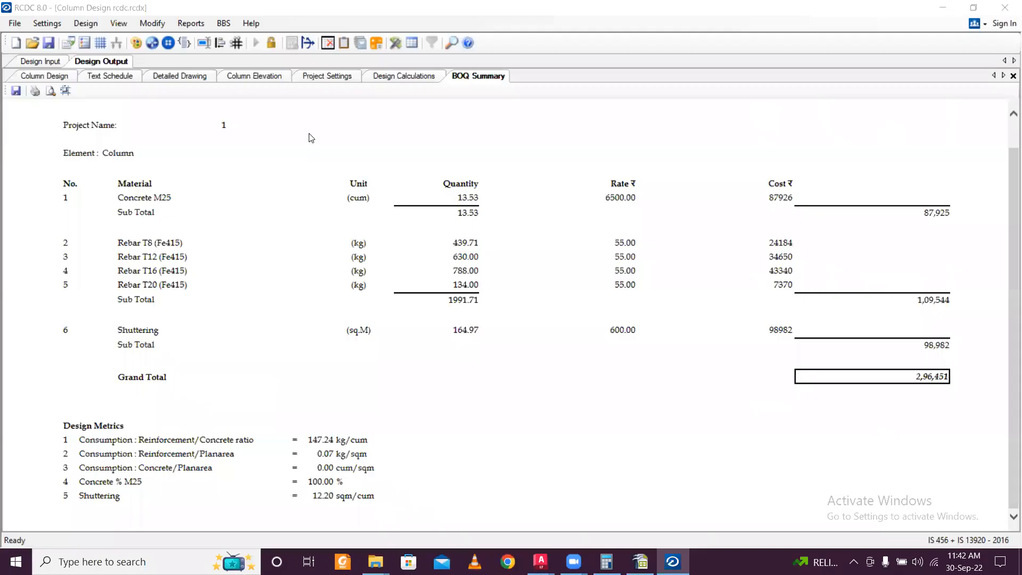
{"action": "left_click", "coordinate": [224, 24]}
{"action": "left_click", "coordinate": [243, 52]}
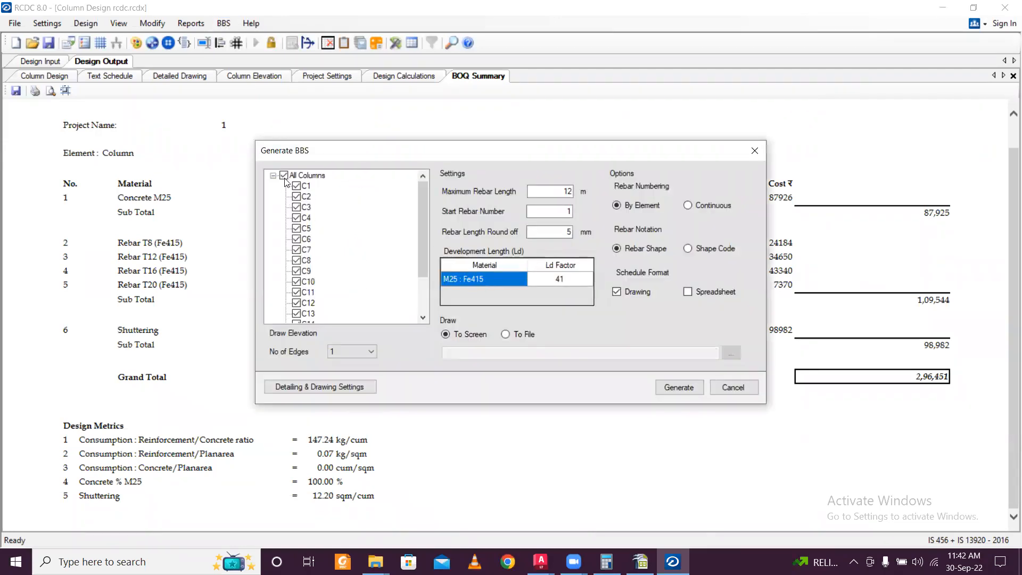
{"action": "left_click", "coordinate": [668, 388]}
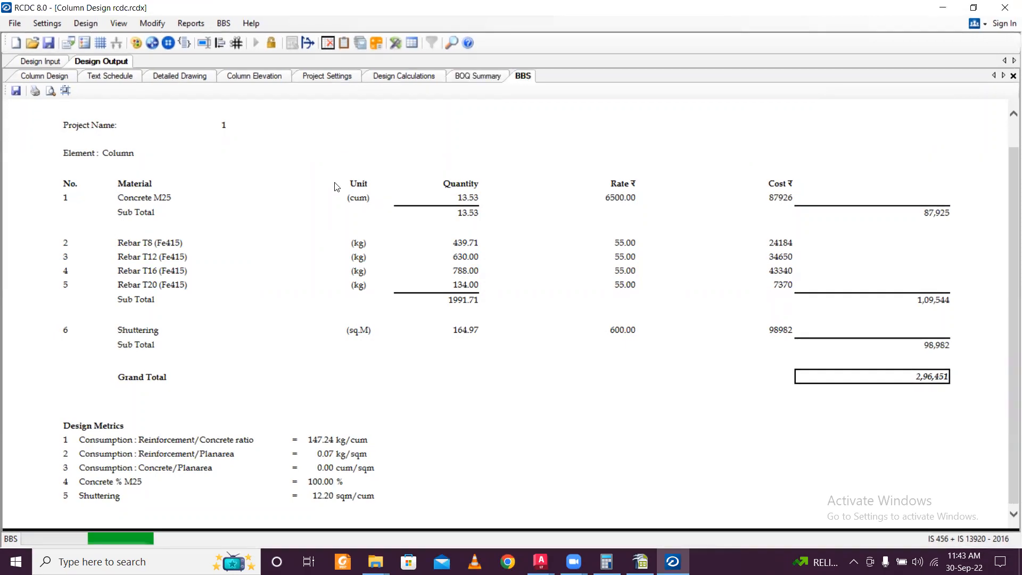
Step: Check the bar bending details of column C14 and save the BBS drawing as a DXF file named "Column BBS"
{"action": "scroll", "coordinate": [502, 207], "scroll_direction": "up", "scroll_amount": 6}
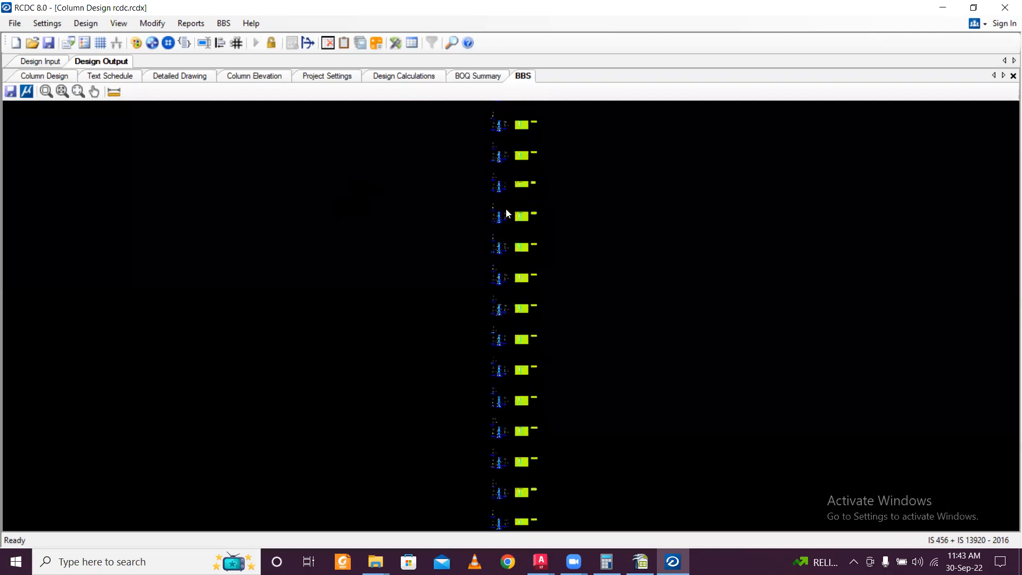
{"action": "scroll", "coordinate": [564, 226], "scroll_direction": "up", "scroll_amount": 5}
{"action": "scroll", "coordinate": [482, 234], "scroll_direction": "up", "scroll_amount": 5}
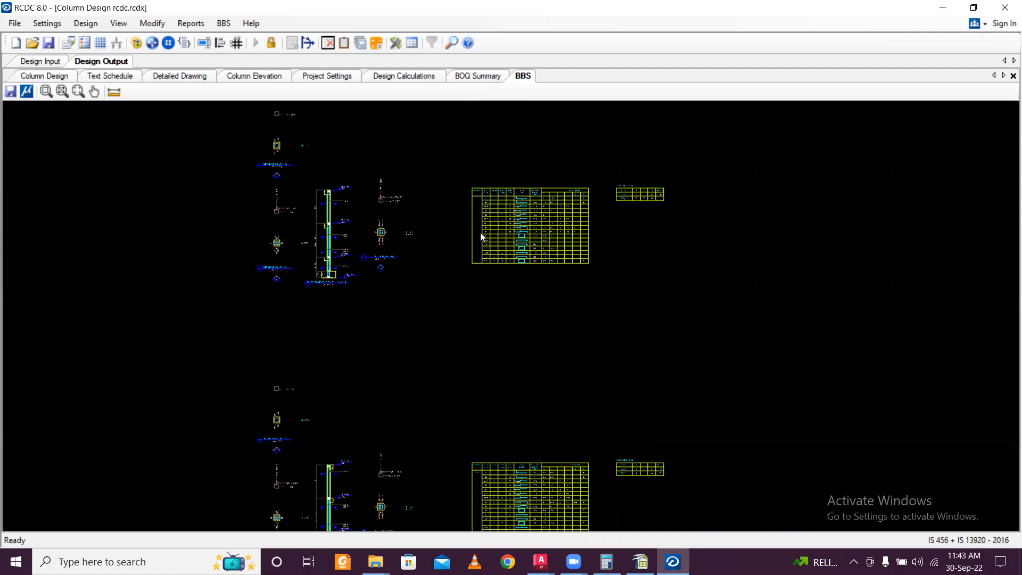
{"action": "scroll", "coordinate": [484, 234], "scroll_direction": "up", "scroll_amount": 4}
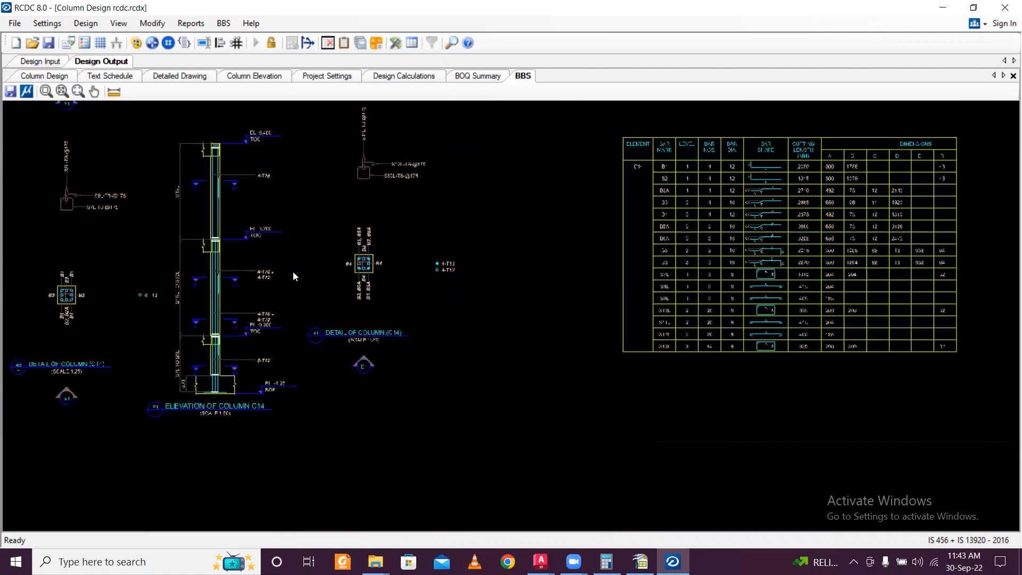
{"action": "middle_click_drag", "start_coordinate": [181, 274], "coordinate": [293, 273]}
{"action": "scroll", "coordinate": [255, 268], "scroll_direction": "up", "scroll_amount": 3}
{"action": "scroll", "coordinate": [257, 263], "scroll_direction": "down", "scroll_amount": 4}
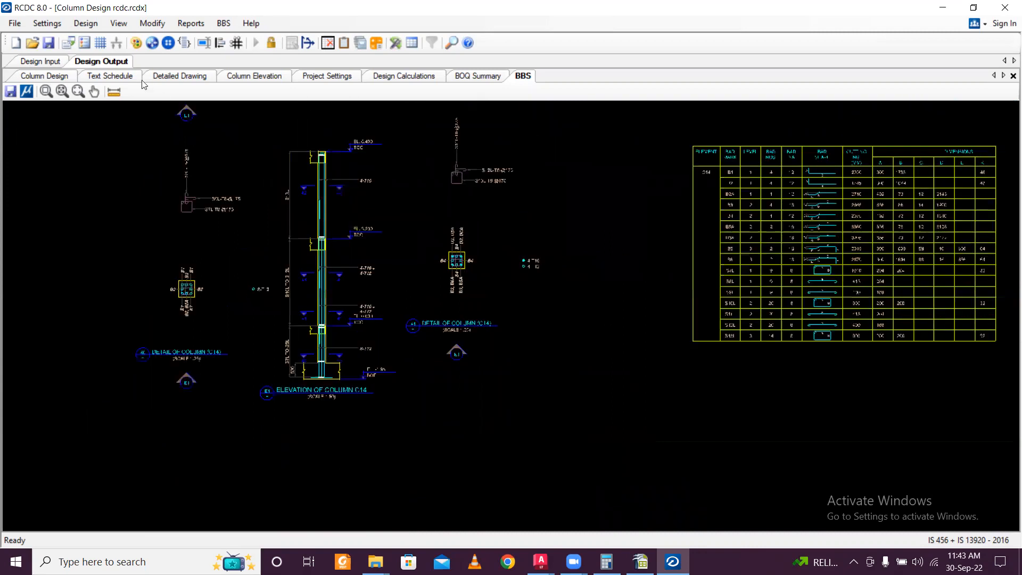
{"action": "left_click", "coordinate": [11, 91]}
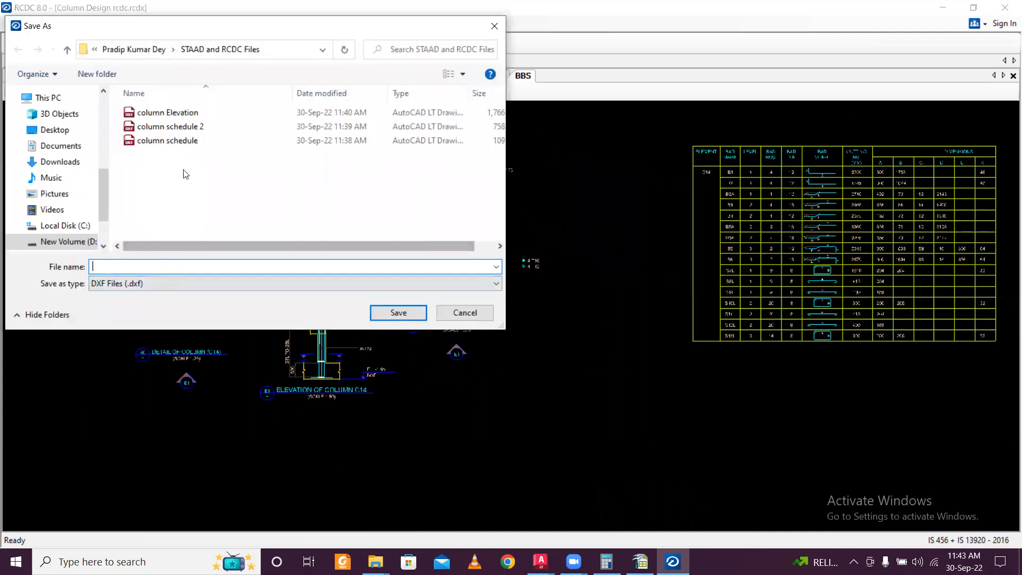
{"action": "type", "text": "Column BBS"}
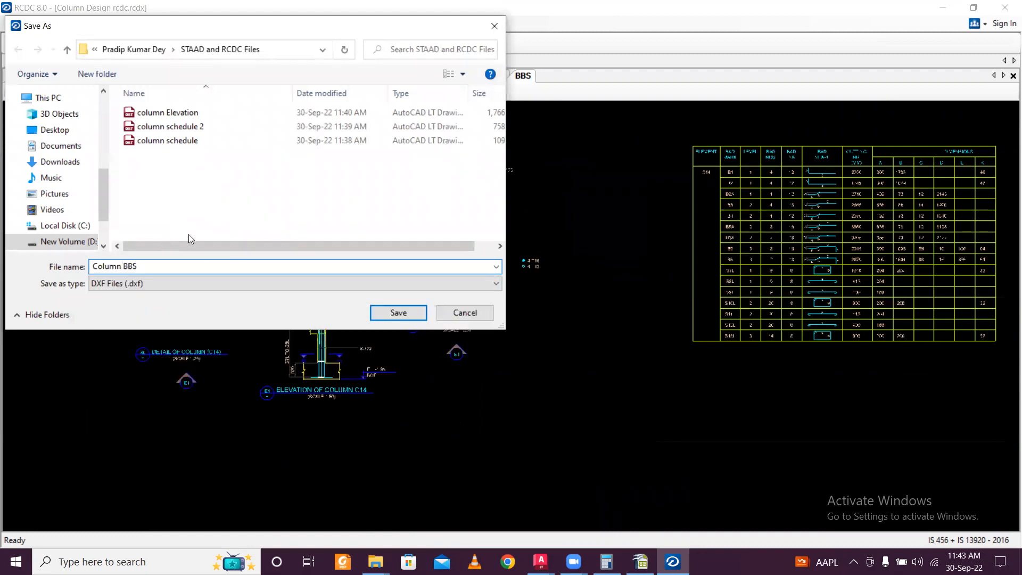
{"action": "left_click", "coordinate": [417, 316]}
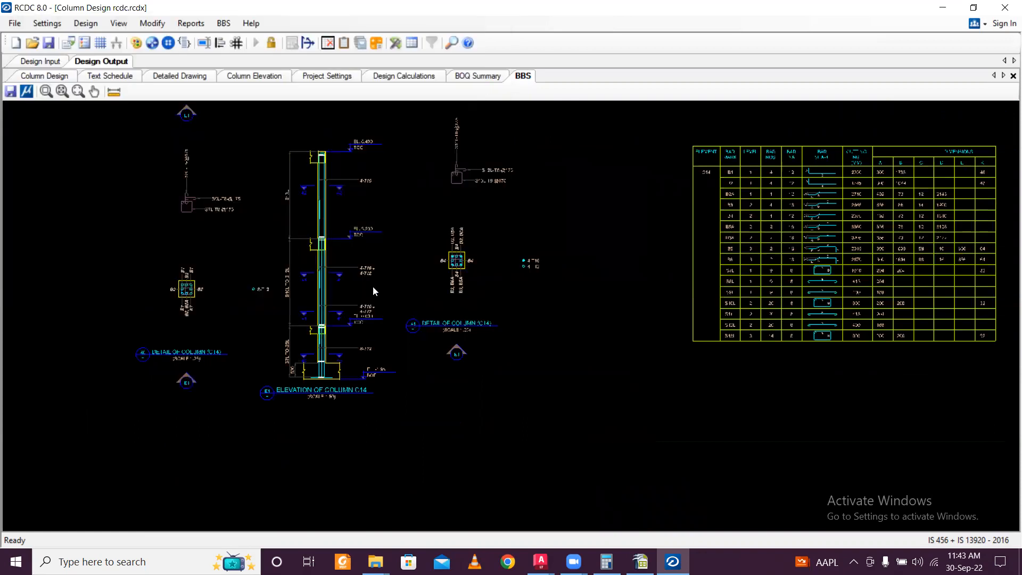
Step: Save the column layout drawing from the design input as a DXF file named "cOLUMN lAYOUT"
{"action": "left_click", "coordinate": [47, 77]}
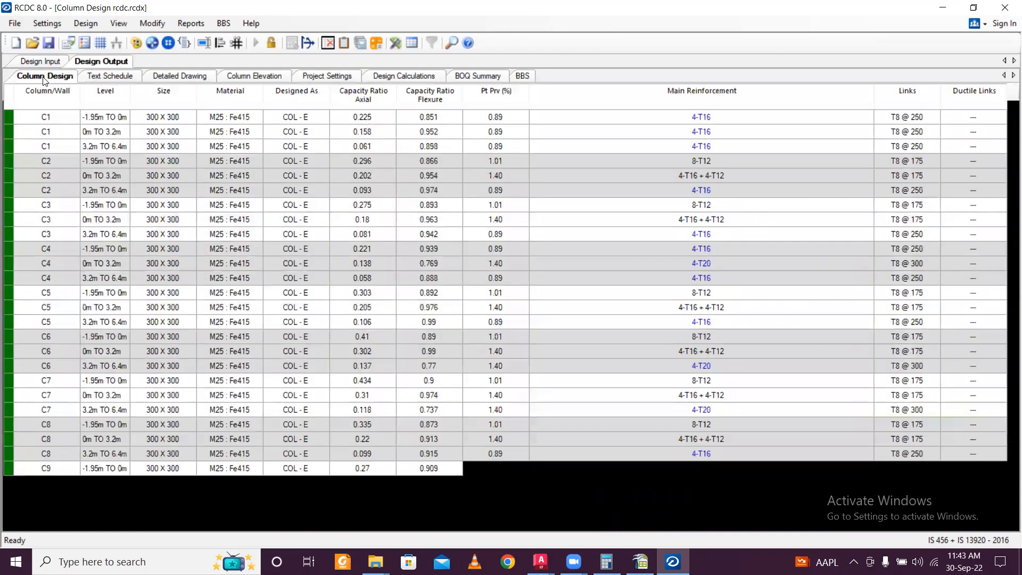
{"action": "left_click", "coordinate": [46, 63]}
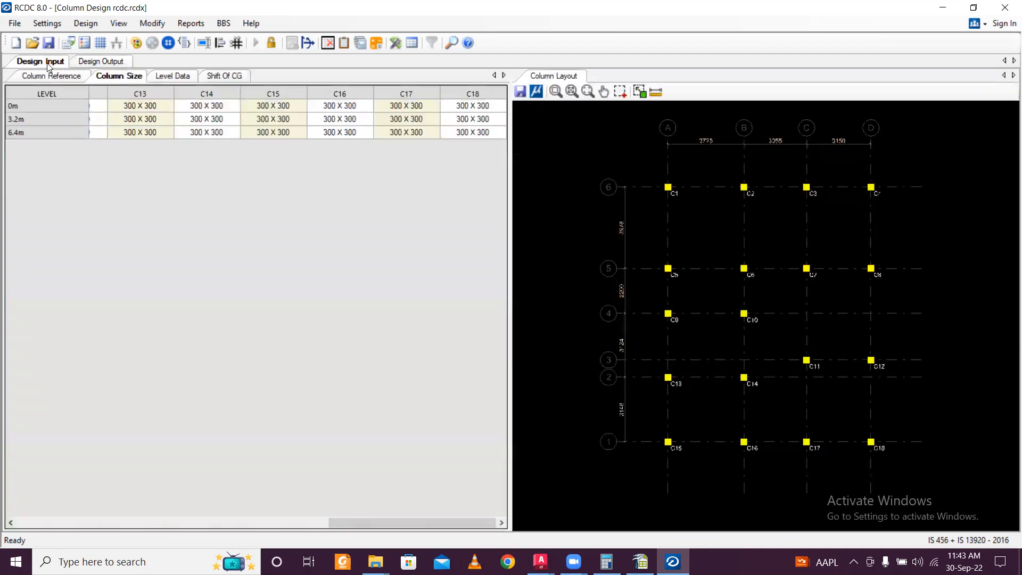
{"action": "scroll", "coordinate": [753, 246], "scroll_direction": "down", "scroll_amount": 2}
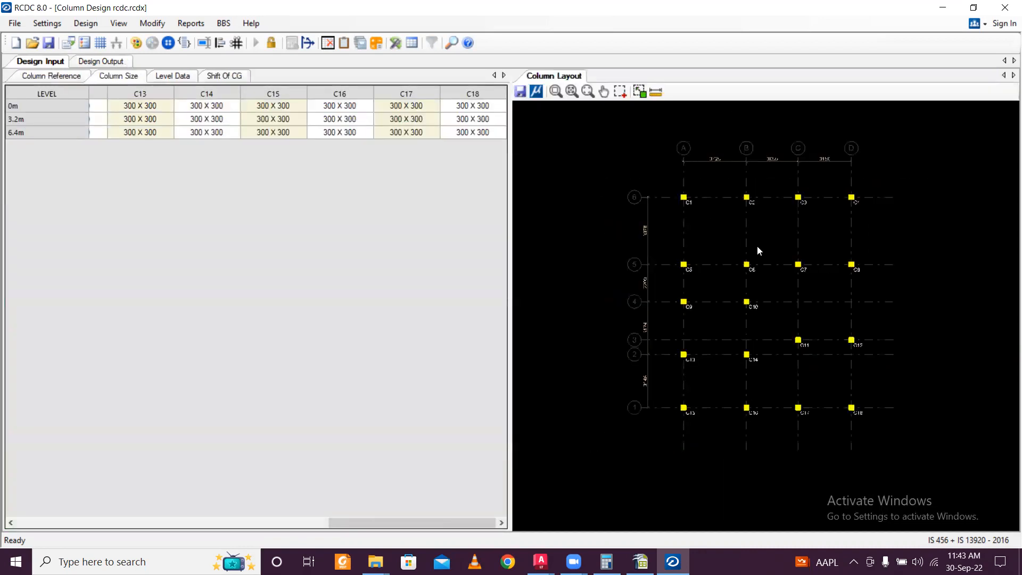
{"action": "left_click", "coordinate": [520, 92]}
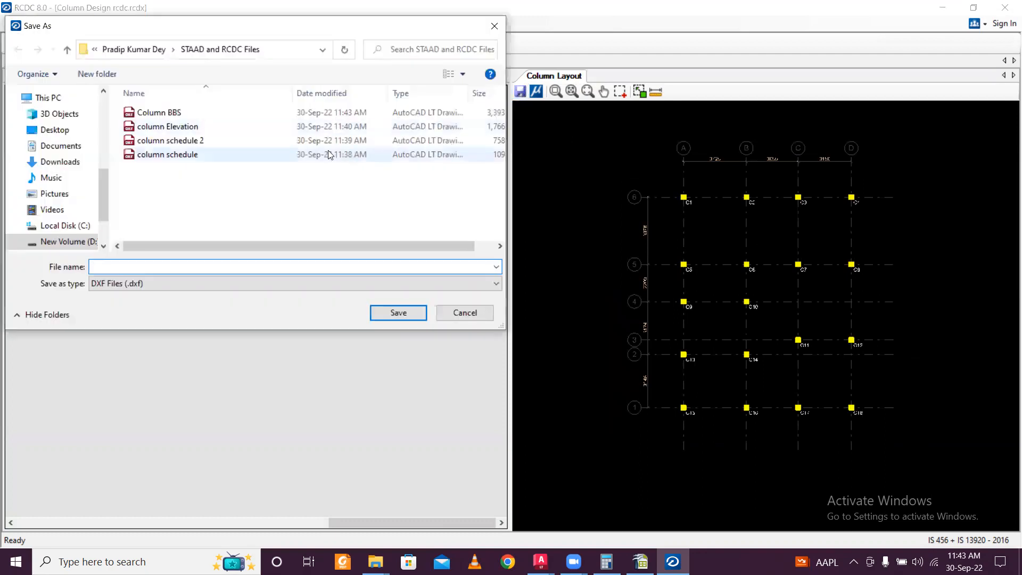
{"action": "type", "text": "c"}
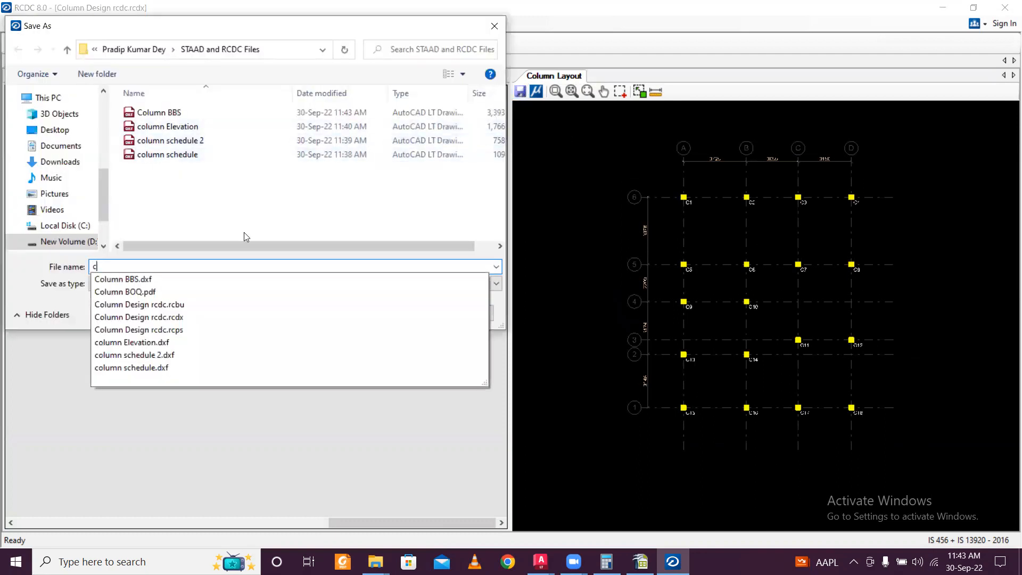
{"action": "type", "text": "OLUMN lAYOUT"}
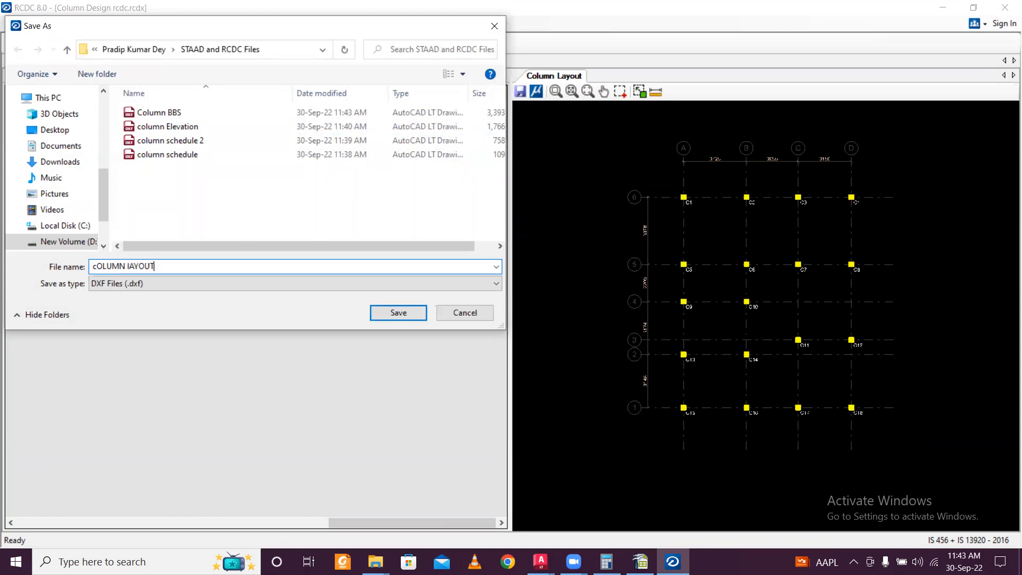
{"action": "left_click", "coordinate": [405, 306]}
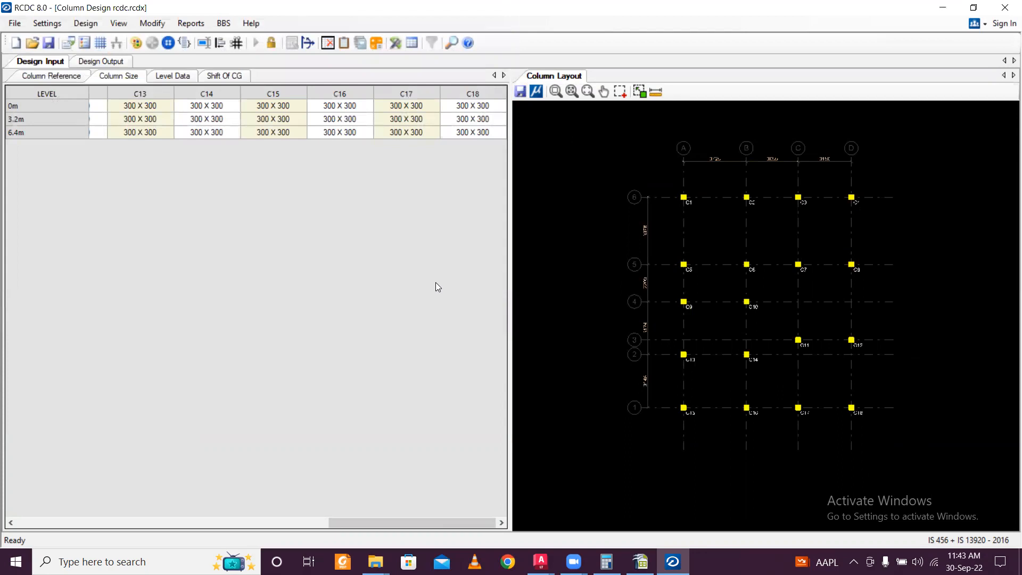
Step: Save and close the column design project, and relaunch RCDC with the STAAD Advanced Concrete Design license
{"action": "key", "text": "ctrl+s"}
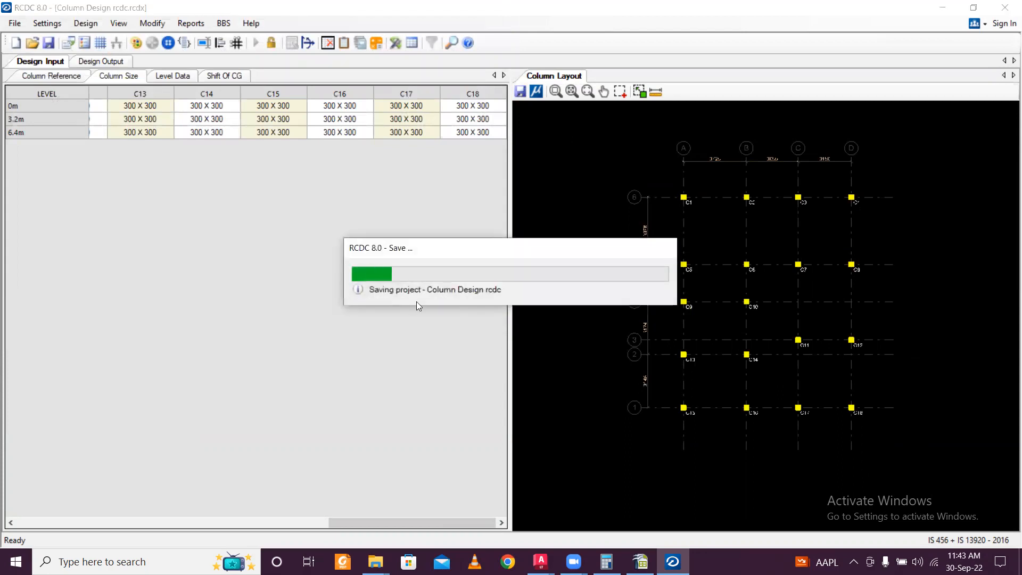
{"action": "left_click", "coordinate": [1005, 7]}
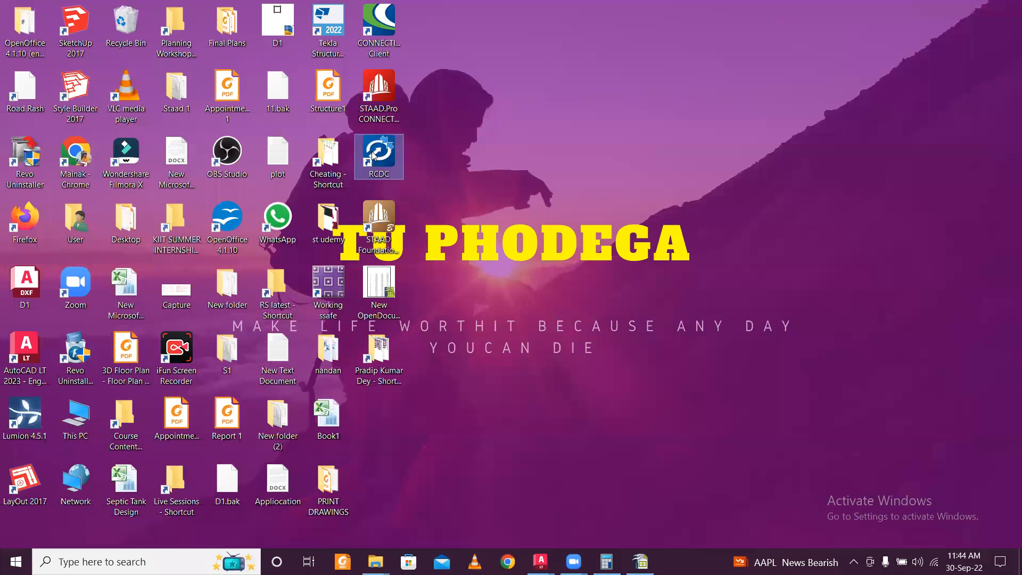
{"action": "double_click", "coordinate": [374, 155]}
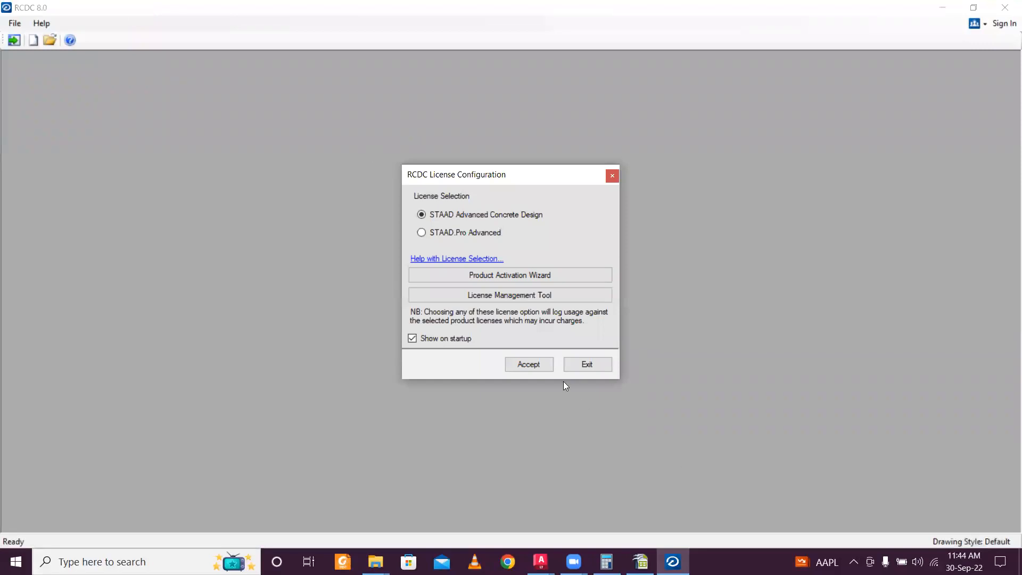
{"action": "left_click", "coordinate": [543, 364]}
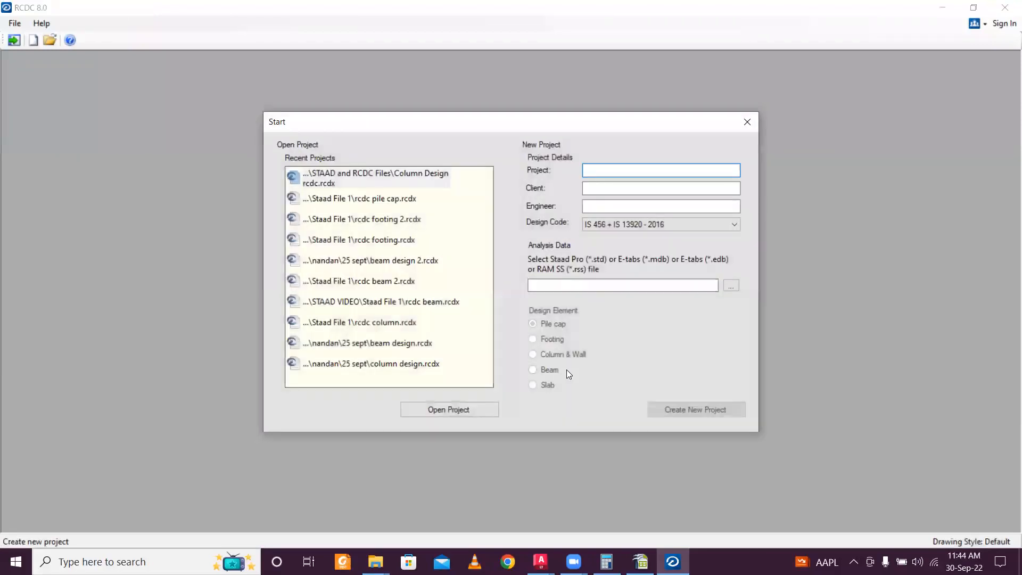
Step: Enter 1 as project, client and engineer for a new project and load the STAAD analysis file from the "STAAD and RCDC Files" folder
{"action": "type", "text": "1"}
{"action": "key", "text": "Tab"}
{"action": "type", "text": "1"}
{"action": "key", "text": "Tab"}
{"action": "type", "text": "1"}
{"action": "left_click", "coordinate": [730, 285]}
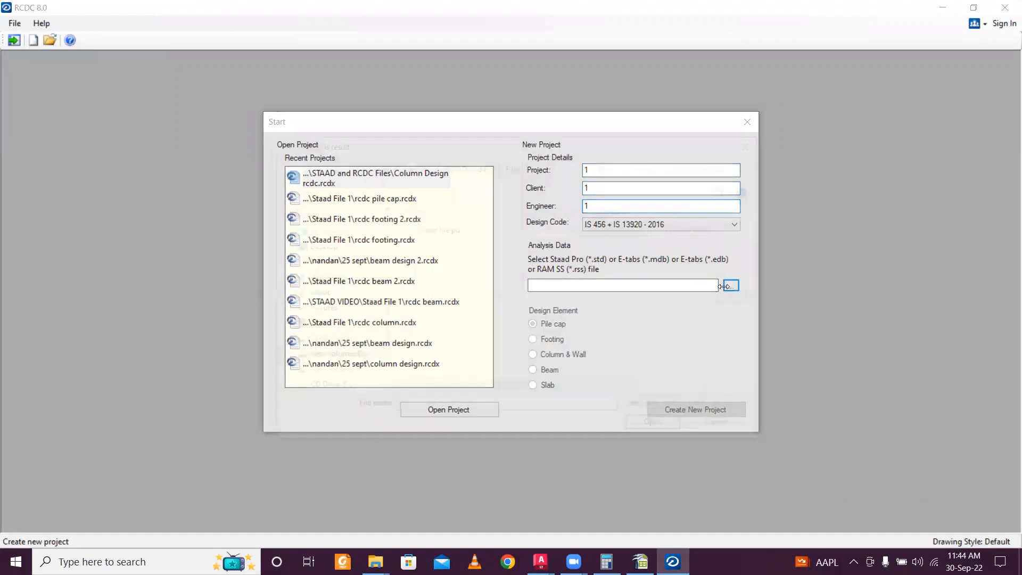
{"action": "left_click", "coordinate": [471, 226]}
{"action": "left_click", "coordinate": [667, 429]}
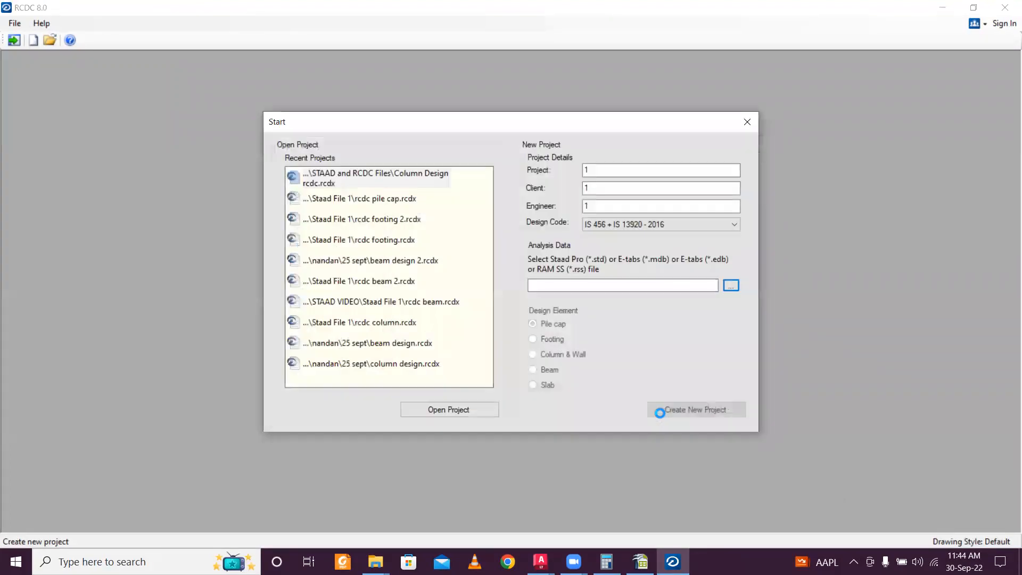
Step: Create the new project with Beam as the design element for the 3.2m and 6.4m levels
{"action": "left_click", "coordinate": [539, 371]}
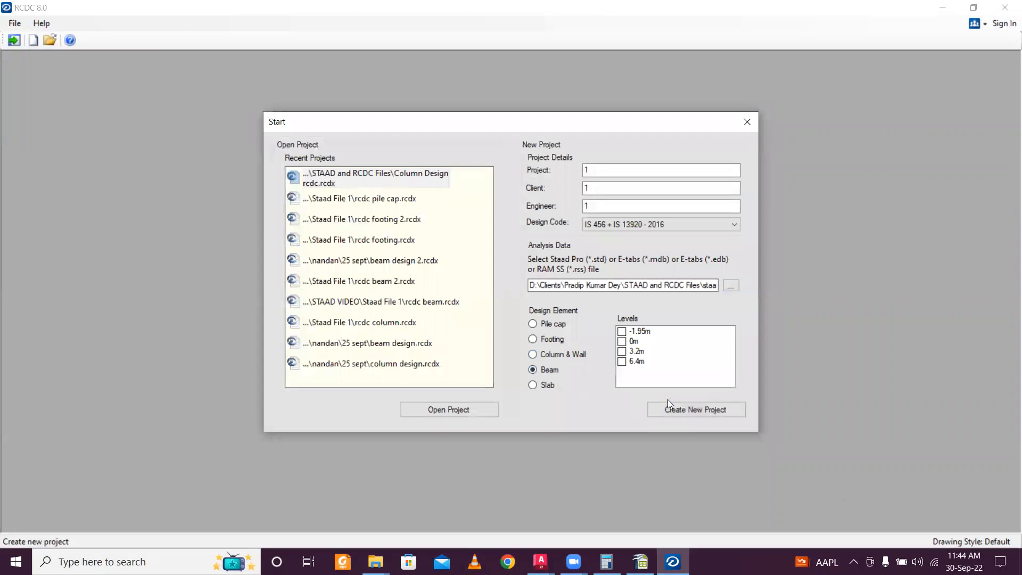
{"action": "left_click", "coordinate": [622, 351]}
{"action": "left_click", "coordinate": [621, 361]}
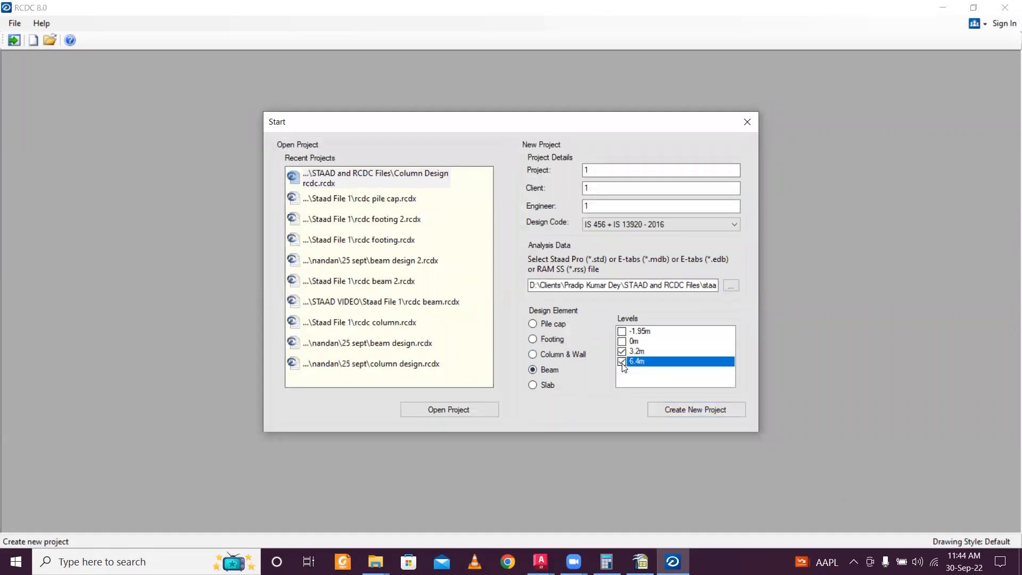
{"action": "left_click", "coordinate": [688, 407]}
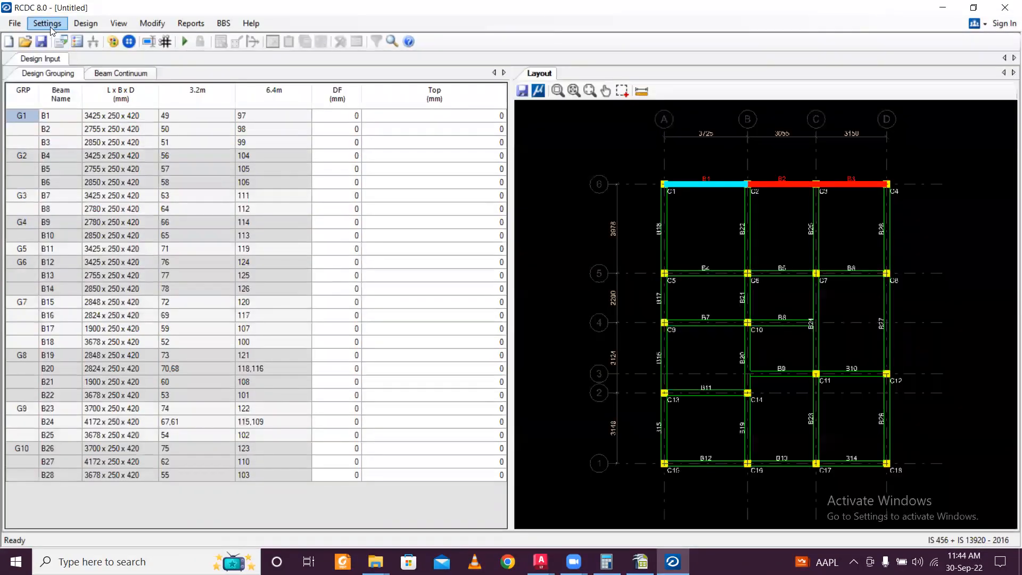
Step: Set the steel grade to Fe500 in the general and reinforcement settings
{"action": "left_click", "coordinate": [47, 24]}
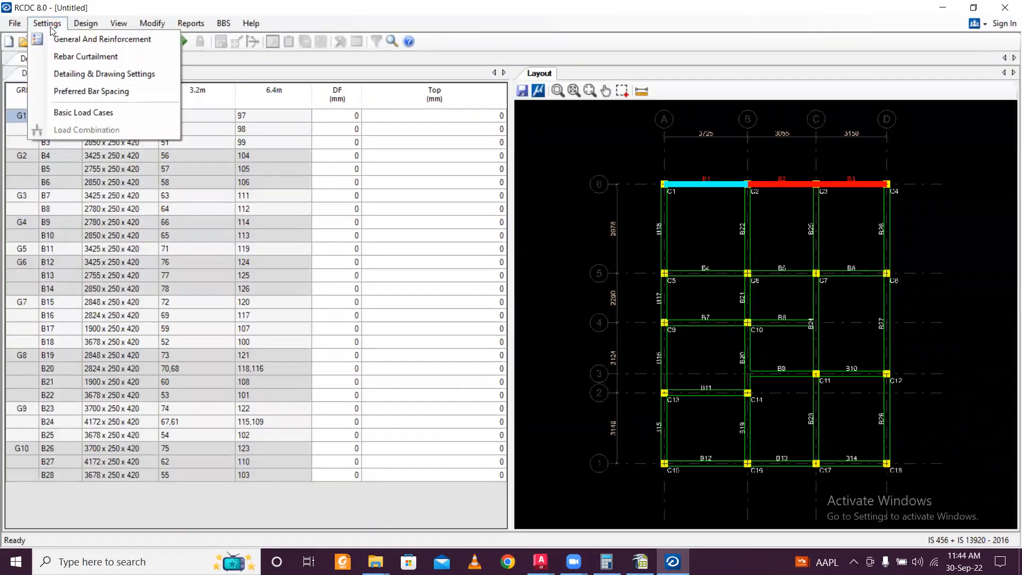
{"action": "left_click", "coordinate": [66, 40]}
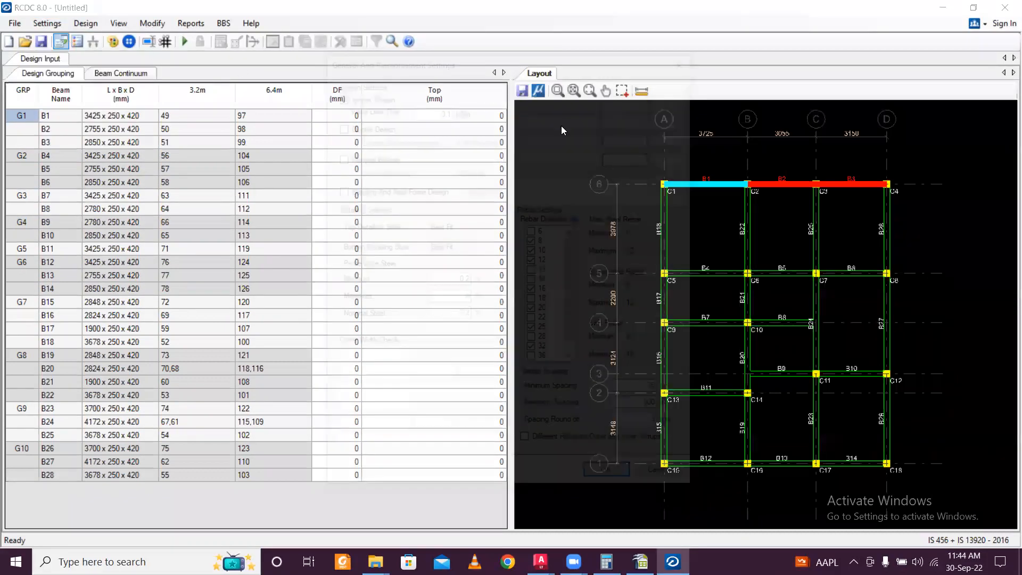
{"action": "left_click", "coordinate": [636, 119]}
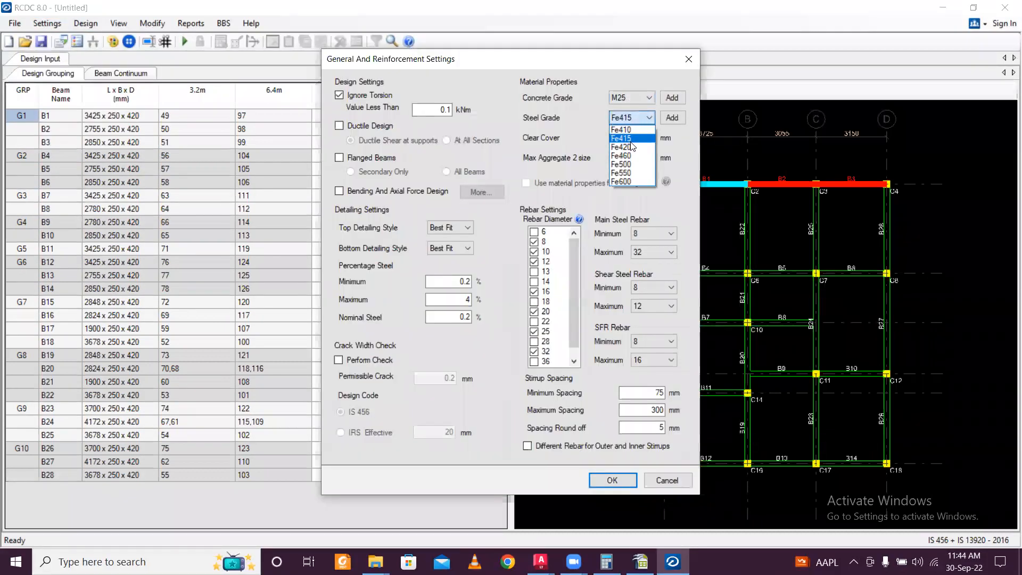
{"action": "left_click", "coordinate": [632, 163]}
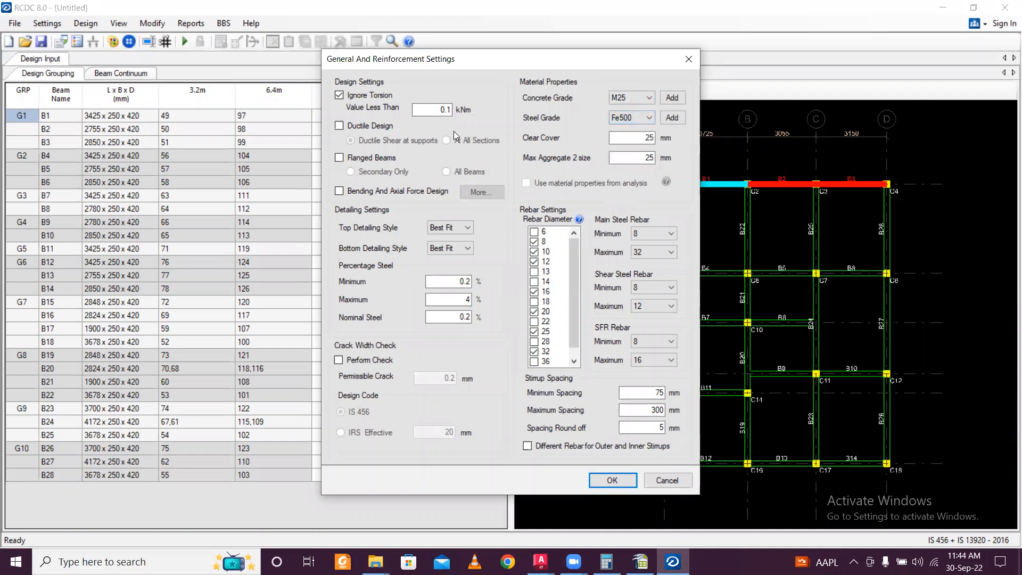
Step: Set the main steel rebar range to 12 to 20 and the SFR rebar minimum to 10, then accept the settings
{"action": "left_click", "coordinate": [654, 232]}
{"action": "left_click", "coordinate": [653, 269]}
{"action": "left_click", "coordinate": [657, 250]}
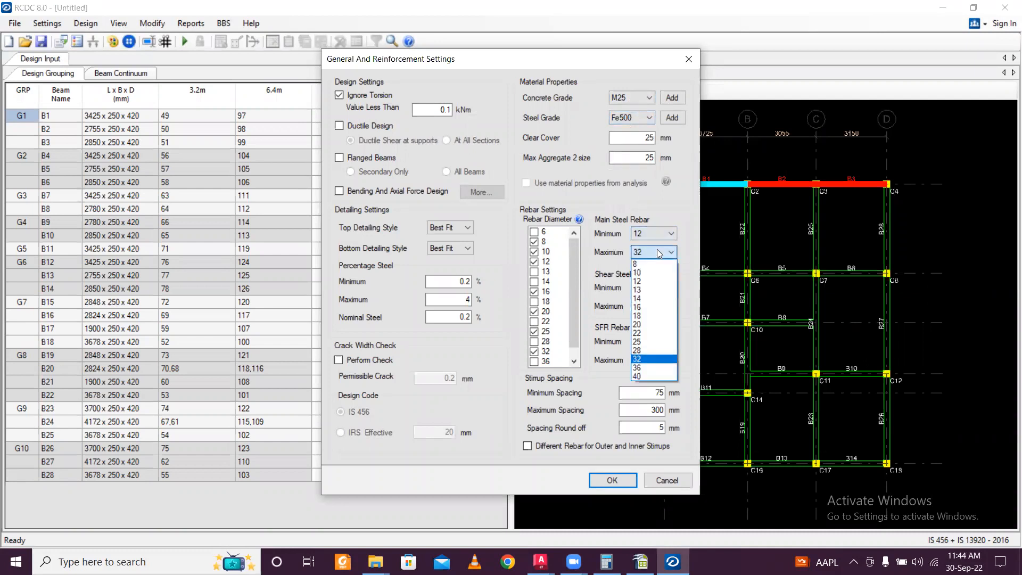
{"action": "left_click", "coordinate": [654, 323]}
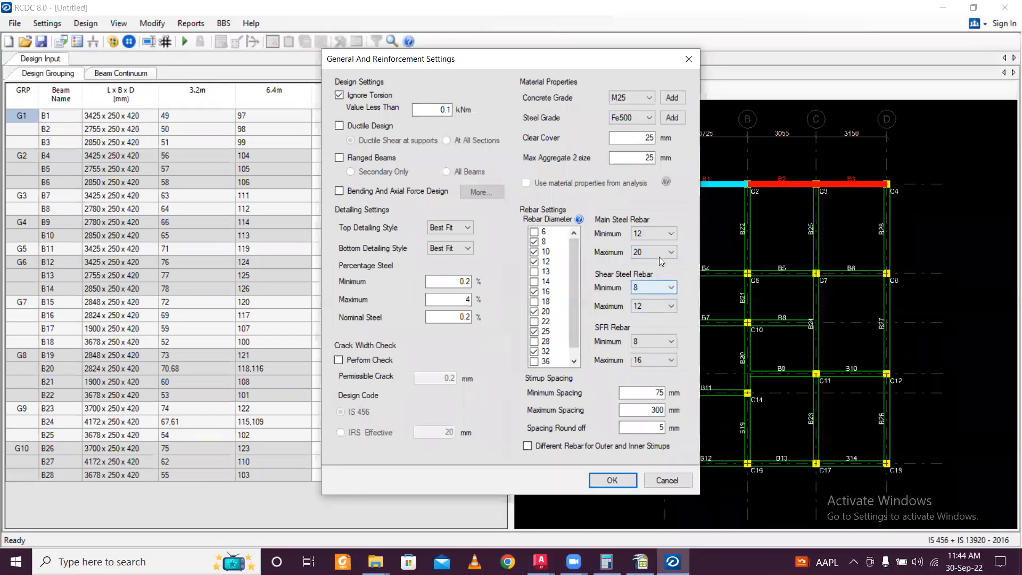
{"action": "left_click", "coordinate": [664, 287]}
{"action": "left_click", "coordinate": [663, 288]}
{"action": "left_click", "coordinate": [657, 343]}
{"action": "left_click", "coordinate": [645, 365]}
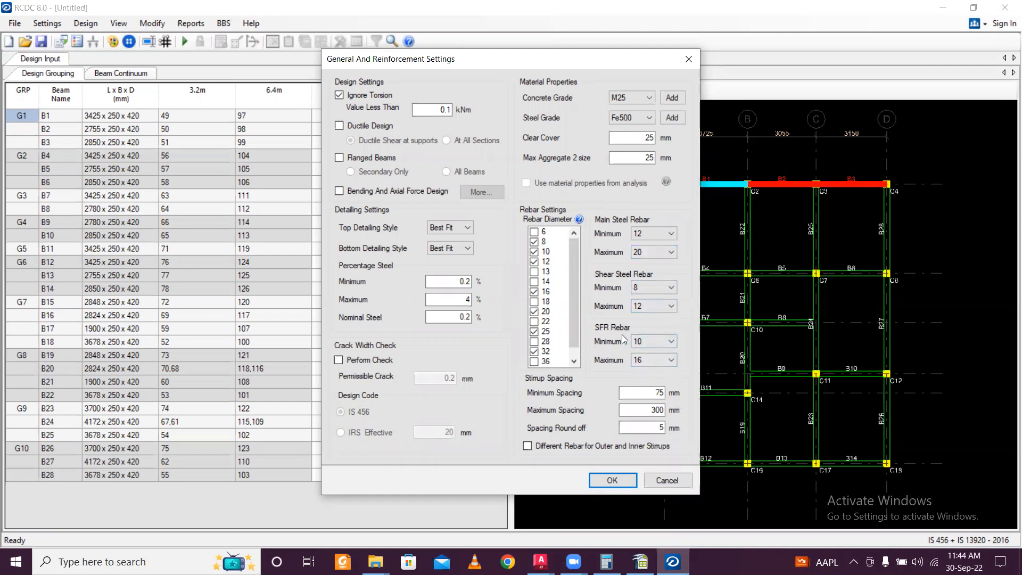
{"action": "left_click_drag", "start_coordinate": [540, 67], "coordinate": [551, 30]}
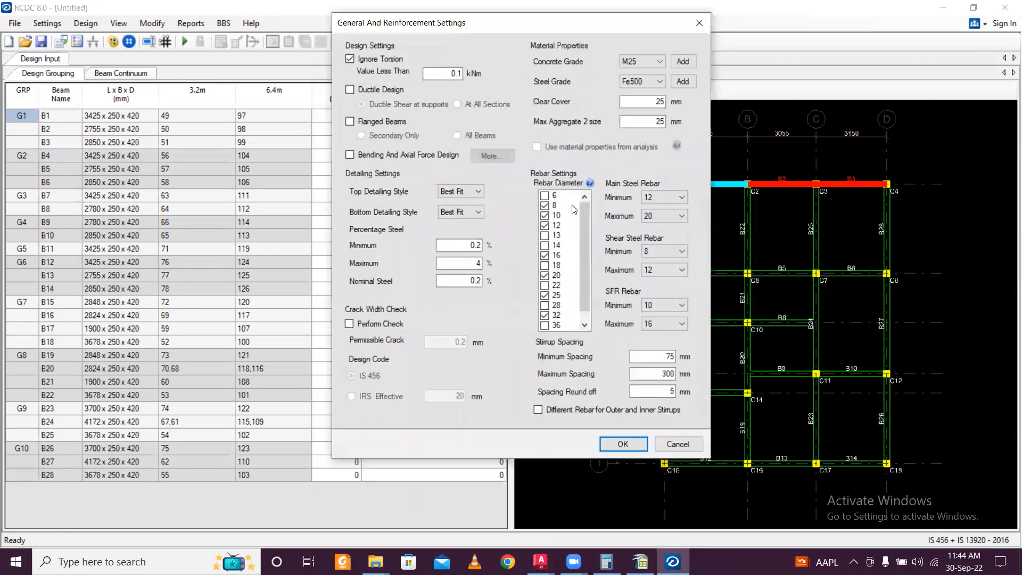
{"action": "left_click", "coordinate": [621, 445]}
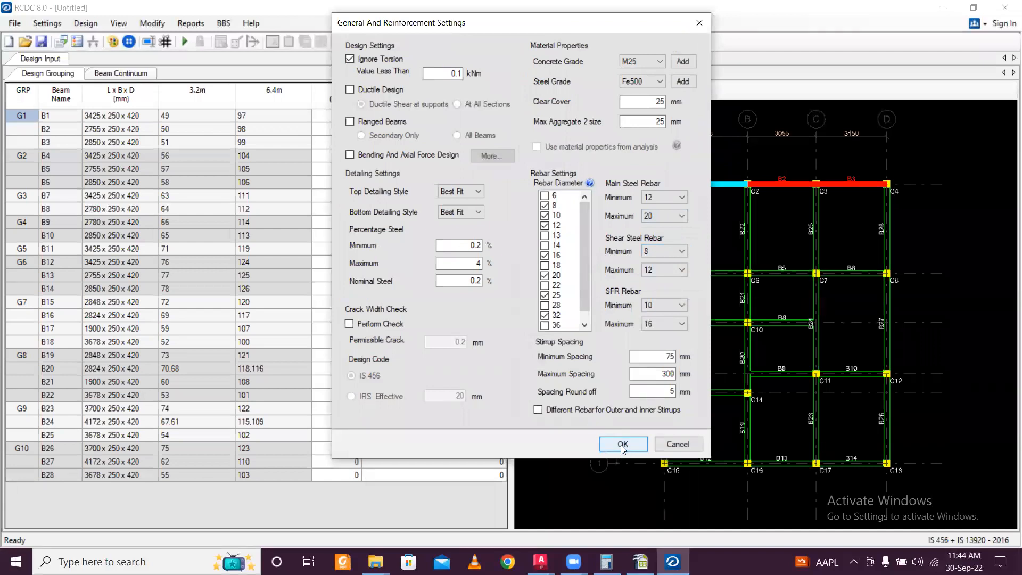
Step: Check the steel curtailment locations and shear zones in the rebar curtailment settings
{"action": "left_click", "coordinate": [46, 23]}
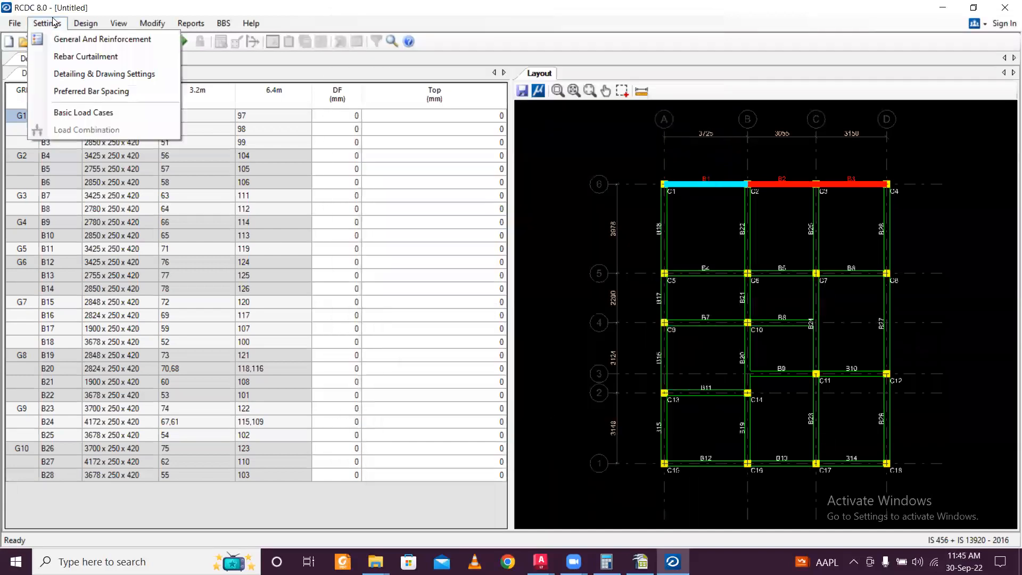
{"action": "left_click", "coordinate": [78, 55]}
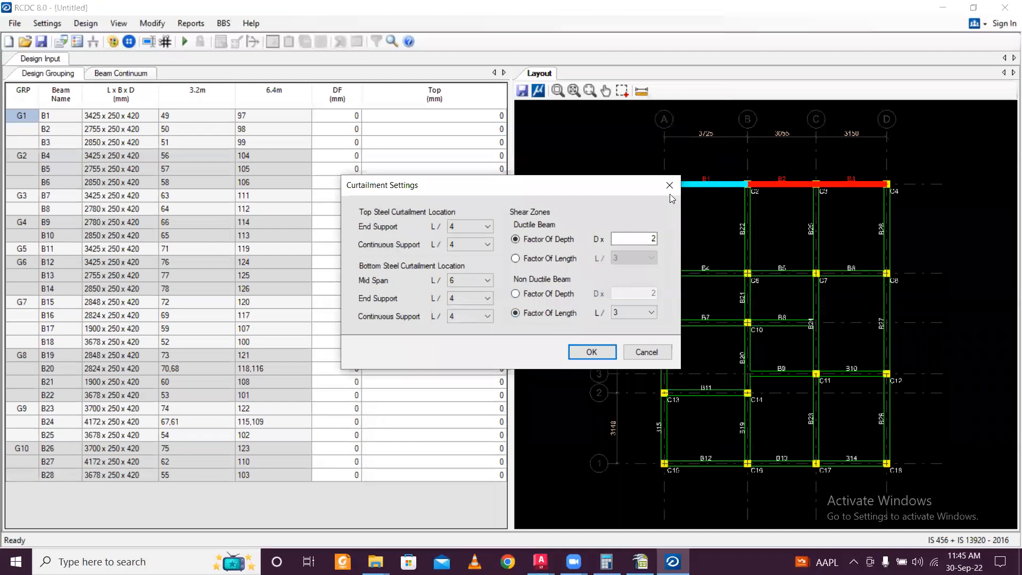
{"action": "key", "text": "Escape"}
Step: In the basic load cases, assign Earthquake X to LOAD 1: SLX and Earthquake Z to LOAD 2: SLZ
{"action": "left_click", "coordinate": [66, 27]}
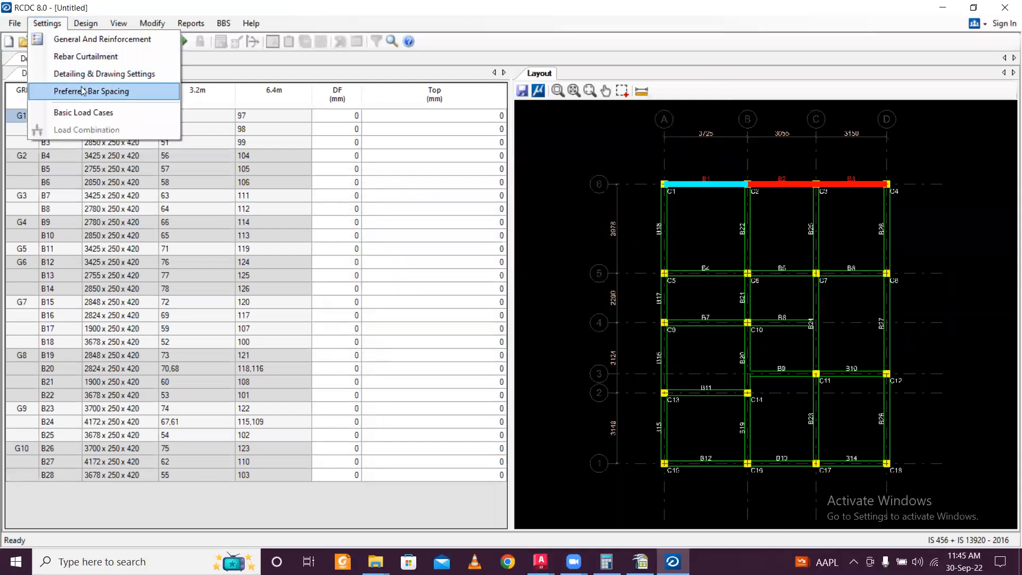
{"action": "left_click", "coordinate": [81, 114]}
{"action": "left_click", "coordinate": [424, 161]}
{"action": "left_click", "coordinate": [482, 157]}
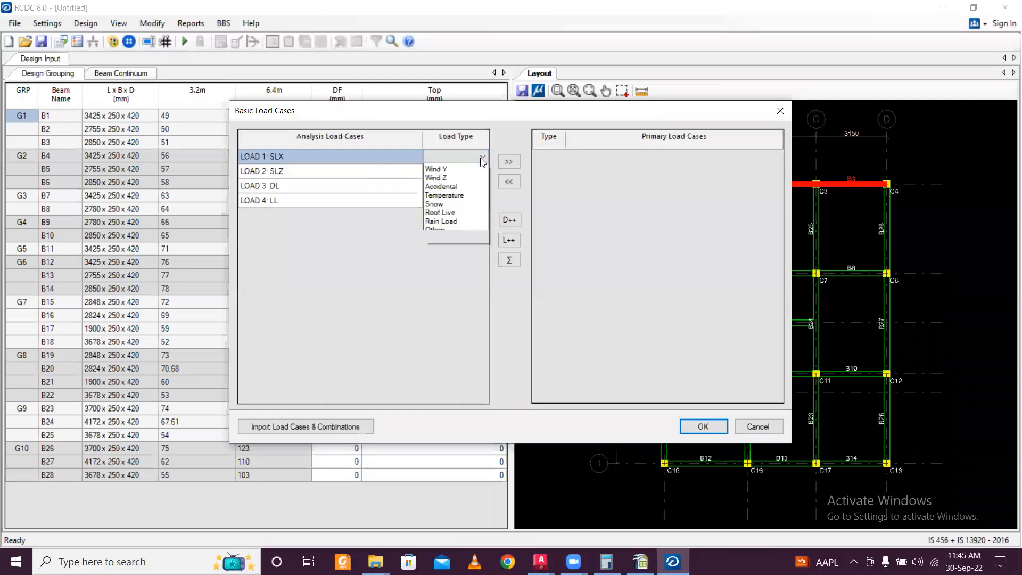
{"action": "left_click", "coordinate": [446, 195]}
{"action": "left_click", "coordinate": [453, 171]}
{"action": "left_click", "coordinate": [482, 171]}
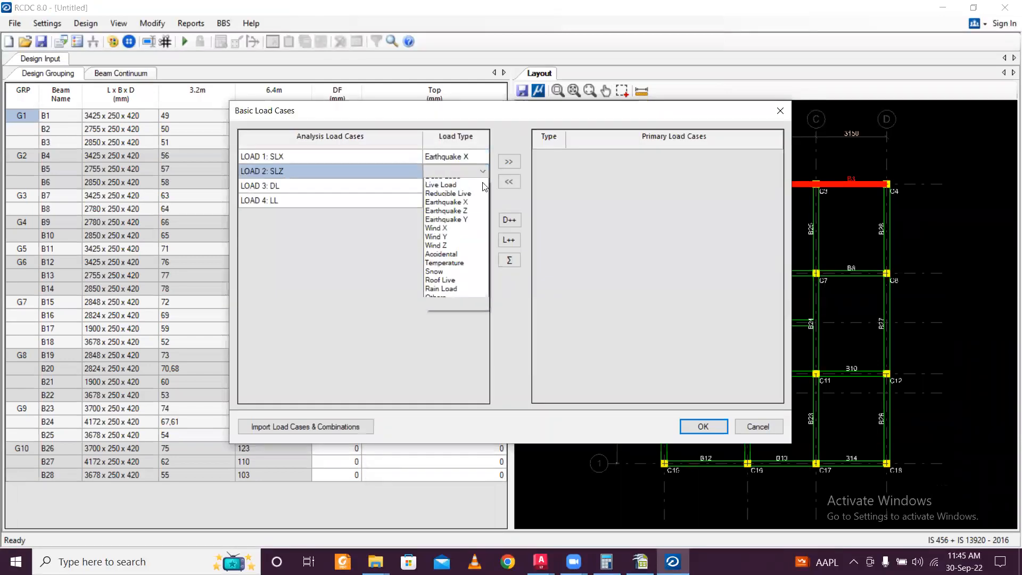
{"action": "left_click", "coordinate": [446, 218]}
Step: Assign the Dead Load type to LOAD 3: DL and Live Load to LOAD 4: LL
{"action": "left_click", "coordinate": [482, 185]}
{"action": "left_click", "coordinate": [483, 185]}
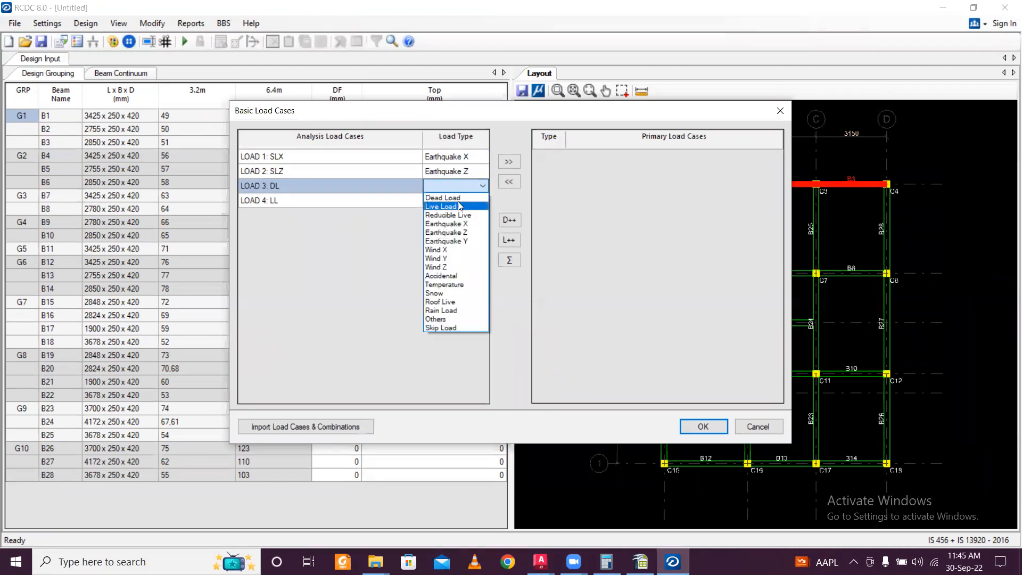
{"action": "left_click", "coordinate": [468, 185]}
{"action": "left_click", "coordinate": [468, 185]}
{"action": "left_click", "coordinate": [471, 204]}
{"action": "left_click", "coordinate": [481, 201]}
{"action": "left_click", "coordinate": [483, 203]}
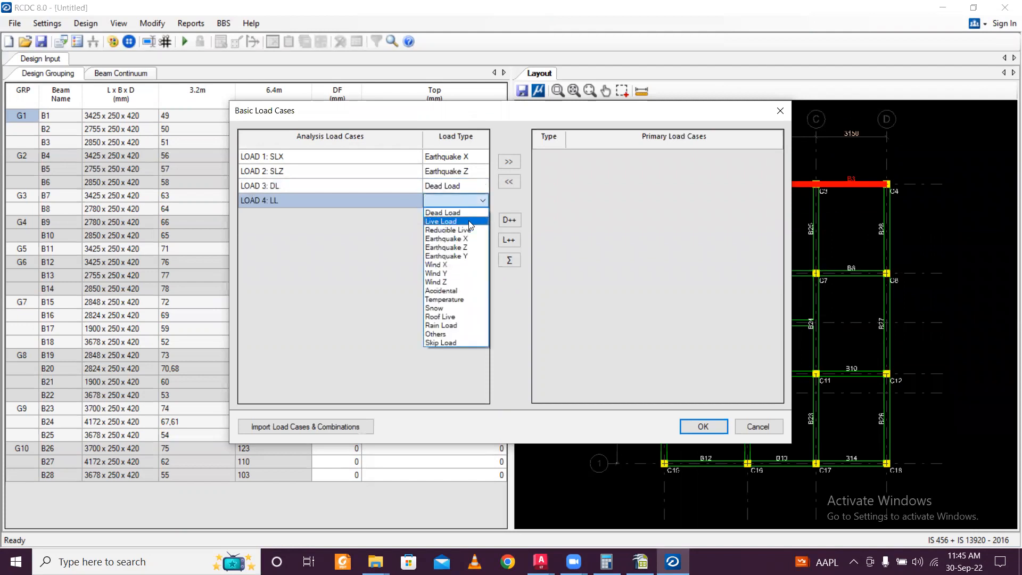
{"action": "left_click", "coordinate": [468, 220]}
Step: Add all four analysis load cases to the primary load cases and accept them
{"action": "left_click", "coordinate": [382, 183], "text": "ctrl"}
{"action": "left_click", "coordinate": [382, 172], "text": "ctrl"}
{"action": "left_click", "coordinate": [385, 156], "text": "ctrl"}
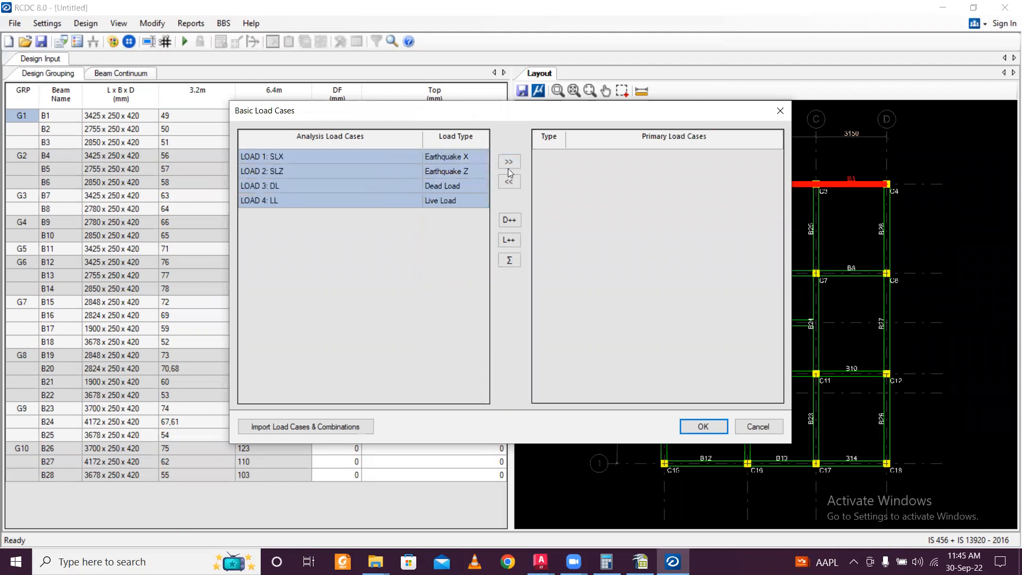
{"action": "left_click", "coordinate": [509, 161]}
{"action": "left_click", "coordinate": [702, 425]}
Step: Add the design load combinations from the template and accept them
{"action": "left_click", "coordinate": [634, 409]}
{"action": "left_click", "coordinate": [641, 375]}
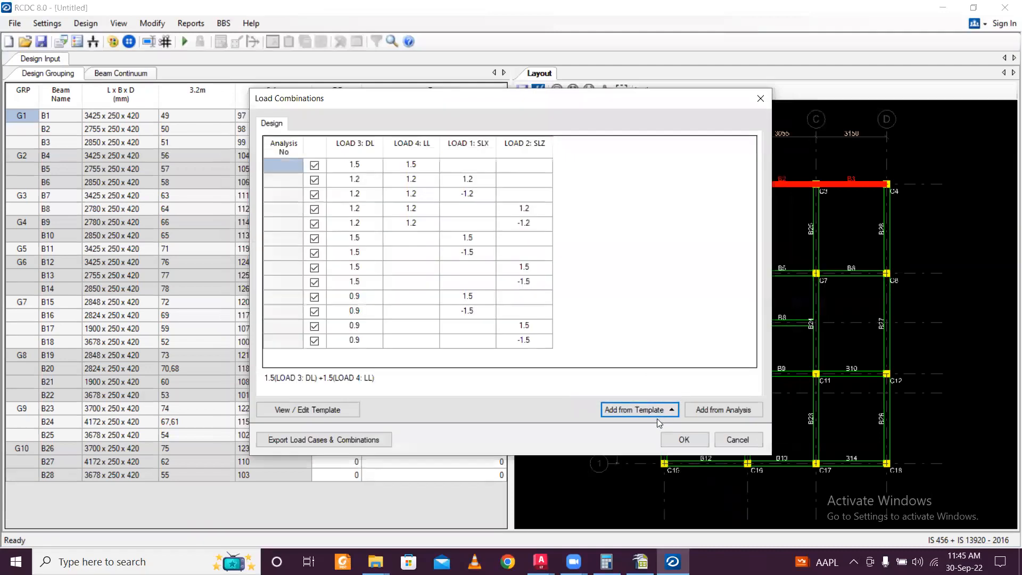
{"action": "left_click", "coordinate": [683, 440]}
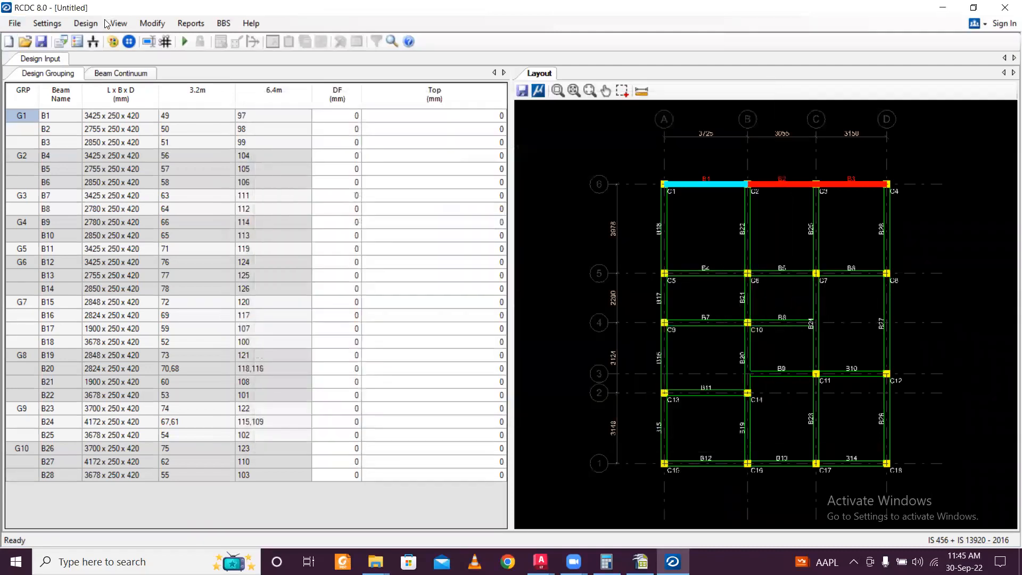
Step: Run the design of all beams and dismiss the screen recorder's update notice
{"action": "left_click", "coordinate": [88, 23]}
{"action": "left_click", "coordinate": [101, 39]}
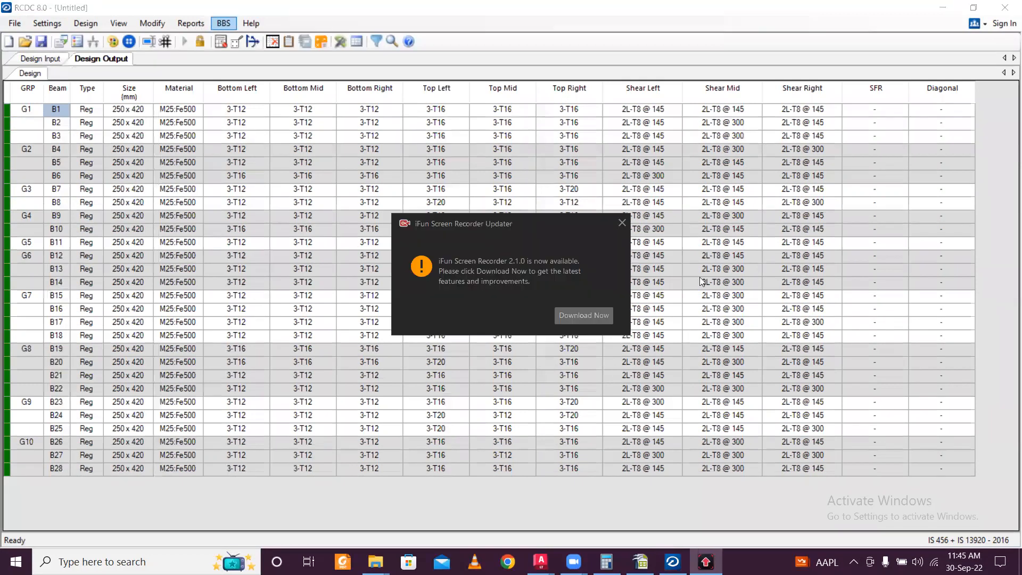
{"action": "left_click", "coordinate": [622, 222]}
Step: Generate the text schedule of the designed beams
{"action": "left_click", "coordinate": [193, 23]}
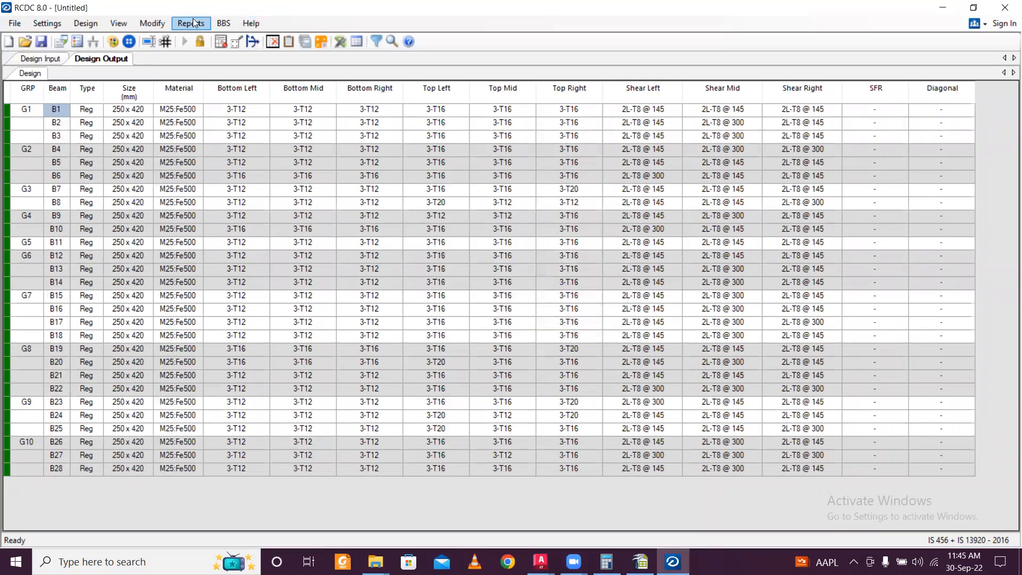
{"action": "left_click", "coordinate": [209, 42]}
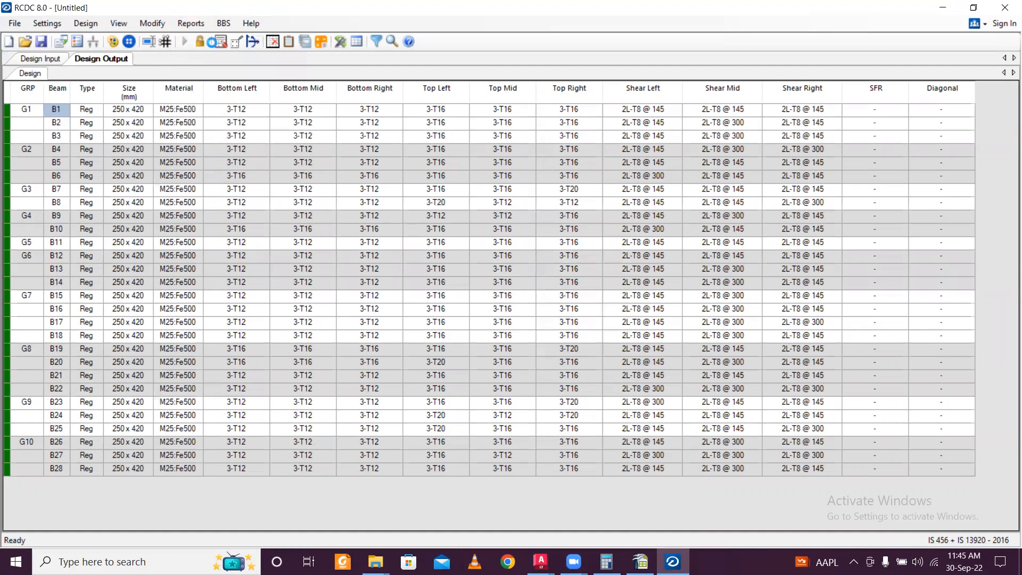
{"action": "left_click", "coordinate": [537, 345]}
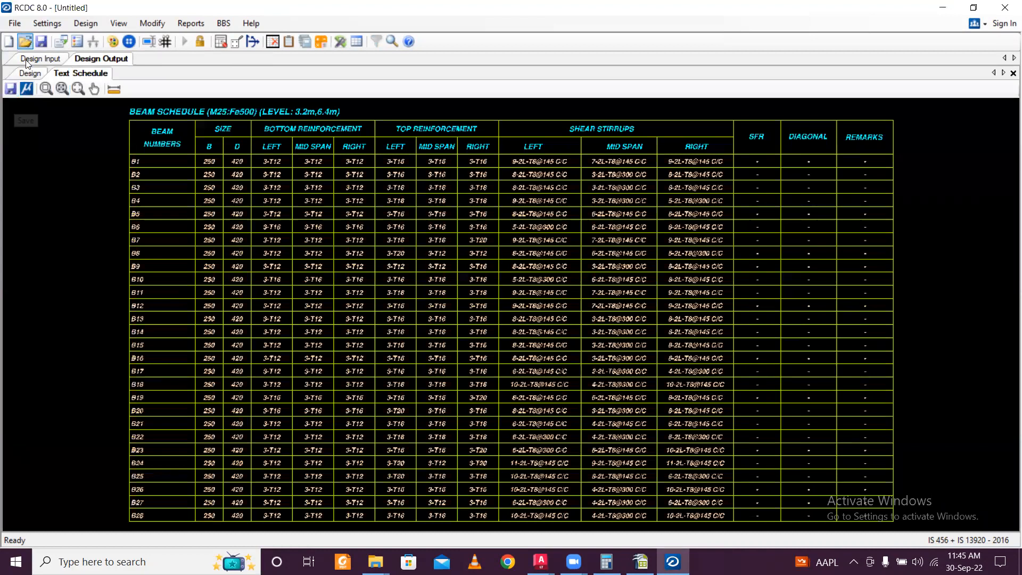
Step: Save the project as "Beam Design rcdc" in the "STAAD and RCDC Files" folder
{"action": "key", "text": "ctrl+s"}
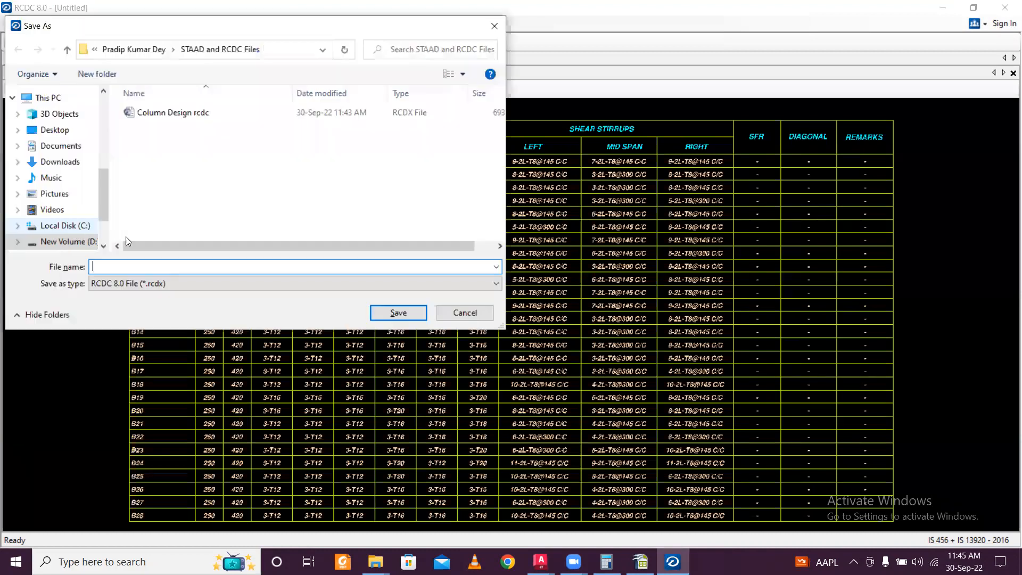
{"action": "left_click", "coordinate": [160, 112]}
{"action": "left_click", "coordinate": [130, 264]}
{"action": "left_click", "coordinate": [102, 266]}
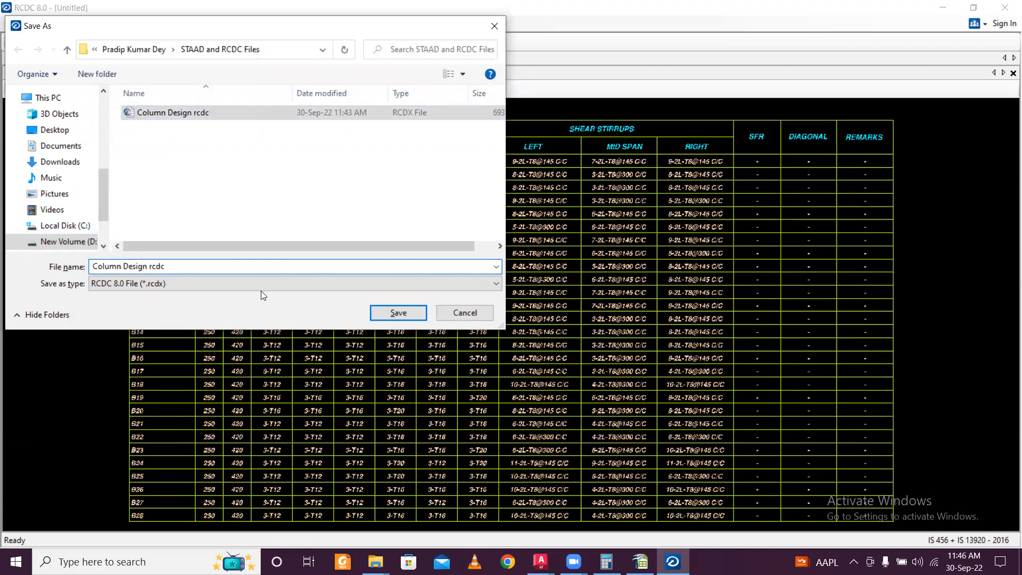
{"action": "key", "text": "BackSpace"}
{"action": "key", "text": "BackSpace"}
{"action": "key", "text": "BackSpace"}
{"action": "key", "text": "BackSpace"}
{"action": "key", "text": "BackSpace"}
{"action": "key", "text": "BackSpace"}
{"action": "key", "text": "BackSpace"}
{"action": "type", "text": "bea"}
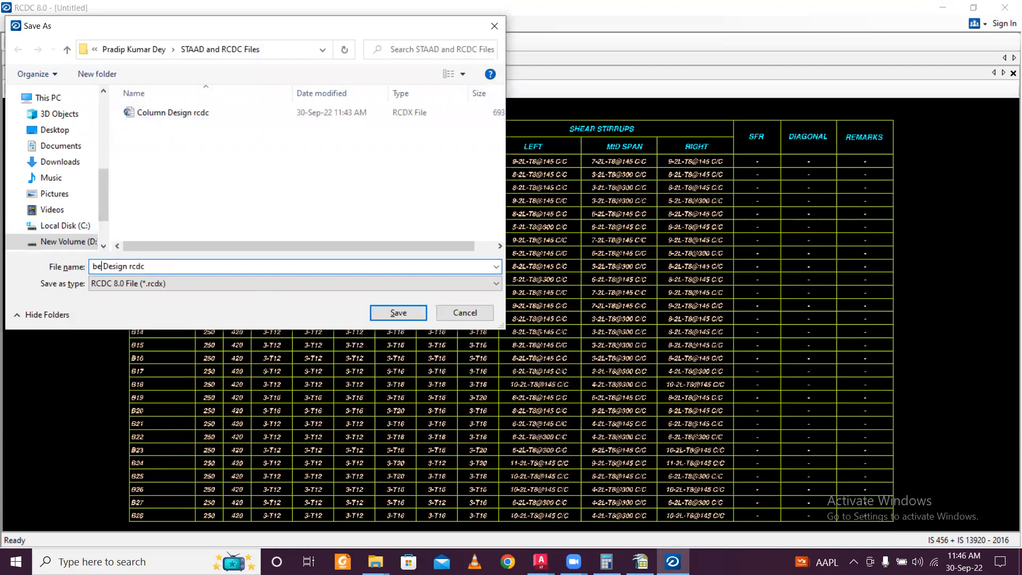
{"action": "key", "text": "BackSpace"}
{"action": "key", "text": "BackSpace"}
{"action": "key", "text": "BackSpace"}
{"action": "type", "text": "BE"}
{"action": "key", "text": "BackSpace"}
{"action": "type", "text": "eam"}
{"action": "left_click", "coordinate": [404, 311]}
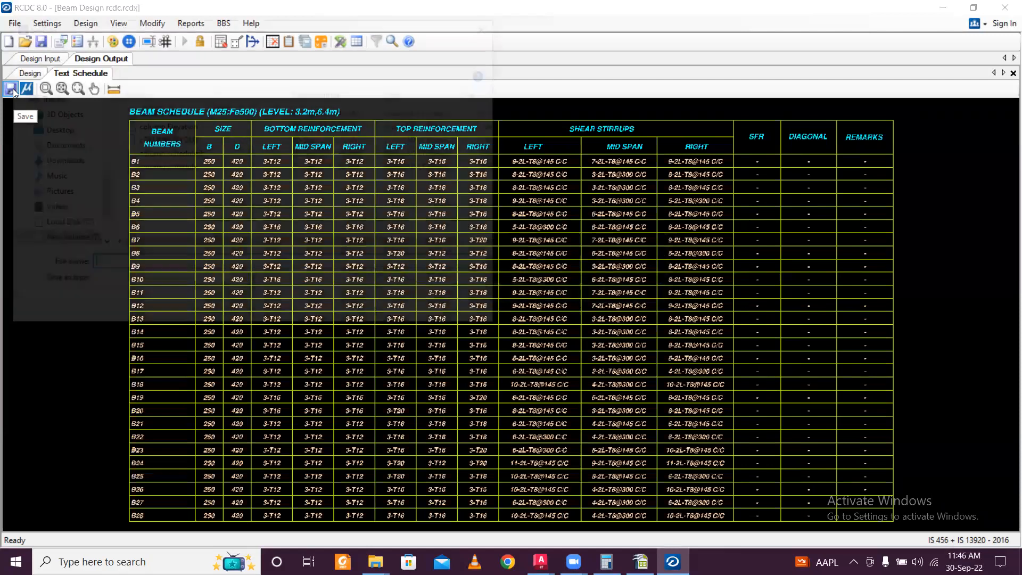
Step: Save the beam text schedule drawing as a DXF file named "Beam Schedule"
{"action": "left_click", "coordinate": [11, 89]}
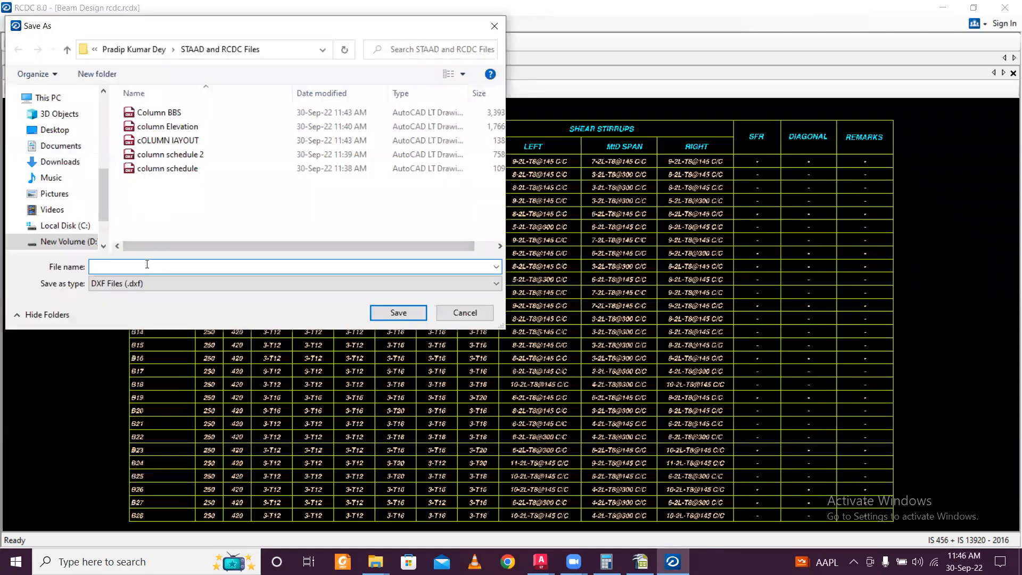
{"action": "type", "text": "Beam "}
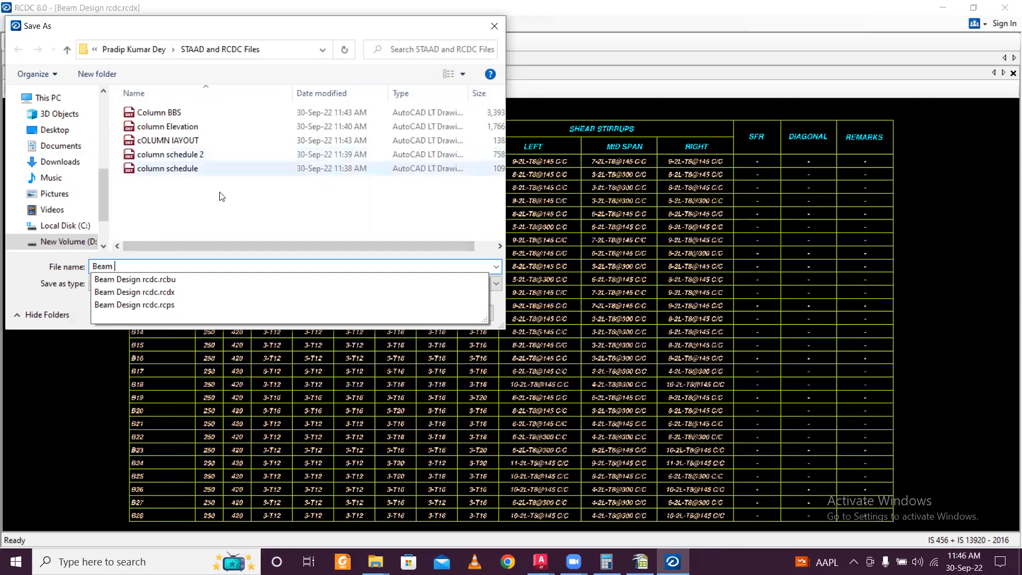
{"action": "type", "text": "Schedule"}
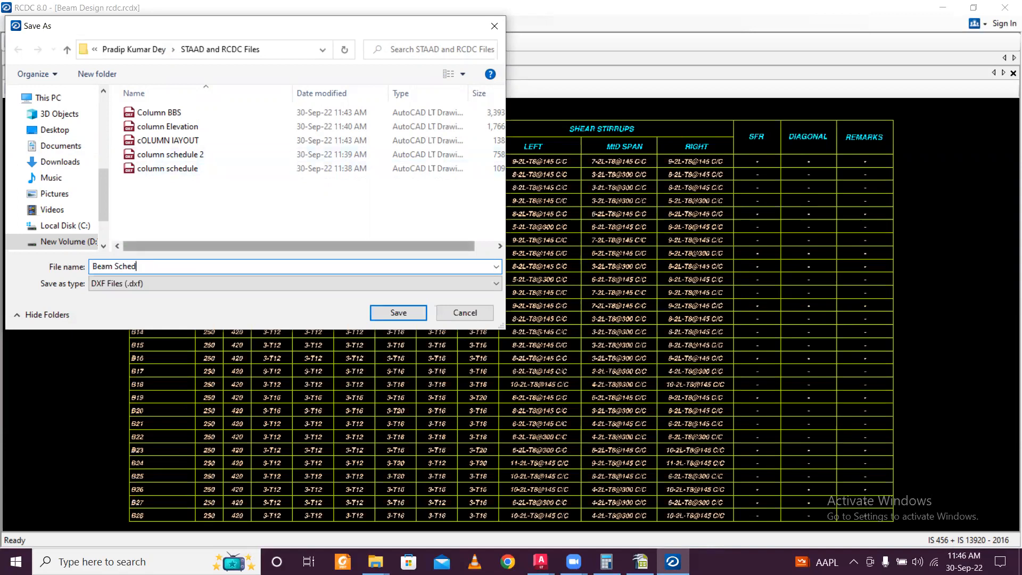
{"action": "left_click", "coordinate": [397, 313]}
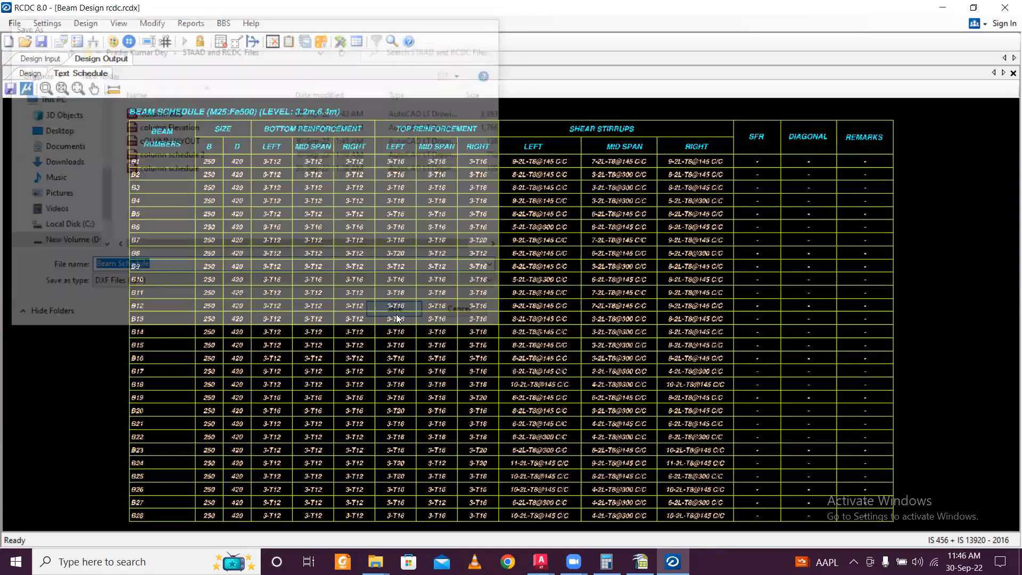
Step: Generate the elevation and section drawings for all beams
{"action": "left_click", "coordinate": [191, 23]}
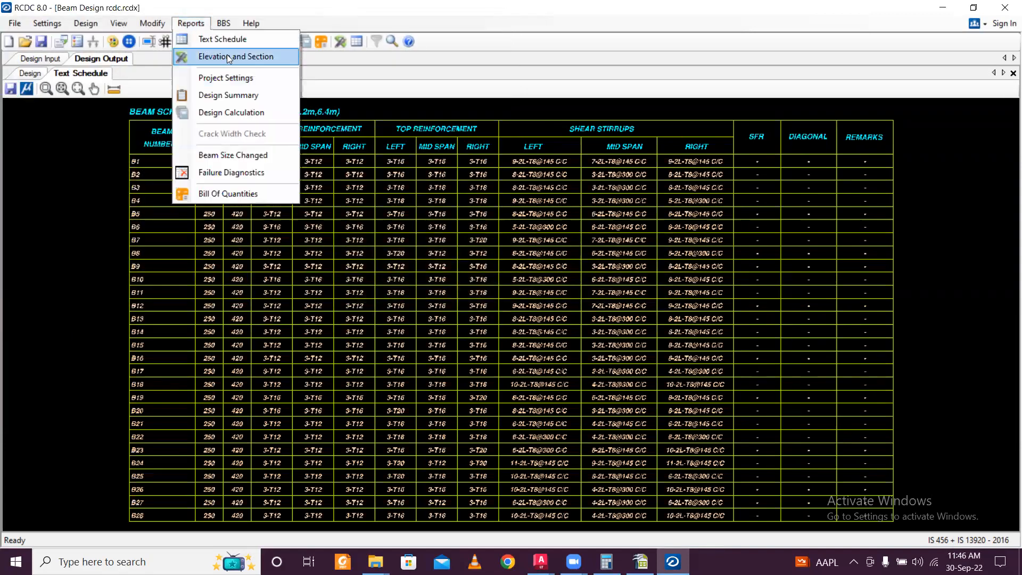
{"action": "left_click", "coordinate": [227, 55]}
{"action": "left_click", "coordinate": [424, 127]}
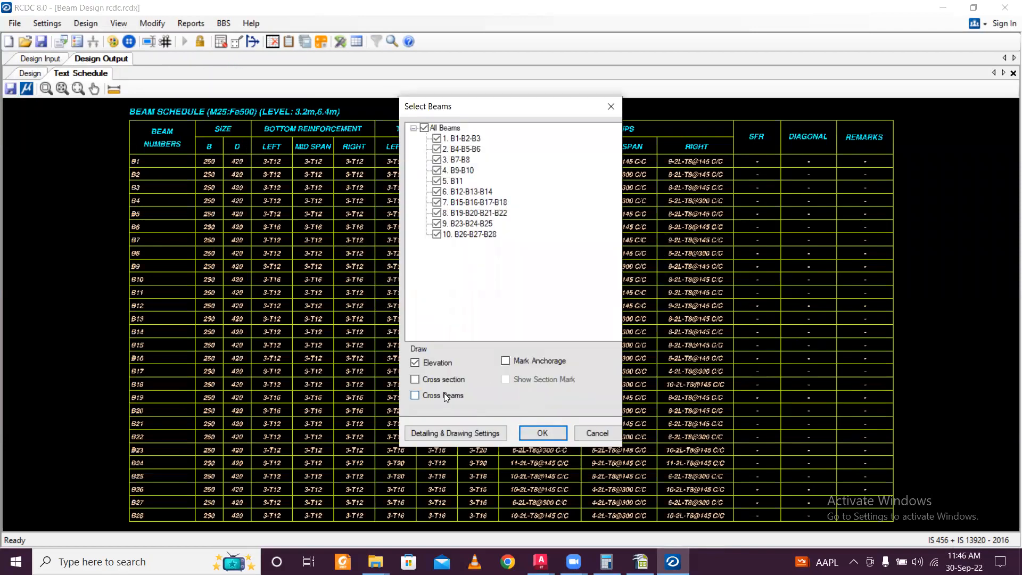
{"action": "left_click", "coordinate": [542, 432]}
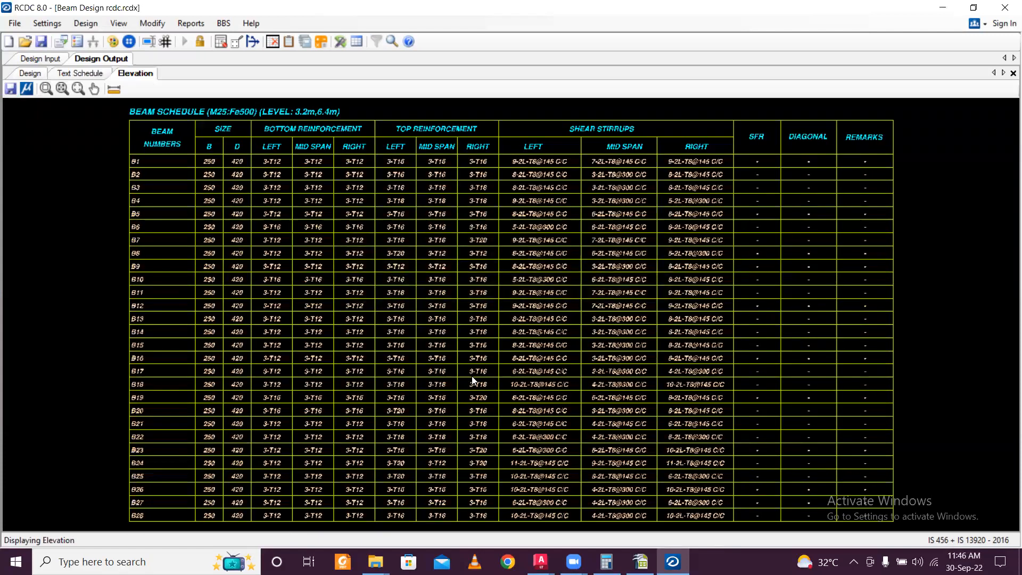
{"action": "scroll", "coordinate": [433, 266], "scroll_direction": "up", "scroll_amount": 5}
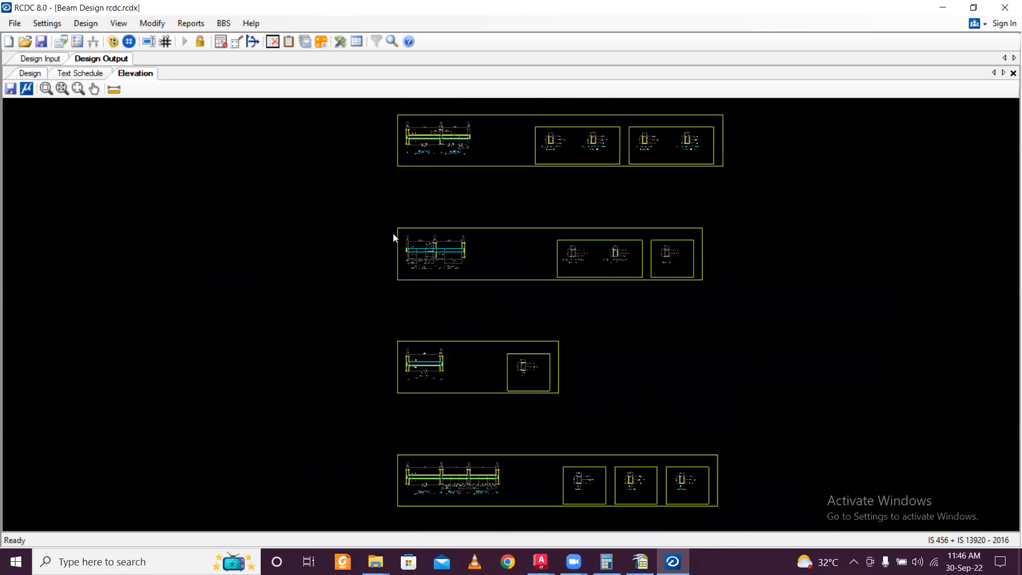
Step: Examine the elevation and cross-sections of beams B9 and B10, and save the project
{"action": "scroll", "coordinate": [447, 253], "scroll_direction": "up", "scroll_amount": 5}
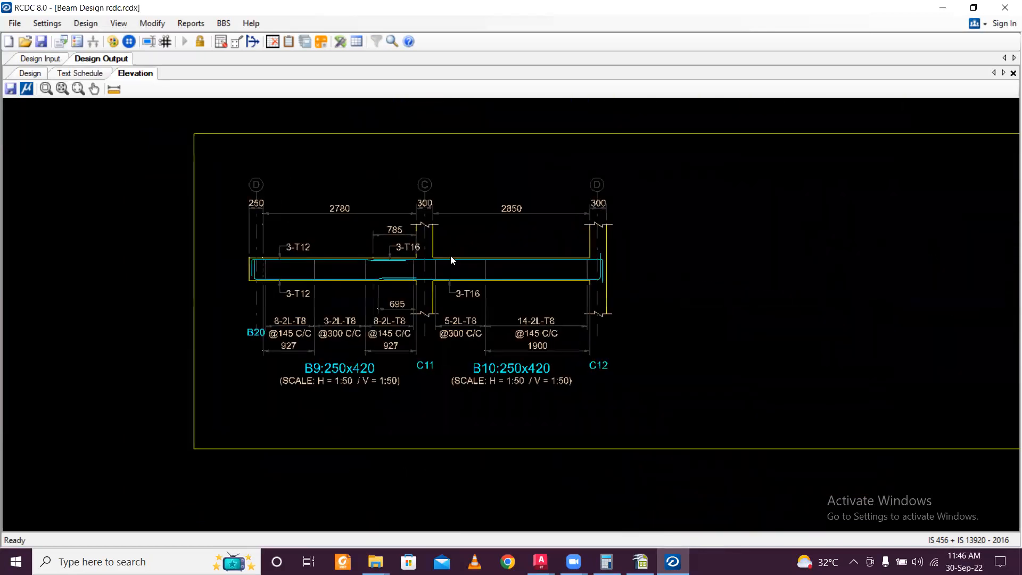
{"action": "middle_click_drag", "start_coordinate": [301, 281], "coordinate": [231, 334]}
{"action": "middle_click_drag", "start_coordinate": [665, 315], "coordinate": [412, 293]}
{"action": "scroll", "coordinate": [410, 290], "scroll_direction": "down", "scroll_amount": 3}
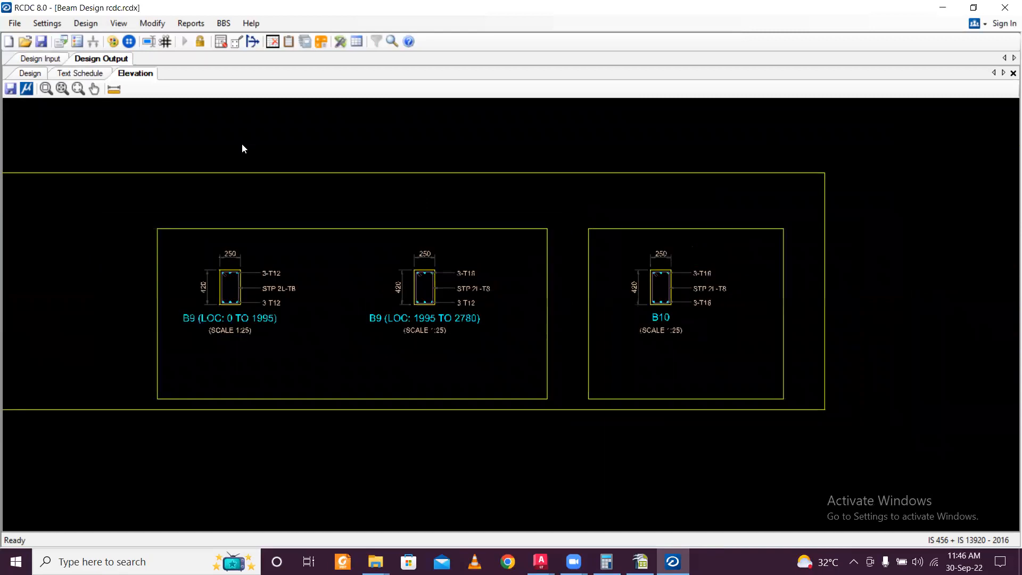
{"action": "left_click", "coordinate": [41, 41]}
Step: Generate the design calculation report for all beams
{"action": "left_click", "coordinate": [181, 24]}
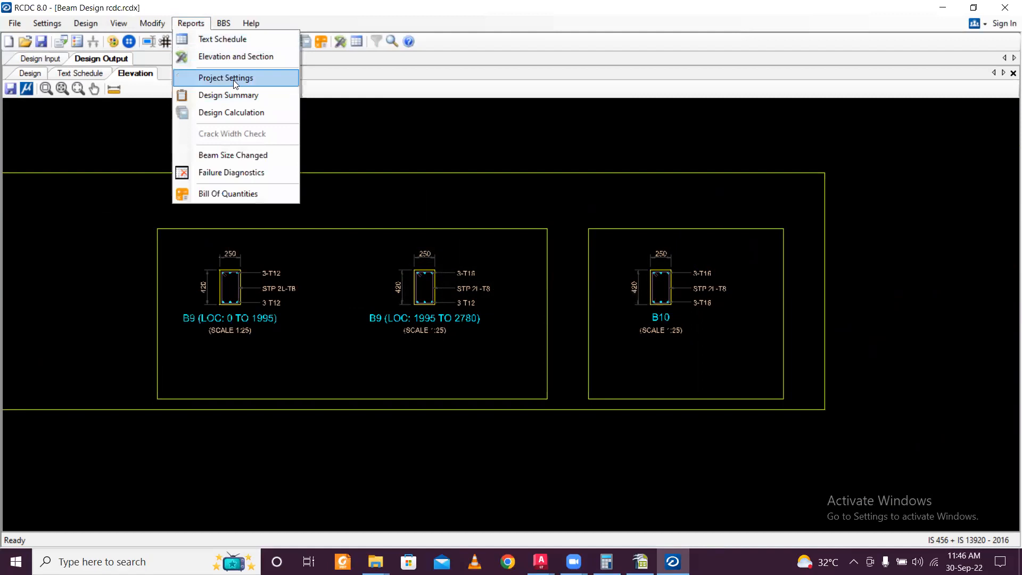
{"action": "left_click", "coordinate": [227, 111]}
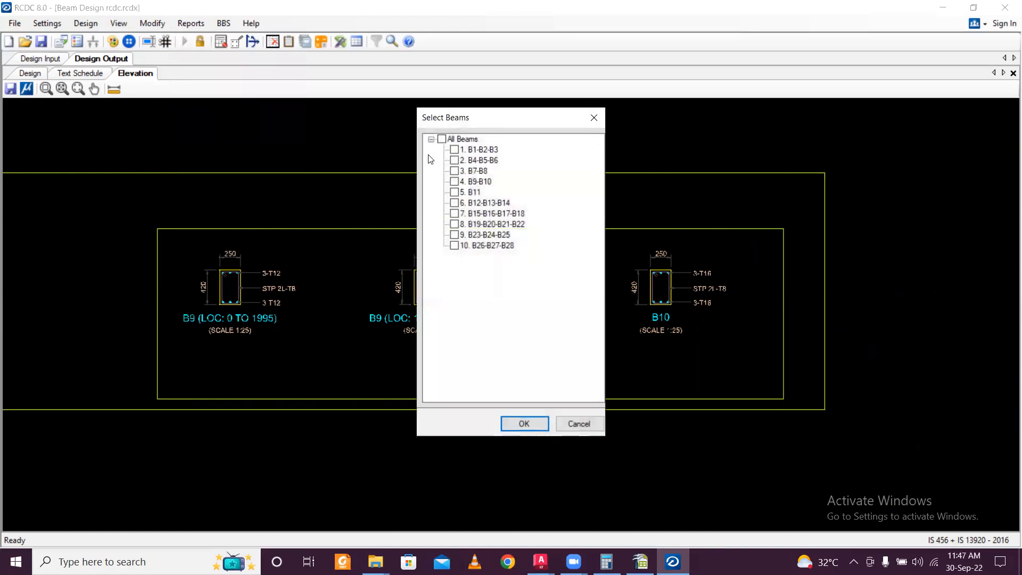
{"action": "left_click", "coordinate": [440, 140]}
{"action": "left_click", "coordinate": [538, 422]}
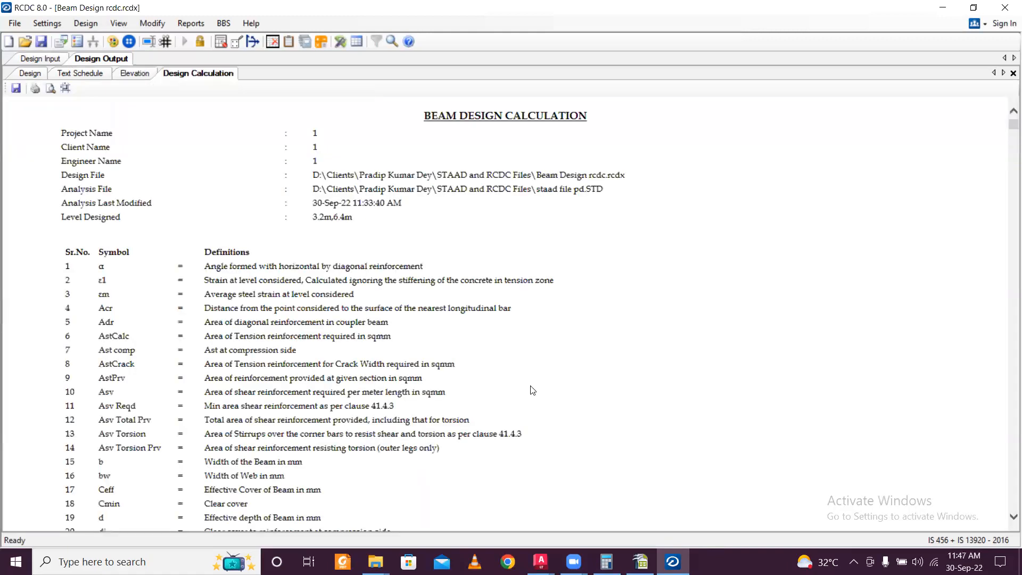
Step: Print the full beam design calculation report to a PDF named "Design Calculations Beam" with Microsoft Print to PDF
{"action": "scroll", "coordinate": [532, 390], "scroll_direction": "down", "scroll_amount": 5}
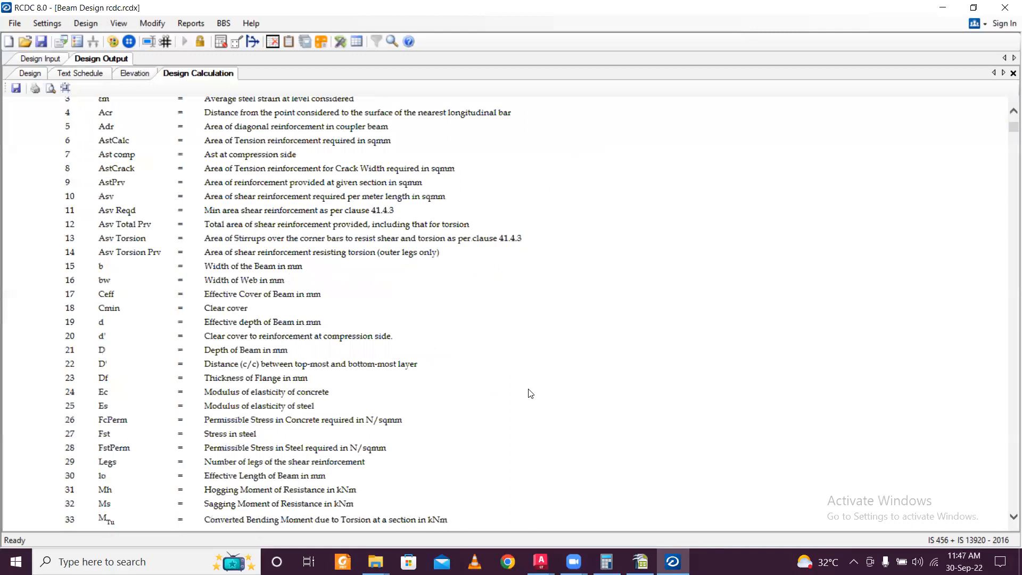
{"action": "scroll", "coordinate": [531, 393], "scroll_direction": "down", "scroll_amount": 10}
{"action": "key", "text": "ctrl+p"}
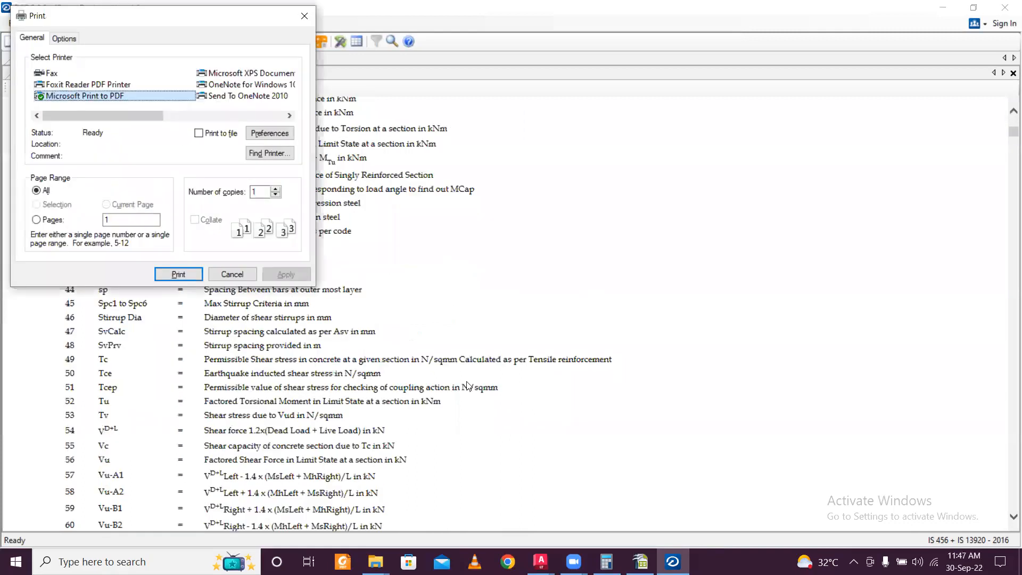
{"action": "left_click", "coordinate": [180, 274]}
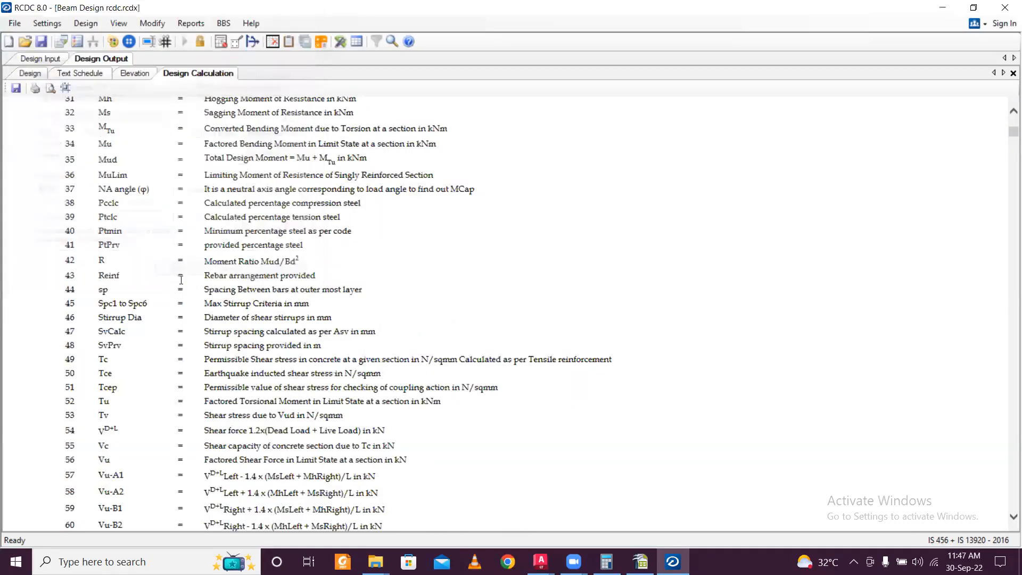
{"action": "left_click", "coordinate": [160, 126]}
{"action": "double_click", "coordinate": [190, 266]}
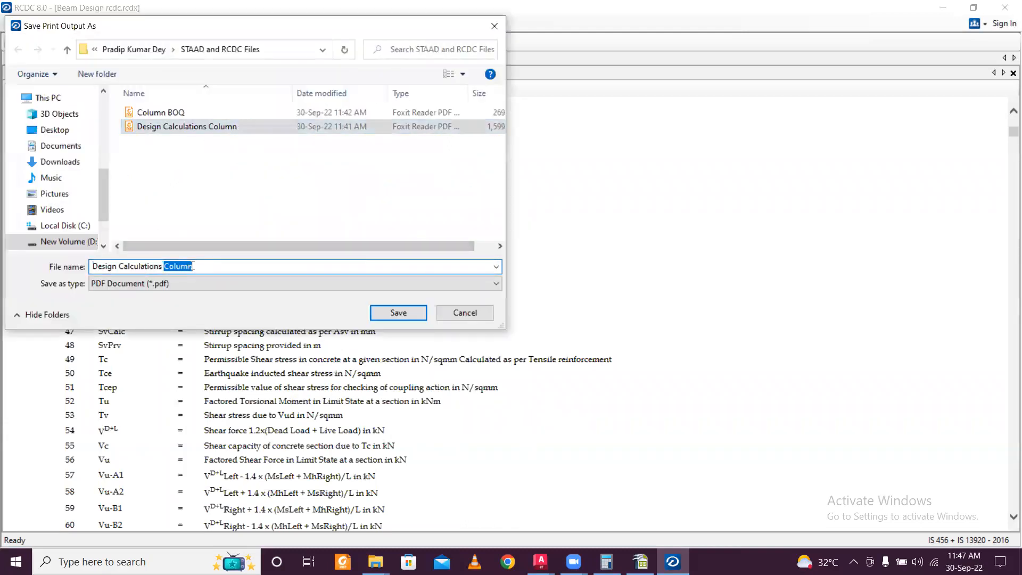
{"action": "type", "text": "Bea"}
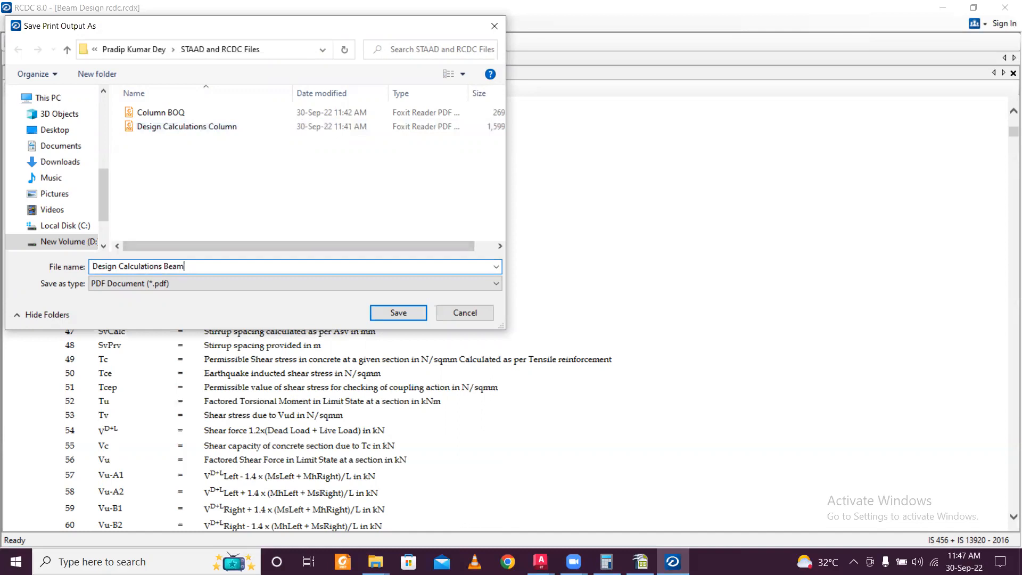
{"action": "left_click", "coordinate": [398, 312]}
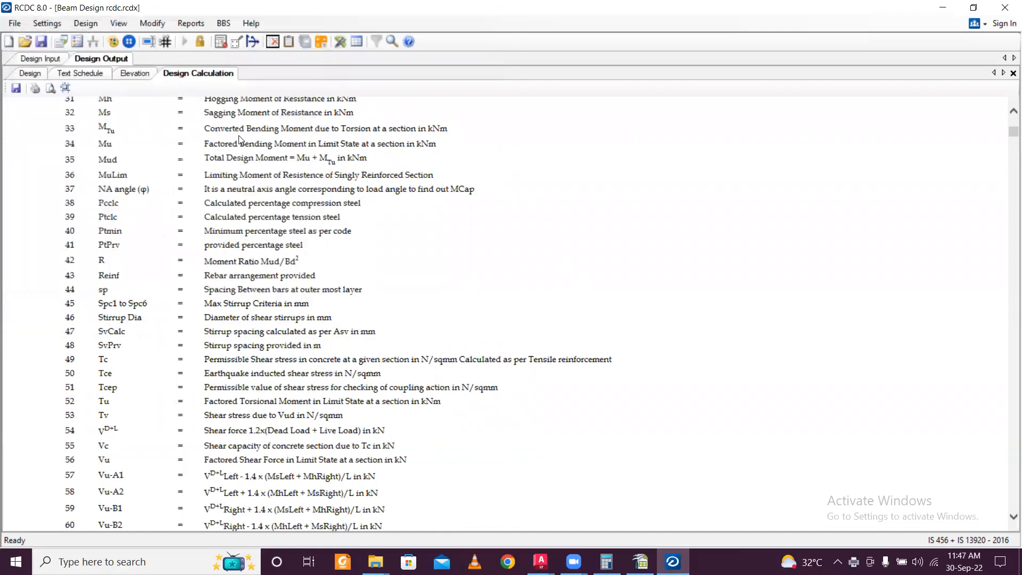
Step: Generate the bar bending schedule for all beams as a drawing on screen
{"action": "left_click", "coordinate": [224, 23]}
{"action": "mouse_move", "coordinate": [203, 28]}
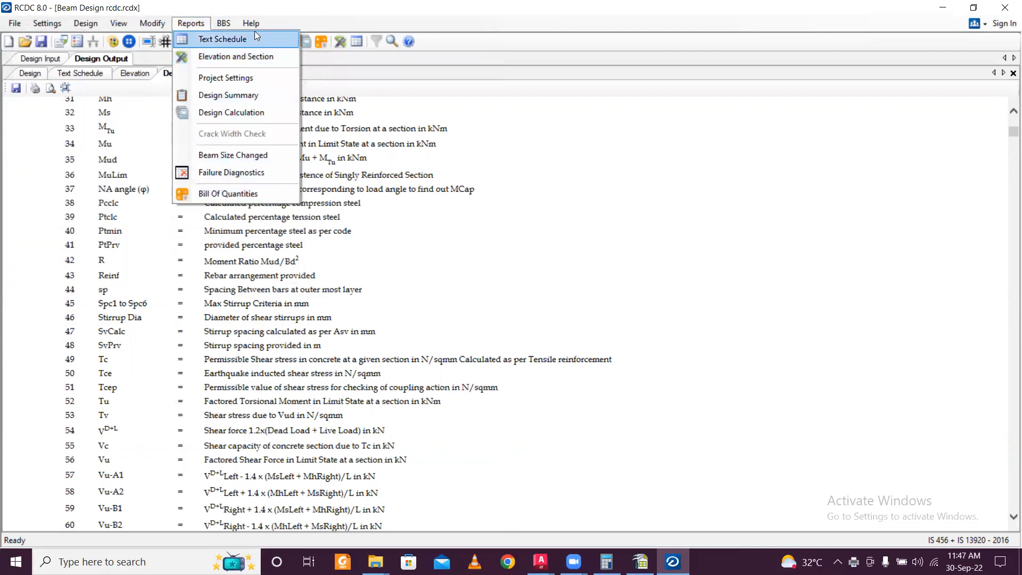
{"action": "left_click", "coordinate": [241, 53]}
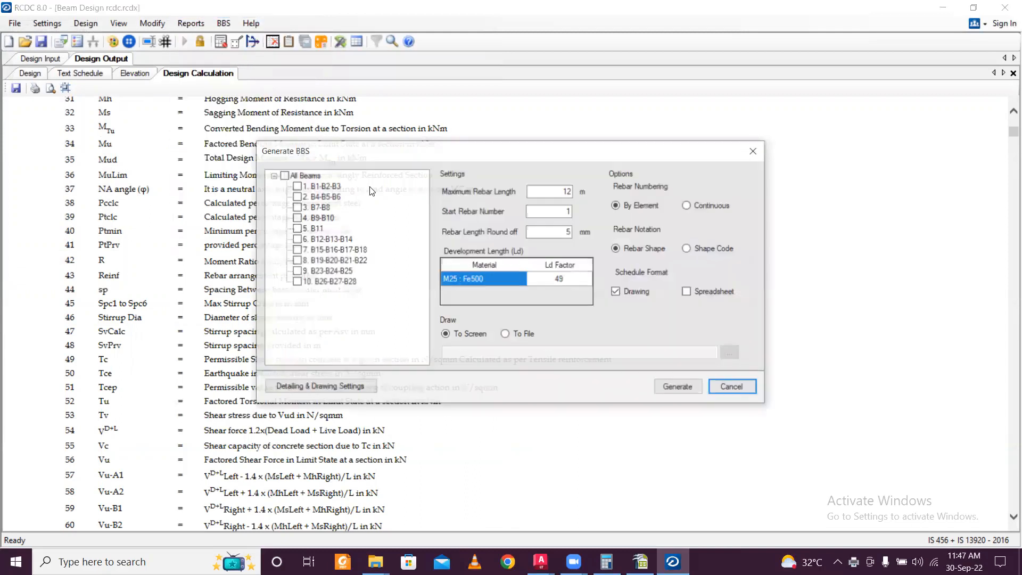
{"action": "left_click", "coordinate": [284, 175]}
{"action": "left_click", "coordinate": [680, 387]}
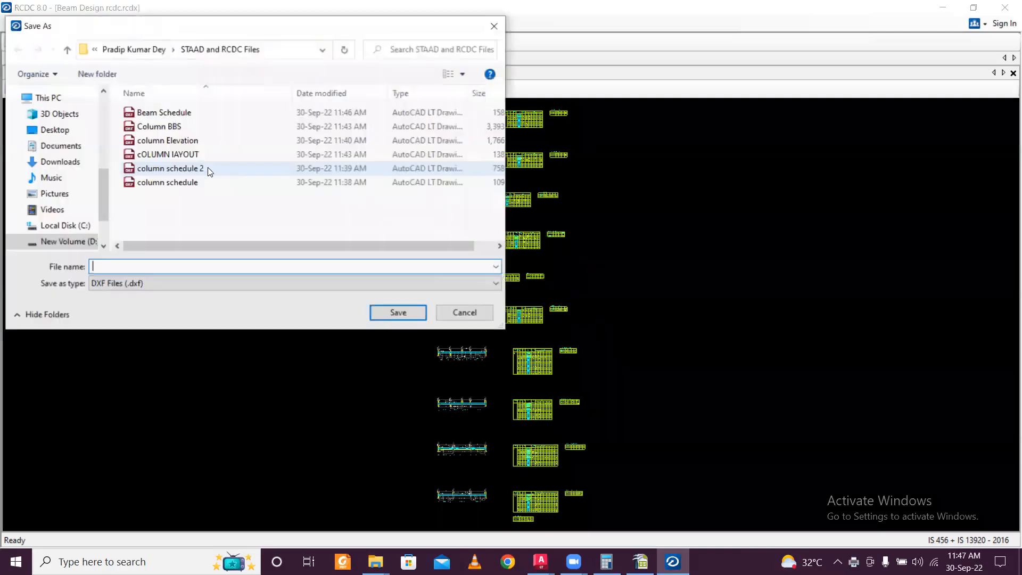
Step: Save the beam bar bending schedule drawing as a DXF file named "Beam BBS"
{"action": "left_click", "coordinate": [188, 126]}
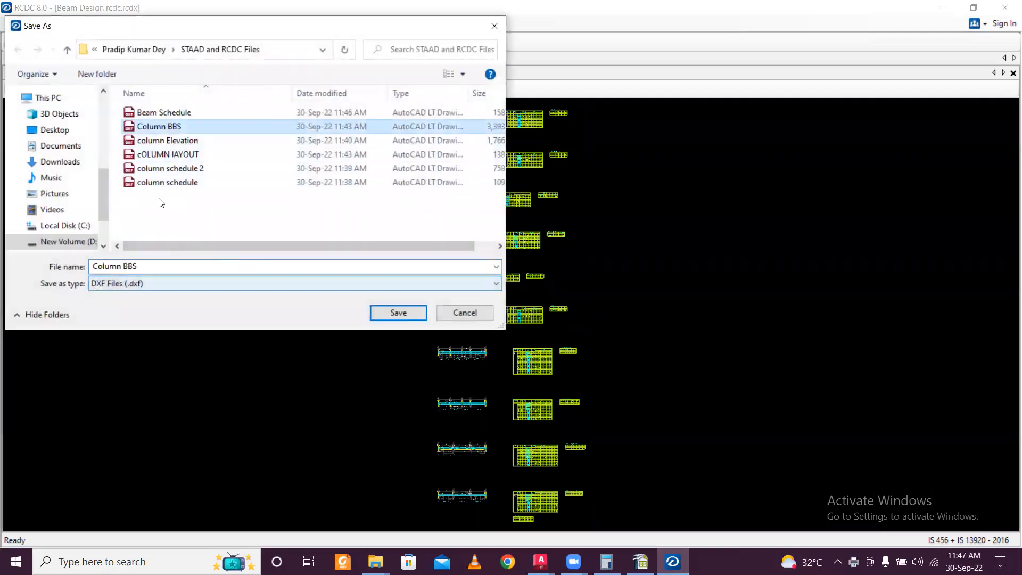
{"action": "double_click", "coordinate": [113, 266]}
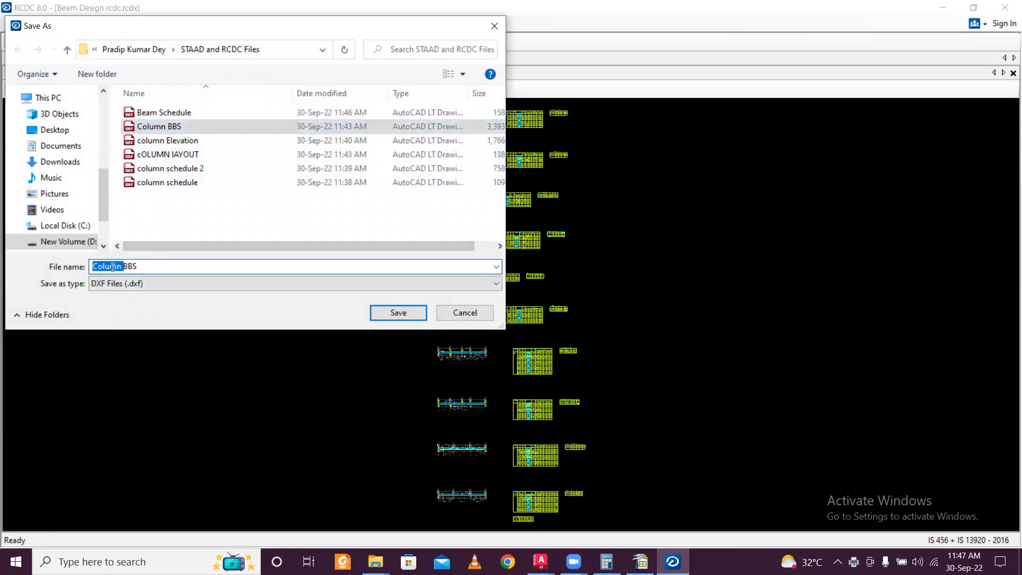
{"action": "type", "text": "Beam"}
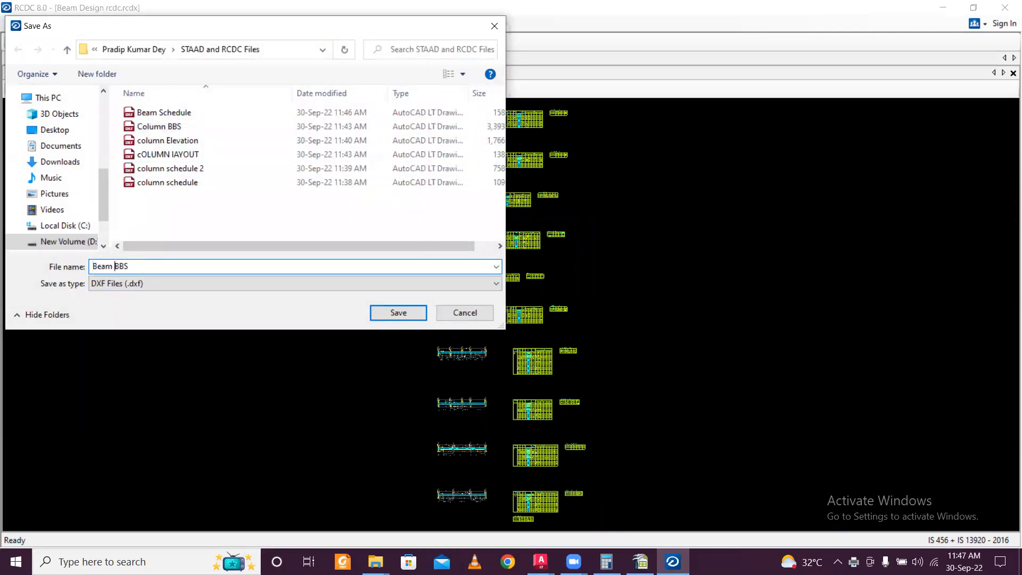
{"action": "left_click", "coordinate": [394, 313]}
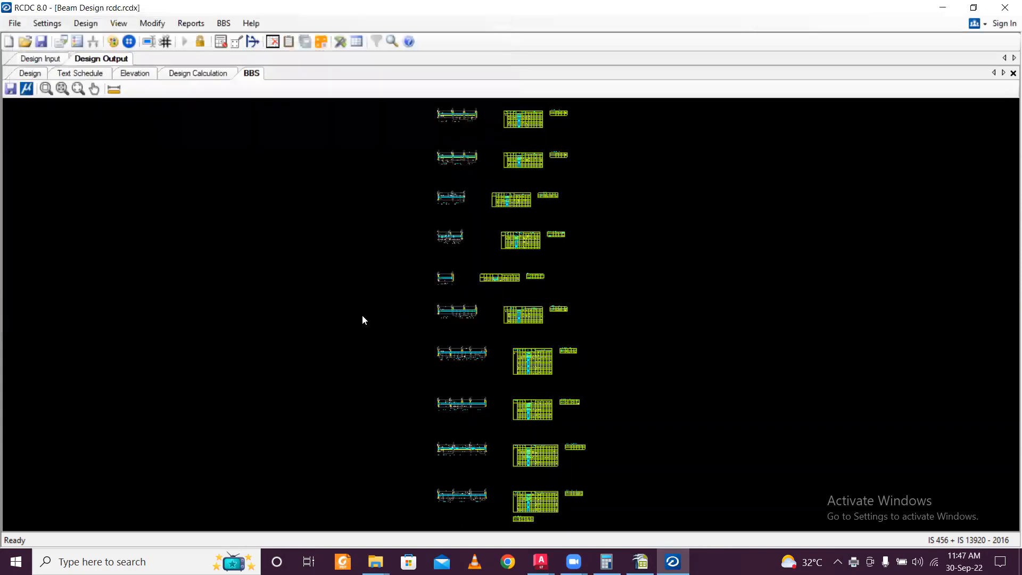
Step: Save the beam design project under its existing name
{"action": "left_click", "coordinate": [224, 24]}
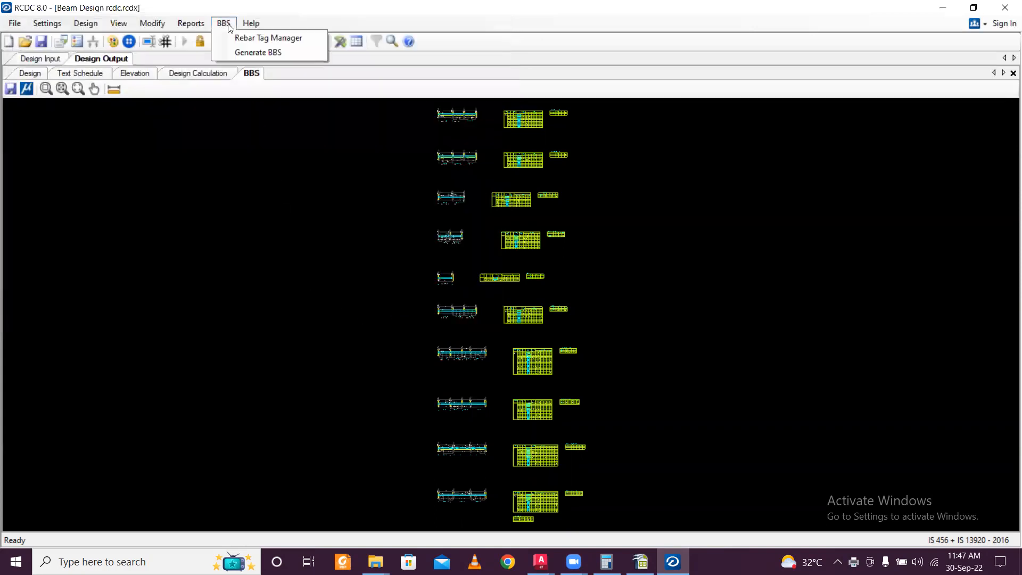
{"action": "left_click", "coordinate": [198, 313]}
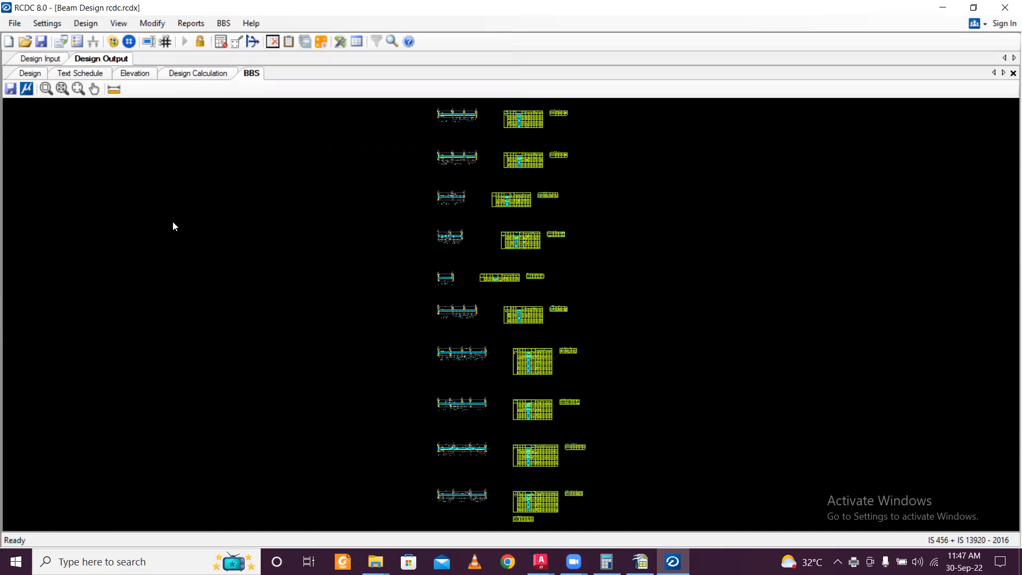
{"action": "key", "text": "ctrl+s"}
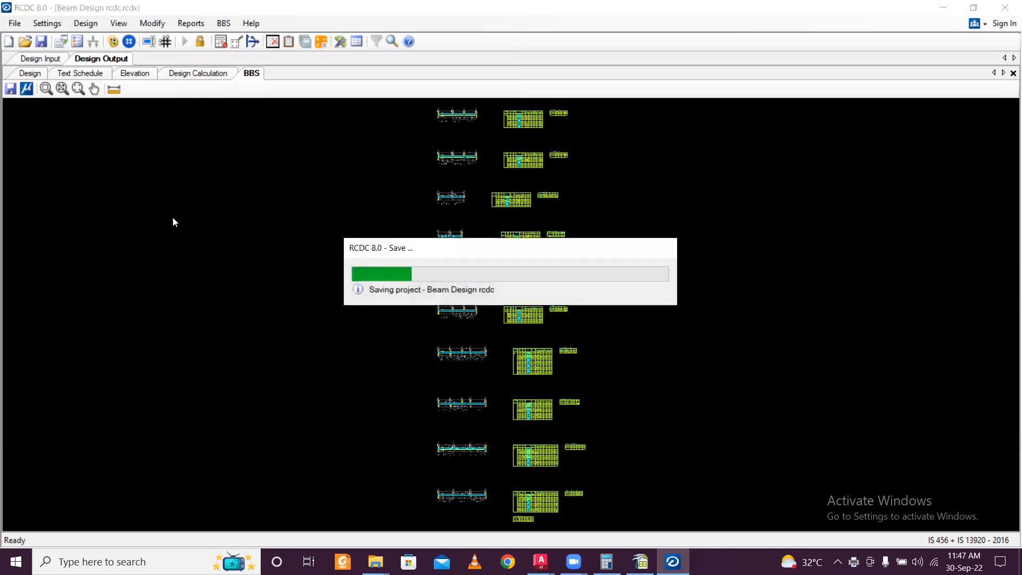
Step: Save the beam layout from the design input as a DXF file named "Beam Layout"
{"action": "left_click", "coordinate": [36, 74]}
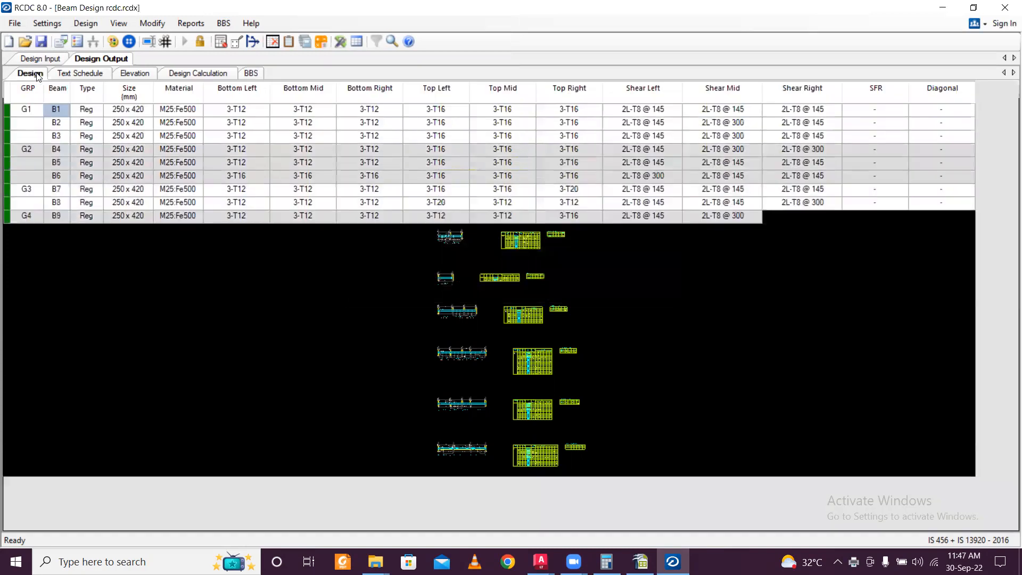
{"action": "left_click", "coordinate": [42, 59]}
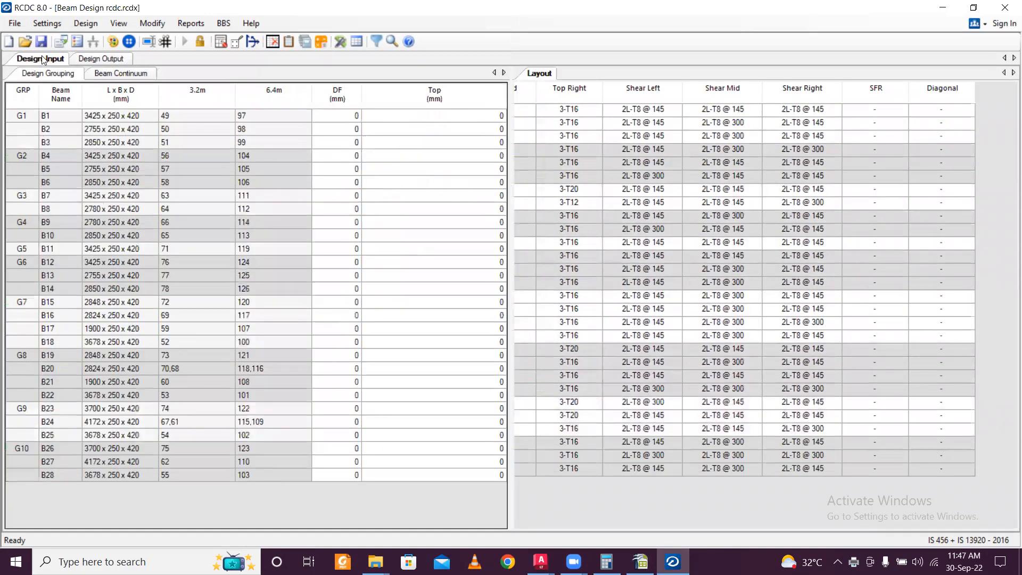
{"action": "scroll", "coordinate": [791, 282], "scroll_direction": "up", "scroll_amount": 1}
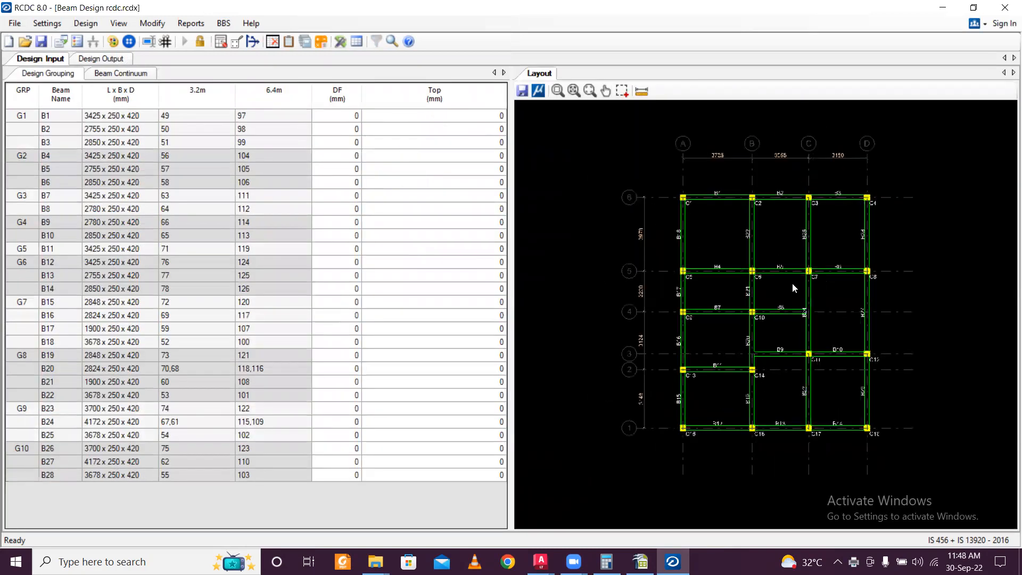
{"action": "left_click", "coordinate": [522, 91]}
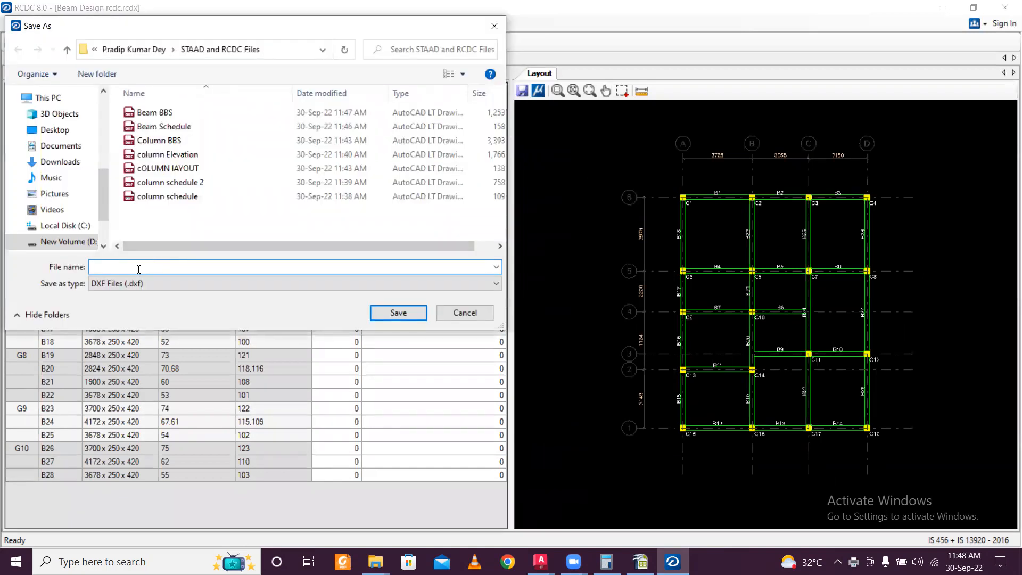
{"action": "type", "text": "Beam "}
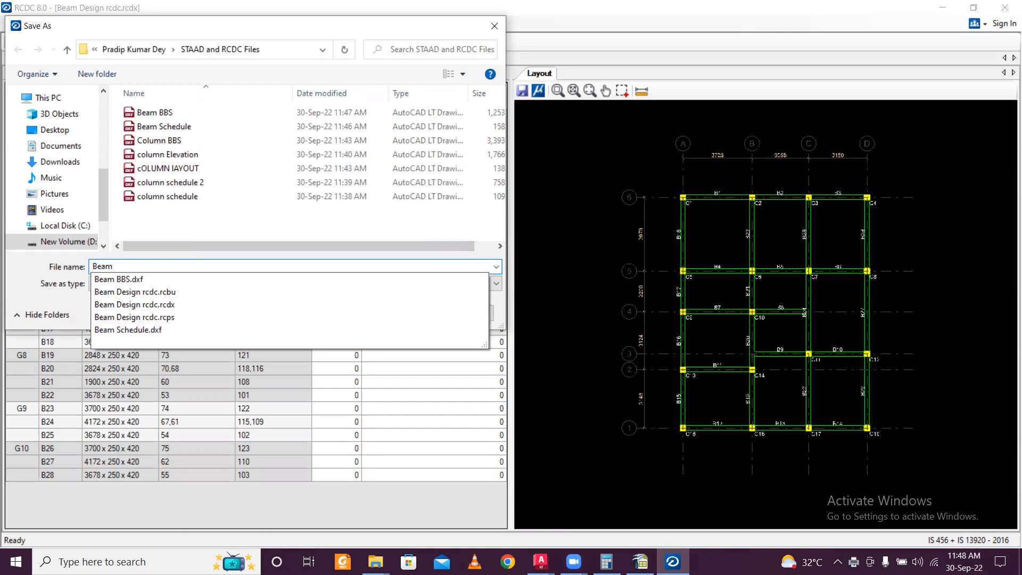
{"action": "type", "text": "Layout"}
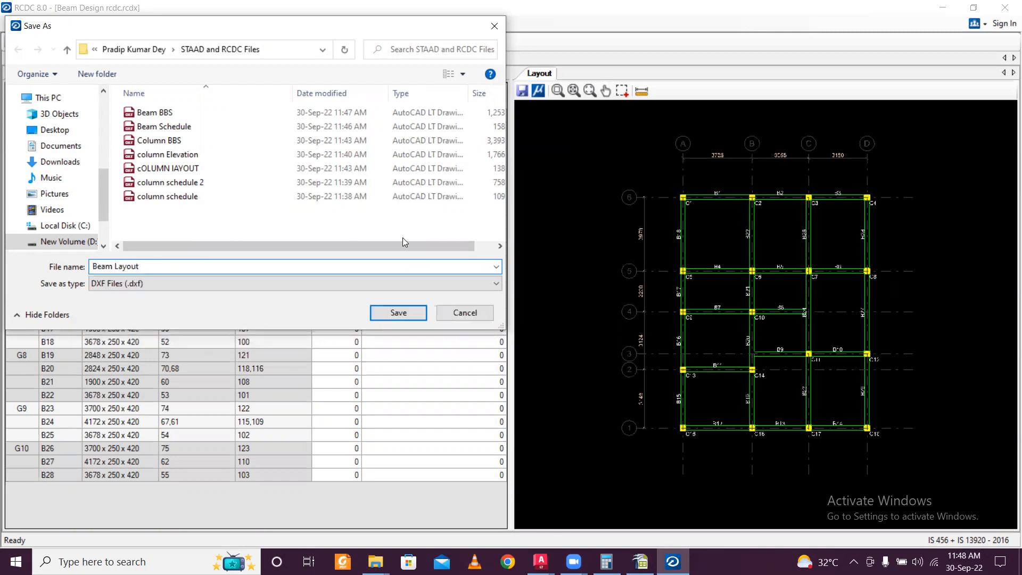
{"action": "left_click", "coordinate": [400, 312]}
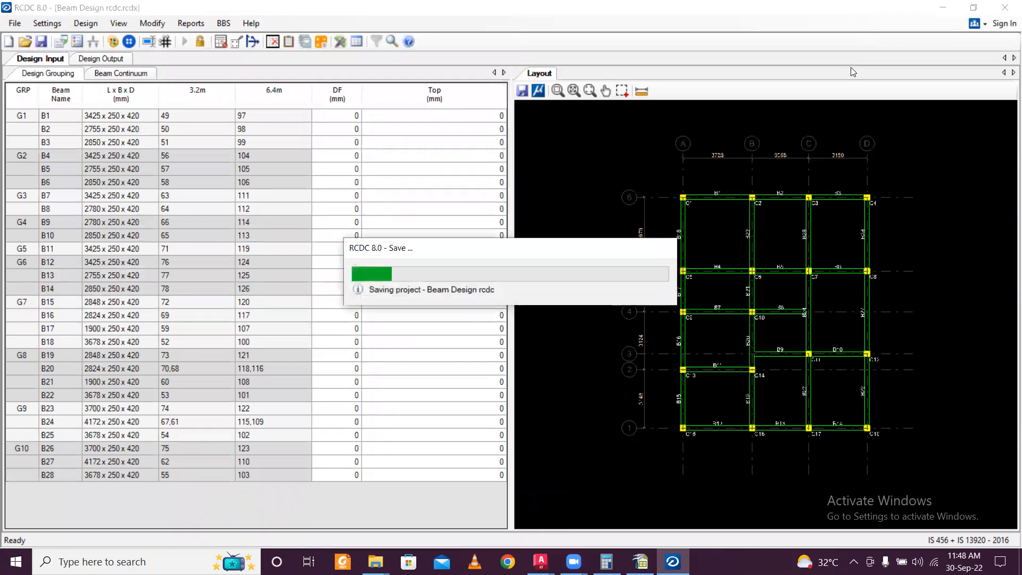
Step: Close the beam project and restart RCDC with the STAAD Advanced Concrete Design licence
{"action": "left_click", "coordinate": [1005, 7]}
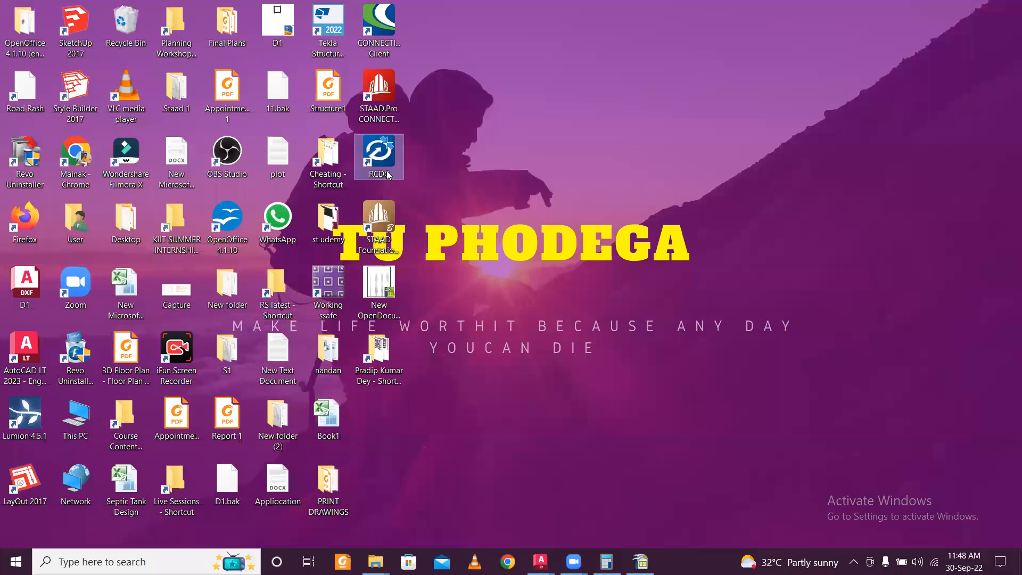
{"action": "double_click", "coordinate": [379, 160]}
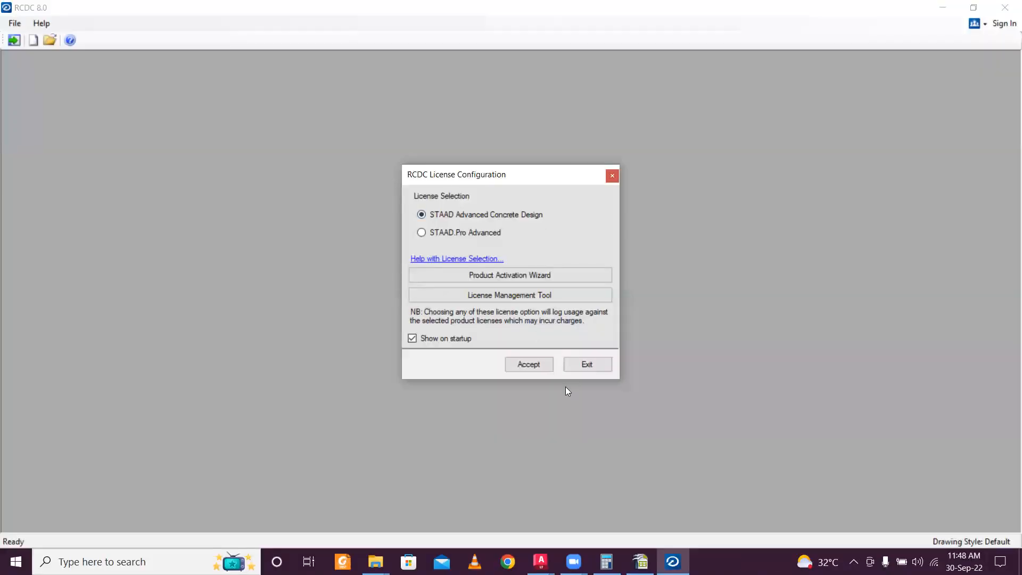
{"action": "left_click", "coordinate": [526, 363]}
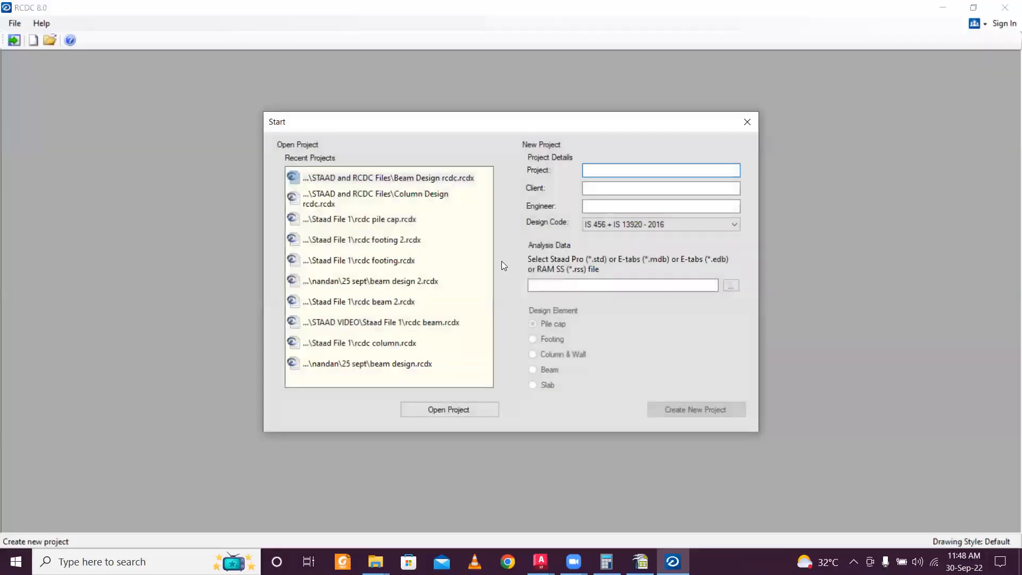
Step: Enter 1 as the project, client and engineer for a new project
{"action": "type", "text": "1"}
{"action": "left_click", "coordinate": [607, 187]}
{"action": "type", "text": "1"}
{"action": "left_click", "coordinate": [604, 206]}
{"action": "type", "text": "1"}
Step: Create a Footing design project from the analysis file "staad file pd.STD" in the "STAAD and RCDC Files" folder
{"action": "left_click", "coordinate": [607, 285]}
{"action": "left_click", "coordinate": [730, 286]}
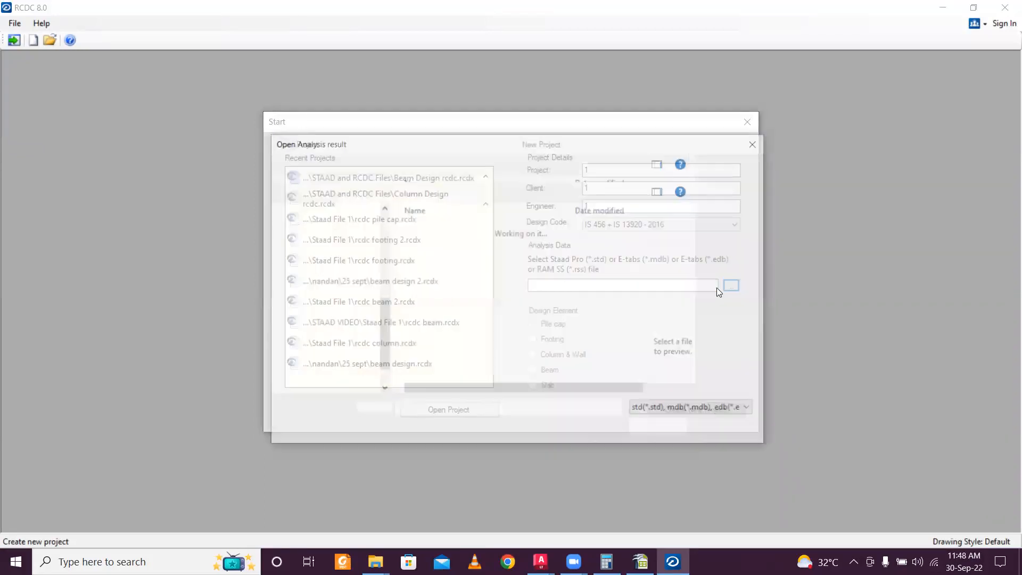
{"action": "left_click", "coordinate": [442, 228]}
{"action": "left_click", "coordinate": [651, 428]}
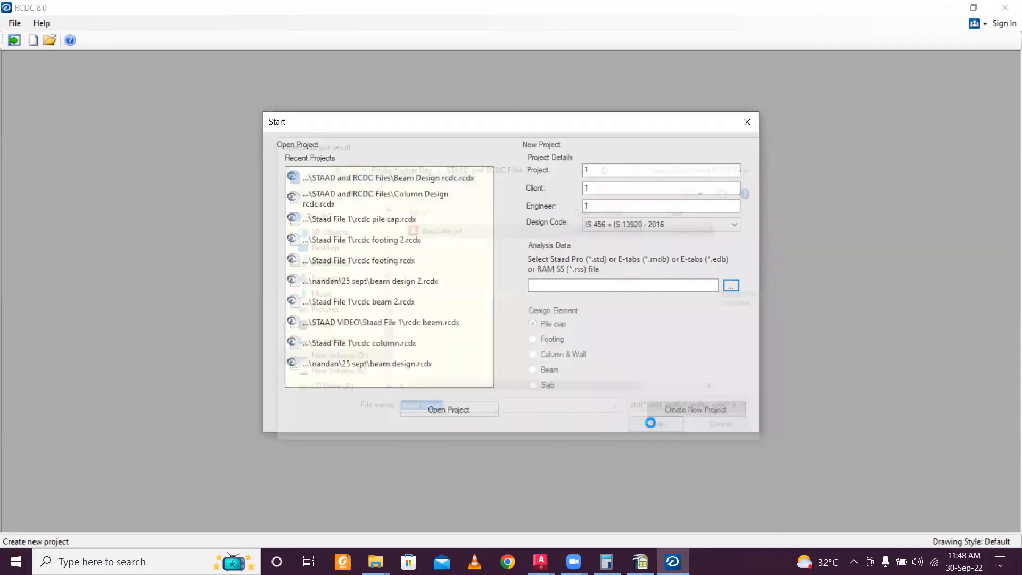
{"action": "left_click", "coordinate": [559, 342]}
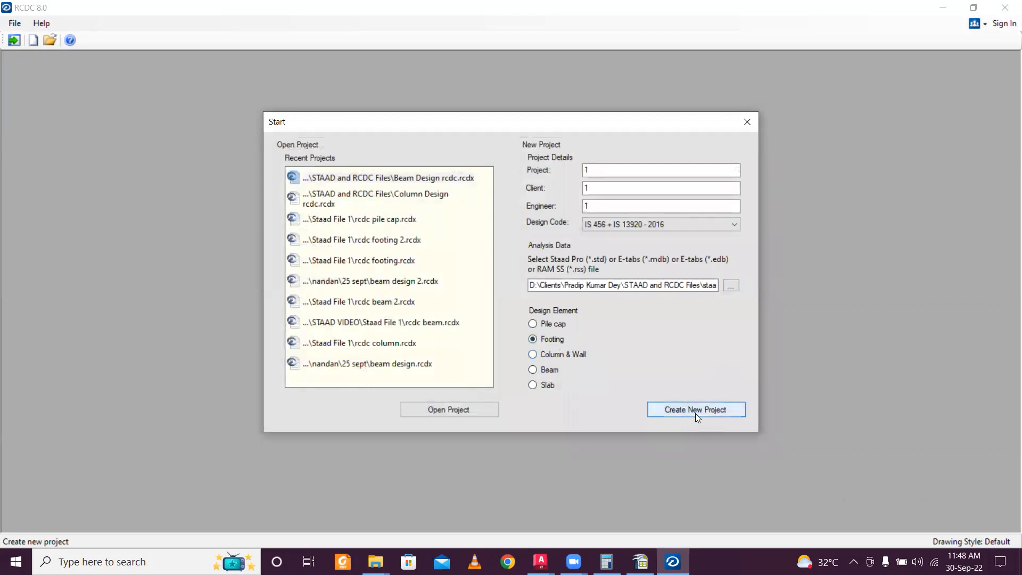
{"action": "left_click", "coordinate": [695, 412]}
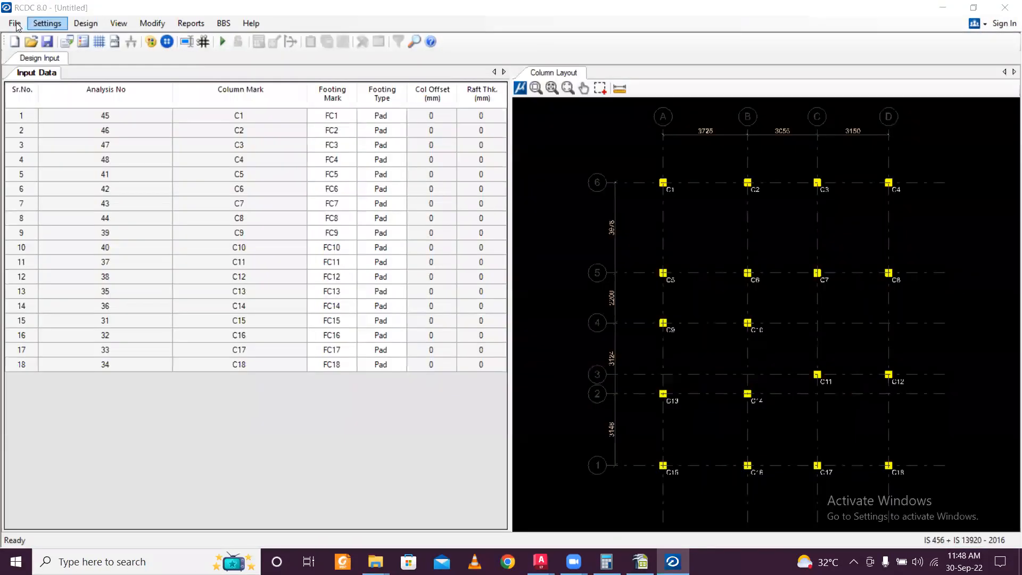
Step: Import the column data from the "Column Design rcdc" project file into the footing project
{"action": "left_click", "coordinate": [16, 24]}
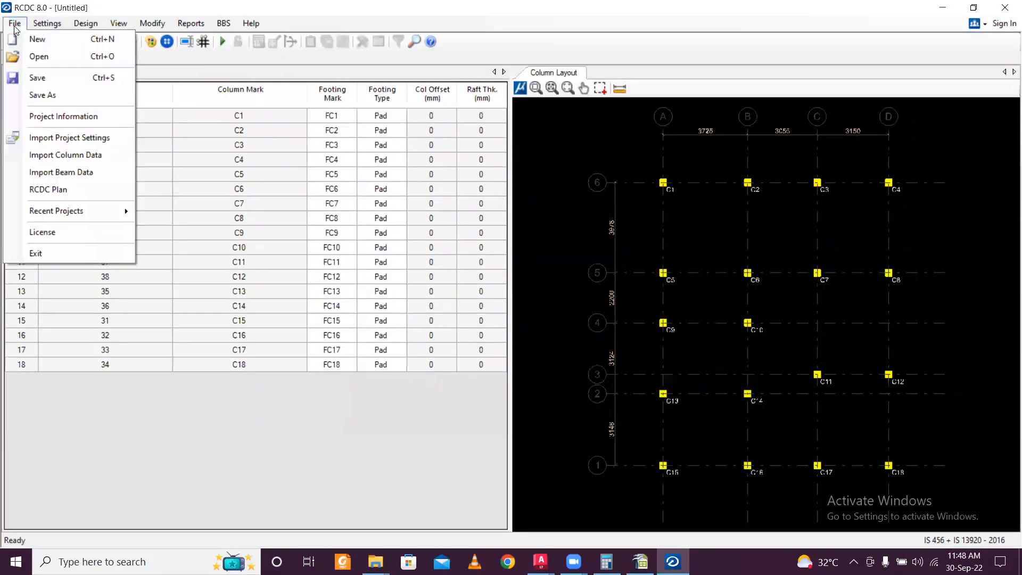
{"action": "left_click", "coordinate": [74, 159]}
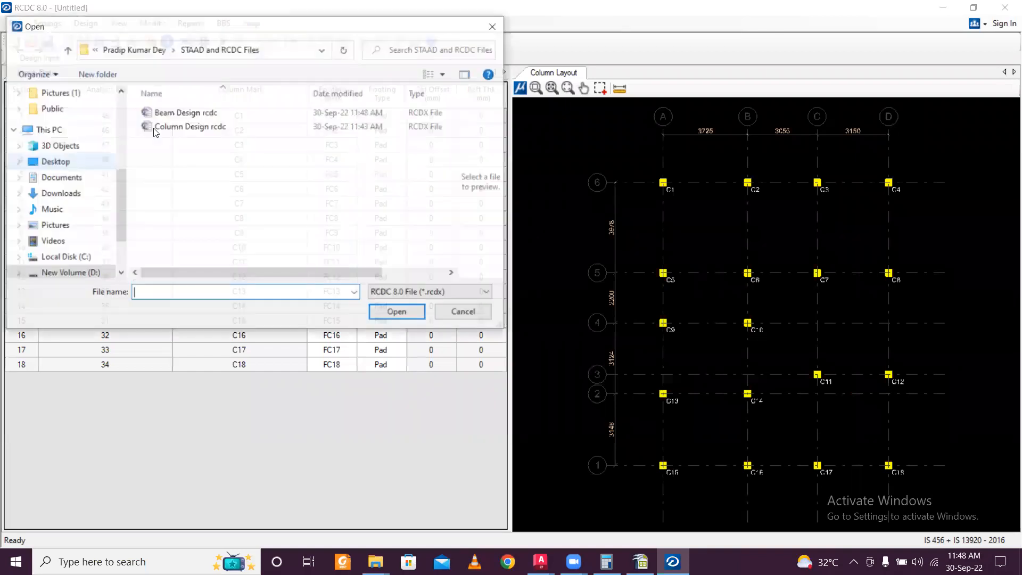
{"action": "left_click", "coordinate": [166, 128]}
{"action": "left_click", "coordinate": [405, 312]}
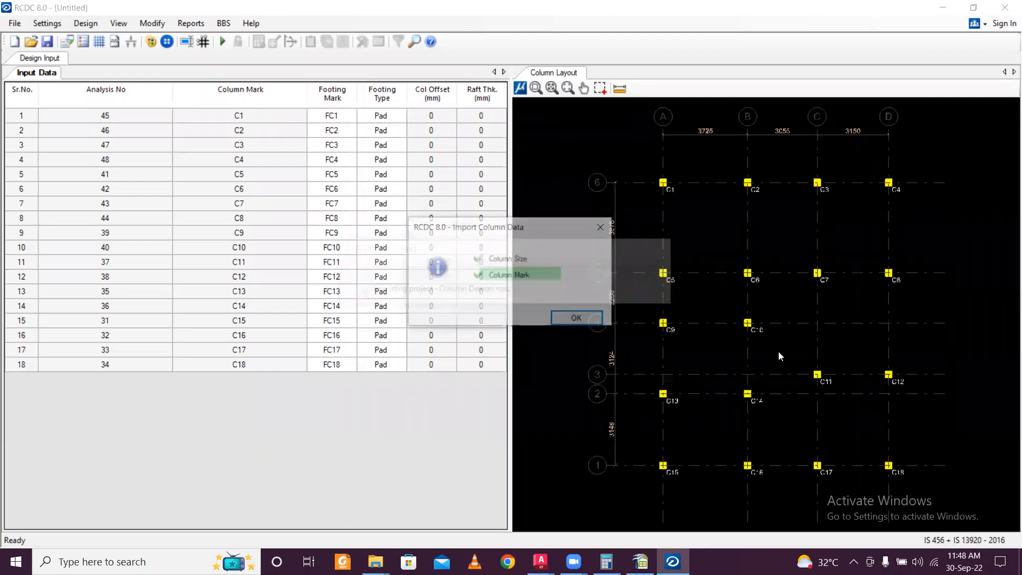
{"action": "left_click", "coordinate": [589, 319]}
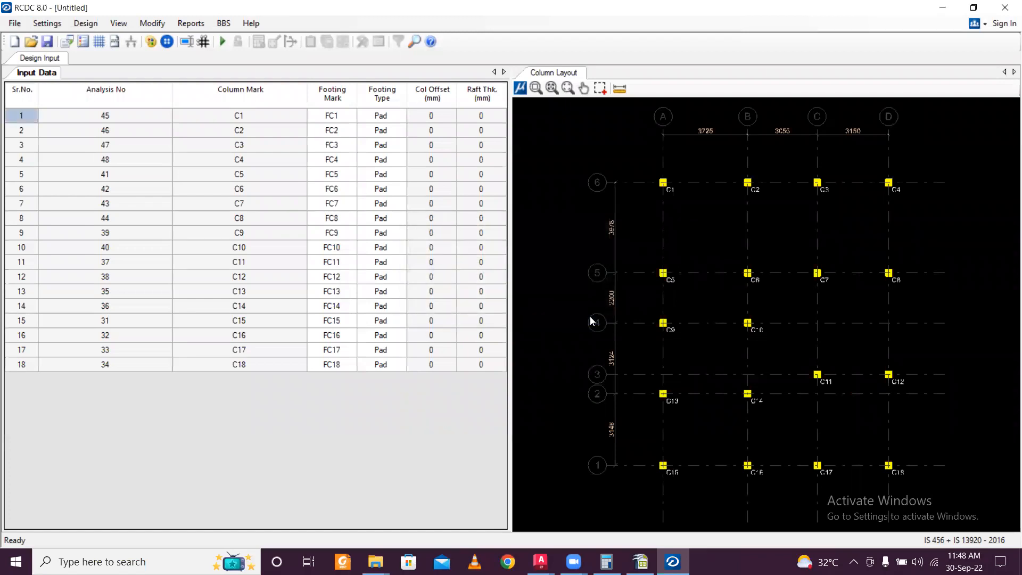
Step: Review the footing reinforcement settings without changing them
{"action": "left_click", "coordinate": [47, 23]}
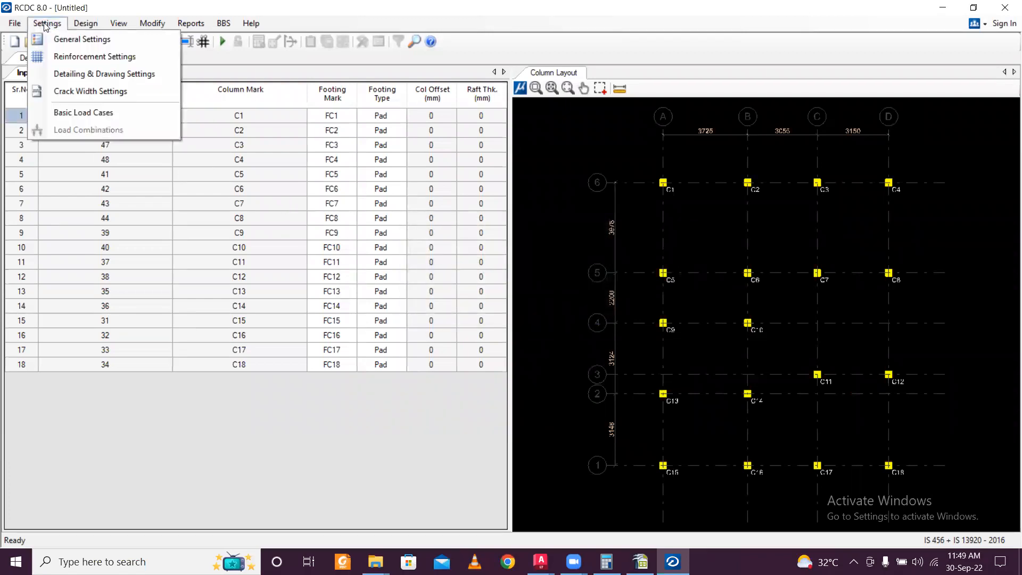
{"action": "left_click", "coordinate": [70, 55]}
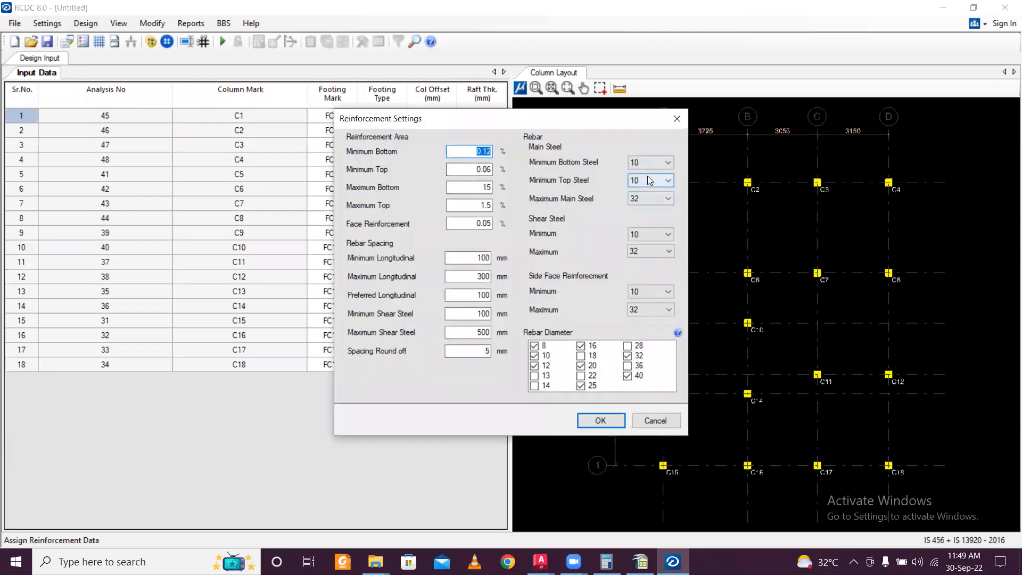
{"action": "left_click", "coordinate": [677, 118]}
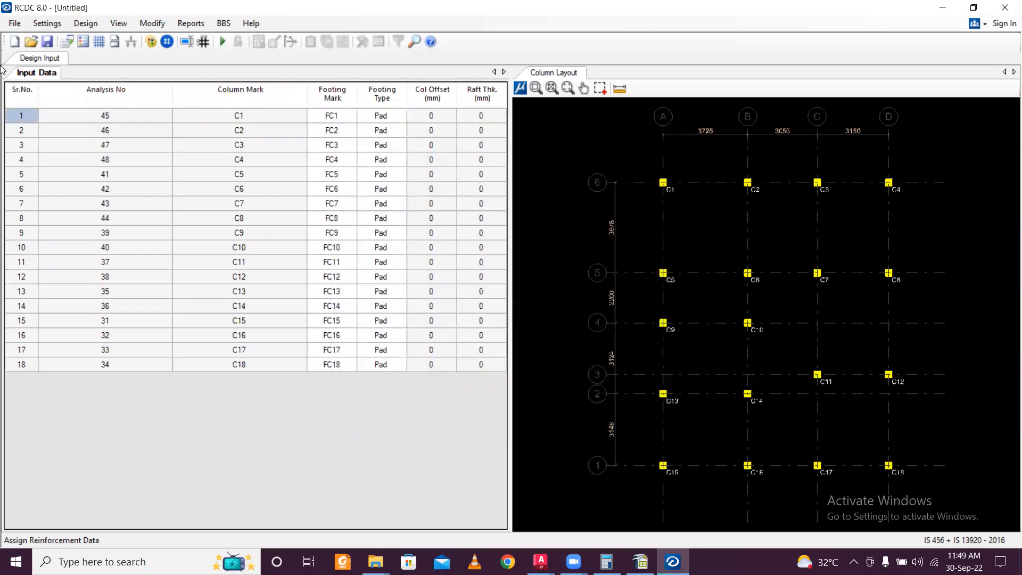
Step: Set the footing's general settings to steel grade Fe550, 75 mm clear cover and 175 kN/sqm net SBC
{"action": "left_click", "coordinate": [47, 25]}
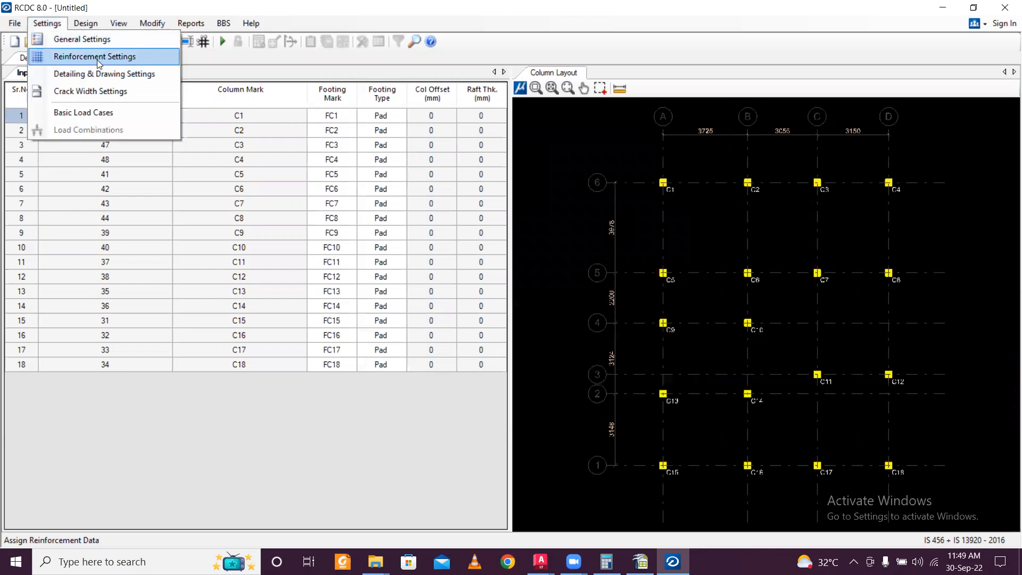
{"action": "left_click", "coordinate": [102, 43]}
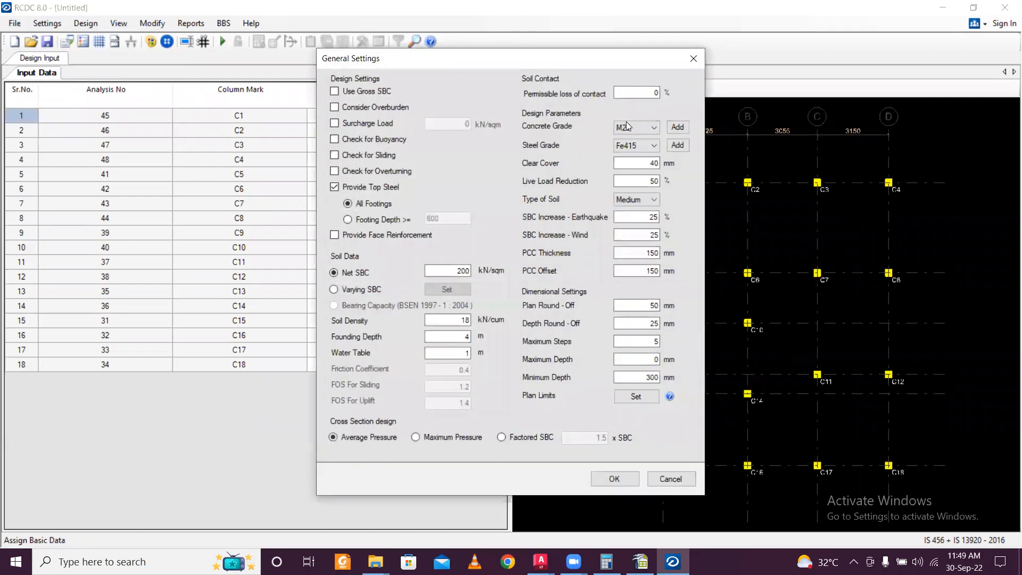
{"action": "left_click", "coordinate": [636, 146]}
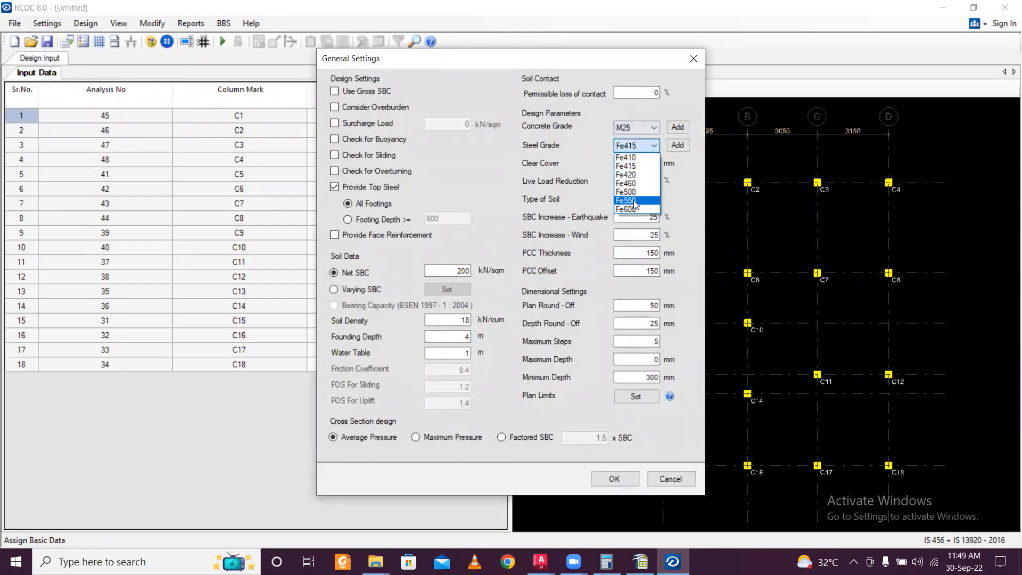
{"action": "left_click", "coordinate": [633, 200]}
{"action": "double_click", "coordinate": [645, 162]}
{"action": "type", "text": "75"}
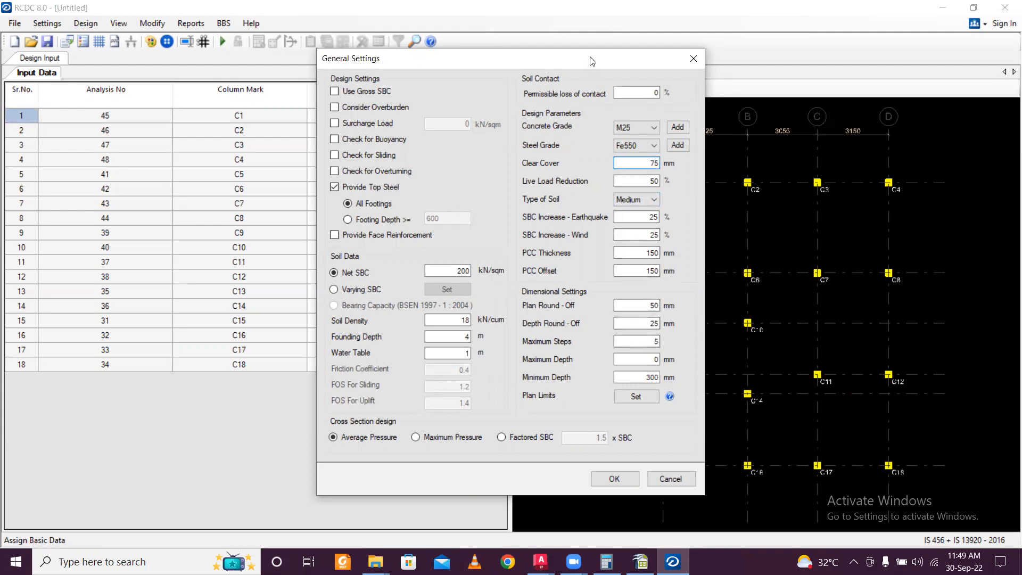
{"action": "left_click_drag", "start_coordinate": [585, 59], "coordinate": [582, 41]}
{"action": "double_click", "coordinate": [452, 242]}
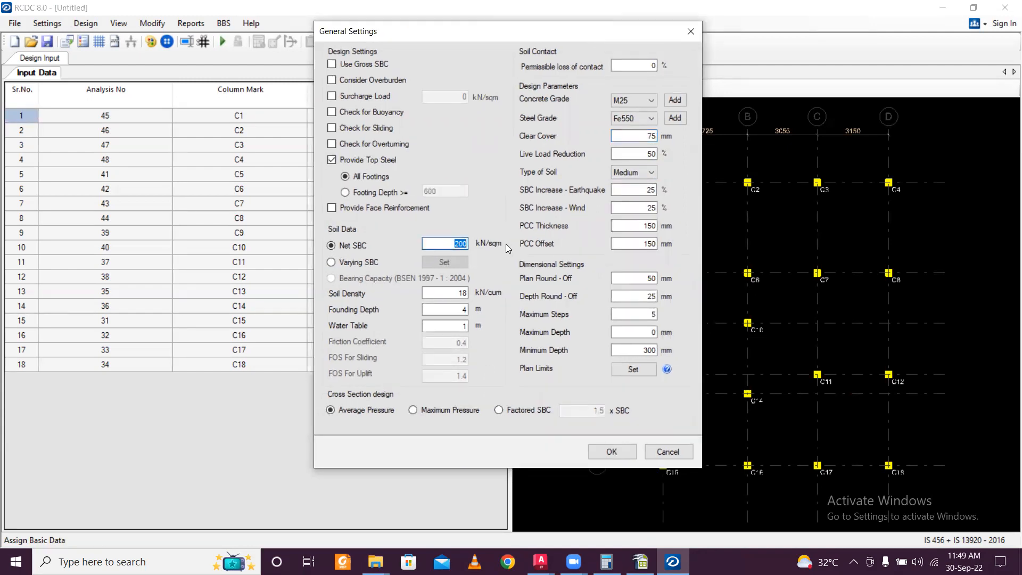
{"action": "type", "text": "175"}
{"action": "left_click", "coordinate": [618, 450]}
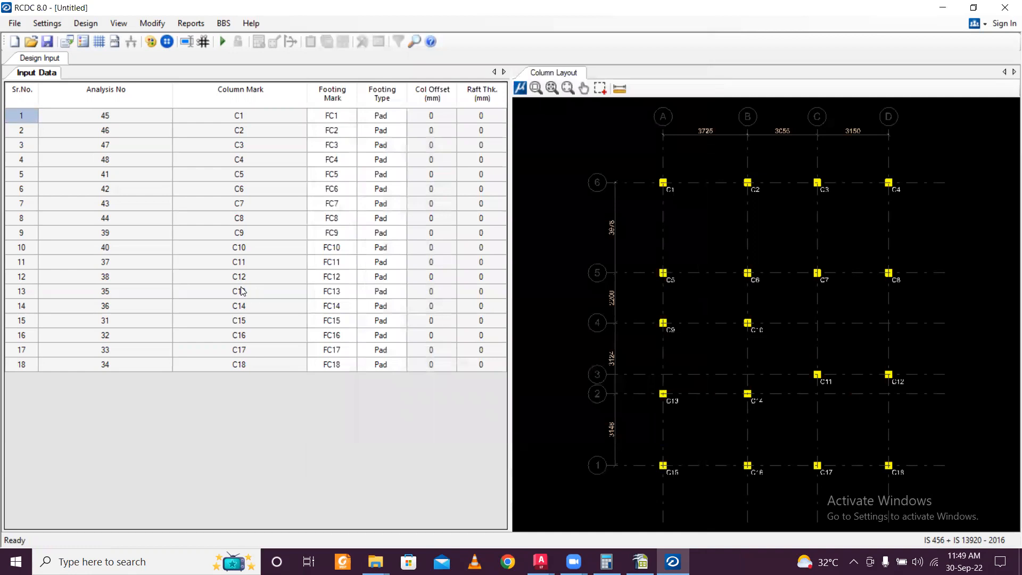
Step: In the basic load cases, assign Earthquake X to LOAD 1: SLX and Earthquake Z to LOAD 2: SLZ
{"action": "left_click", "coordinate": [47, 23]}
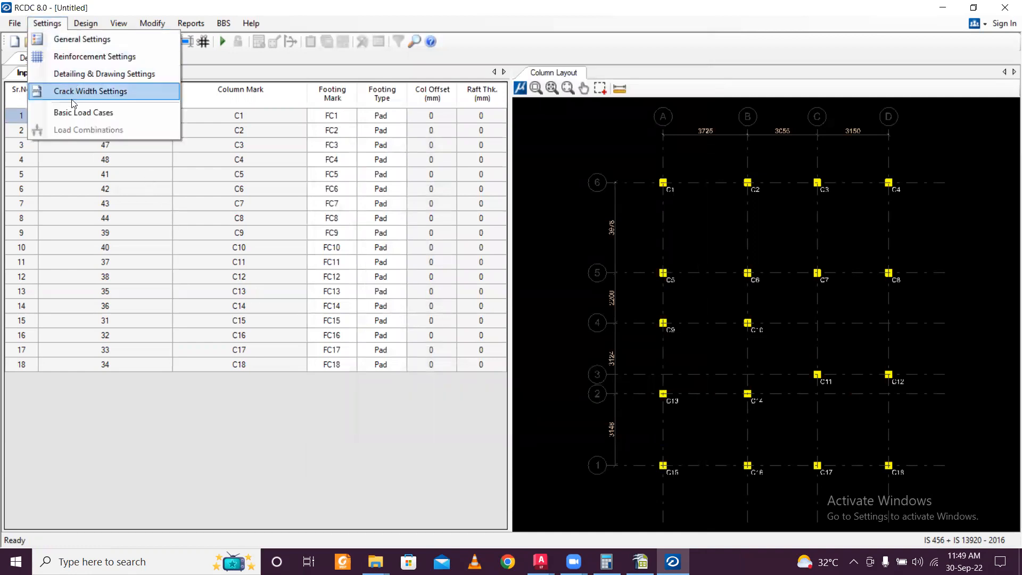
{"action": "left_click", "coordinate": [83, 112]}
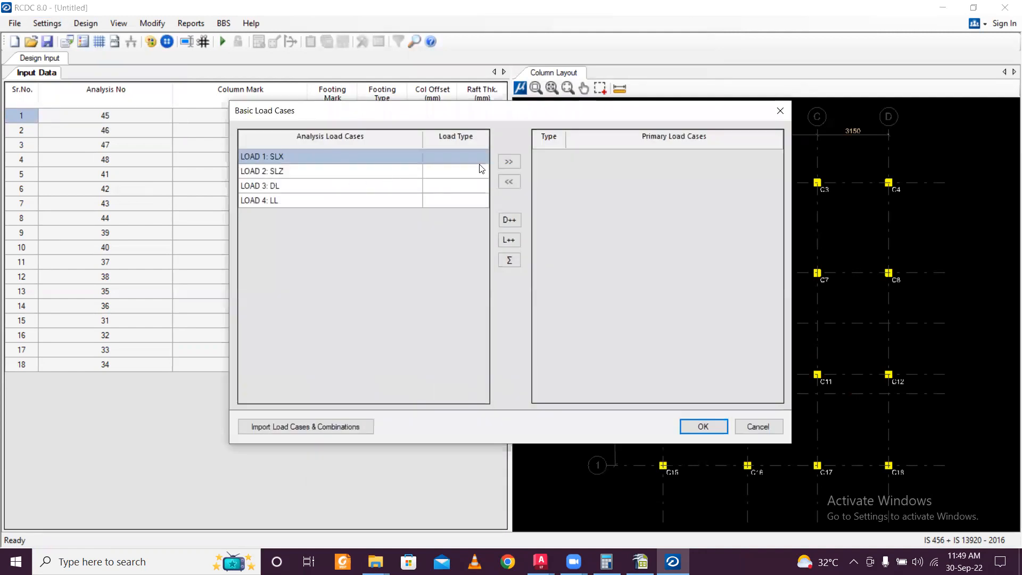
{"action": "left_click", "coordinate": [456, 156]}
{"action": "left_click", "coordinate": [482, 159]}
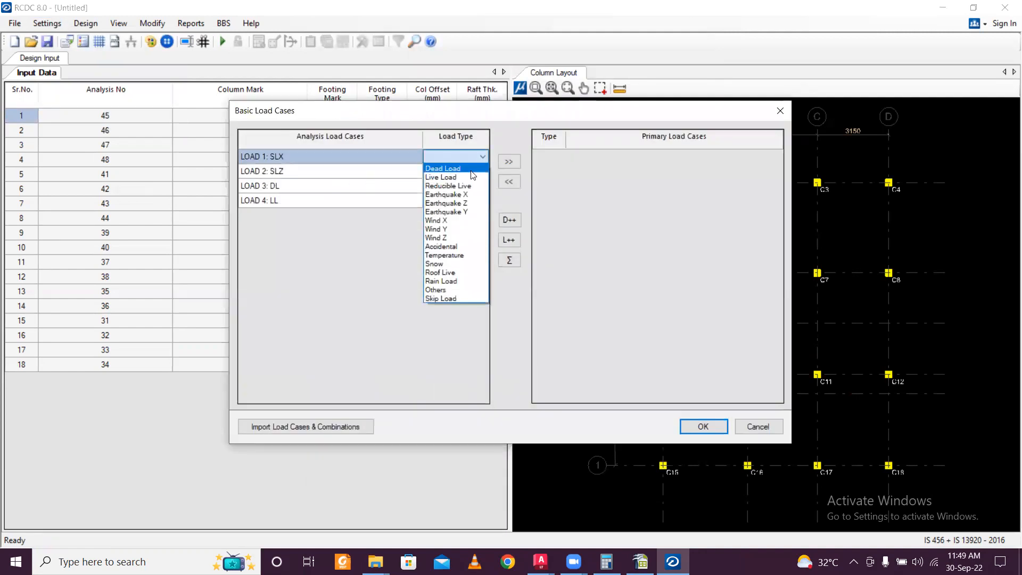
{"action": "left_click", "coordinate": [468, 194]}
{"action": "left_click", "coordinate": [482, 175]}
{"action": "left_click", "coordinate": [481, 172]}
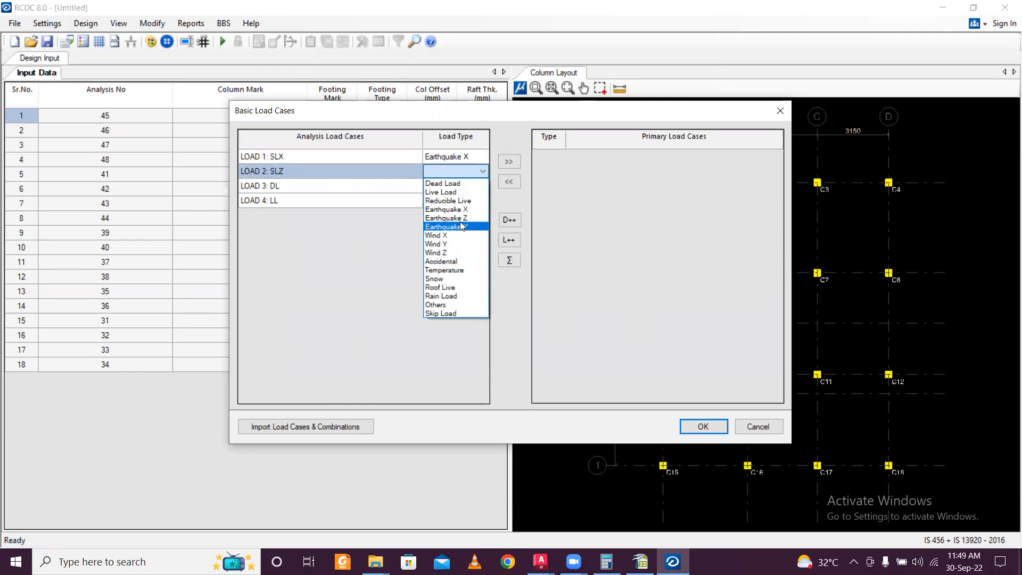
{"action": "left_click", "coordinate": [461, 217]}
Step: Assign the Dead Load type to LOAD 3: DL and the Live Load type to LOAD 4: LL
{"action": "left_click", "coordinate": [477, 185]}
{"action": "left_click", "coordinate": [482, 186]}
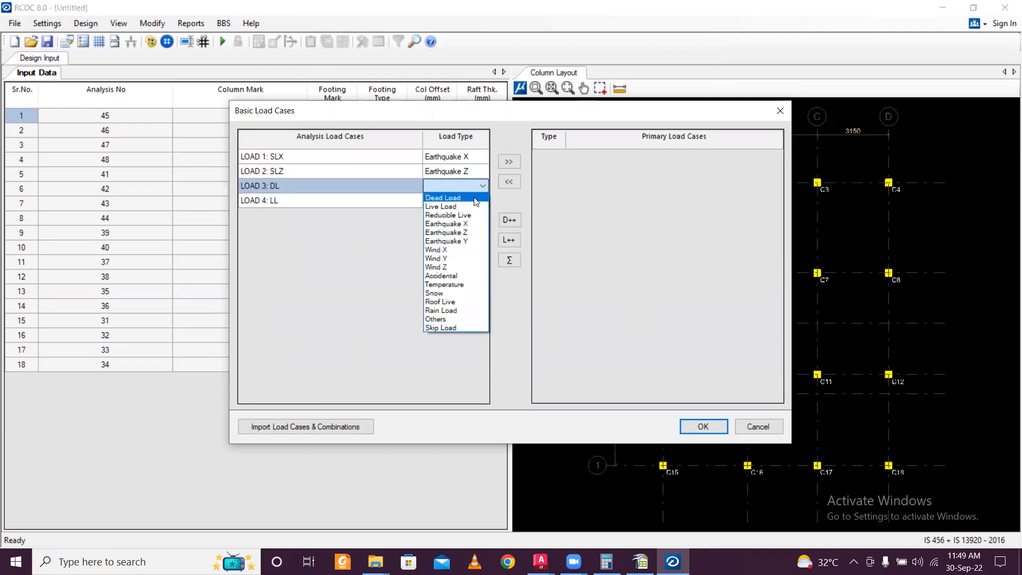
{"action": "left_click", "coordinate": [447, 197]}
{"action": "left_click", "coordinate": [482, 200]}
{"action": "left_click", "coordinate": [483, 201]}
{"action": "left_click", "coordinate": [465, 221]}
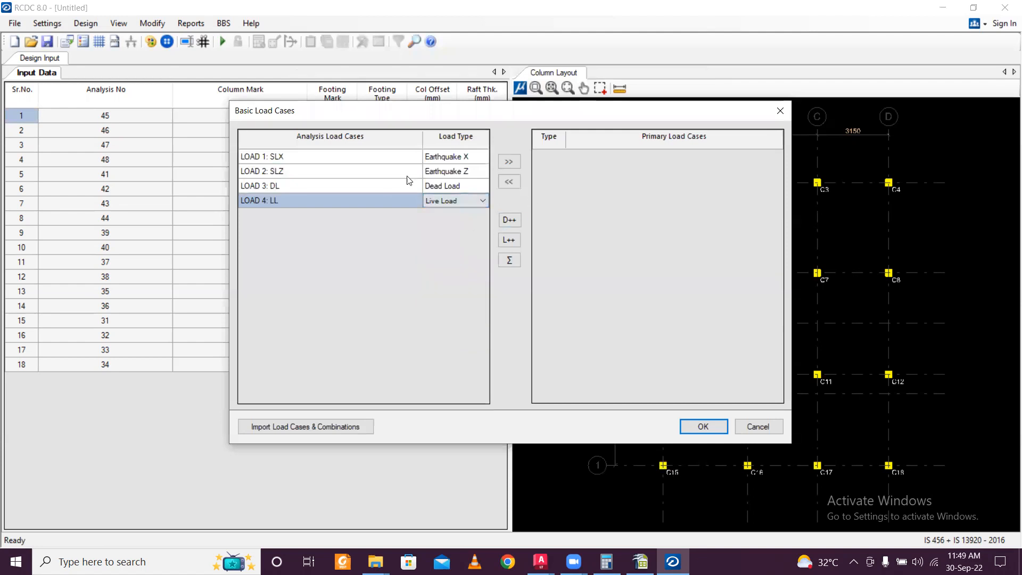
Step: Add all four analysis load cases to the primary load cases and accept them
{"action": "left_click_drag", "start_coordinate": [376, 187], "coordinate": [474, 153]}
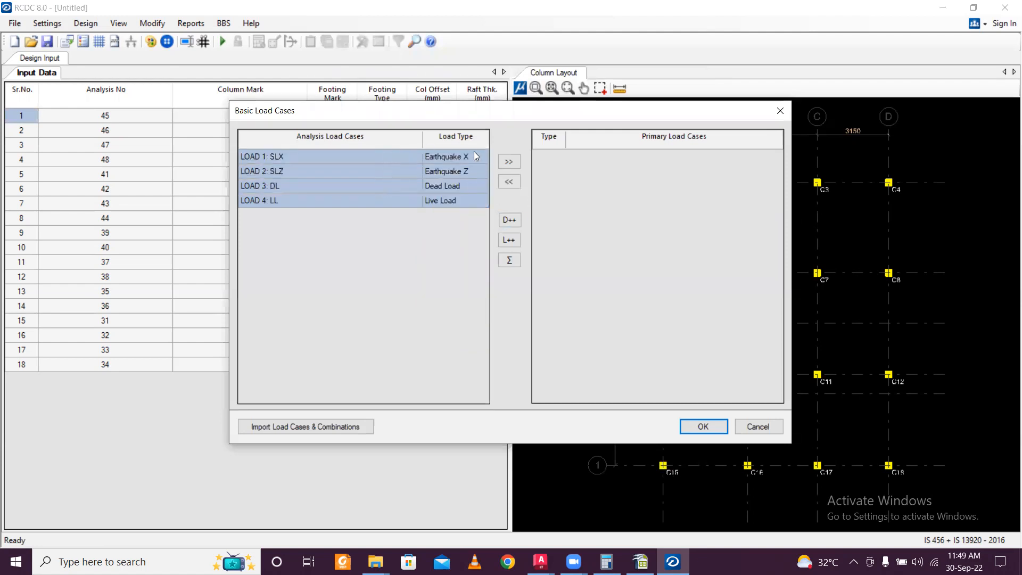
{"action": "left_click", "coordinate": [507, 162]}
{"action": "left_click", "coordinate": [702, 426]}
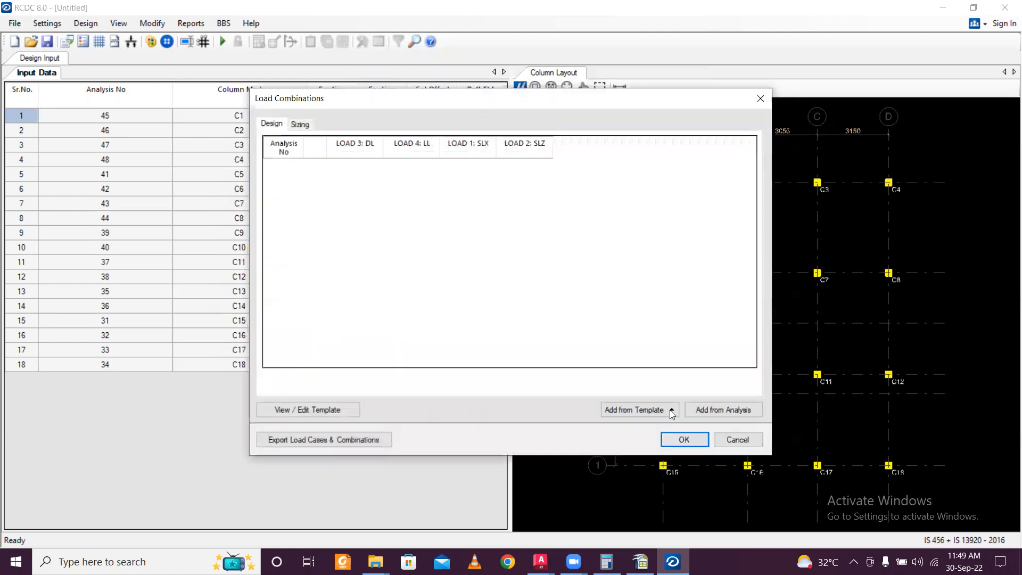
Step: Add the design load combinations from the template and the sizing combinations from the regular structure template
{"action": "left_click", "coordinate": [660, 408]}
{"action": "left_click", "coordinate": [665, 379]}
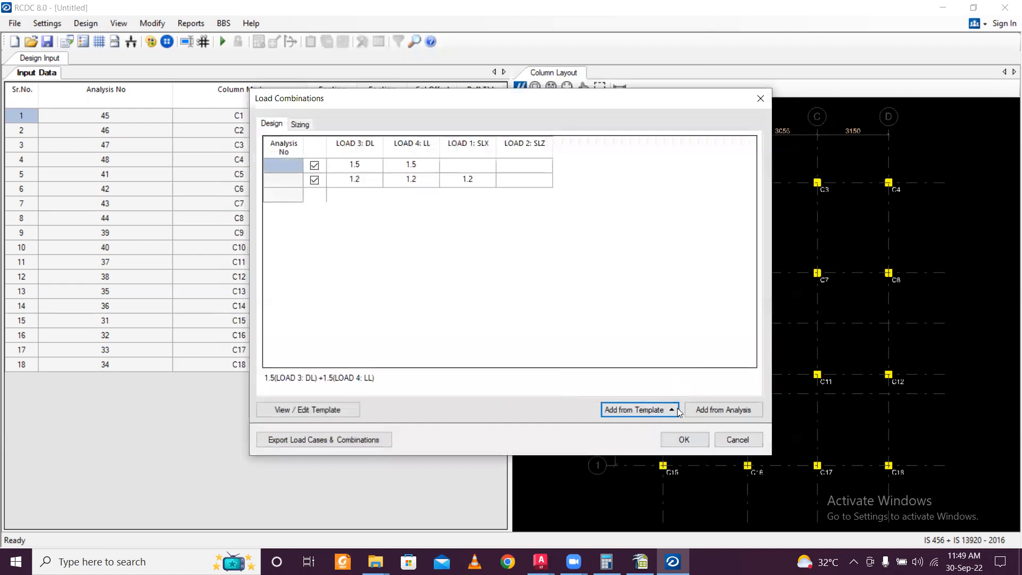
{"action": "left_click", "coordinate": [685, 439]}
{"action": "left_click", "coordinate": [566, 329]}
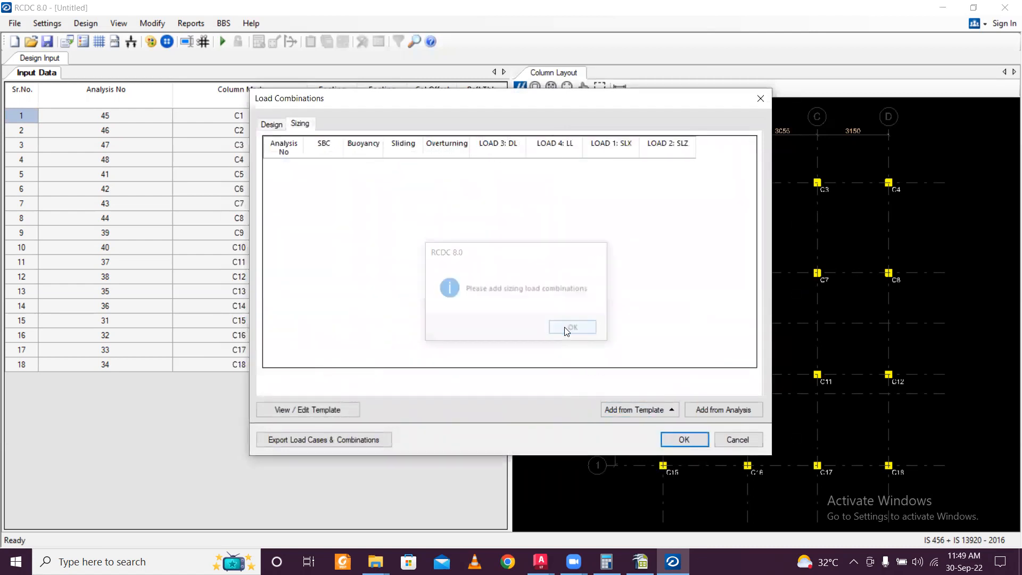
{"action": "left_click", "coordinate": [631, 409]}
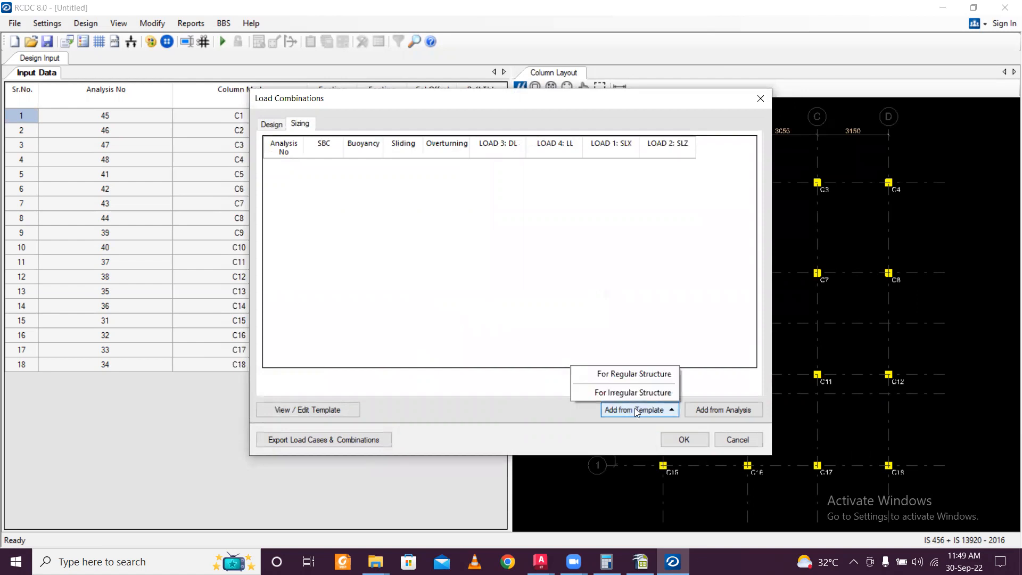
{"action": "left_click", "coordinate": [638, 375]}
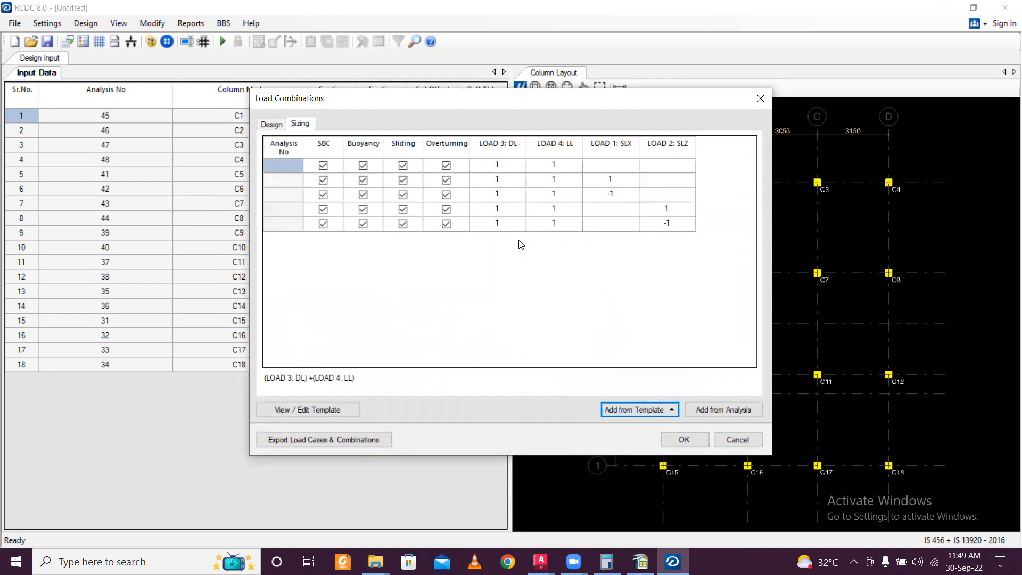
{"action": "left_click", "coordinate": [680, 439]}
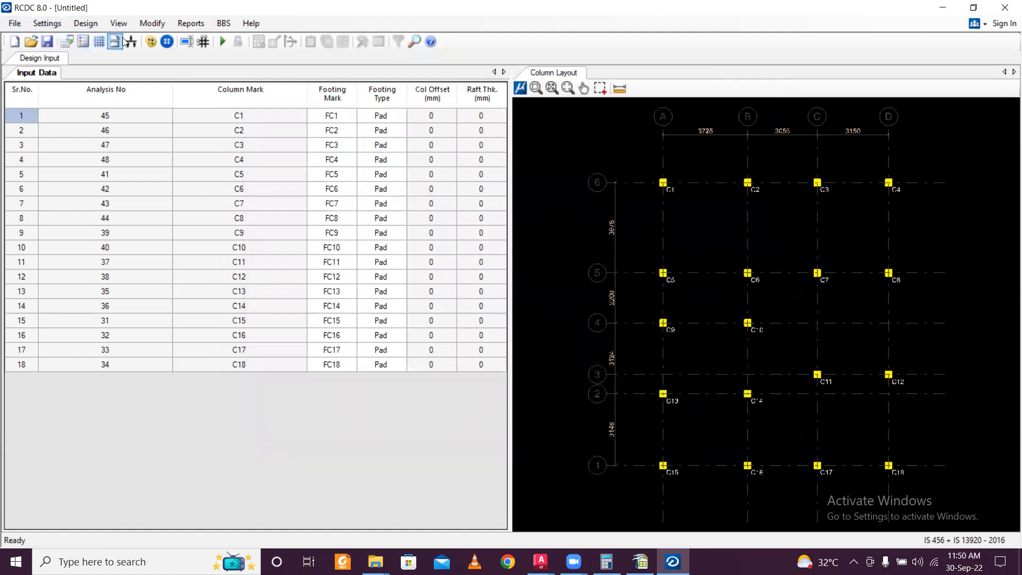
Step: Run the footing design and save the resulting layout as a DXF file named "Footing Layout"
{"action": "left_click", "coordinate": [219, 41]}
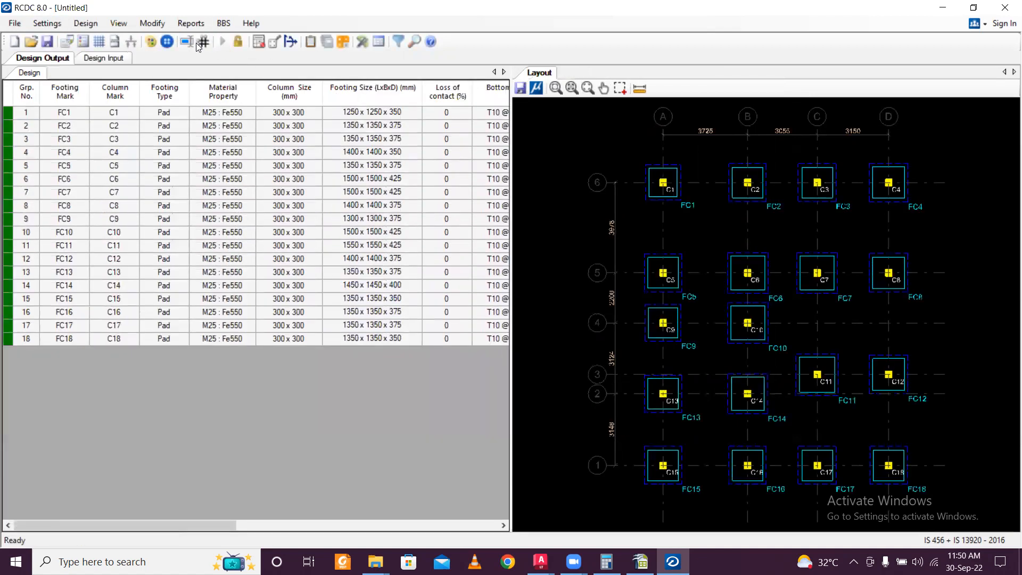
{"action": "scroll", "coordinate": [820, 312], "scroll_direction": "down", "scroll_amount": 3}
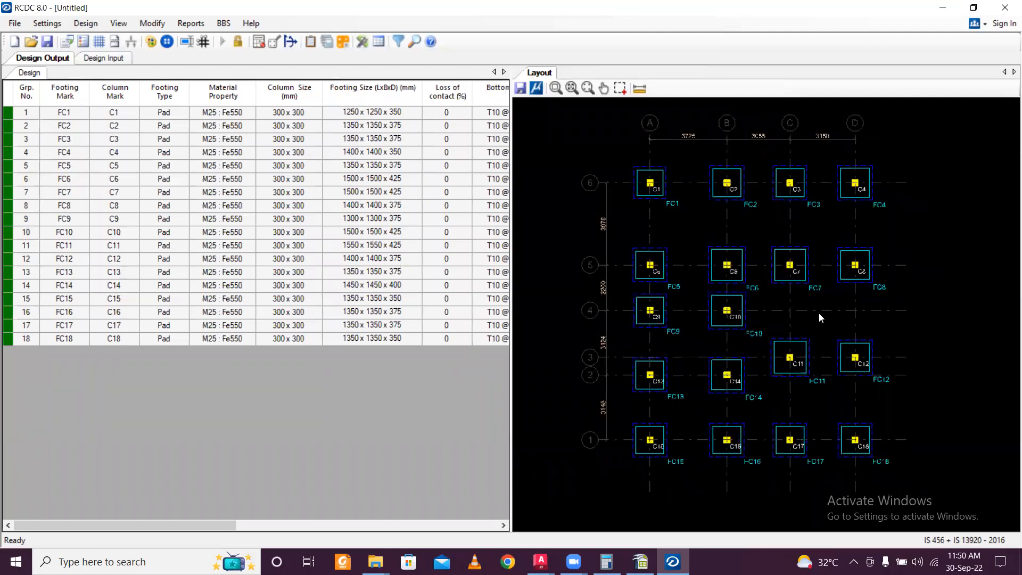
{"action": "left_click", "coordinate": [522, 89]}
{"action": "type", "text": "Footing Layout"}
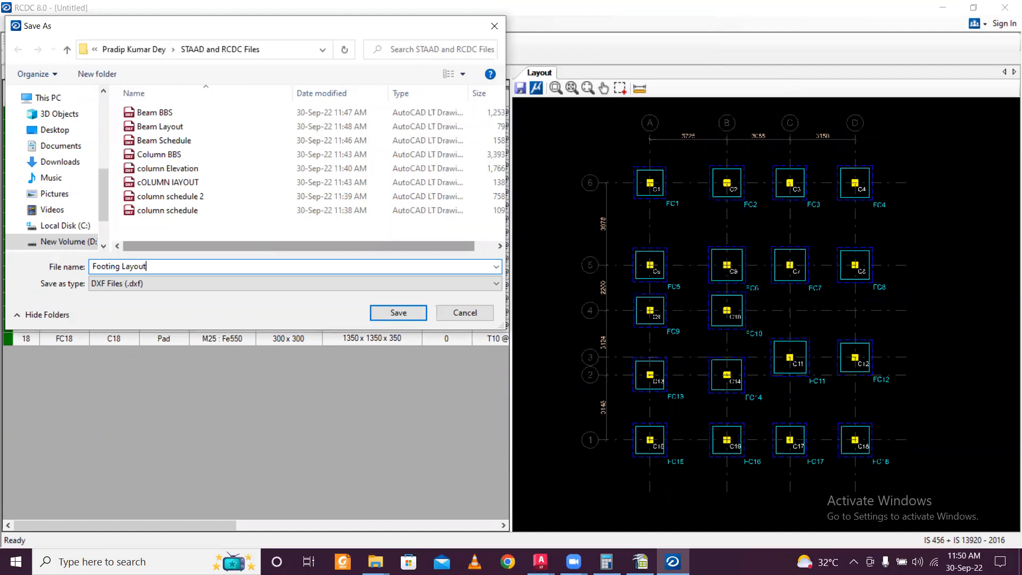
{"action": "left_click", "coordinate": [407, 313]}
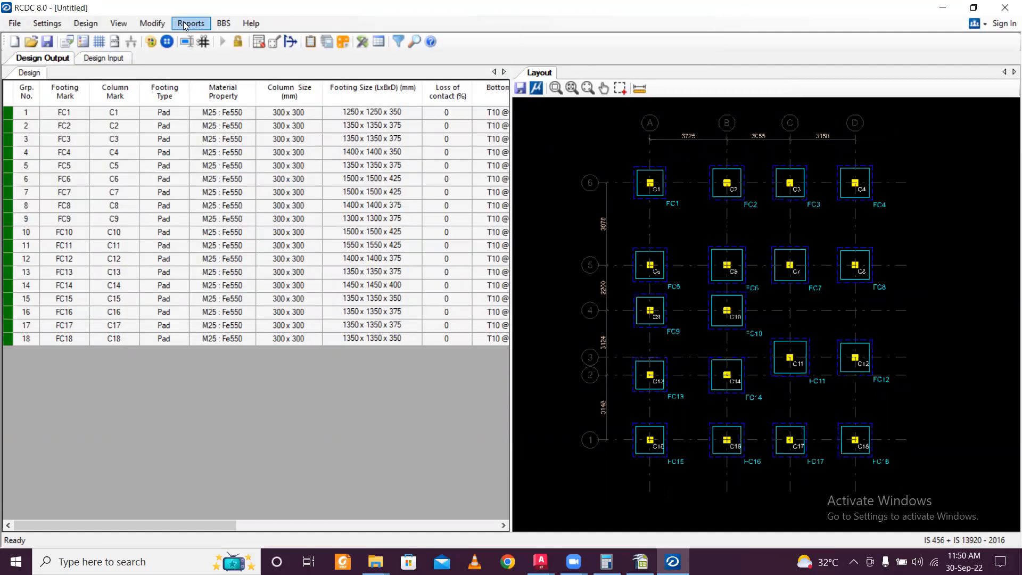
Step: Generate the footing text schedule in the vertical format
{"action": "left_click", "coordinate": [184, 25]}
{"action": "mouse_move", "coordinate": [203, 38]}
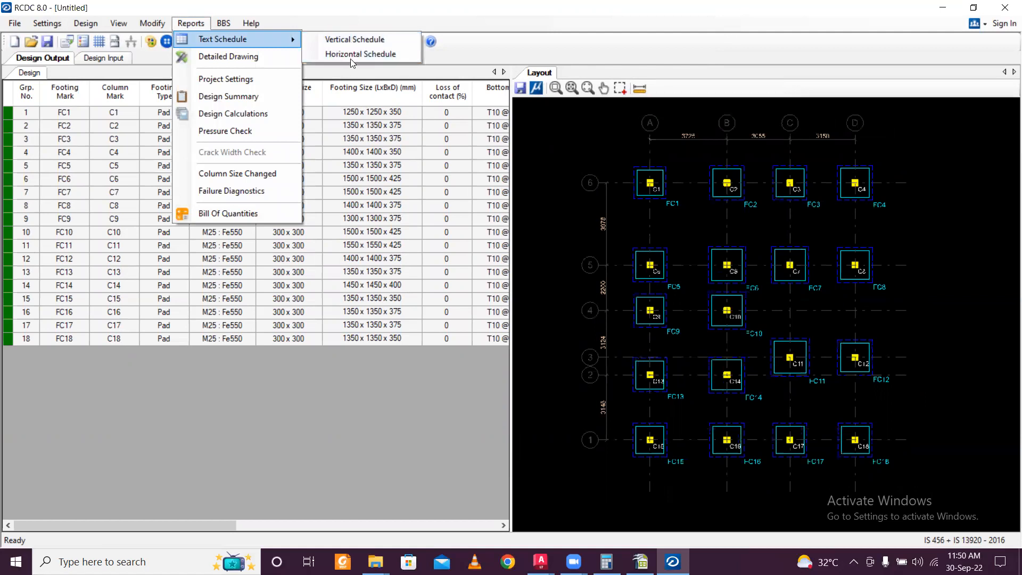
{"action": "left_click", "coordinate": [355, 39]}
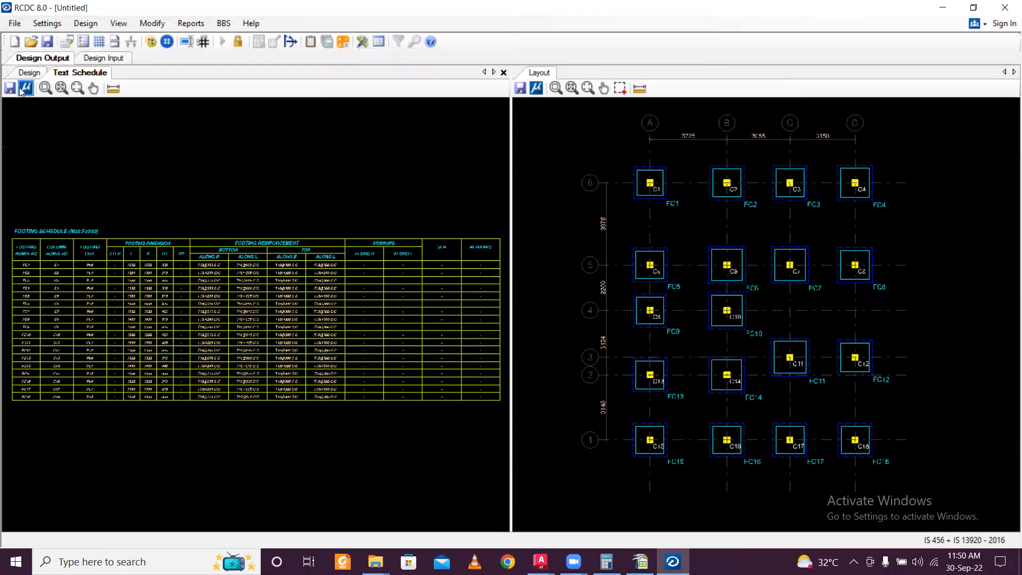
Step: Save the footing project as "Footing Design rcdc" in the STAAD and RCDC Files folder
{"action": "left_click", "coordinate": [21, 90]}
{"action": "left_click", "coordinate": [529, 333]}
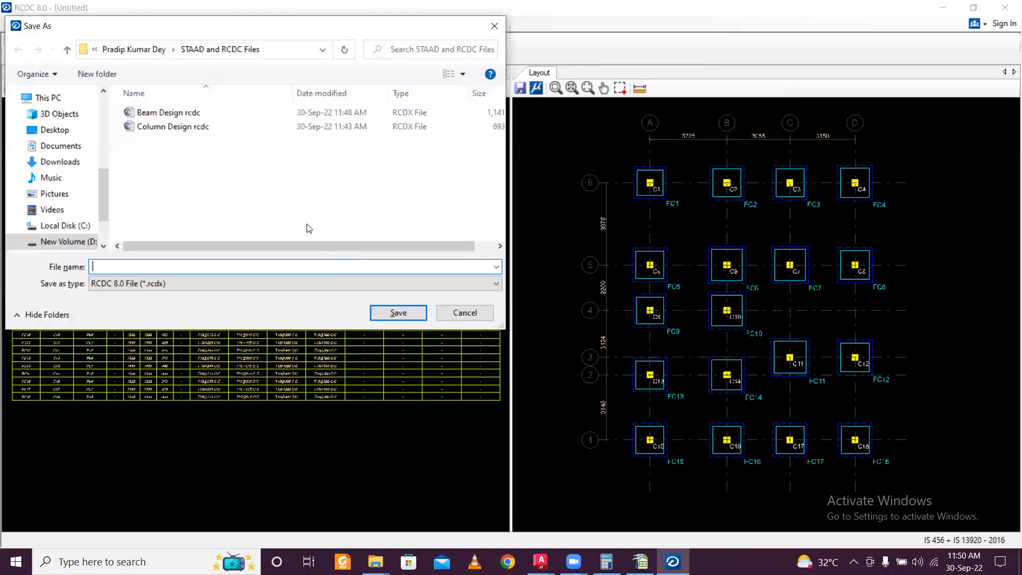
{"action": "type", "text": "Footing"}
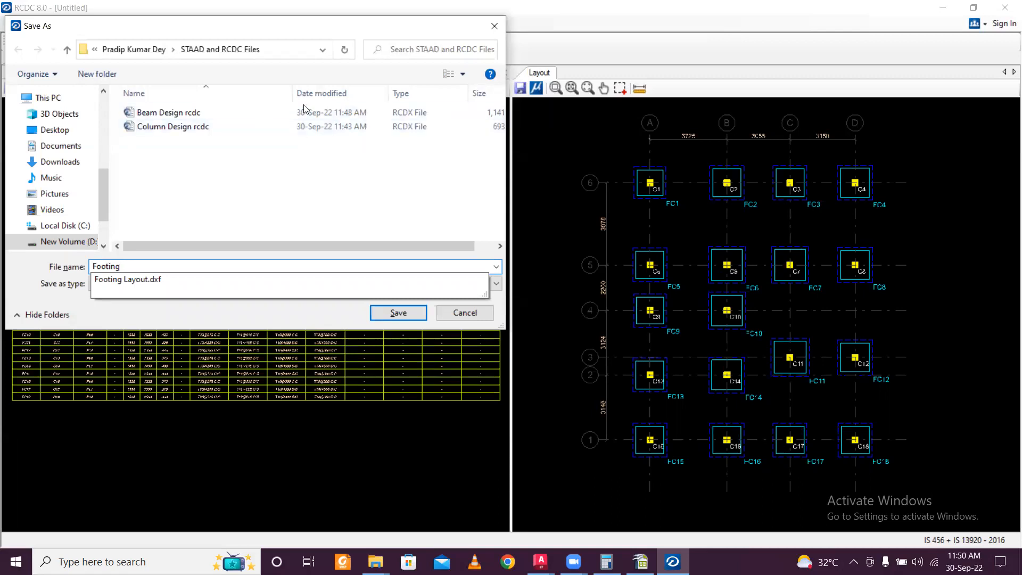
{"action": "left_click", "coordinate": [267, 128]}
{"action": "double_click", "coordinate": [101, 267]}
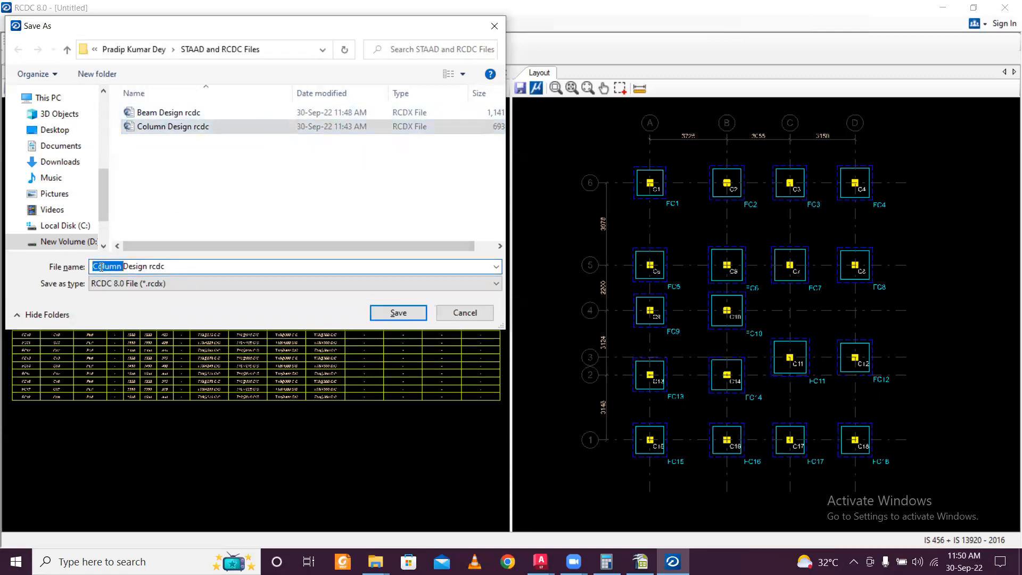
{"action": "key", "text": "BackSpace"}
{"action": "type", "text": "Footing"}
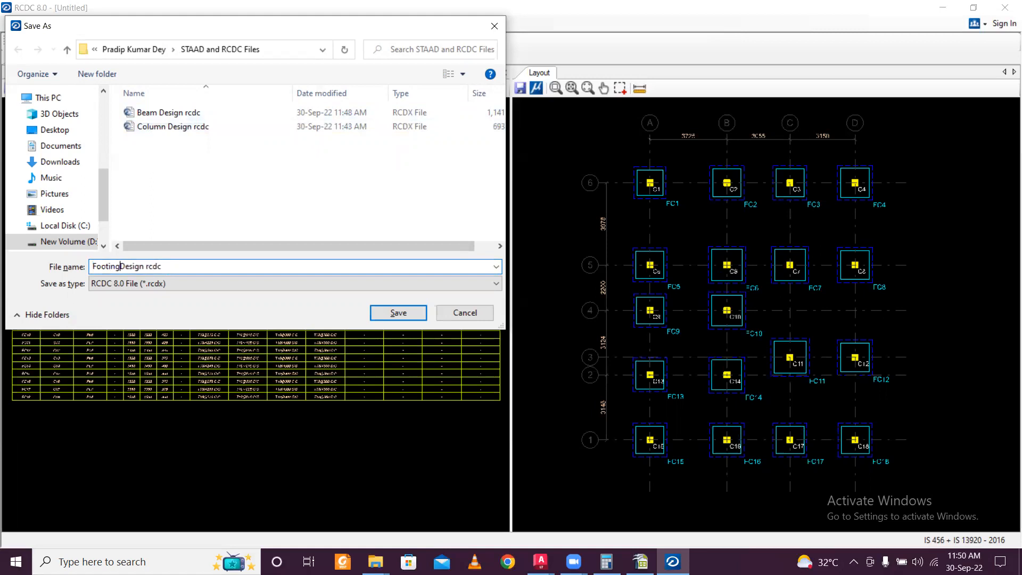
{"action": "left_click", "coordinate": [398, 314]}
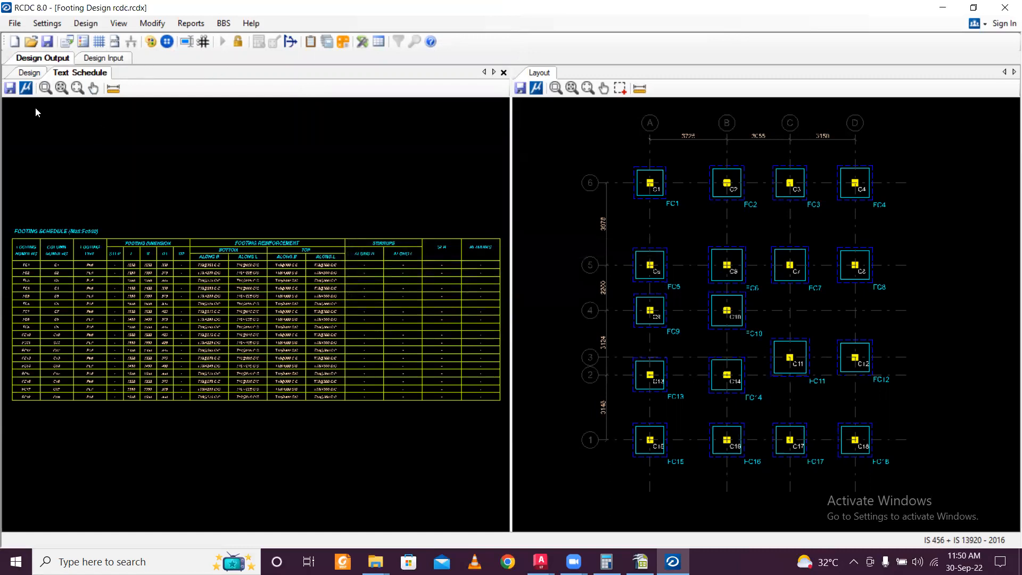
Step: Save the footing text schedule as a DXF file named "Footing Schedule"
{"action": "left_click", "coordinate": [10, 88]}
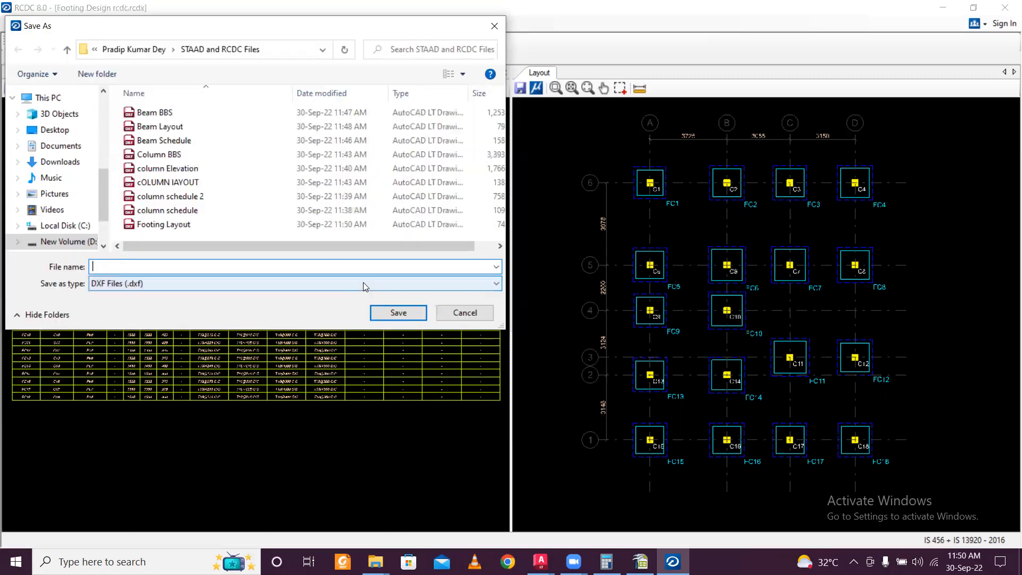
{"action": "type", "text": "F"}
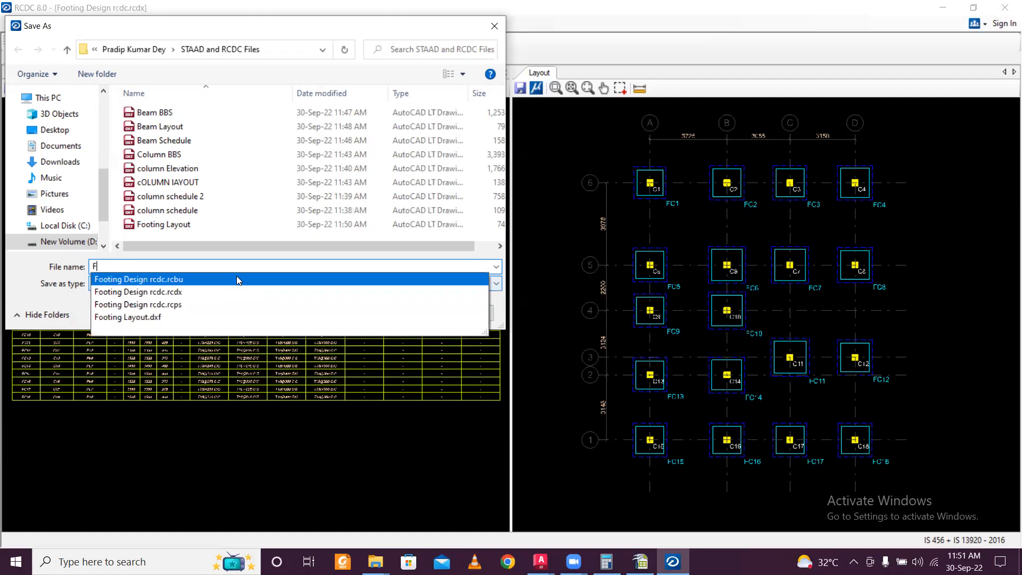
{"action": "type", "text": "ooting Schedule"}
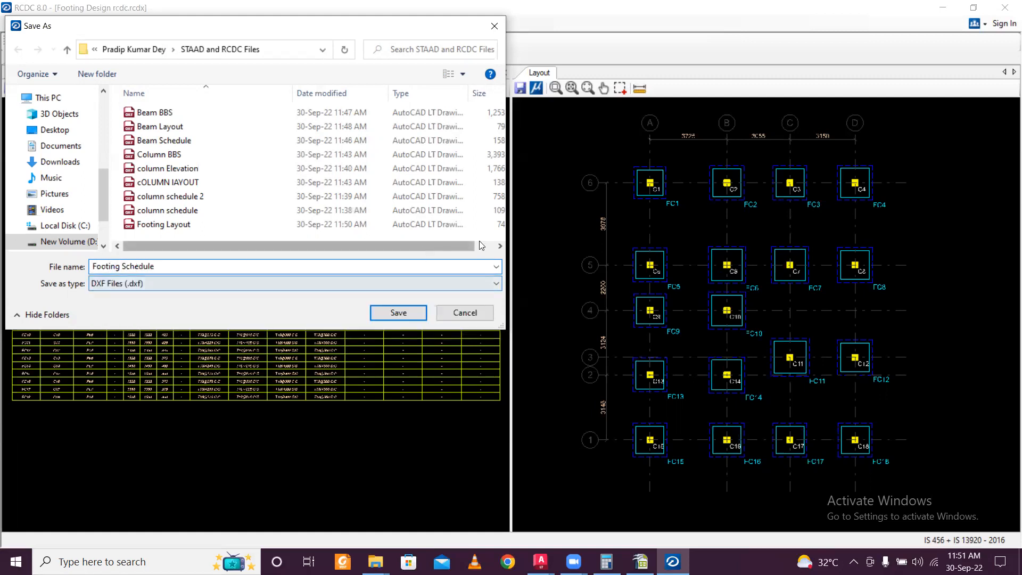
{"action": "left_click", "coordinate": [398, 313]}
Step: Generate a detailed drawing of all footings with only their plans, leaving out both sections and the section marks in the layout plan
{"action": "left_click", "coordinate": [189, 24]}
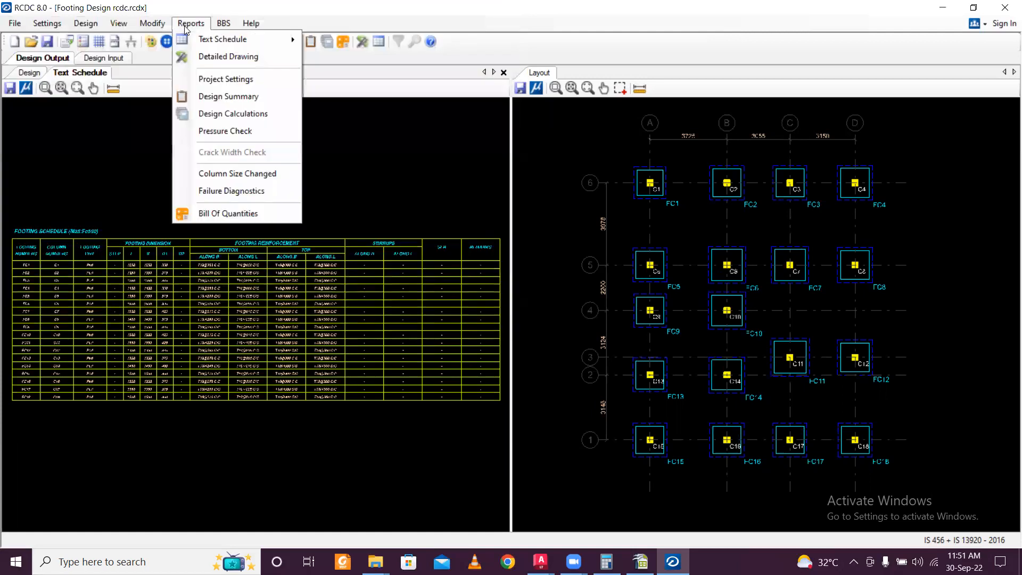
{"action": "left_click", "coordinate": [238, 58]}
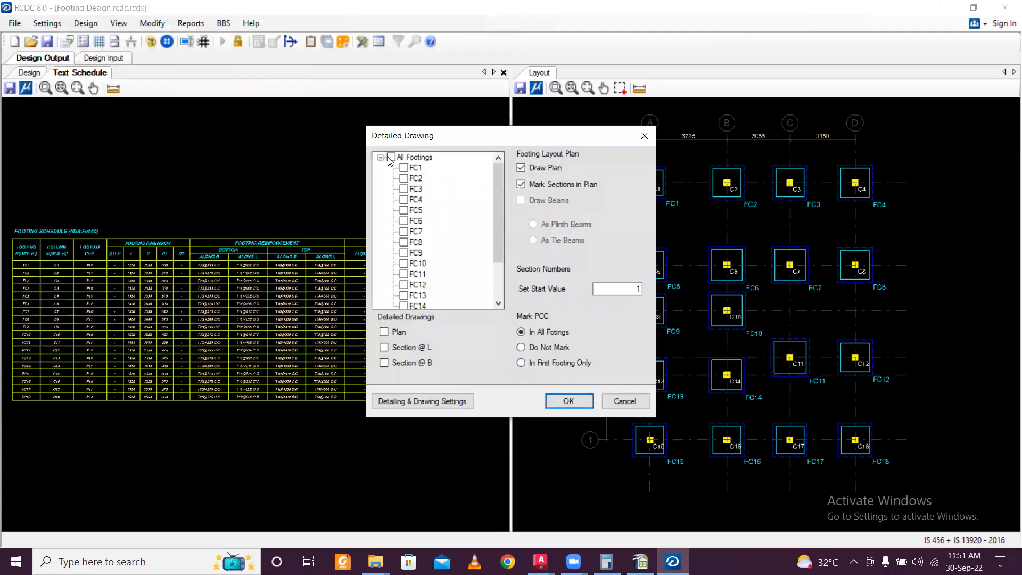
{"action": "left_click", "coordinate": [384, 334]}
{"action": "scroll", "coordinate": [471, 248], "scroll_direction": "down", "scroll_amount": 2}
{"action": "left_click", "coordinate": [384, 347]}
{"action": "left_click", "coordinate": [384, 362]}
{"action": "left_click", "coordinate": [383, 347]}
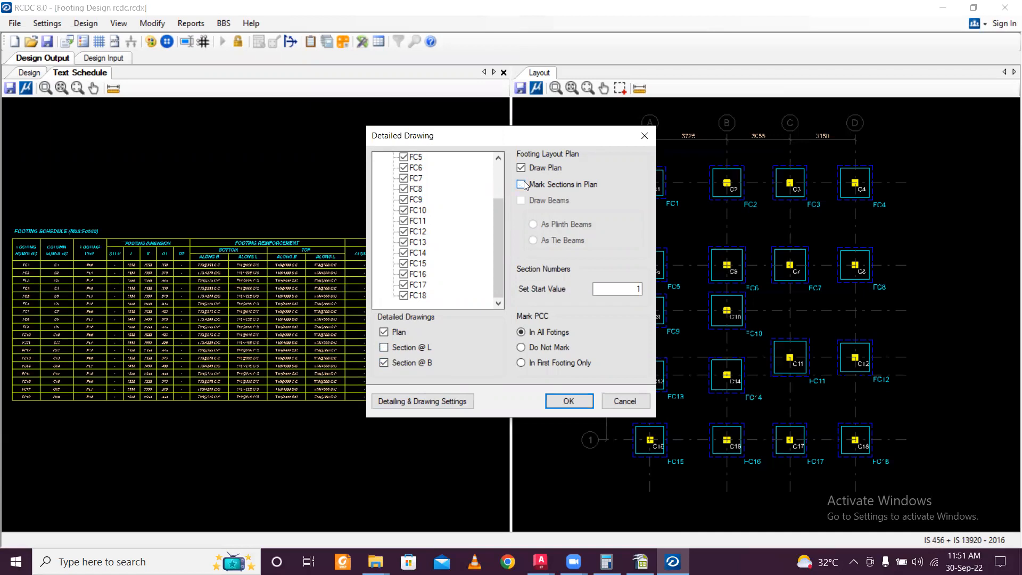
{"action": "left_click", "coordinate": [384, 362]}
{"action": "left_click", "coordinate": [562, 398]}
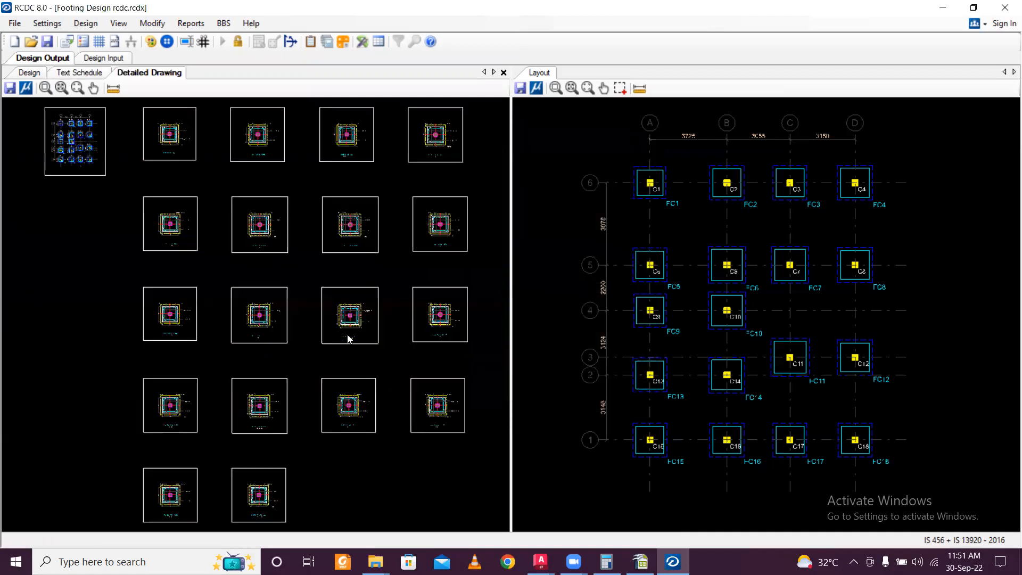
Step: Examine the footing layout plan and the individual footing plans in the detailed drawing, including FC6 and FC13
{"action": "scroll", "coordinate": [256, 224], "scroll_direction": "up", "scroll_amount": 6}
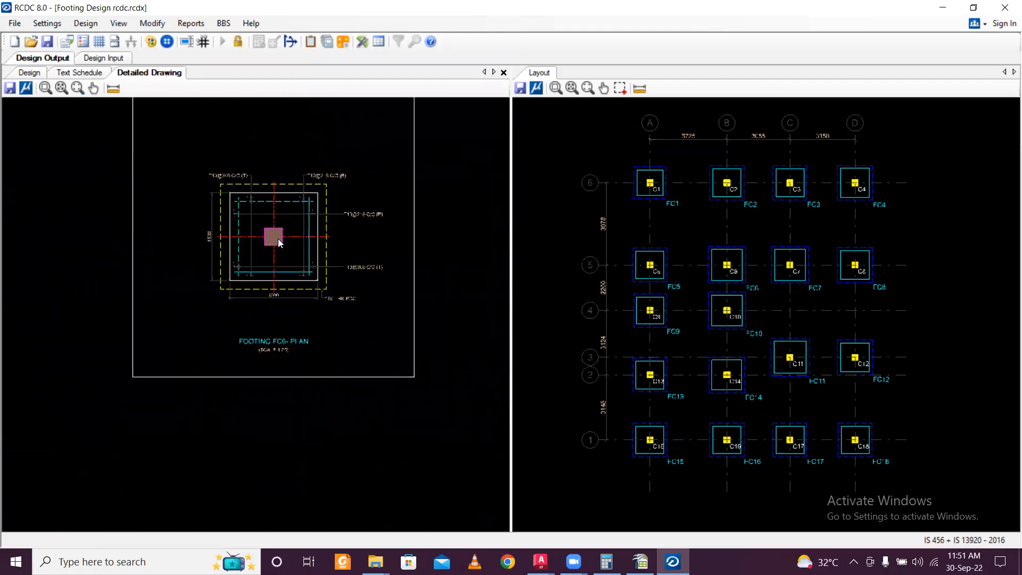
{"action": "scroll", "coordinate": [280, 244], "scroll_direction": "up", "scroll_amount": 1}
{"action": "scroll", "coordinate": [280, 243], "scroll_direction": "down", "scroll_amount": 7}
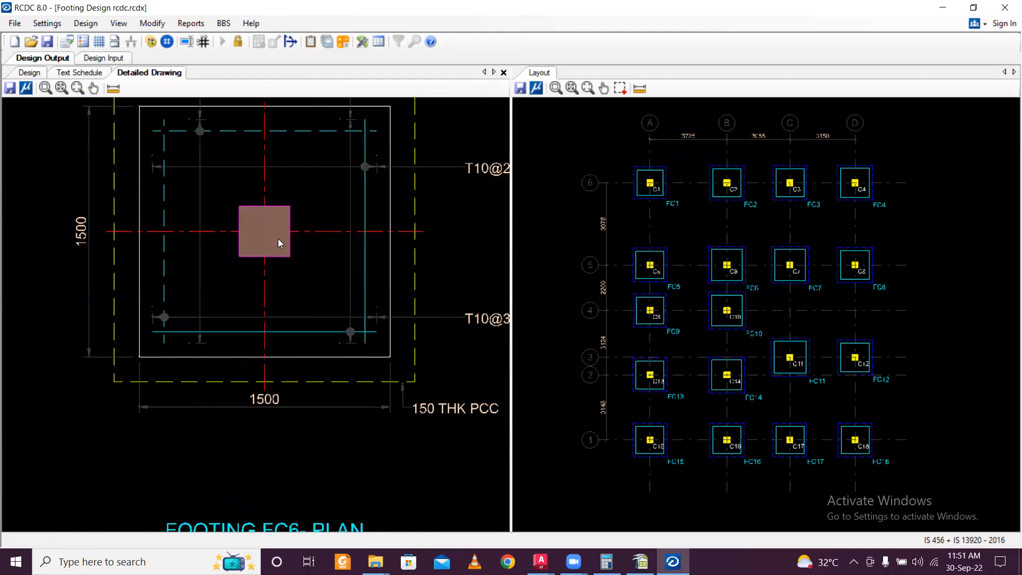
{"action": "scroll", "coordinate": [288, 237], "scroll_direction": "down", "scroll_amount": 3}
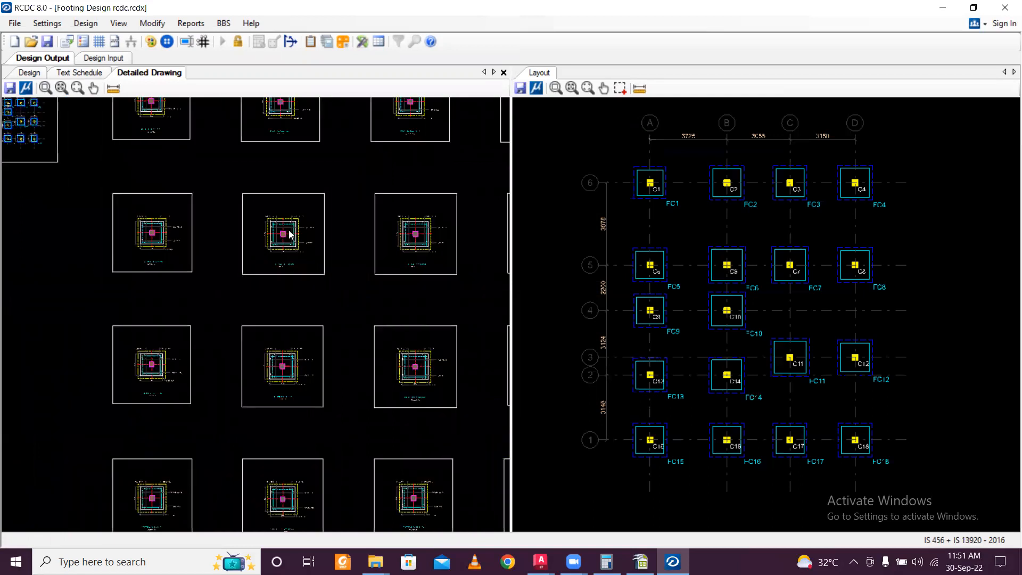
{"action": "scroll", "coordinate": [86, 133], "scroll_direction": "up", "scroll_amount": 4}
{"action": "scroll", "coordinate": [113, 143], "scroll_direction": "up", "scroll_amount": 3}
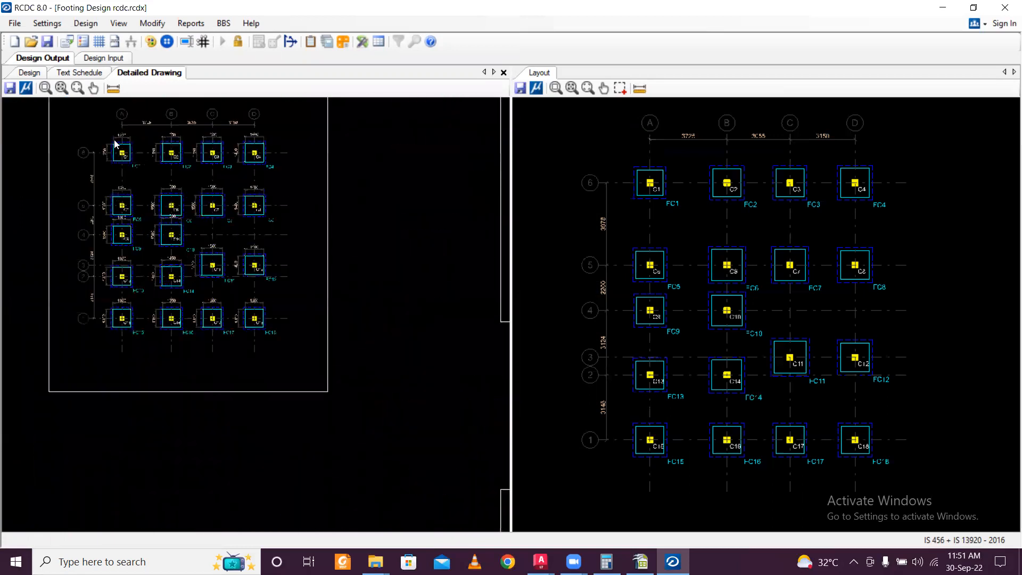
{"action": "scroll", "coordinate": [116, 143], "scroll_direction": "down", "scroll_amount": 6}
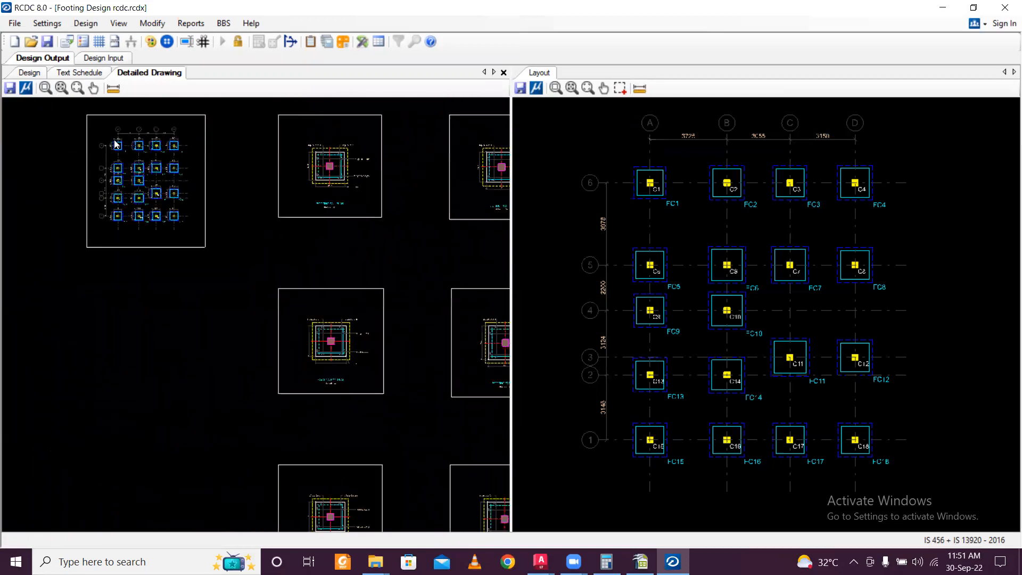
{"action": "scroll", "coordinate": [181, 329], "scroll_direction": "up", "scroll_amount": 5}
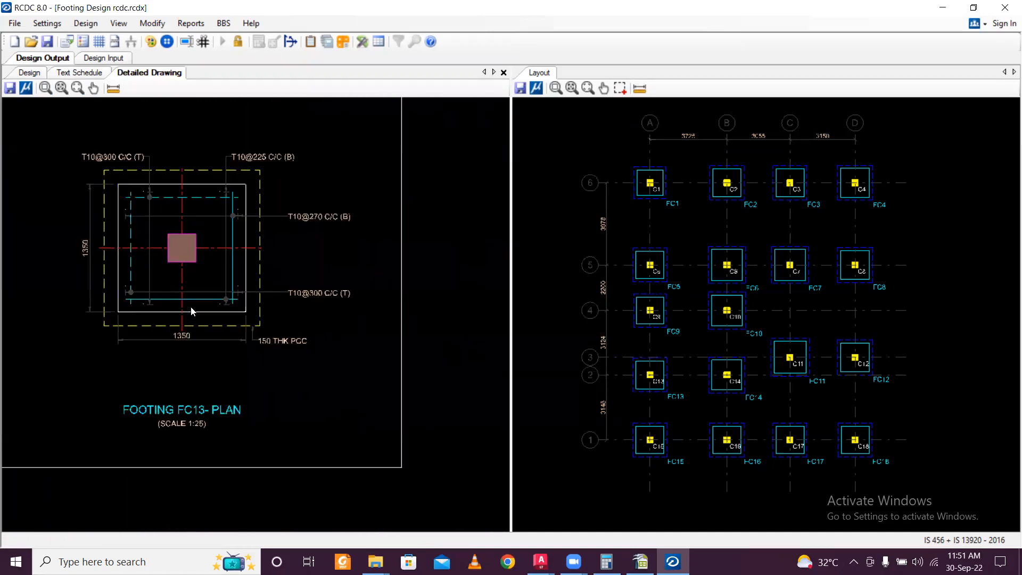
{"action": "scroll", "coordinate": [191, 306], "scroll_direction": "down", "scroll_amount": 5}
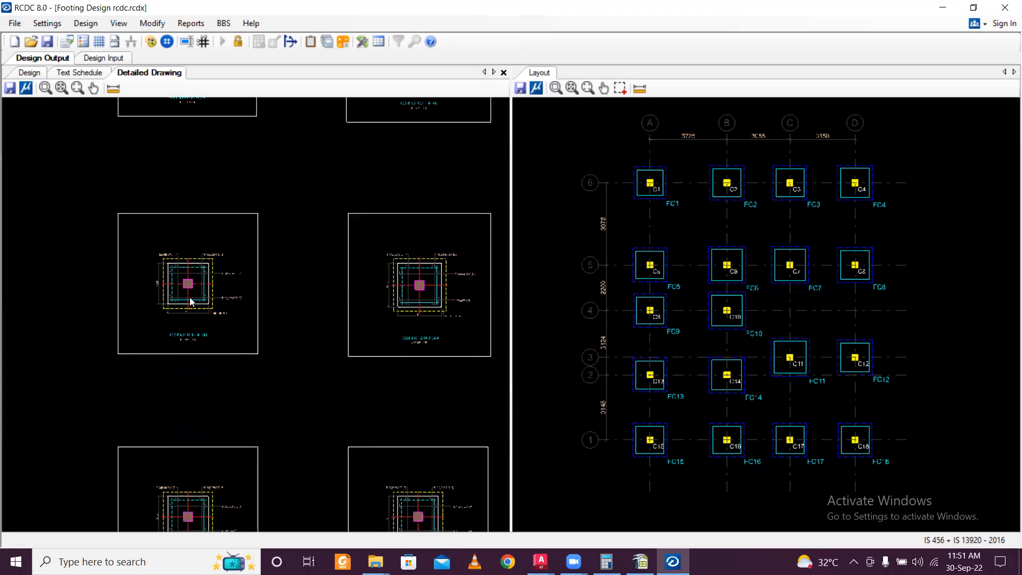
{"action": "scroll", "coordinate": [192, 292], "scroll_direction": "down", "scroll_amount": 2}
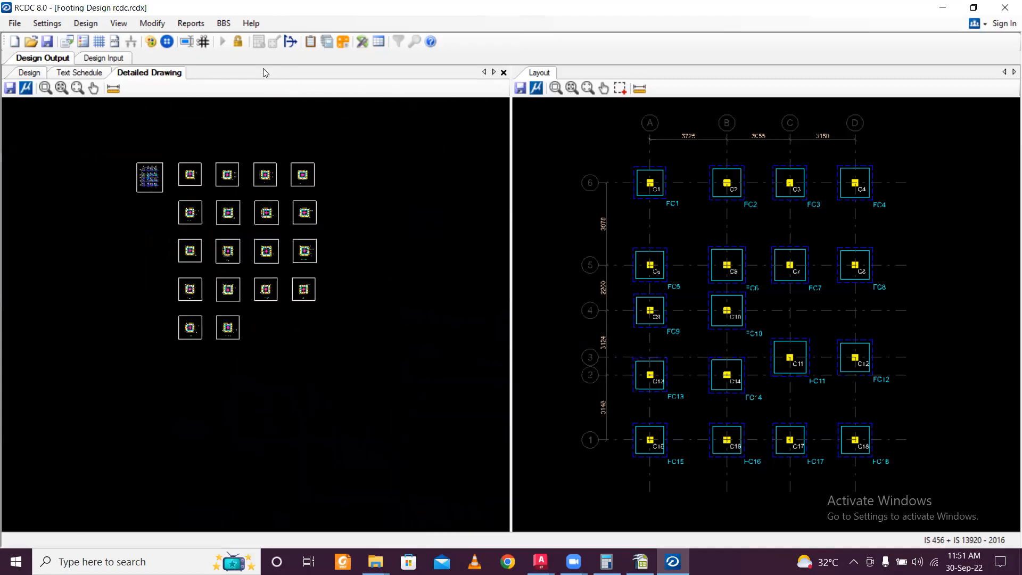
Step: Regenerate the detailed drawing for all footings with plan, Section @ L and Section @ B, marking the sections in the plan
{"action": "left_click", "coordinate": [203, 23]}
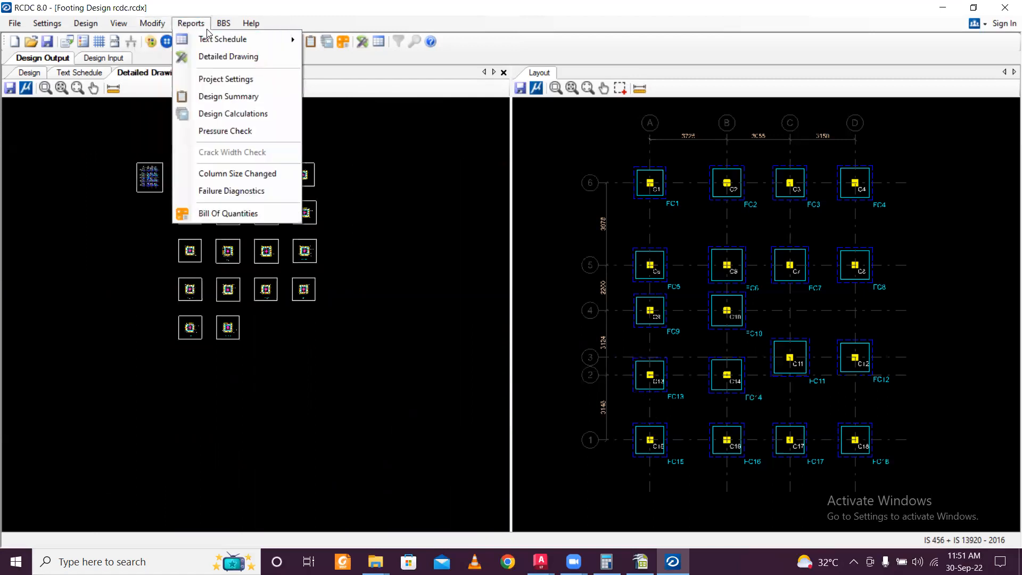
{"action": "left_click", "coordinate": [220, 59]}
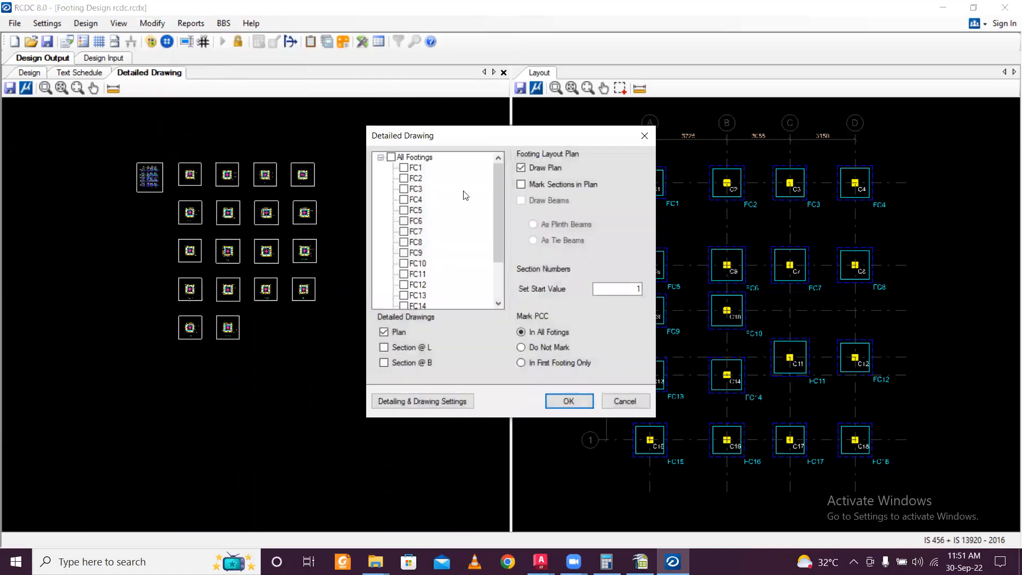
{"action": "left_click", "coordinate": [383, 347]}
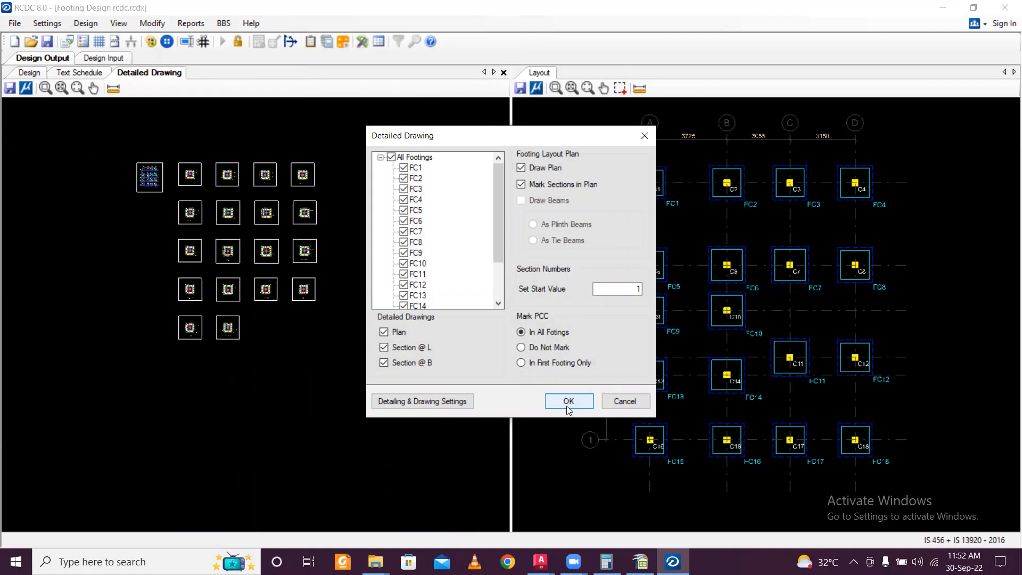
{"action": "left_click", "coordinate": [569, 401]}
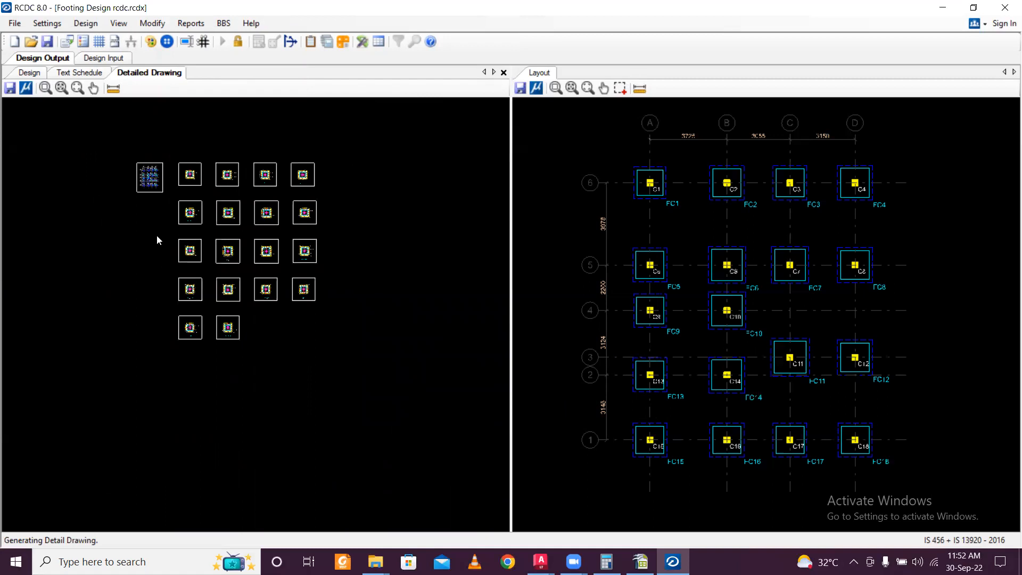
Step: Check the footing section details and save the detailed drawing as a DXF file named "Footing Layout and Sections"
{"action": "scroll", "coordinate": [707, 259], "scroll_direction": "up", "scroll_amount": 2}
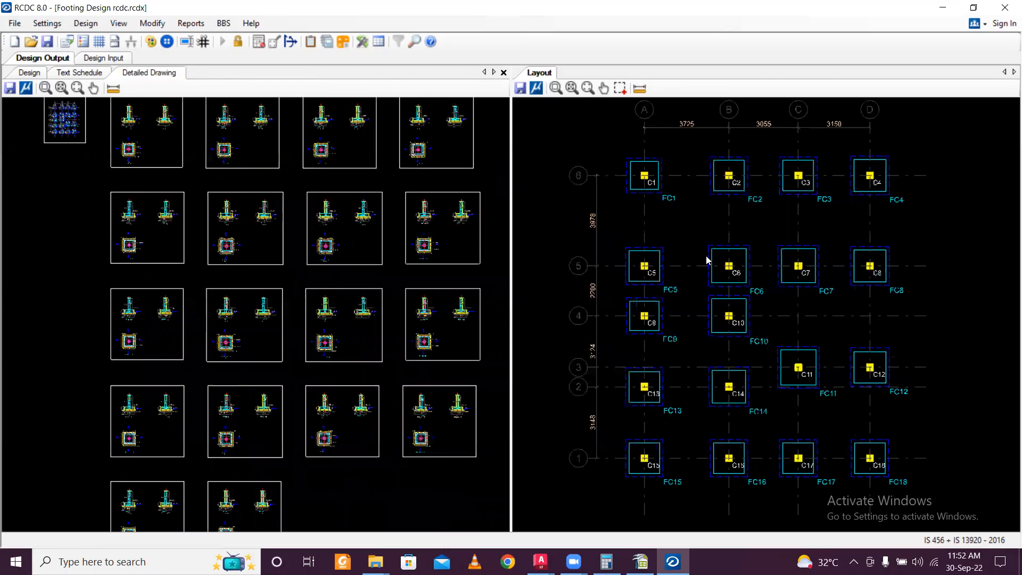
{"action": "scroll", "coordinate": [218, 227], "scroll_direction": "up", "scroll_amount": 2}
{"action": "scroll", "coordinate": [208, 223], "scroll_direction": "up", "scroll_amount": 6}
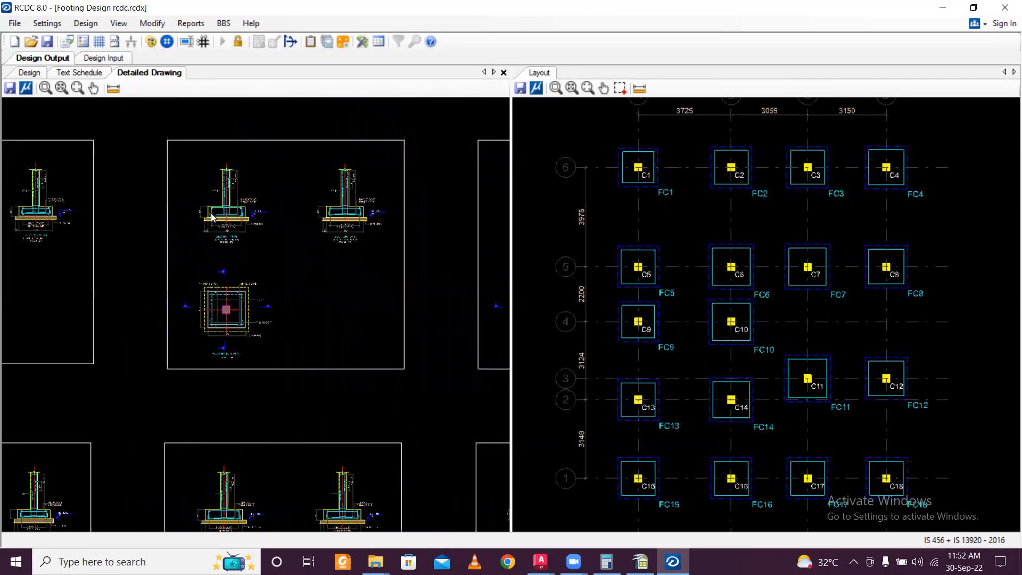
{"action": "scroll", "coordinate": [223, 209], "scroll_direction": "down", "scroll_amount": 5}
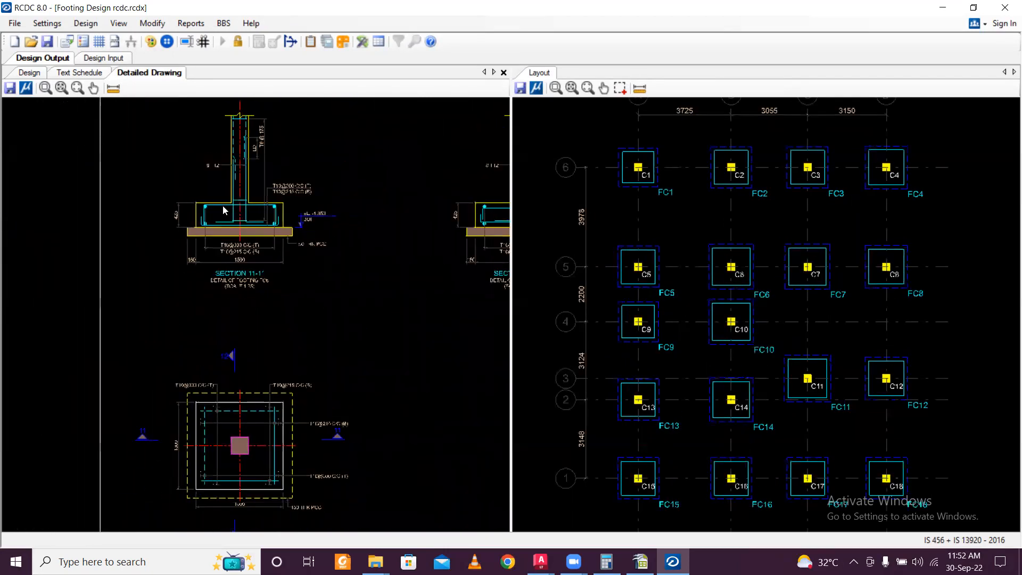
{"action": "scroll", "coordinate": [223, 213], "scroll_direction": "down", "scroll_amount": 6}
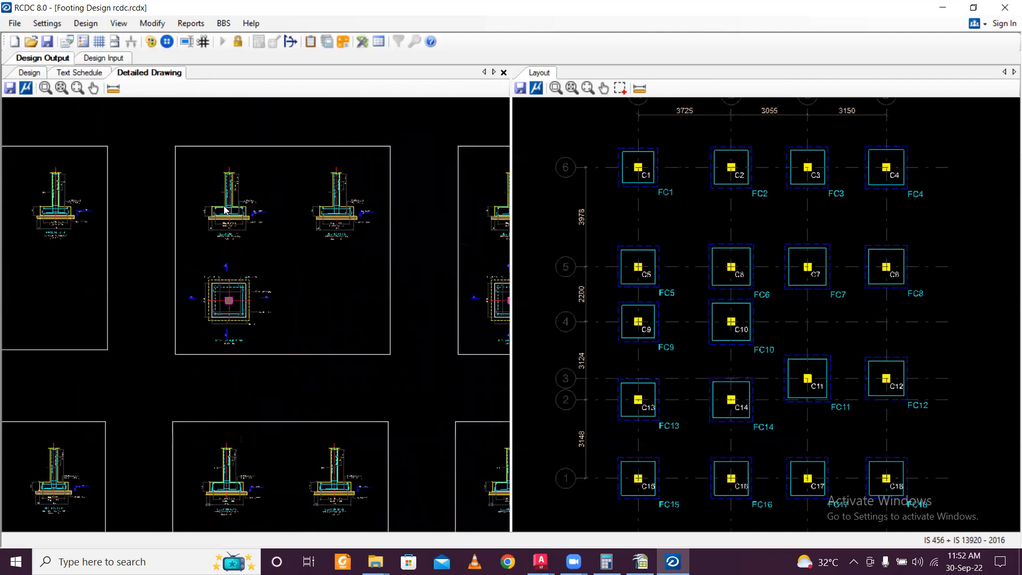
{"action": "scroll", "coordinate": [225, 209], "scroll_direction": "down", "scroll_amount": 2}
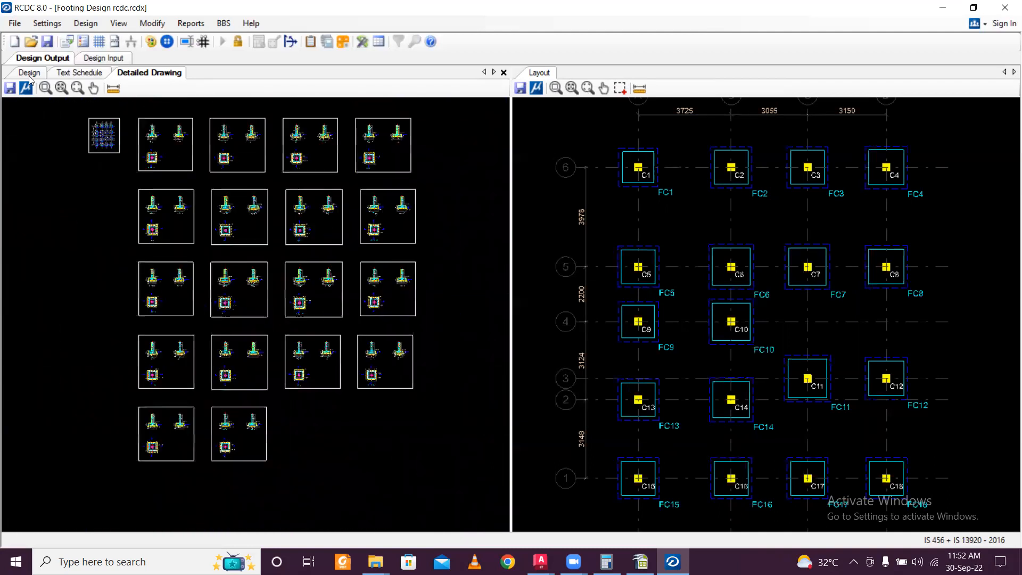
{"action": "left_click", "coordinate": [15, 89]}
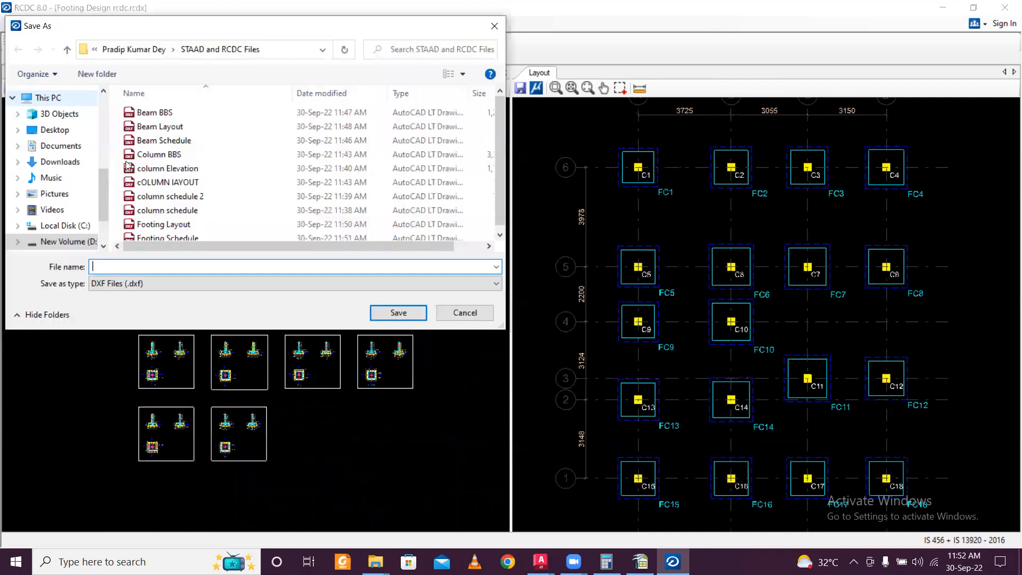
{"action": "type", "text": "Footin"}
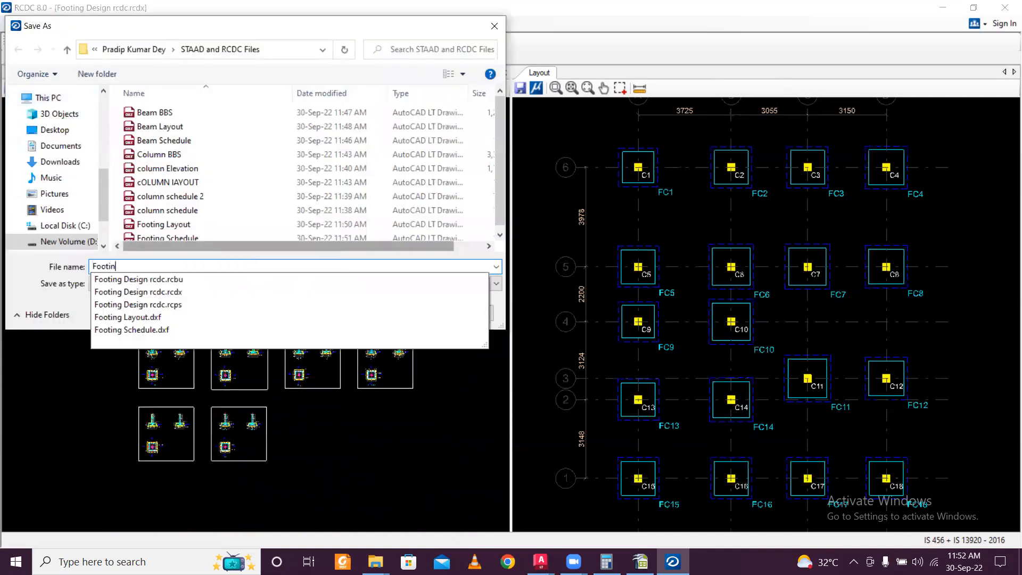
{"action": "type", "text": "g Layo"}
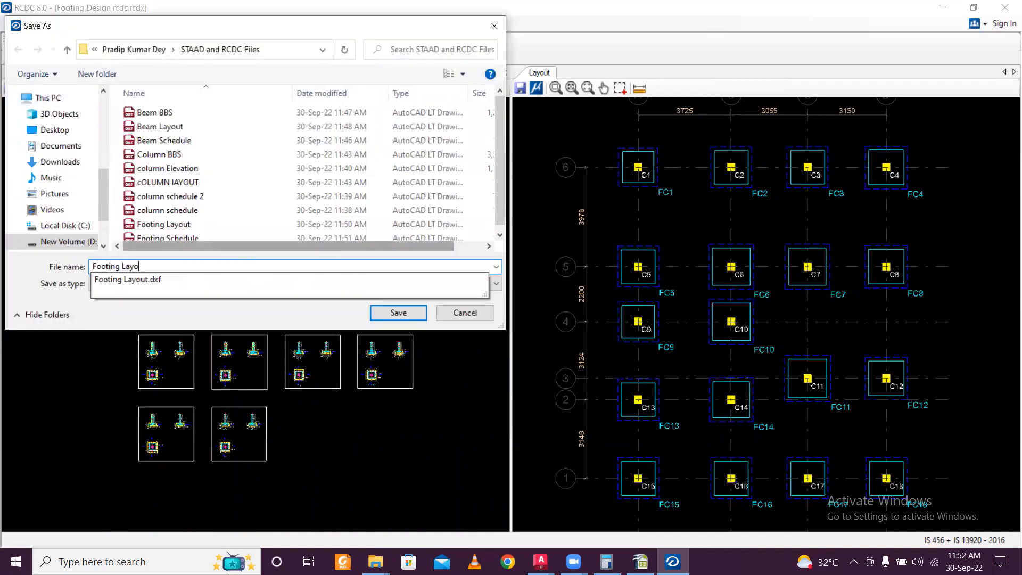
{"action": "type", "text": "ut and Sections"}
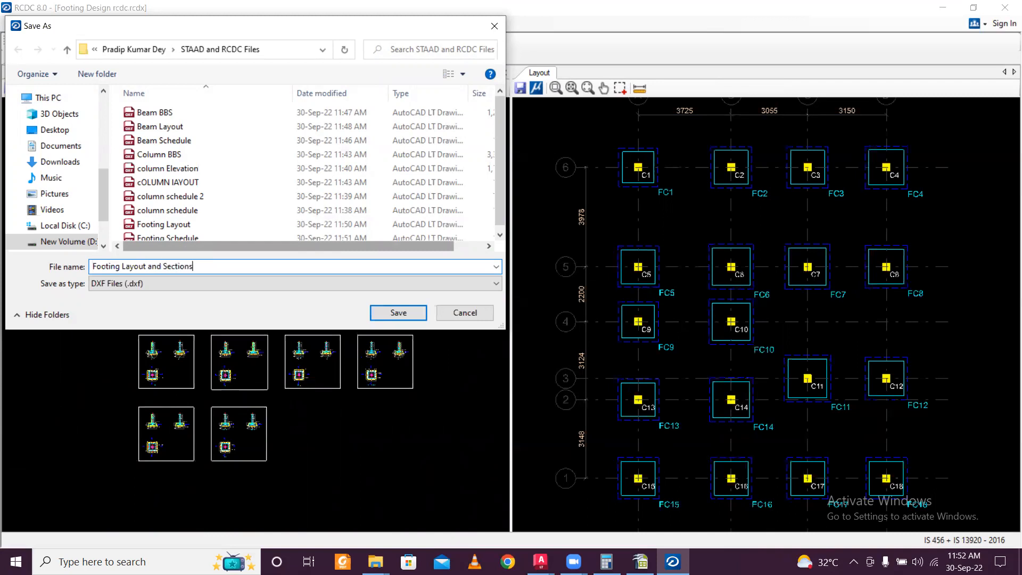
{"action": "left_click", "coordinate": [405, 313]}
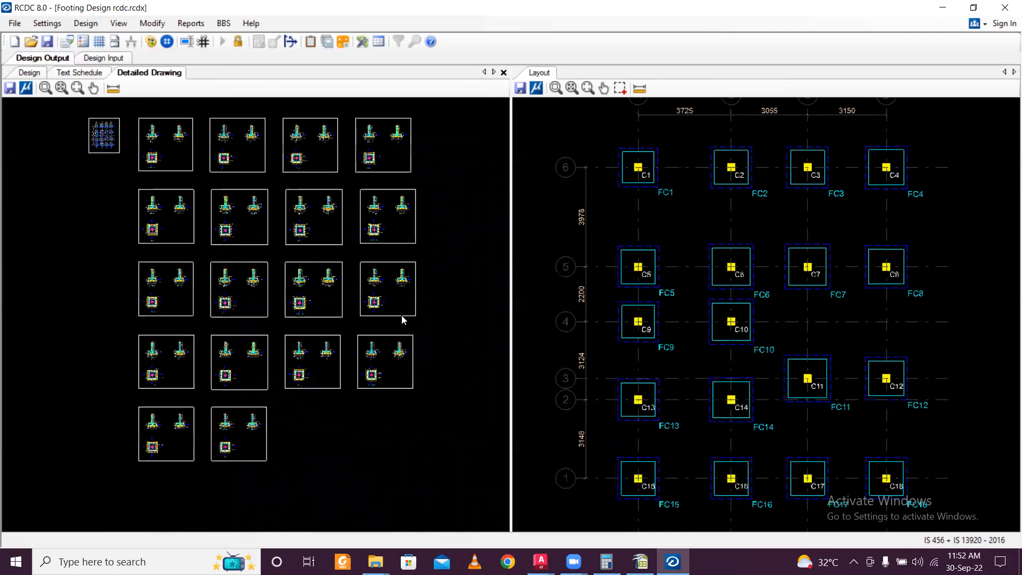
Step: Generate the design calculations report for all footings
{"action": "left_click", "coordinate": [191, 23]}
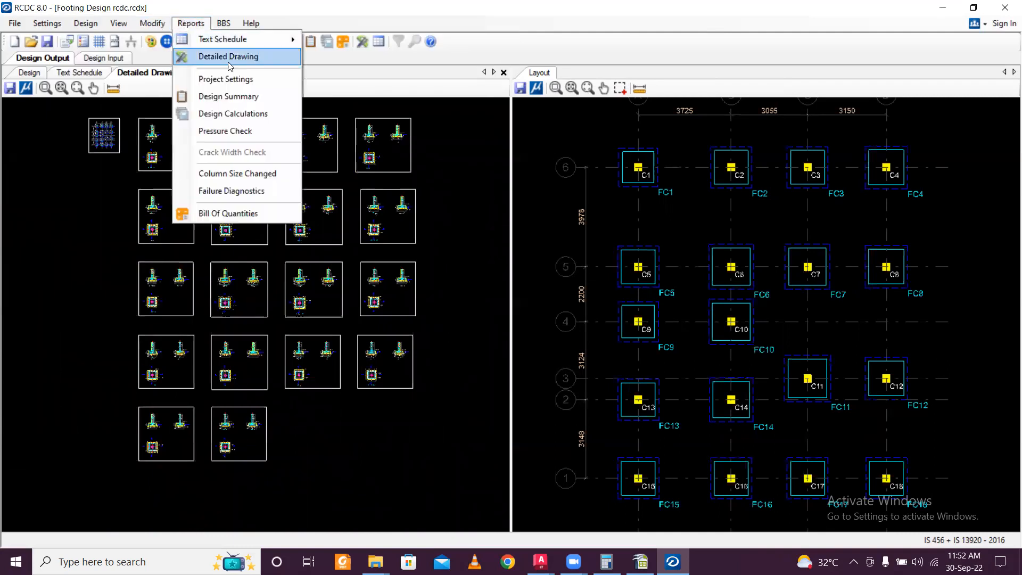
{"action": "left_click", "coordinate": [246, 114]}
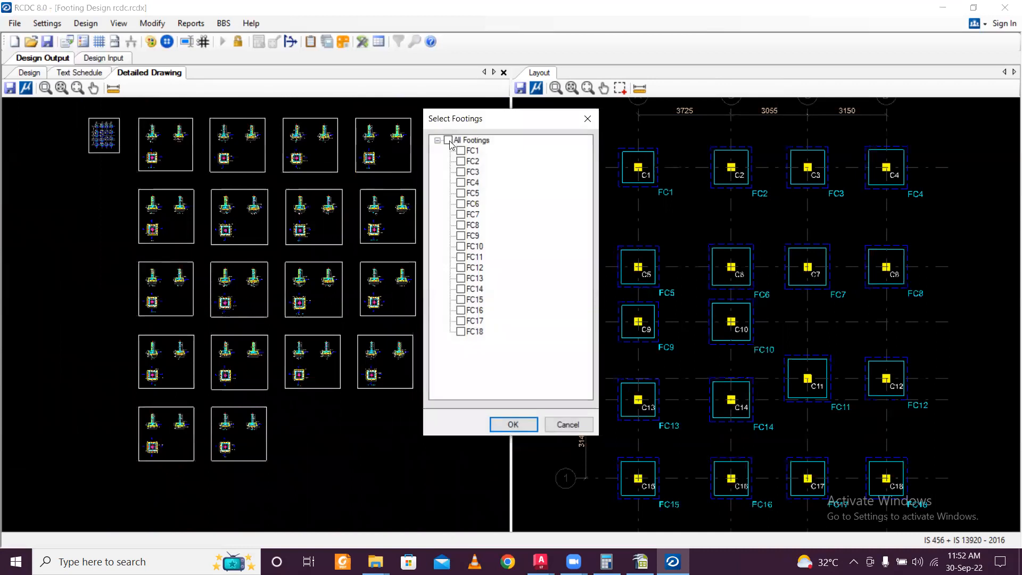
{"action": "left_click", "coordinate": [510, 425]}
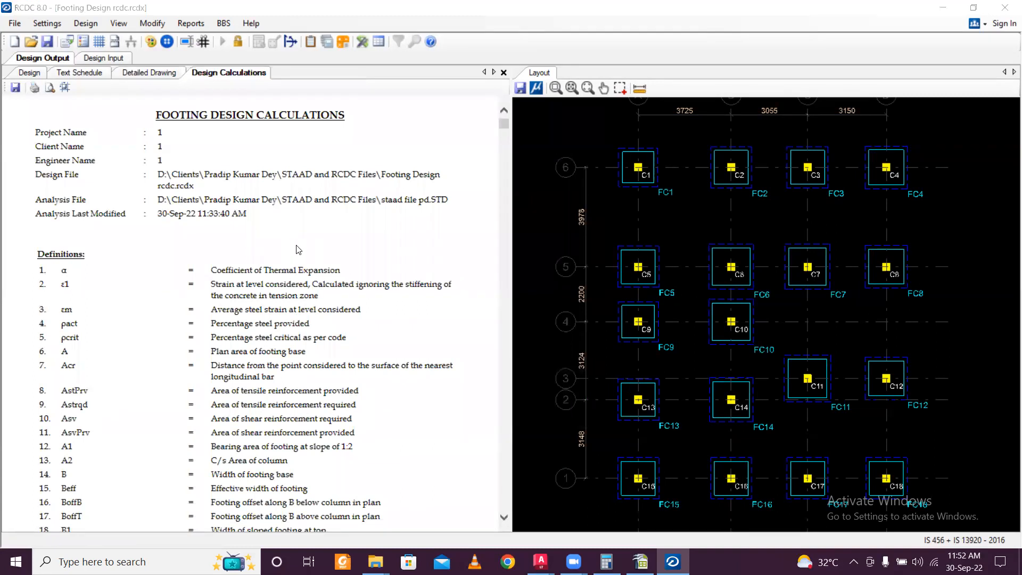
Step: Print the complete footing design calculations with Microsoft Print to PDF and save them as "Design Calculations Footings"
{"action": "key", "text": "ctrl+p"}
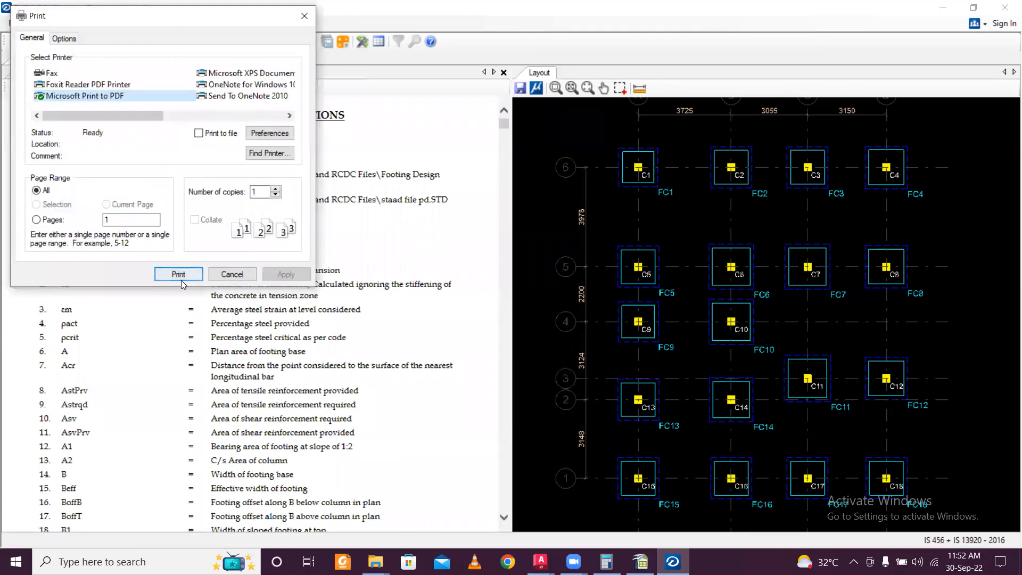
{"action": "left_click", "coordinate": [197, 276]}
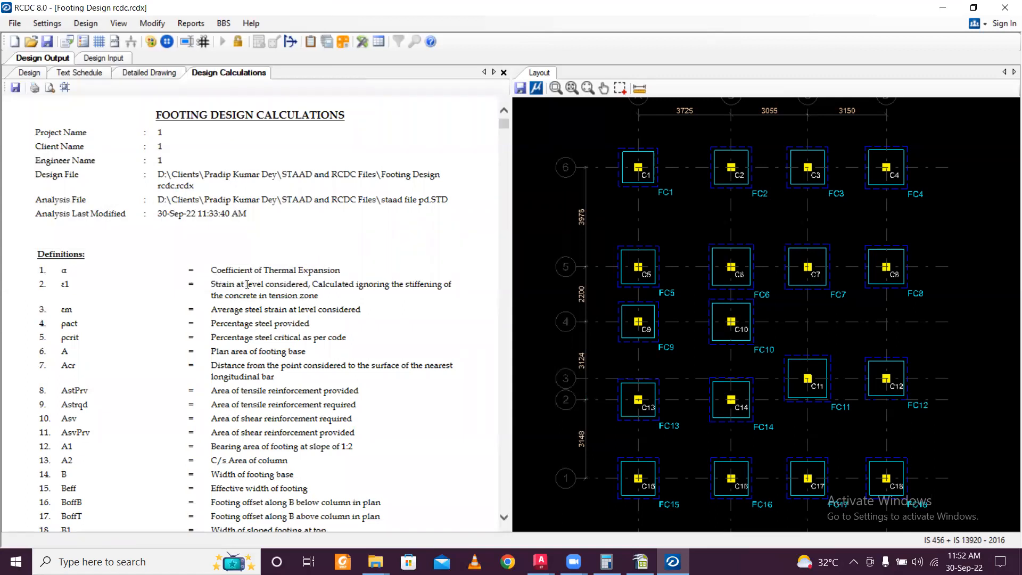
{"action": "left_click", "coordinate": [207, 140]}
{"action": "left_click", "coordinate": [184, 266]}
{"action": "double_click", "coordinate": [185, 265]}
{"action": "type", "text": "Footings"}
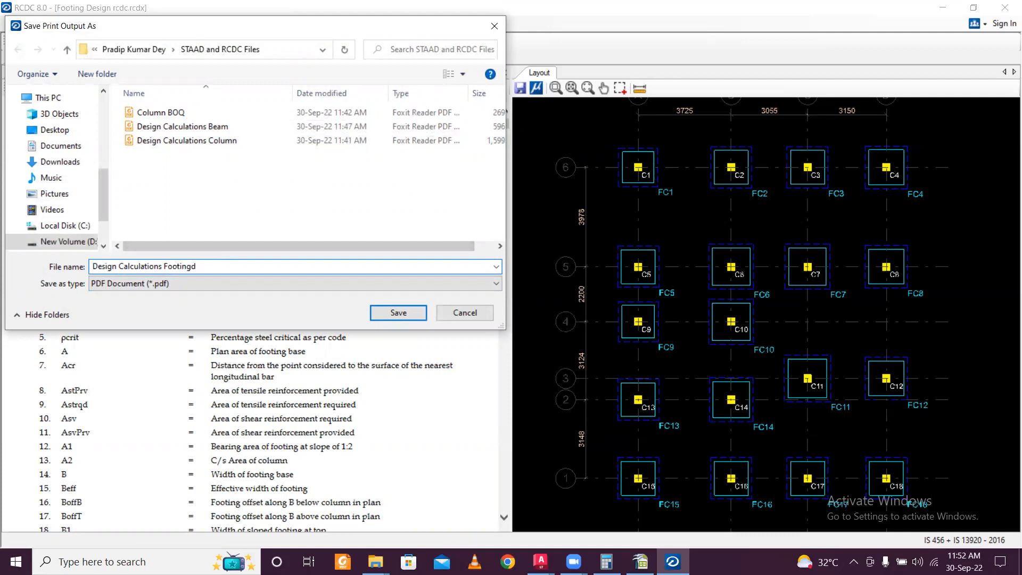
{"action": "left_click", "coordinate": [421, 319]}
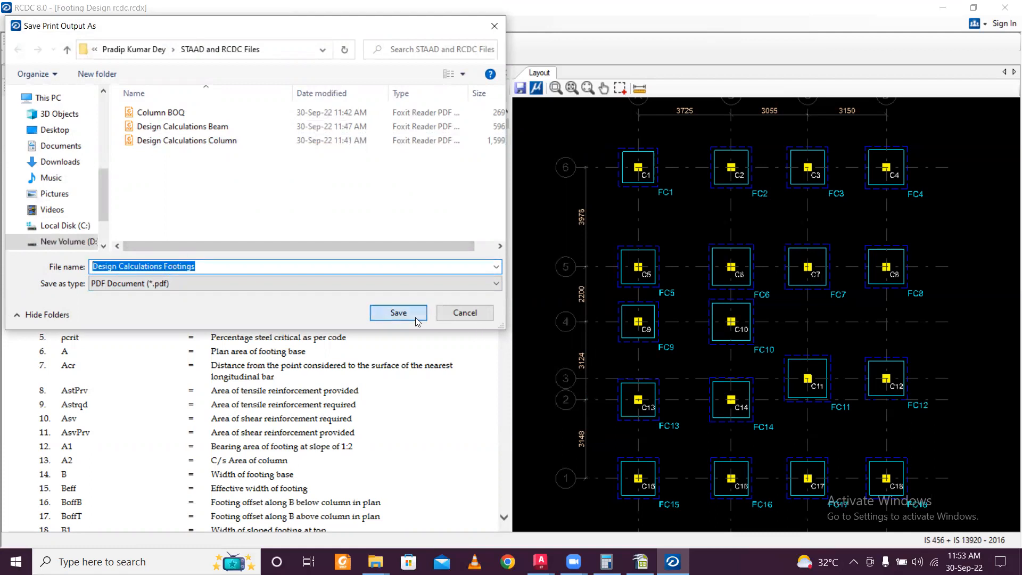
Step: Generate an on-screen bar bending schedule drawing for all footings, numbered by element with rebar shape notation
{"action": "left_click", "coordinate": [224, 24]}
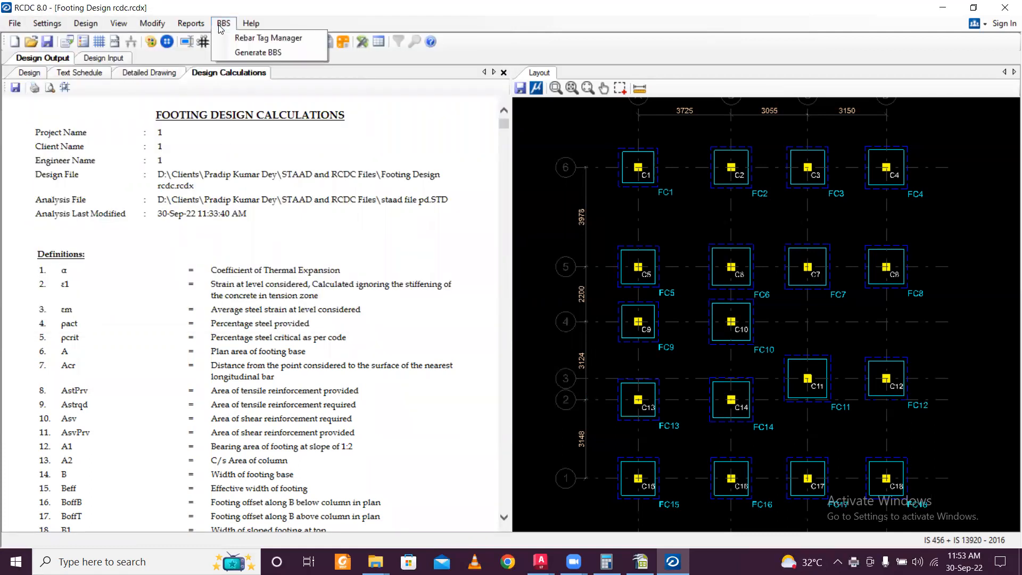
{"action": "left_click", "coordinate": [190, 24]}
{"action": "left_click", "coordinate": [189, 24]}
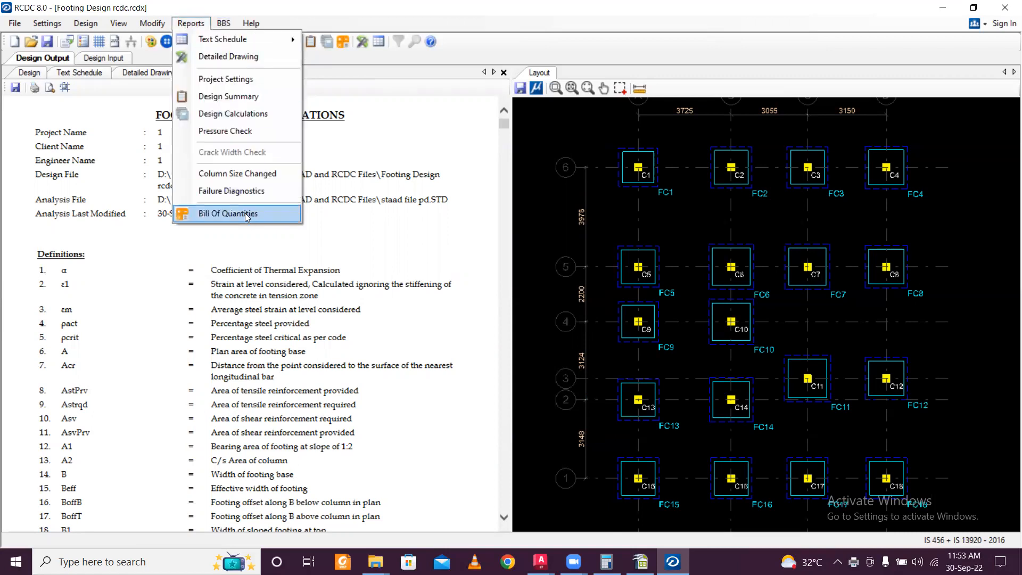
{"action": "left_click", "coordinate": [223, 23]}
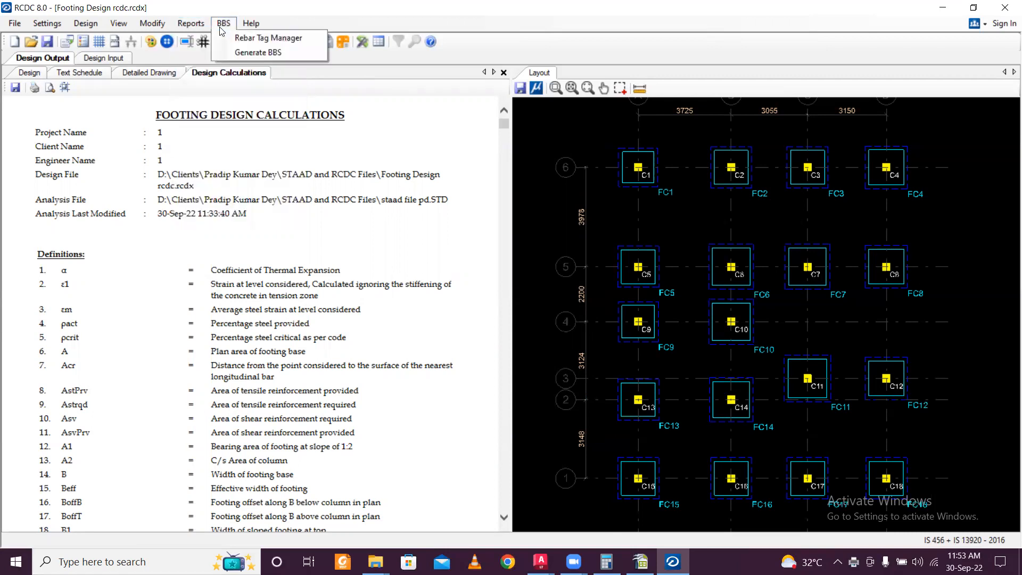
{"action": "left_click", "coordinate": [242, 52]}
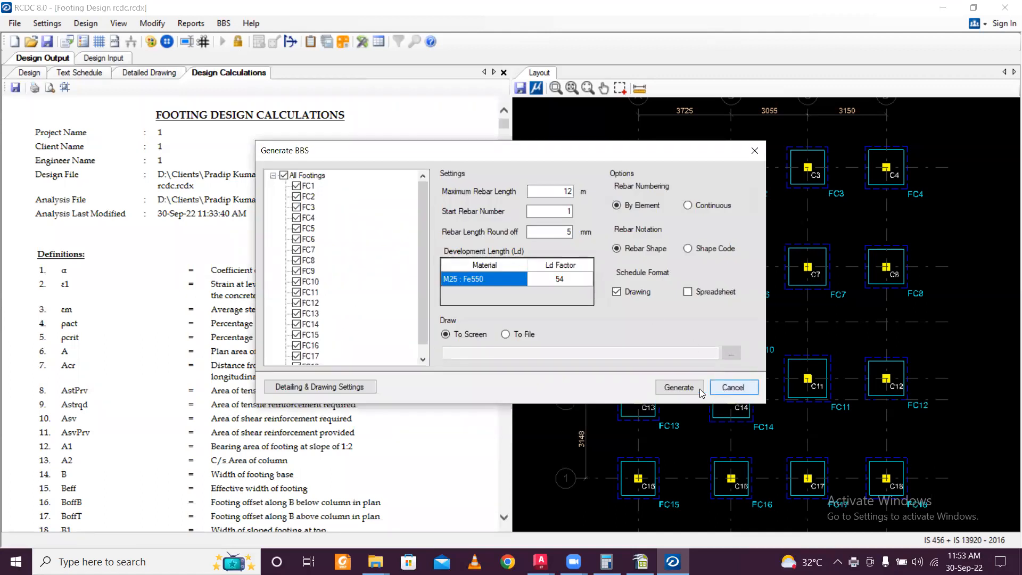
{"action": "left_click", "coordinate": [691, 389]}
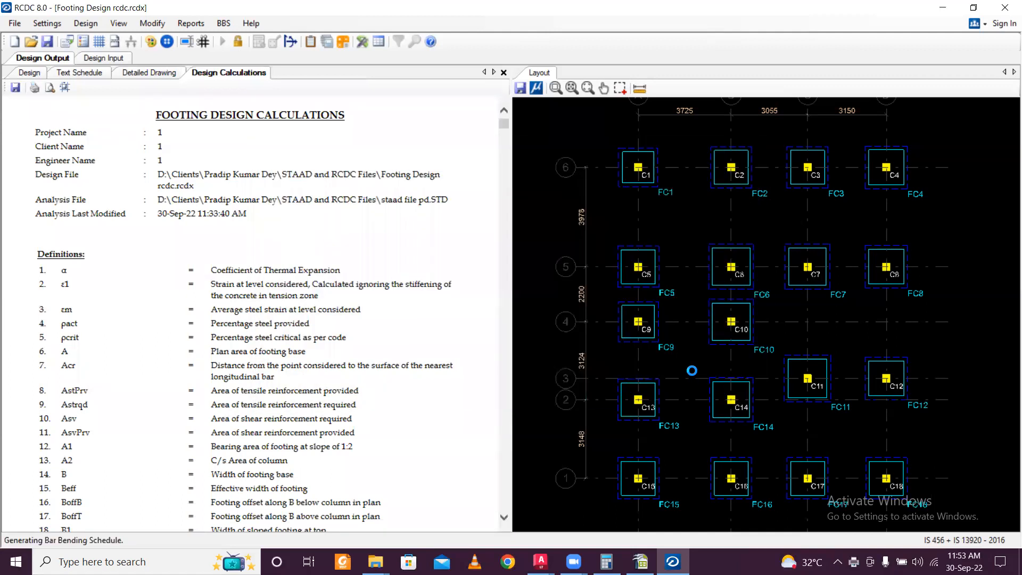
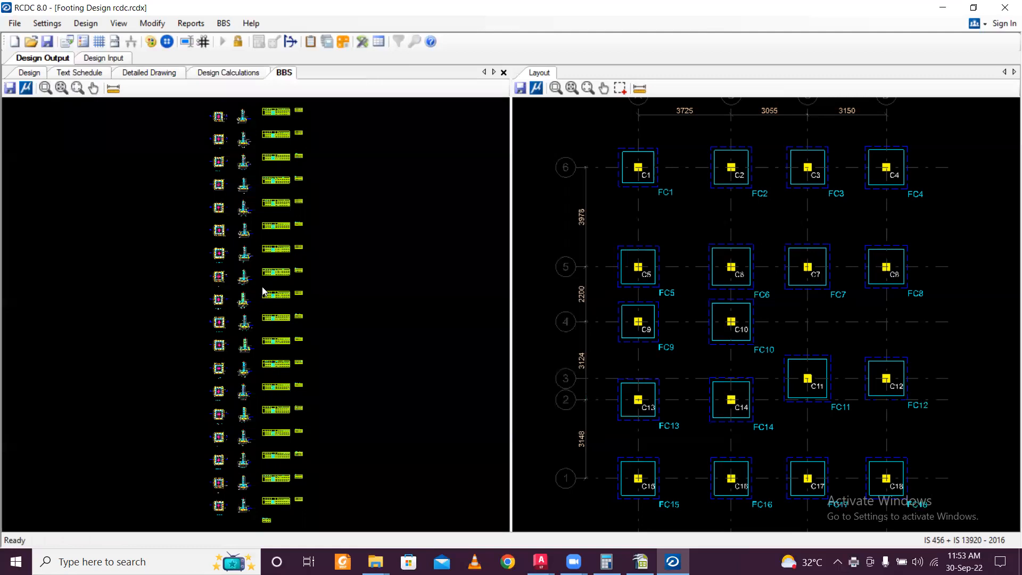
Step: Check footing FC2's bar table in the bar bending schedule and save the drawing as a DXF file named for the footing BBS
{"action": "scroll", "coordinate": [235, 132], "scroll_direction": "up", "scroll_amount": 5}
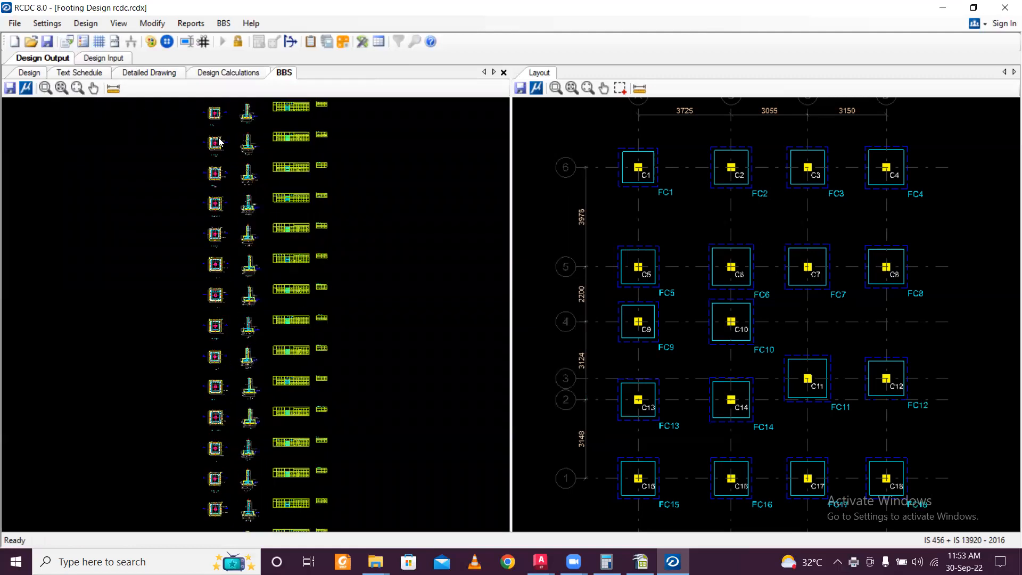
{"action": "scroll", "coordinate": [367, 133], "scroll_direction": "up", "scroll_amount": 6}
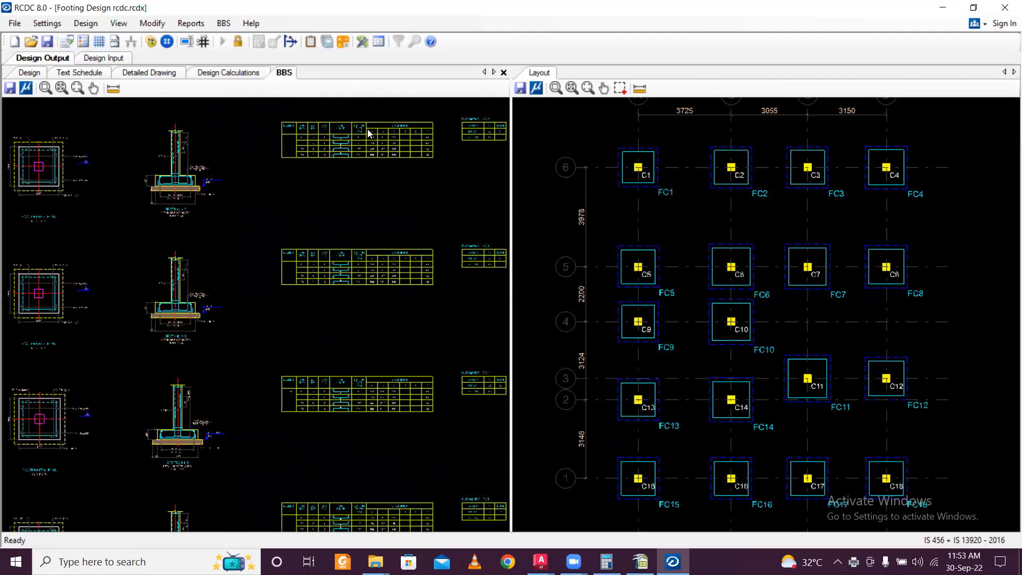
{"action": "scroll", "coordinate": [371, 134], "scroll_direction": "up", "scroll_amount": 2}
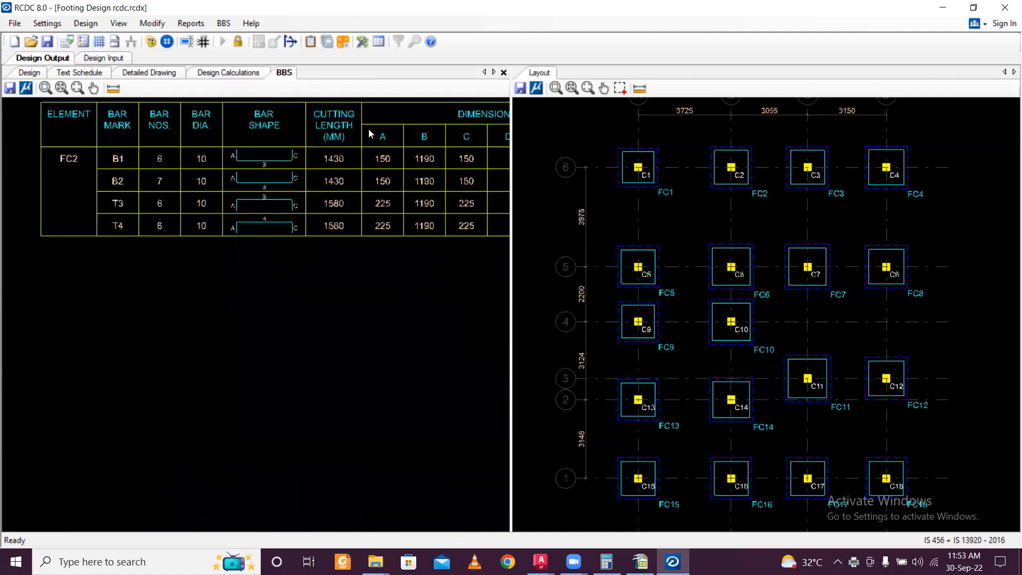
{"action": "left_click", "coordinate": [11, 87]}
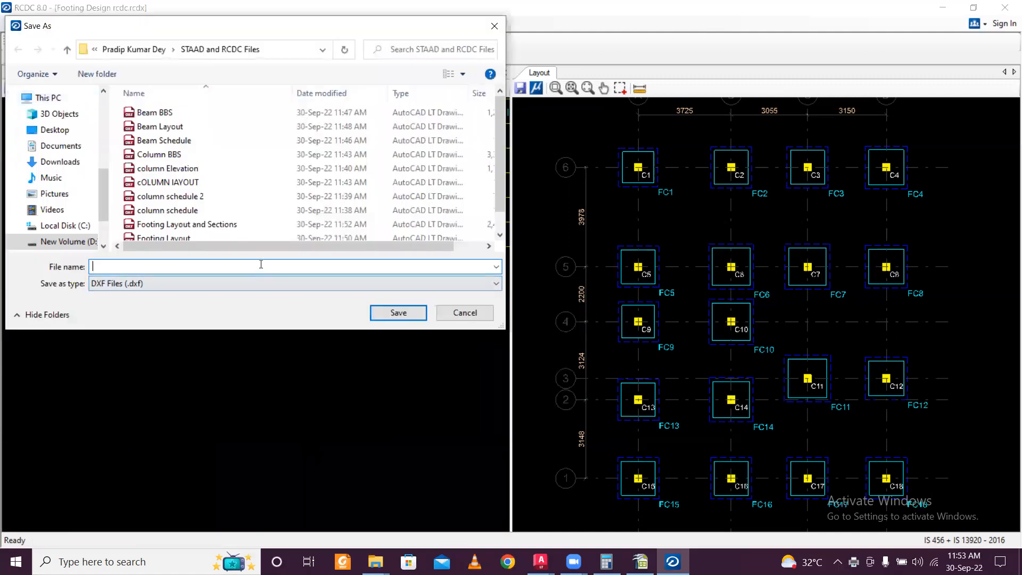
{"action": "type", "text": "Footingb"}
{"action": "key", "text": "BackSpace"}
{"action": "type", "text": "BB"}
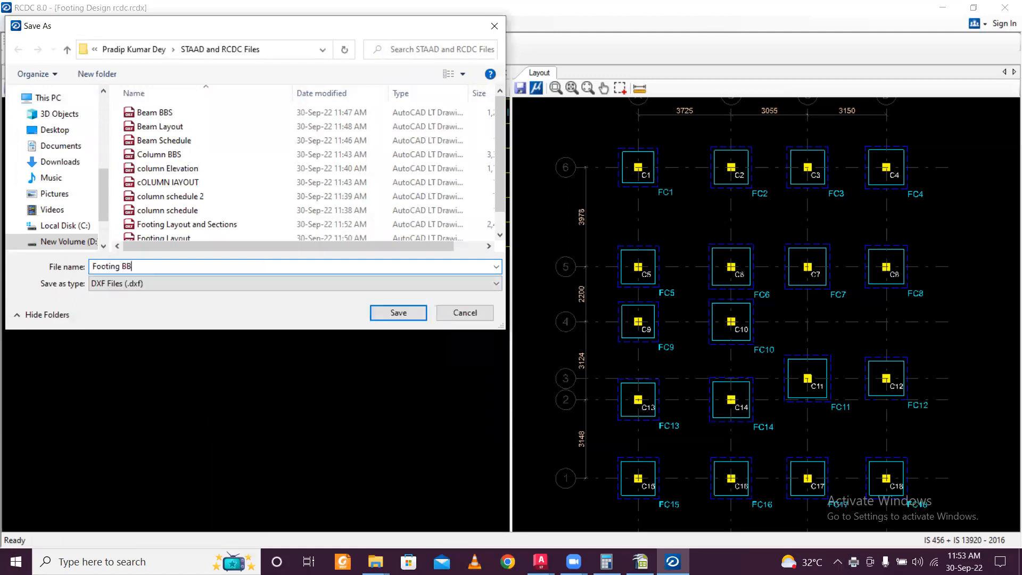
{"action": "left_click", "coordinate": [380, 312]}
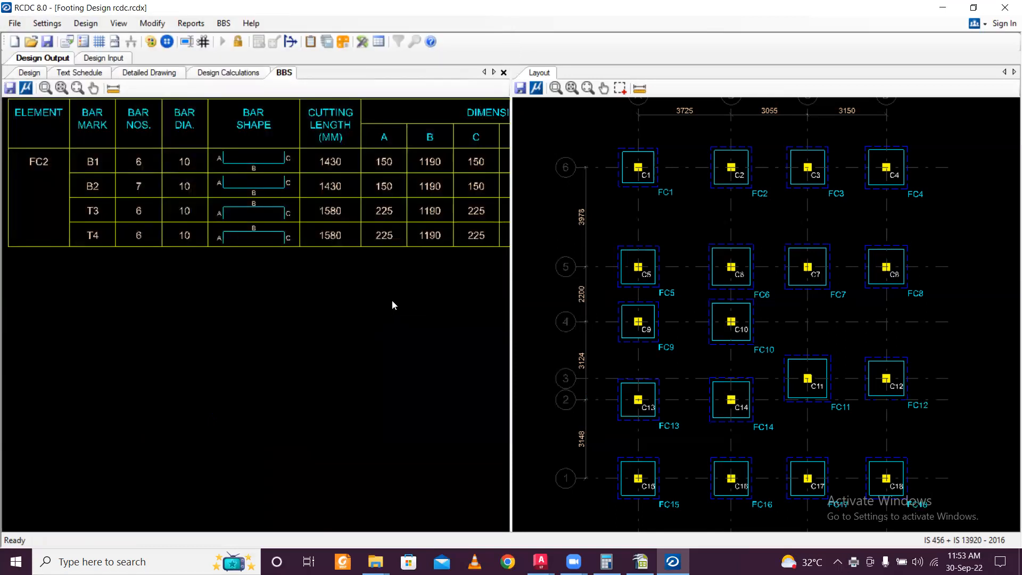
Step: Examine the bar bending schedule's footing plans, sections and bar tables alongside the overall footing layout
{"action": "scroll", "coordinate": [392, 300], "scroll_direction": "down", "scroll_amount": 5}
{"action": "scroll", "coordinate": [374, 232], "scroll_direction": "down", "scroll_amount": 5}
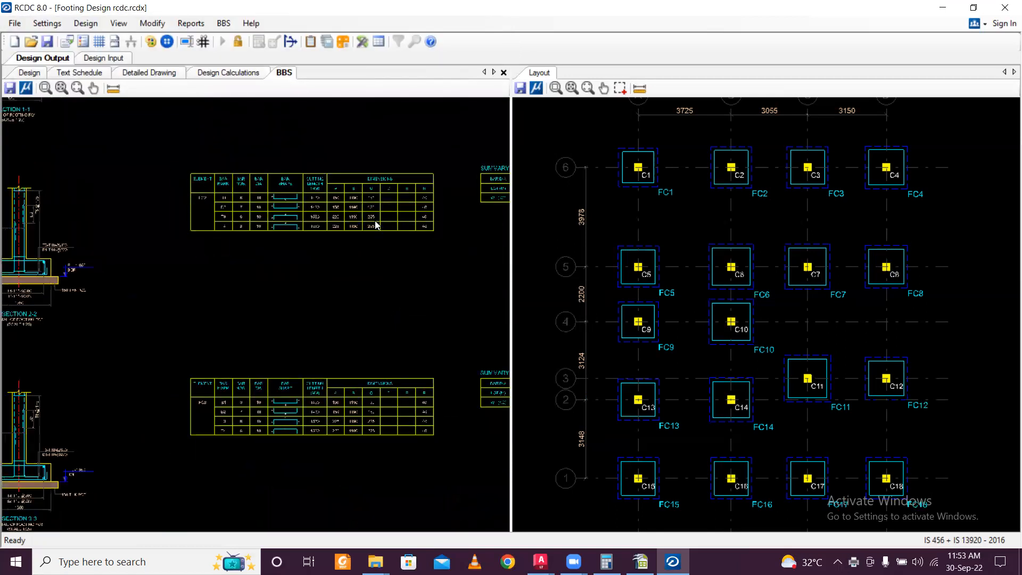
{"action": "scroll", "coordinate": [384, 217], "scroll_direction": "down", "scroll_amount": 2}
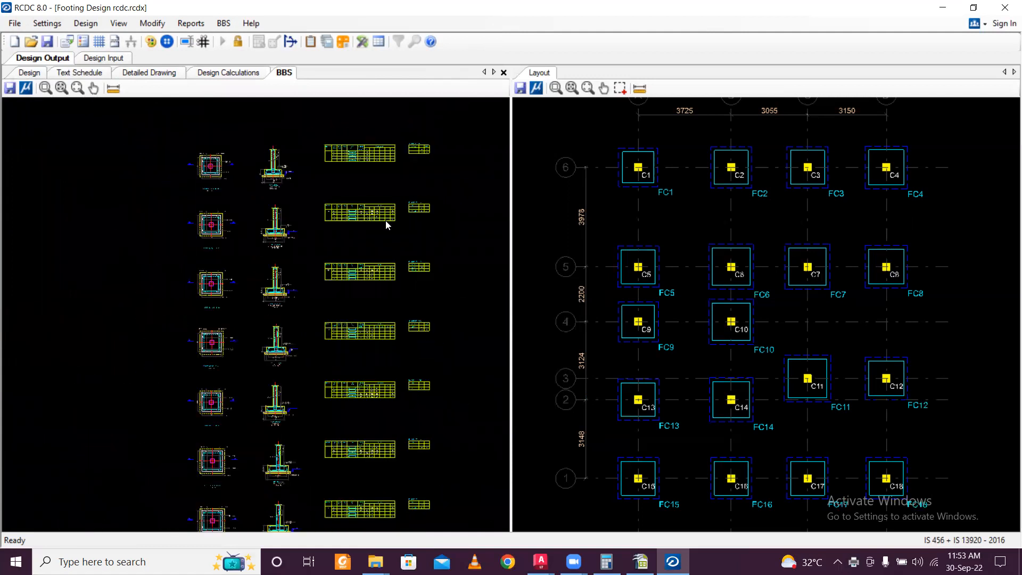
{"action": "scroll", "coordinate": [292, 226], "scroll_direction": "down", "scroll_amount": 1}
{"action": "scroll", "coordinate": [291, 223], "scroll_direction": "down", "scroll_amount": 3}
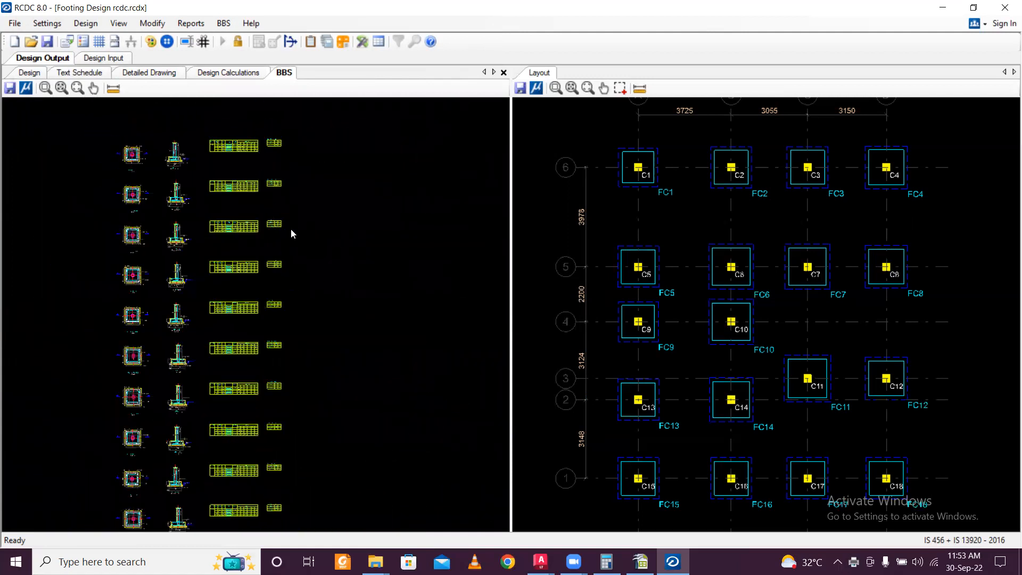
{"action": "scroll", "coordinate": [340, 221], "scroll_direction": "down", "scroll_amount": 1}
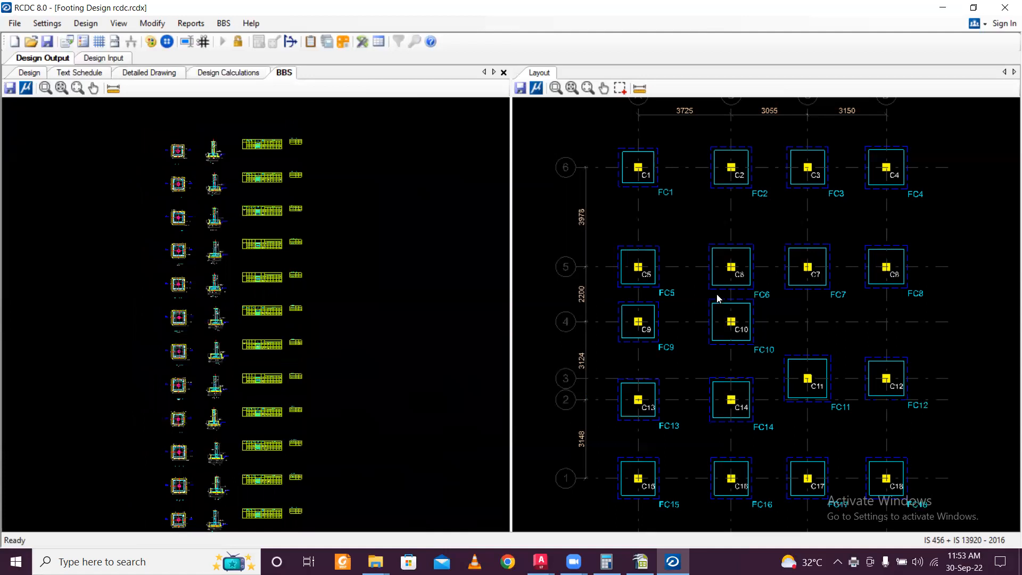
{"action": "scroll", "coordinate": [717, 293], "scroll_direction": "down", "scroll_amount": 2}
{"action": "scroll", "coordinate": [718, 293], "scroll_direction": "up", "scroll_amount": 1}
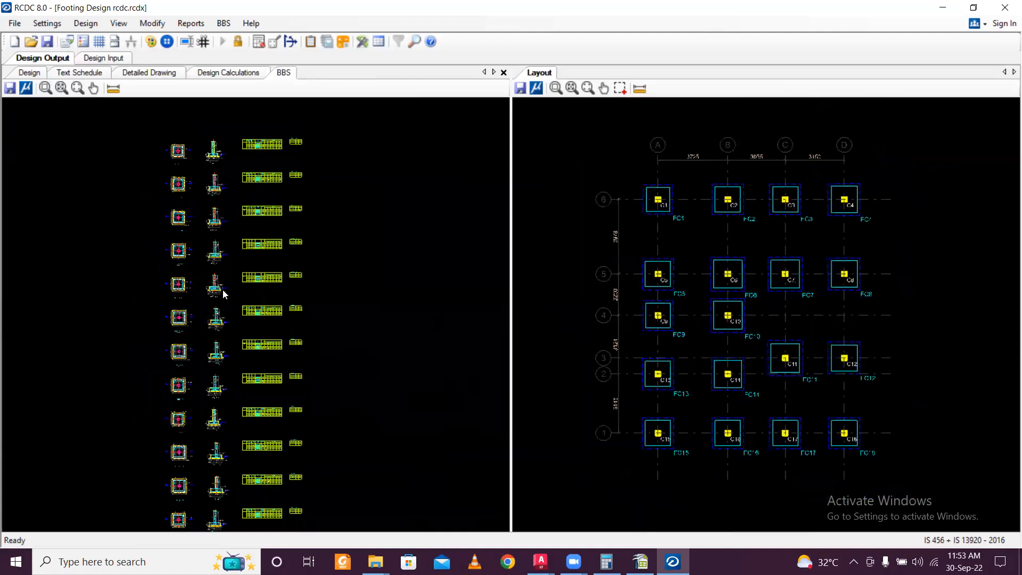
{"action": "scroll", "coordinate": [224, 291], "scroll_direction": "down", "scroll_amount": 2}
{"action": "scroll", "coordinate": [230, 286], "scroll_direction": "up", "scroll_amount": 2}
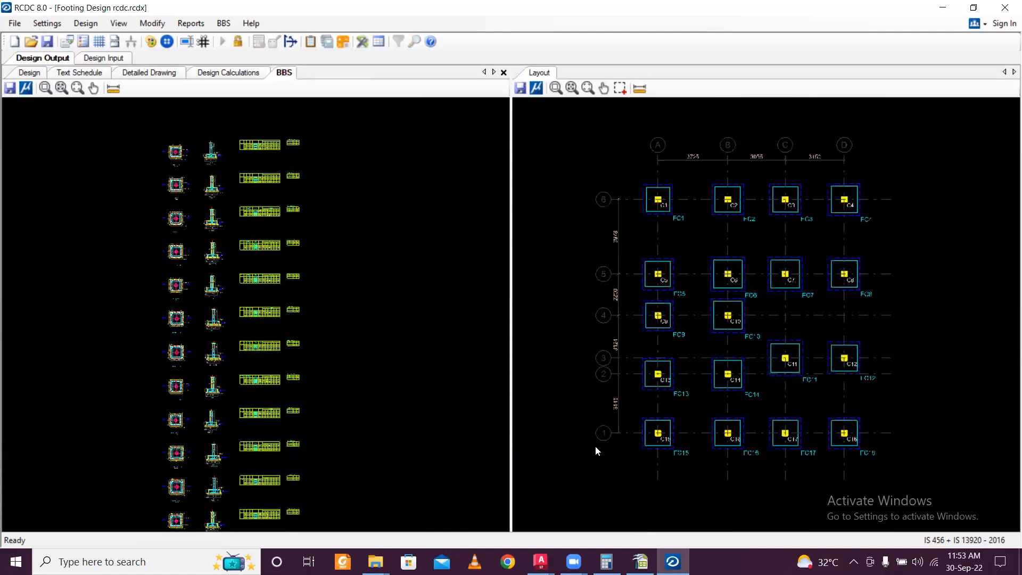